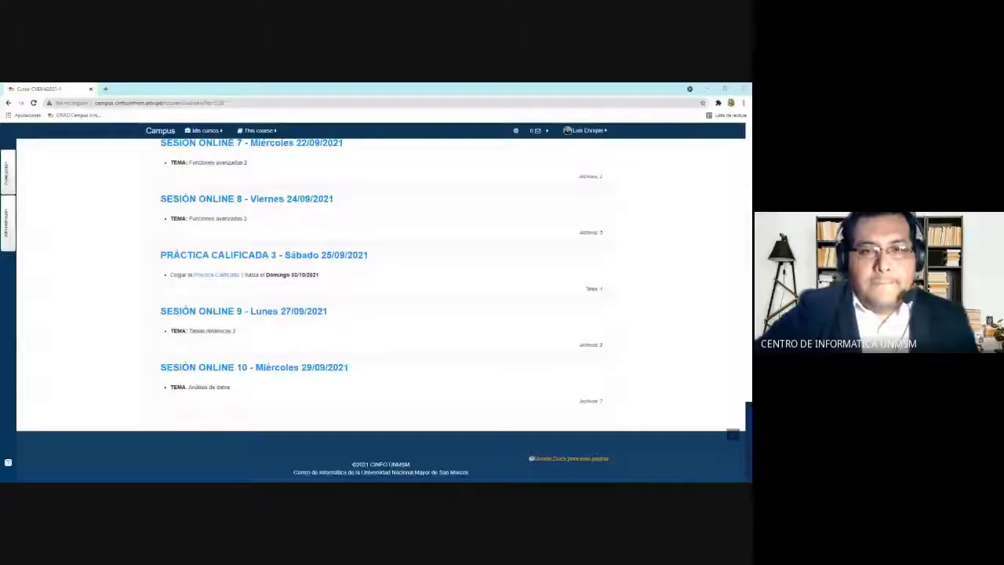
Scroll the CVEXIA2021-1 course page up to the welcome header and back down to the sessions.
scroll(102, 262, "up", 1)
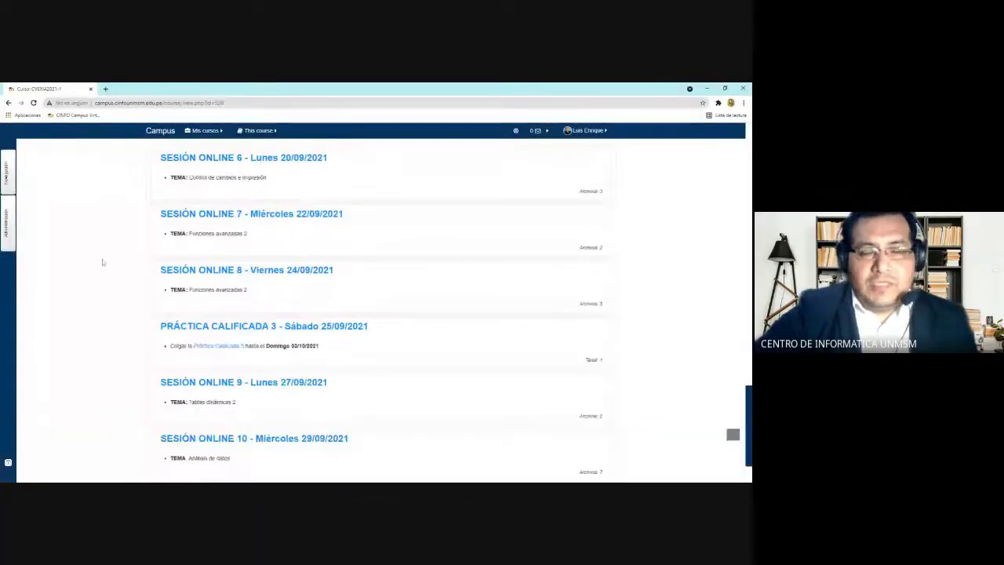
scroll(101, 262, "up", 5)
scroll(101, 262, "up", 2)
scroll(101, 262, "up", 3)
scroll(102, 261, "up", 3)
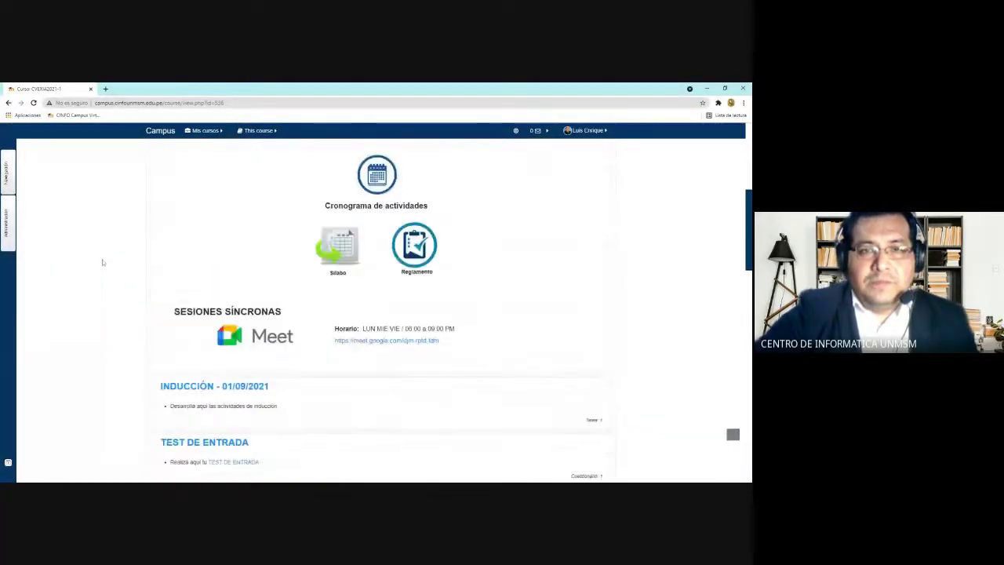
scroll(101, 262, "up", 4)
scroll(102, 262, "up", 2)
scroll(102, 262, "down", 2)
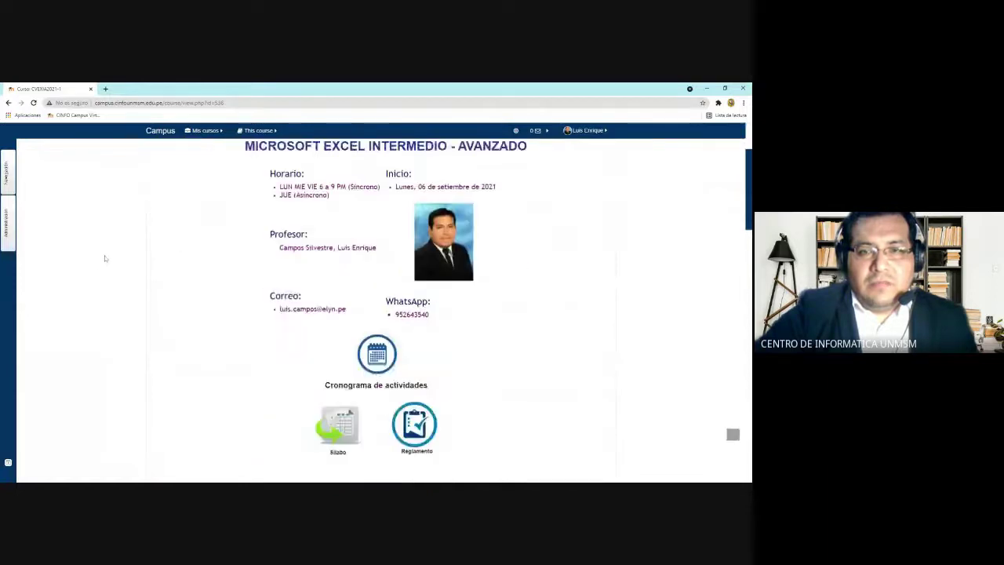
scroll(102, 261, "down", 3)
scroll(102, 260, "down", 3)
scroll(116, 264, "down", 2)
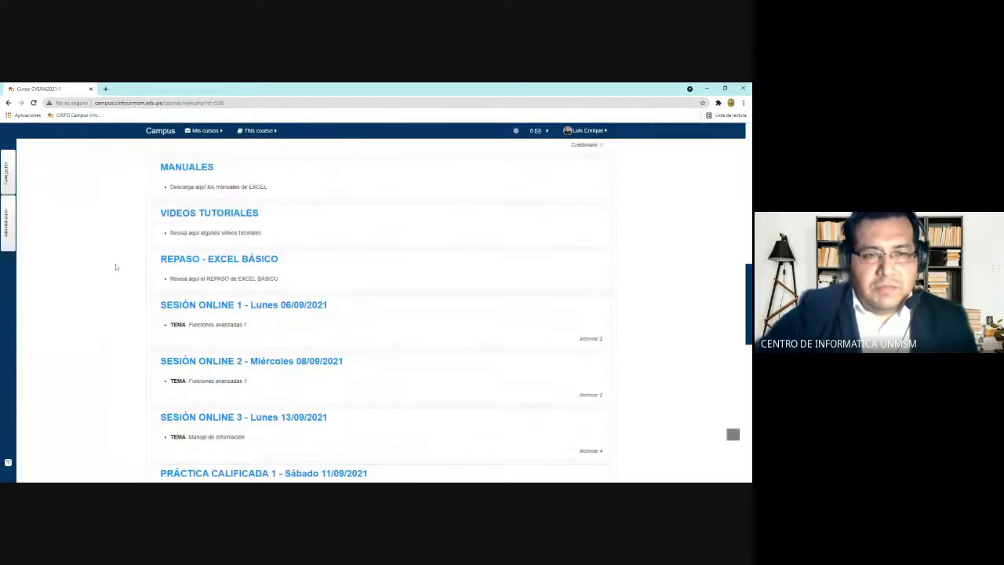
scroll(146, 287, "down", 2)
scroll(141, 287, "down", 3)
scroll(136, 289, "down", 2)
scroll(137, 289, "down", 1)
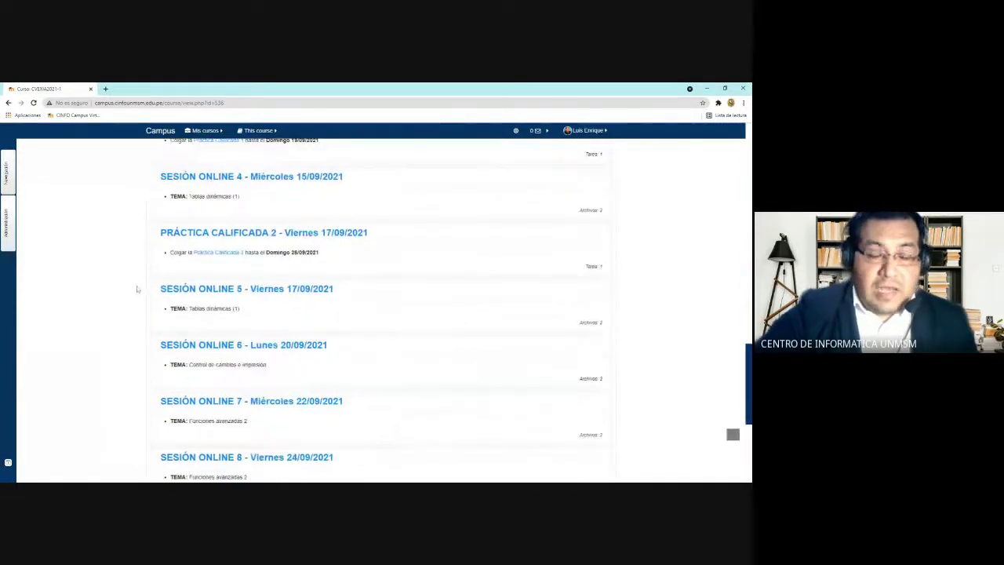
scroll(136, 290, "down", 3)
scroll(136, 289, "down", 1)
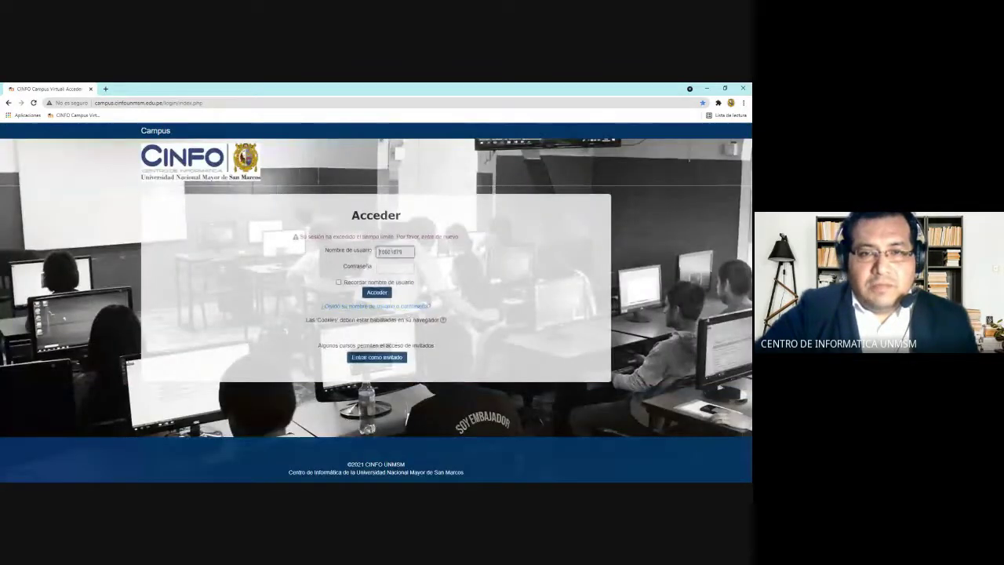
Focus the Contraseña field on the campus login page to sign back in.
left_click(394, 267)
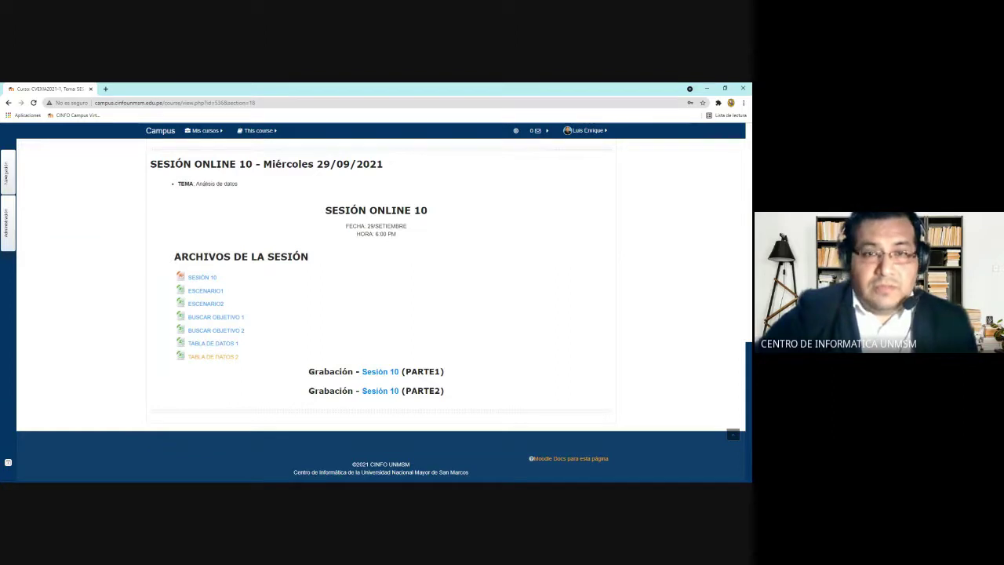
Scroll through the course sections from Sesión 10 toward the Sesión Online 8 page.
scroll(282, 266, "up", 1)
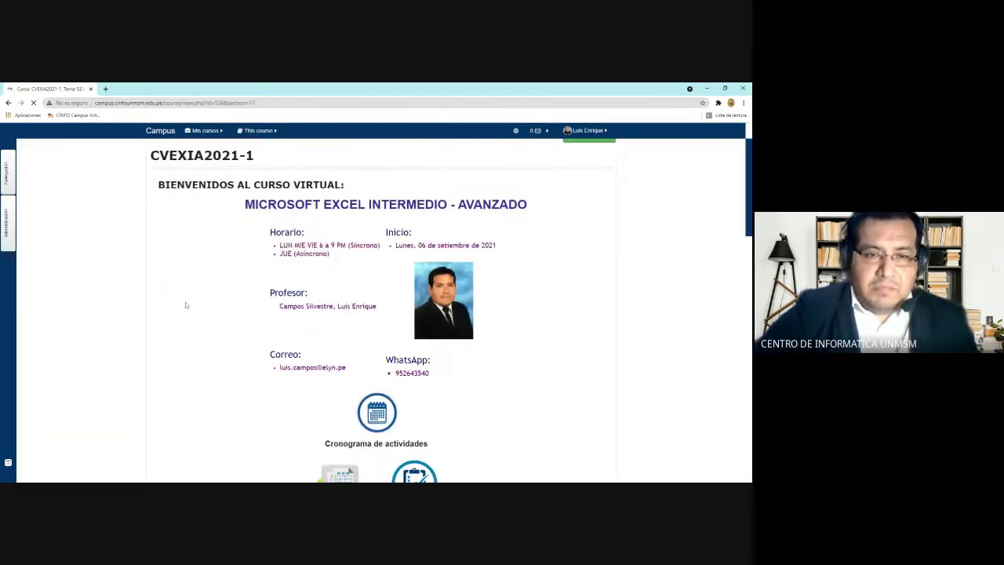
scroll(185, 304, "down", 1)
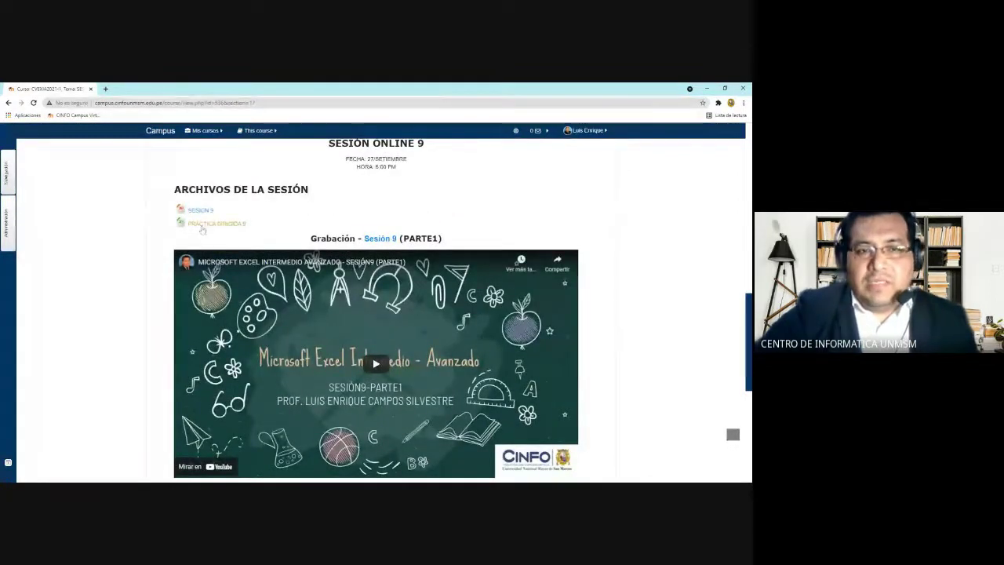
scroll(191, 239, "up", 1)
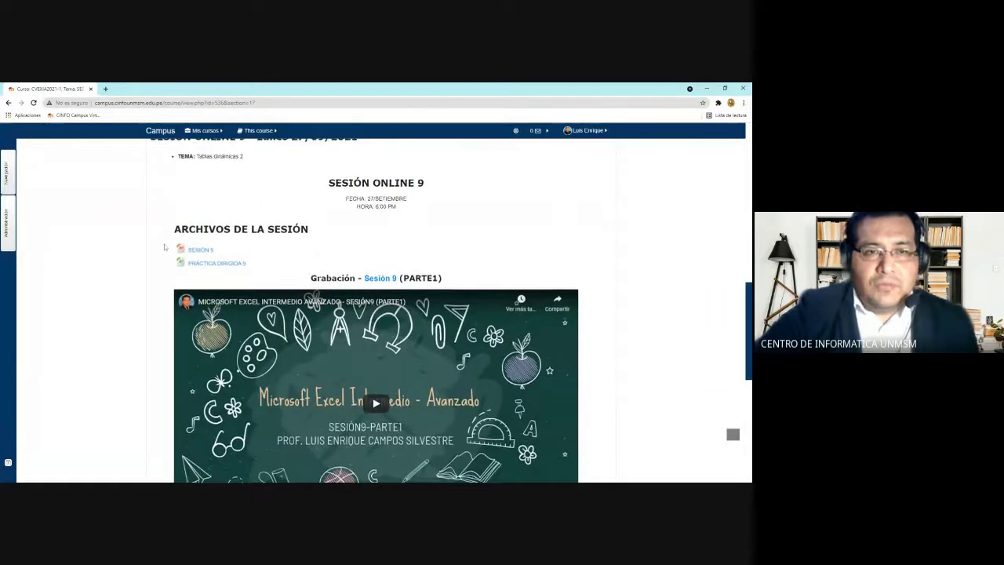
scroll(251, 224, "up", 2)
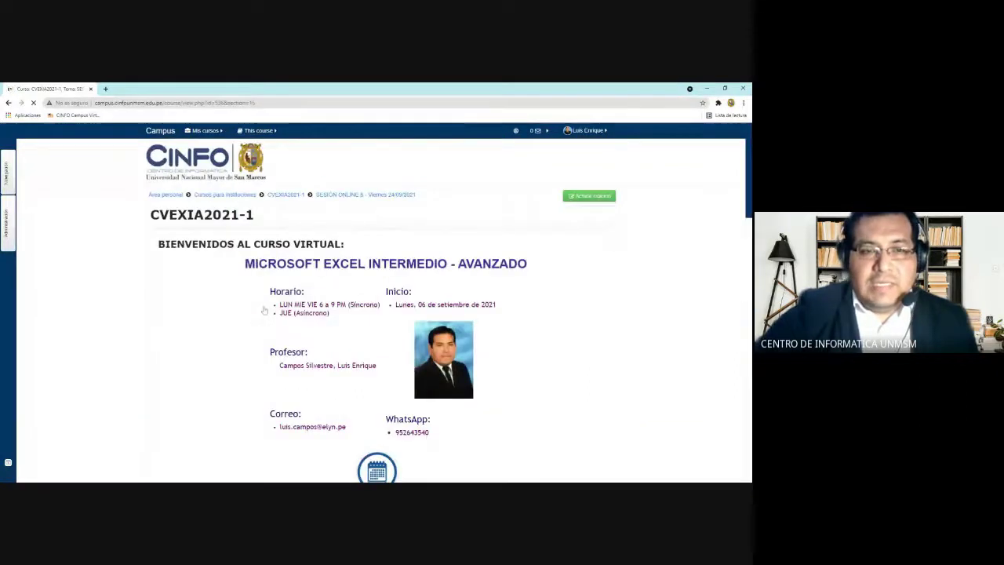
scroll(171, 311, "down", 2)
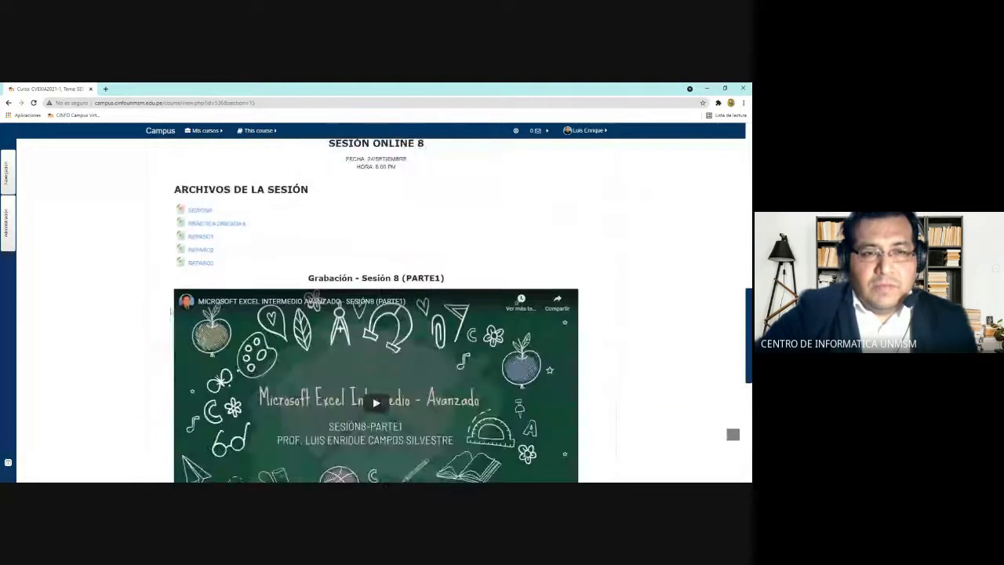
scroll(214, 288, "up", 1)
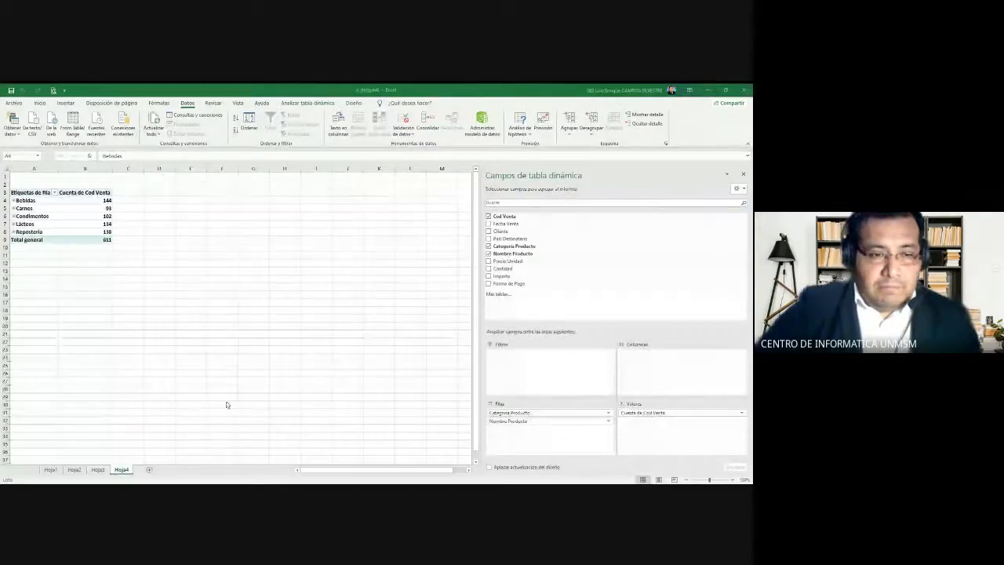
Switch to Hoja1 and zoom in on the REGISTRO DE VENTAS sales table.
left_click(52, 469)
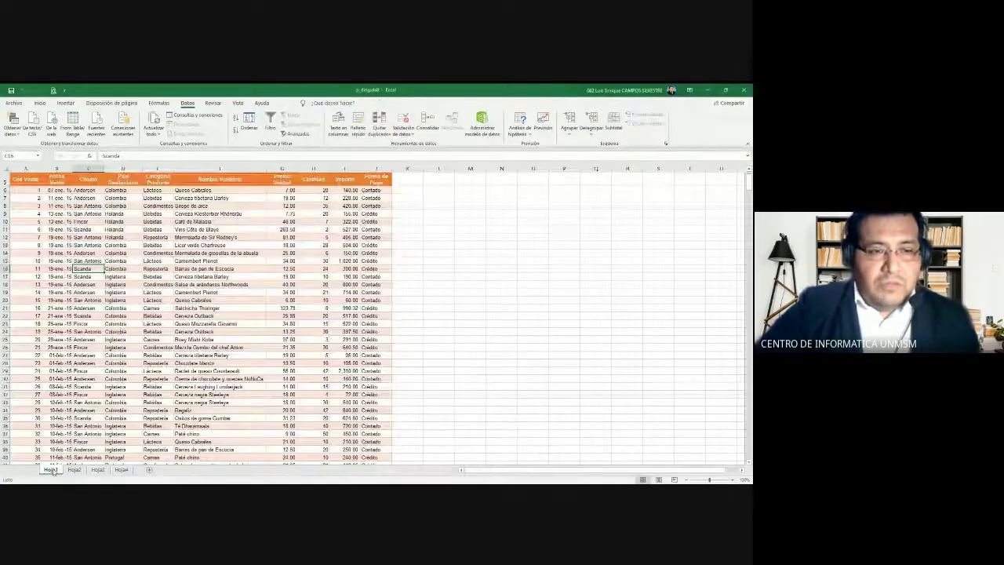
scroll(188, 302, "up", 1, "ctrl")
scroll(188, 303, "up", 1, "ctrl")
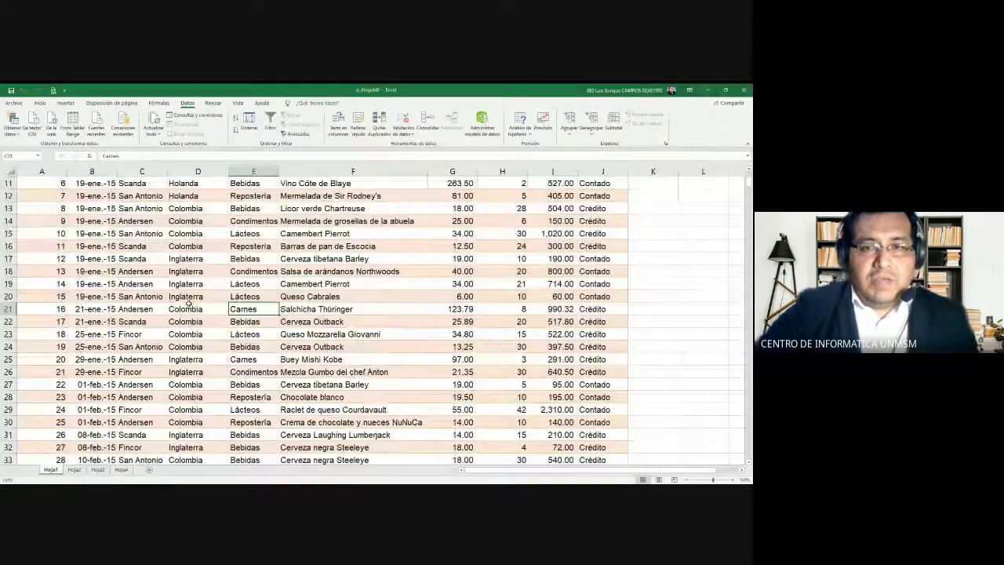
scroll(188, 302, "up", 1, "ctrl")
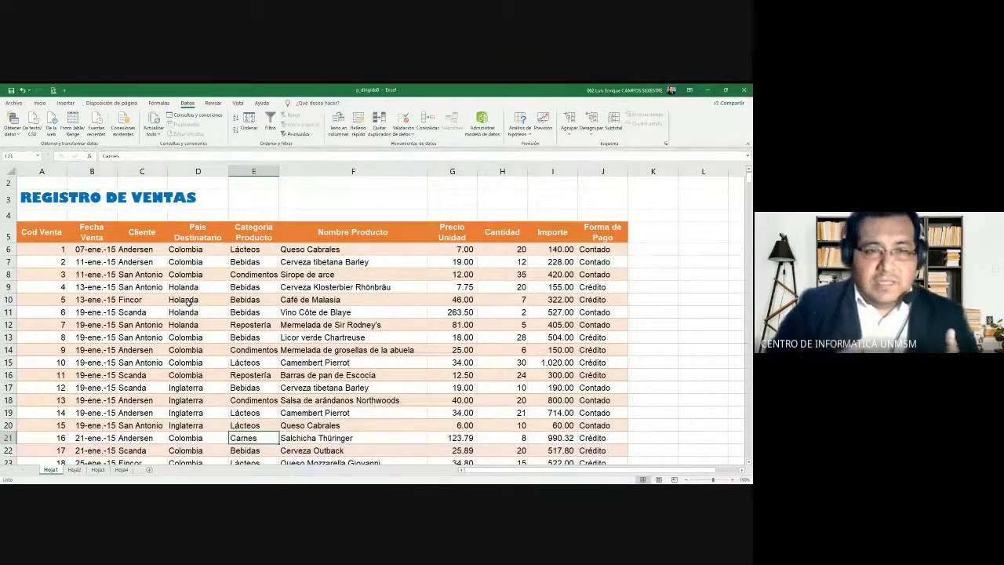
Review the Precio Unidad, Cantidad, Importe and Forma de Pago columns, then select cell B7 inside the table.
left_click(445, 172)
left_click(502, 172)
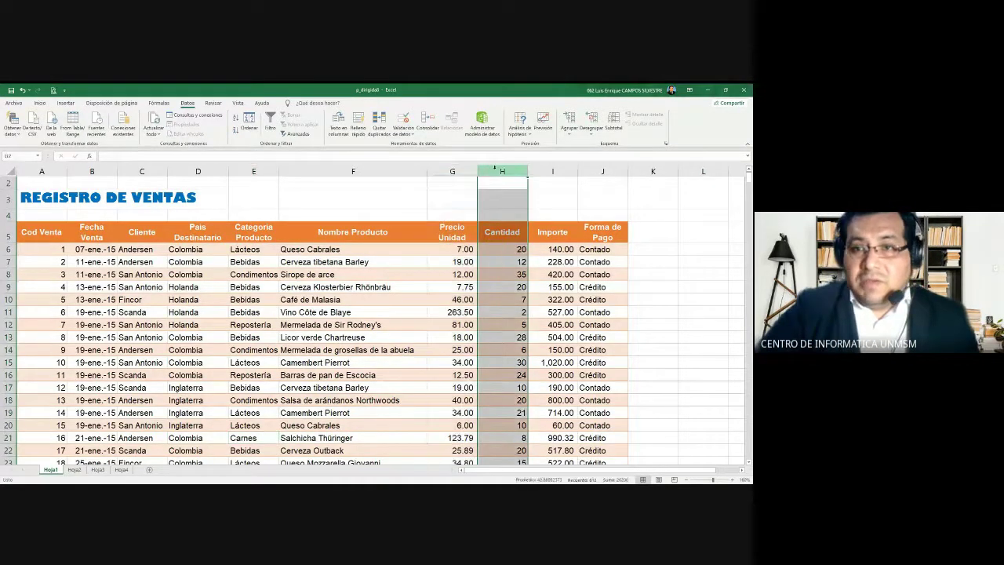
left_click(550, 170)
left_click(602, 171)
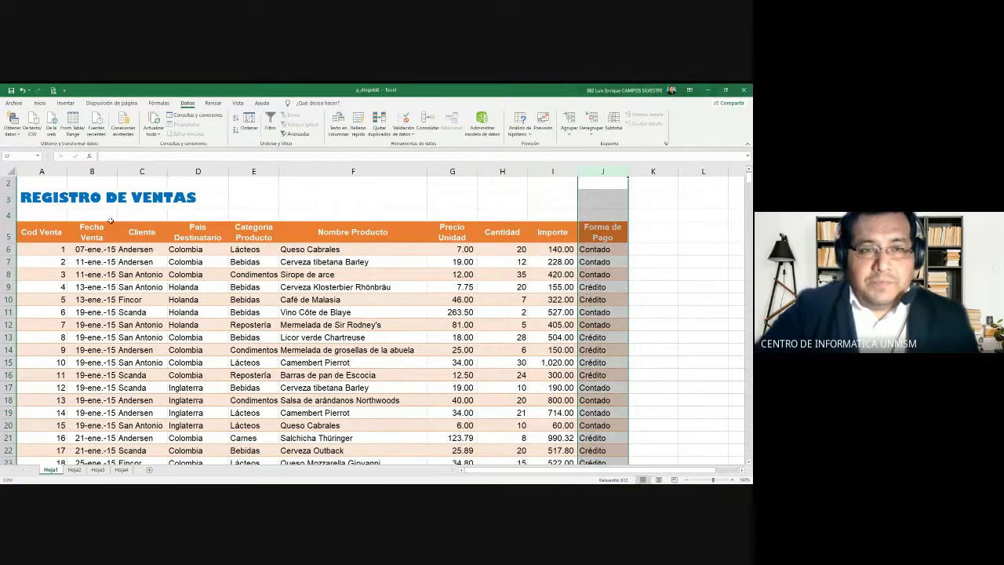
left_click(125, 250)
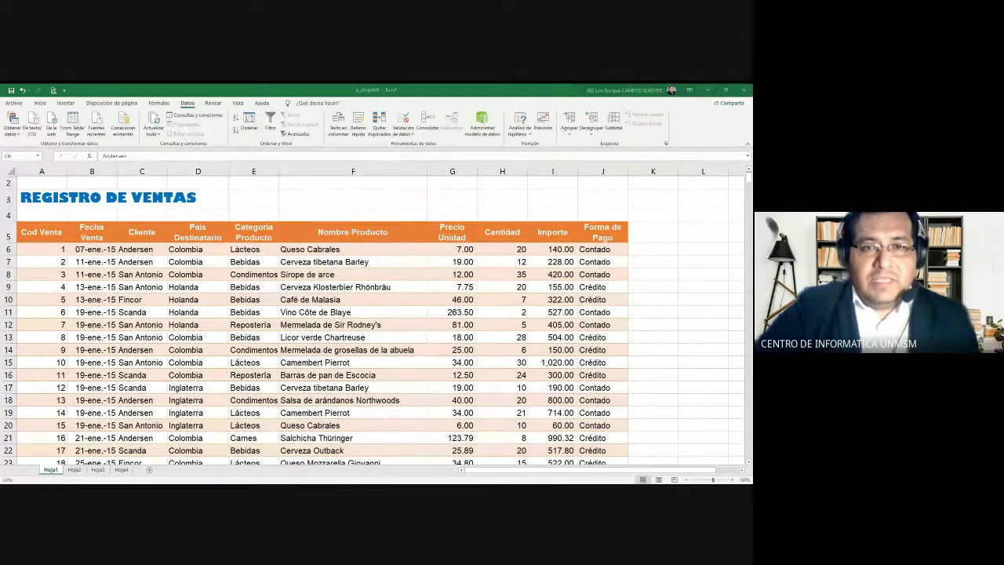
left_click(105, 262)
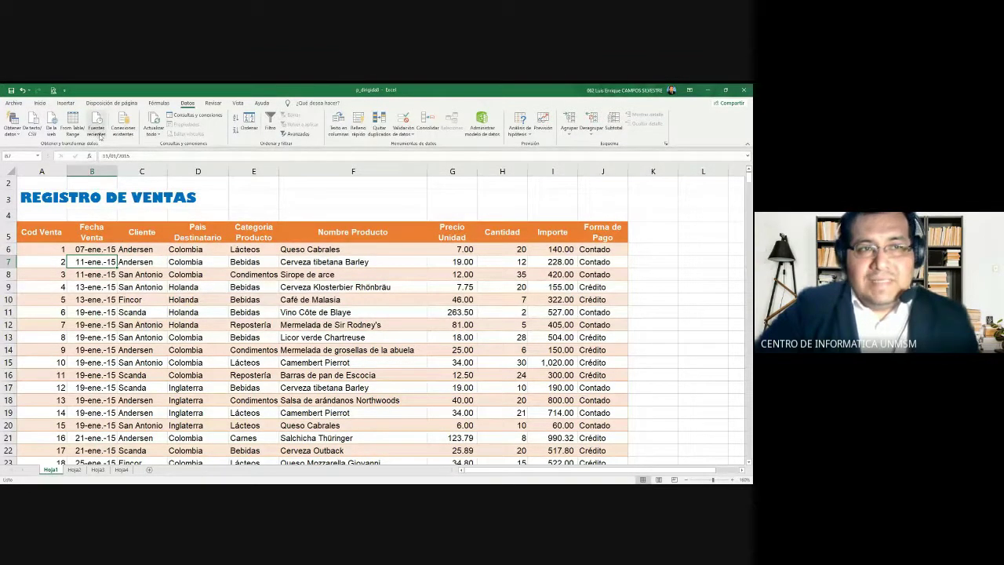
left_click(66, 104)
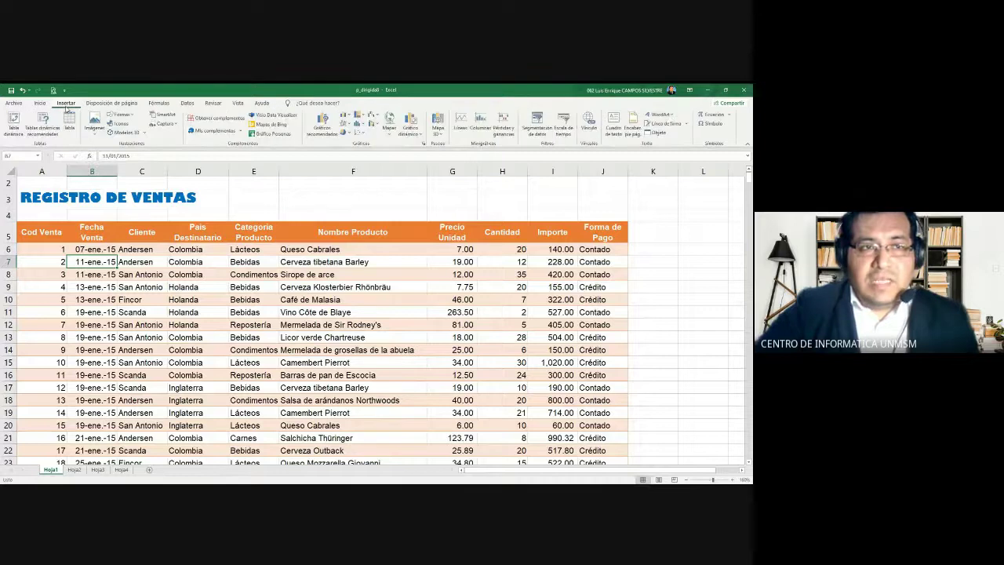
Insert a pivot table from the sales data on new sheet Hoja6, move it after Hoja4, widen the field list.
left_click(14, 133)
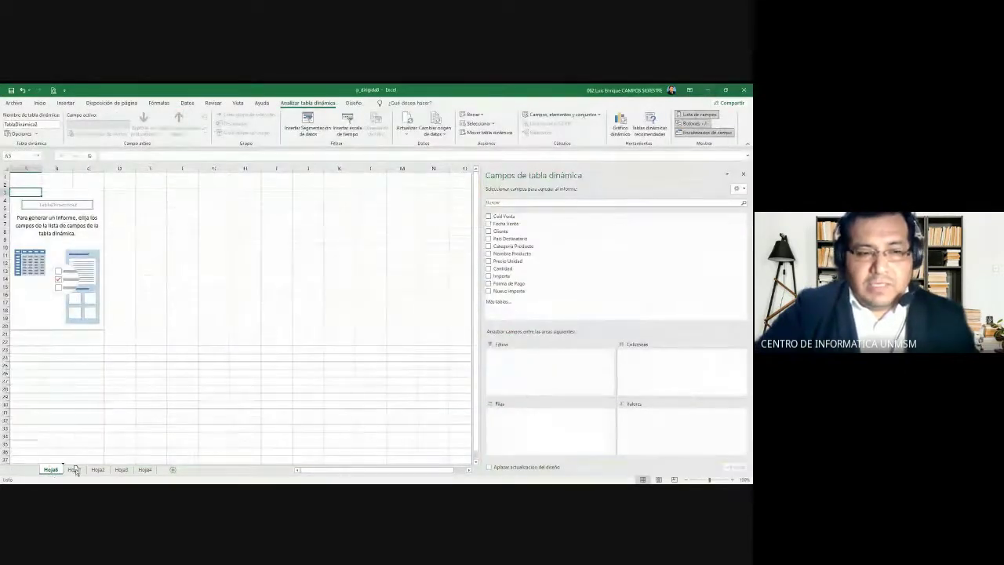
left_click_drag(75, 470, 155, 468)
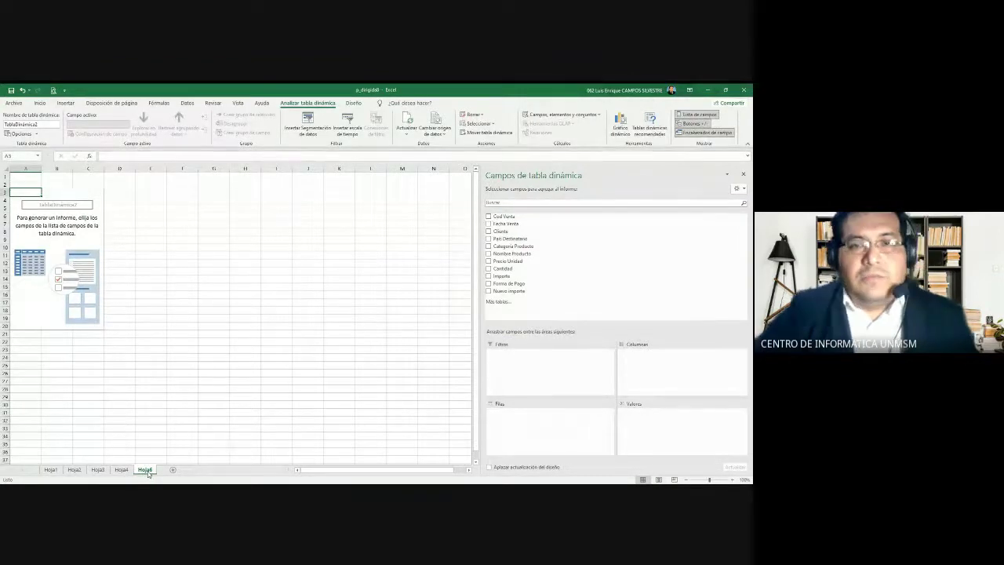
left_click_drag(479, 289, 405, 300)
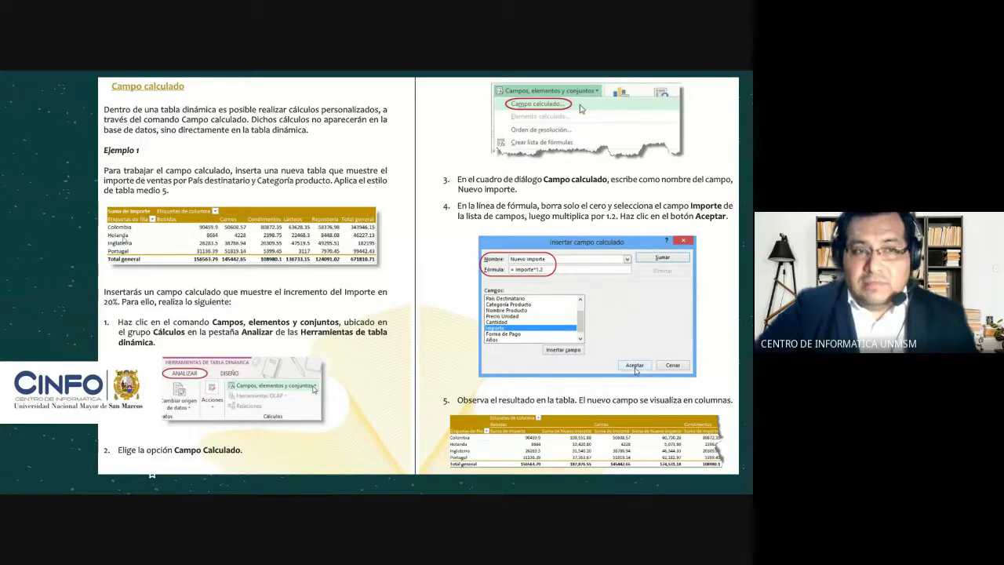
With the red pen, mark the row labels, draw an arrow above the category headers and a Σ beside the totals.
left_click(37, 486)
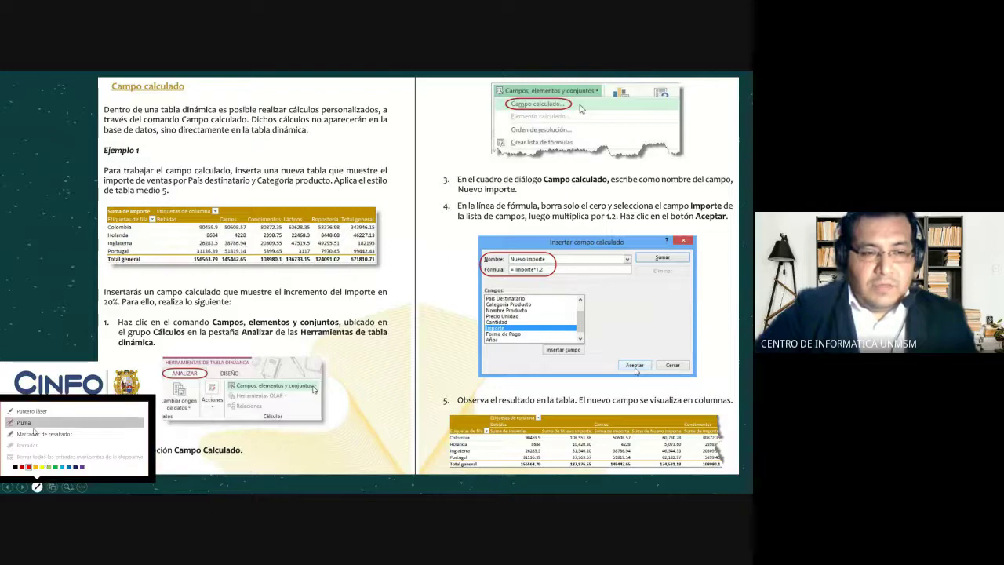
left_click(35, 432)
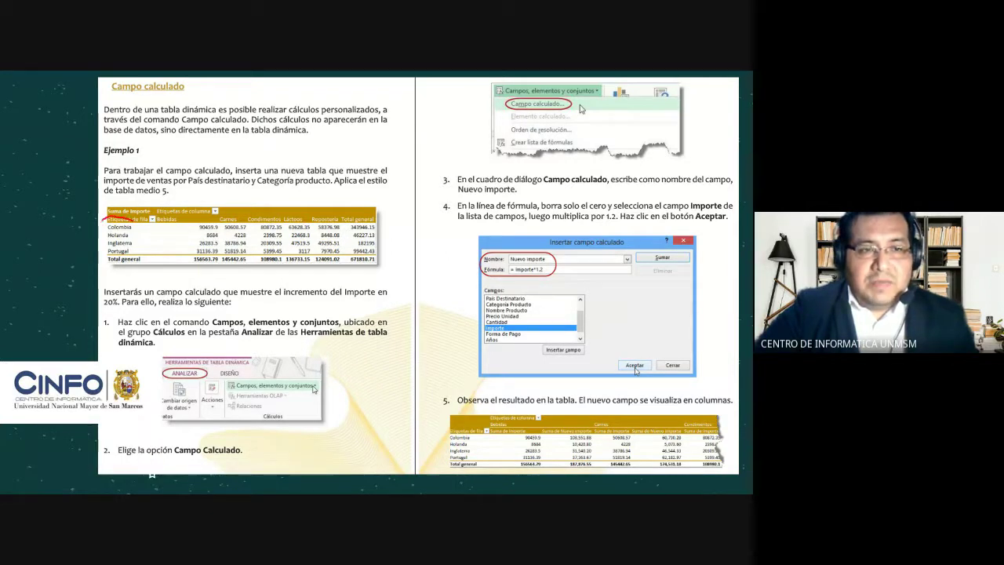
left_click_drag(35, 233, 93, 232)
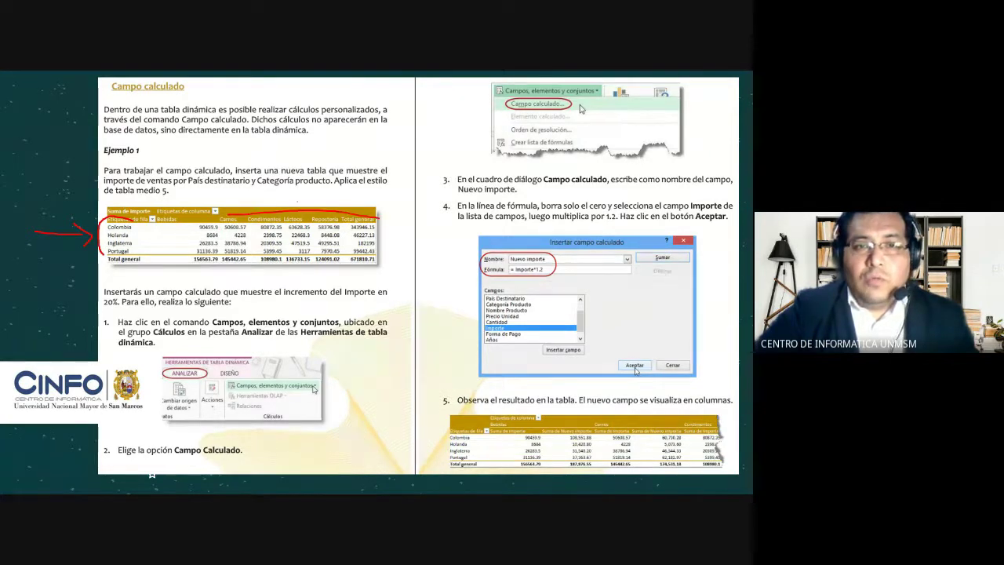
left_click_drag(298, 204, 297, 194)
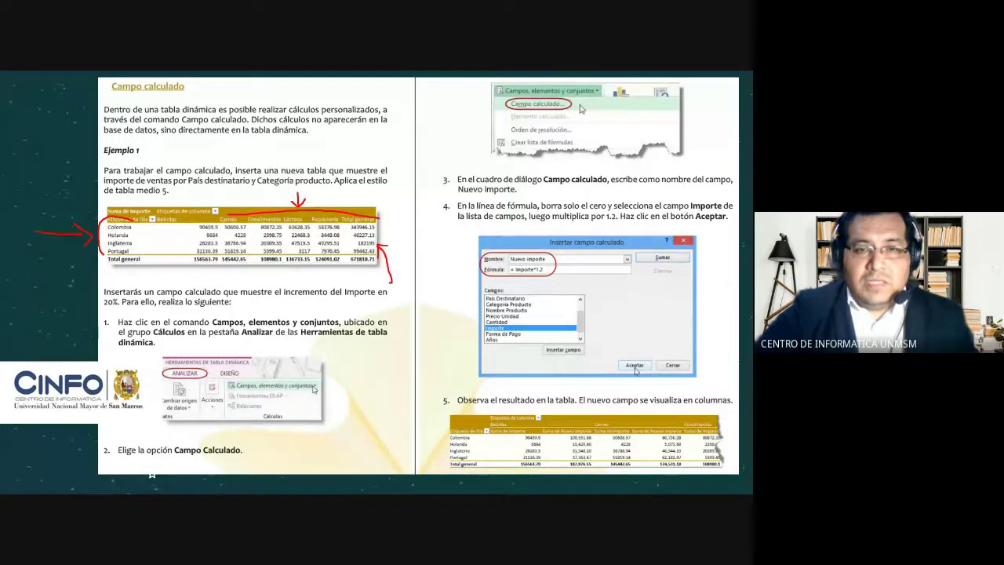
left_click_drag(397, 267, 406, 276)
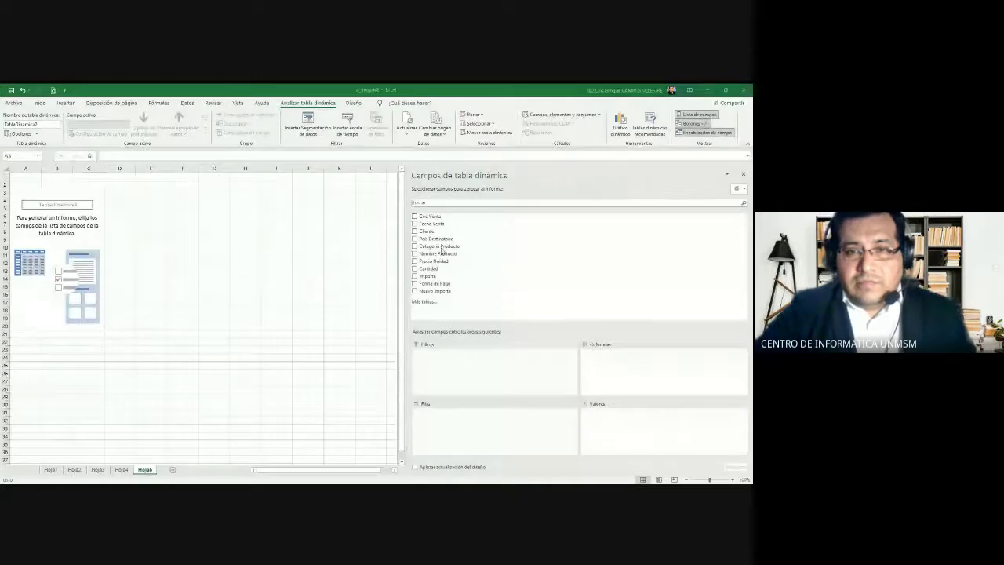
Put Pais Destinatario in Filas, Categoria Producto in Columnas and Importe in Valores.
mouse_move(455, 242)
left_mouse_down()
mouse_move(474, 287)
mouse_move(464, 373)
left_mouse_up()
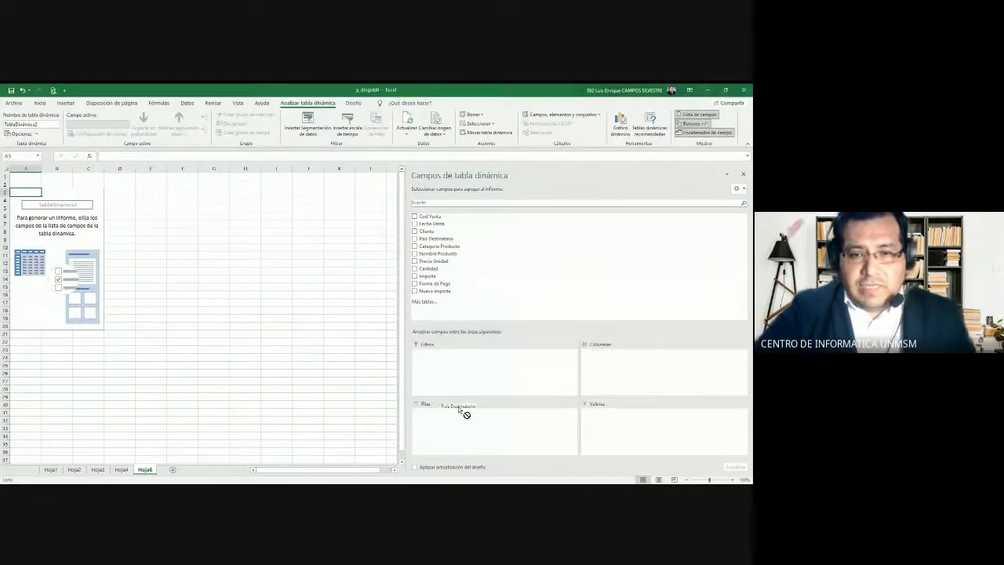
left_click_drag(459, 409, 456, 412)
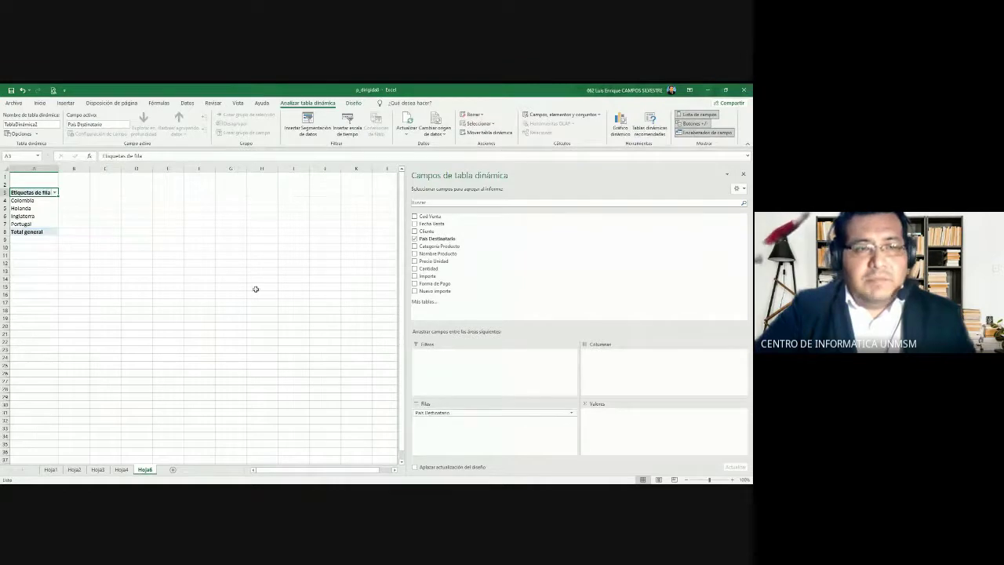
scroll(131, 270, "up", 6)
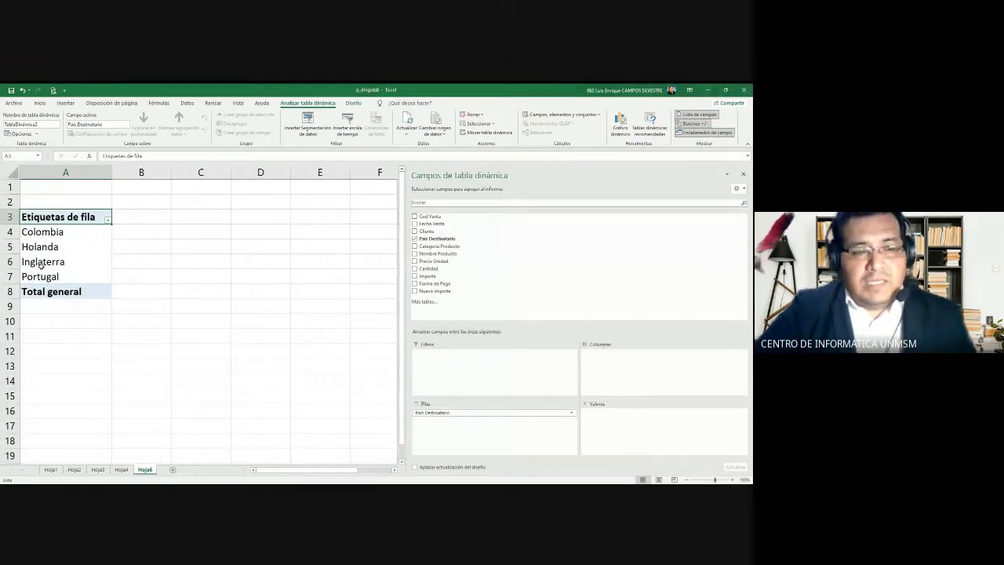
left_click(64, 245)
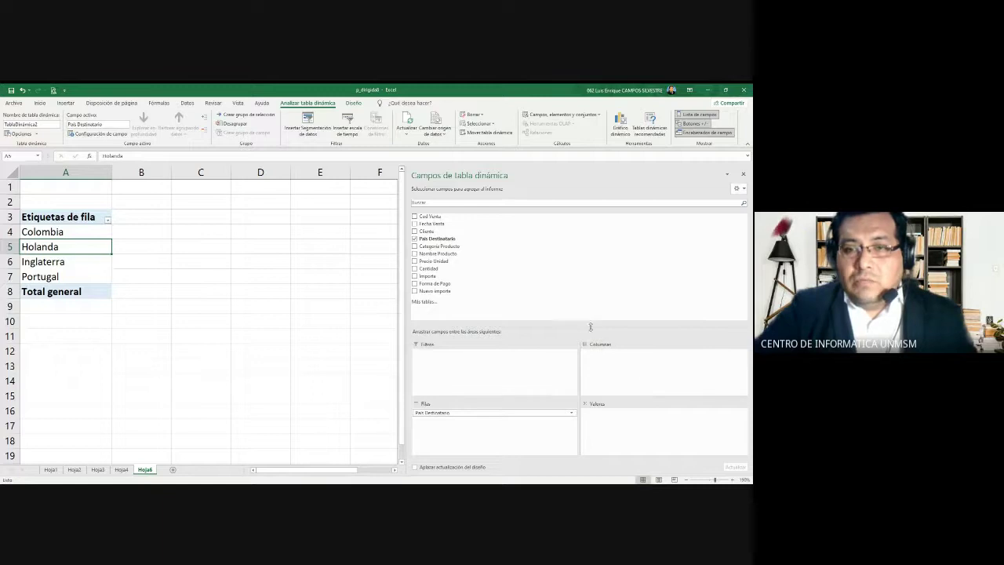
left_click_drag(460, 246, 616, 356)
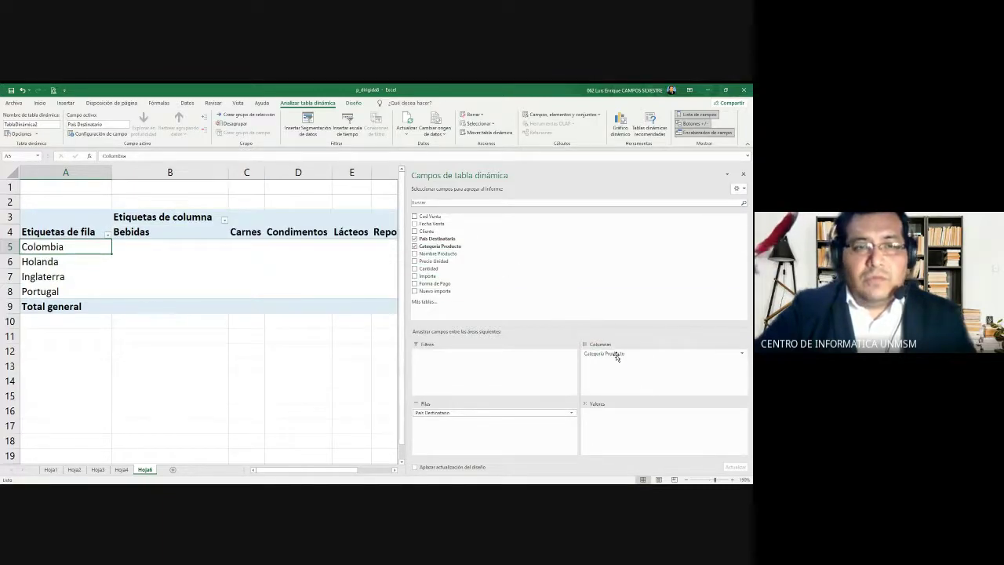
scroll(252, 304, "down", 1)
scroll(251, 304, "down", 2)
scroll(252, 304, "down", 1)
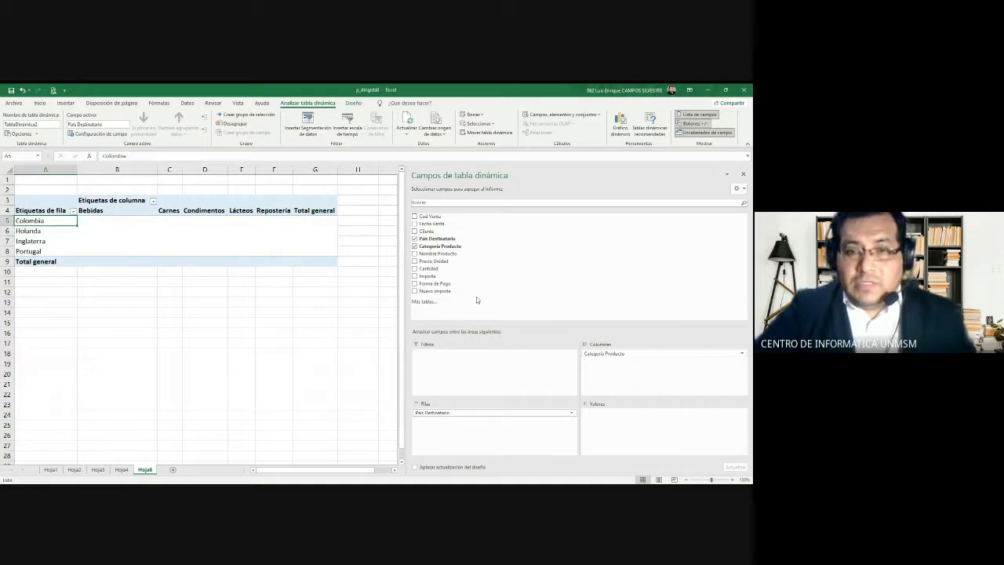
left_click_drag(453, 279, 606, 421)
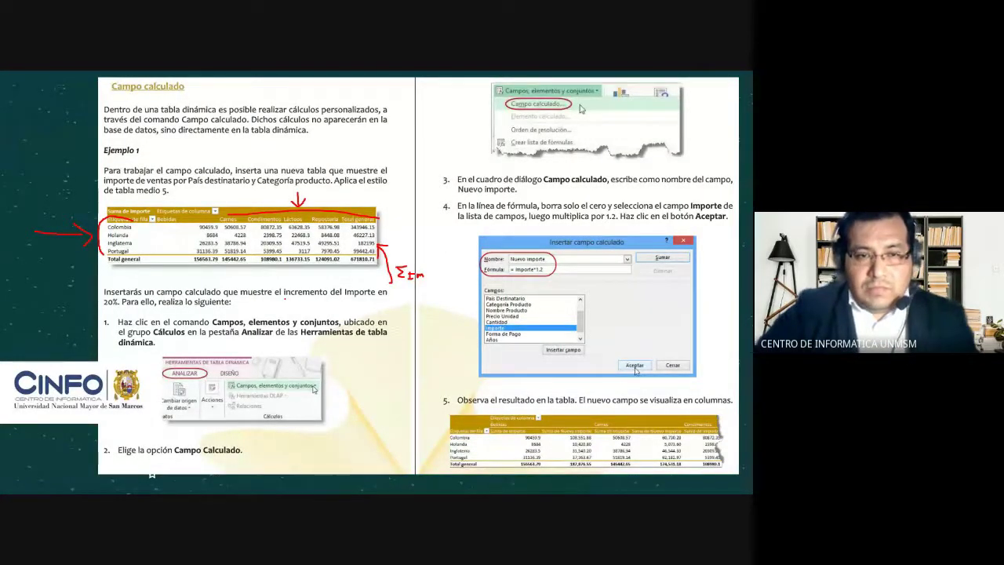
Underline 'incremento del Importe' and 'Campos, elementos y conjuntos' and mark the Campo calculado option.
left_click_drag(304, 298, 283, 299)
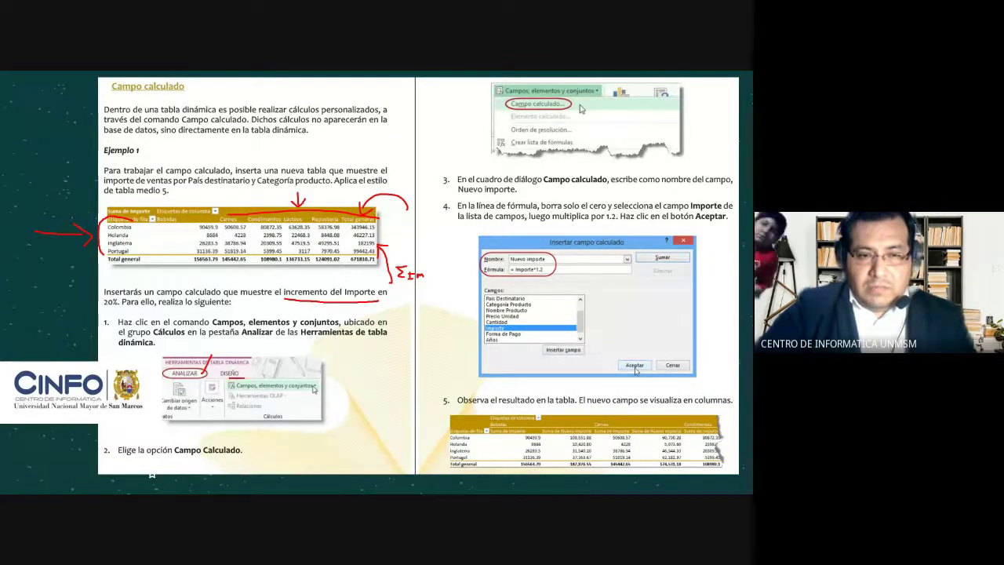
left_click_drag(261, 377, 290, 377)
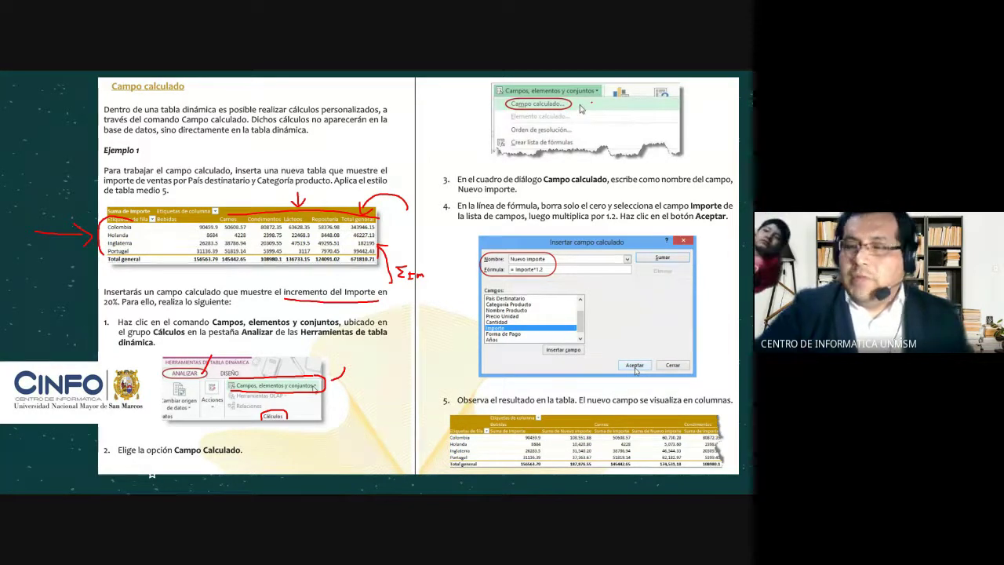
left_click_drag(592, 99, 592, 105)
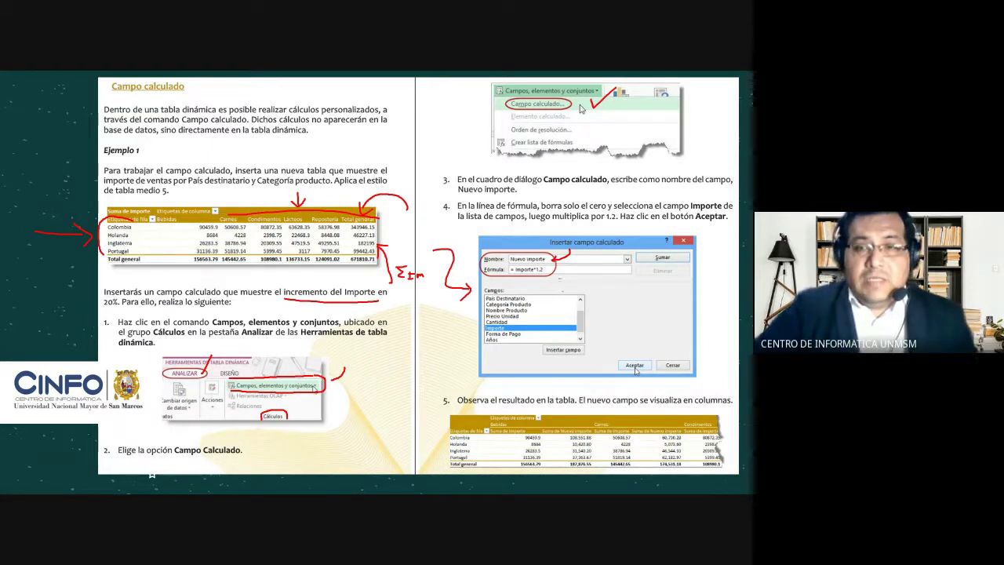
Draw red arrows at Nombre, Fórmula, the Importe field, Aceptar and the step 5 result table.
left_click_drag(563, 291, 565, 280)
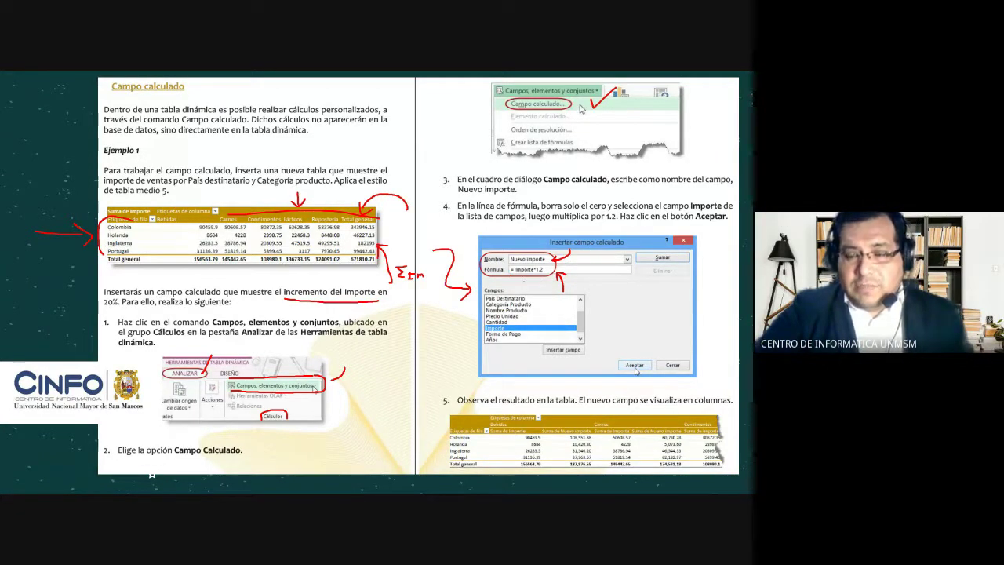
left_click_drag(535, 282, 542, 295)
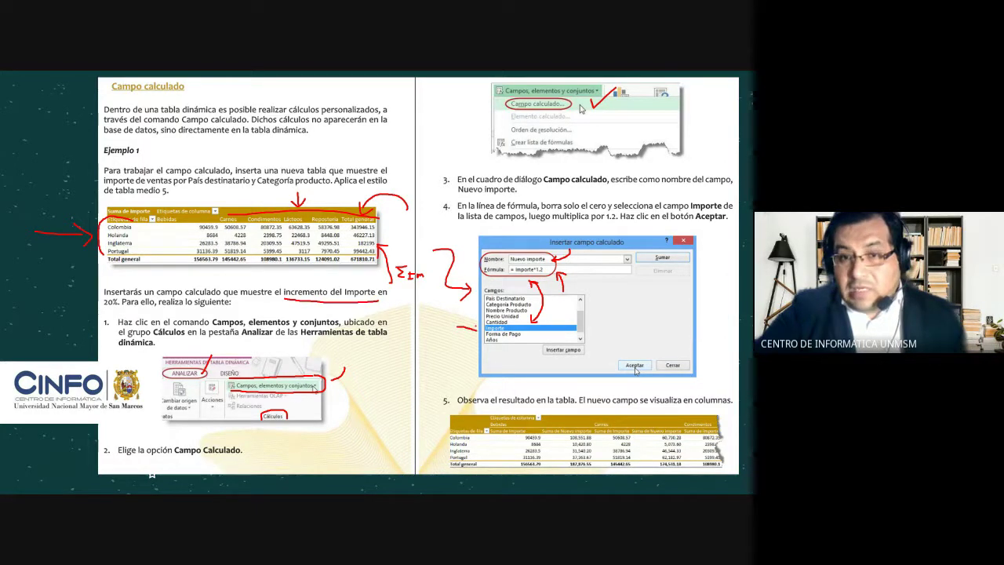
left_click_drag(473, 324, 473, 334)
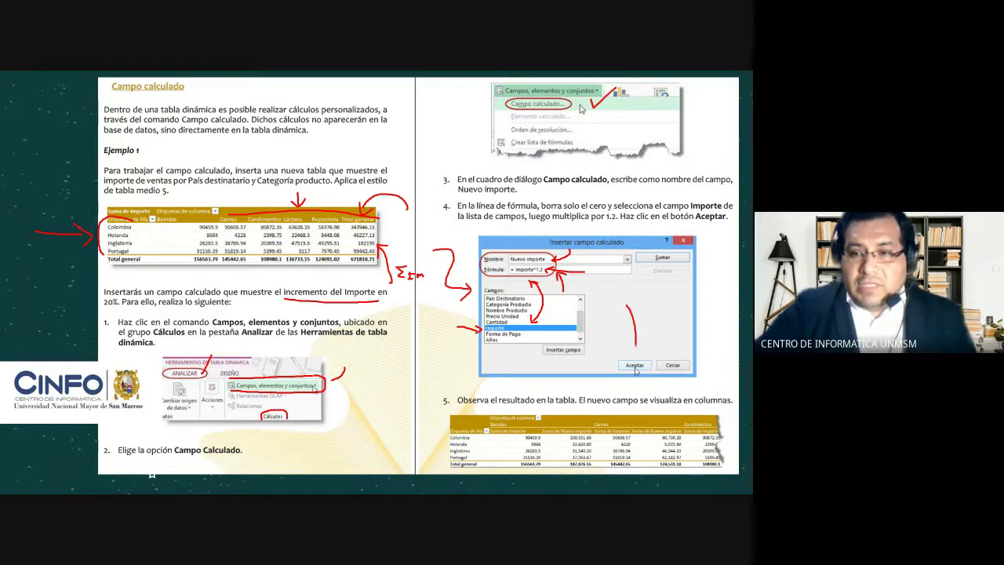
left_click_drag(625, 339, 648, 340)
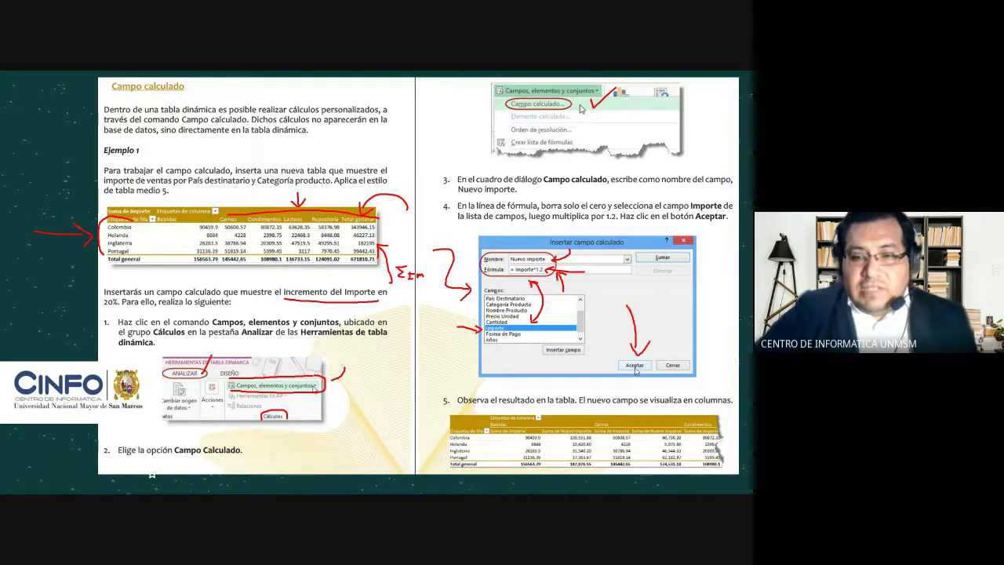
left_click_drag(570, 388, 574, 415)
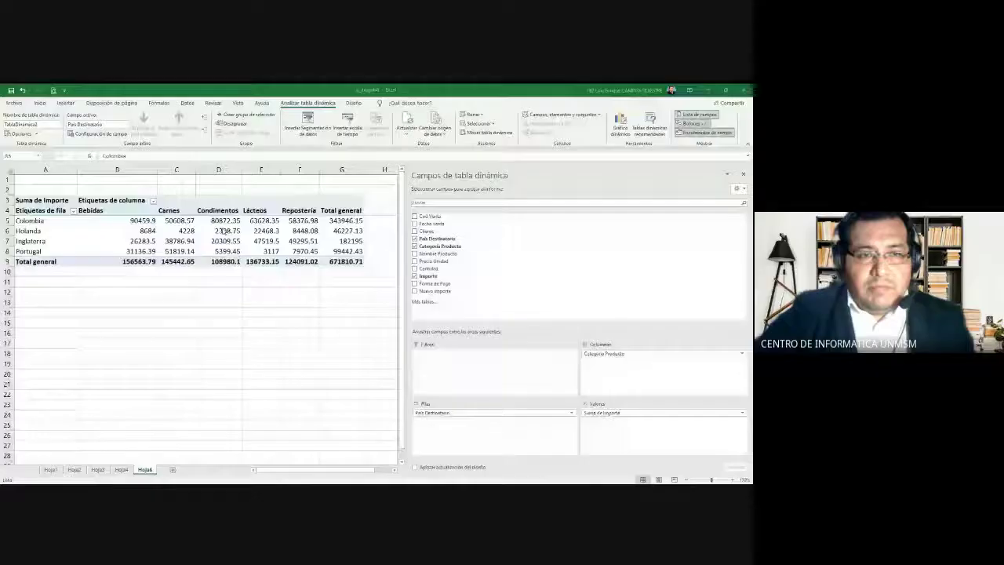
Select the Holanda Carnes value 4228 and close the Campos de tabla dinámica pane.
left_click(177, 230)
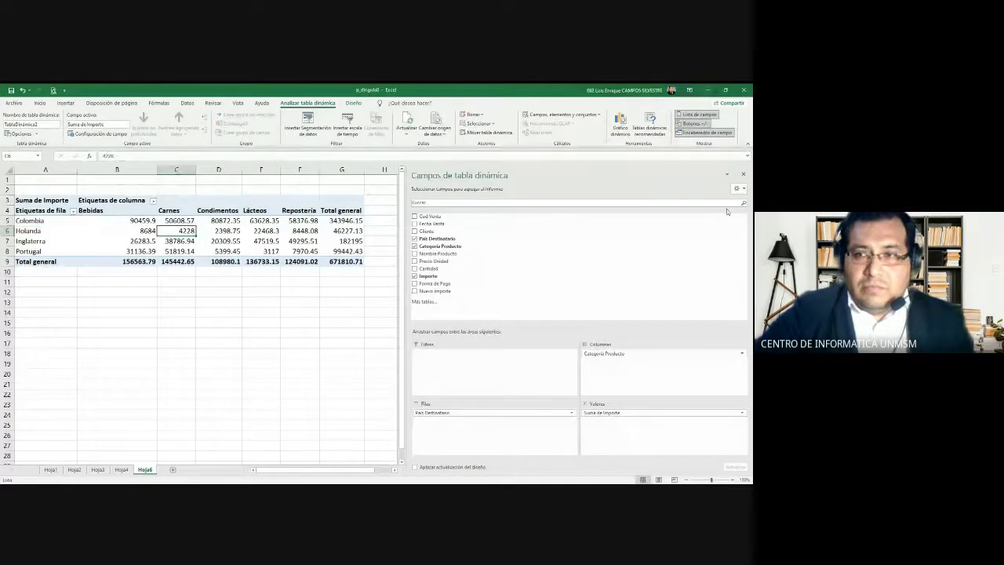
left_click(744, 177)
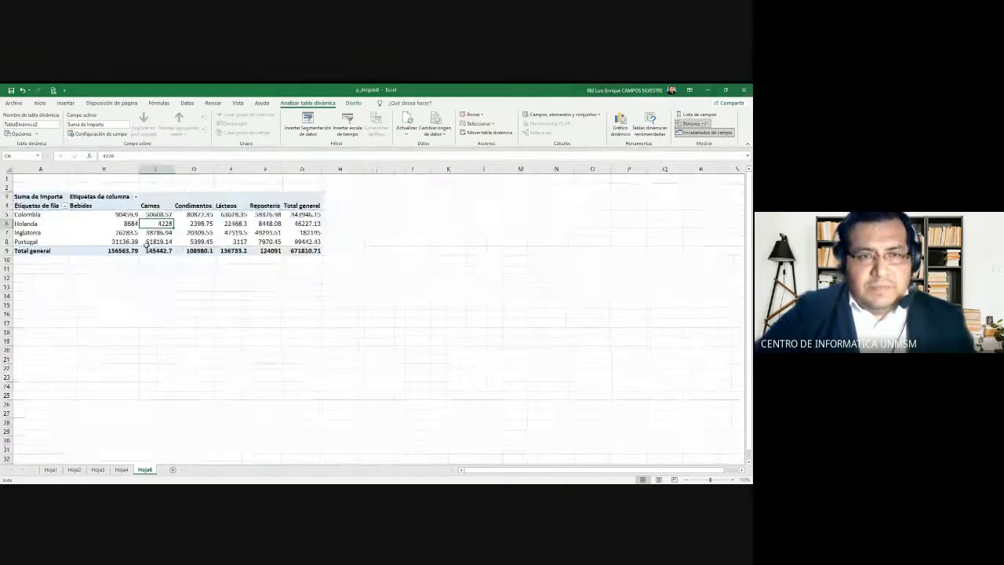
scroll(145, 245, "down", 2, "ctrl")
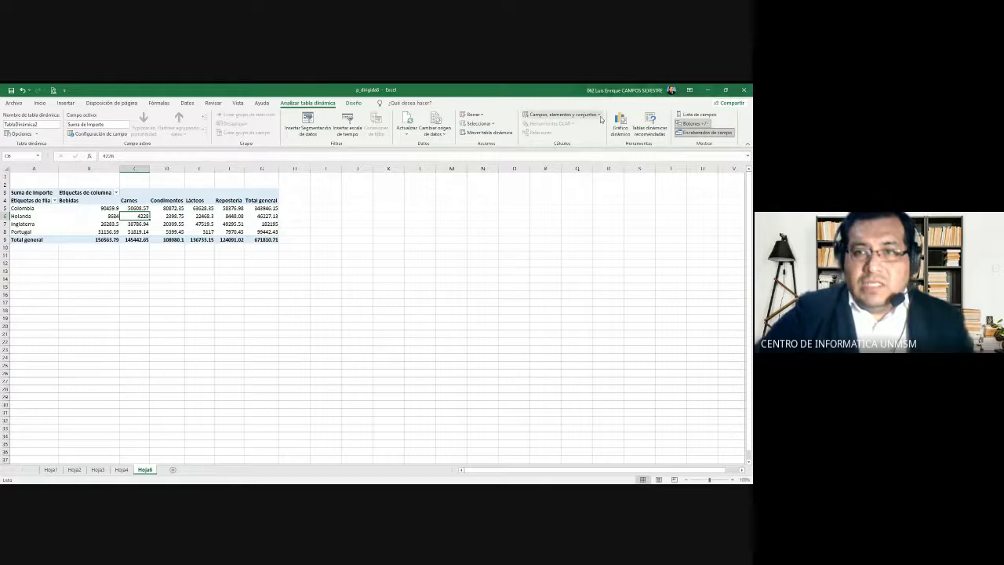
Open the Insert Calculated Field dialog, prefilled with Campo1 and = 0, and shift it slightly left.
left_click(600, 116)
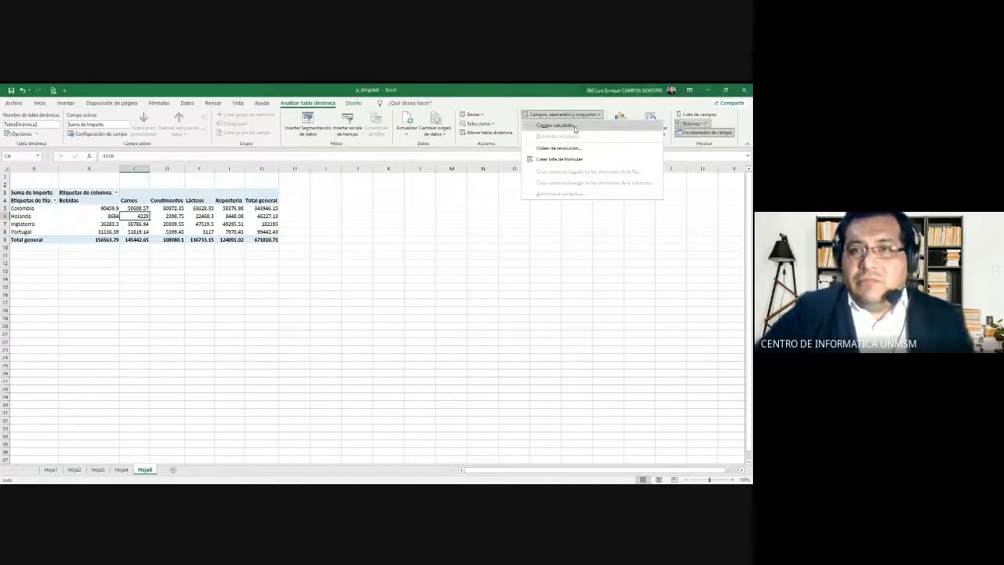
left_click(573, 126)
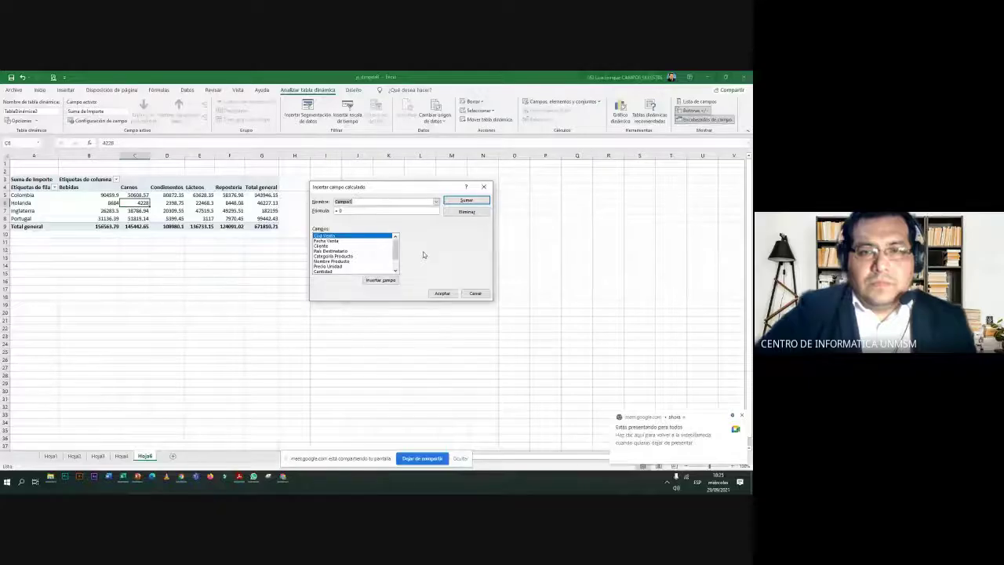
left_click_drag(400, 189, 384, 189)
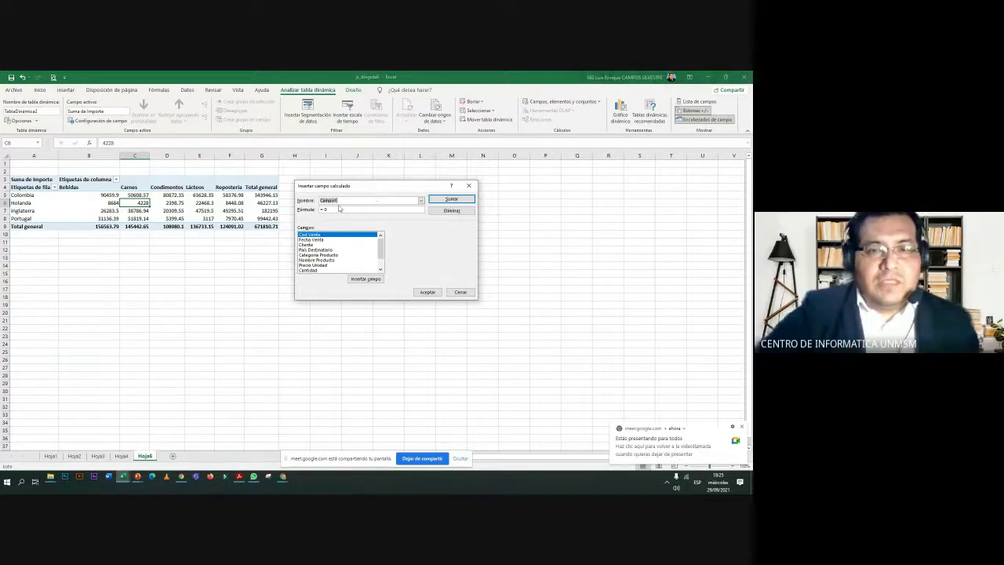
Check the PowerPoint handout on calculated fields, then type 'Muevo importe' back in Excel.
key("alt+Tab")
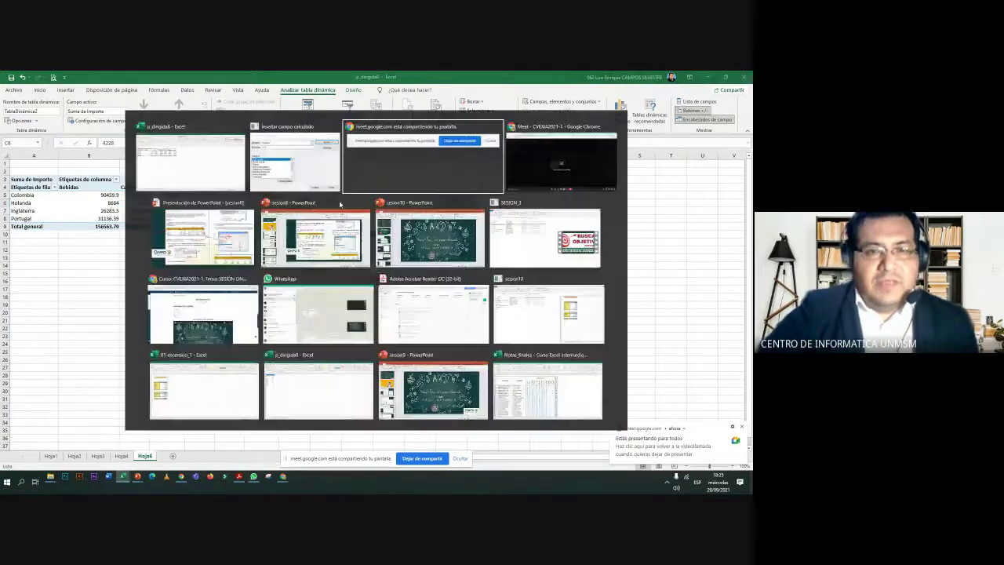
key("Tab")
key("Tab")
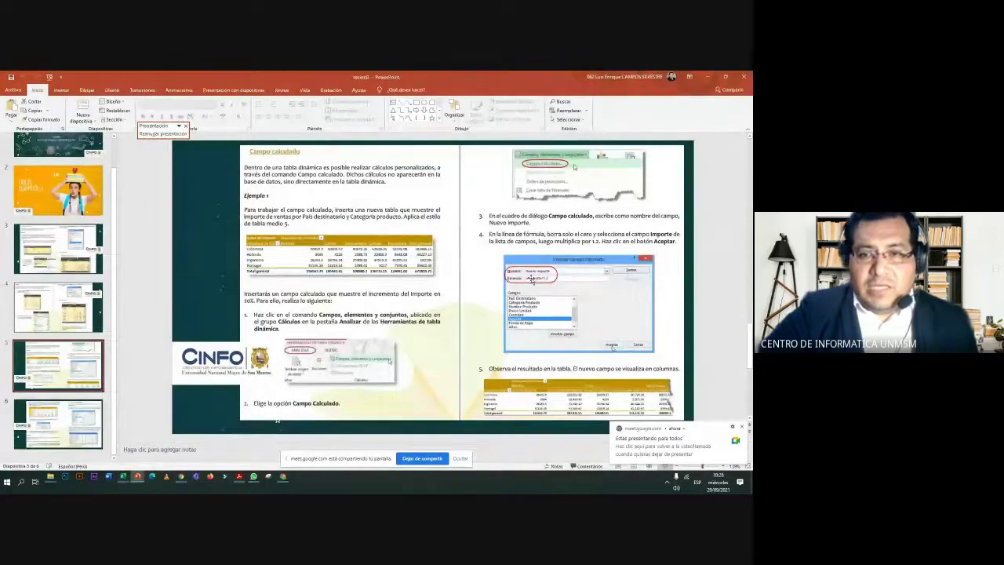
key("alt+Tab")
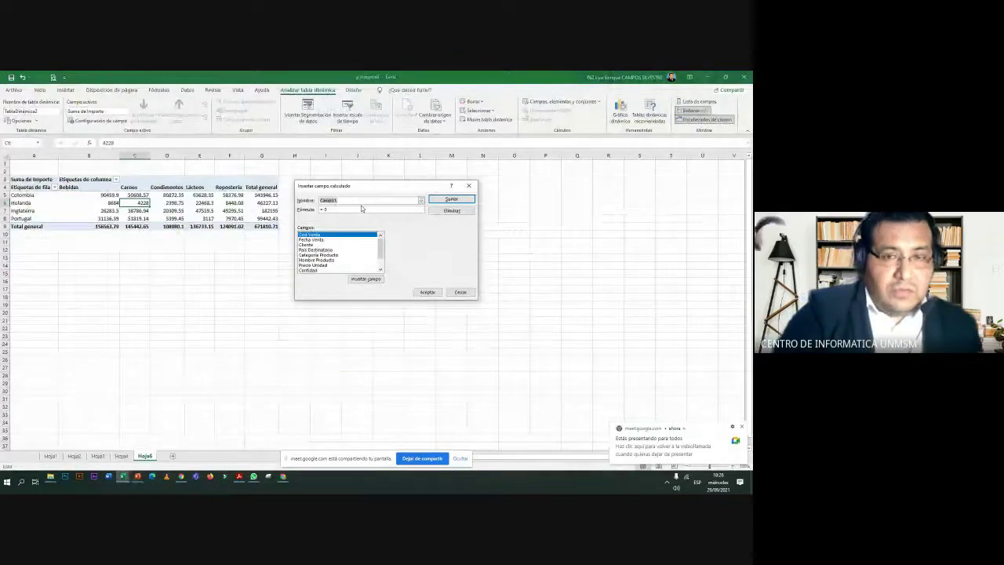
type("Mu")
type("evo ")
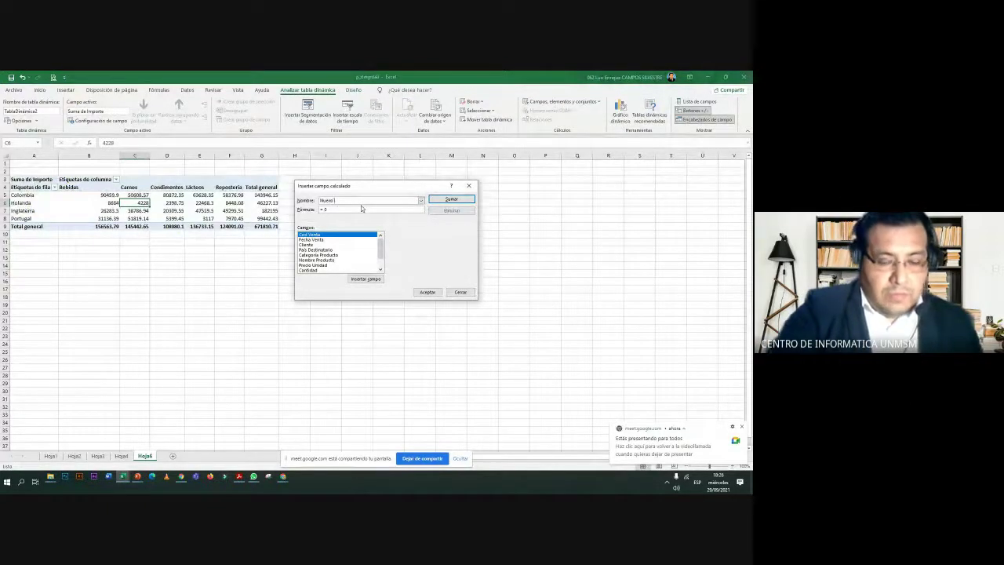
type("importe")
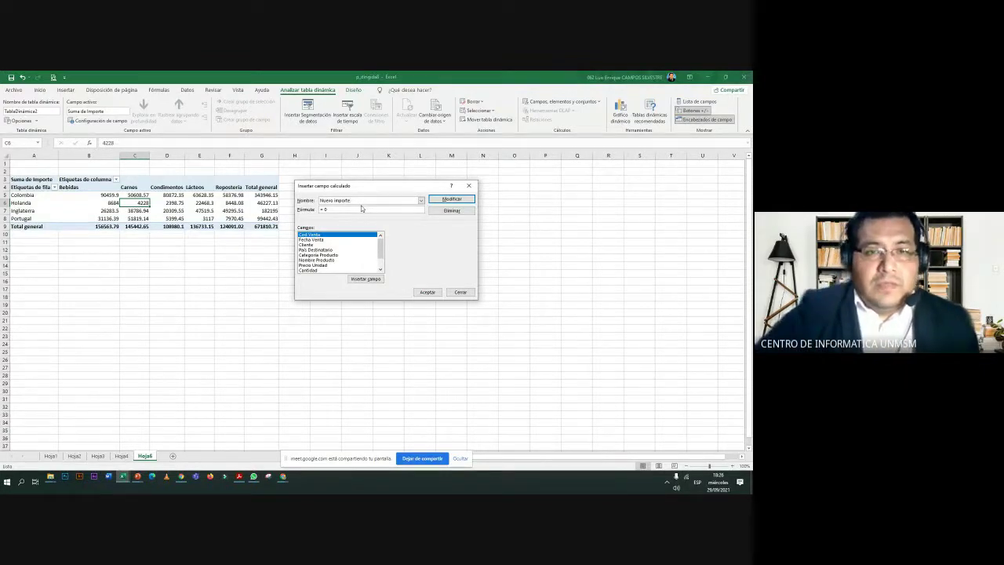
Admit the waiting participant in Google Meet, then close the calculated field dialog unchanged.
key("alt+Tab")
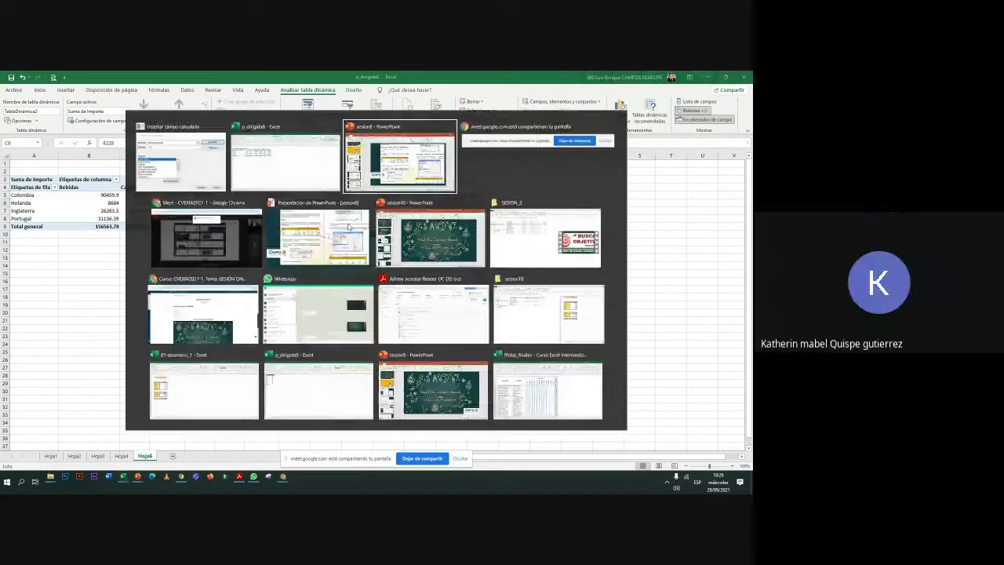
key("Tab")
key("Tab")
key("Tab")
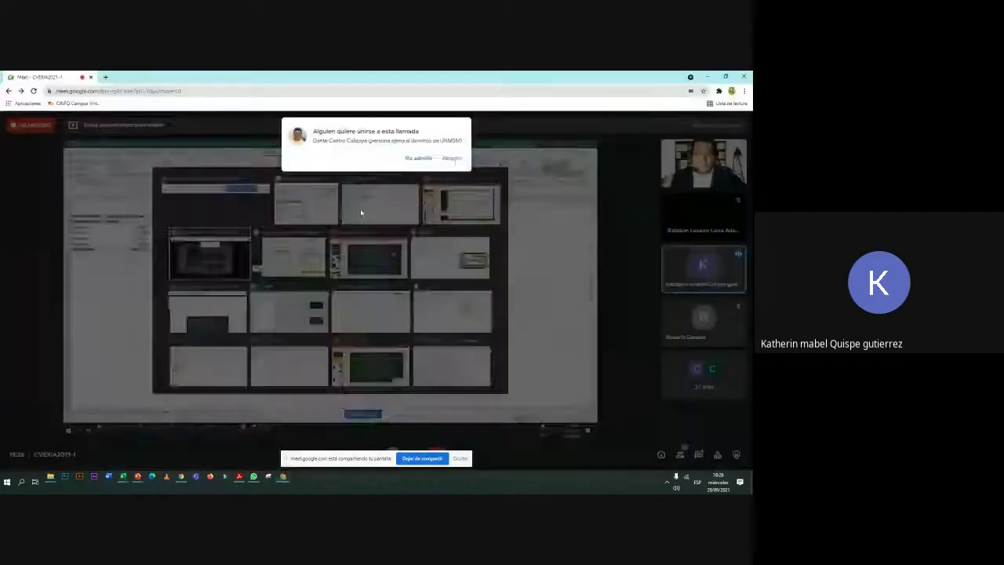
left_click(451, 159)
key("alt+Tab")
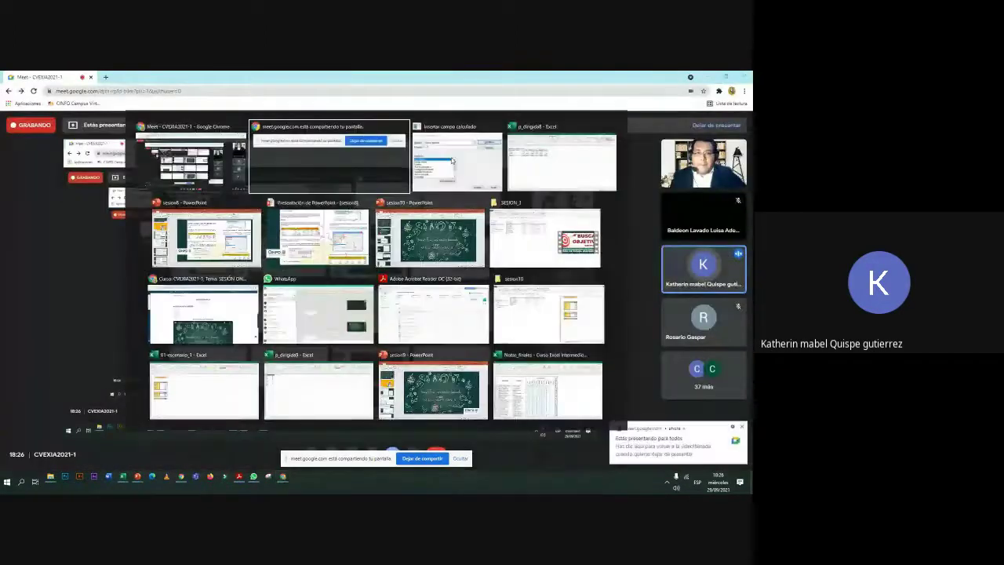
key("Tab")
key("Tab")
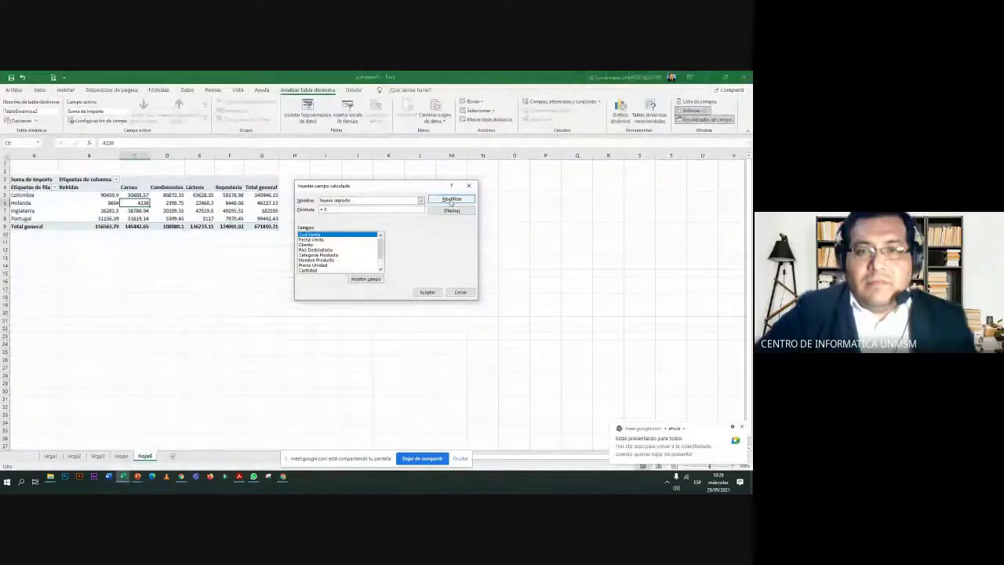
left_click(469, 184)
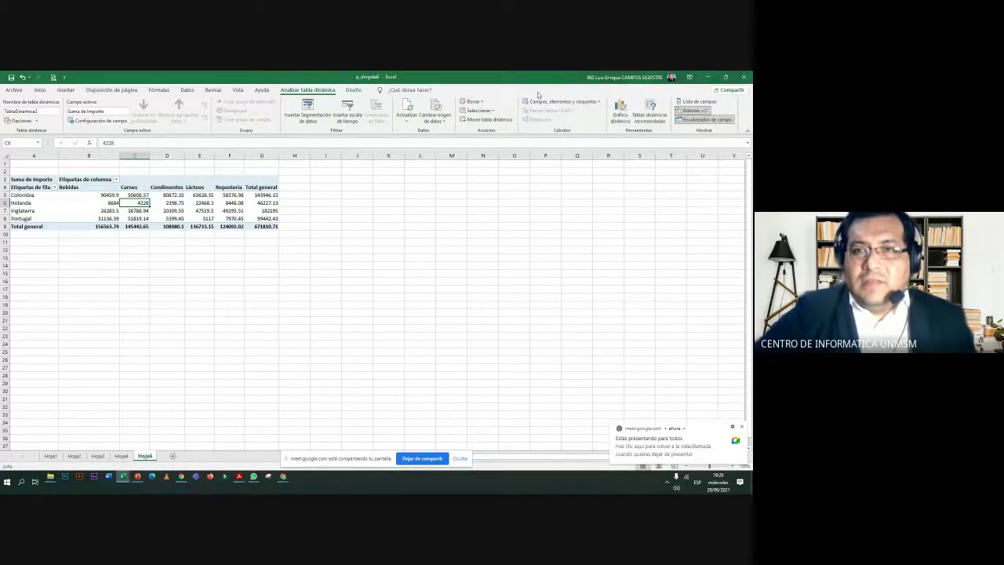
Reopen the Insertar campo calculado dialog via Campos, elementos y conjuntos > Campo calculado.
left_click(597, 103)
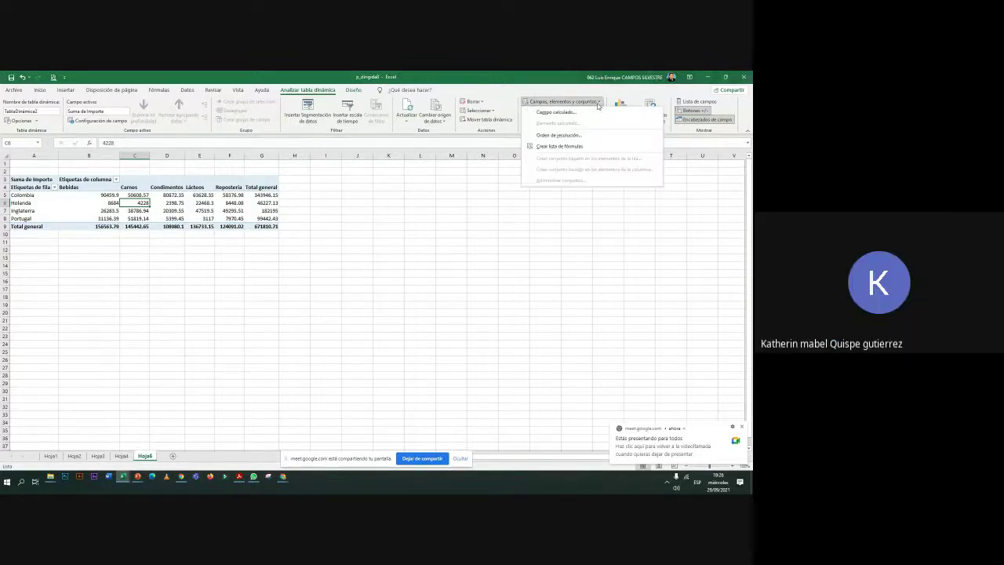
left_click(548, 114)
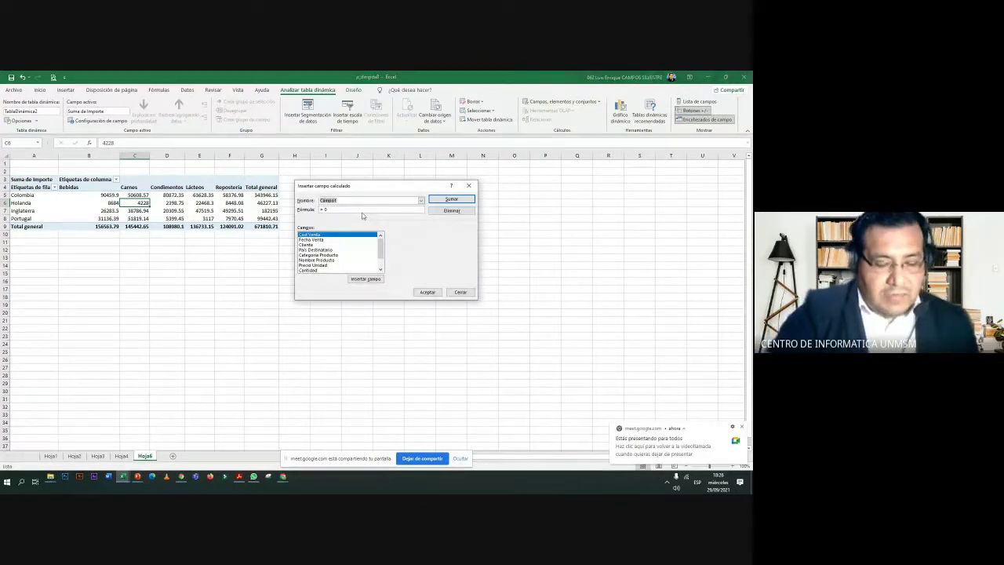
type("Utevo")
key("alt+Tab")
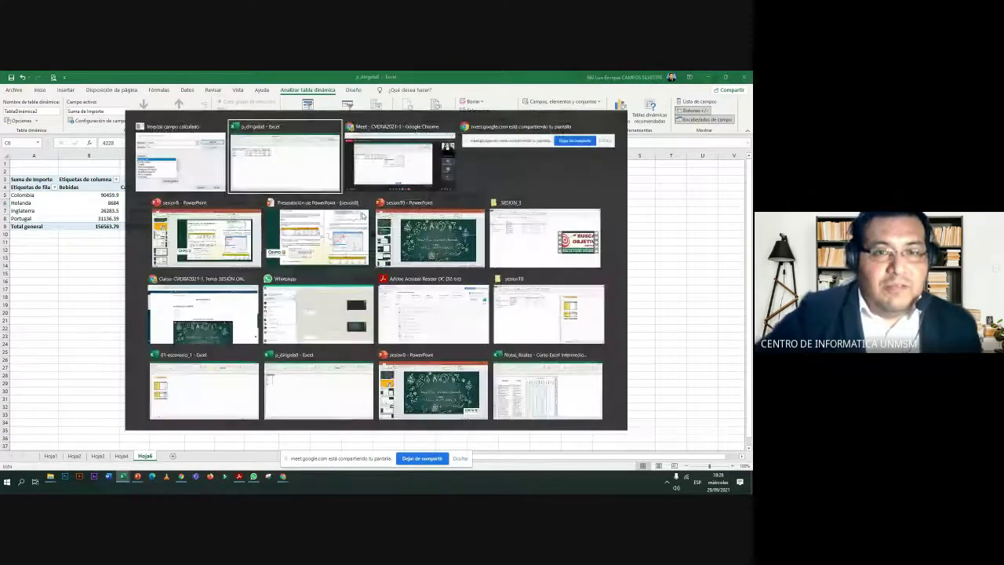
key("alt+Tab")
key("alt+Tab")
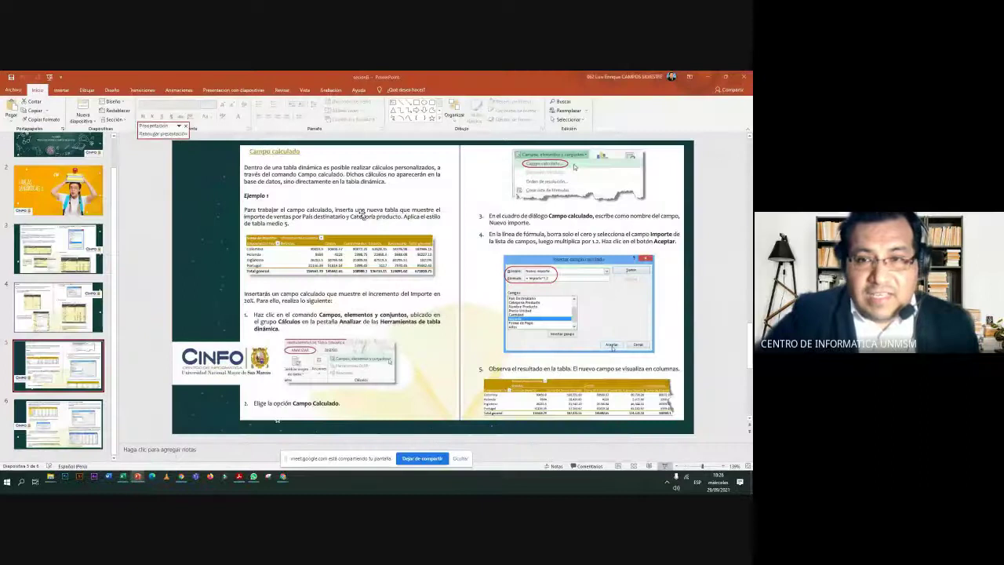
key("alt+Tab")
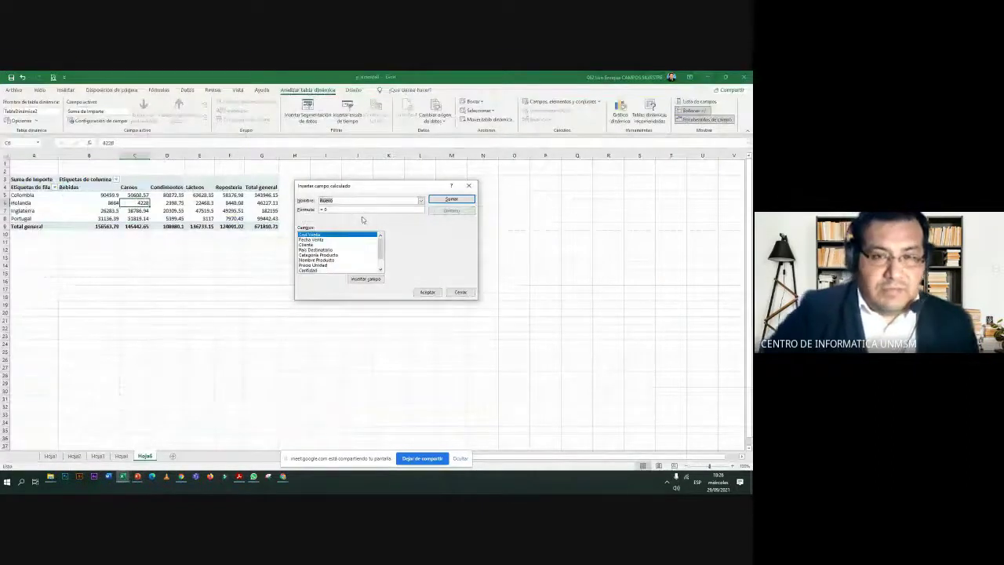
Name the calculated field 'Nuevo importe' and clear its formula down to '='.
type("n")
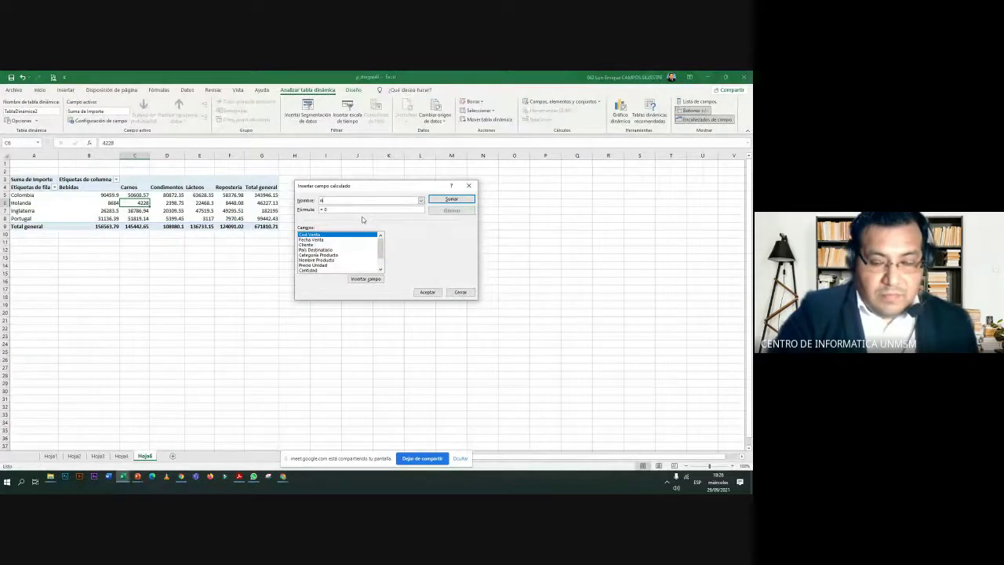
type("i")
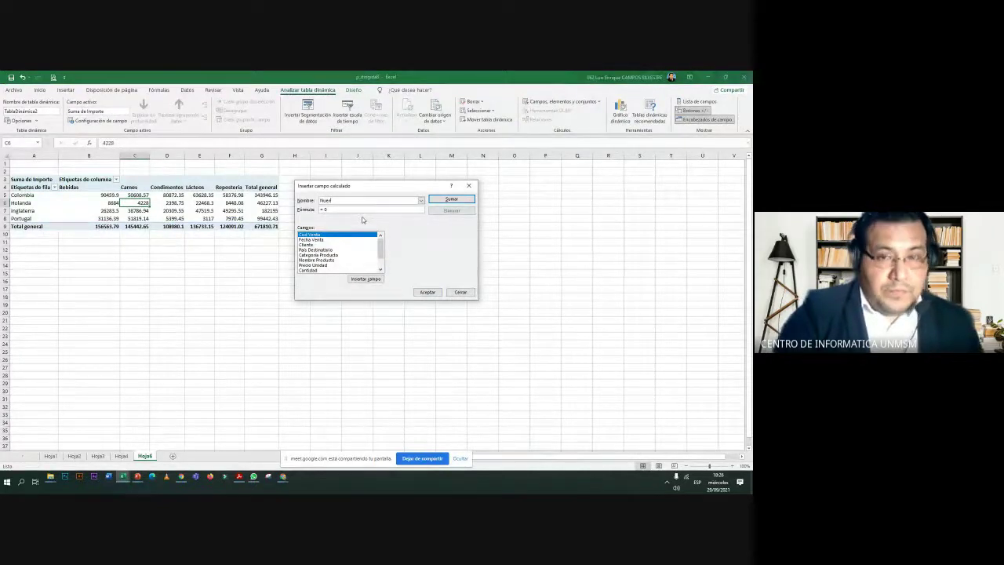
type("o Importe")
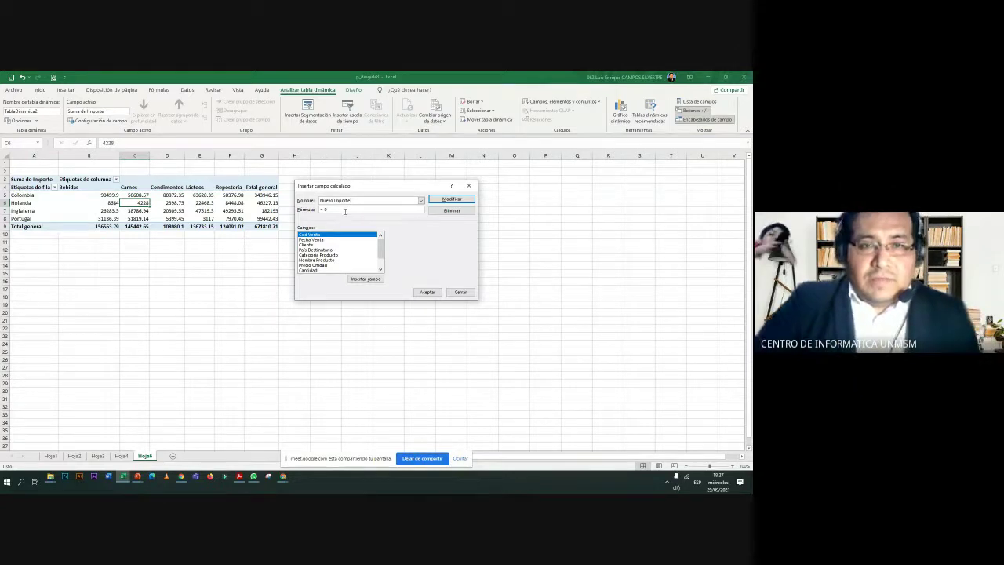
left_click(344, 211)
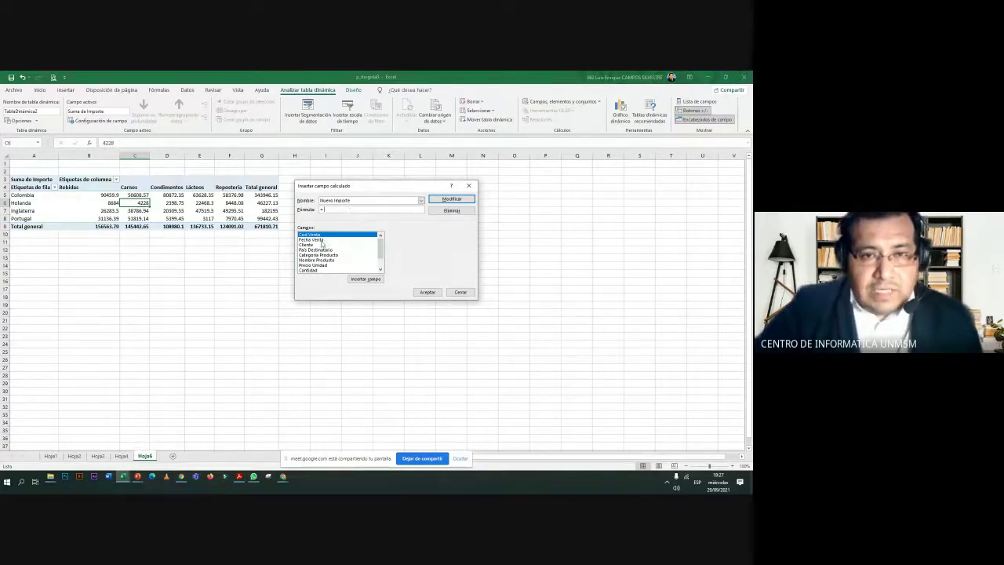
Build the formula = Importe*1.2 from the Campos list and accept the field.
left_click(381, 269)
left_click(380, 269)
left_click(318, 265)
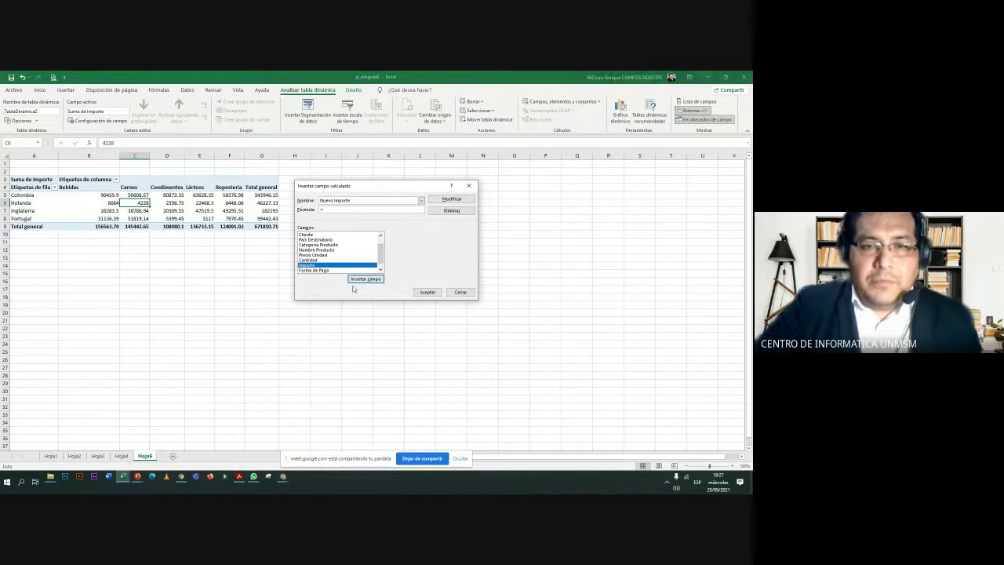
left_click(354, 279)
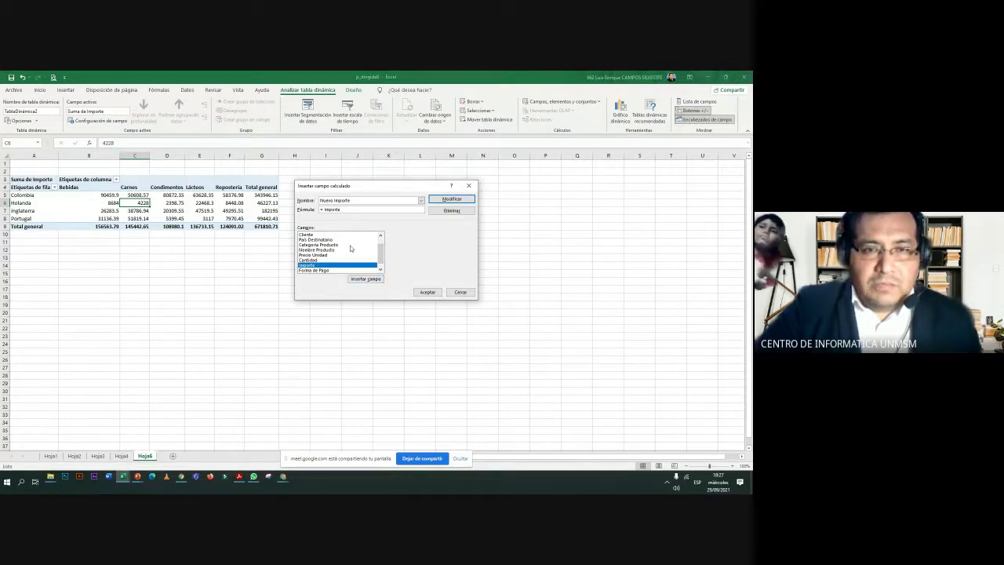
type("*")
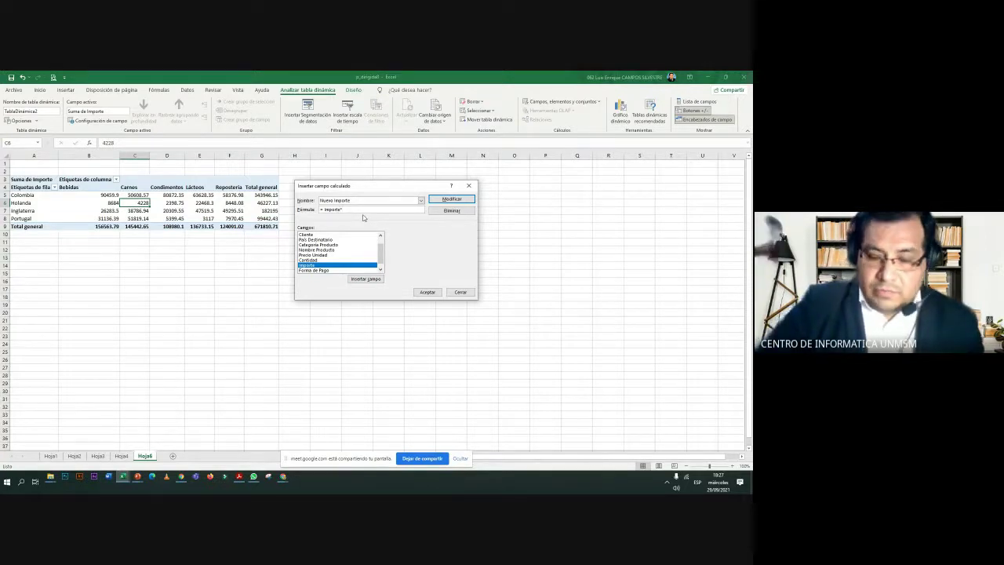
type("1.2")
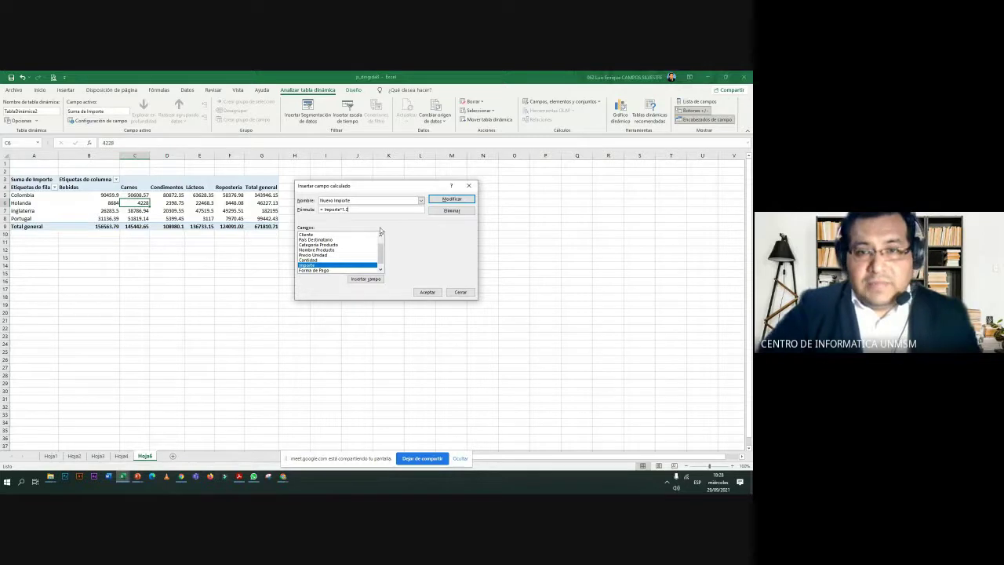
left_click(427, 293)
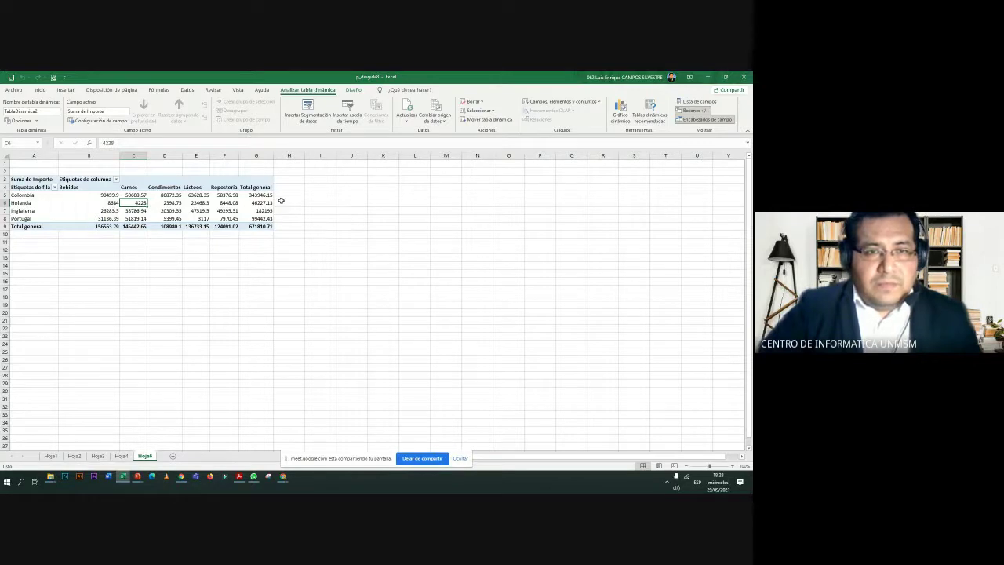
Briefly switch windows, then select pivot value cell E7.
key("alt+Tab")
key("alt+Tab")
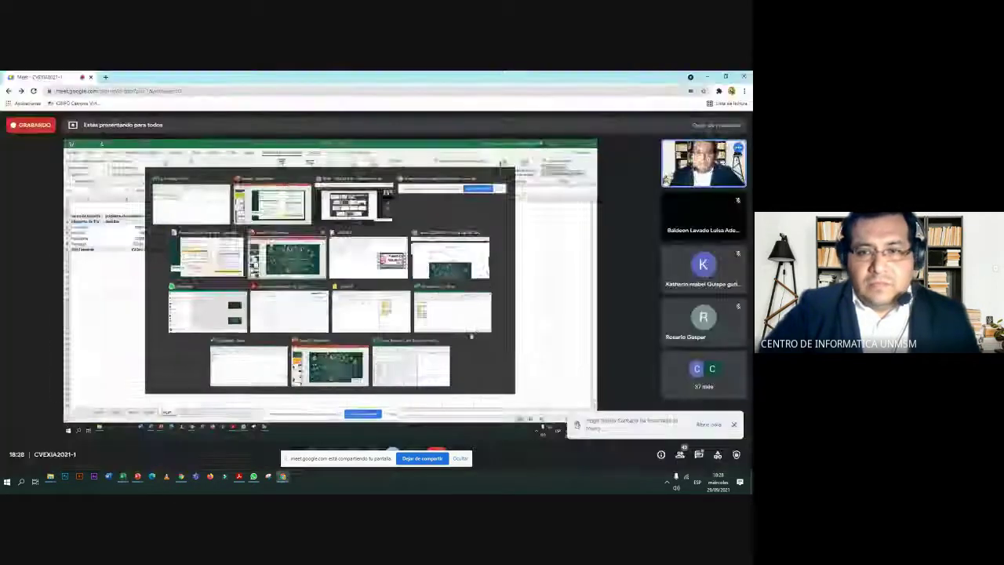
key("alt+Tab")
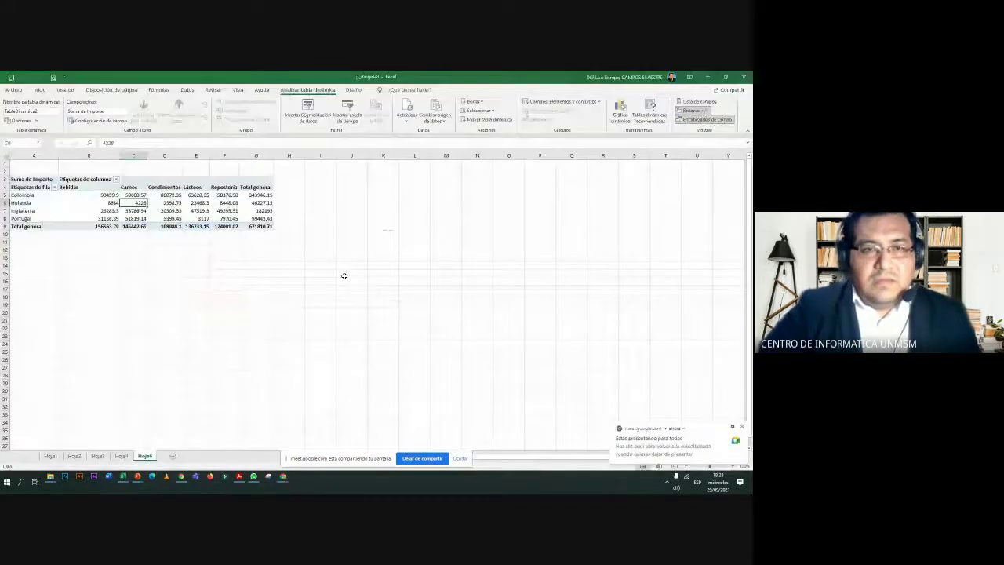
left_click(197, 211)
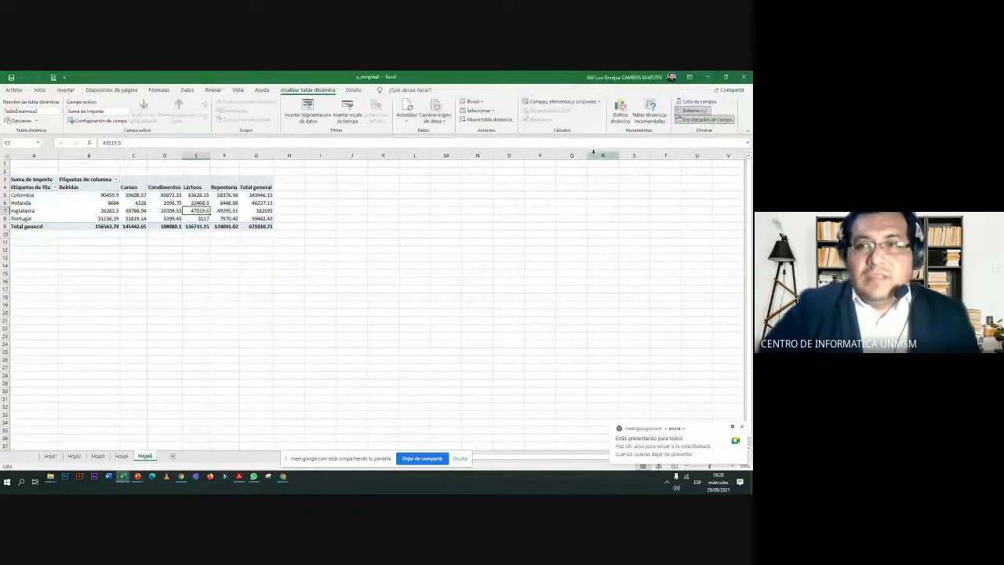
Add a Campo1 calculated field with formula Importe*1.2 to the pivot table.
left_click(562, 101)
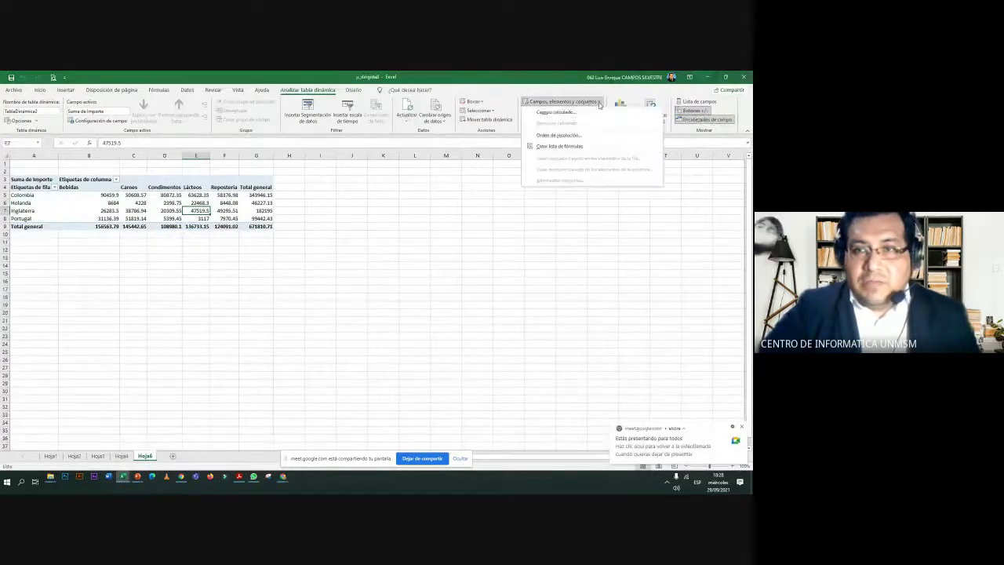
left_click(578, 115)
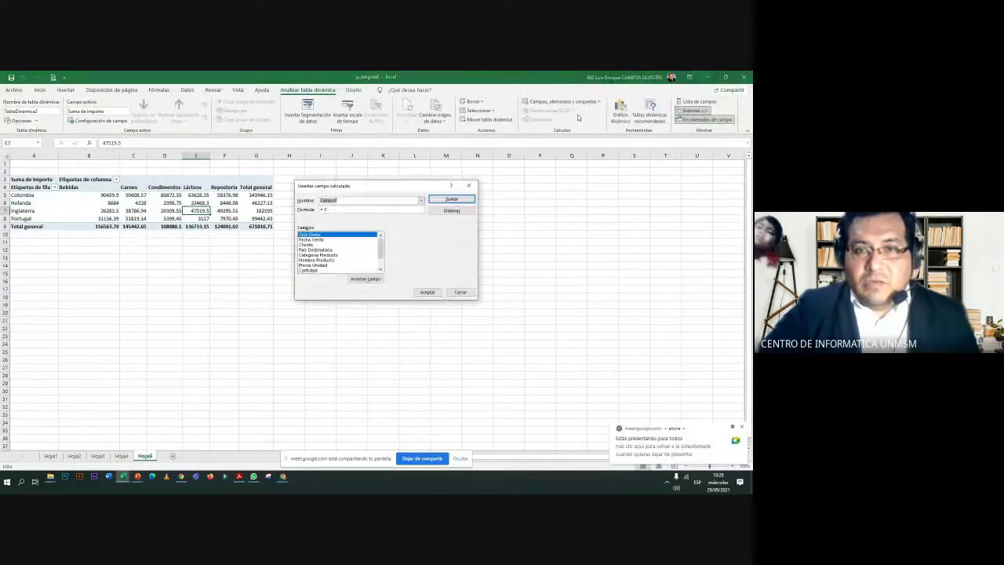
left_click(380, 270)
left_click(381, 270)
left_click(310, 265)
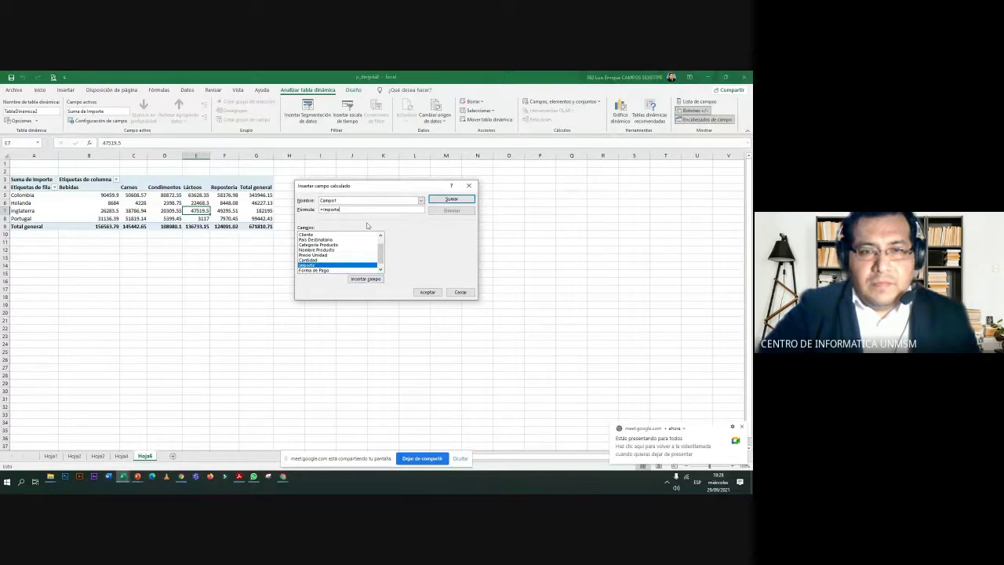
type("*")
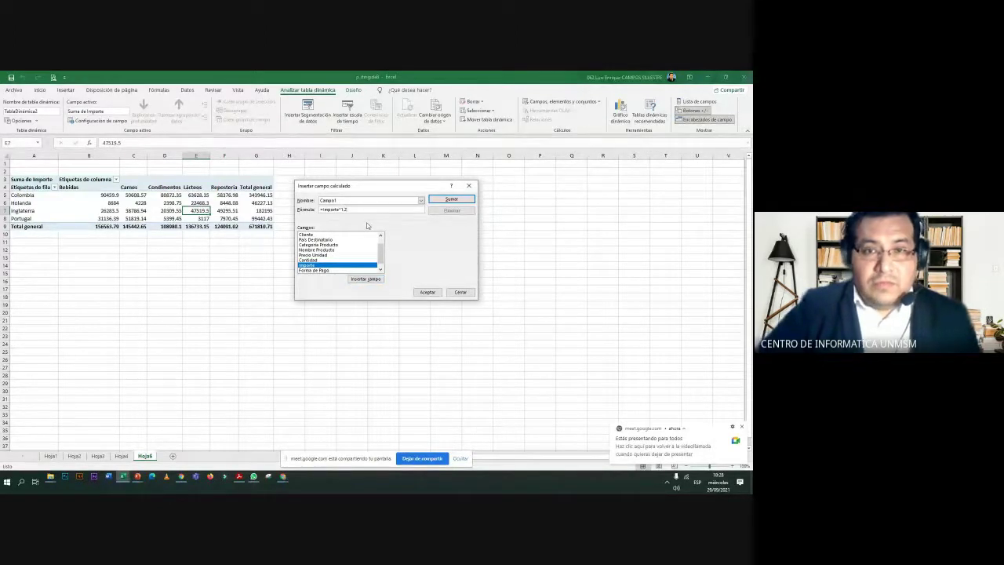
left_click(423, 292)
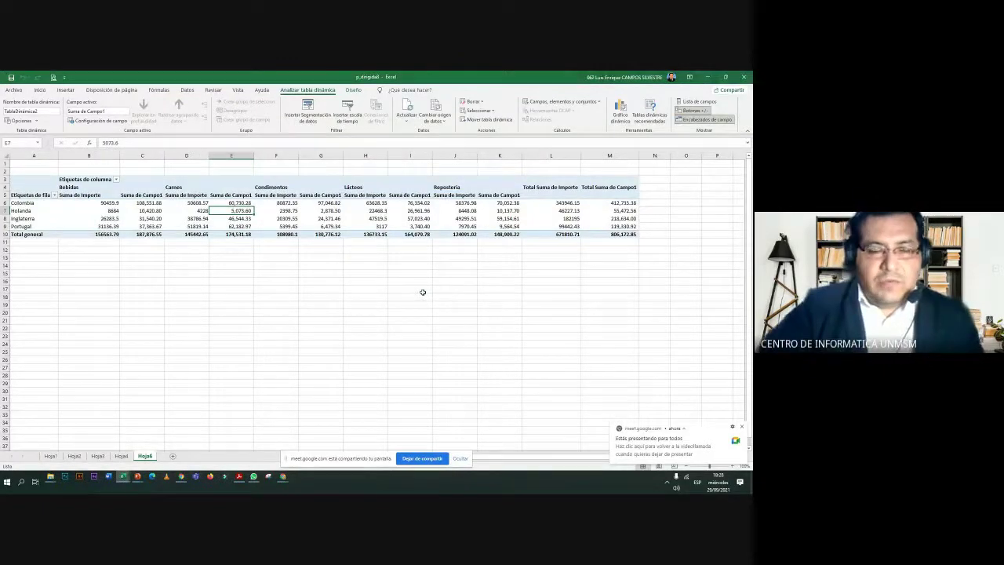
Try deleting Campo2 in the calculated field dialog, dismiss the warning, and cancel.
mouse_move(256, 207)
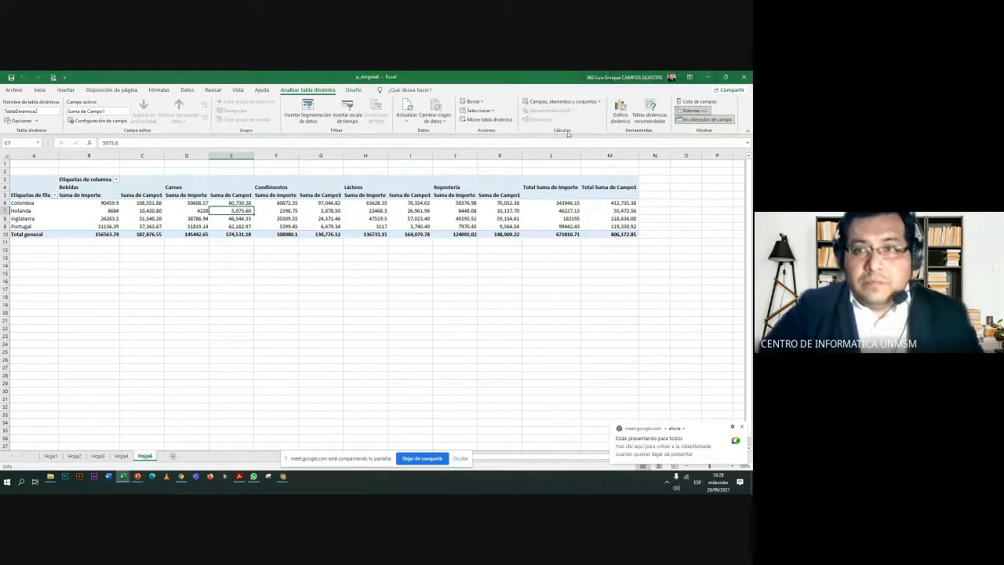
left_click(561, 102)
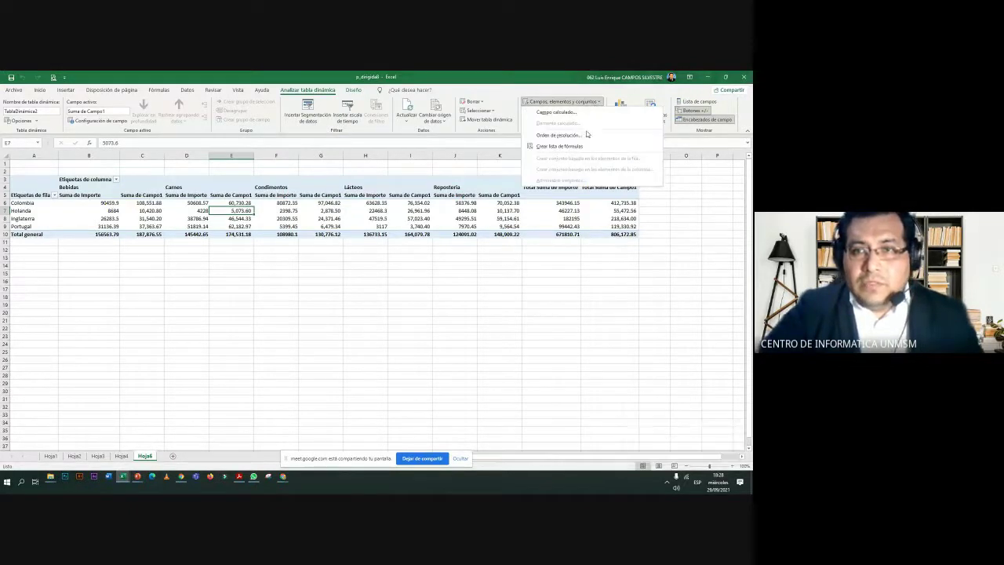
left_click(567, 113)
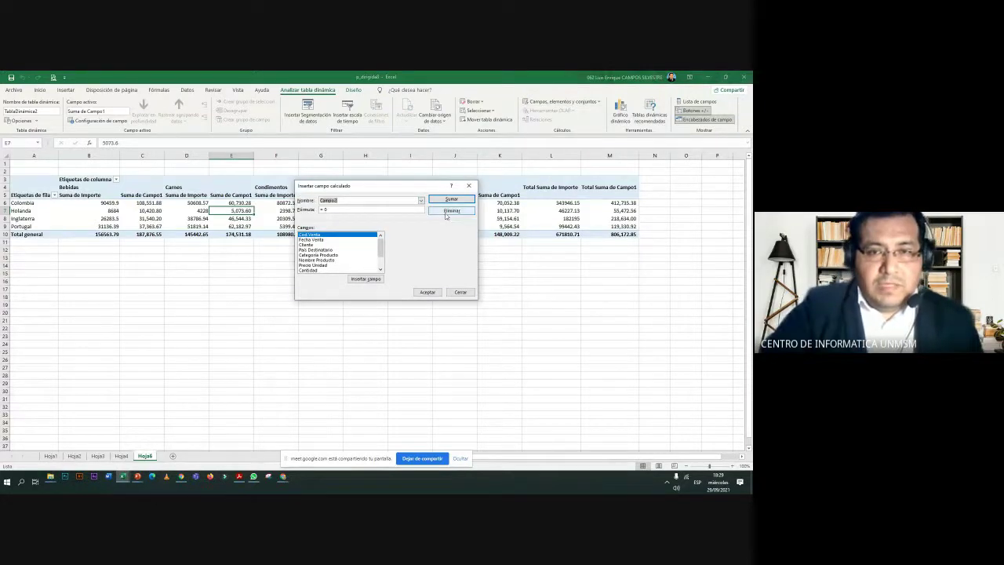
left_click(447, 212)
left_click(384, 297)
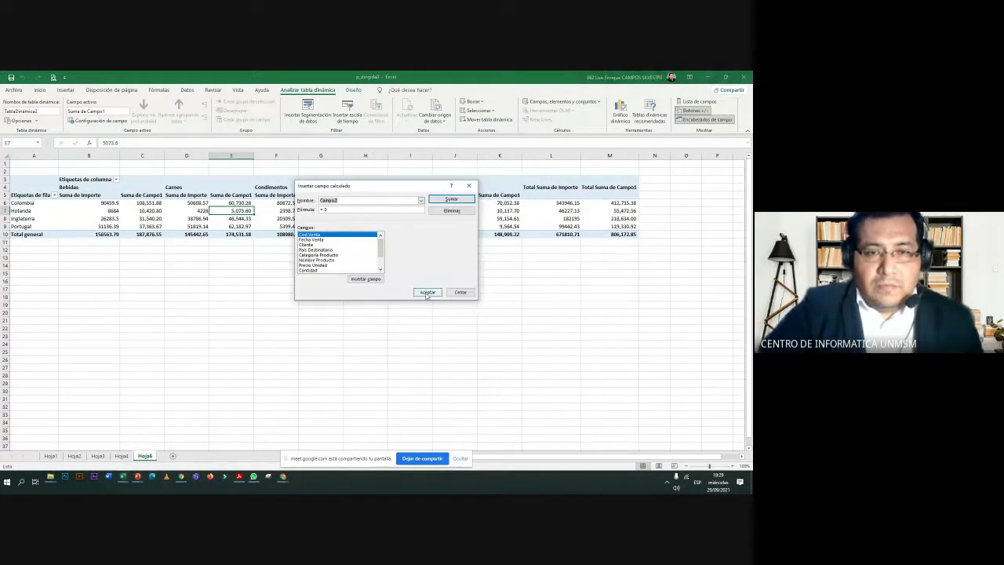
left_click(460, 293)
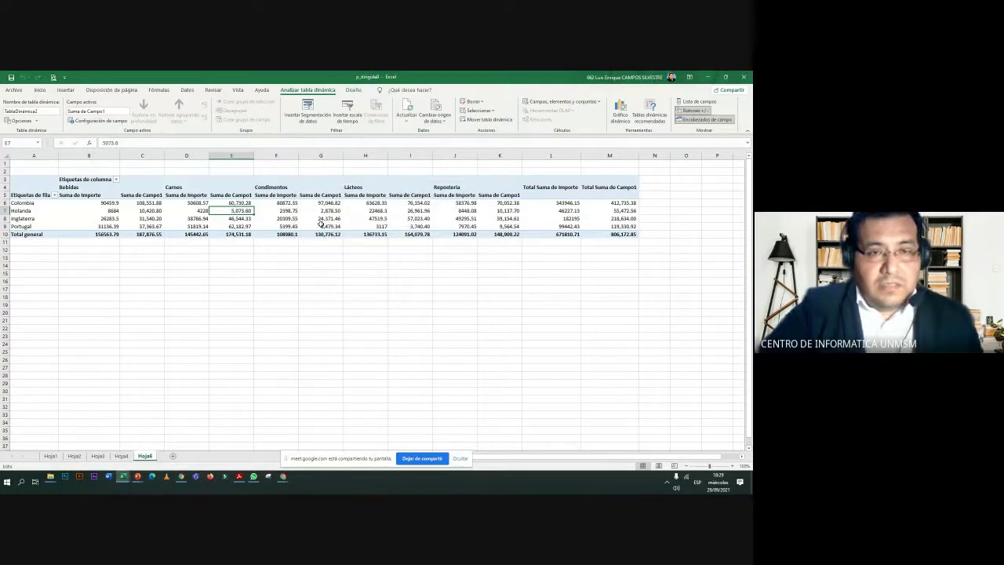
Delete the Nuevo importe and Campo1 calculated fields, then re-add the field named Nuevo importe.
left_click(291, 262)
left_click(224, 202)
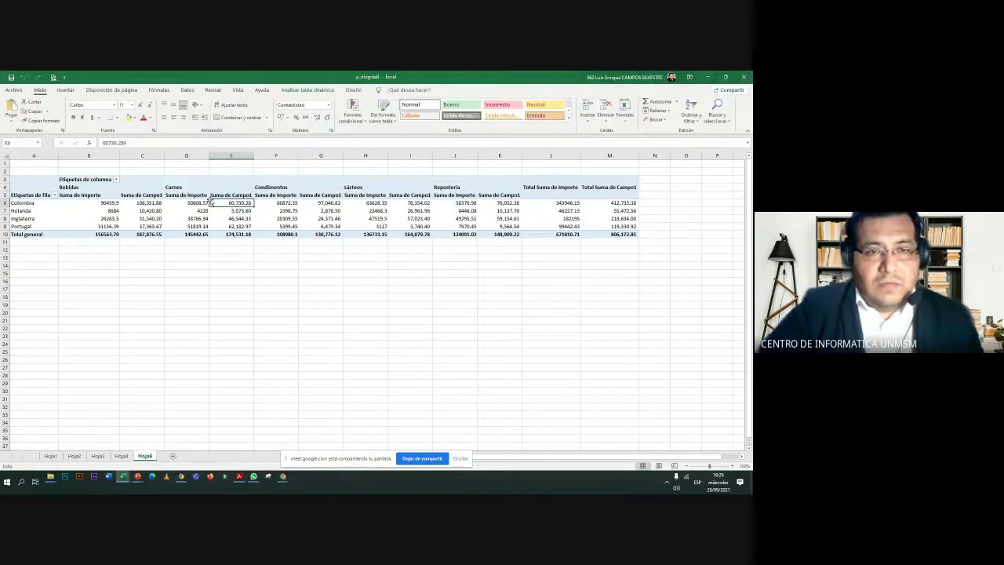
left_click(307, 89)
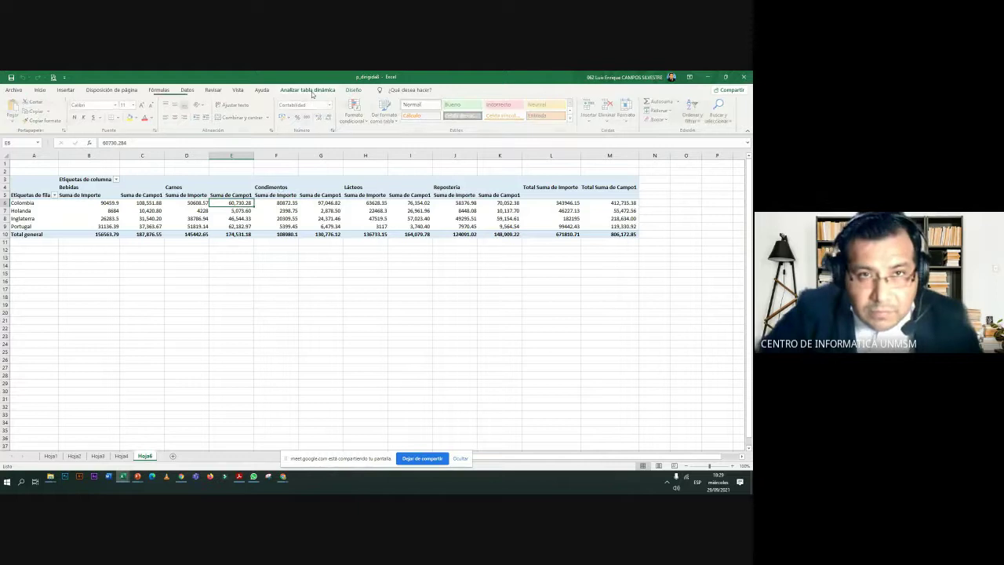
left_click(576, 101)
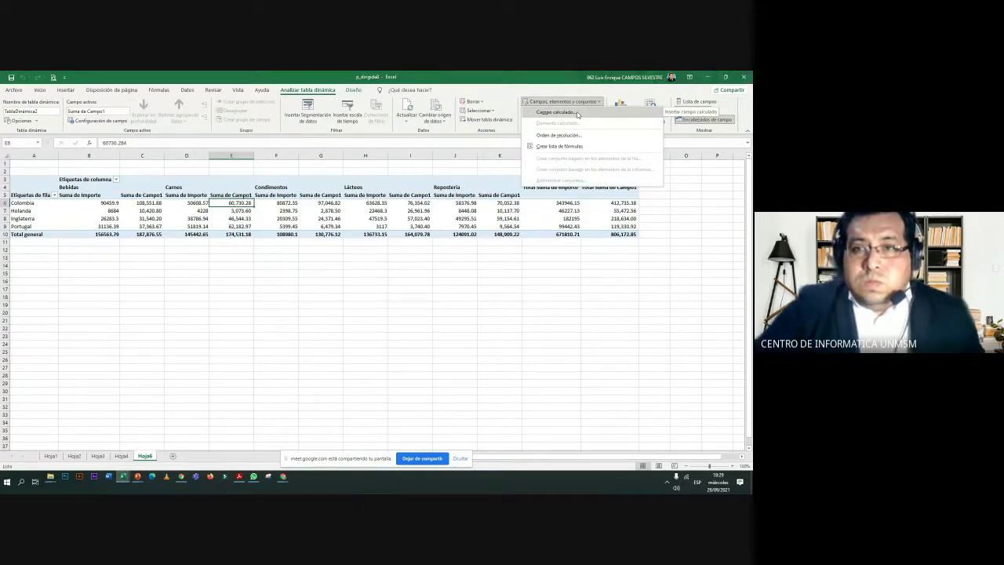
left_click(576, 113)
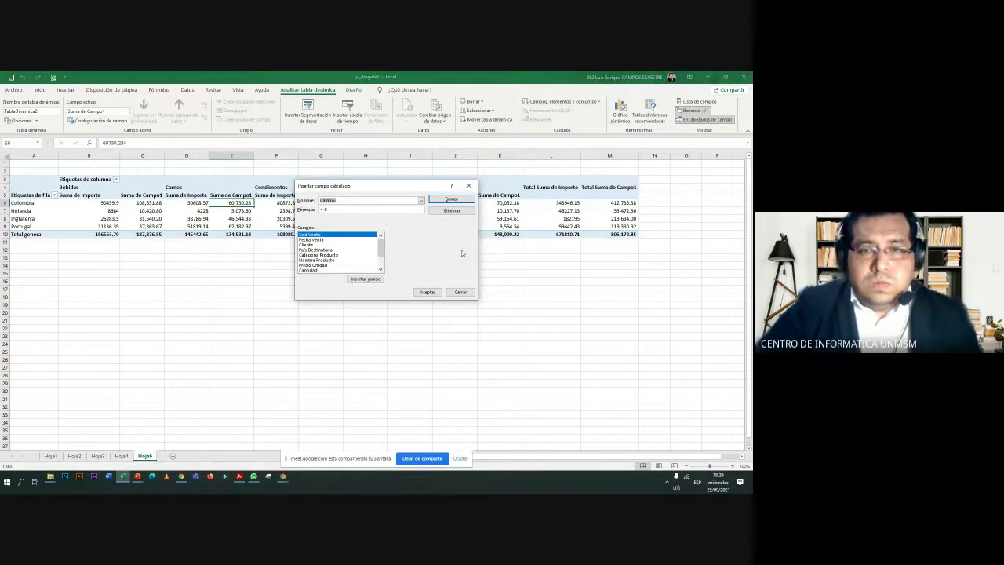
left_click(421, 200)
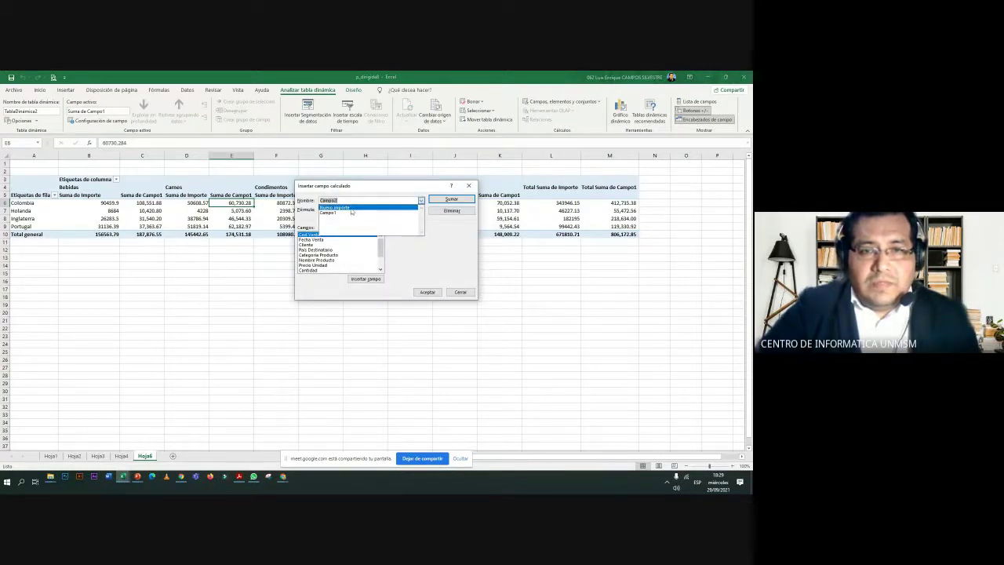
left_click(347, 207)
left_click(438, 212)
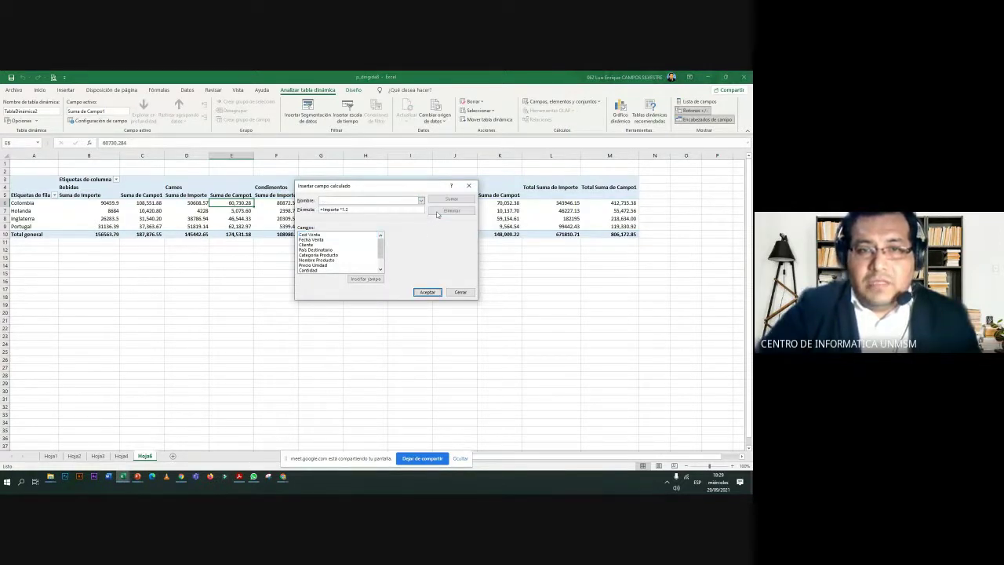
left_click(421, 200)
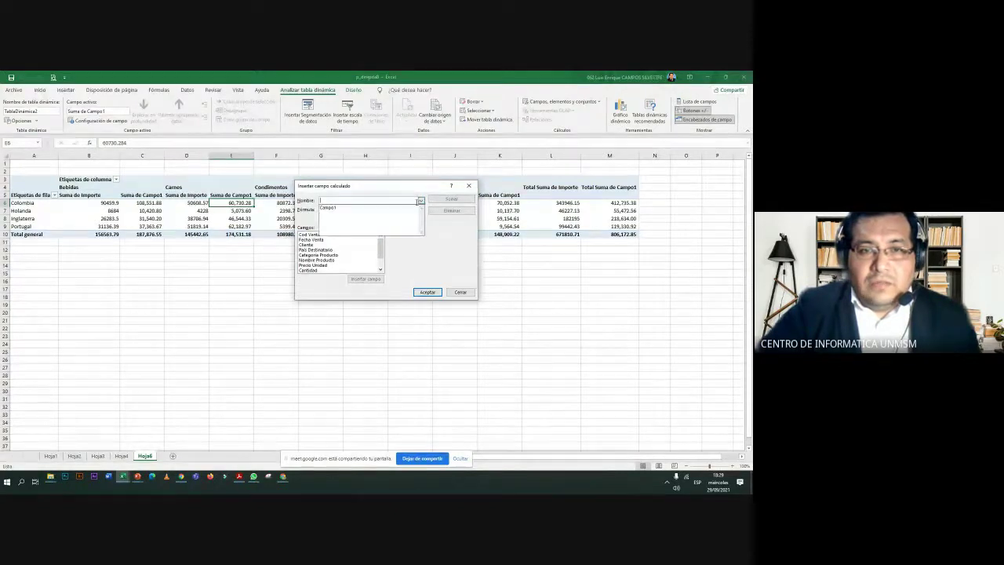
left_click(345, 207)
left_click(453, 211)
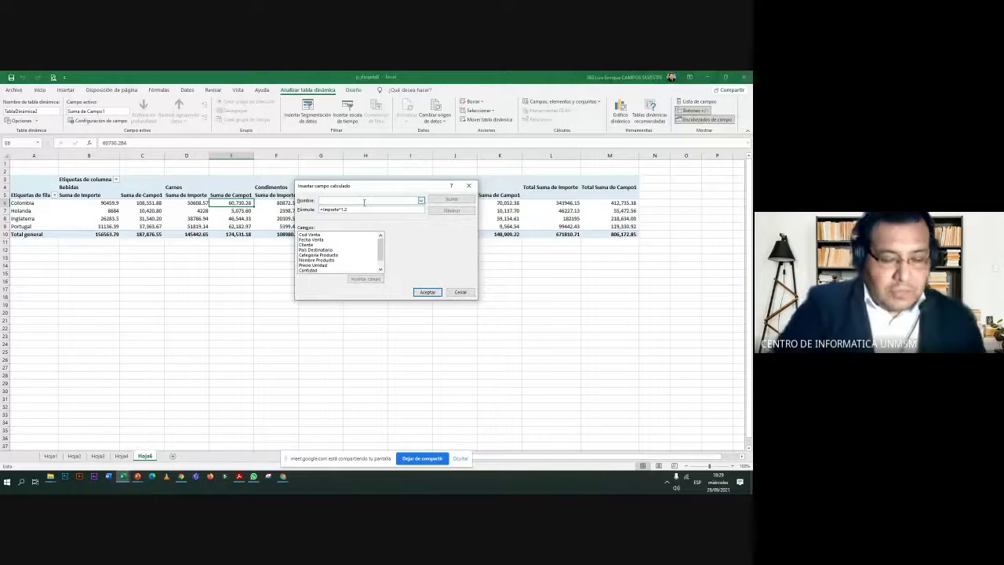
type("Nuevo ")
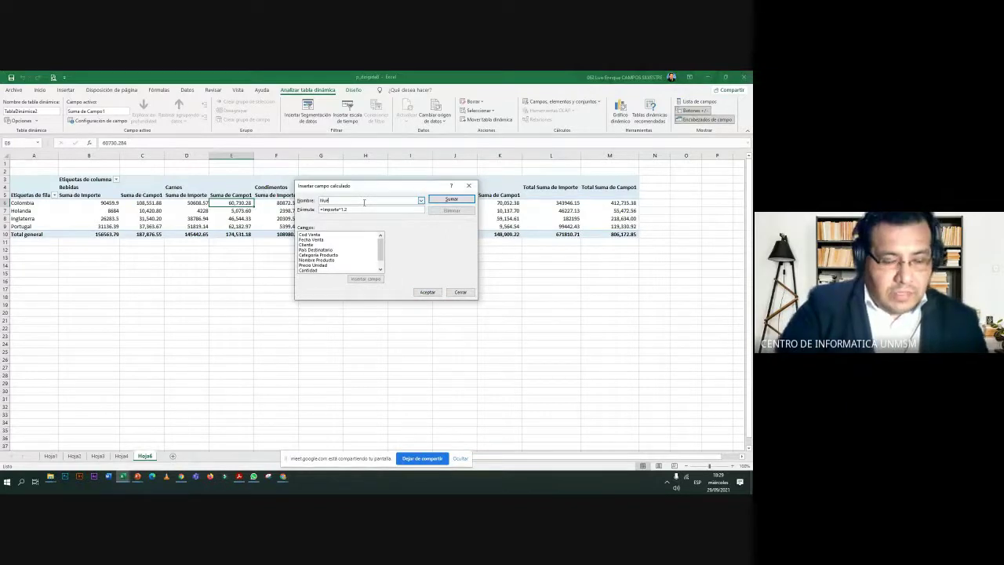
type("im")
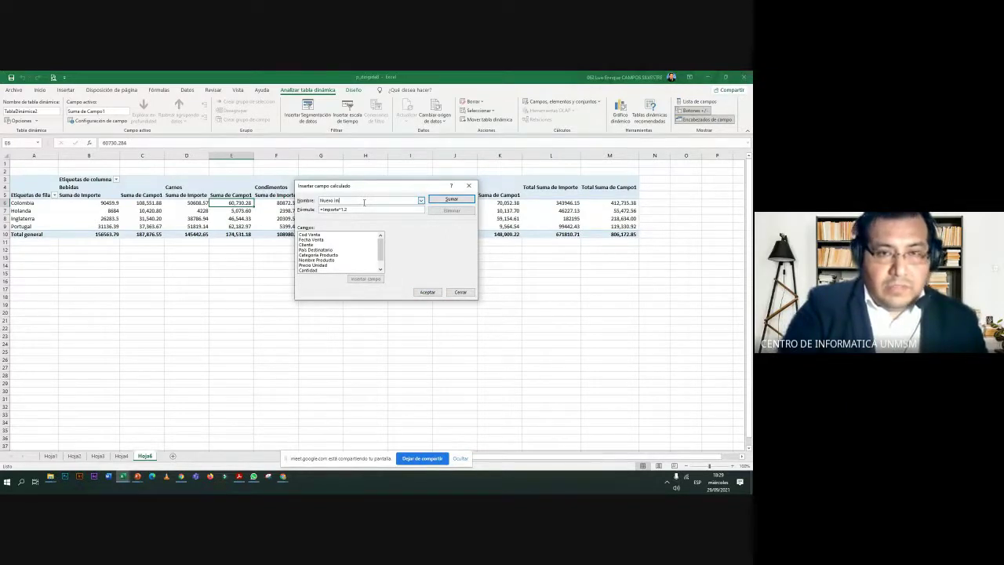
type("porte")
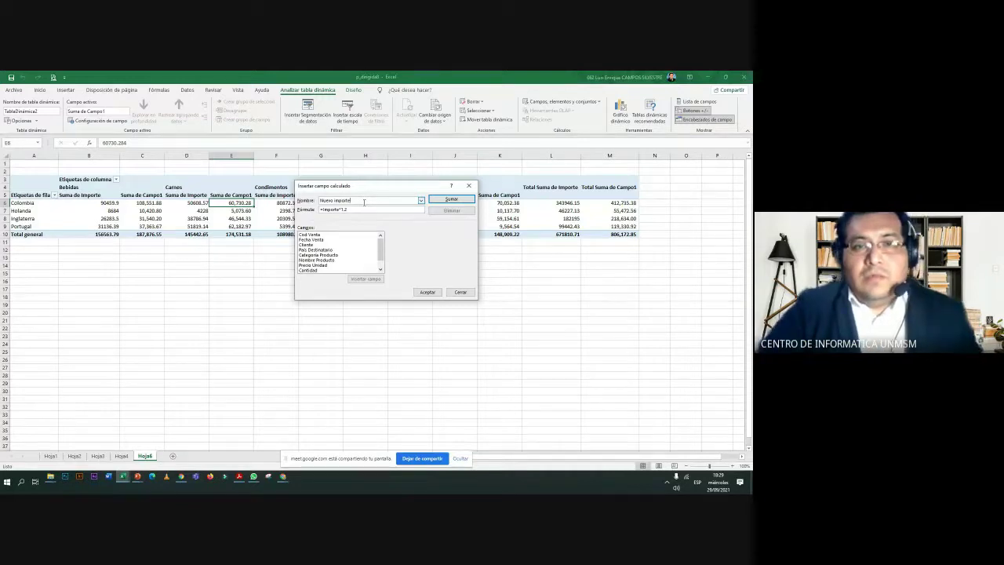
left_click(416, 291)
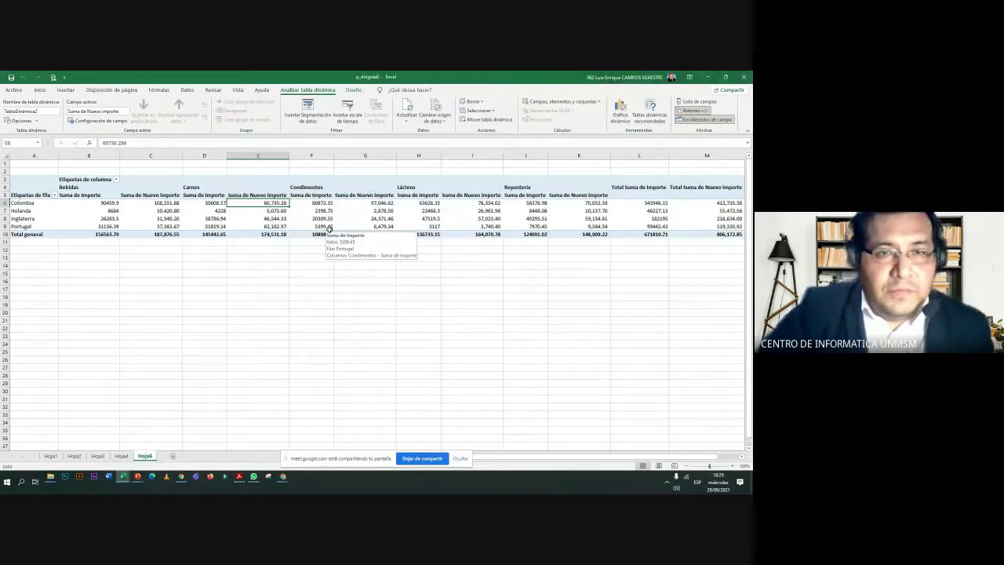
Return to the top of the pivot, select the Suma de Importe header B5, and switch to Meet.
scroll(330, 231, "up", 2)
scroll(329, 230, "up", 2)
key("Home")
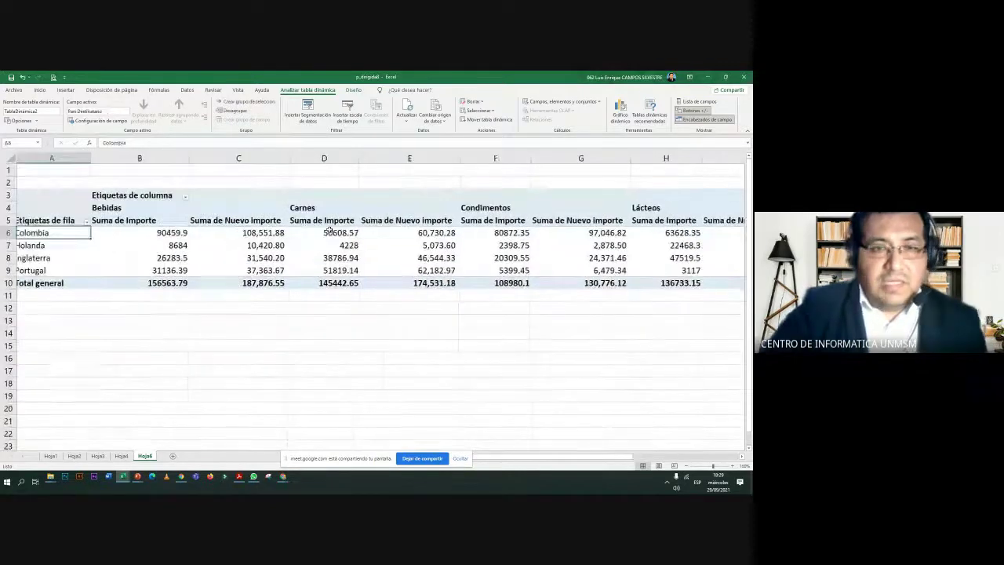
left_click(158, 222)
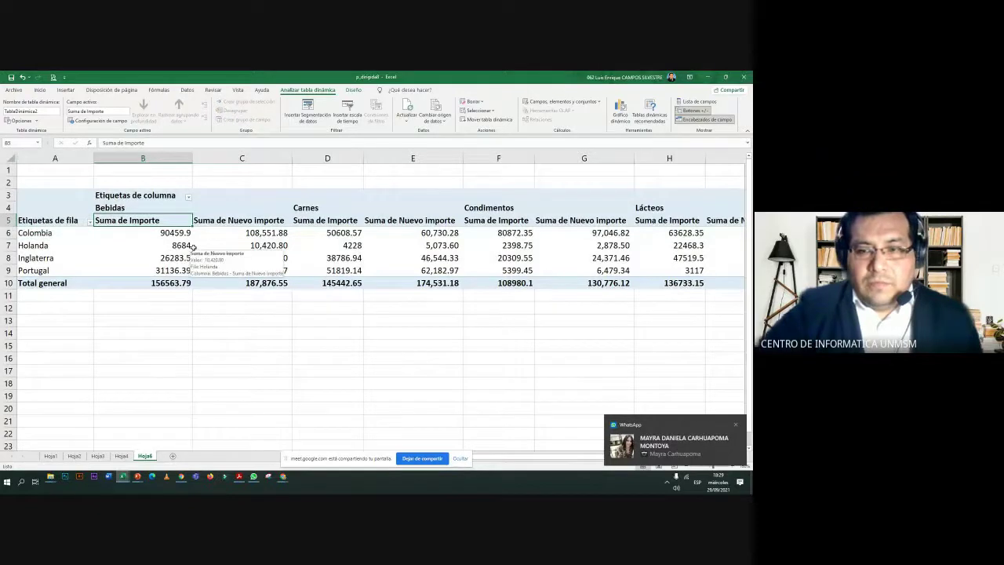
key("alt+Tab")
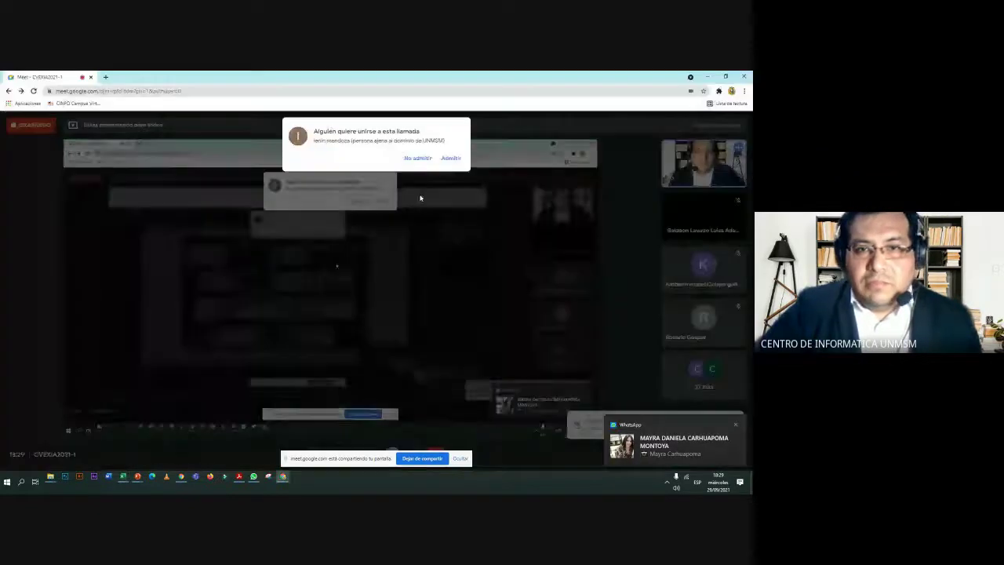
Admit the pending Meet participant and cycle windows to bring the sesion8 presentation forward.
left_click(451, 159)
key("alt+Tab")
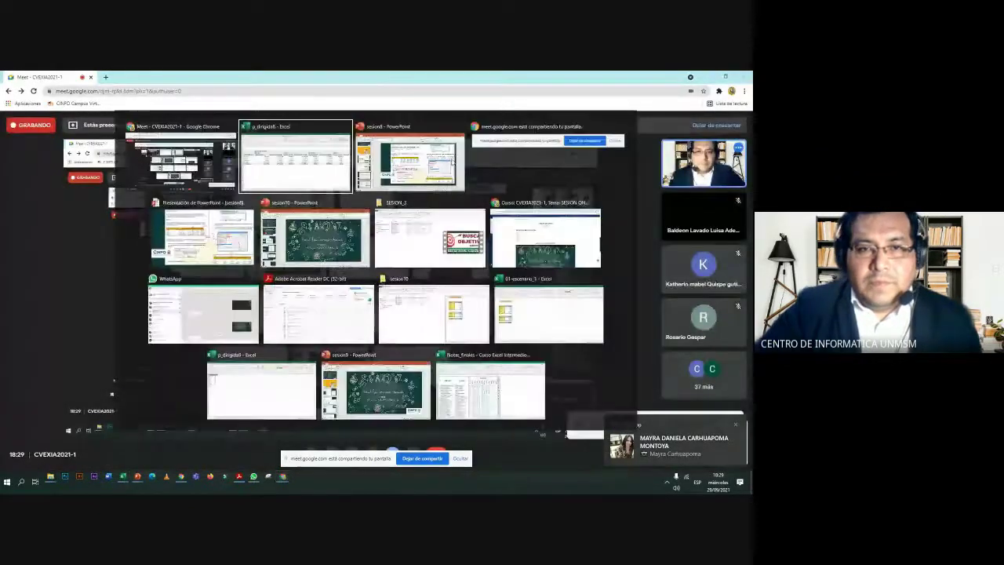
key("alt+Tab")
key("alt+Tab")
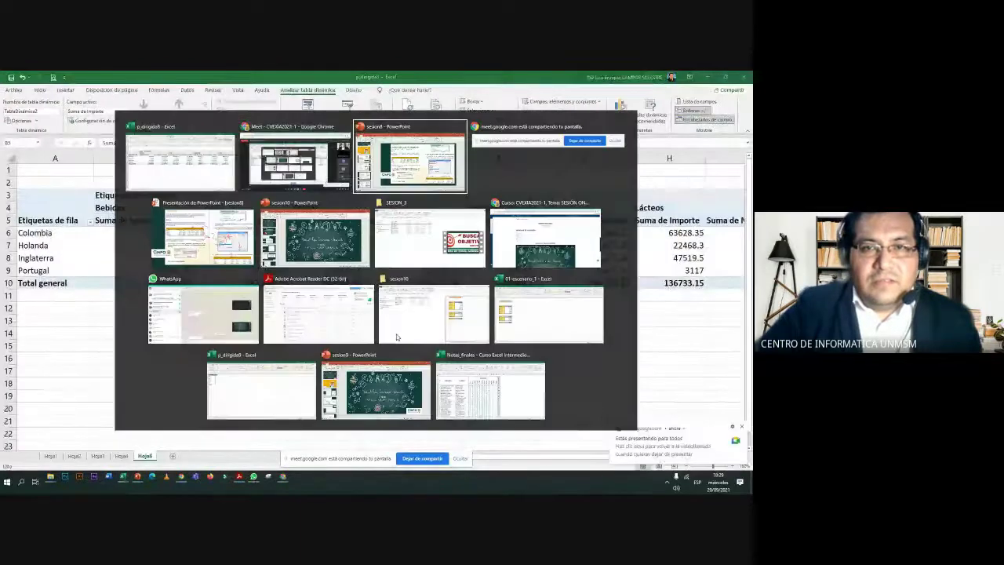
key("alt+Tab")
key("alt+Tab")
key("alt+Tab")
key("alt+Tab")
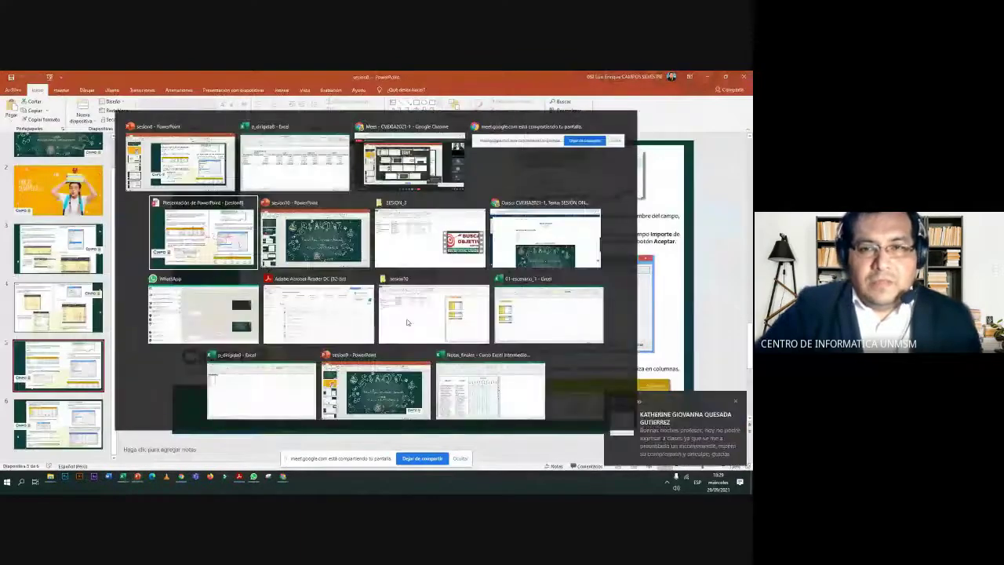
key("alt+Tab")
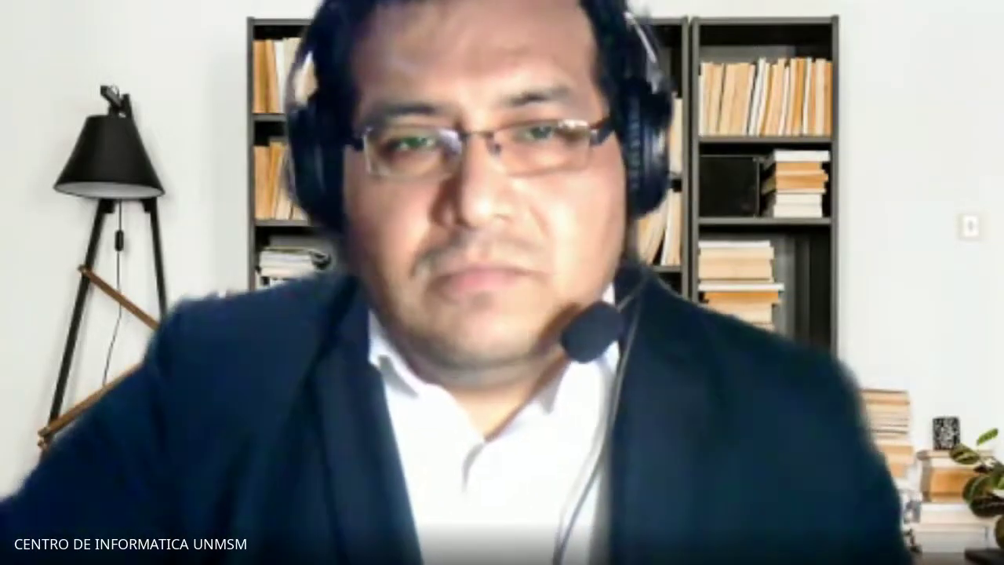
Inspect the Bebidas and Carnes Suma de Nuevo importe headers, then return to column A.
scroll(356, 265, "down", 3)
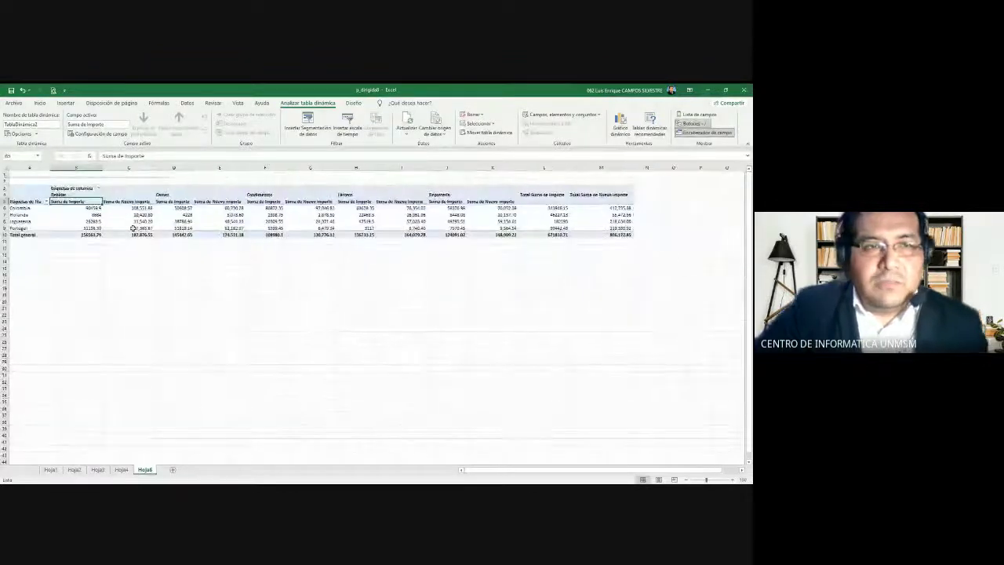
mouse_move(237, 213)
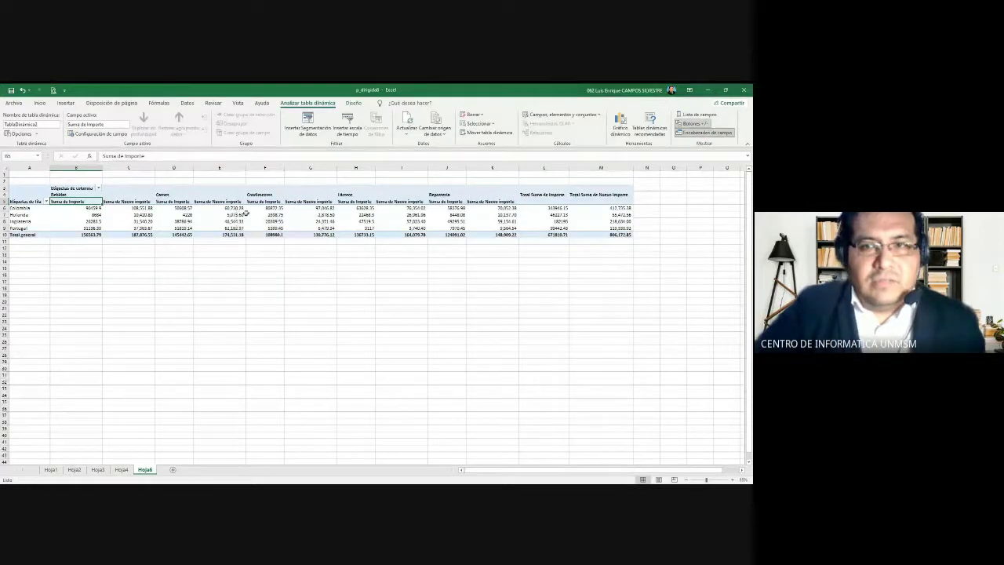
left_click(125, 203)
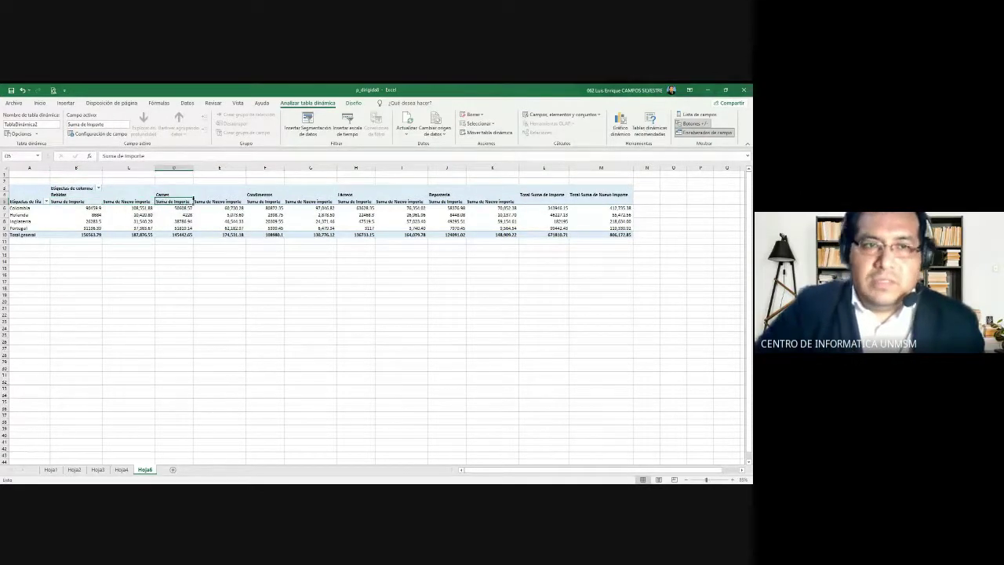
left_click(213, 202)
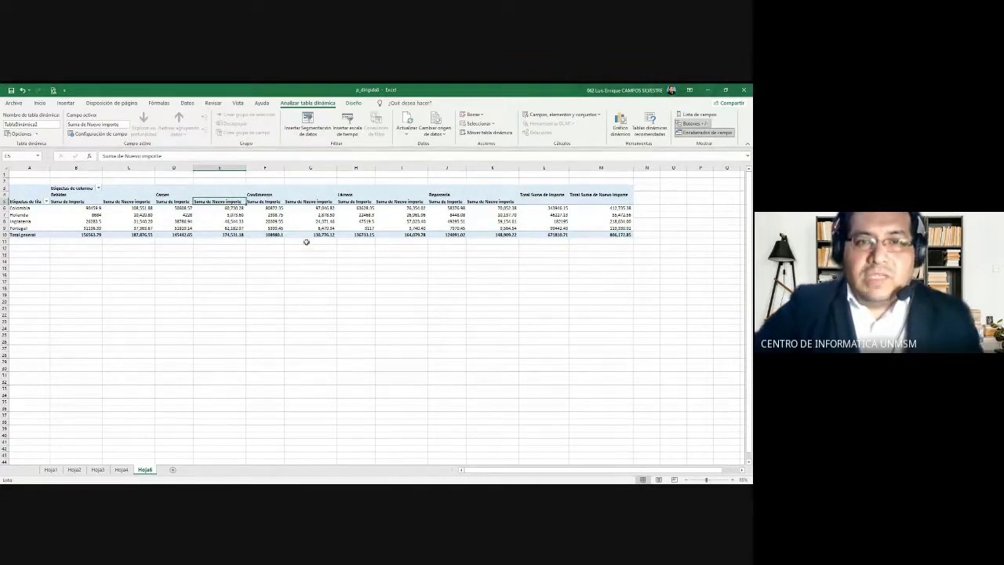
scroll(306, 241, "up", 2)
scroll(309, 258, "up", 2)
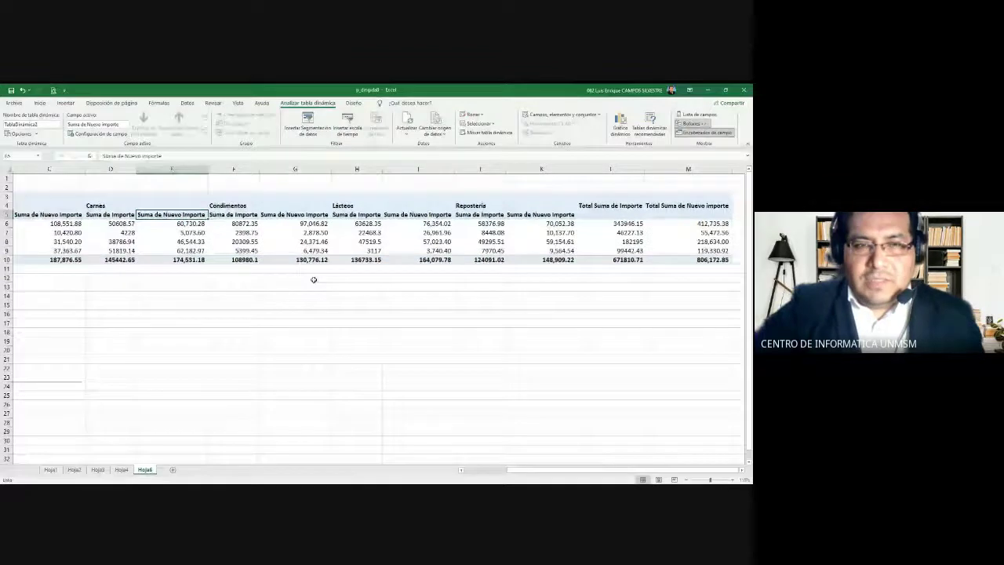
scroll(313, 280, "up", 2)
key("Home")
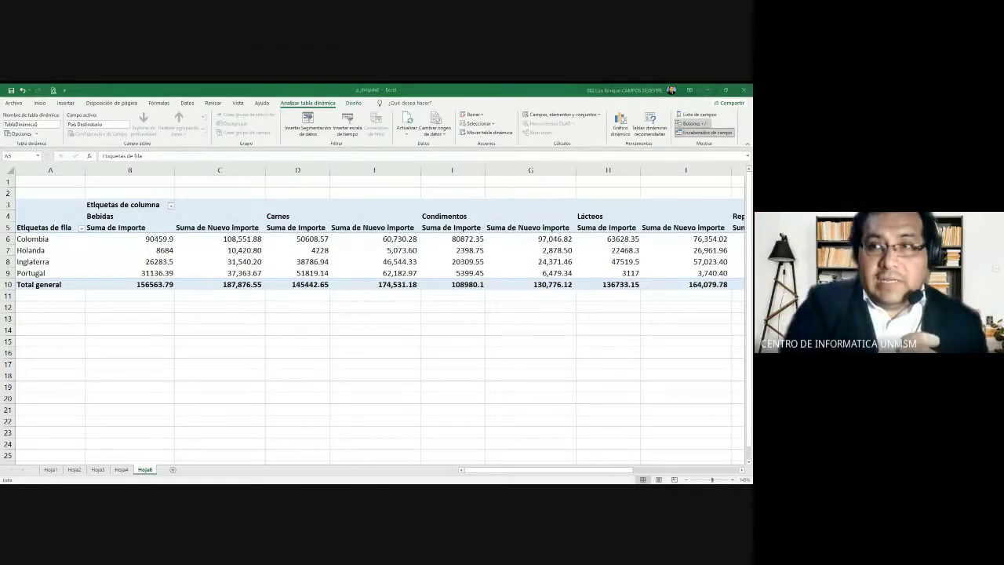
Back in Excel, select a pivot value and show the PivotTable field list.
key("alt+Tab")
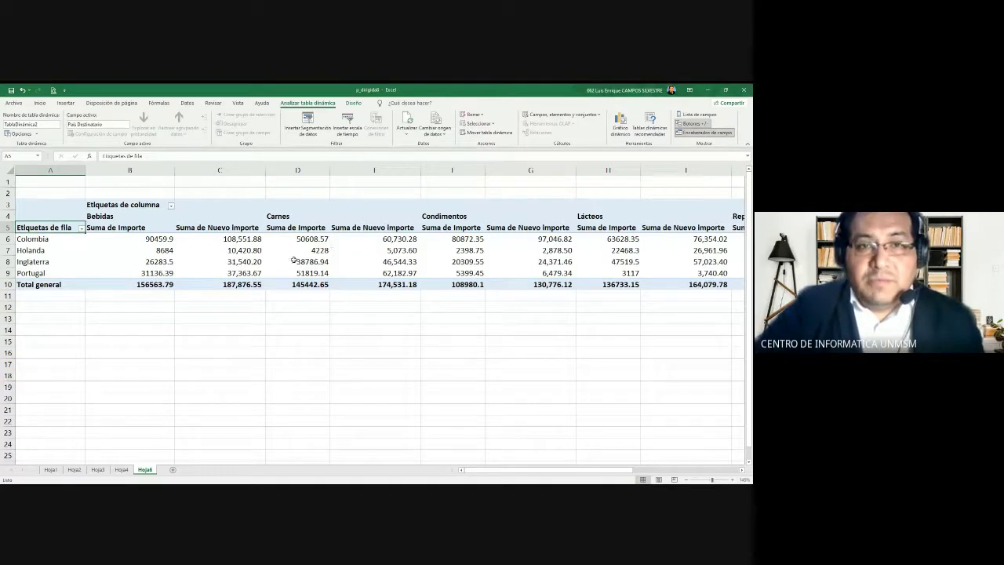
scroll(293, 260, "down", 1, "ctrl")
left_click(252, 249)
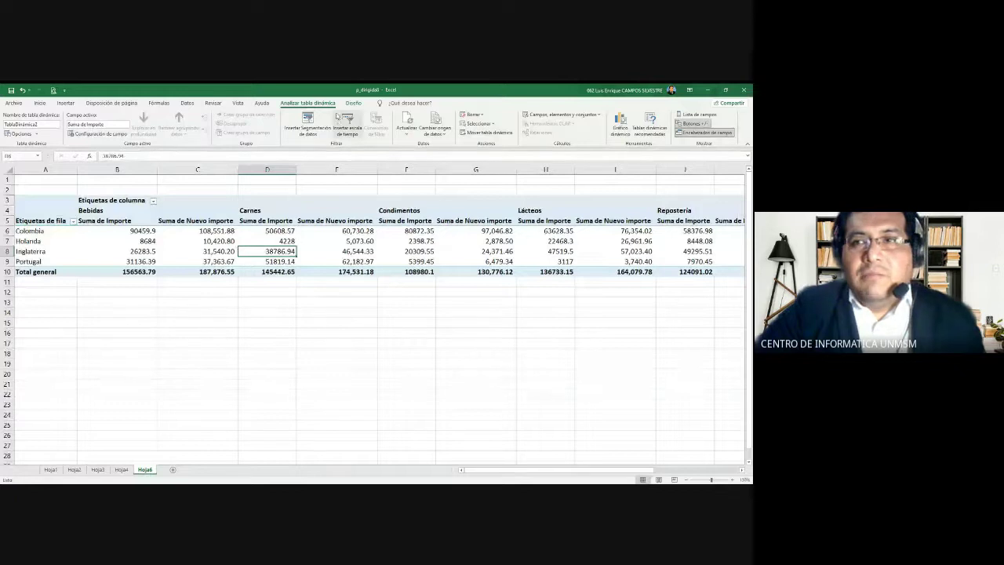
left_click(699, 116)
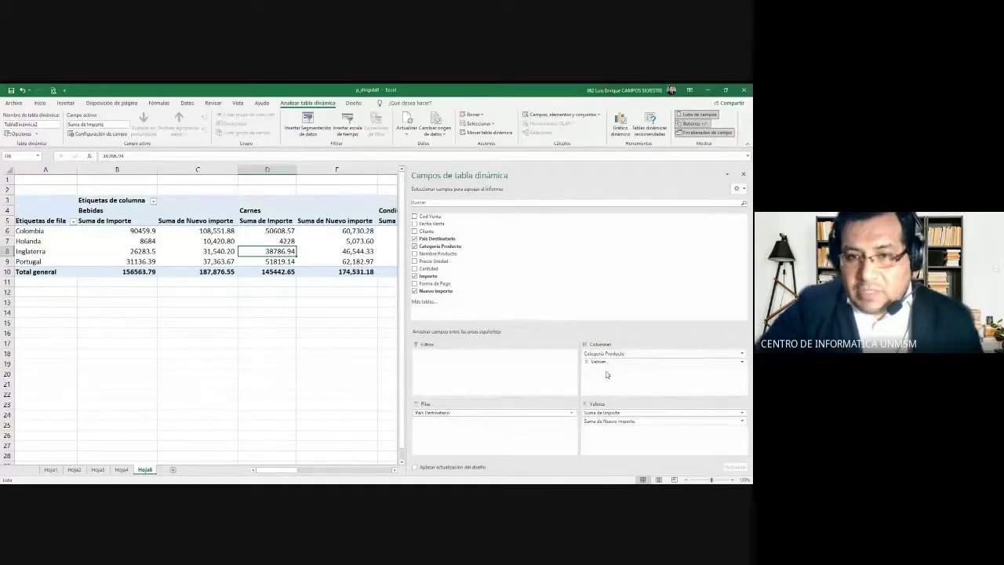
Move Valores from columns to rows so both sums stack under each country.
left_click_drag(602, 366, 594, 371)
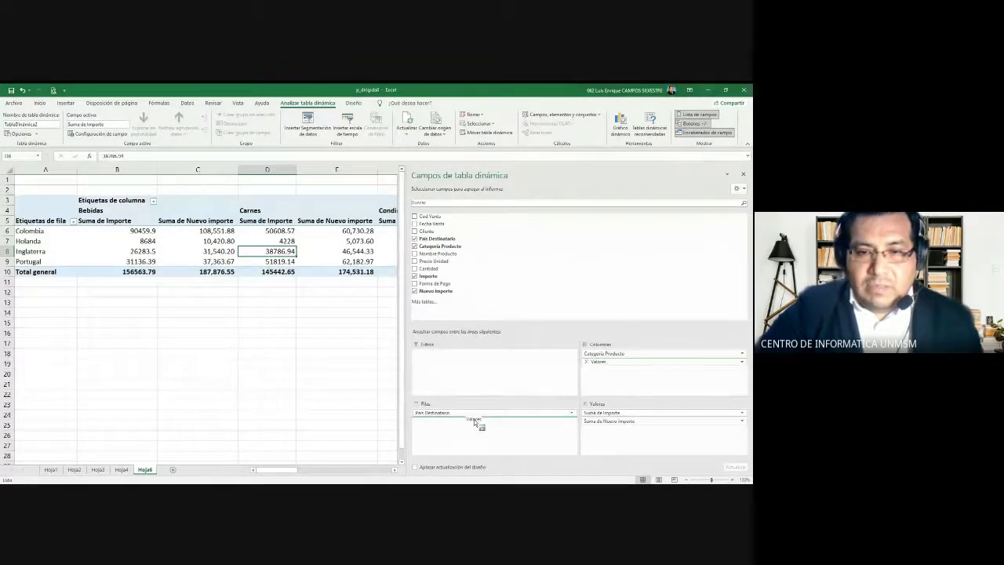
left_click_drag(474, 422, 473, 420)
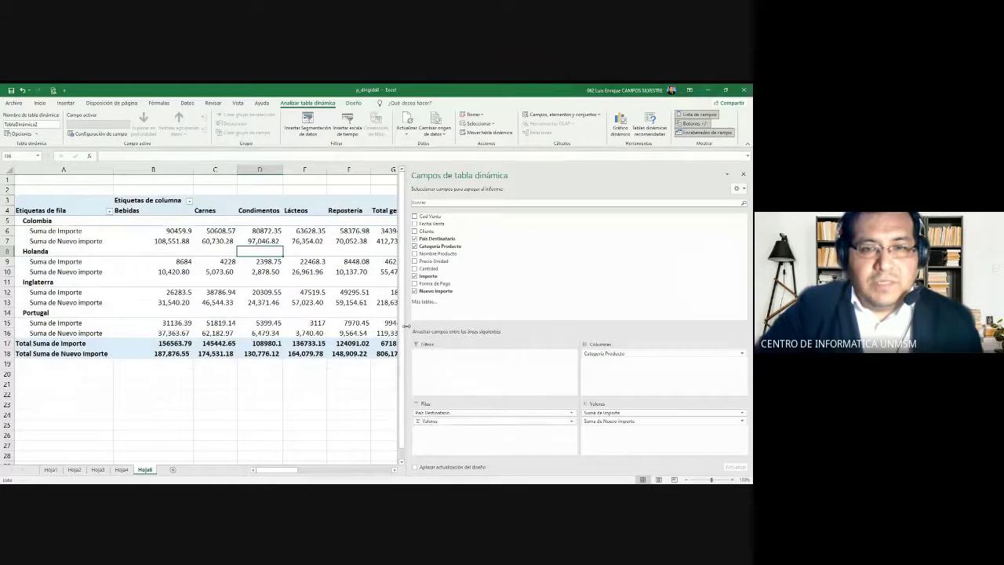
left_click_drag(405, 326, 552, 330)
scroll(280, 332, "up", 2)
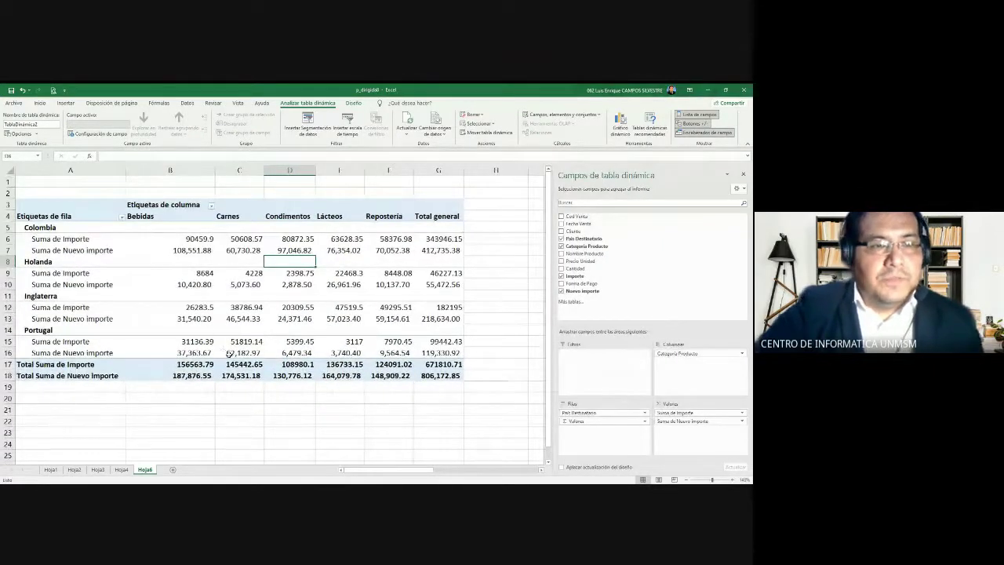
Fill Colombia's Suma de Nuevo importe row yellow.
left_click(82, 240)
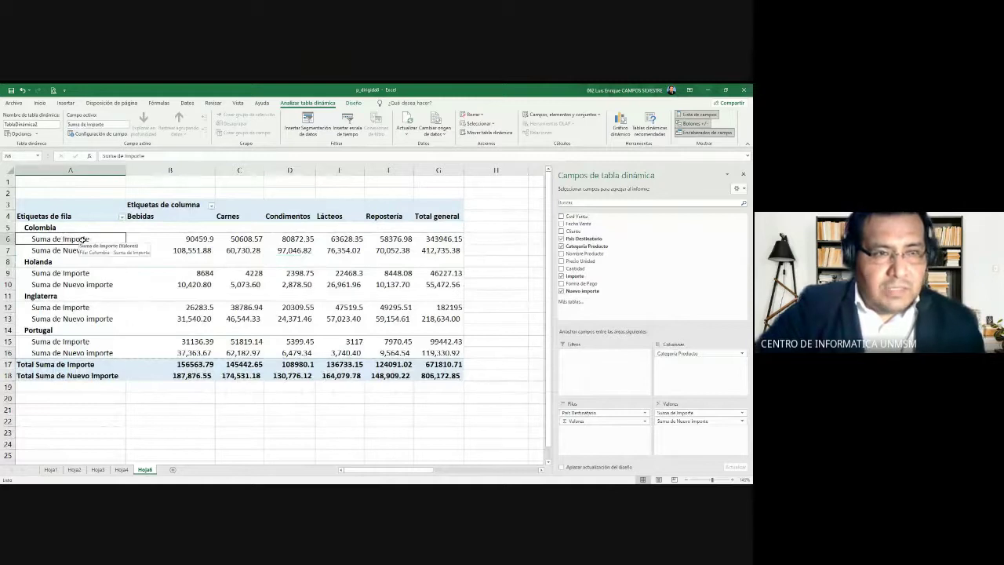
left_click(160, 239)
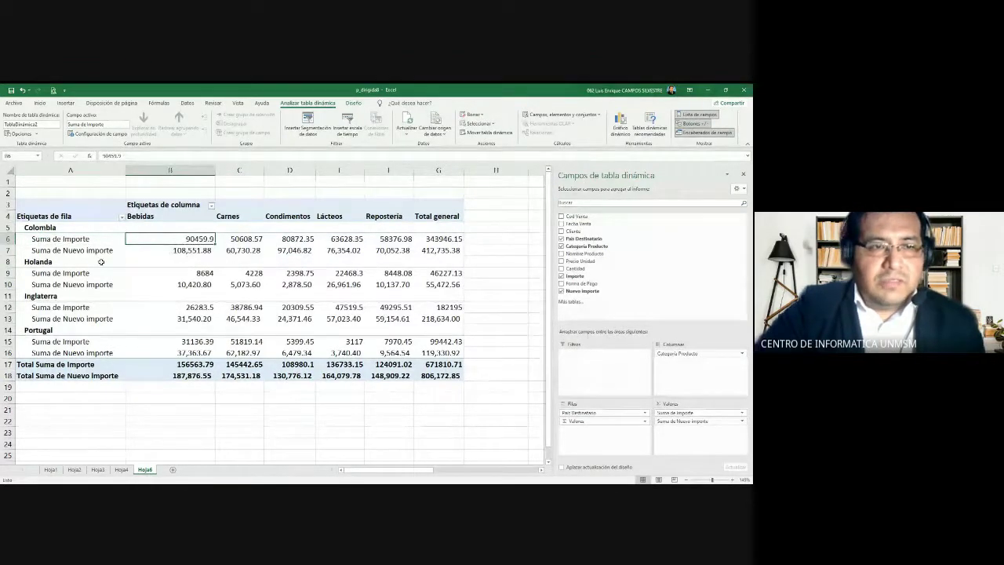
left_click(157, 251)
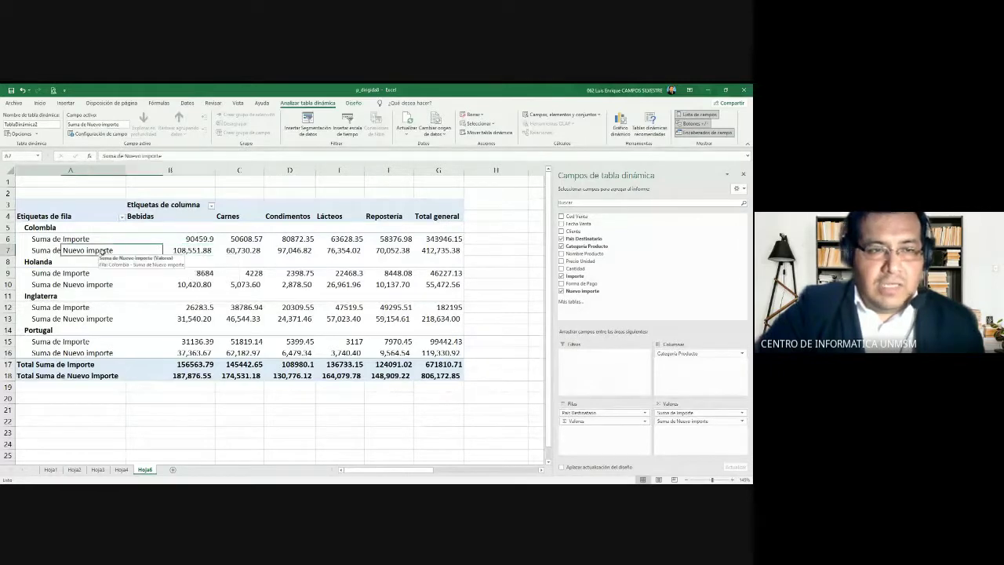
left_click_drag(79, 250, 451, 251)
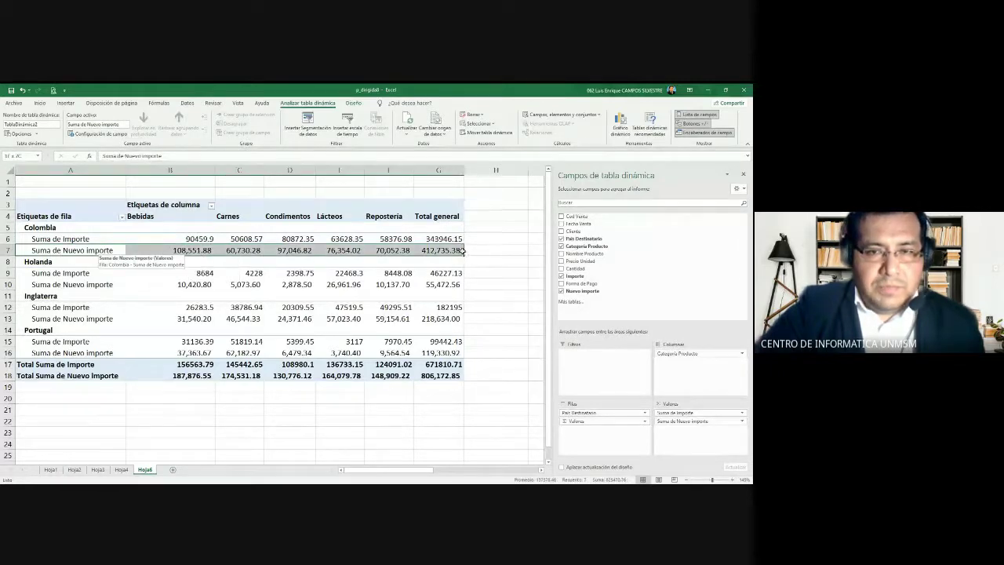
left_click(41, 103)
left_click(128, 131)
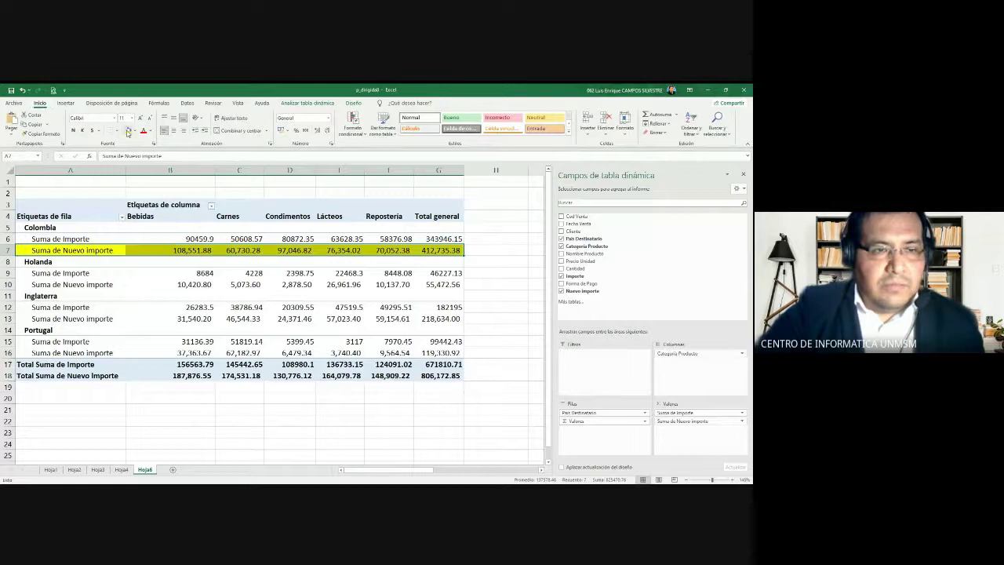
Fill the Holanda, Inglaterra and Portugal Suma de Nuevo importe rows yellow too.
left_click_drag(99, 290, 440, 285)
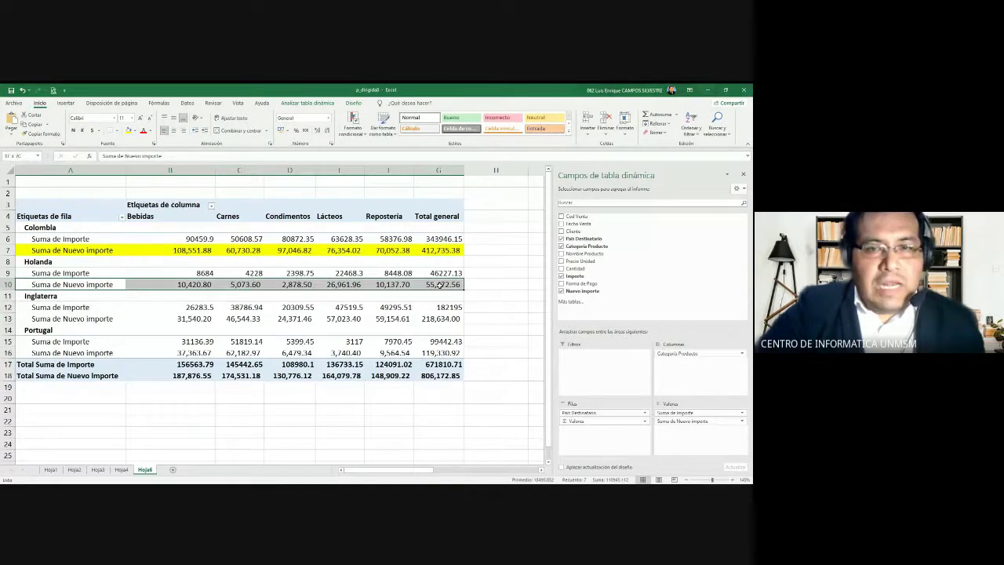
left_click(129, 131)
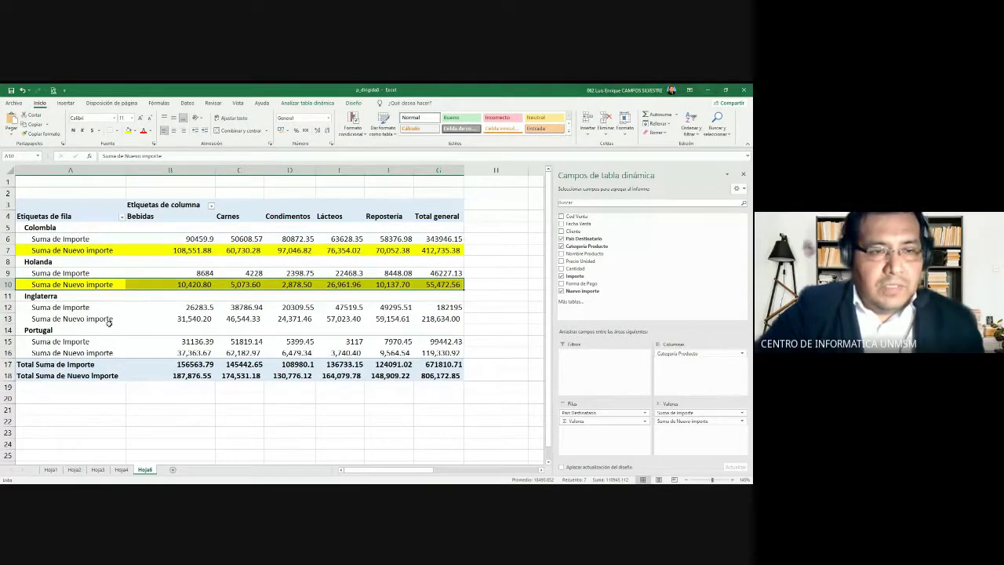
left_click_drag(110, 321, 440, 320)
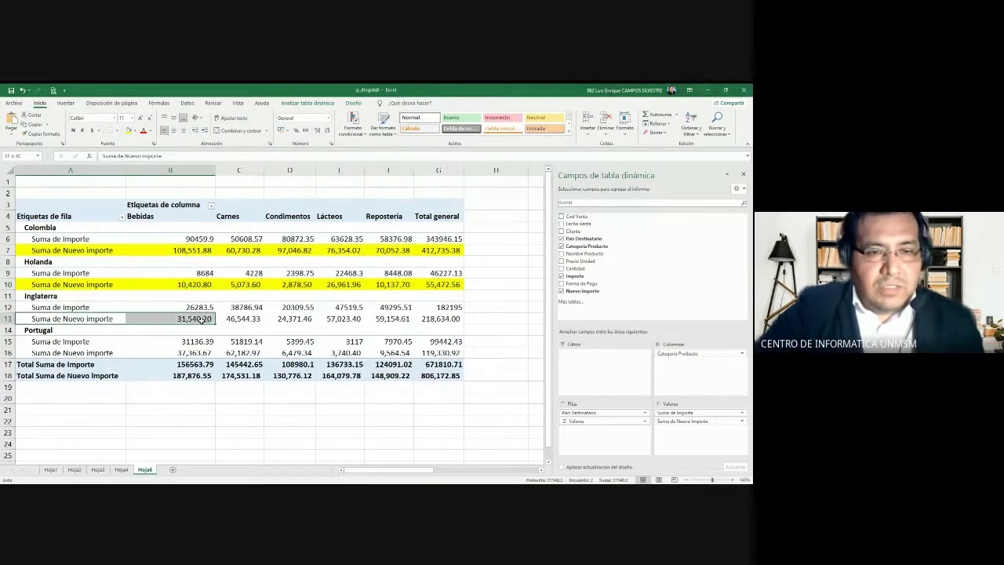
left_click(128, 131)
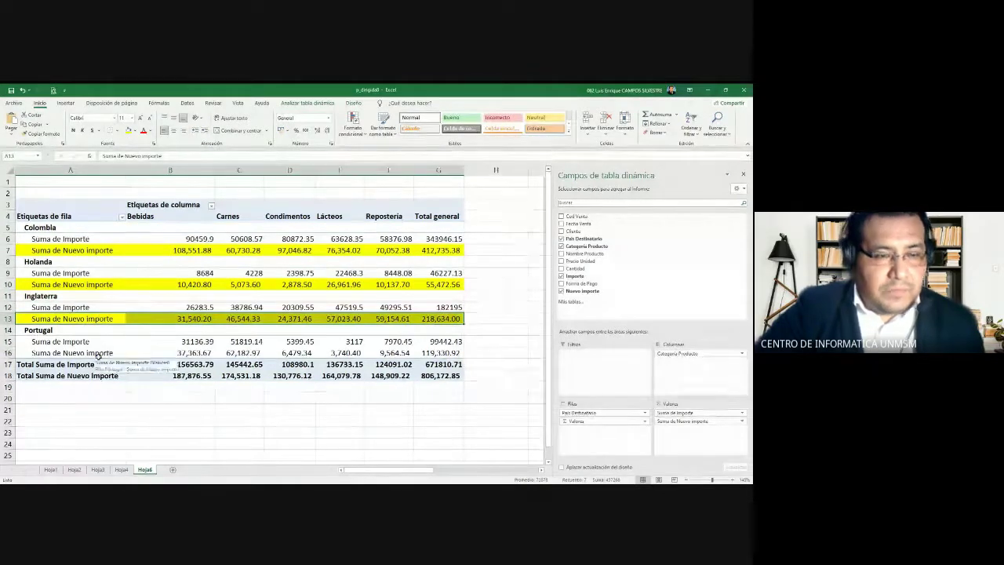
left_click_drag(132, 353, 452, 353)
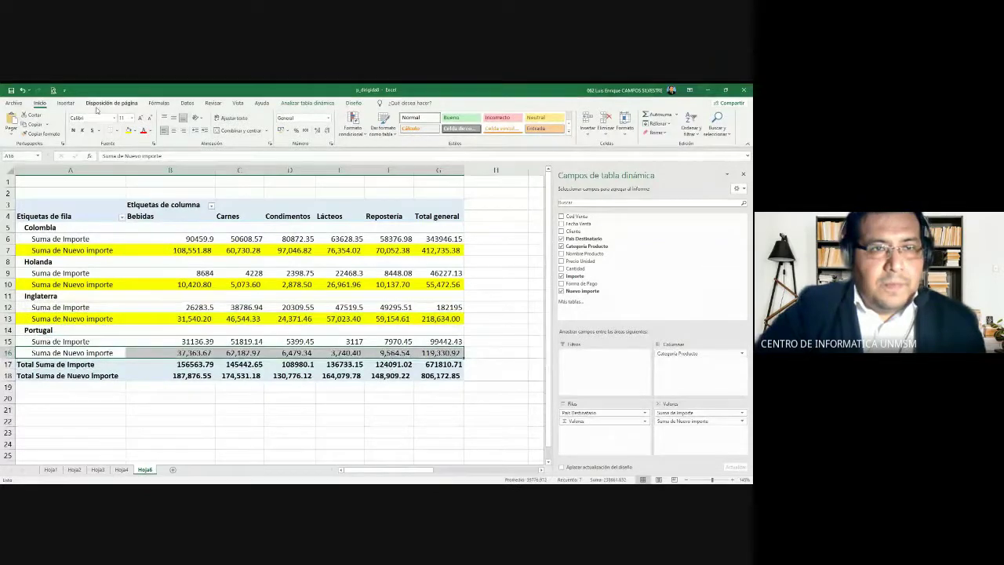
left_click(128, 131)
left_click(367, 310)
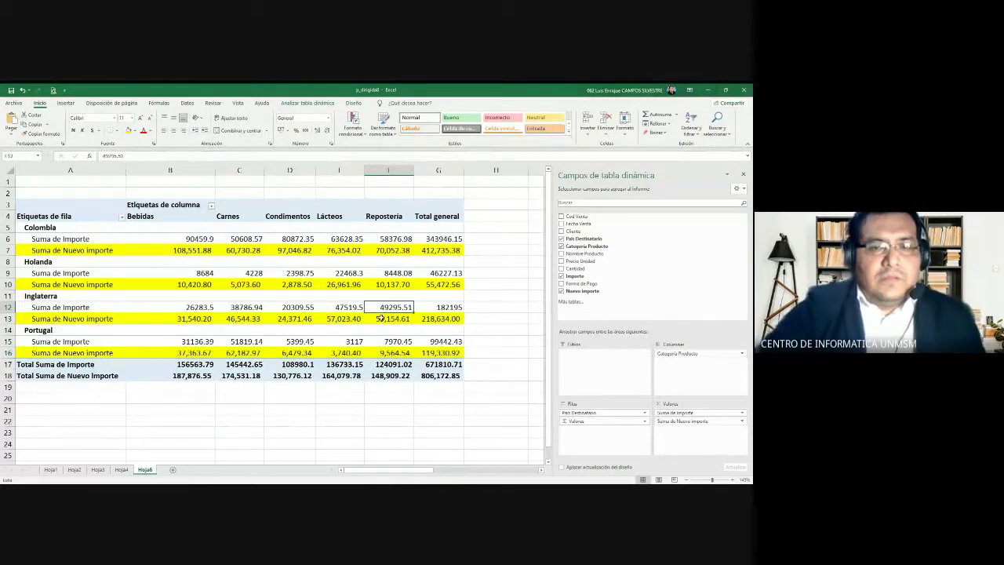
scroll(380, 319, "up", 1)
From Colombia's Suma de Nuevo importe label, view Campos, elementos y conjuntos and close it unused.
key("Home")
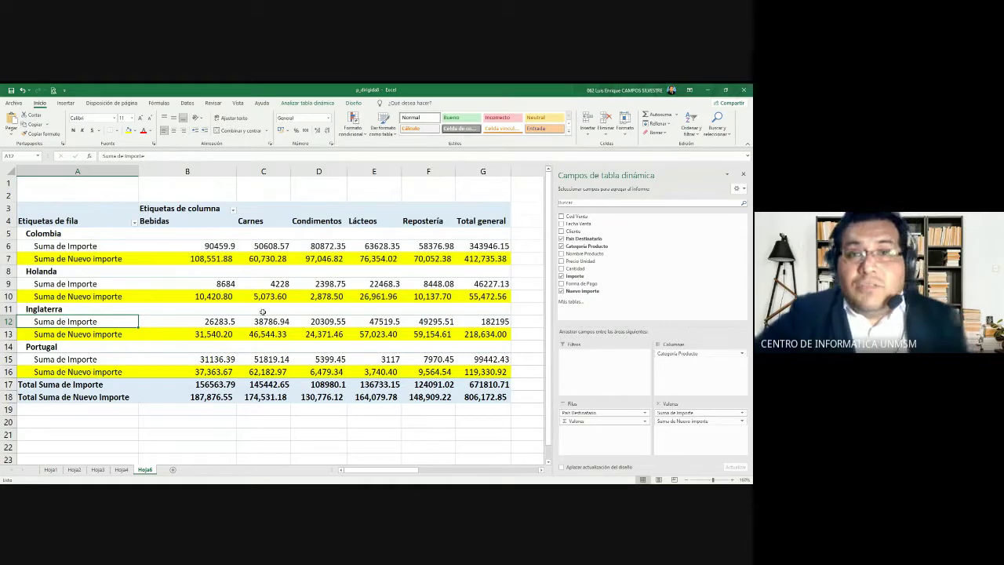
left_click(86, 259)
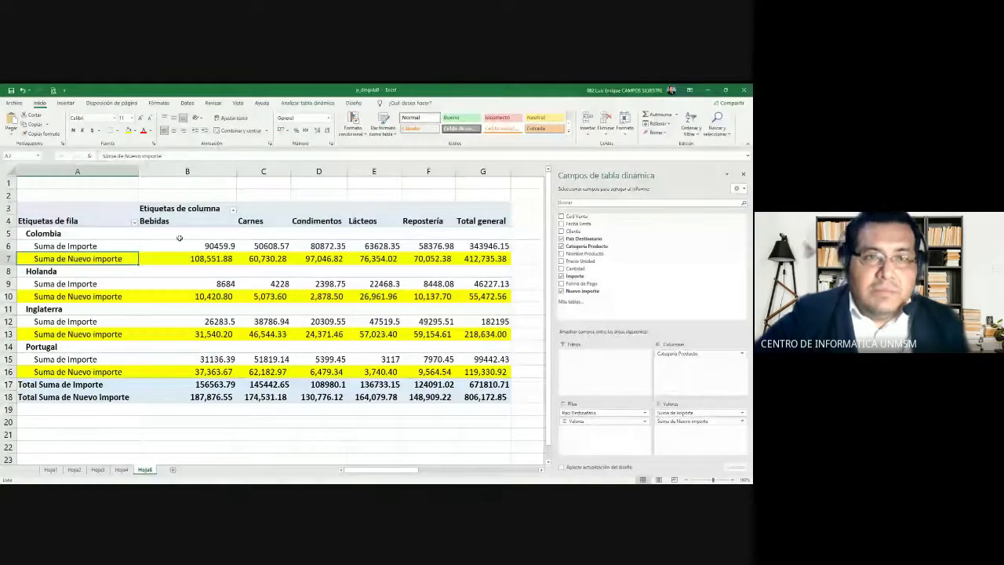
left_click(310, 103)
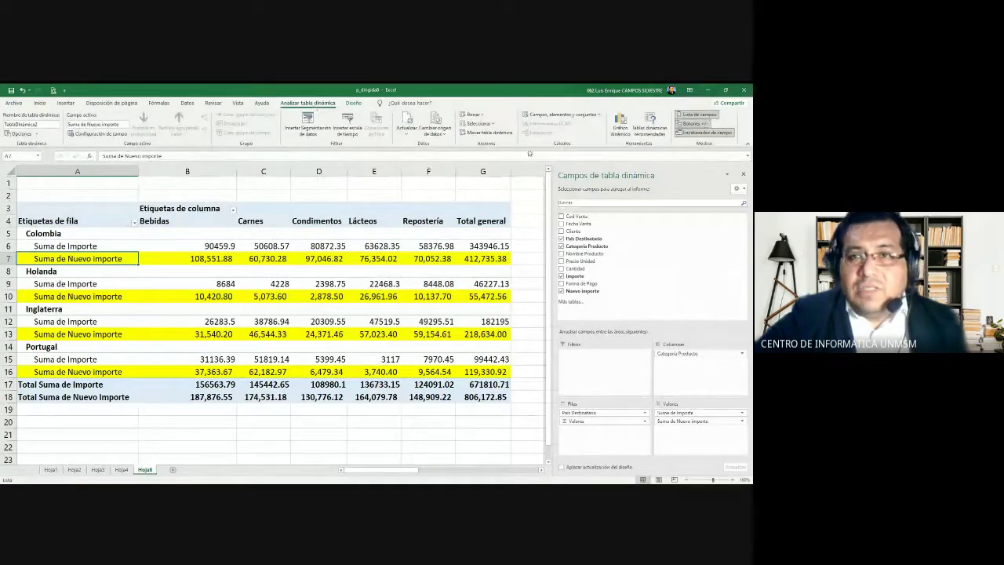
left_click(595, 118)
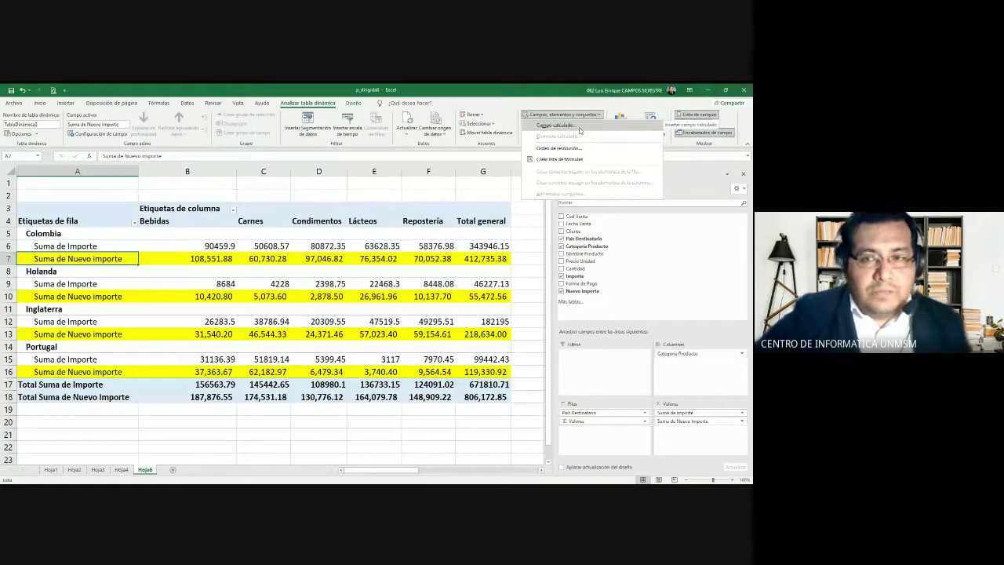
left_click(515, 104)
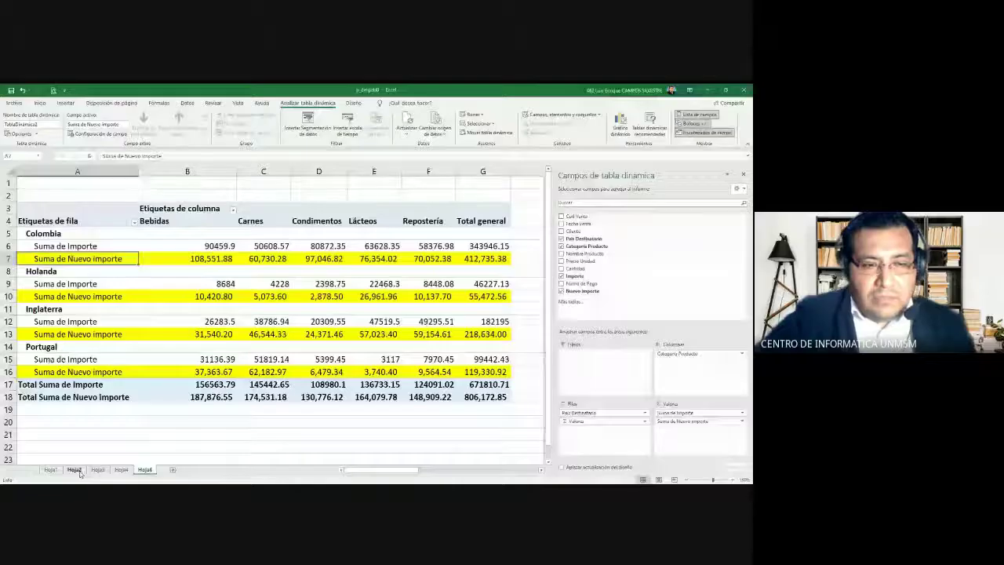
Go through Hoja2 and Hoja3 to Hoja4's count pivot, widening column A and the field list.
left_click(76, 470)
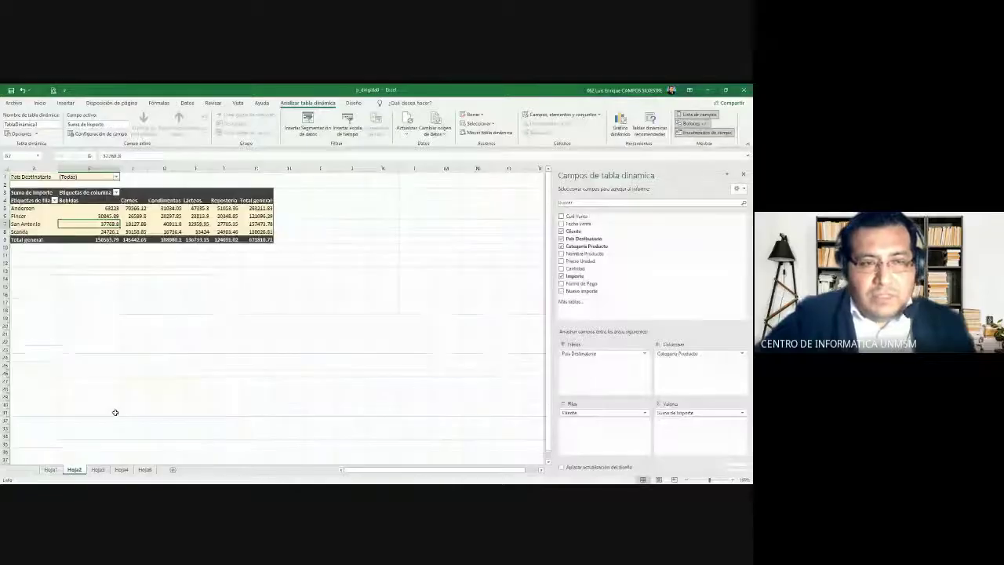
left_click(99, 469)
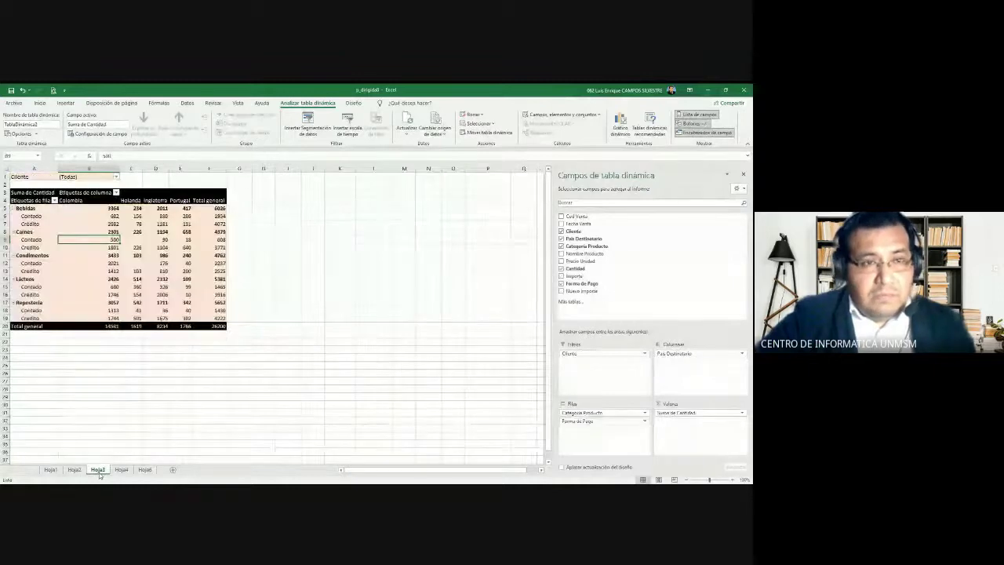
left_click(121, 469)
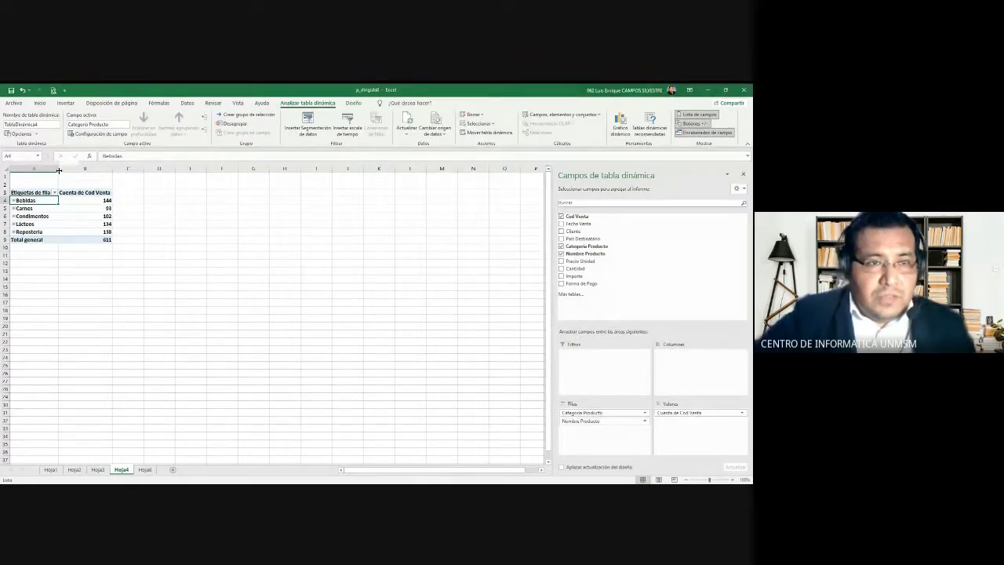
left_click_drag(58, 168, 77, 172)
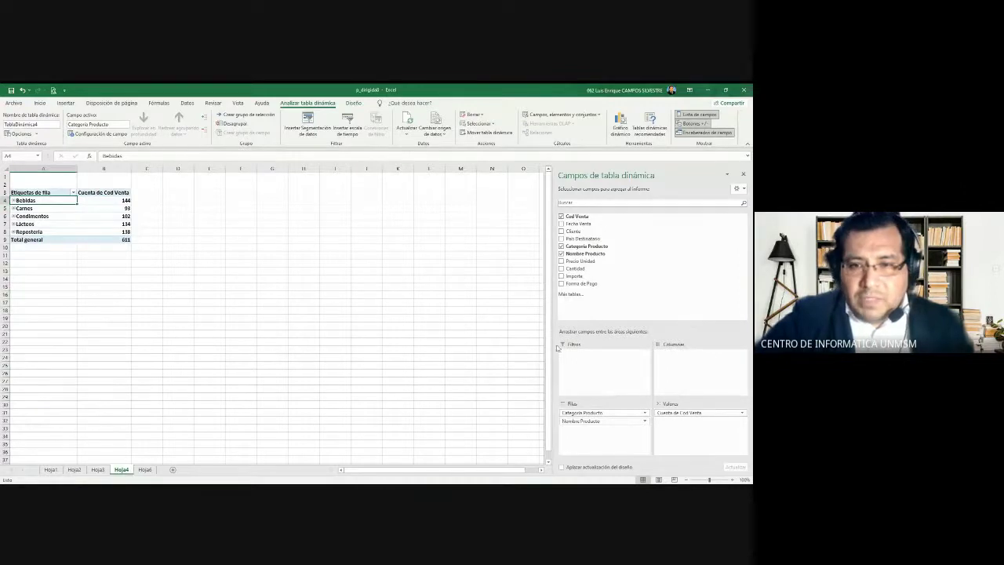
left_click_drag(557, 345, 360, 339)
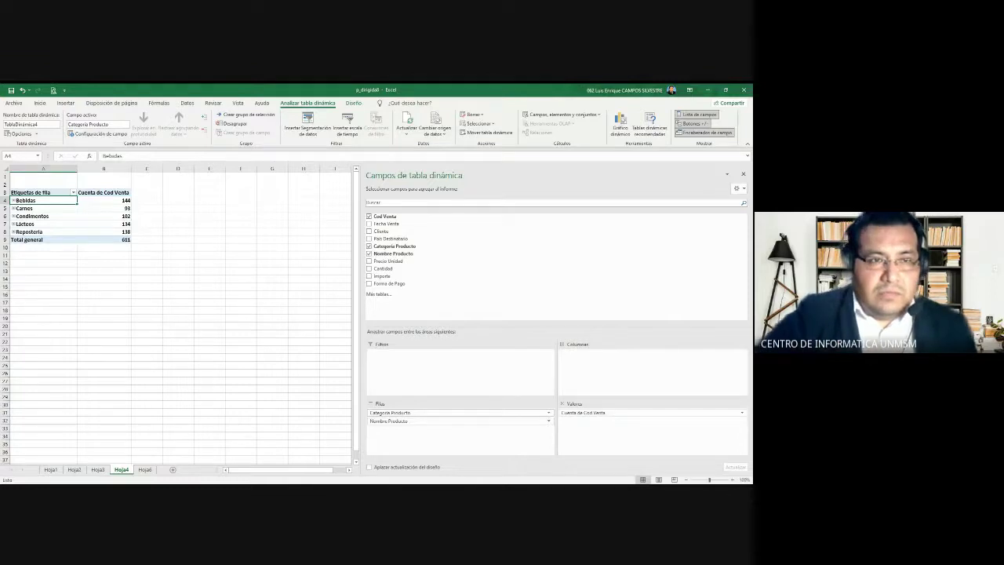
Expand and collapse Bebidas to show its products, then expand Carnes's six products.
scroll(235, 301, "up", 1, "ctrl")
scroll(236, 302, "up", 2, "ctrl")
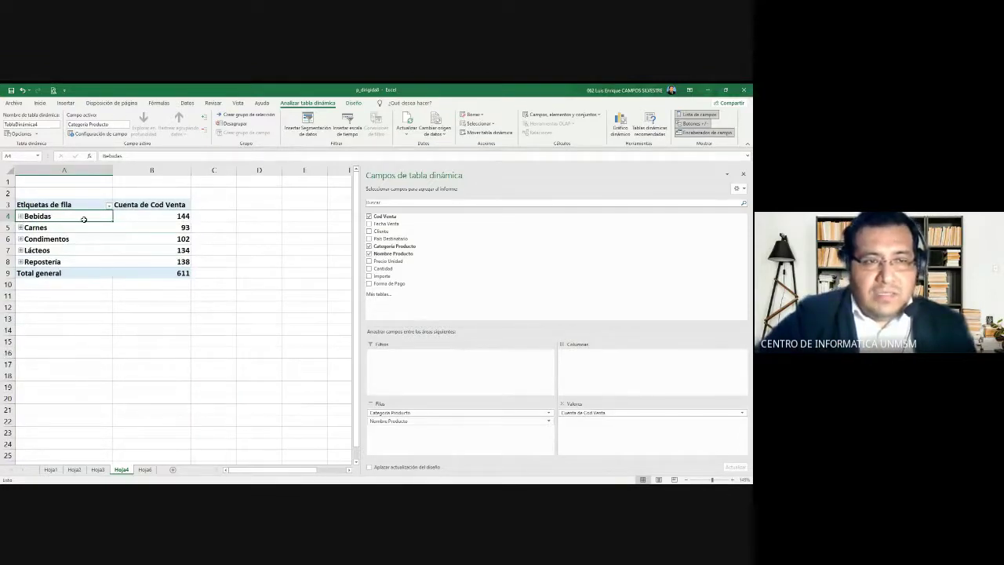
mouse_move(169, 217)
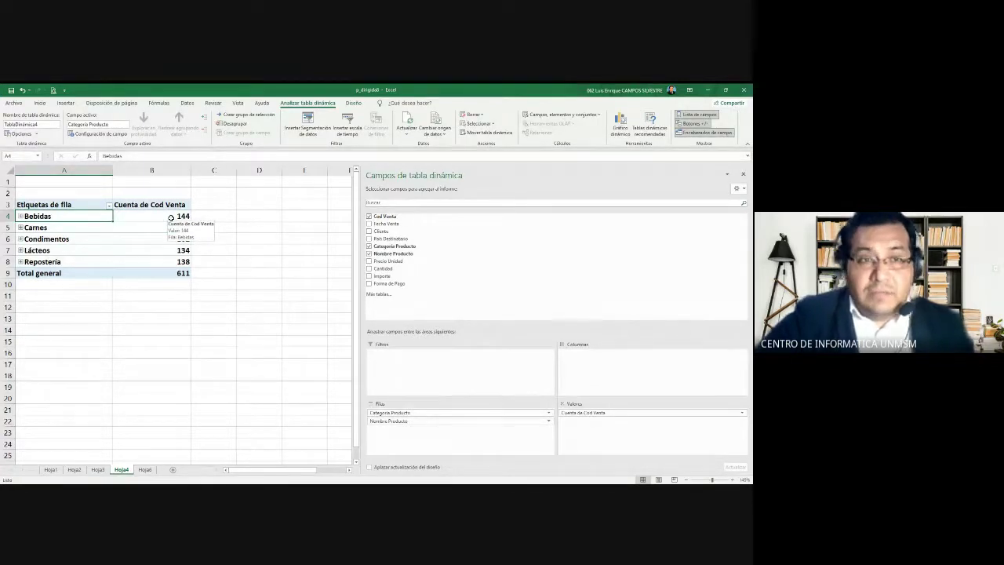
left_click(20, 216)
left_click(102, 229)
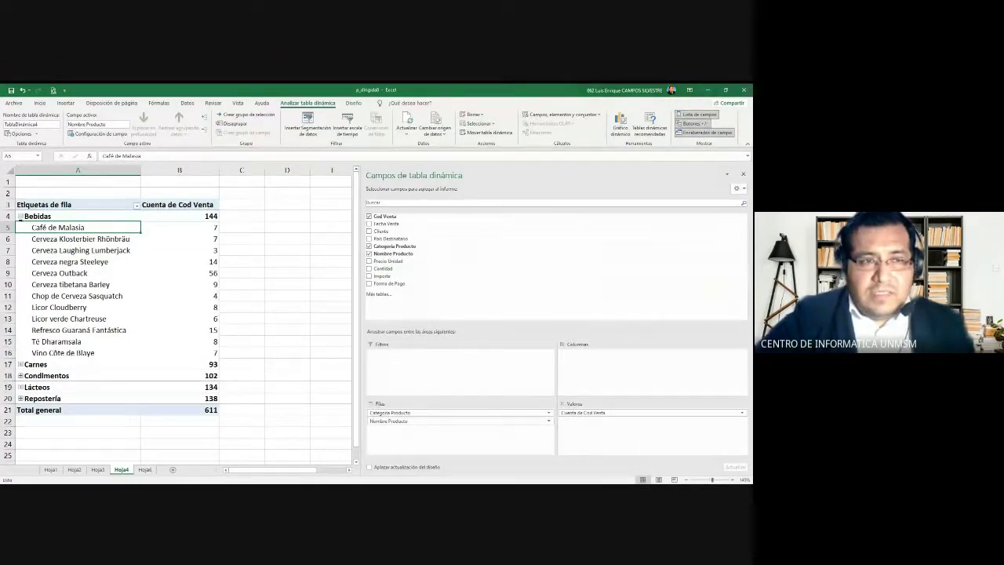
left_click(20, 216)
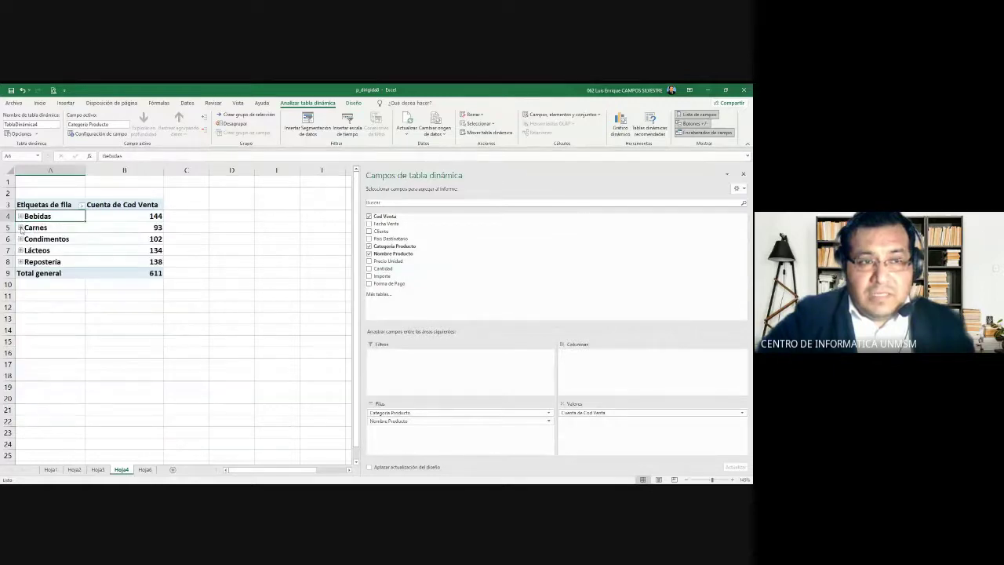
left_click(20, 228)
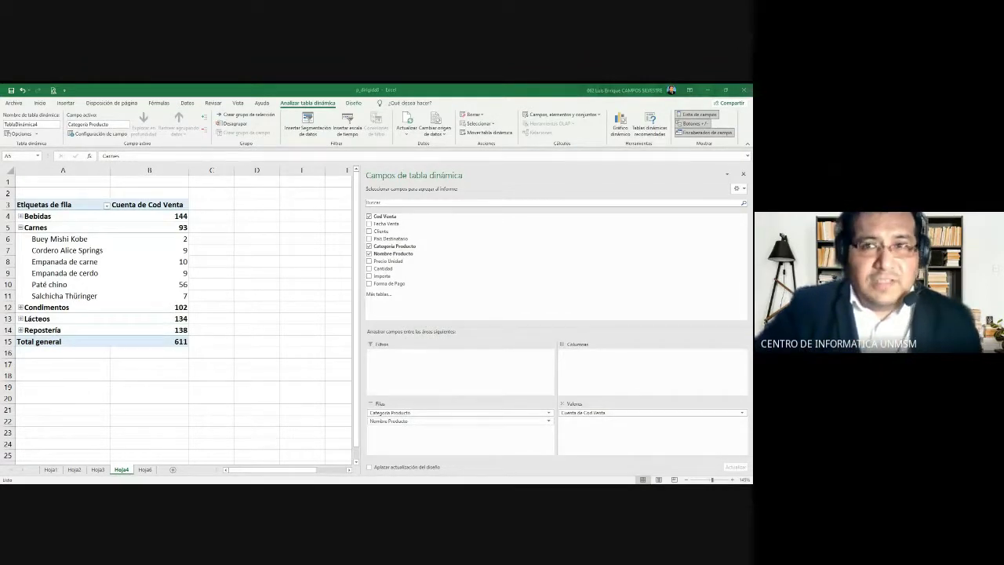
Hide the pivot field list and collapse Carnes so only the five category counts show.
key("alt+Tab")
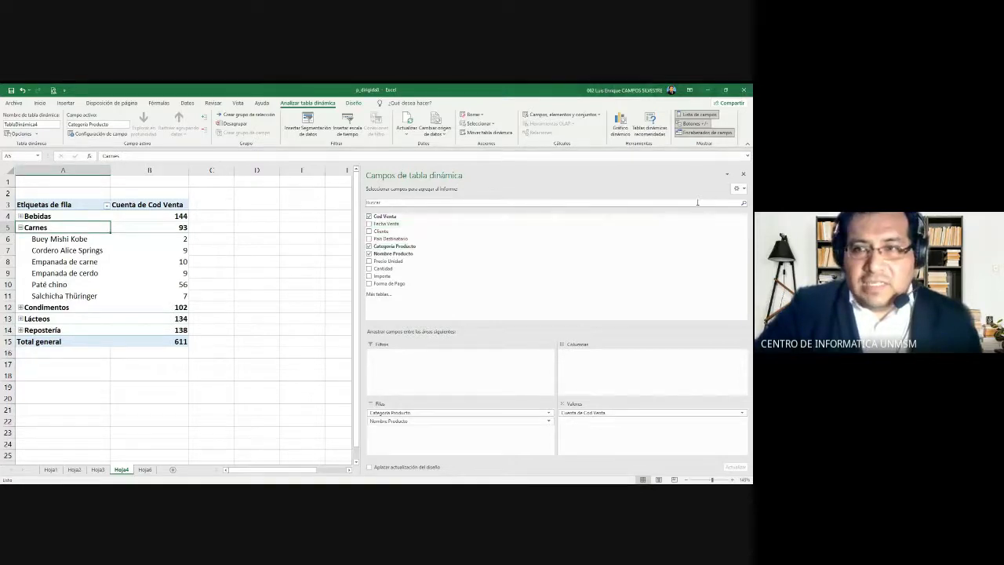
left_click(743, 174)
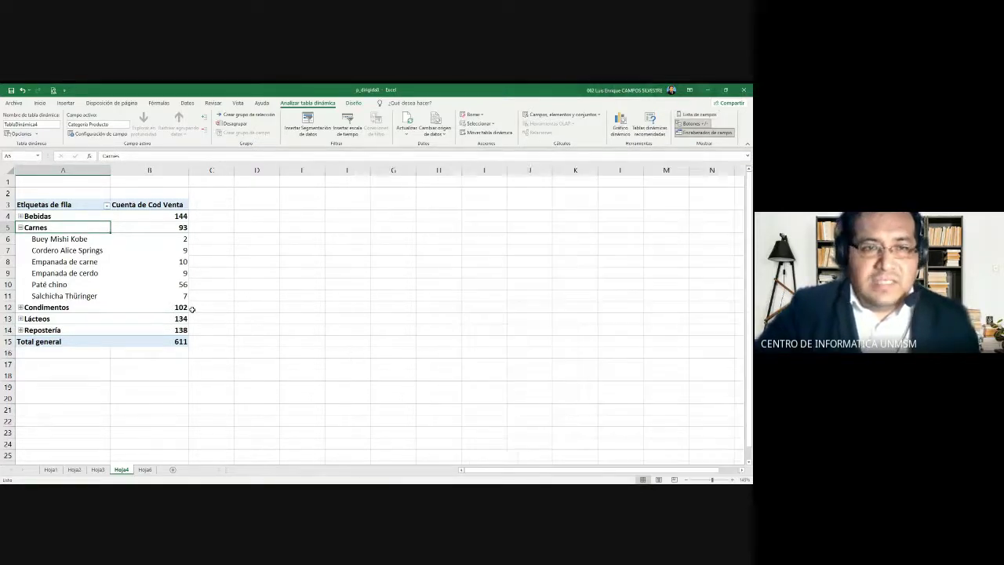
left_click(21, 228)
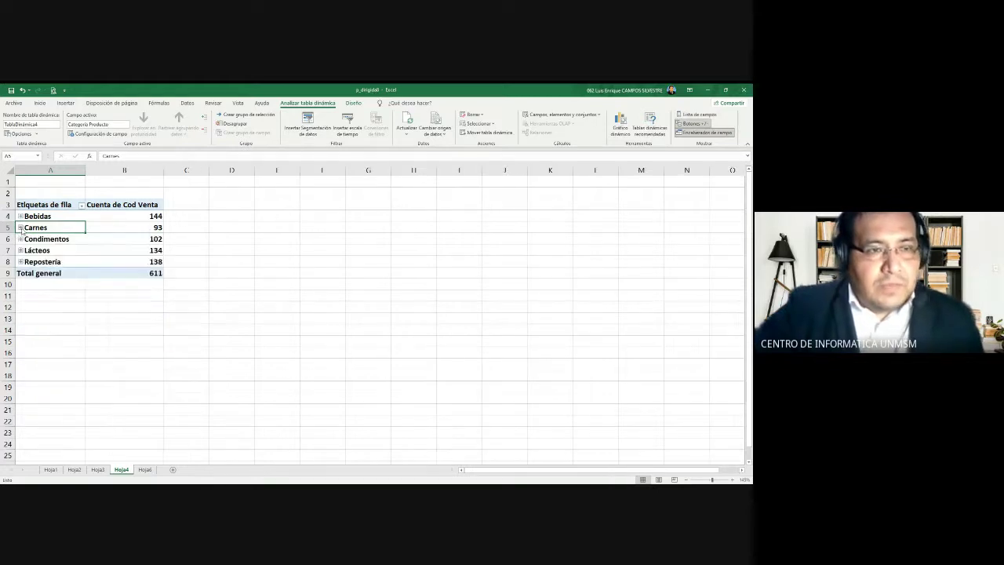
left_click(116, 228)
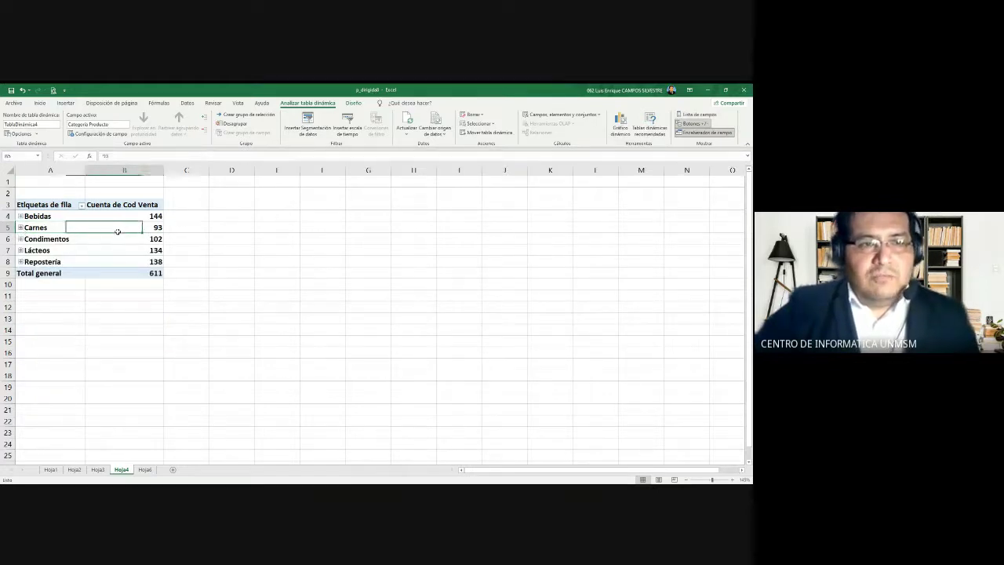
left_click(113, 250)
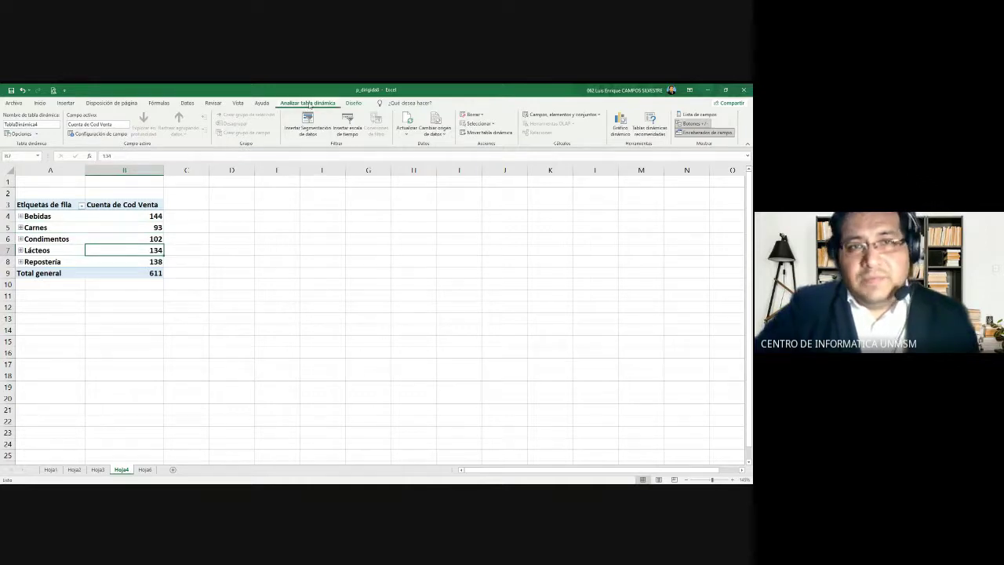
left_click(597, 118)
left_click(567, 127)
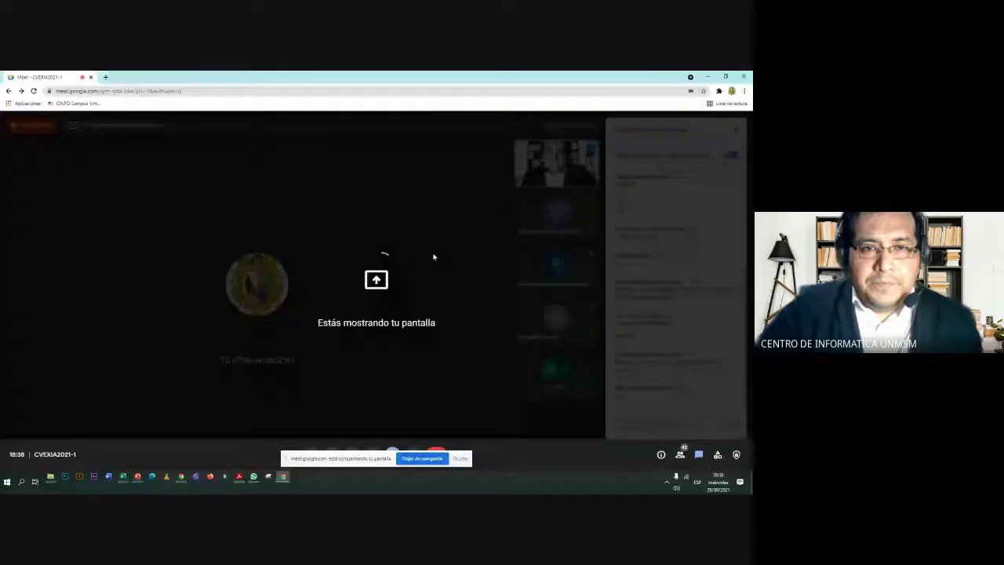
key("alt+Tab")
key("alt+Tab")
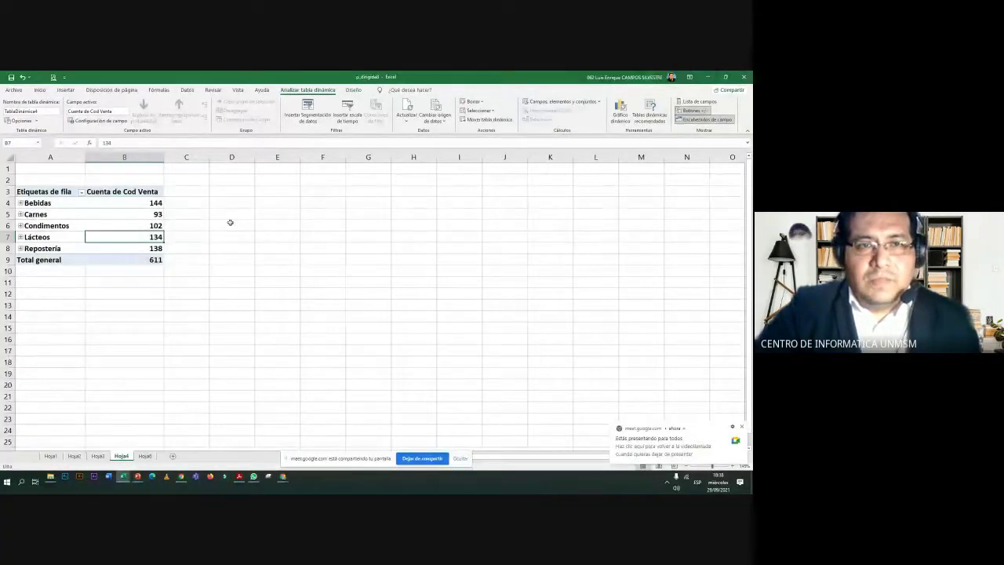
Start a new calculated field from a pivot cell and name it TOTAL.
left_click(229, 236)
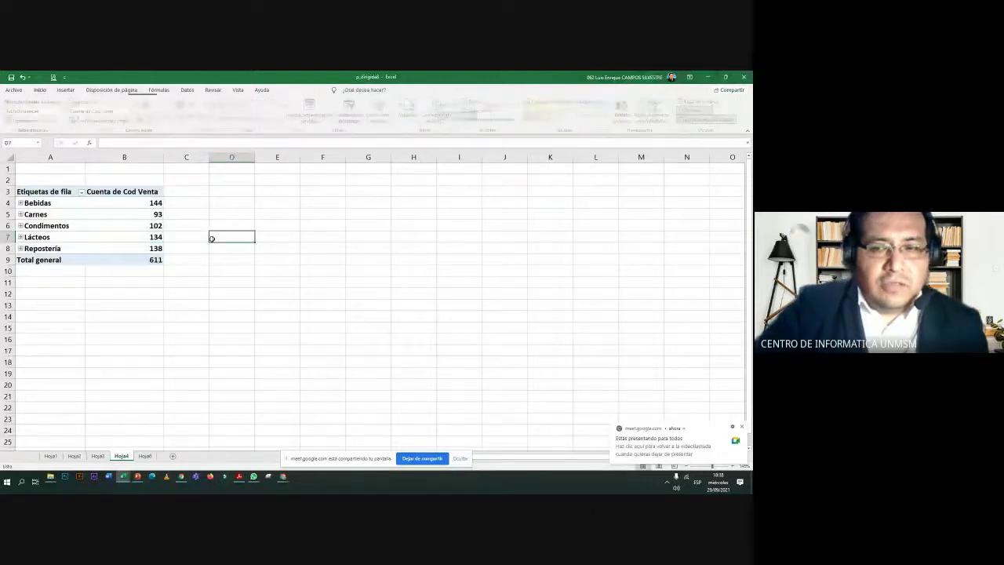
left_click(130, 236)
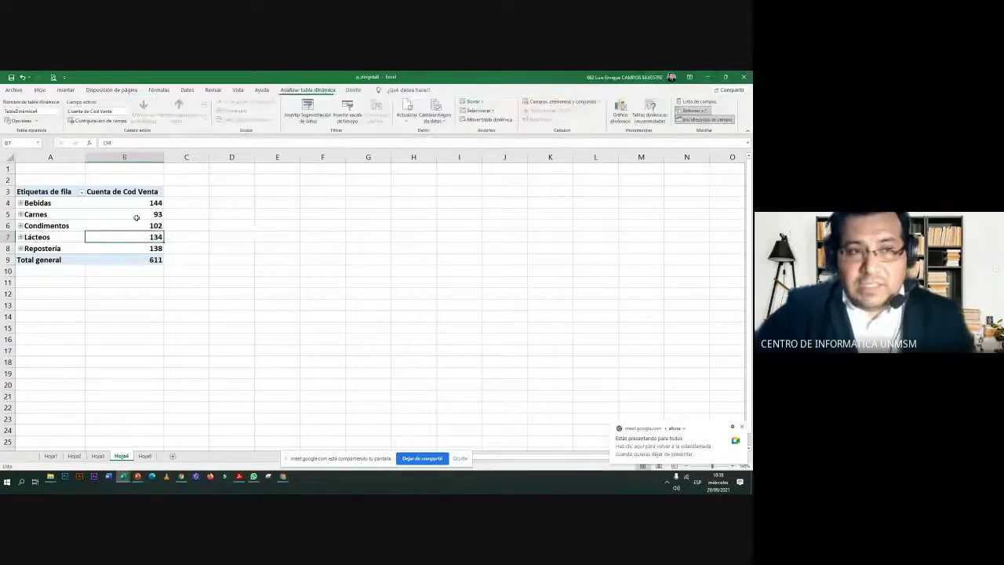
left_click(560, 101)
left_click(576, 113)
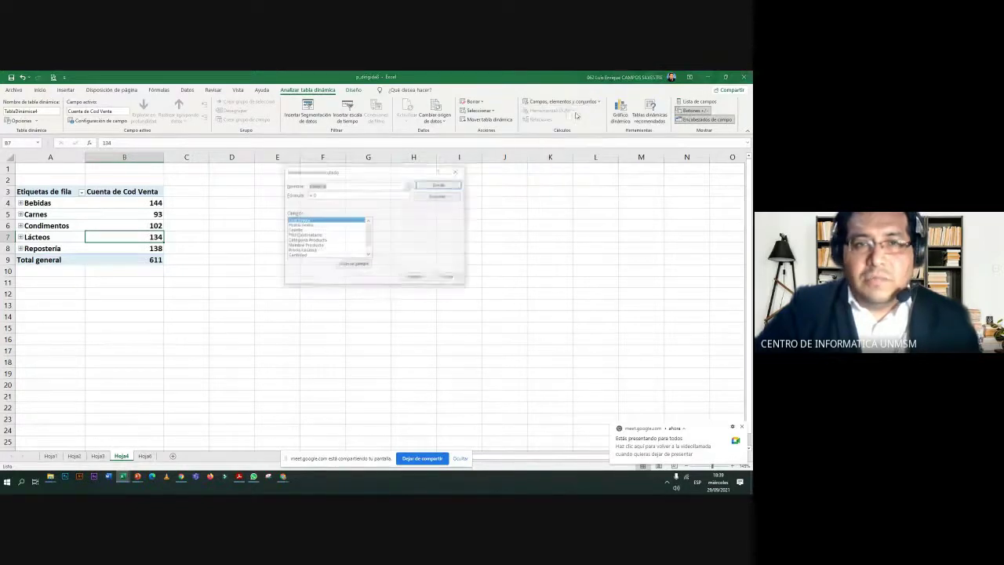
left_click_drag(362, 178, 304, 186)
left_click(372, 190)
left_click(372, 191)
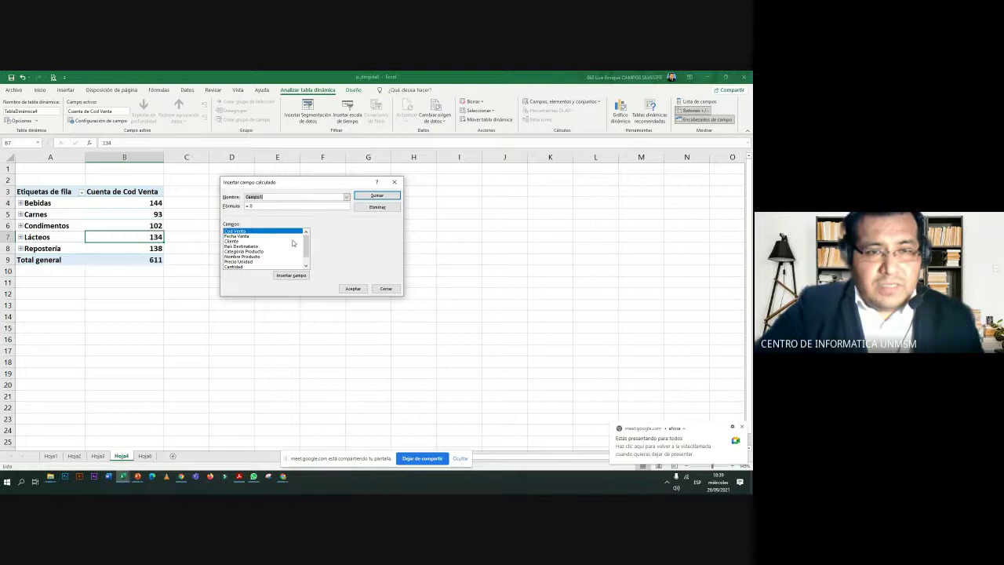
left_click(305, 270)
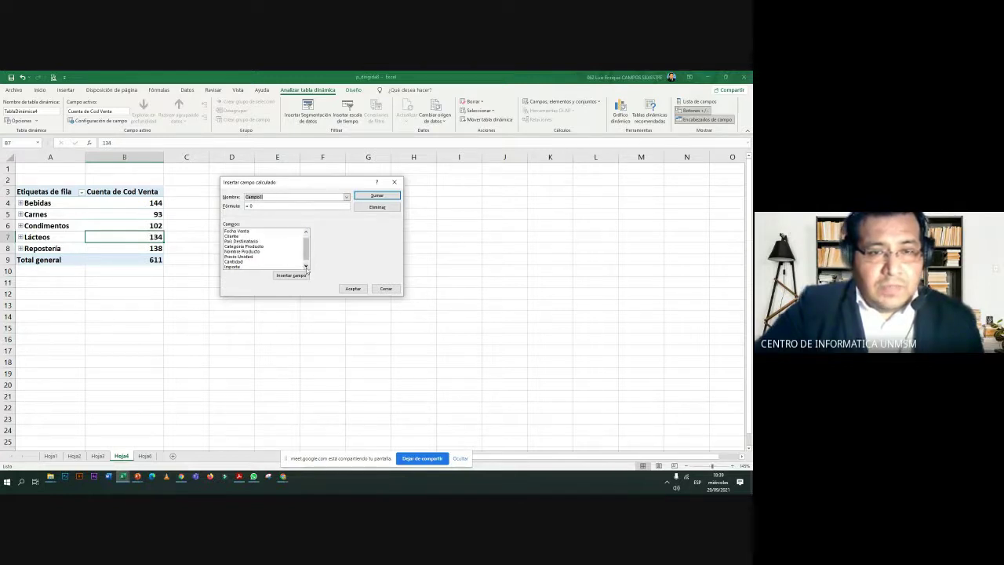
left_click(306, 270)
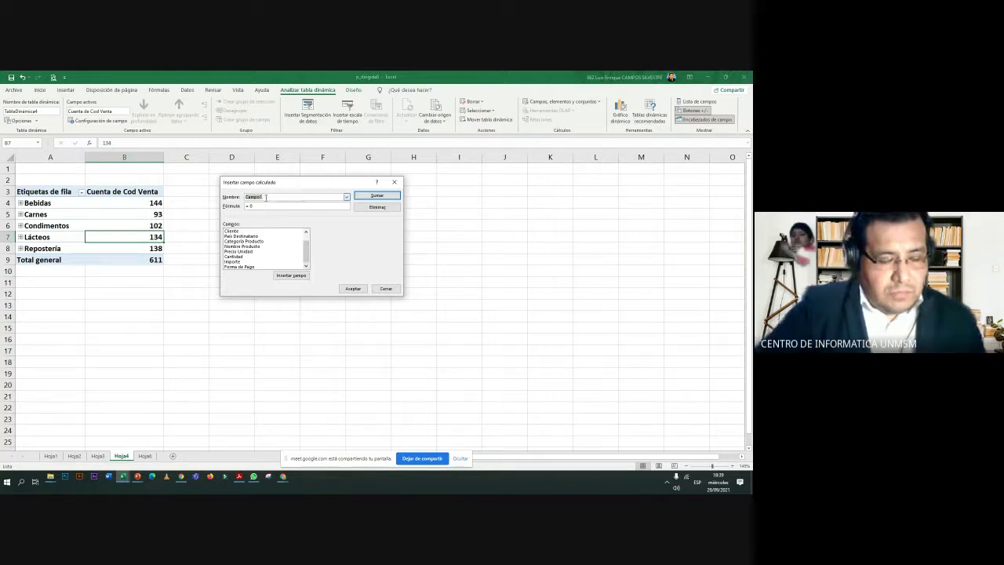
type("Imp")
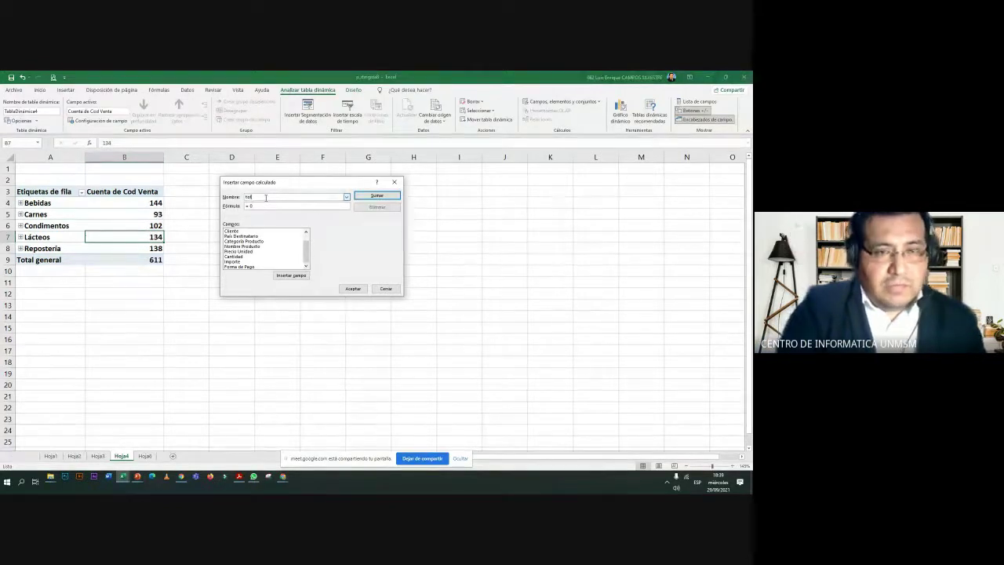
type("TOTAL")
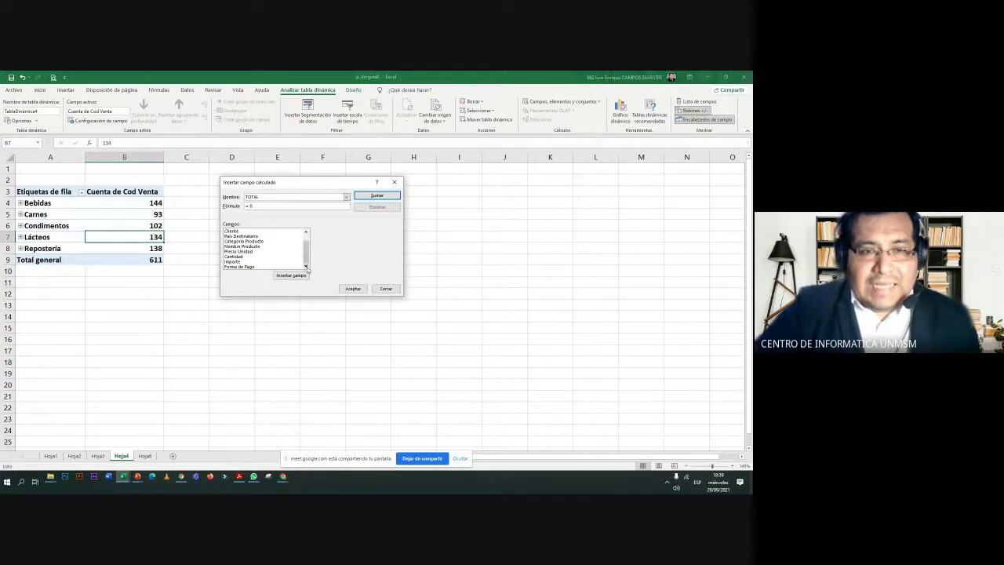
Build the formula = Cantidad* Precio Unidad from the Campos list.
left_click(249, 207)
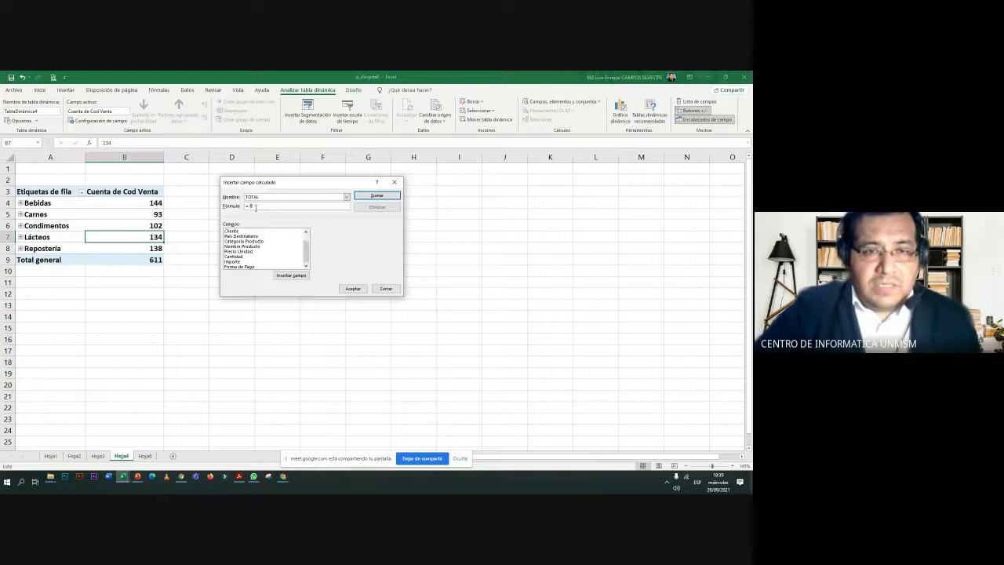
key("BackSpace")
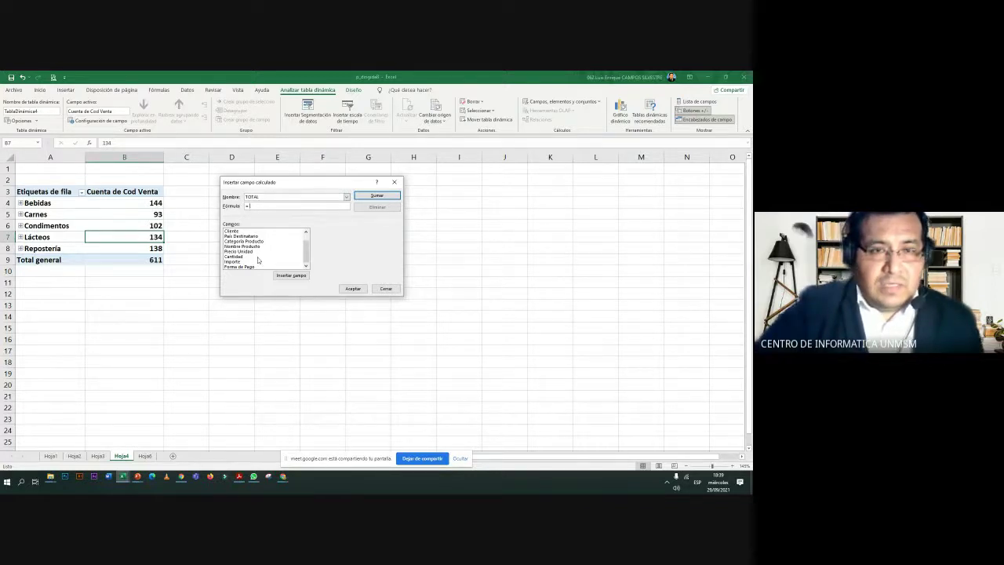
left_click(239, 257)
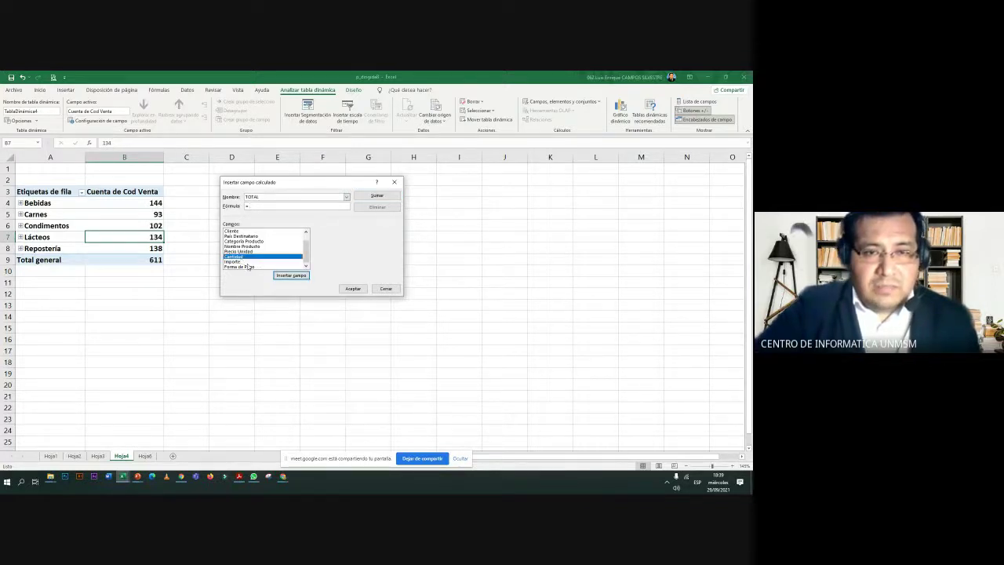
left_click(286, 276)
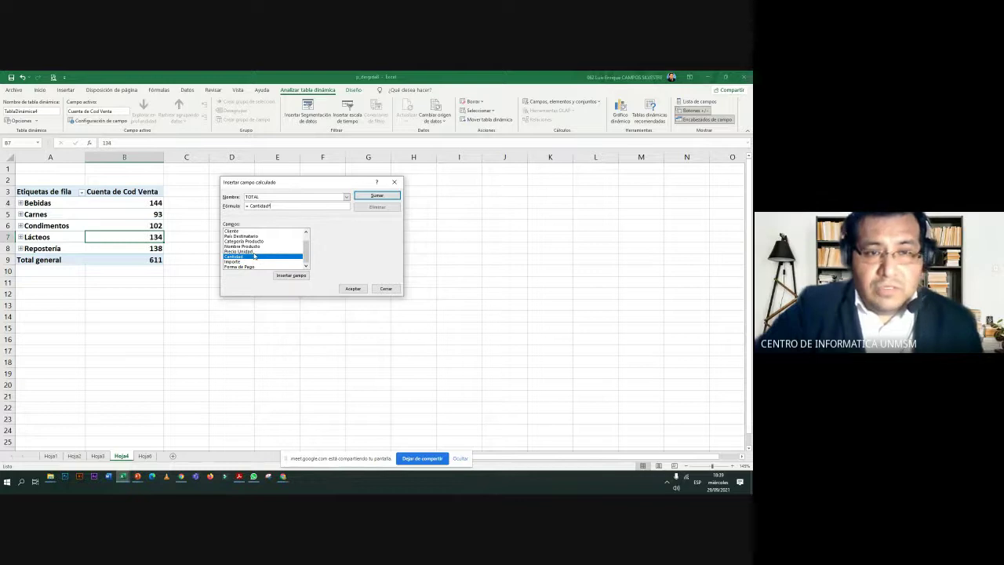
left_click(250, 251)
left_click(291, 275)
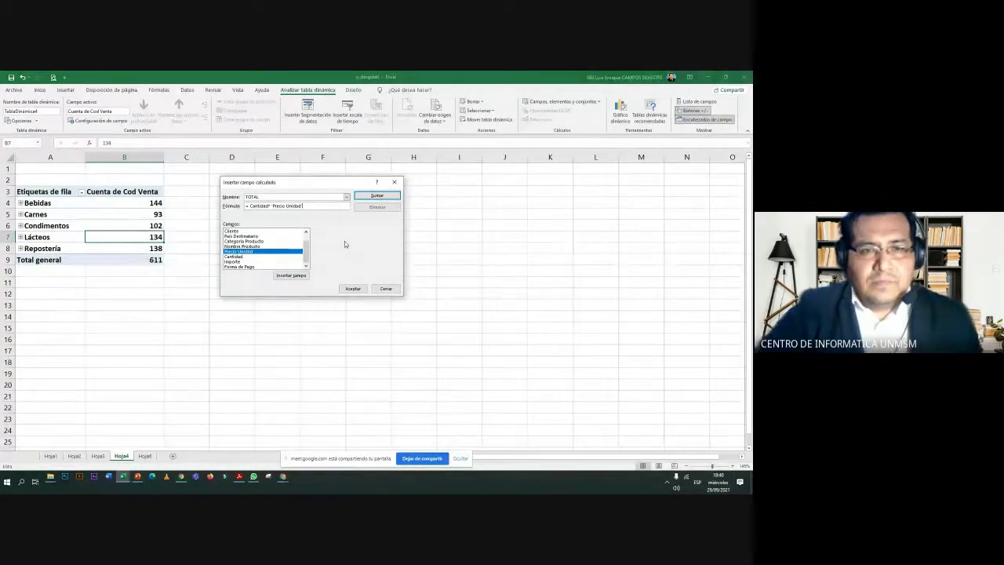
Add TOTAL to the pivot as Suma de TOTAL, totalling 425,955,146.00.
left_click(352, 289)
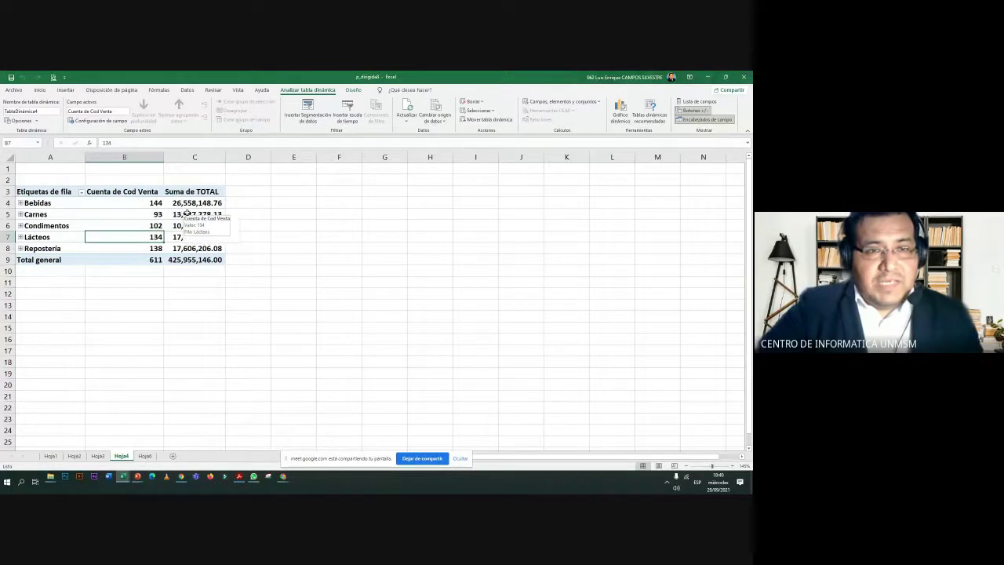
scroll(174, 213, "up", 2, "ctrl")
scroll(181, 213, "up", 1, "ctrl")
scroll(187, 213, "up", 1, "ctrl")
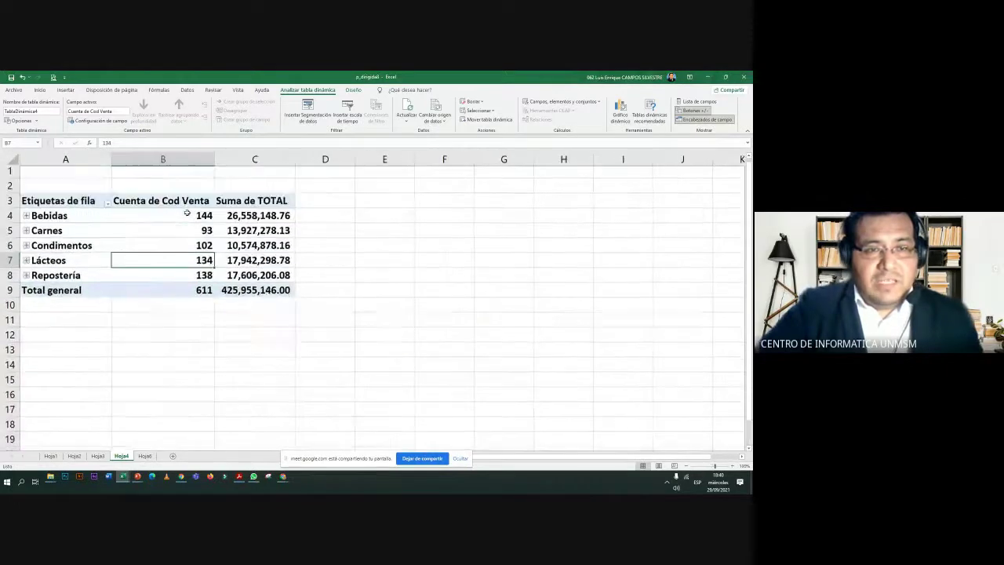
left_click(256, 219)
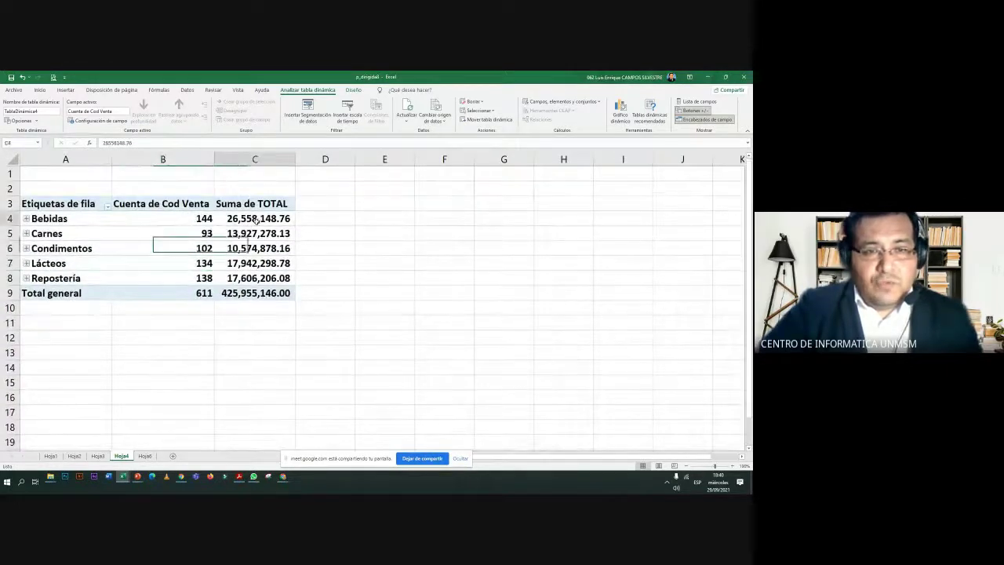
Expand Bebidas to review its products' TOTAL values (26,558,148.76 overall), then collapse it.
left_click(27, 219)
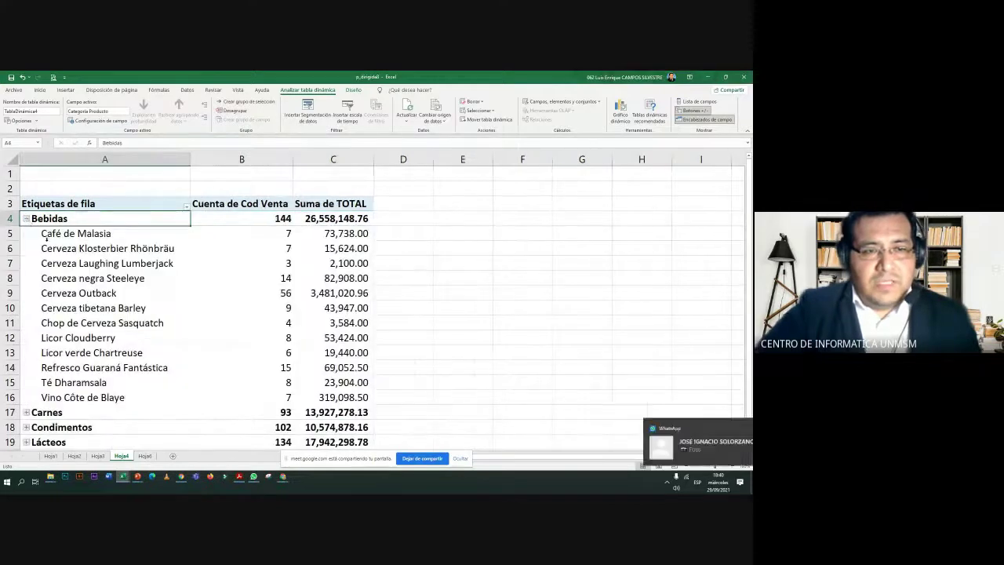
scroll(359, 288, "down", 1, "ctrl")
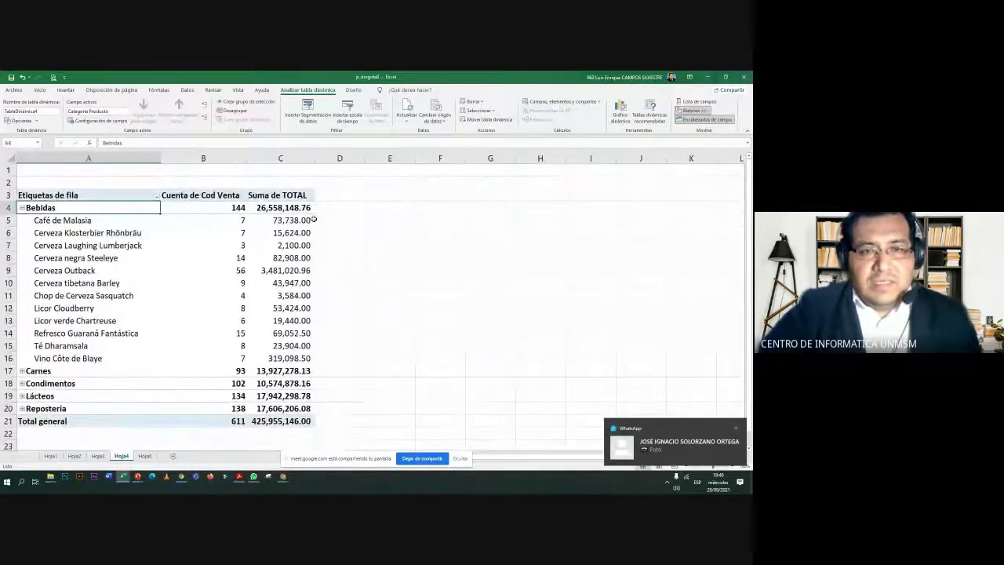
left_click(292, 158)
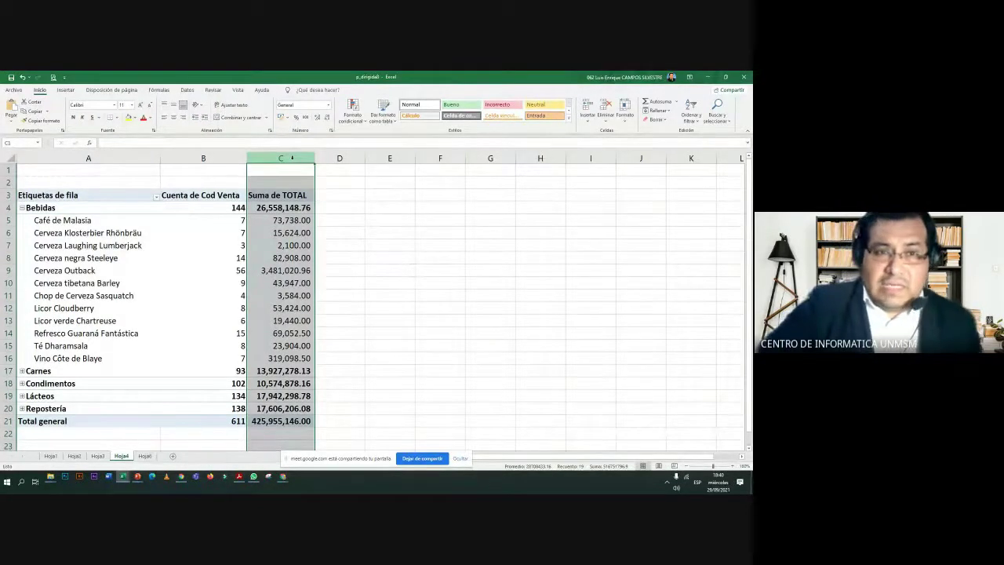
left_click(212, 210)
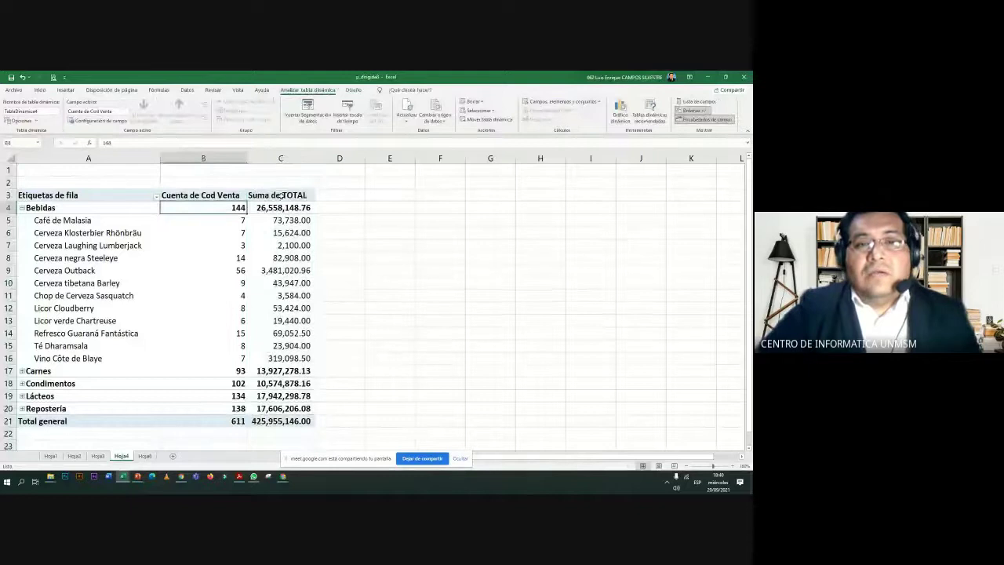
left_click(280, 196)
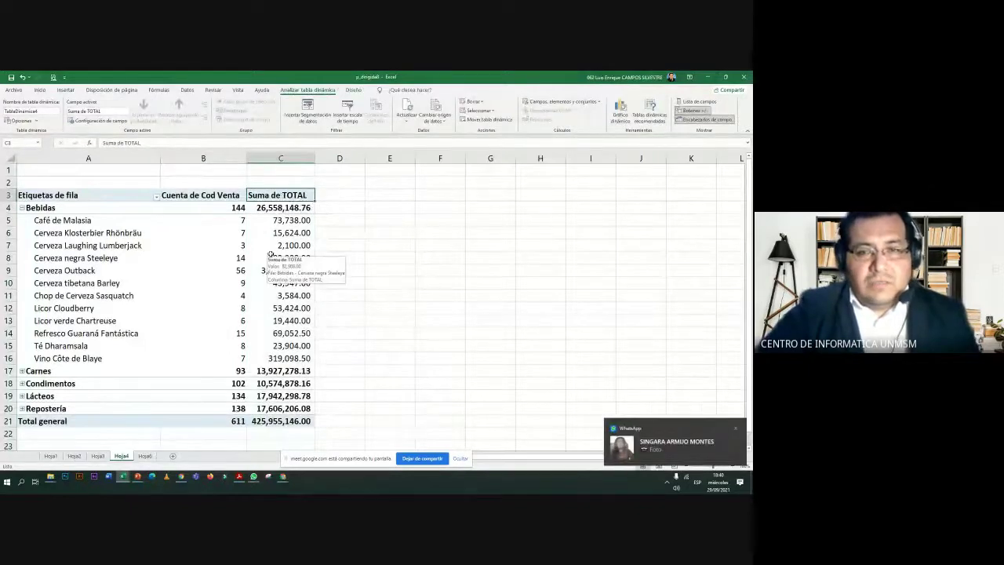
left_click(275, 209)
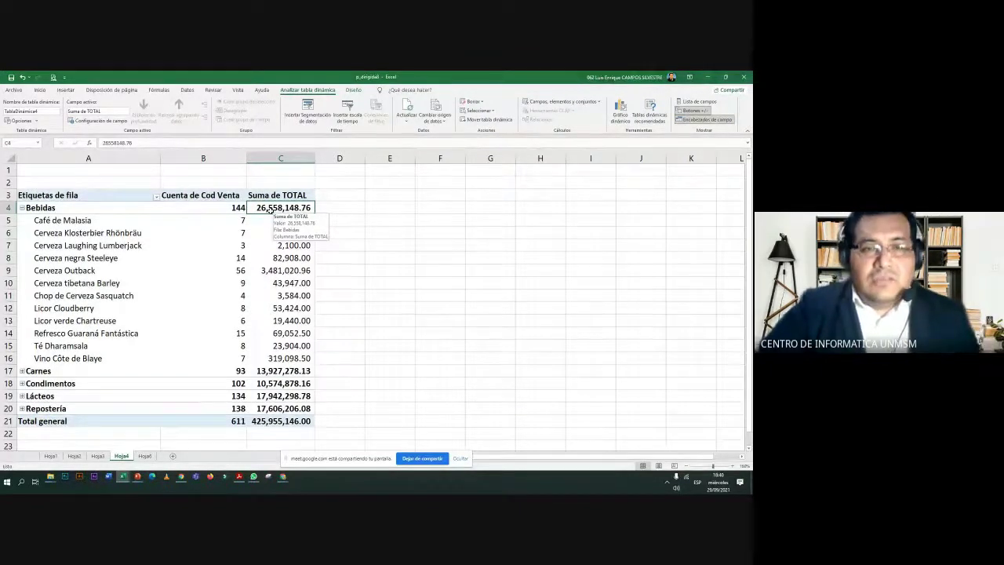
left_click(24, 210)
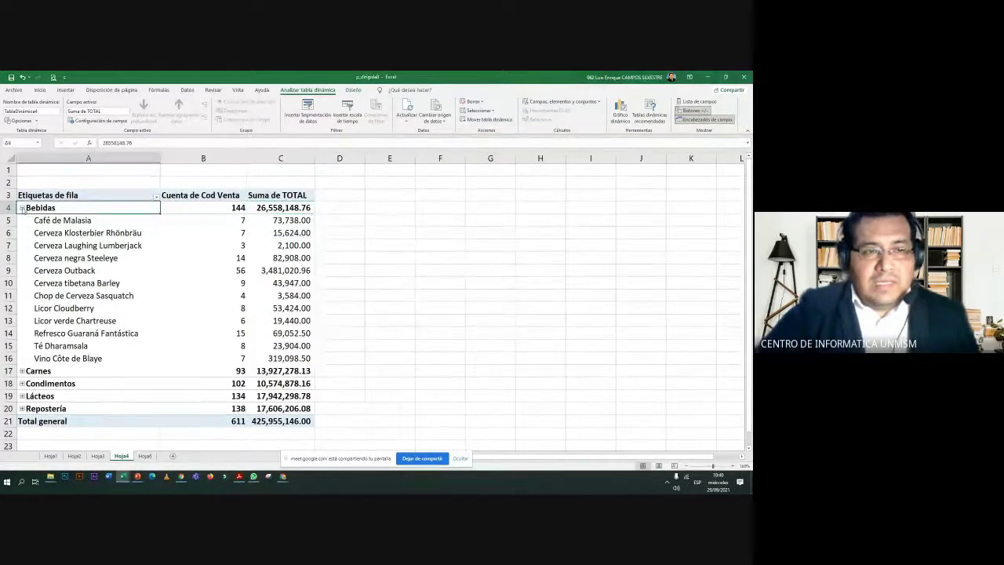
left_click(22, 208)
Check each category's Suma de TOTAL, Bebidas through Repostería, and the grand total.
left_click(226, 208)
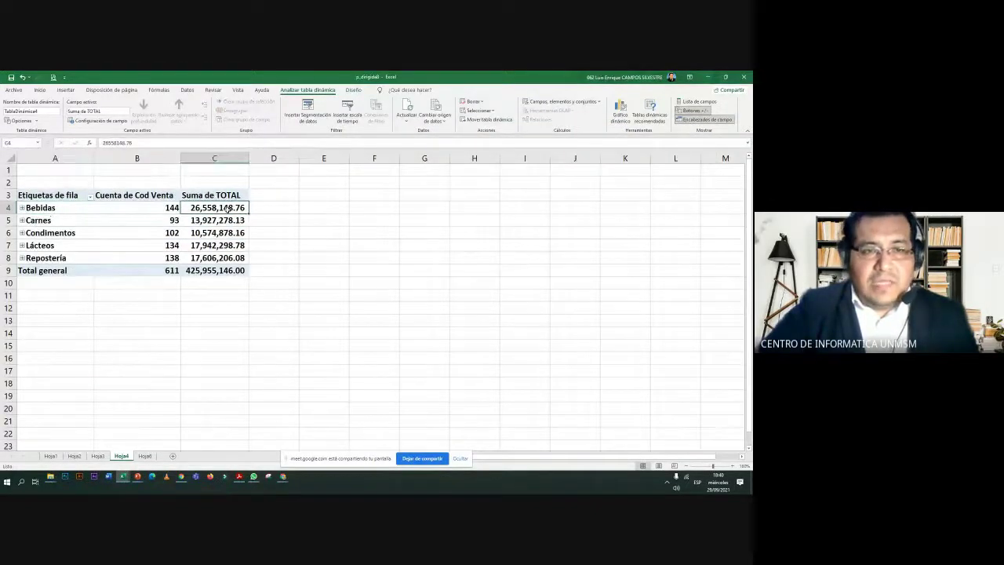
left_click(59, 224)
left_click(203, 222)
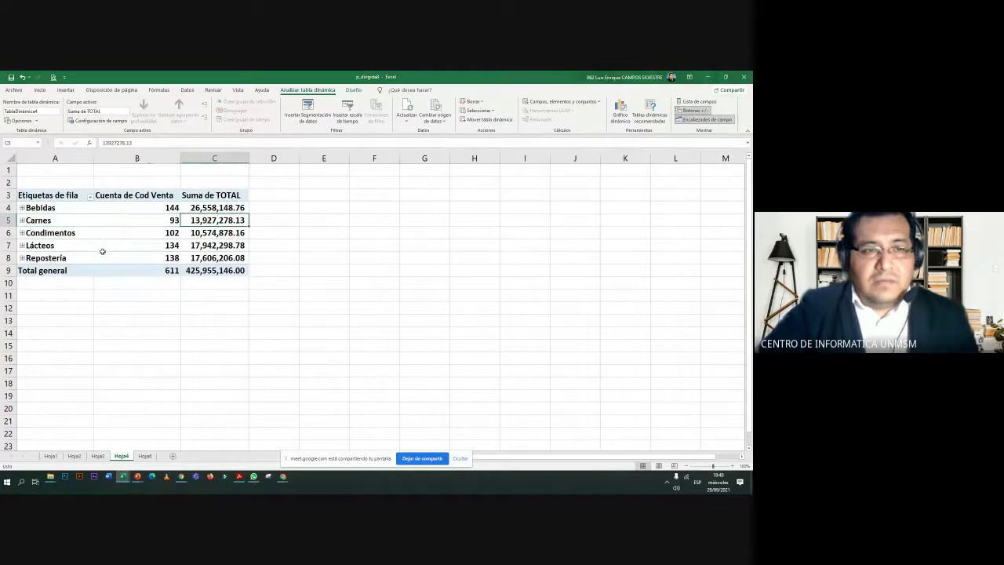
left_click(72, 234)
left_click(212, 233)
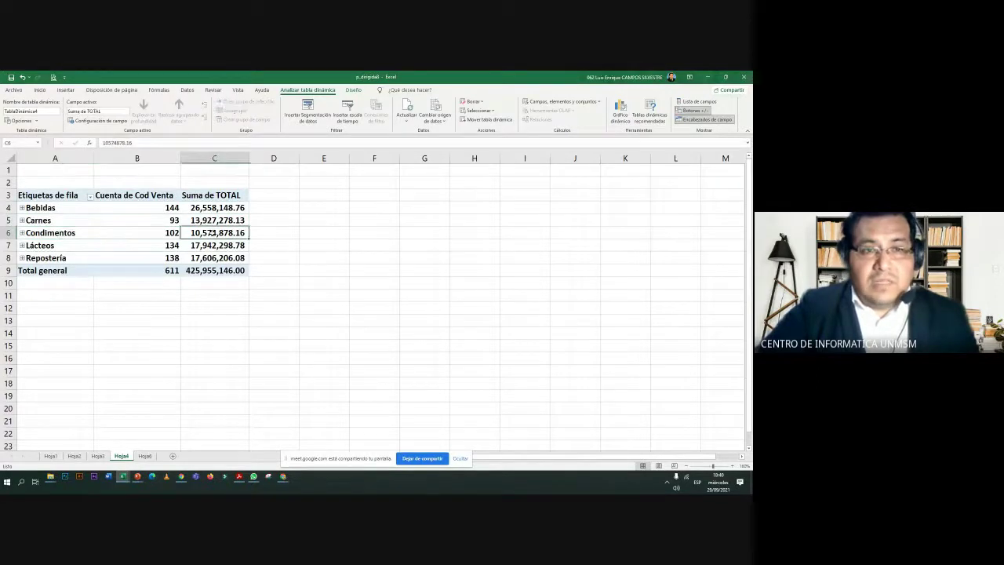
left_click(76, 248)
left_click(209, 246)
left_click(72, 259)
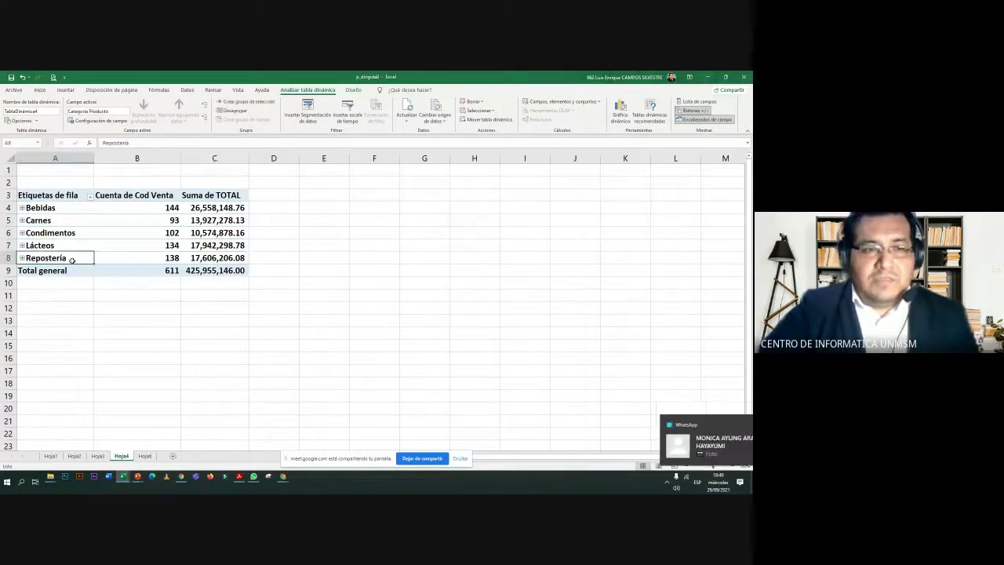
left_click(207, 258)
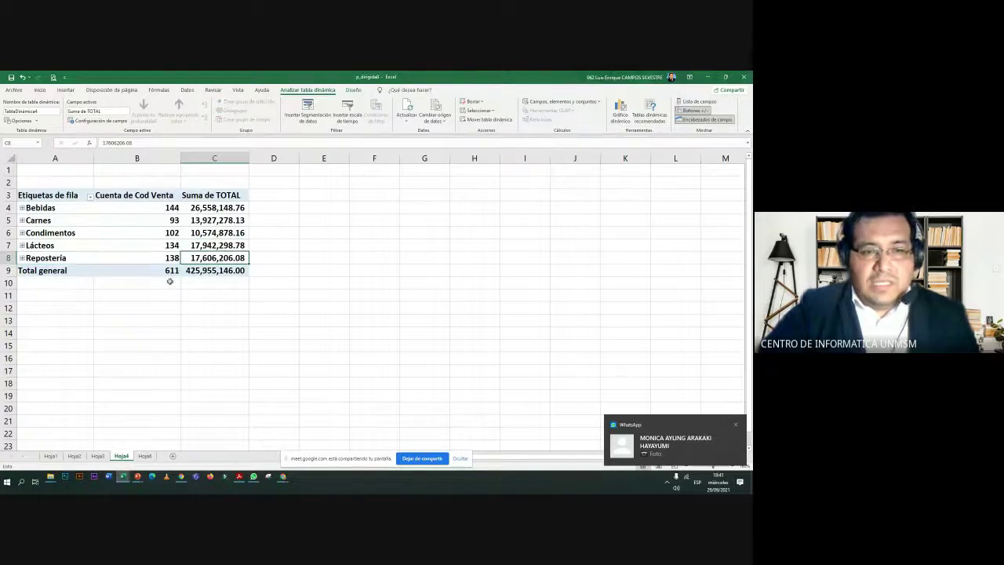
left_click(210, 270)
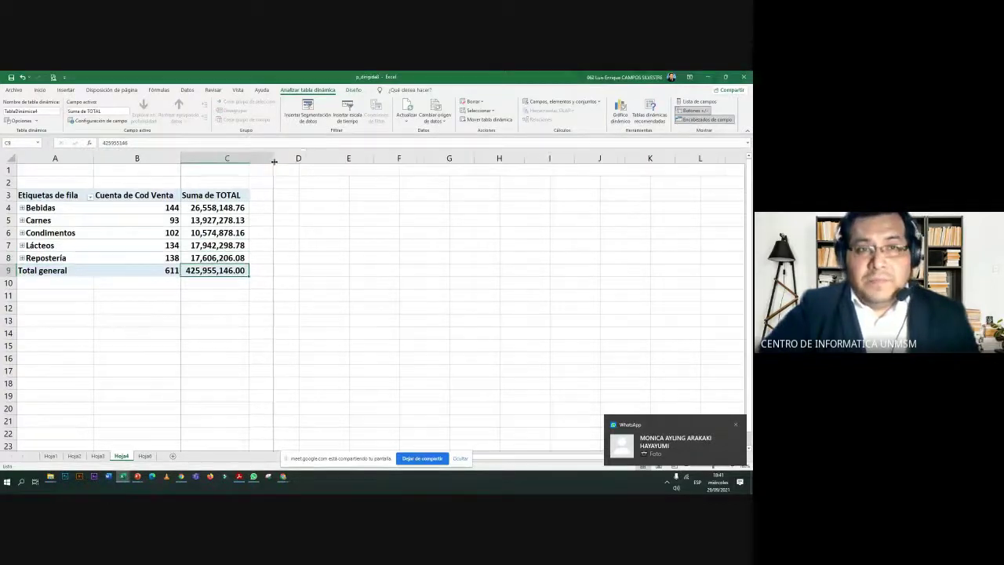
Widen column C so totals like Carnes 13,927,278.13 display fully.
left_click_drag(249, 161, 273, 160)
left_click(131, 220)
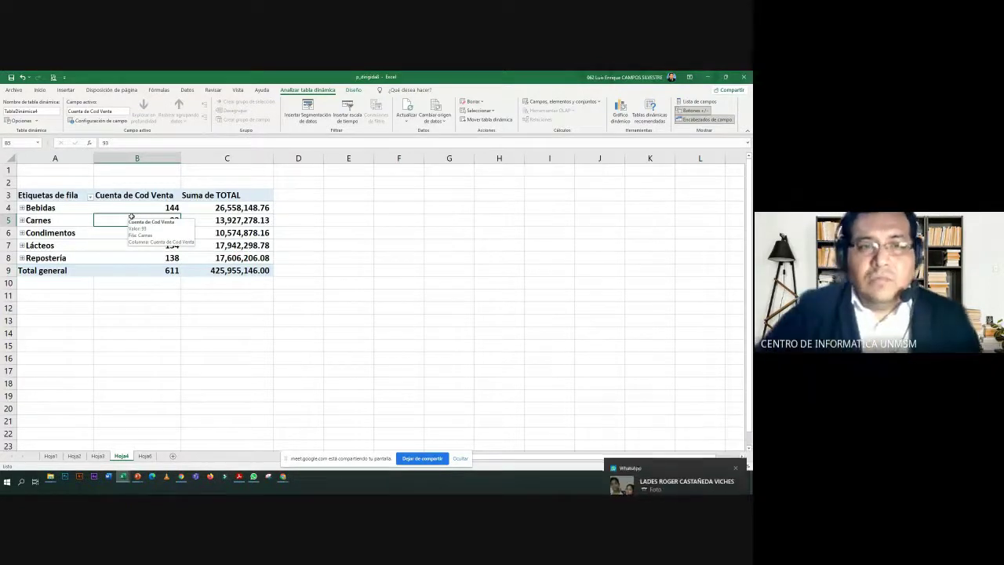
left_click(230, 228)
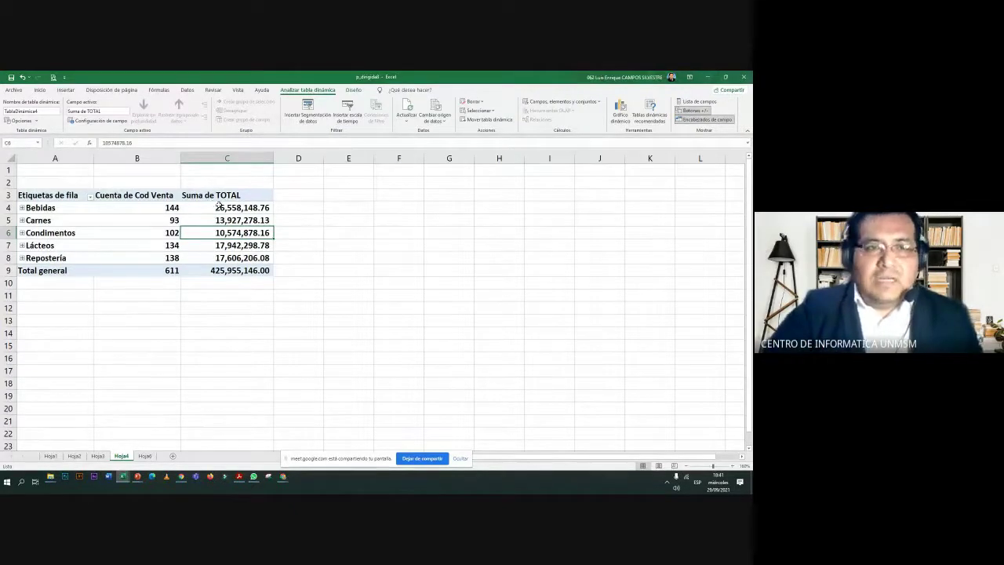
left_click(234, 158)
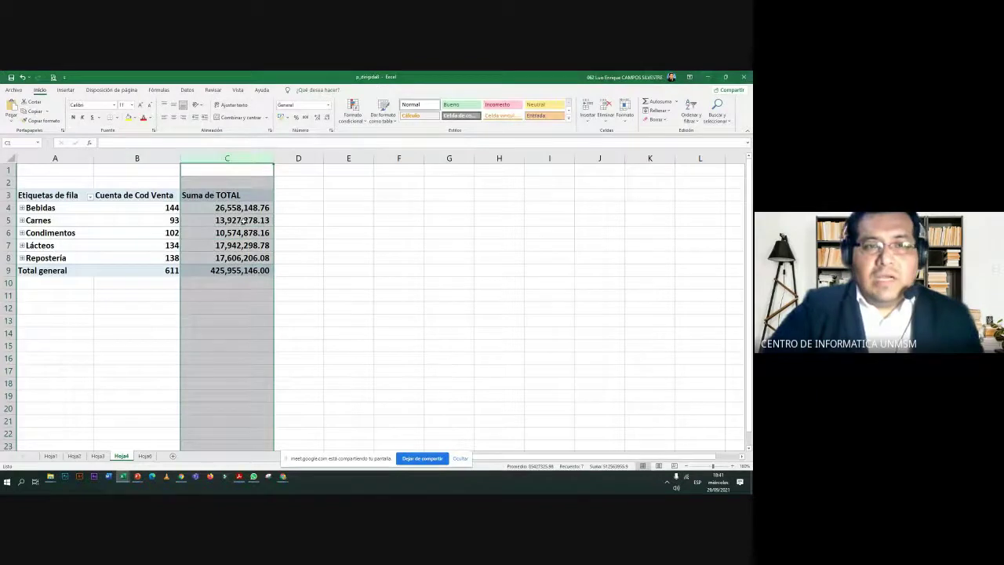
left_click(239, 220)
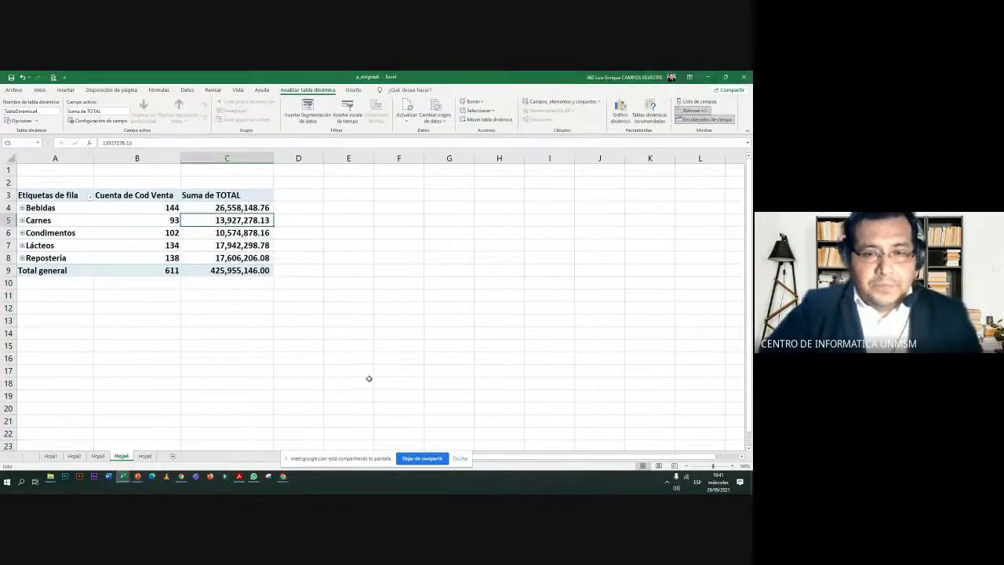
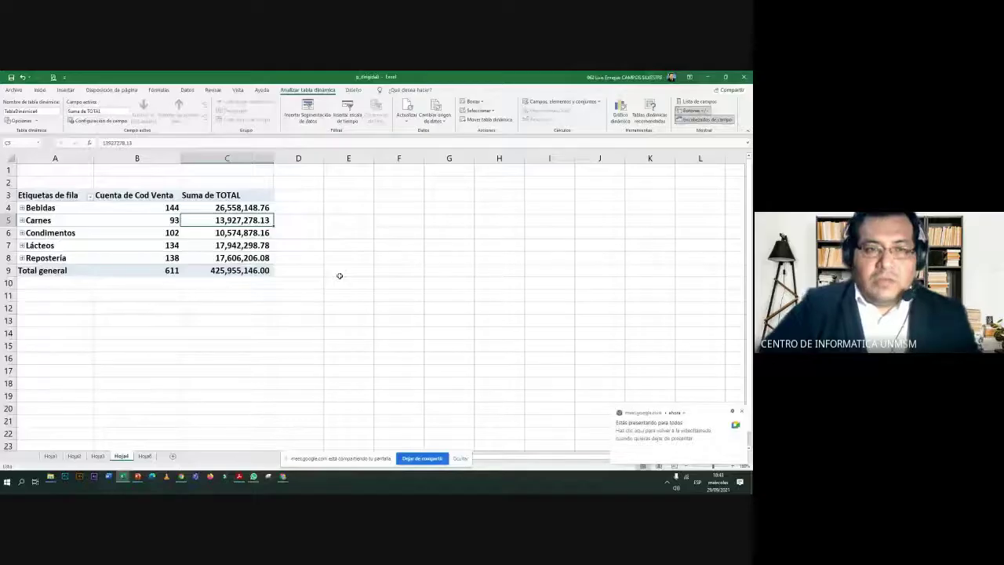
Select the Carnes TOTAL cell in the Hoja4 pivot and open the Fields, Items & Sets list.
left_click(235, 244)
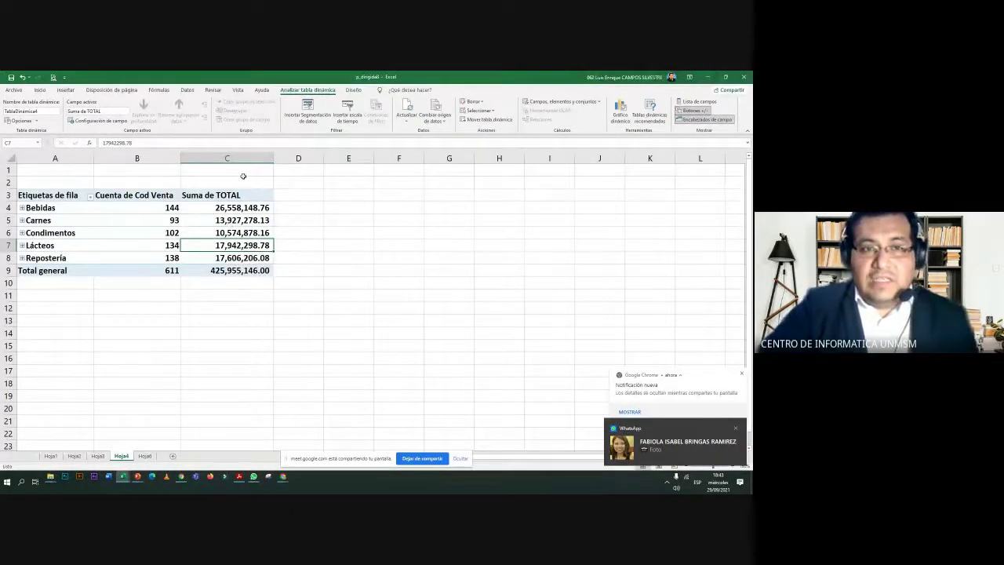
mouse_move(235, 204)
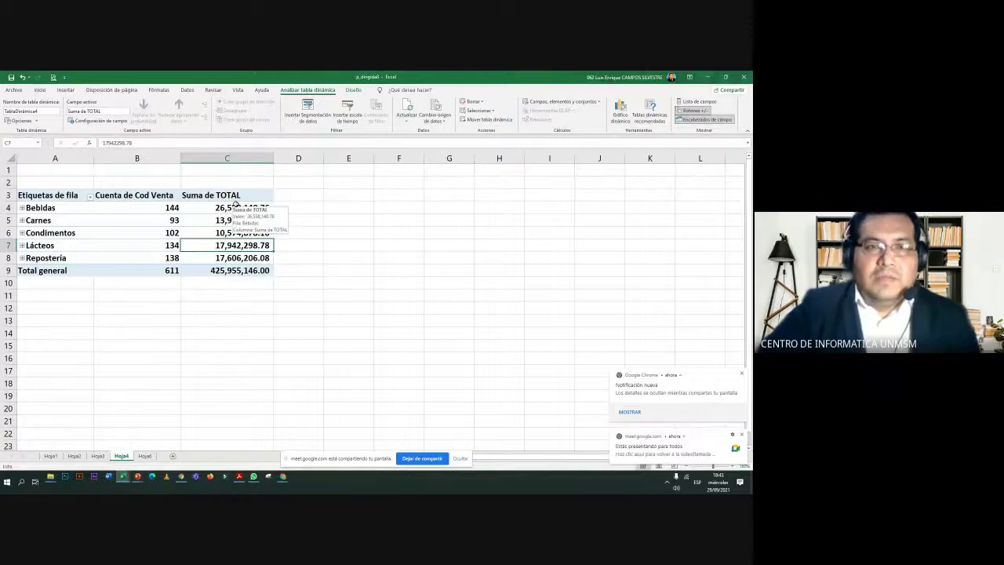
left_click(330, 330)
left_click(224, 216)
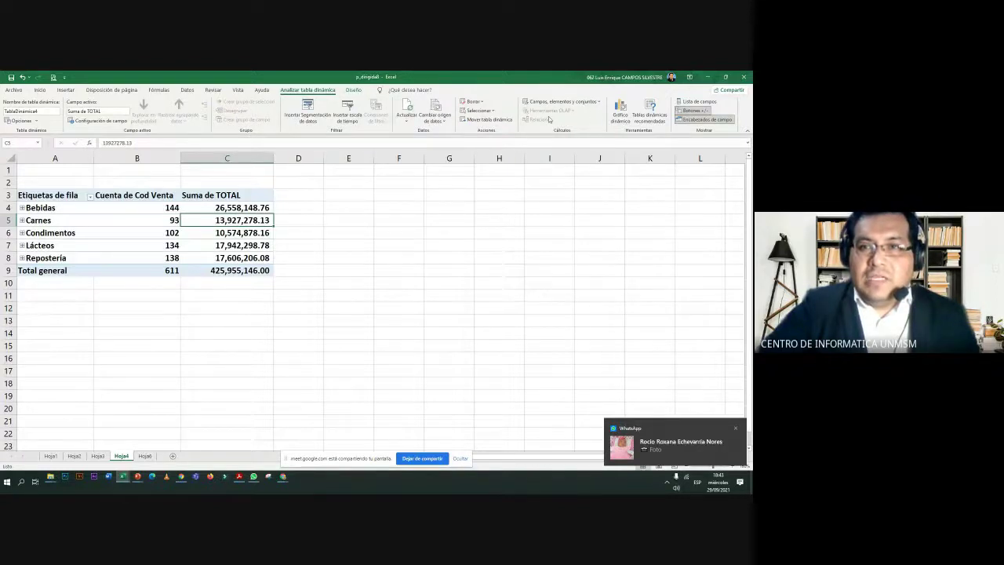
left_click(576, 101)
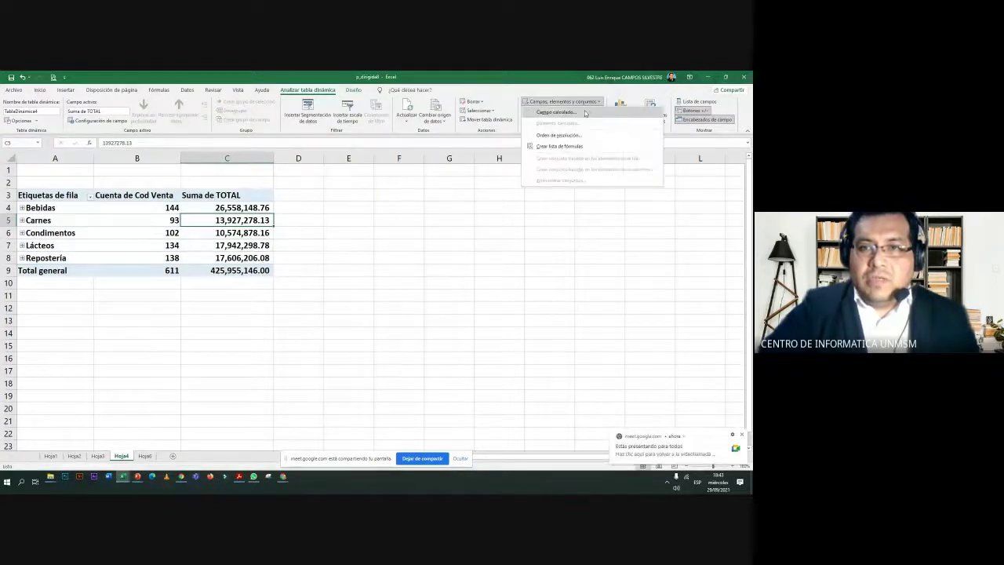
Start a calculated field and load the existing TOTAL field, showing =Cantidad * Precio Unidad.
left_click(553, 114)
left_click_drag(343, 183, 469, 180)
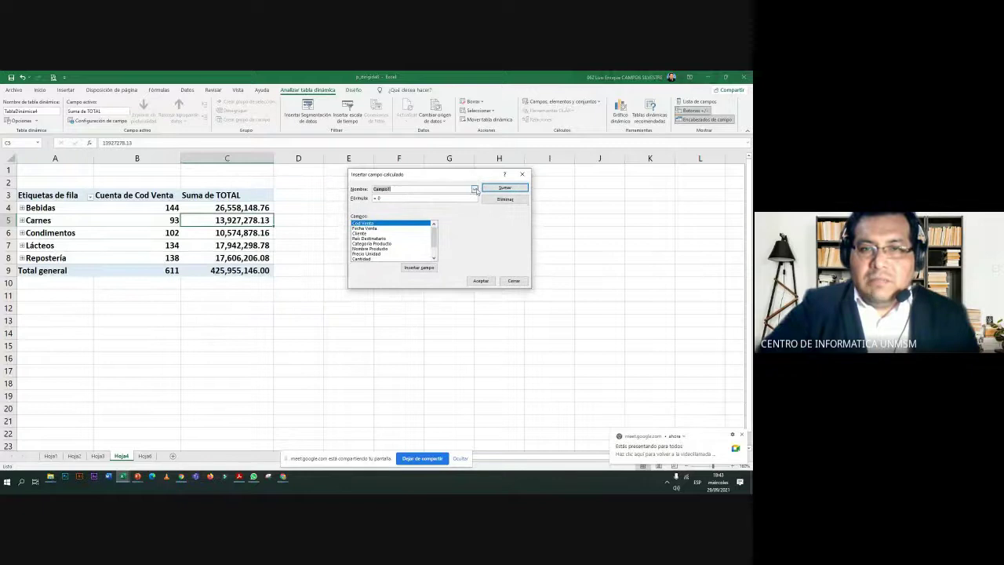
left_click(474, 189)
left_click(392, 196)
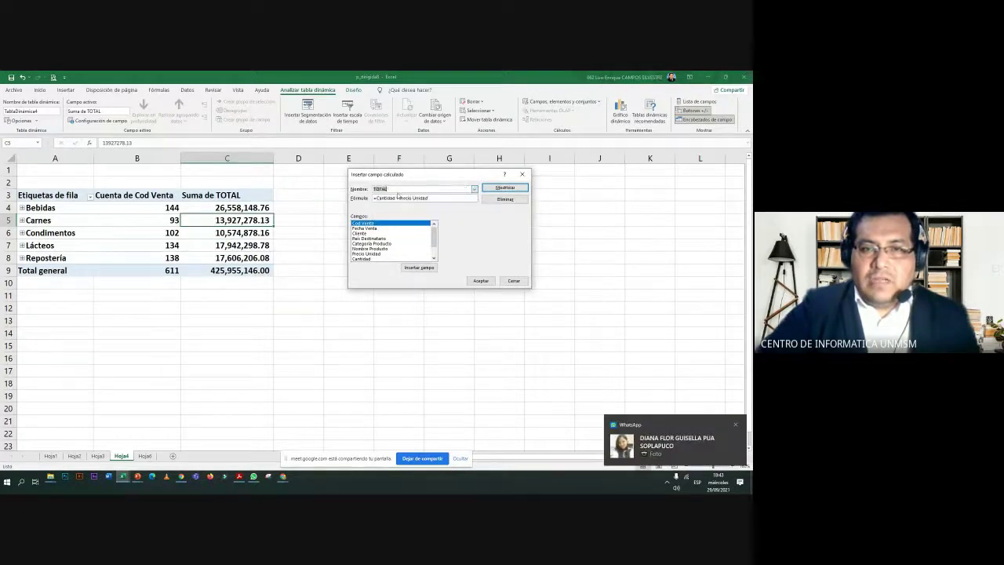
left_click(474, 189)
left_click(405, 198)
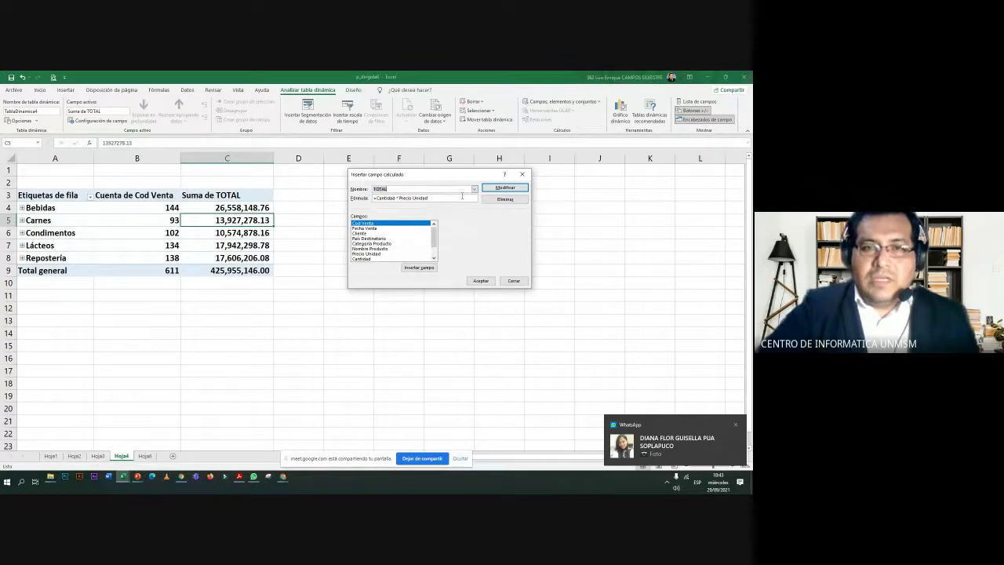
left_click(430, 197)
left_click(474, 189)
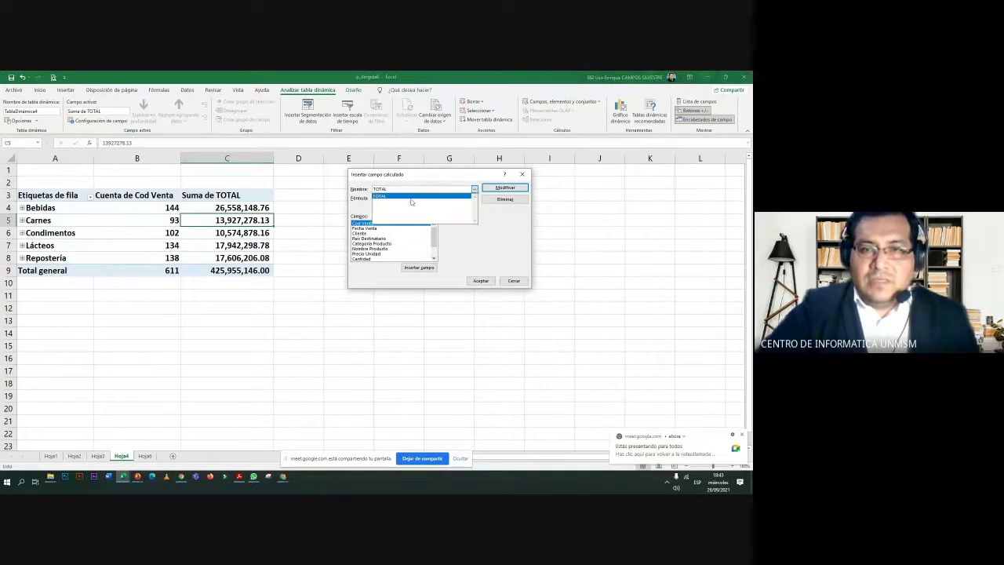
left_click(383, 198)
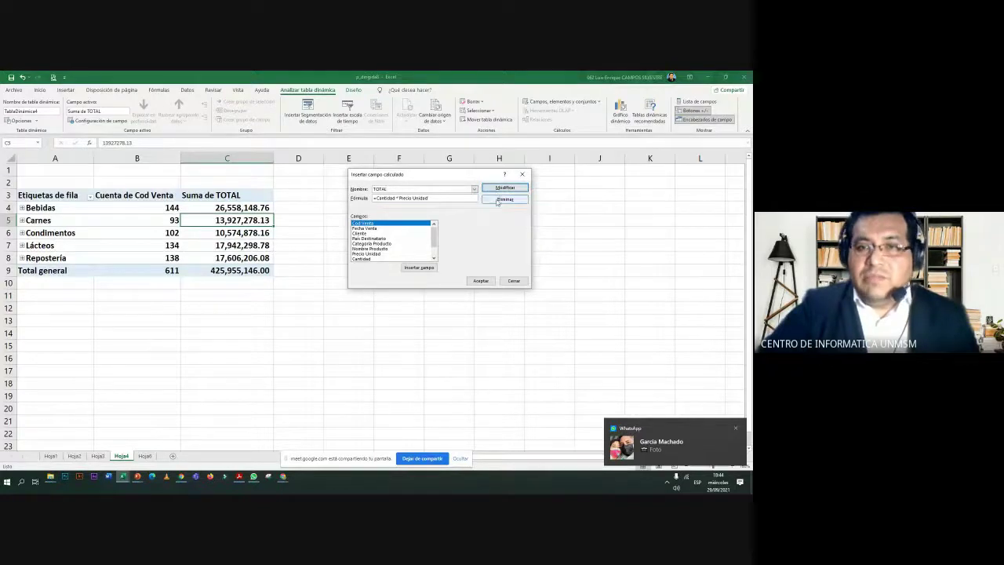
left_click_drag(470, 174, 418, 186)
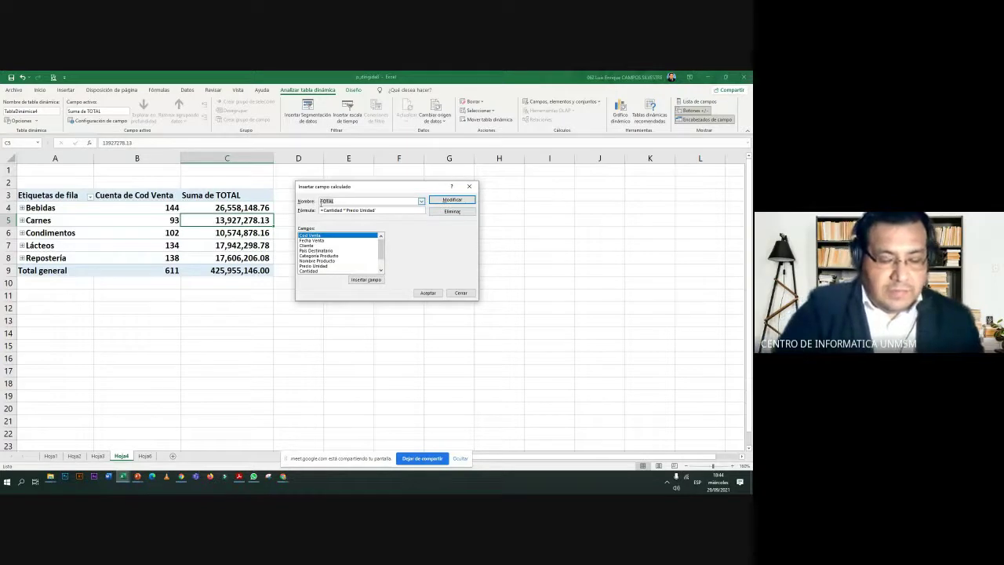
Enter the name IGVMULADO, then reselect TOTAL and review its formula =Cantidad * Precio Unidad.
type("I")
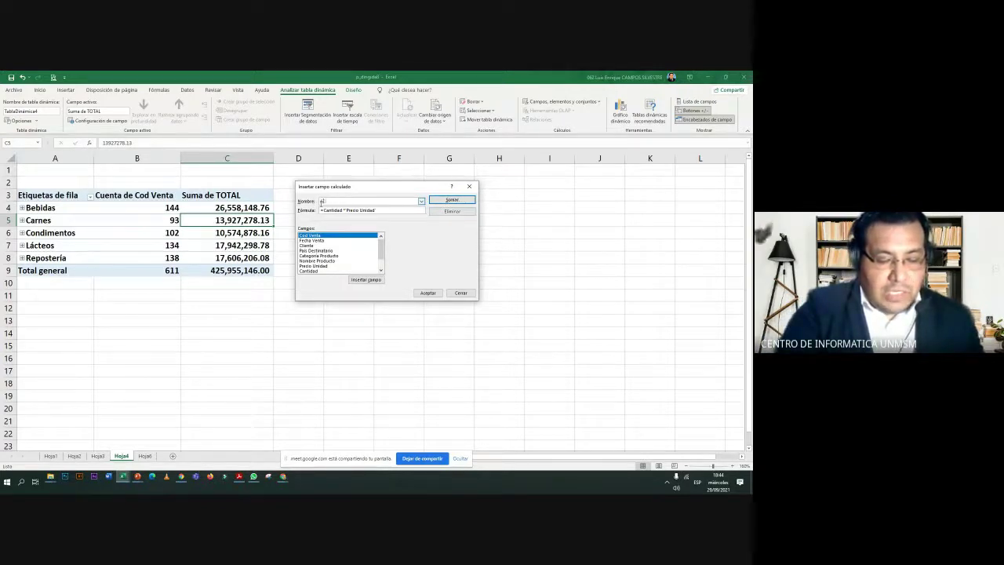
type("GVMULADO")
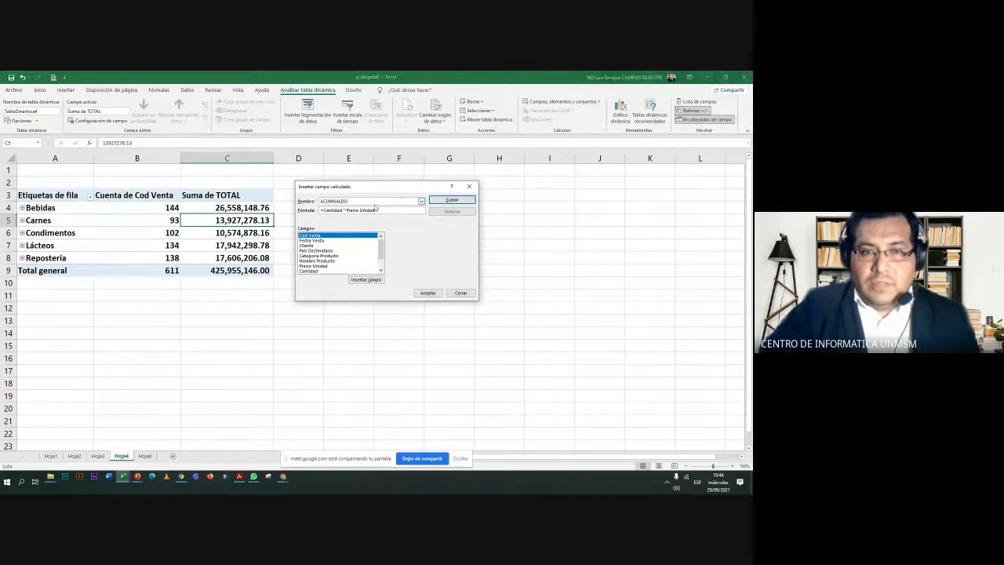
left_click(421, 201)
left_click(387, 210)
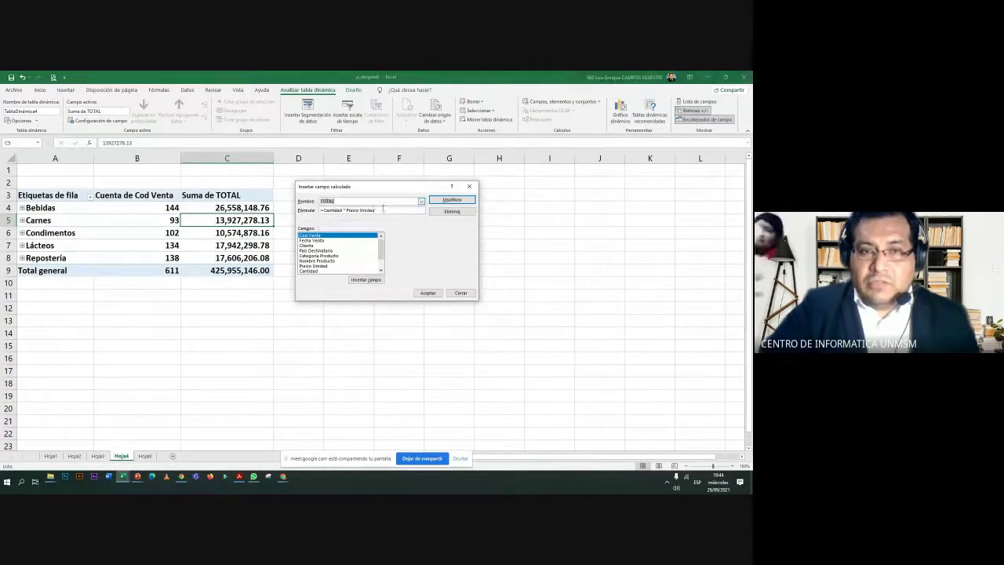
left_click(451, 201)
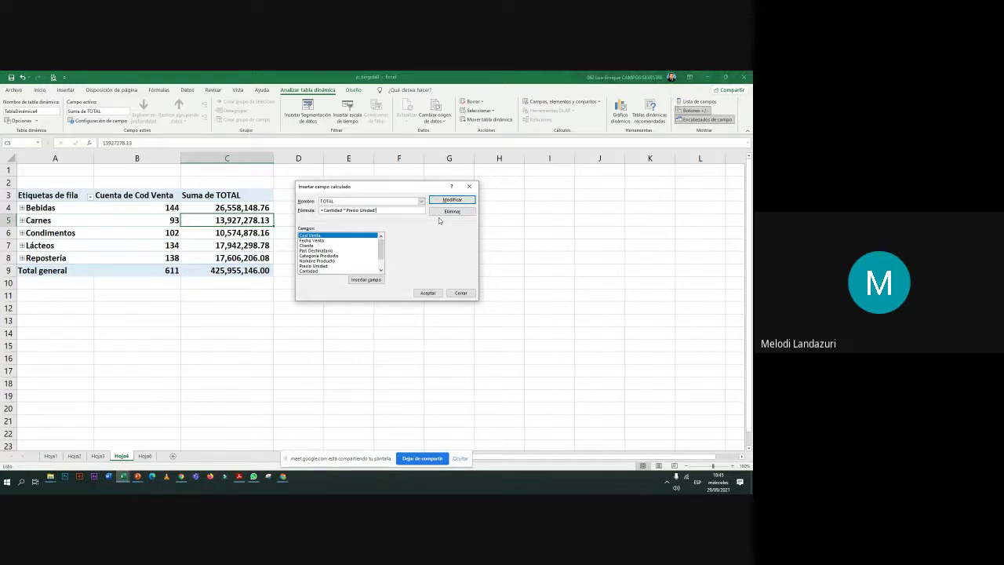
left_click_drag(376, 211, 330, 210)
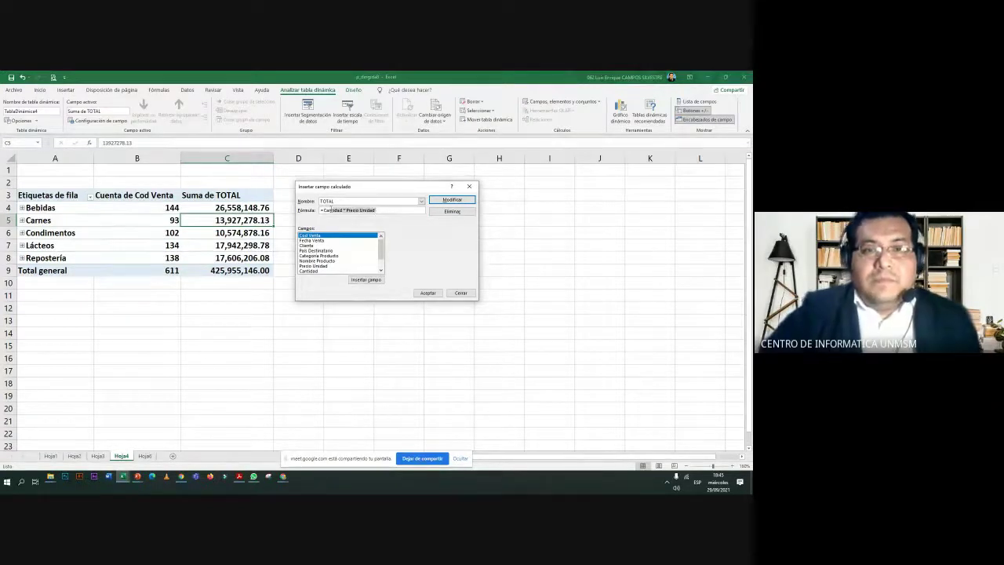
left_click(340, 200)
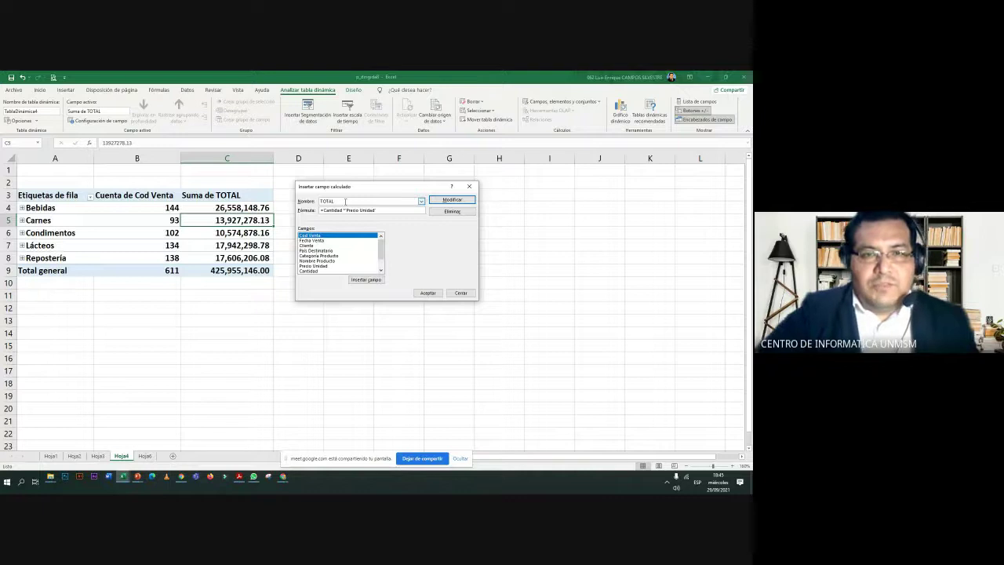
left_click_drag(362, 187, 350, 174)
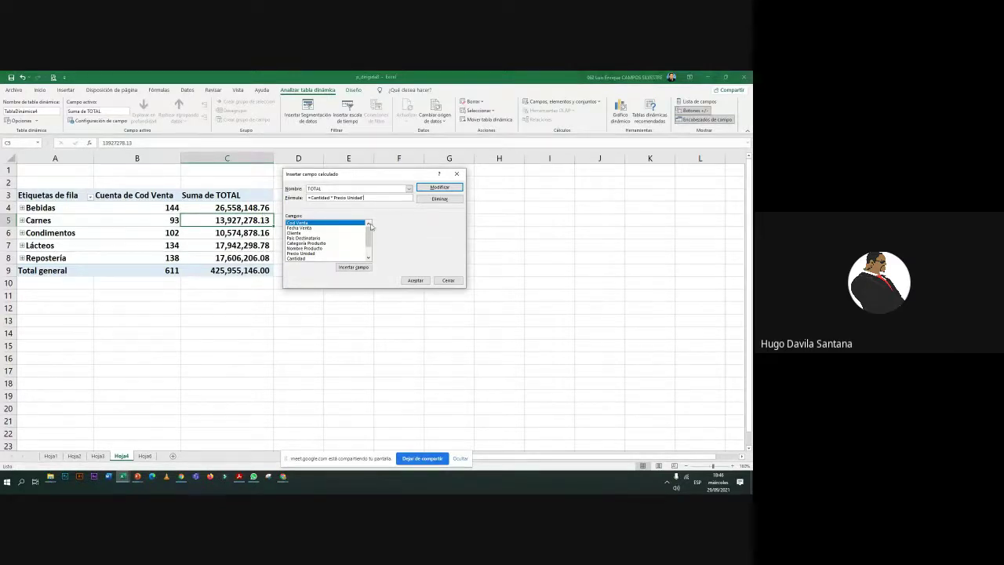
left_click(408, 189)
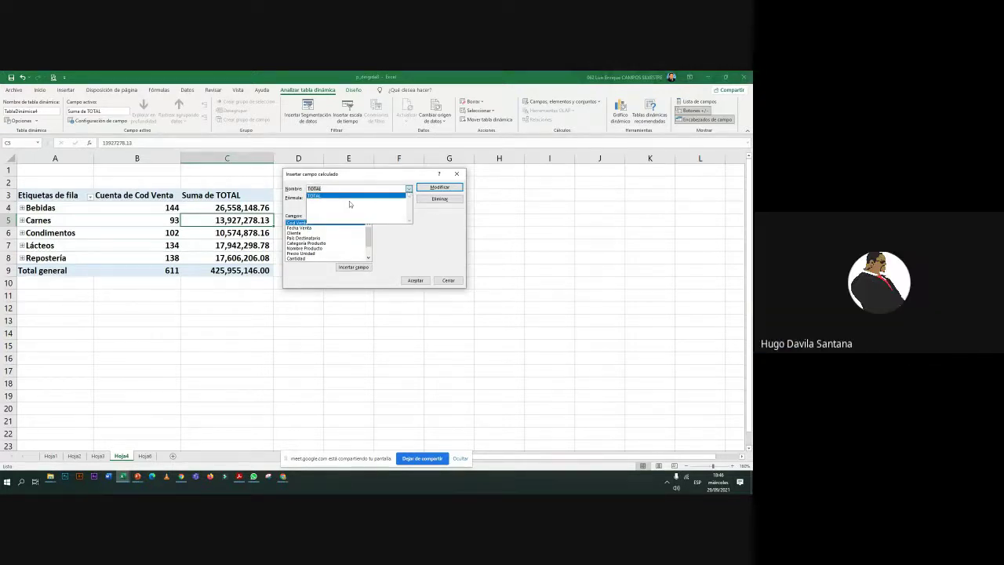
left_click(447, 280)
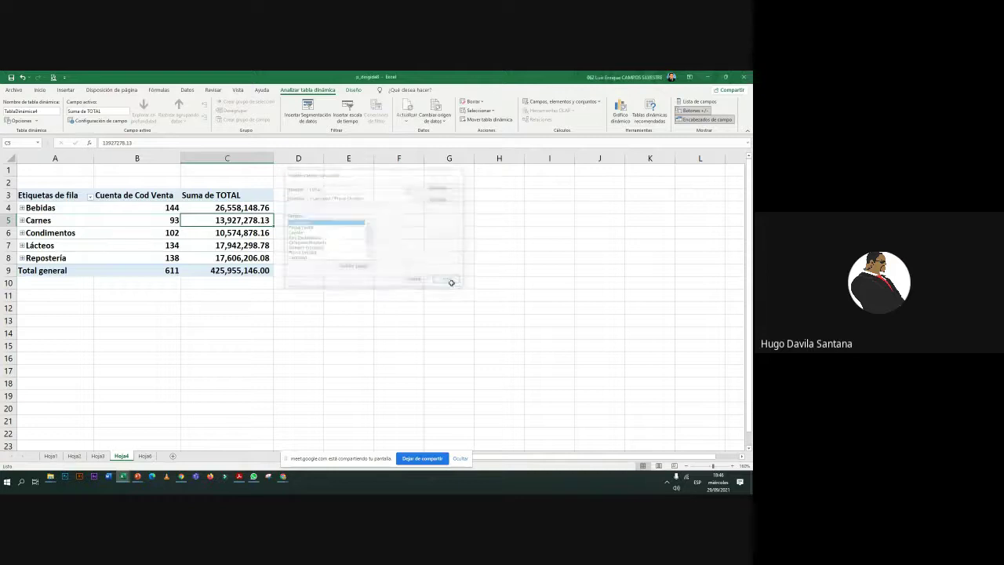
left_click(563, 101)
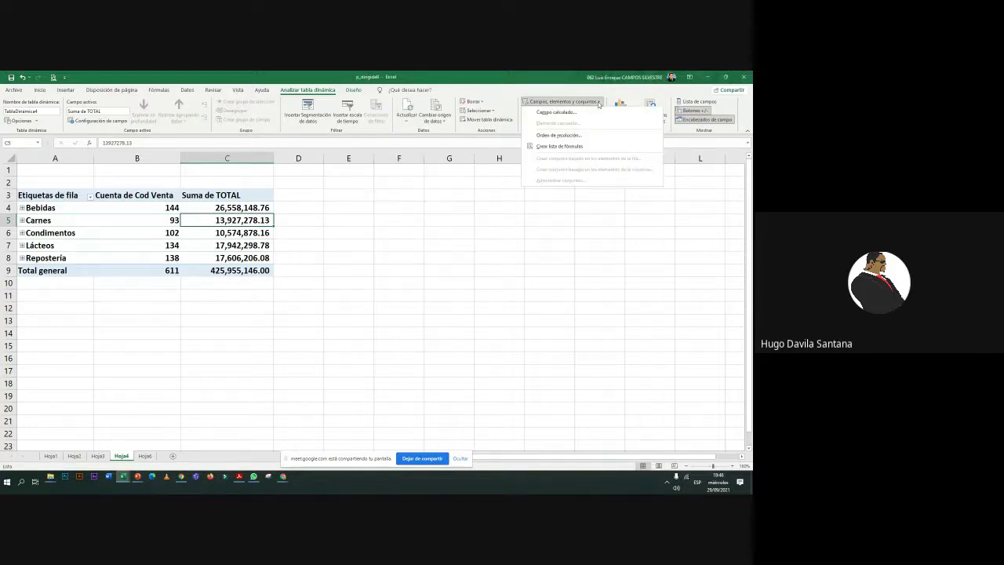
left_click(541, 116)
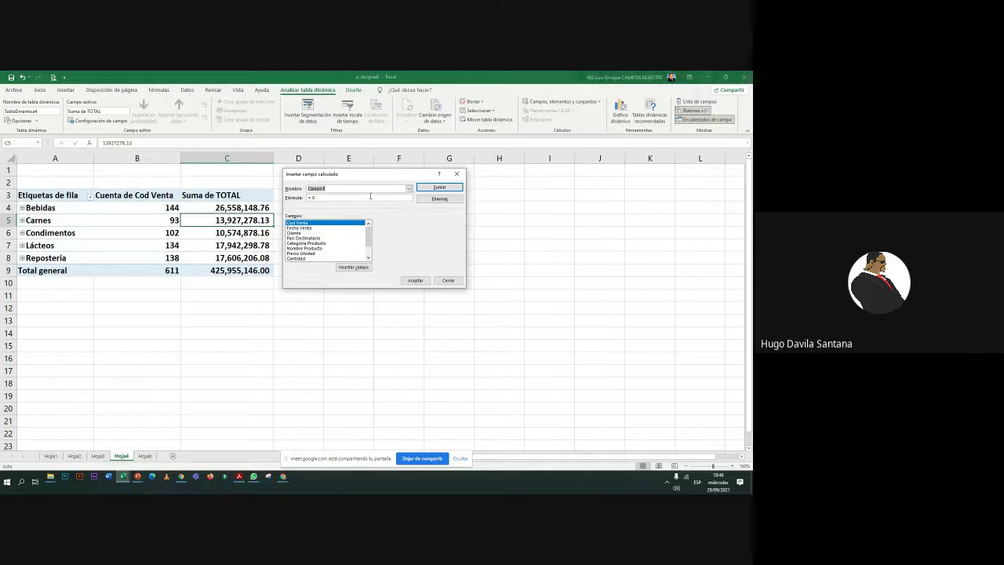
left_click(336, 189)
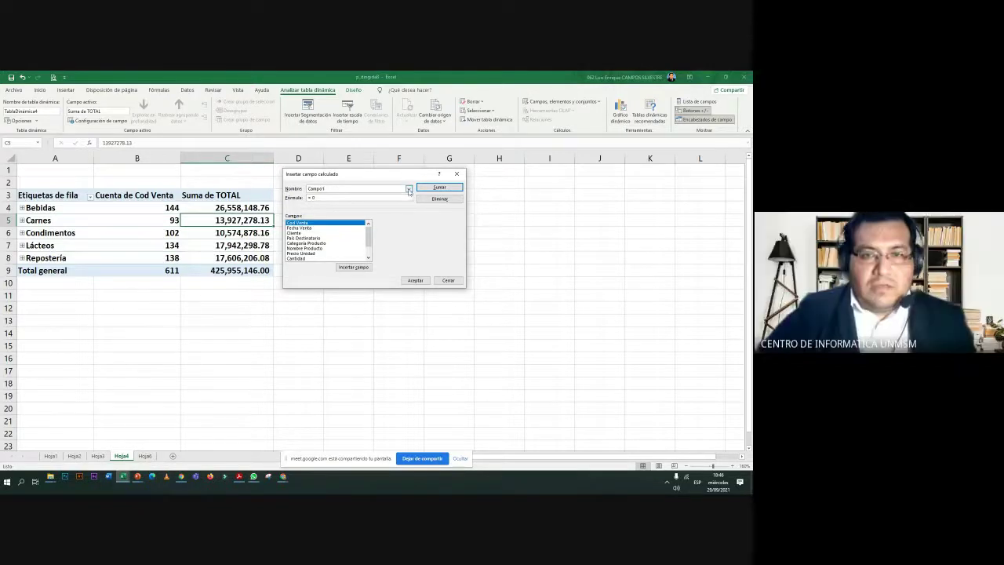
left_click(409, 189)
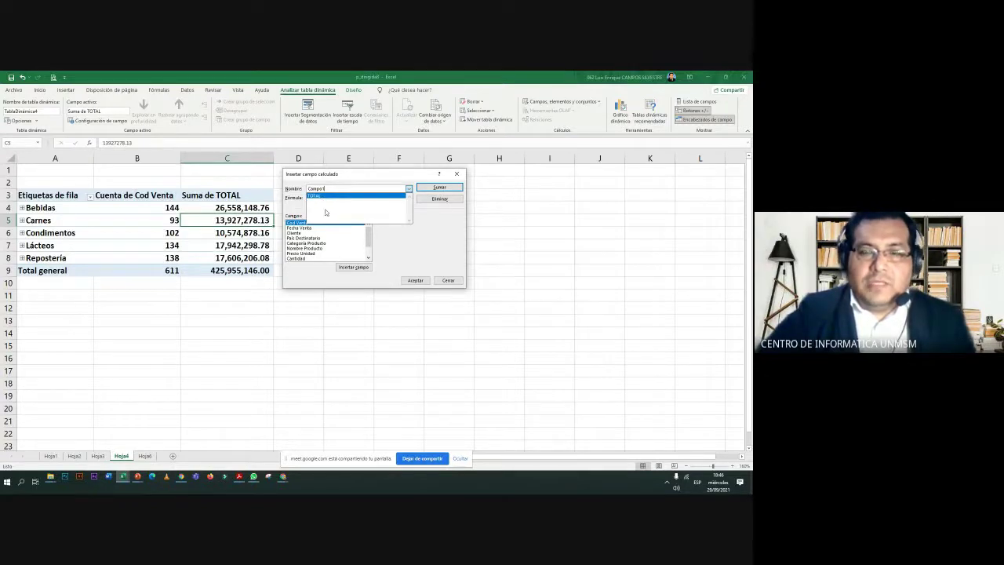
left_click(426, 219)
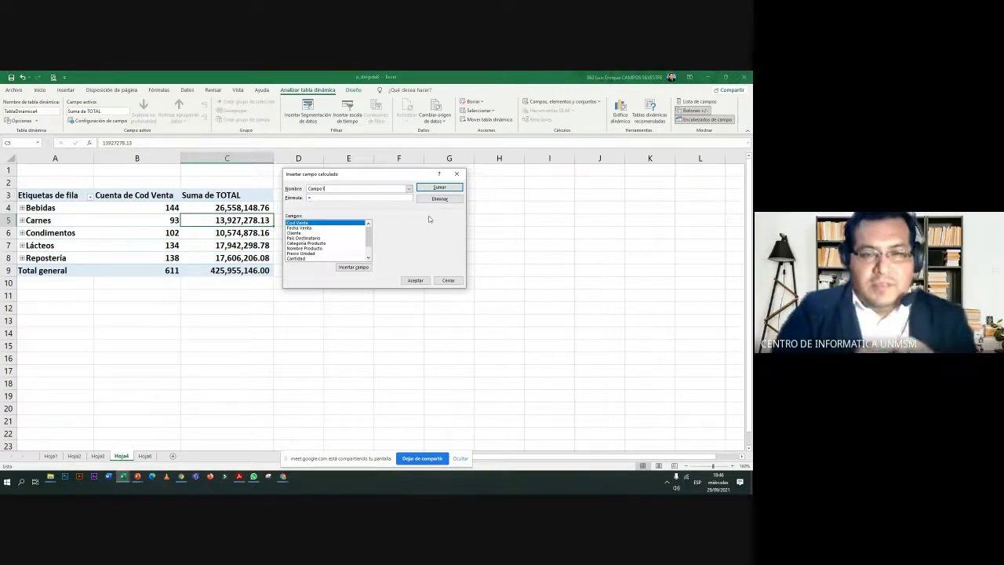
key("alt+Tab")
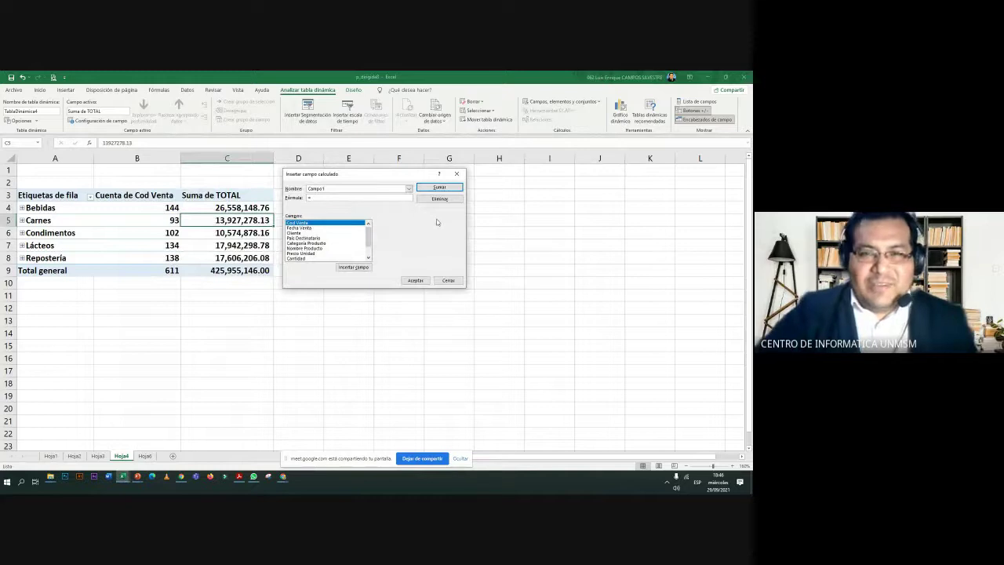
left_click(441, 282)
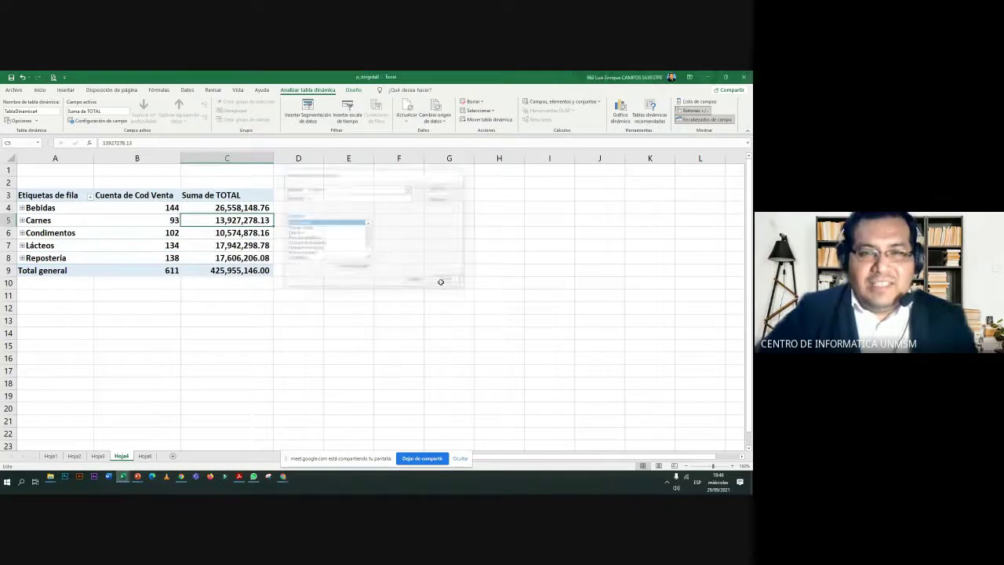
Switch to the other Excel window and select the Carnes Crédito value 1801 in Hoja3 cell B10.
left_click(259, 248)
key("alt+Tab")
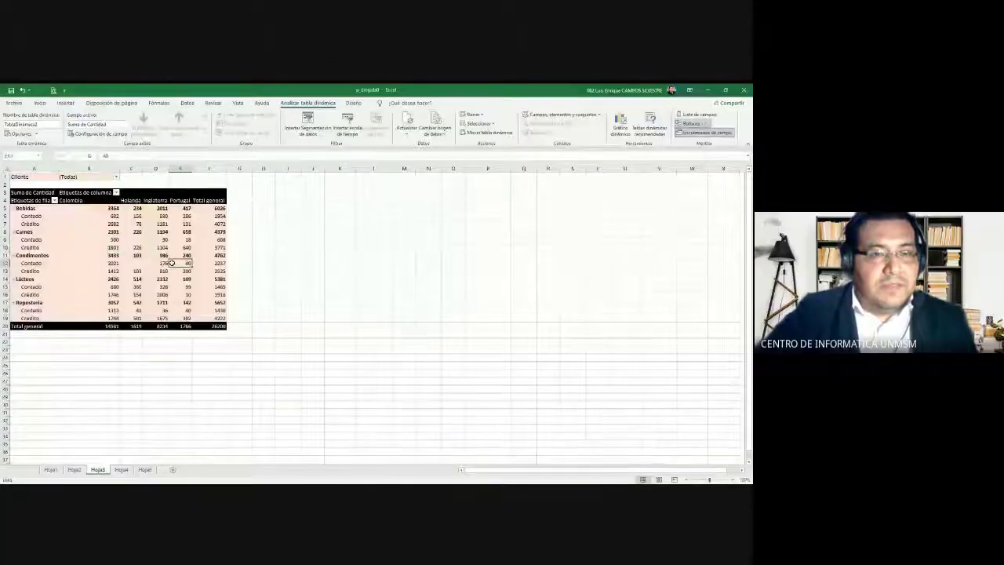
left_click(98, 247)
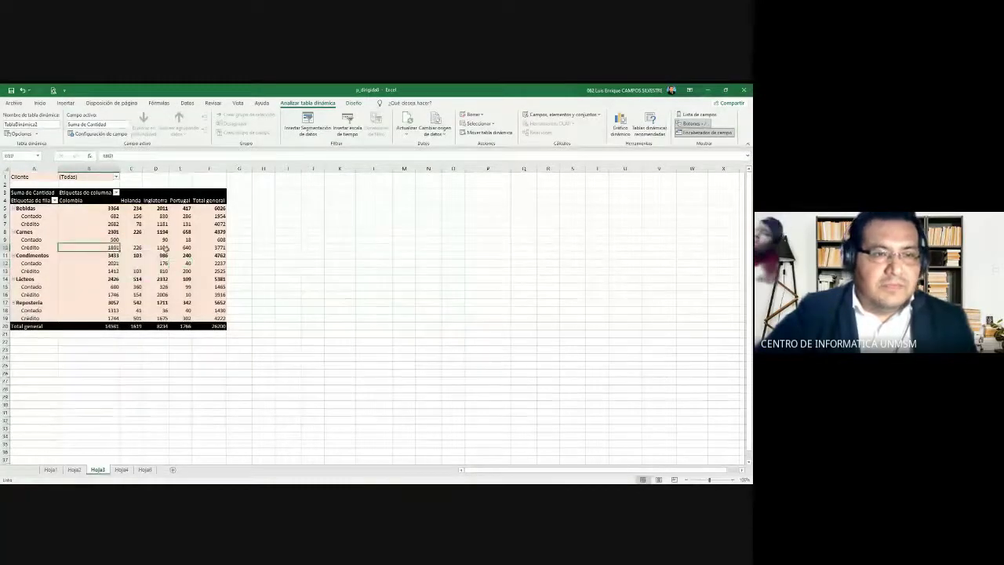
mouse_move(174, 239)
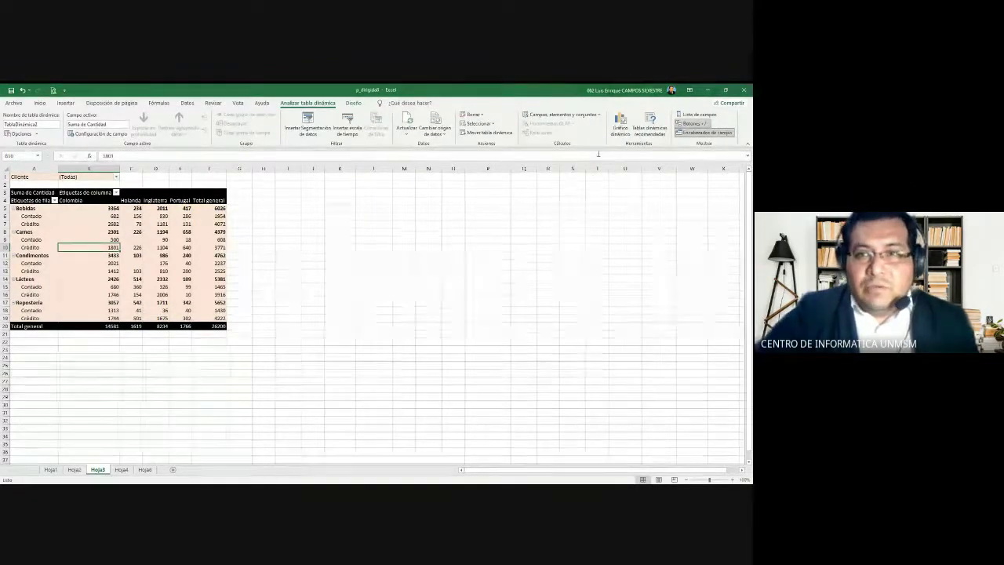
Dismiss the Fields, Items & Sets menu and return to the Hoja4 pivot.
left_click(599, 116)
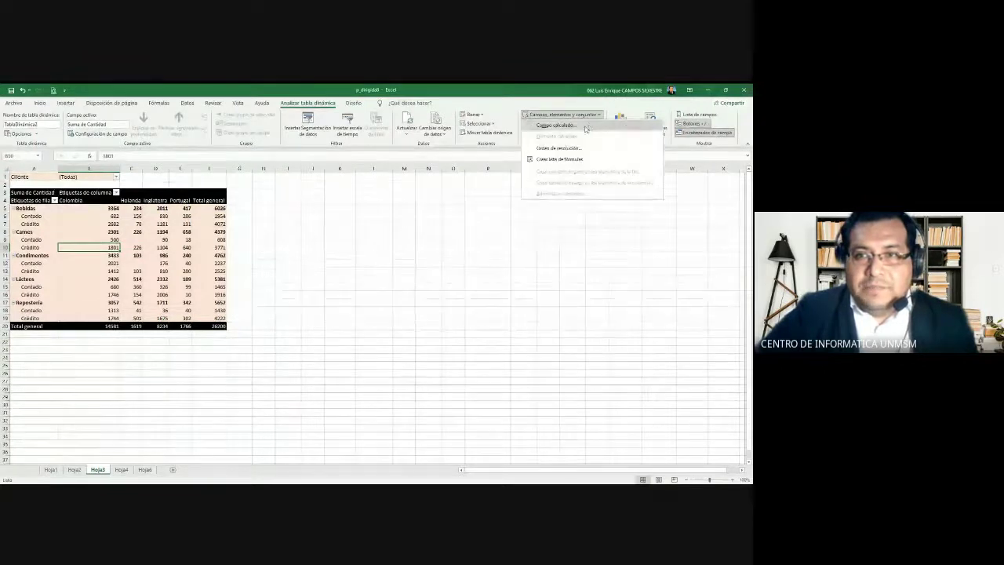
left_click(588, 115)
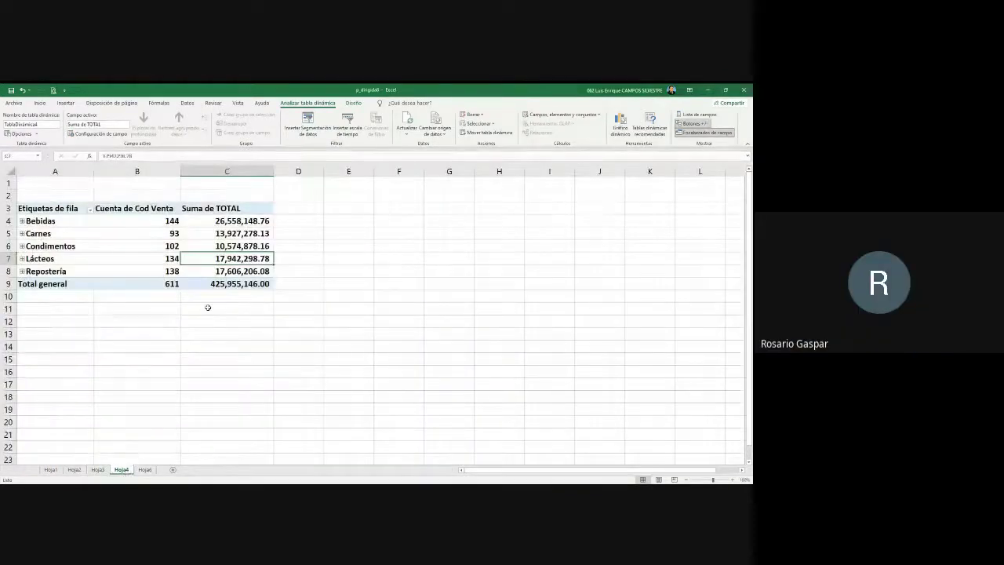
Select a Hoja4 pivot value cell and reopen the Fields, Items & Sets list under PivotTable Analyze.
left_click(292, 233)
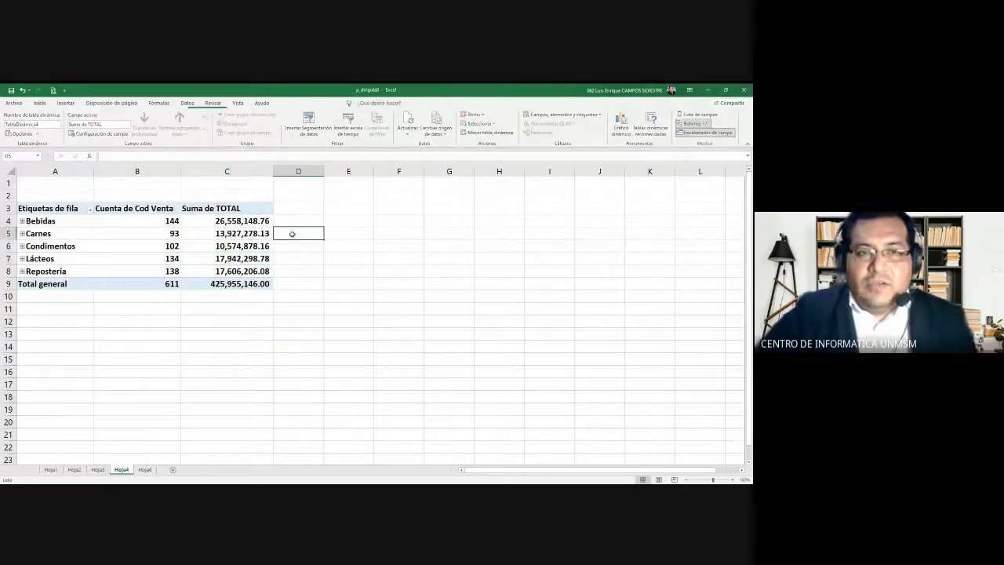
left_click(226, 171)
left_click(226, 246)
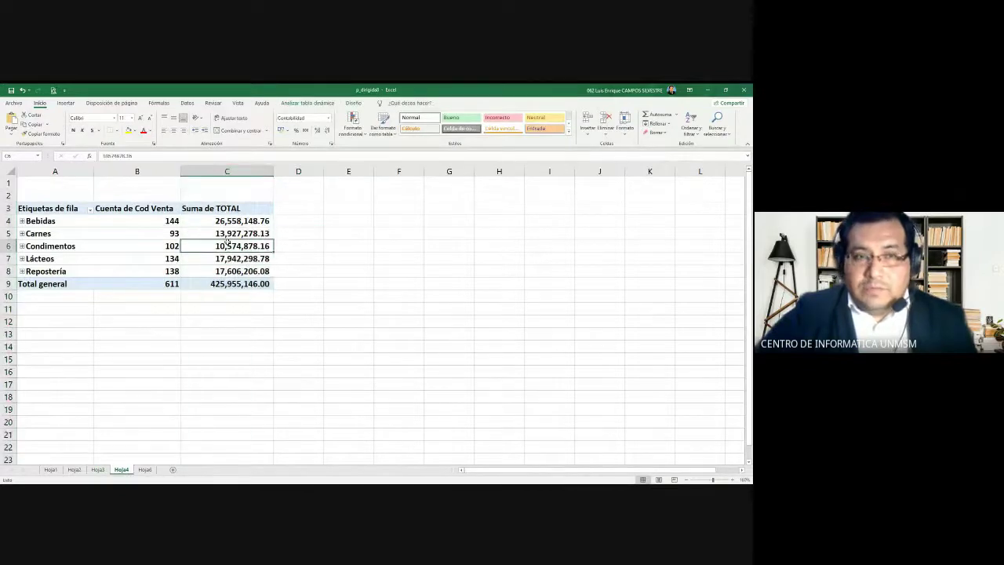
left_click(301, 103)
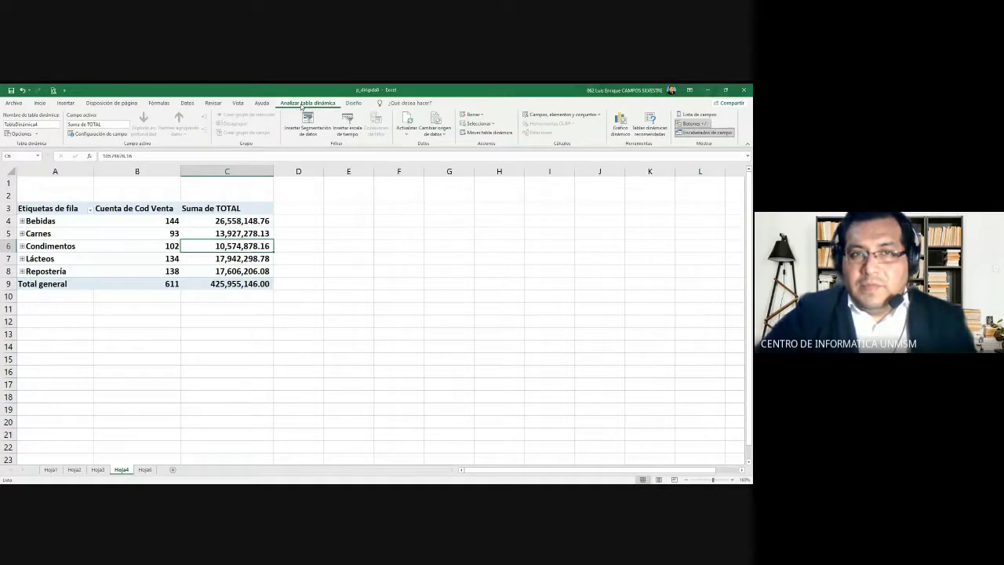
left_click(591, 116)
left_click(569, 126)
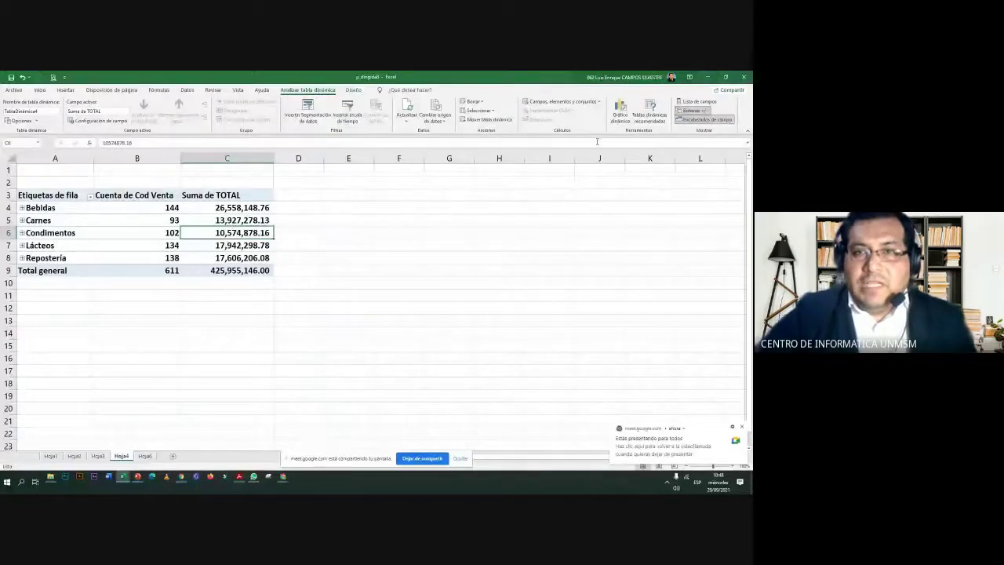
left_click(595, 102)
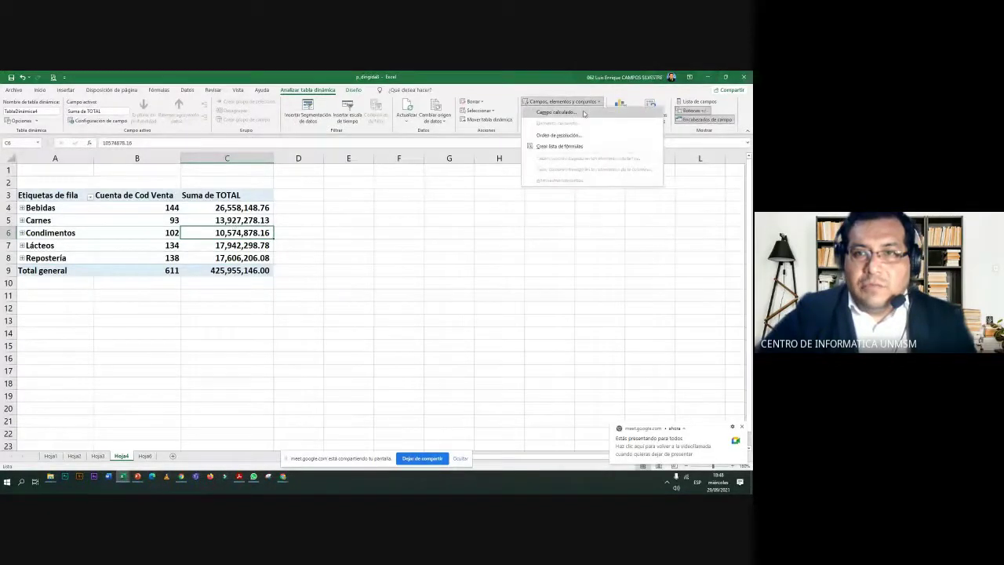
Delete the TOTAL calculated field from the Hoja4 pivot table.
left_click(556, 112)
left_click_drag(400, 185, 394, 187)
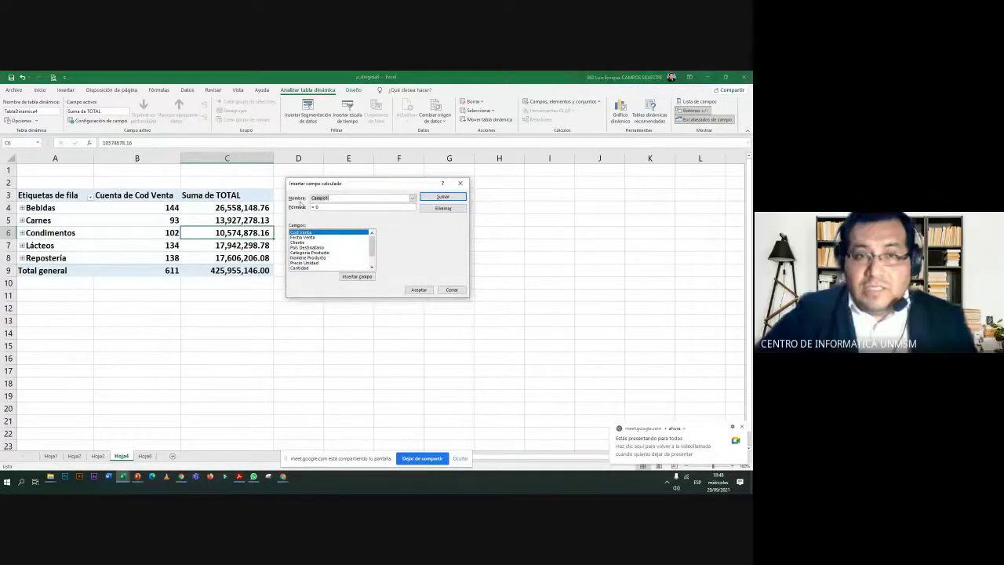
left_click(412, 199)
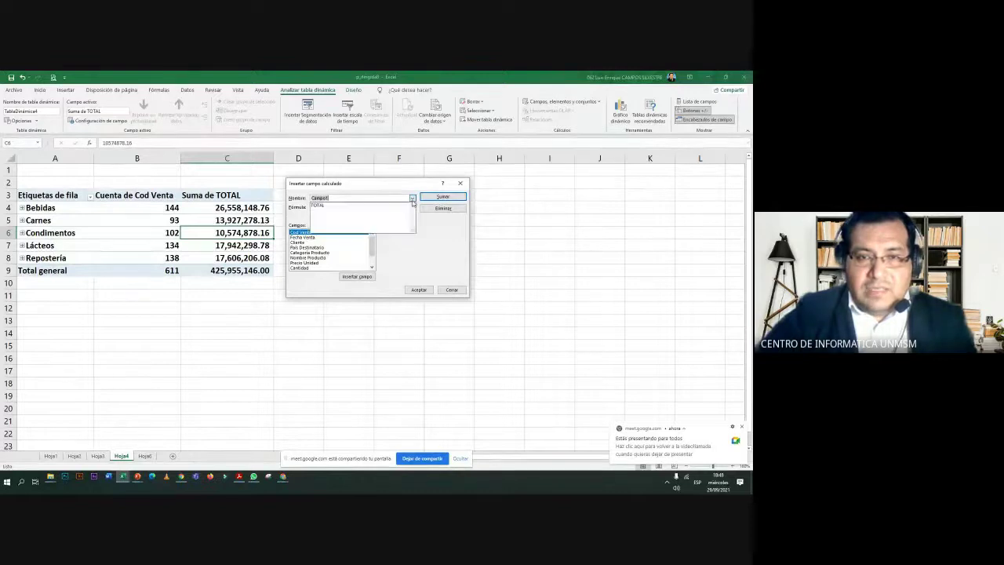
left_click(320, 205)
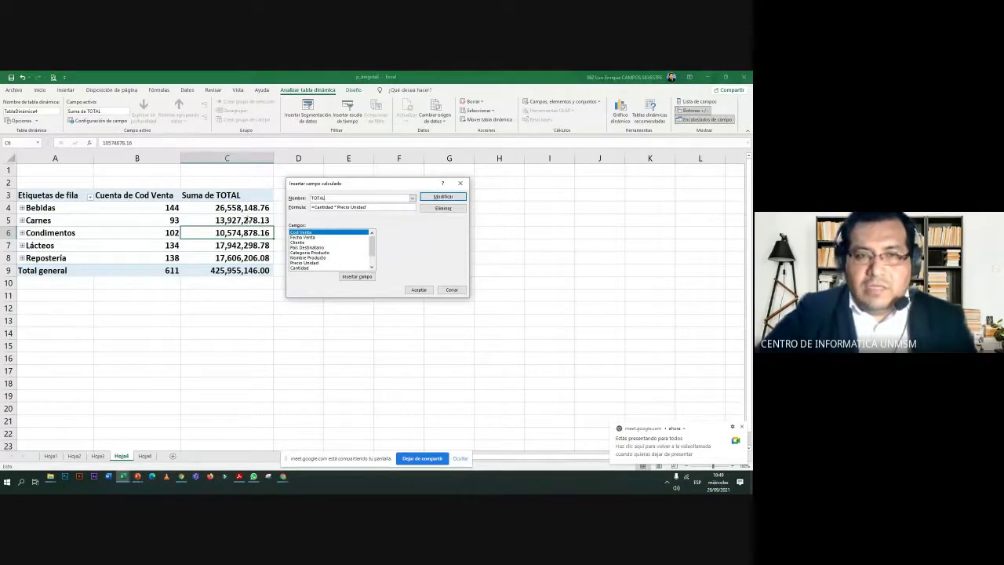
left_click(452, 210)
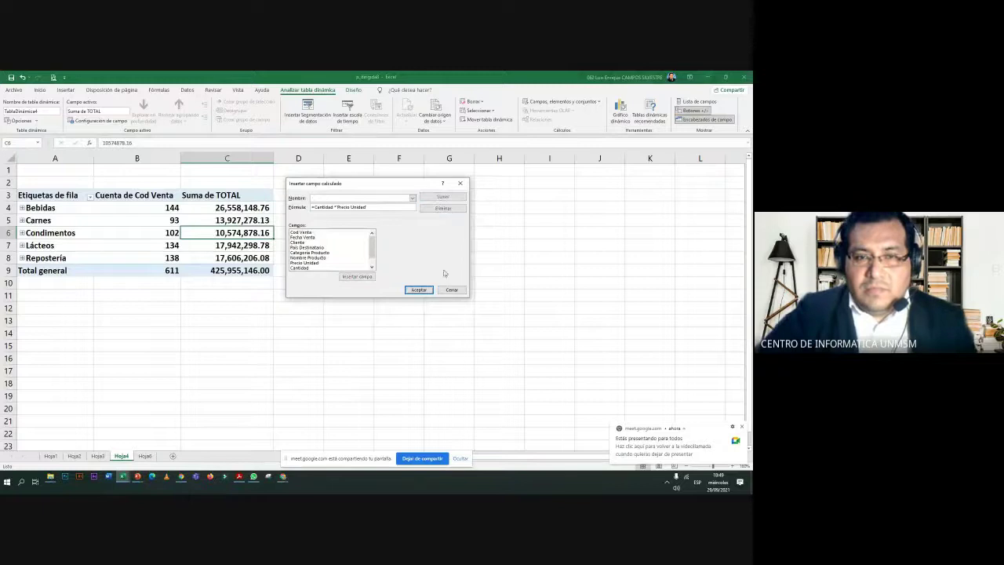
left_click(419, 289)
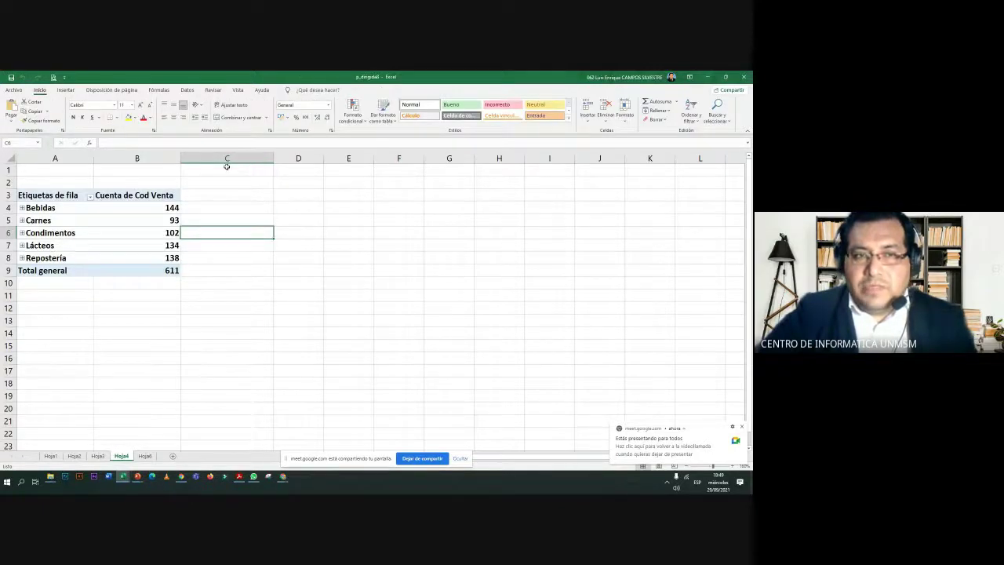
Select the empty area beside the pivot, then cells C5 and C6.
left_click_drag(227, 166, 228, 361)
left_click_drag(227, 182, 348, 332)
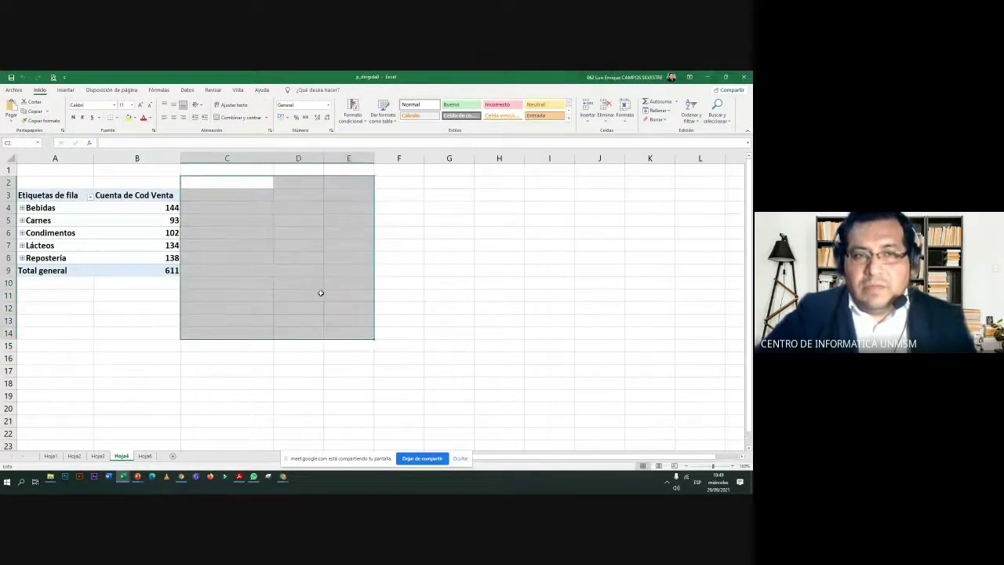
left_click_drag(230, 222, 329, 290)
left_click_drag(241, 197, 331, 264)
left_click(246, 220)
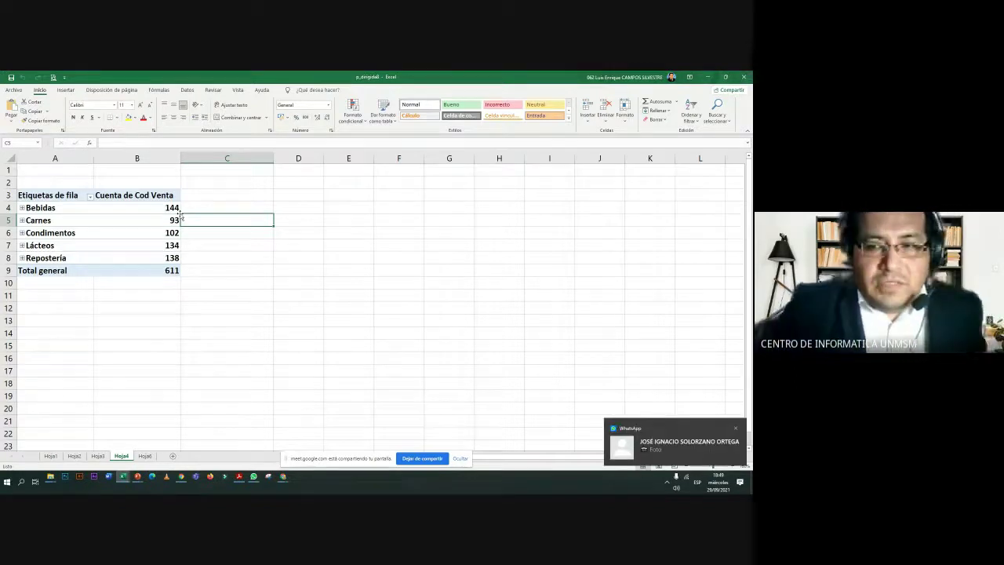
left_click(191, 232)
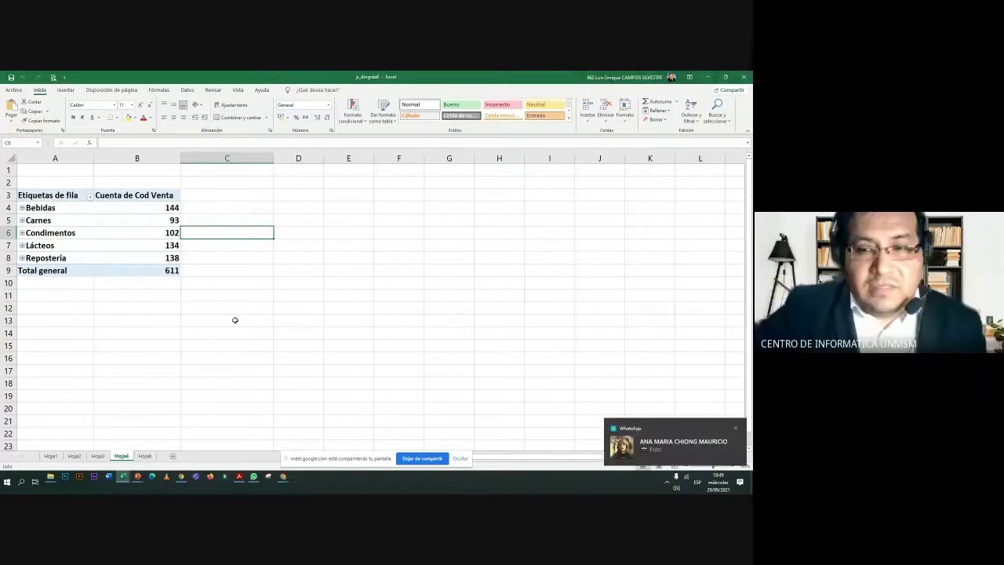
On Hoja3, select pivot cell D9 and start a new calculated field.
left_click(99, 457)
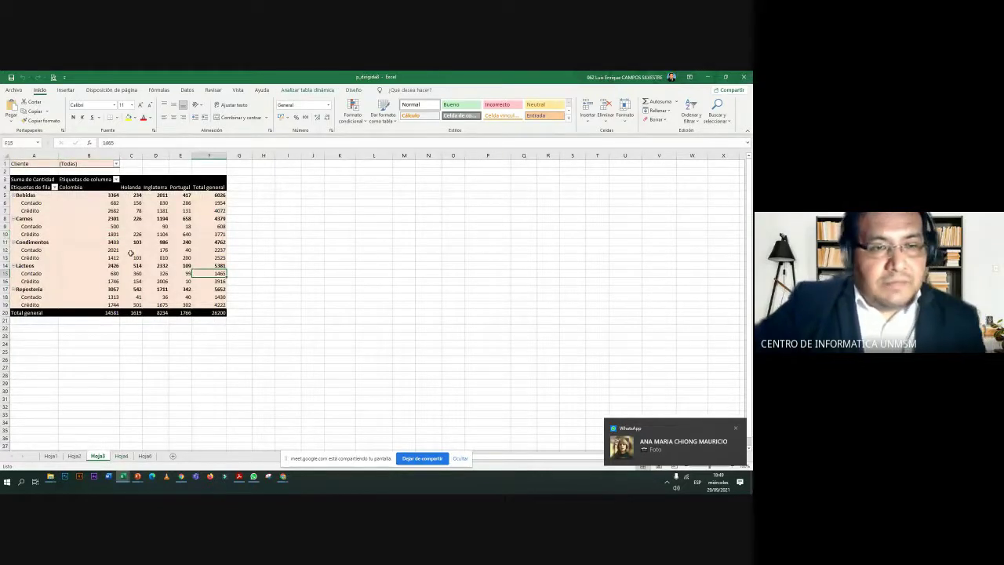
mouse_move(130, 251)
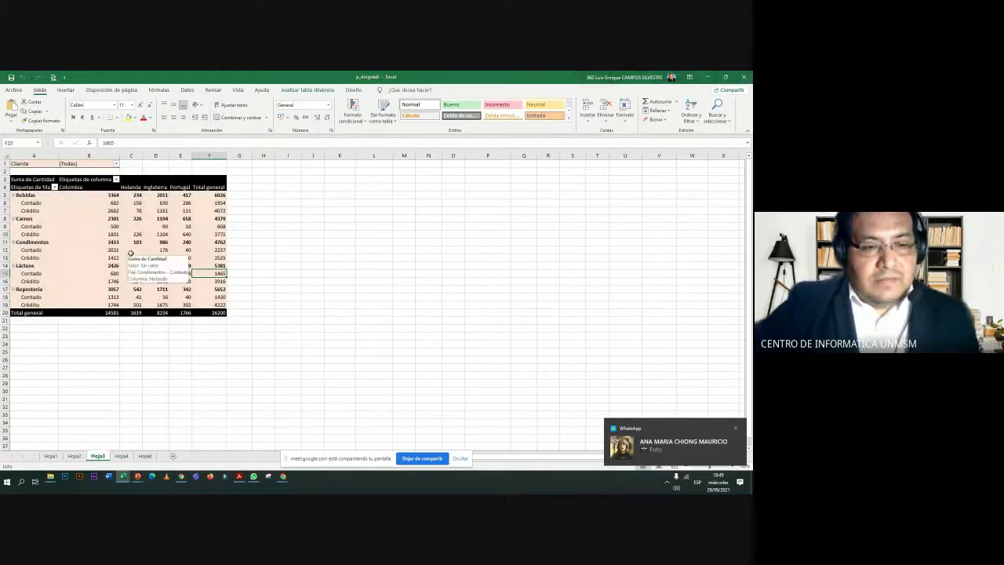
left_click(160, 226)
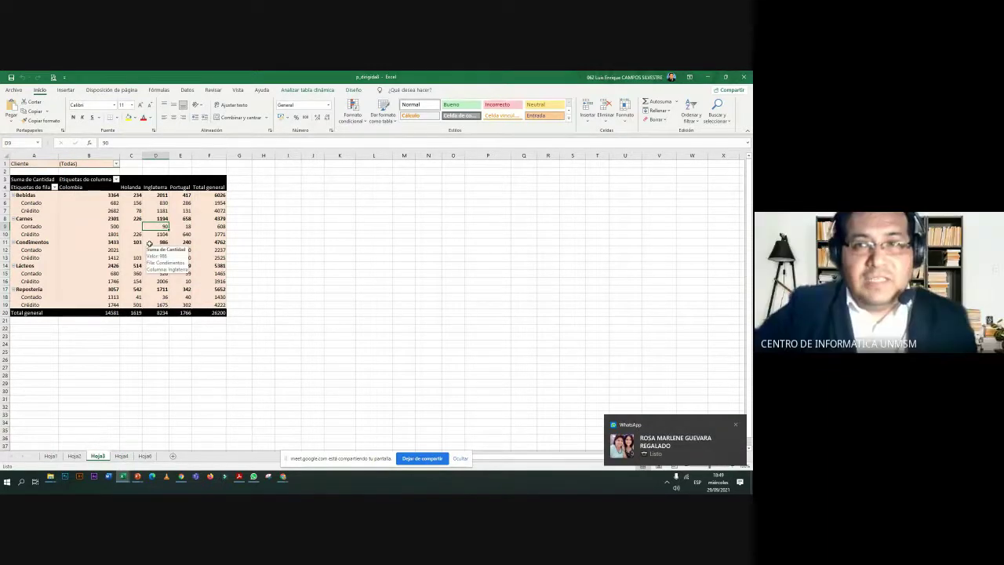
left_click(308, 90)
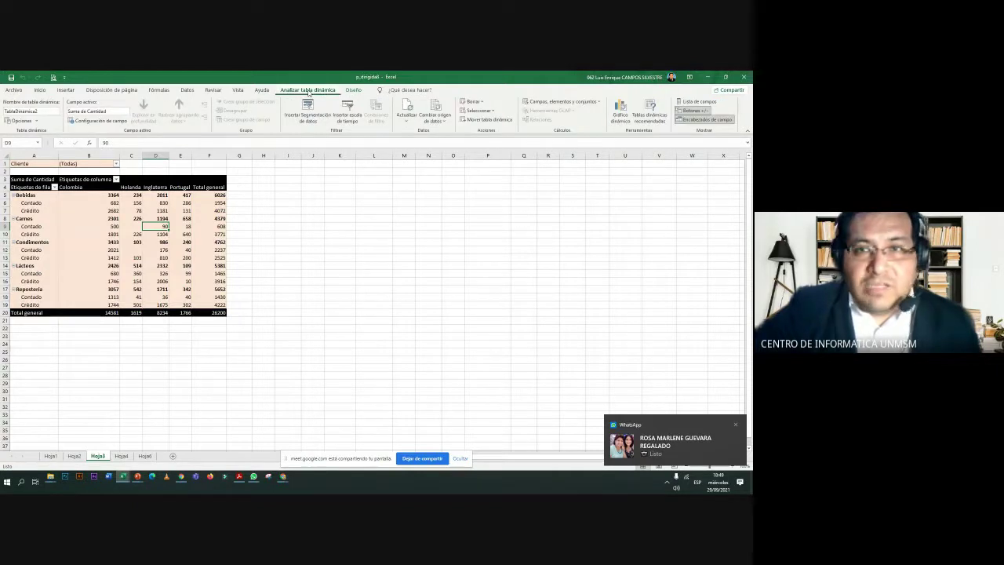
left_click(561, 101)
left_click(554, 113)
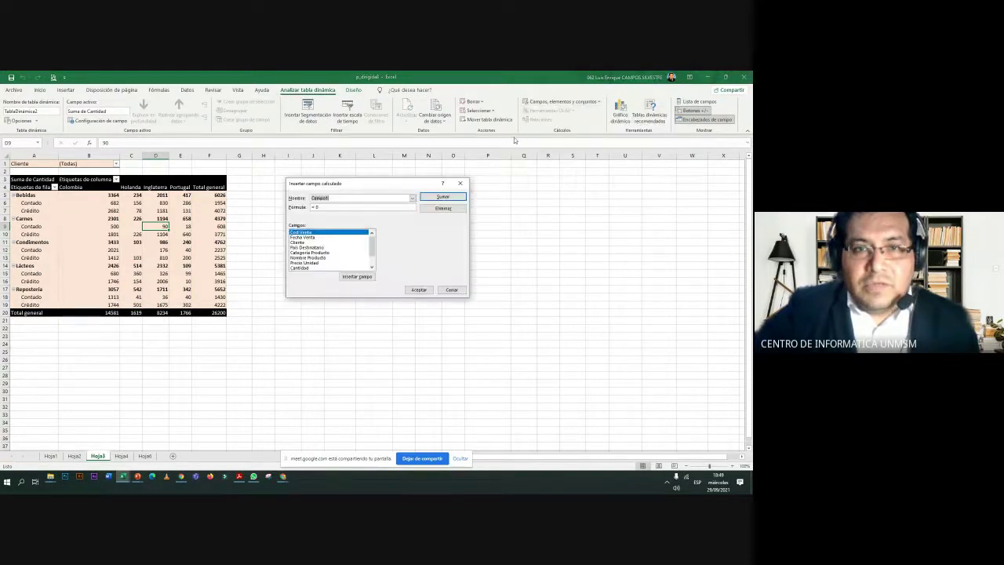
Name the field CANTIDAD ACUMULADA with formula =Cantidad+100 and add it to the pivot.
left_click_drag(375, 186, 354, 183)
left_click(381, 192)
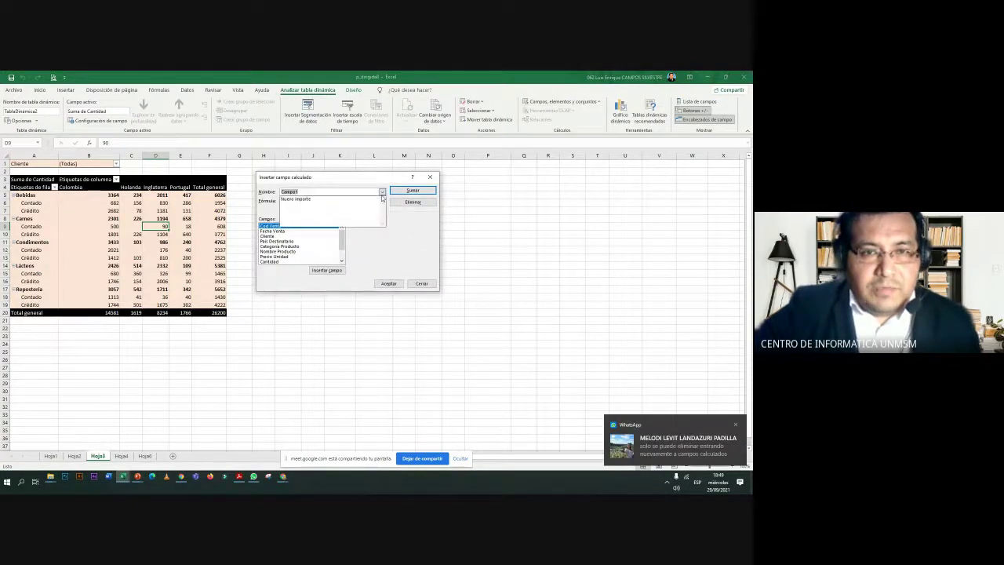
left_click(348, 192)
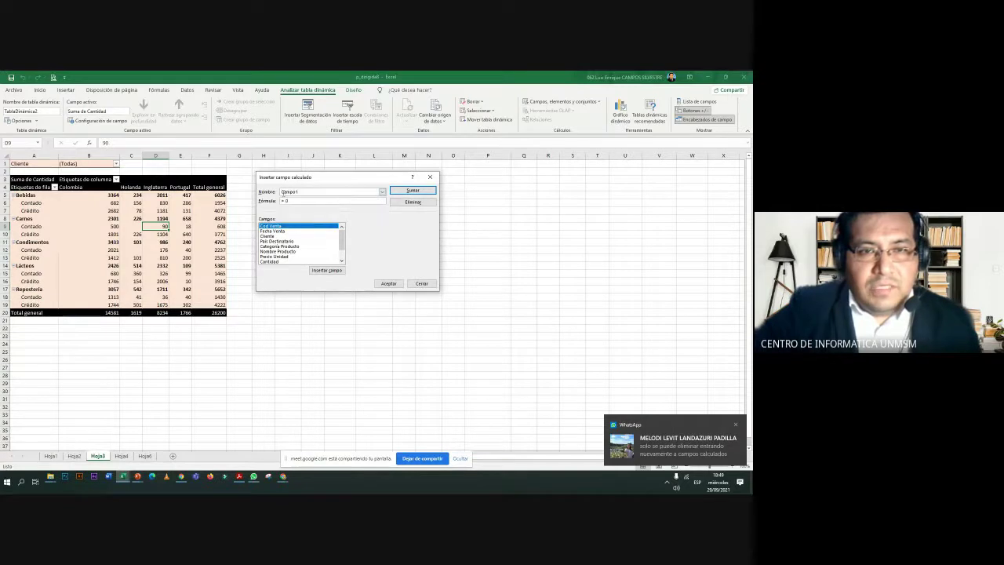
left_click_drag(321, 186, 339, 187)
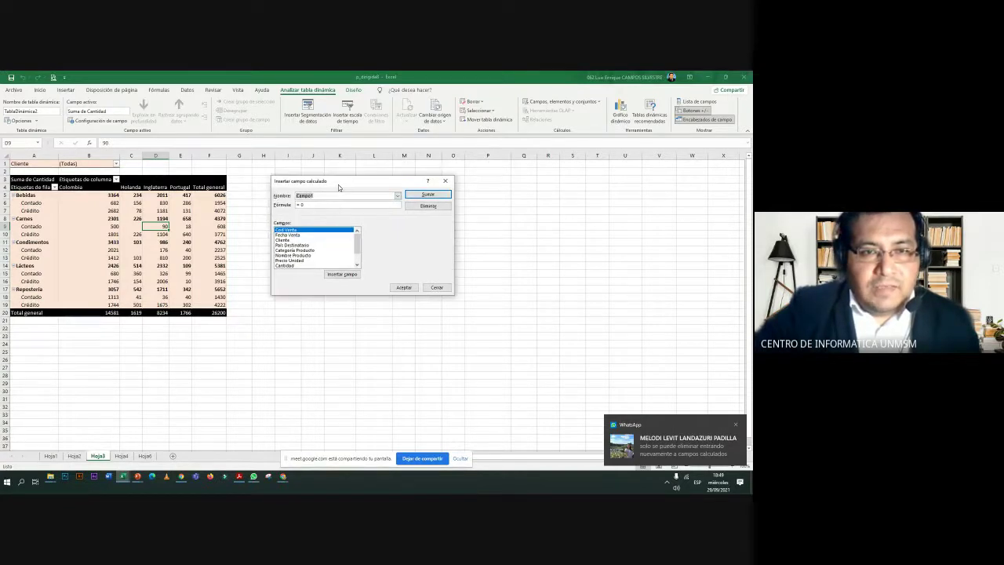
left_click_drag(358, 246, 358, 259)
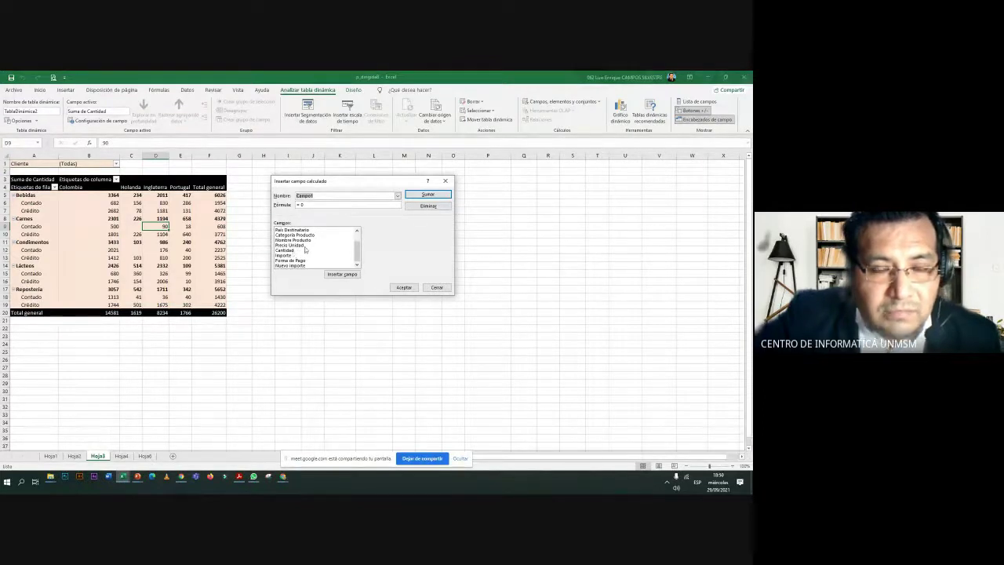
type("Ca")
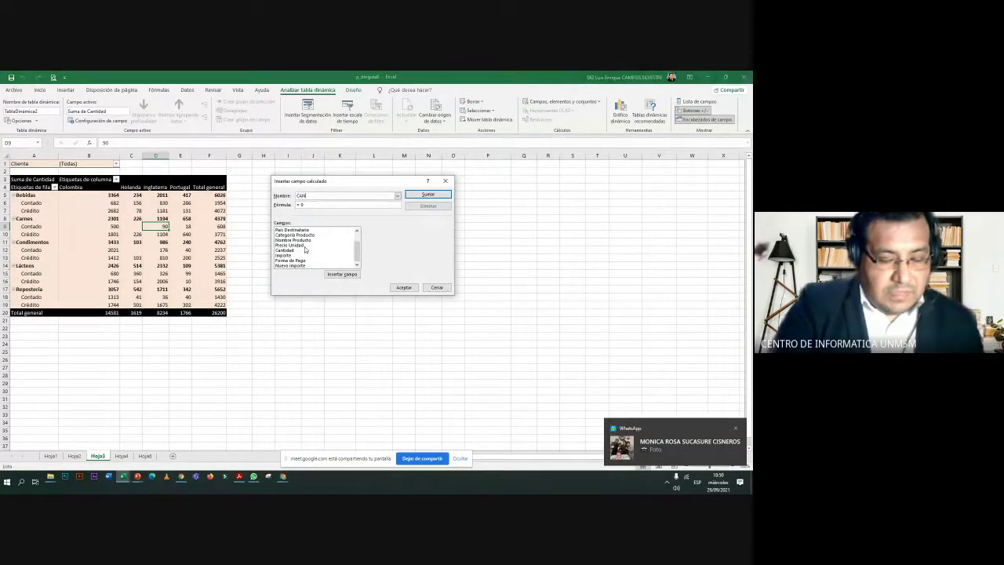
type("NTIDAD")
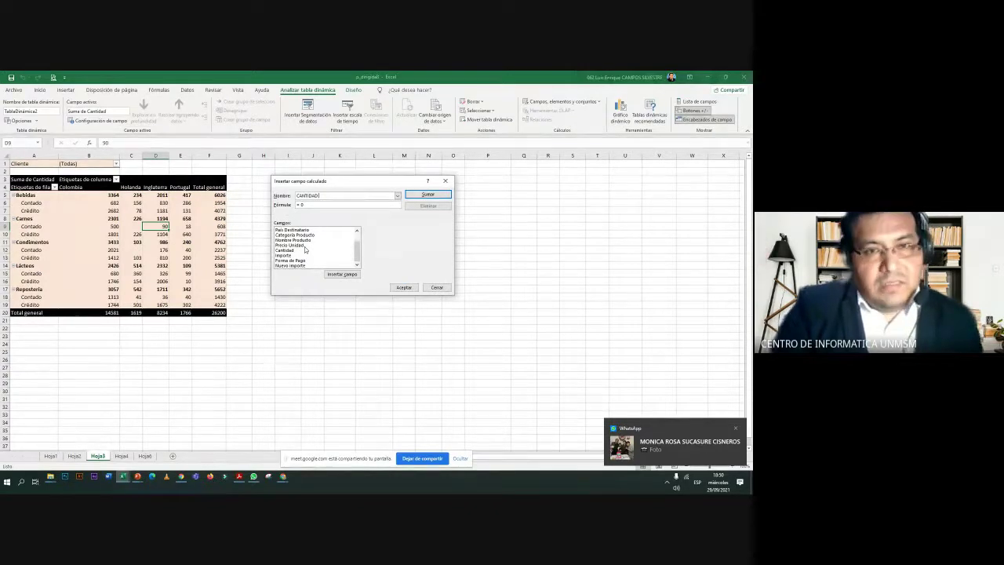
type(" ACUMULA")
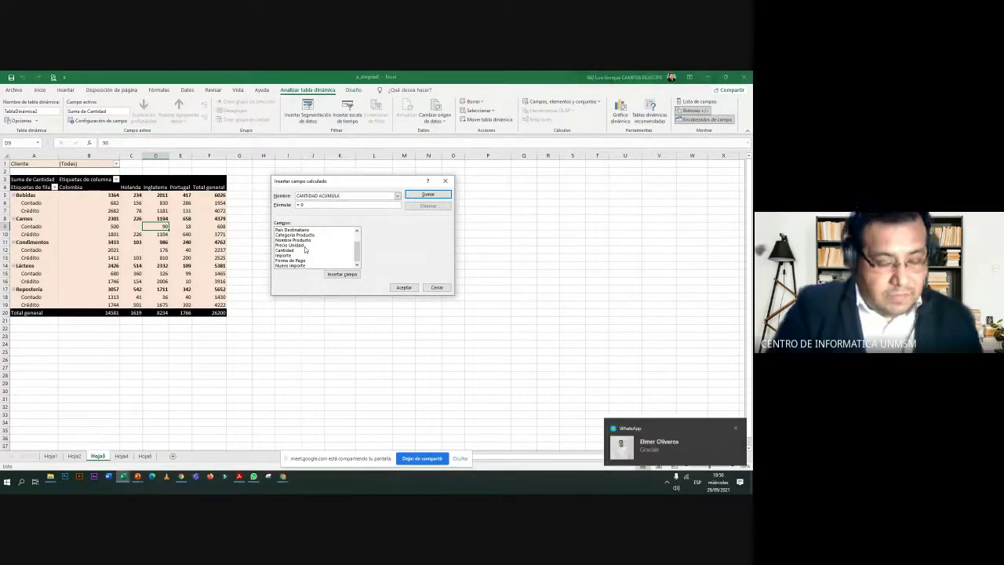
type("DA")
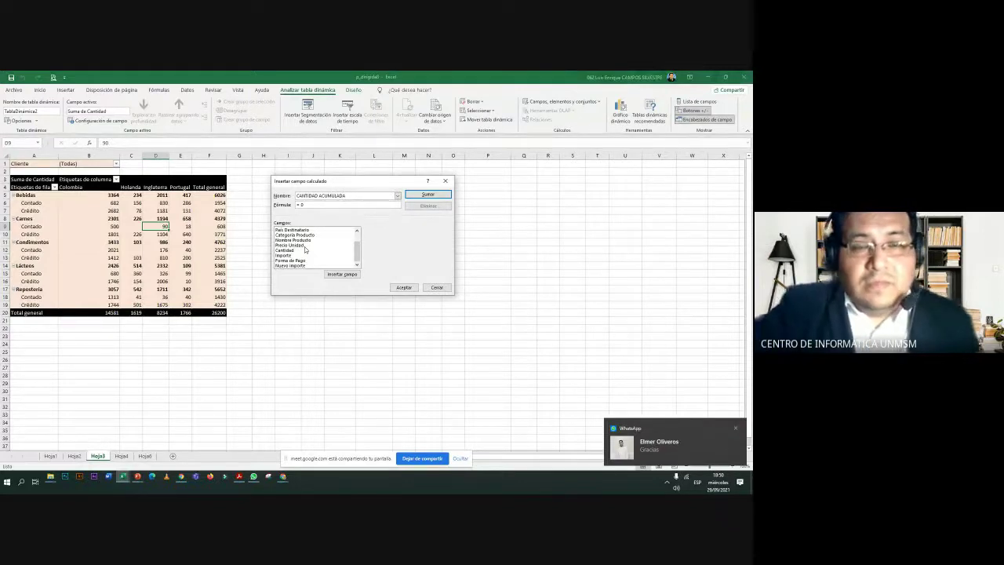
left_click_drag(323, 183, 312, 176)
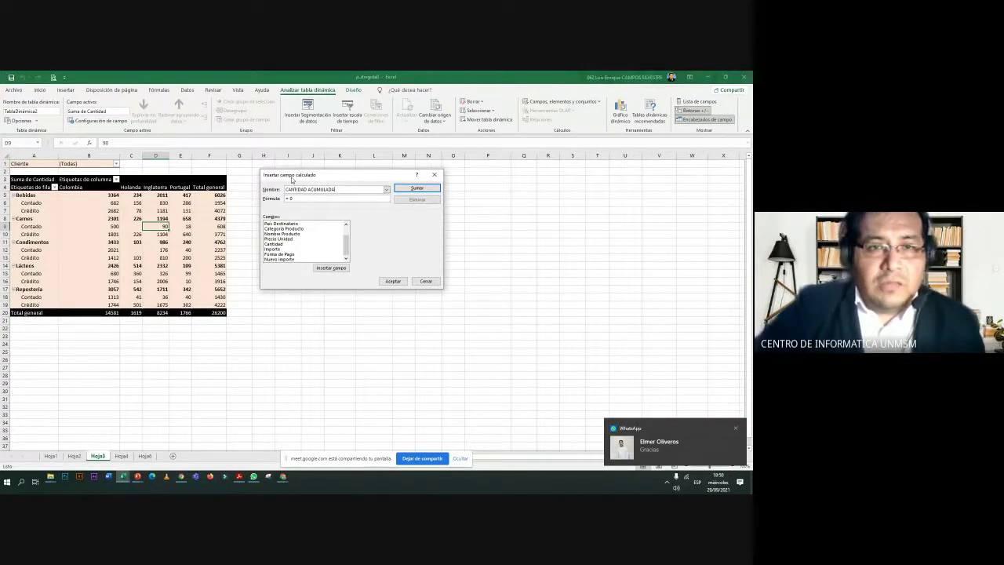
left_click(290, 244)
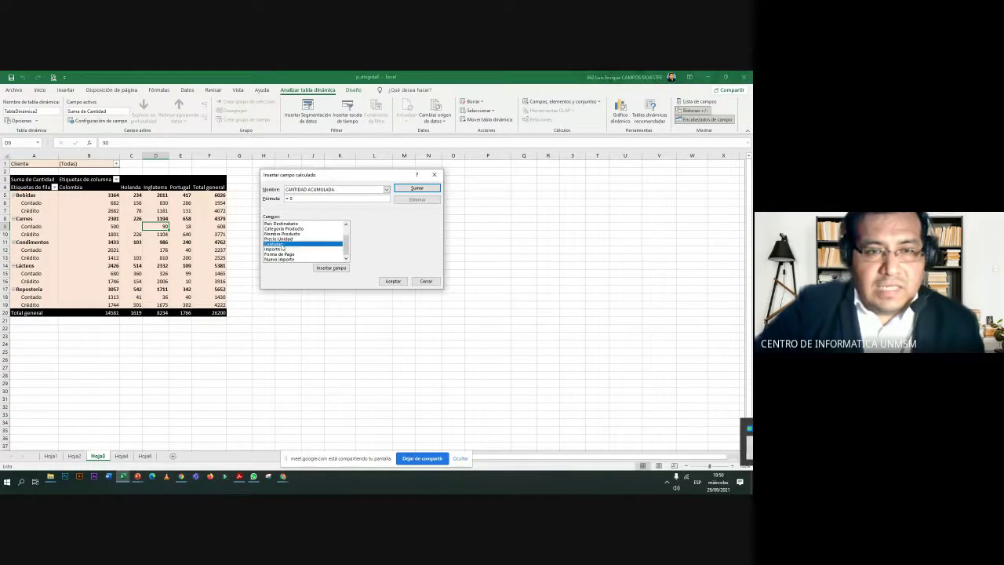
left_click(323, 268)
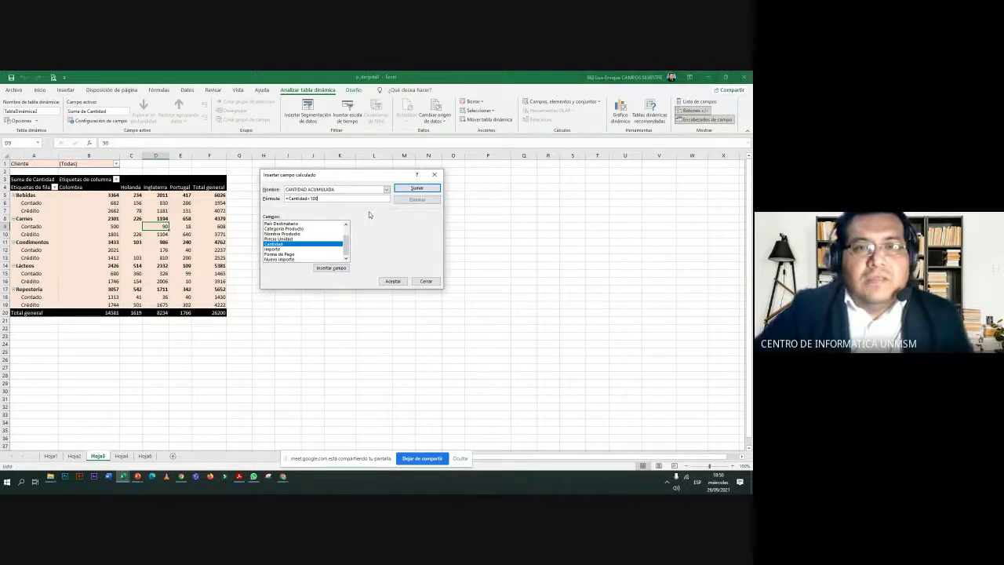
left_click(391, 281)
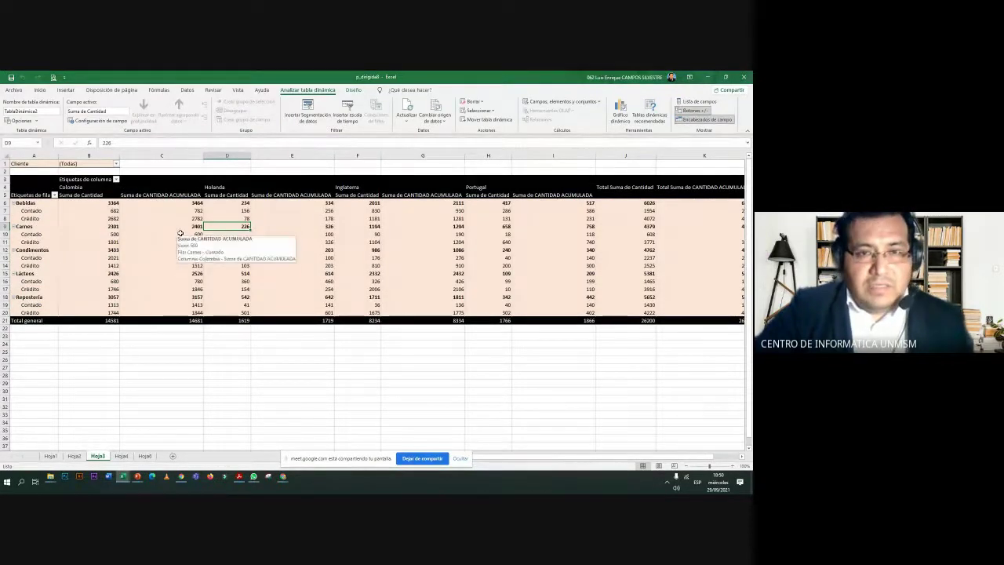
Select a Hoja3 pivot value cell and show the PivotTable field list.
scroll(178, 234, "down", 1)
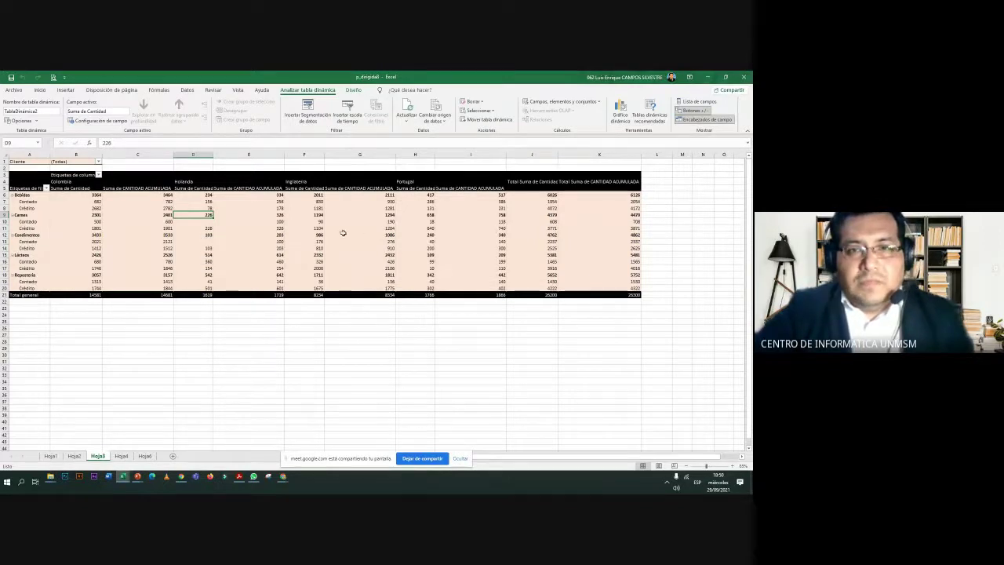
left_click(136, 214)
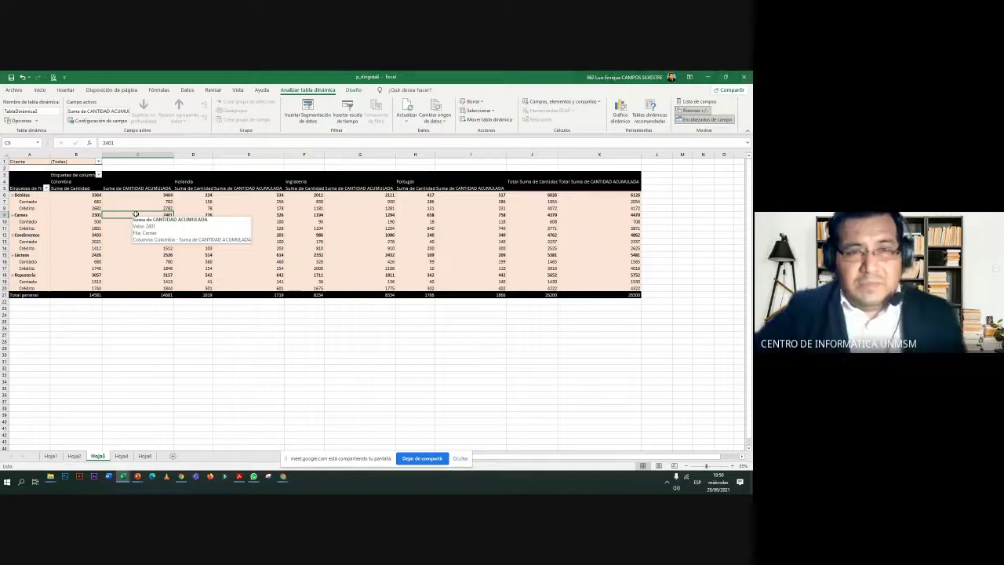
left_click(690, 102)
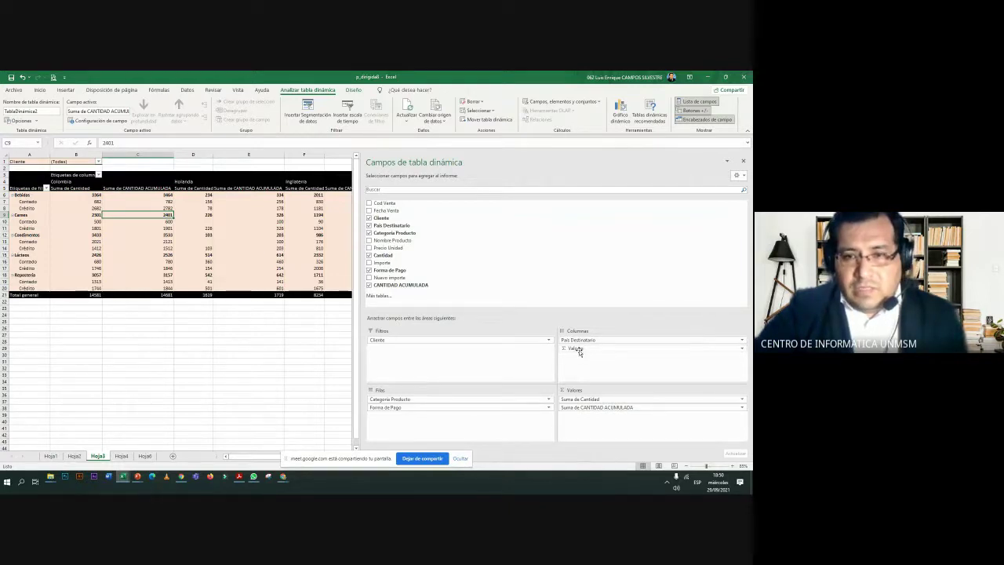
Move Valores from Columnas to Filas below Forma de Pago and close the field list.
left_click_drag(577, 350, 514, 405)
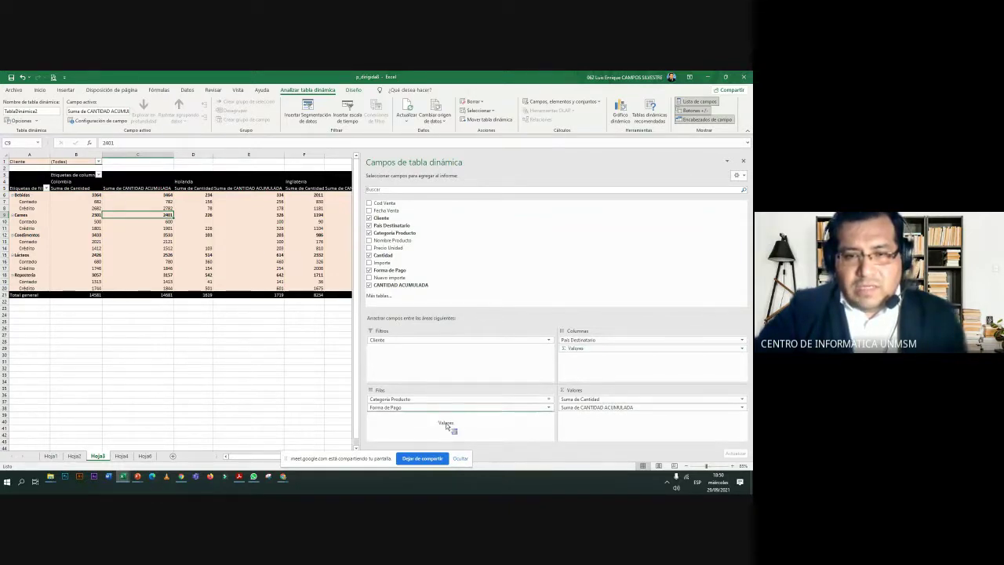
left_click_drag(513, 405, 371, 419)
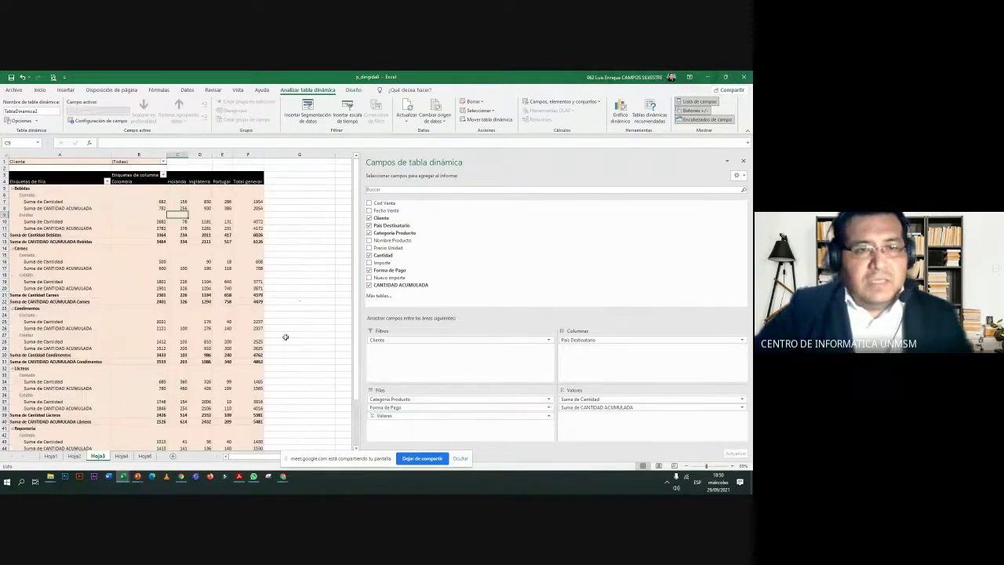
left_click(298, 301)
scroll(305, 304, "up", 2)
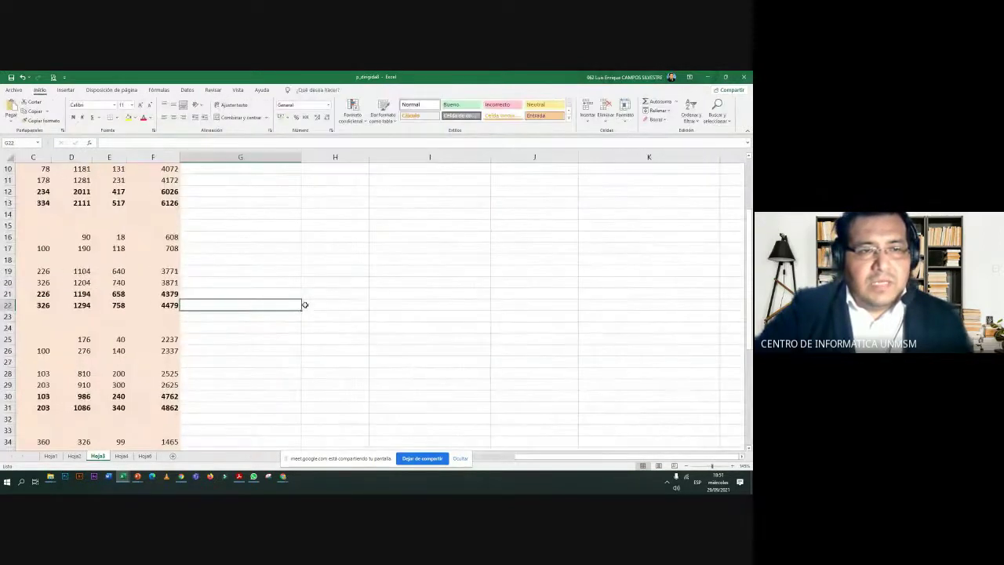
key("Home")
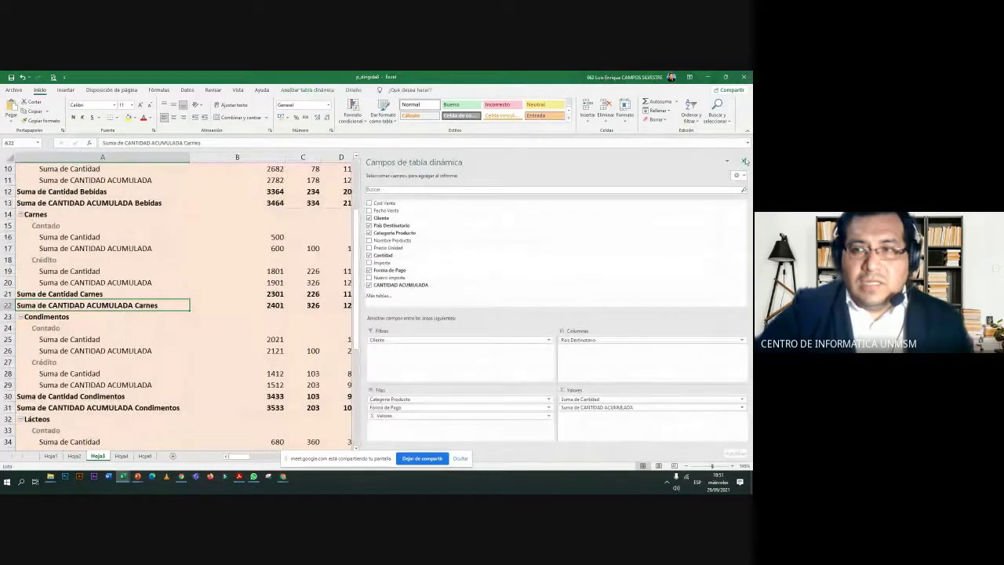
left_click(743, 160)
Check the Bebidas rows, selecting its Contado and Crédito accumulated rows and Colombia value 682.
scroll(343, 248, "up", 3)
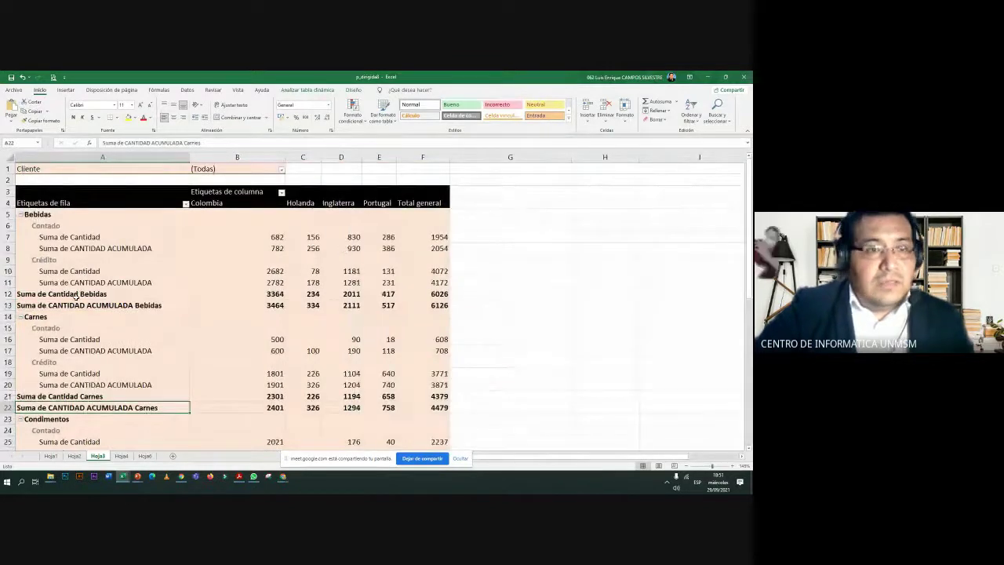
left_click(20, 214)
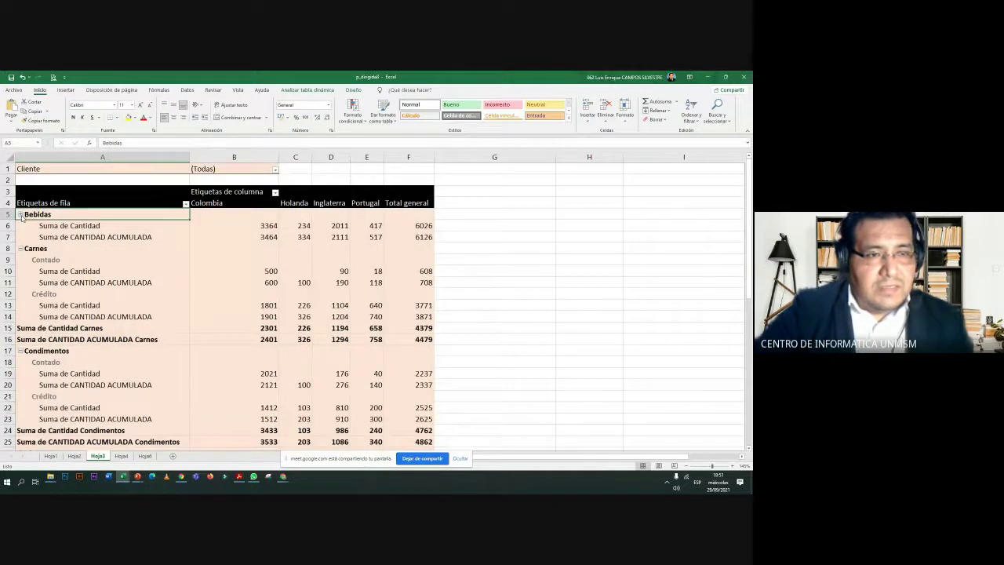
left_click(21, 214)
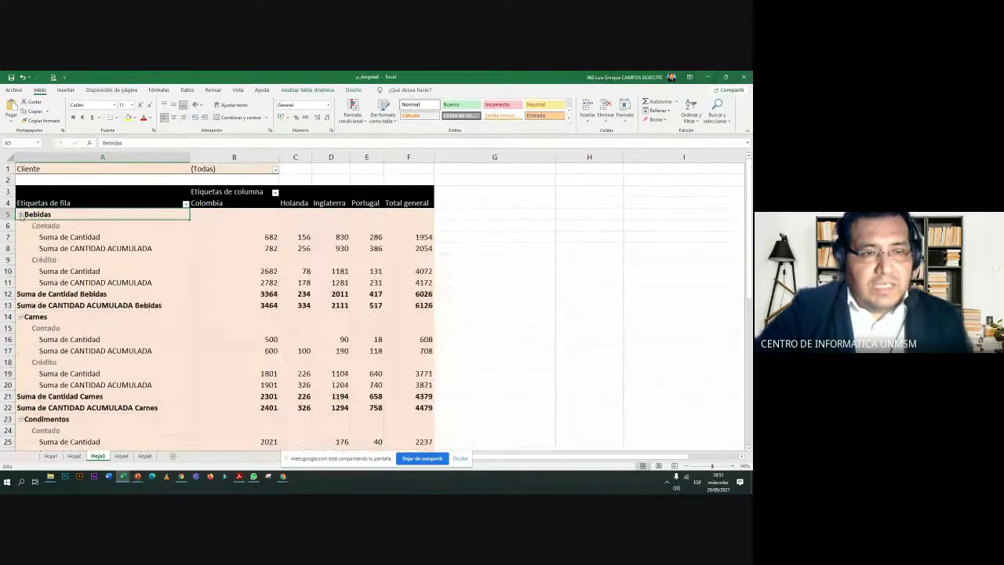
left_click(127, 239)
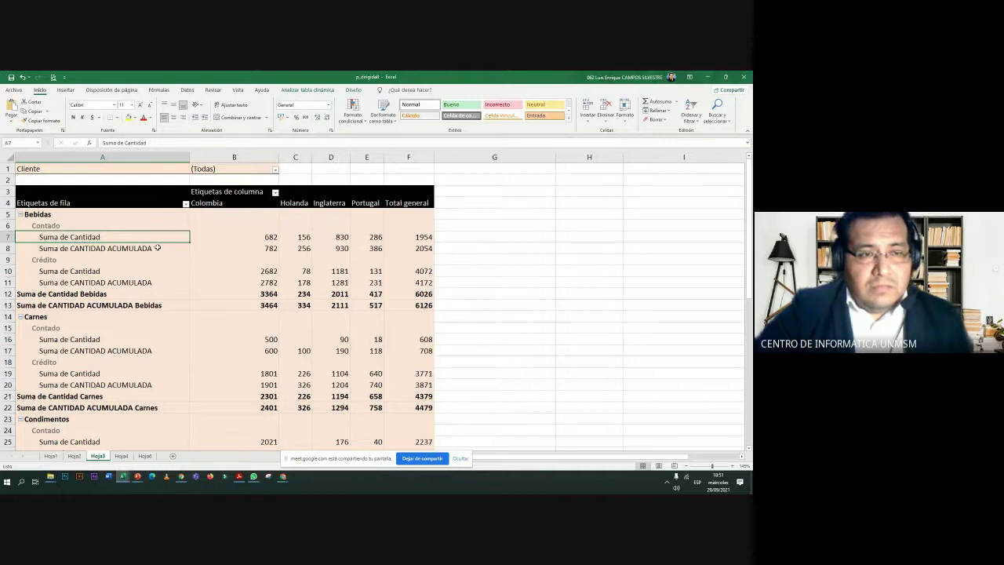
left_click_drag(158, 248, 411, 248)
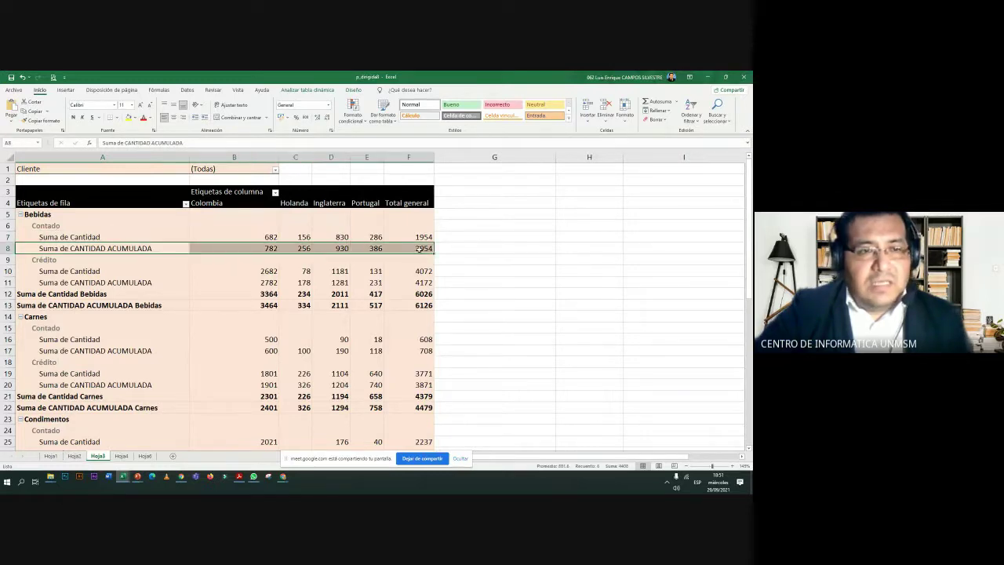
mouse_move(419, 249)
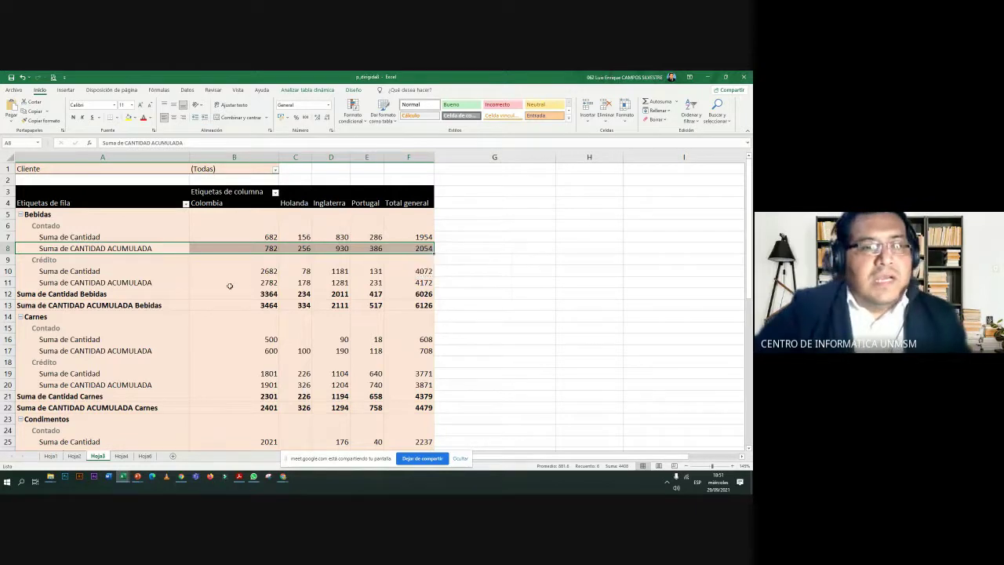
left_click_drag(183, 282, 406, 281)
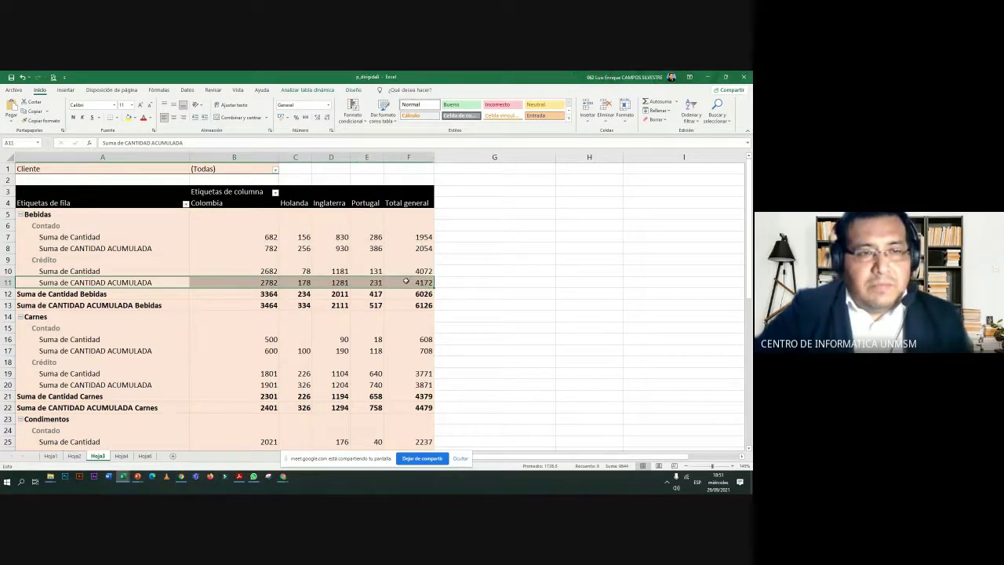
left_click(271, 237)
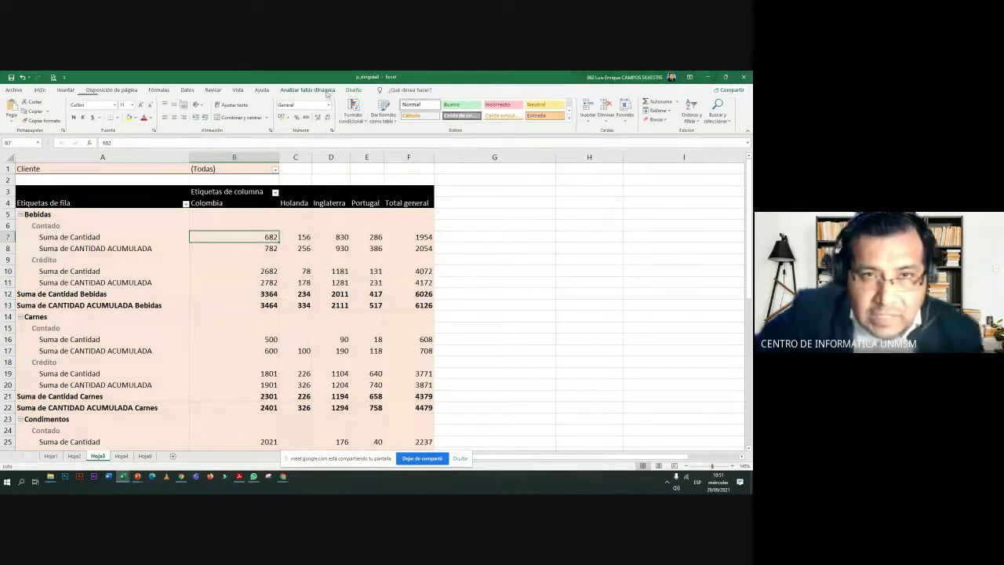
left_click(308, 89)
Show the PivotTable field list, resize its pane, and select the first CANTIDAD ACUMULADA row label.
left_click(697, 101)
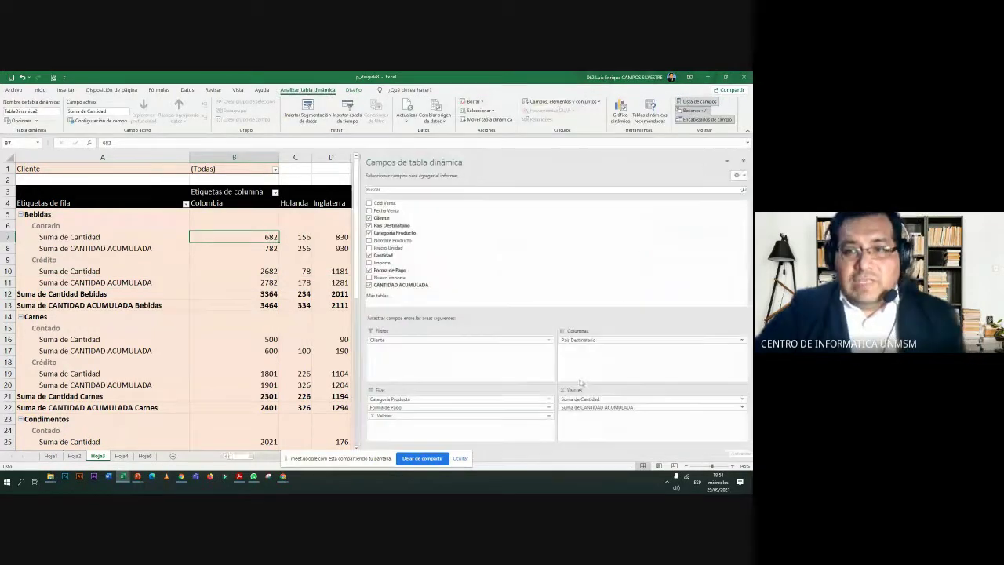
left_click_drag(420, 348, 452, 347)
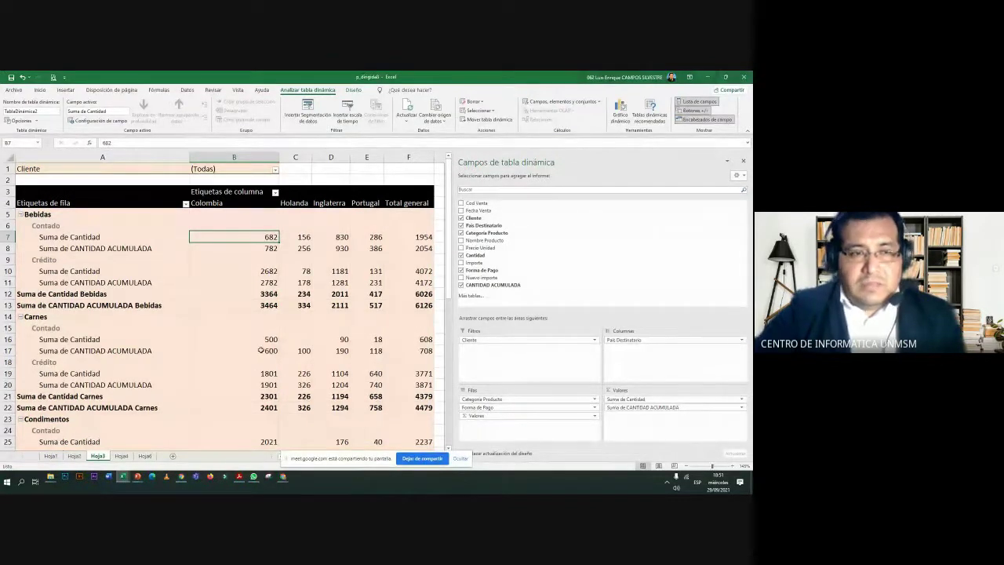
mouse_move(261, 350)
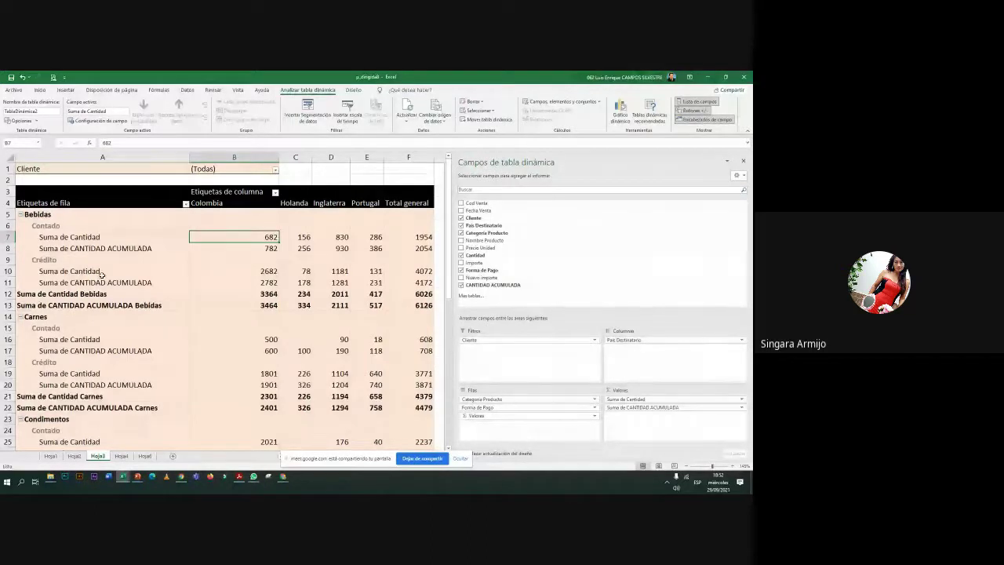
left_click(108, 250)
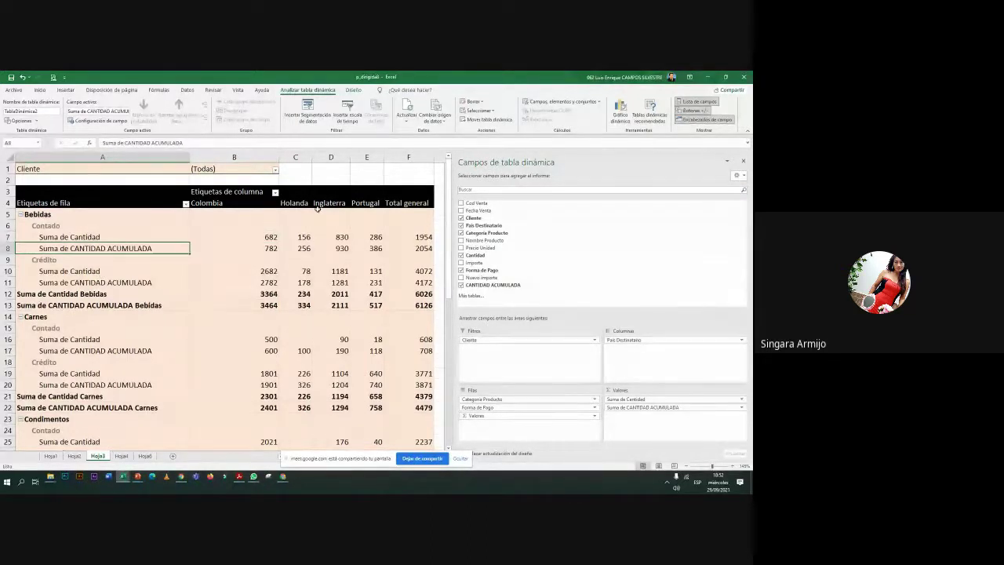
Review the CANTIDAD ACUMULADA calculated field's =Cantidad+100 definition, then stop screen sharing in Meet.
left_click(561, 102)
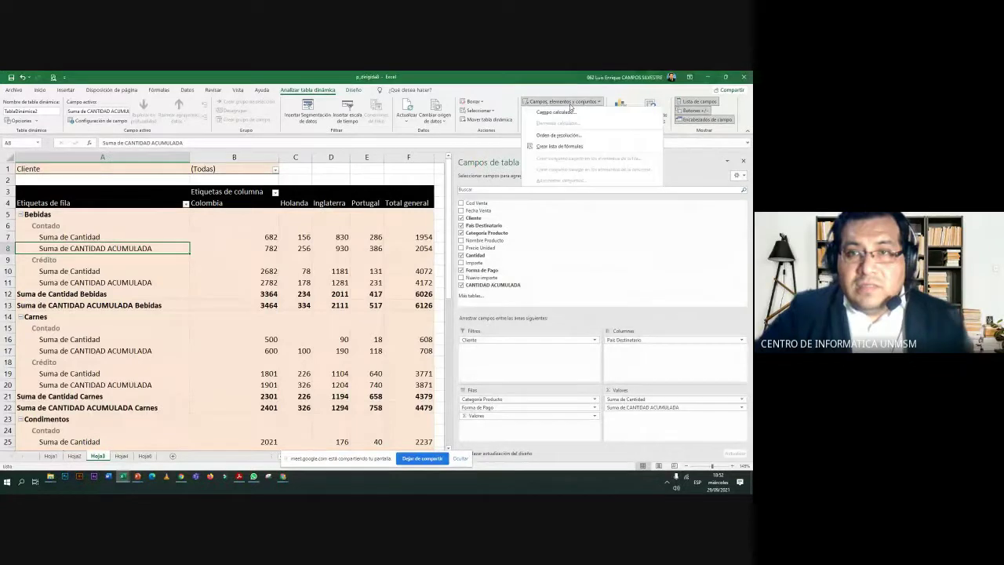
left_click(553, 115)
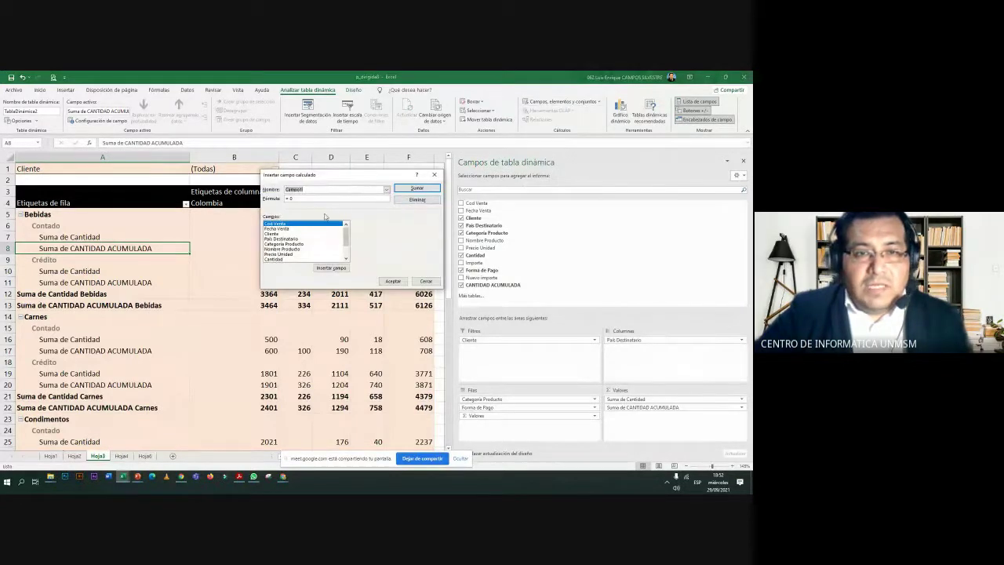
left_click(386, 189)
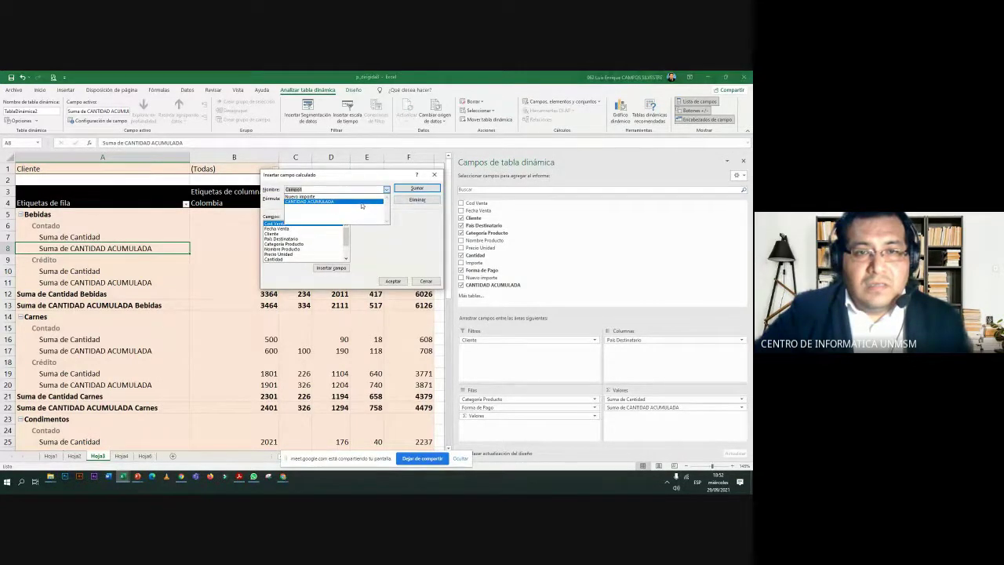
left_click(365, 203)
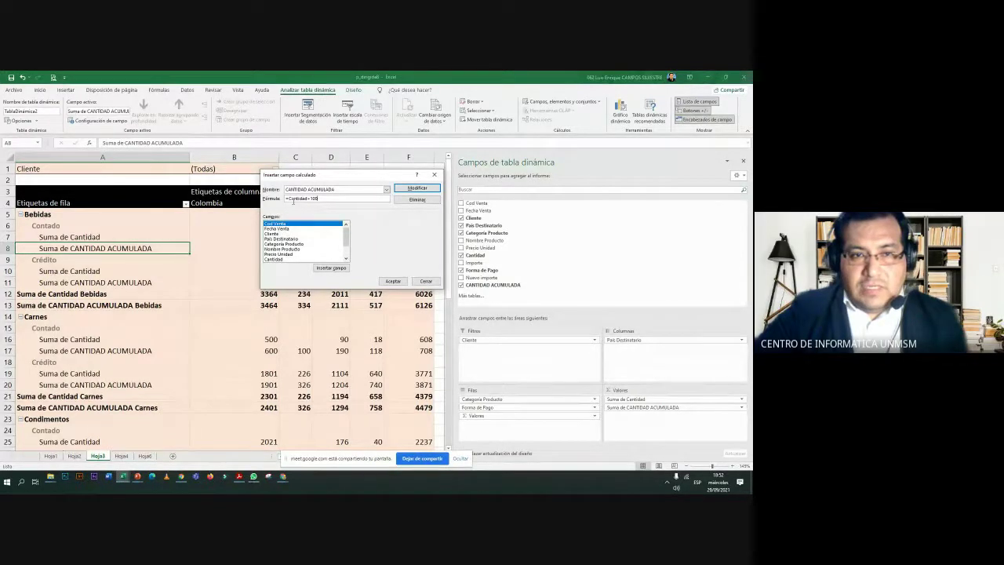
left_click(275, 259)
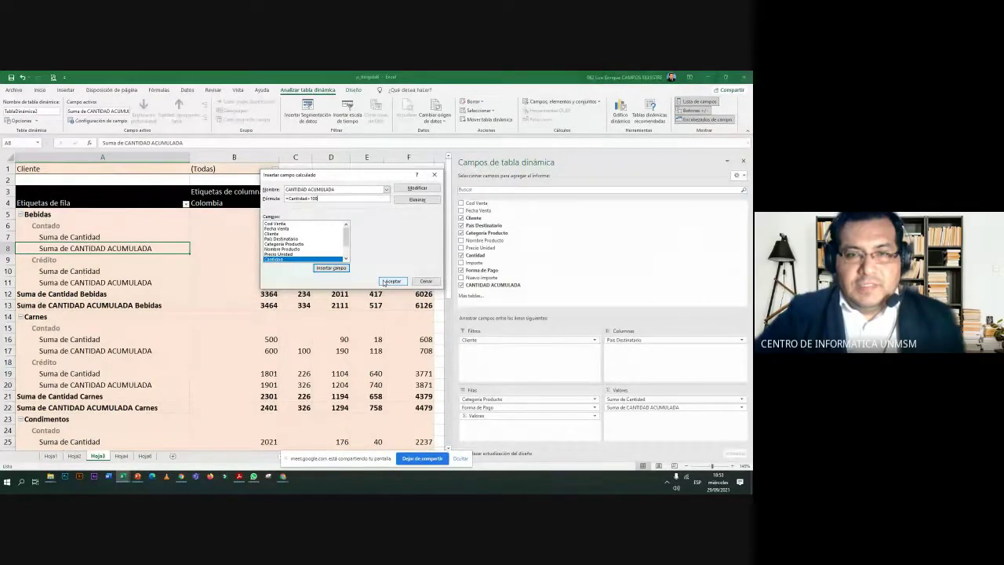
left_click(412, 461)
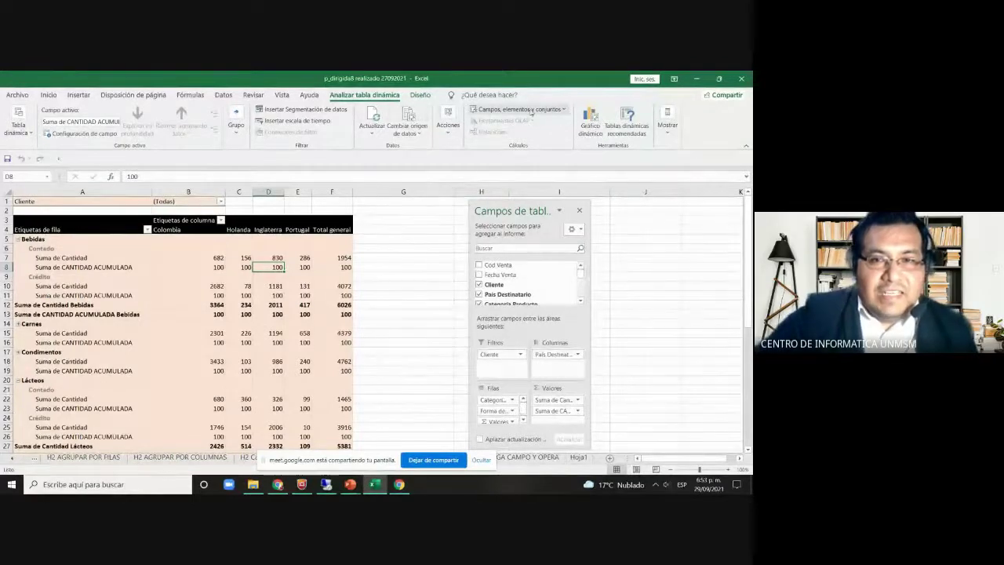
Reopen the CANTIDAD ACUMULADA calculated field definition and confirm it unchanged.
left_click(517, 109)
left_click(516, 123)
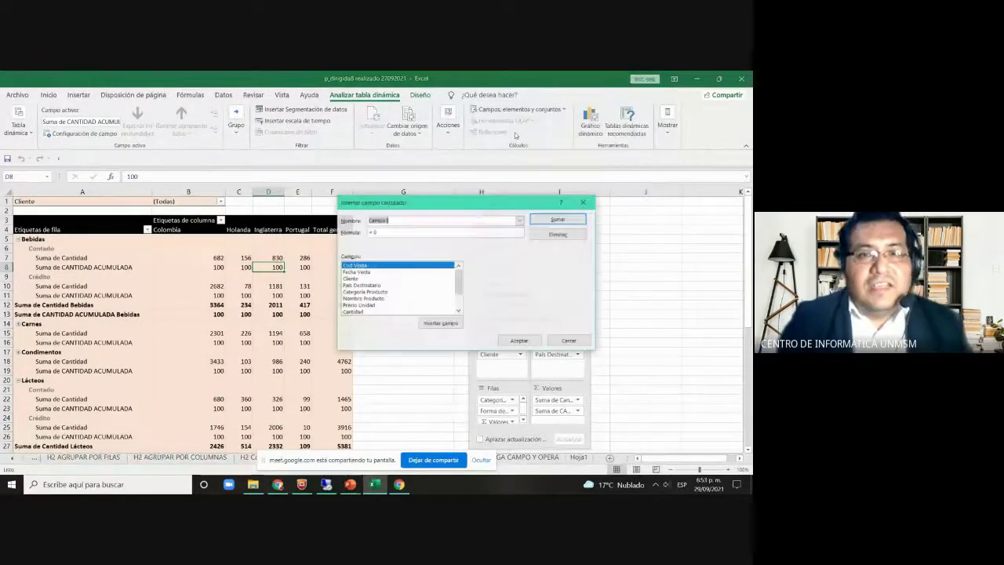
left_click(520, 220)
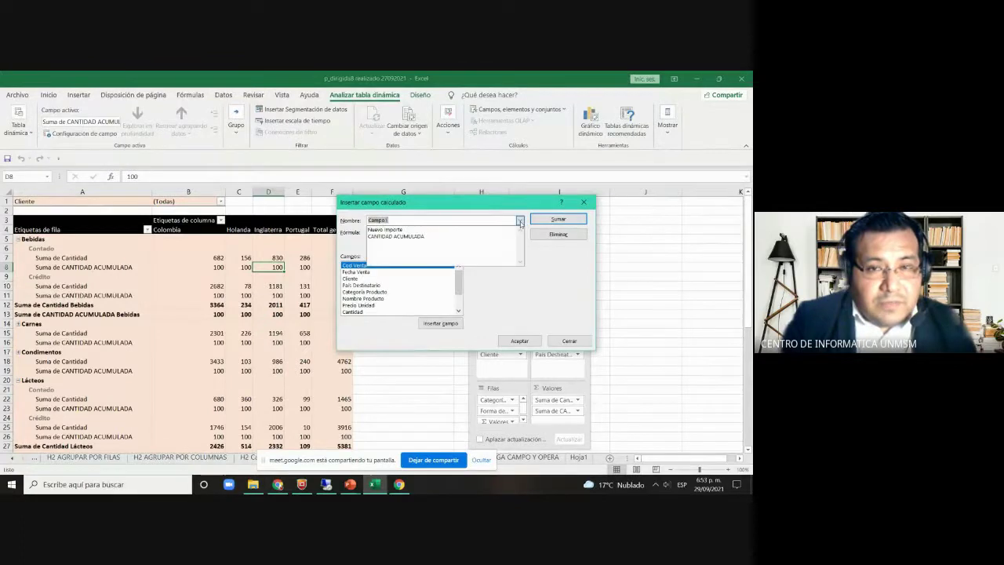
left_click(473, 239)
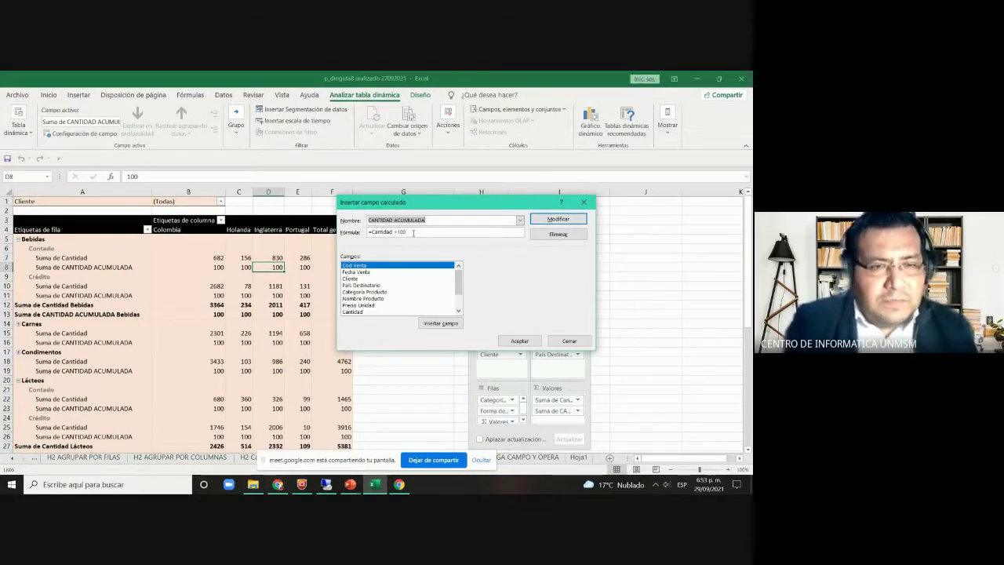
left_click(518, 341)
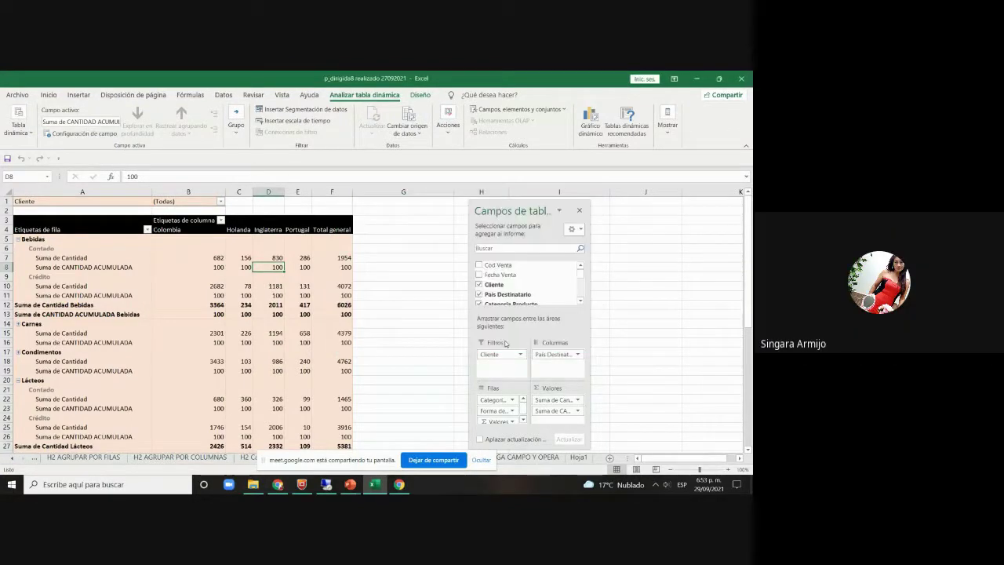
Select a Portugal Carnes value, widen the PivotTable Fields pane, and check its layout options.
left_click(298, 341)
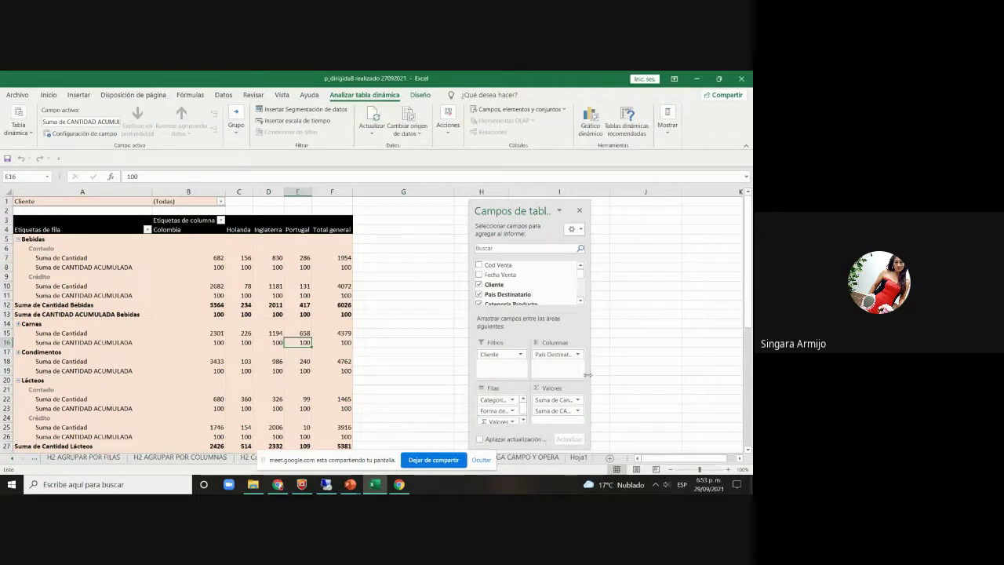
left_click_drag(586, 375, 678, 374)
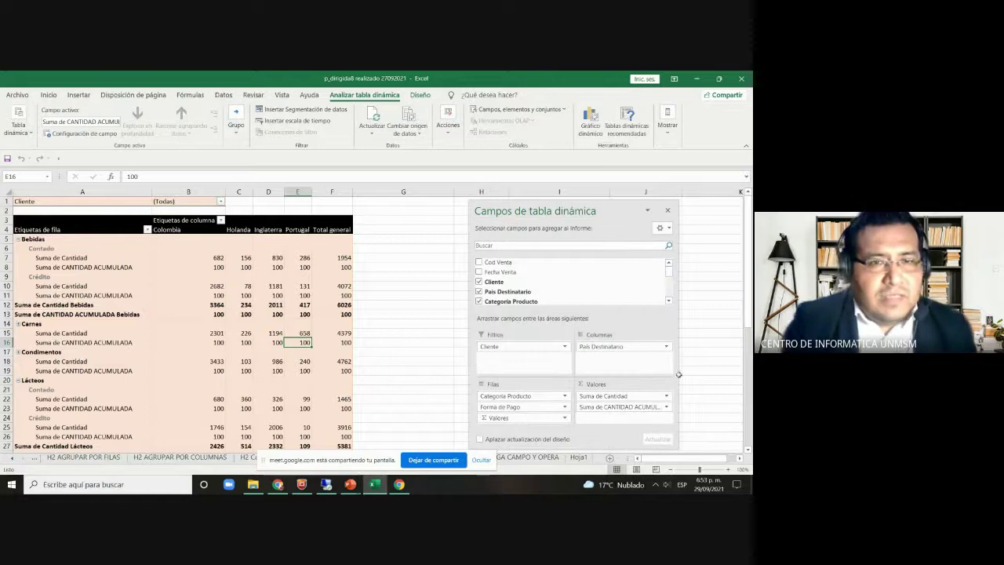
left_click(668, 228)
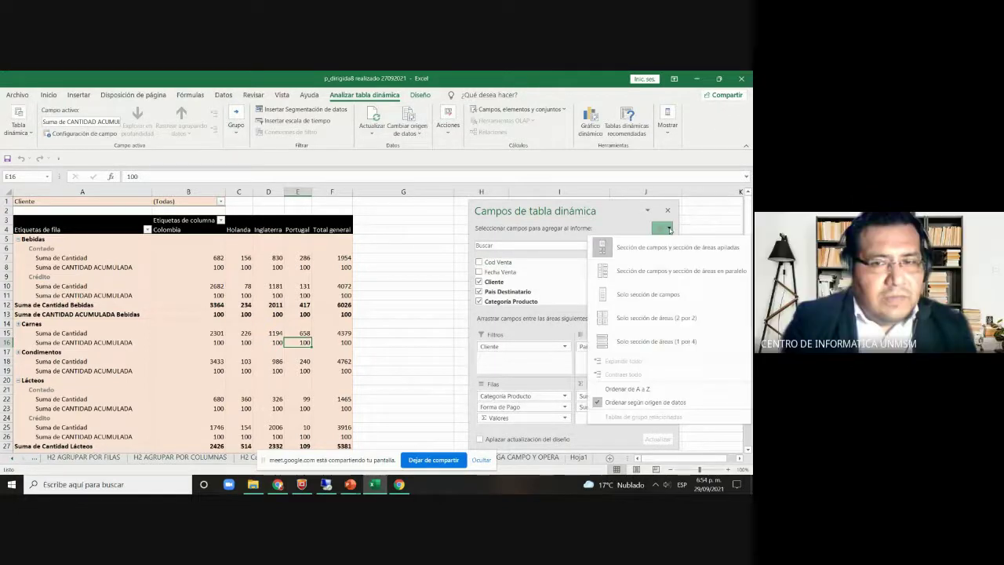
right_click(127, 233)
left_click(153, 267)
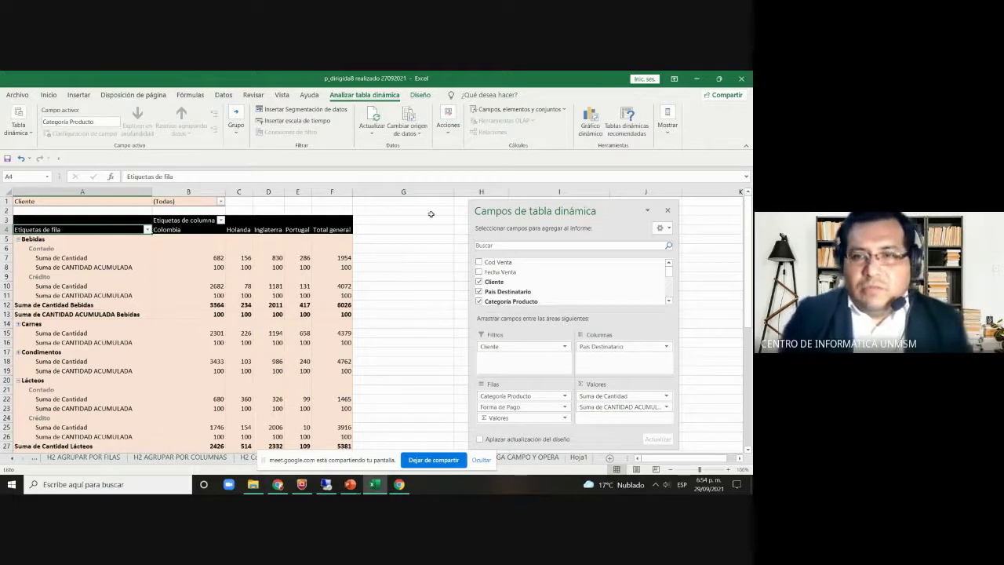
Retype the CANTIDAD ACUMULADA formula as =Cantidad+100 using the inserted Cantidad field, and save it.
left_click(517, 109)
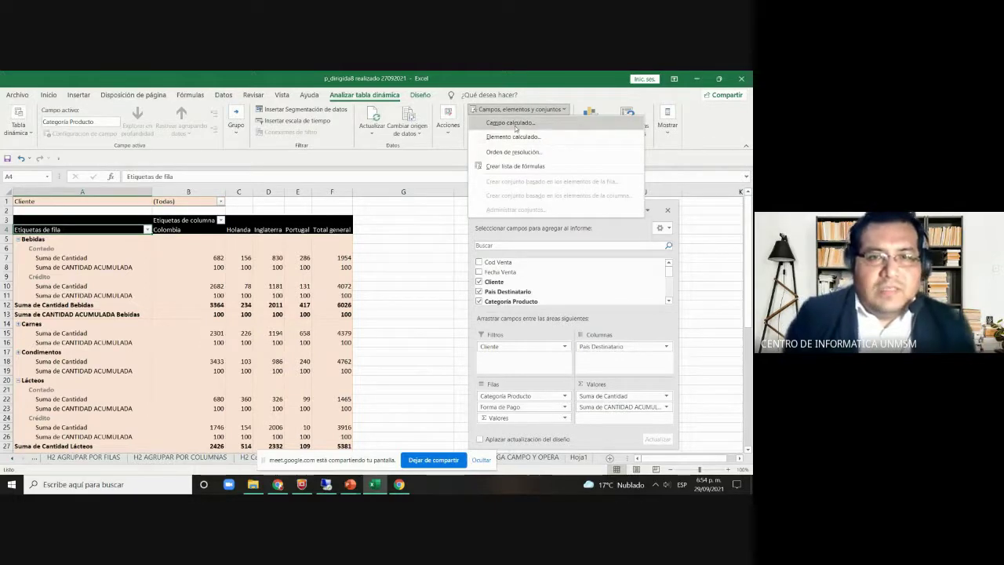
left_click(511, 123)
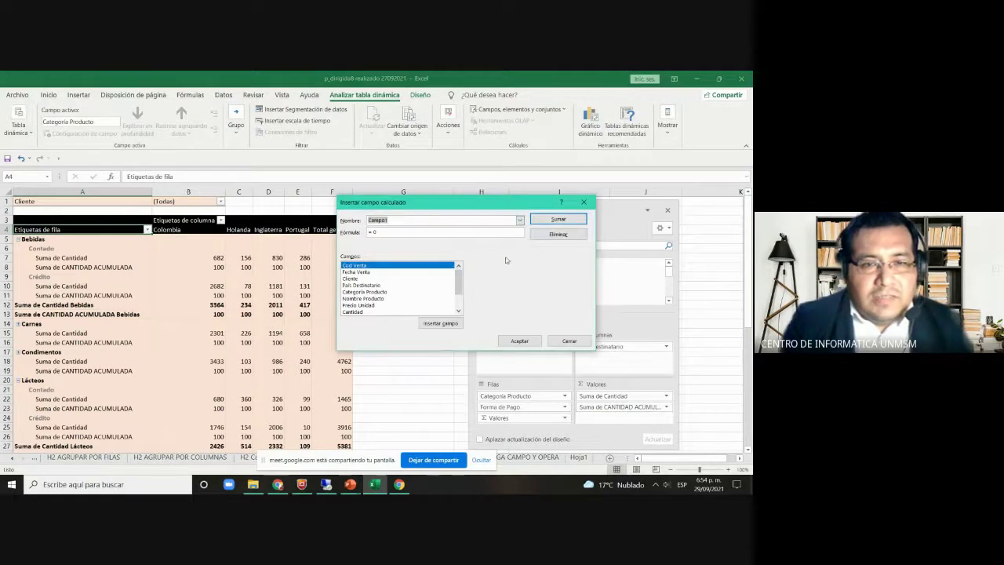
left_click(519, 220)
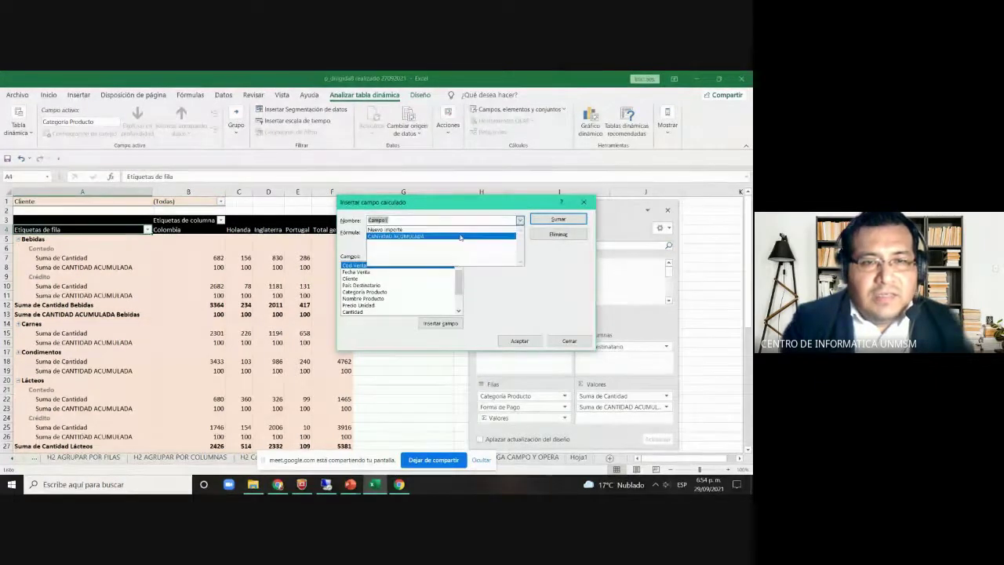
left_click(461, 236)
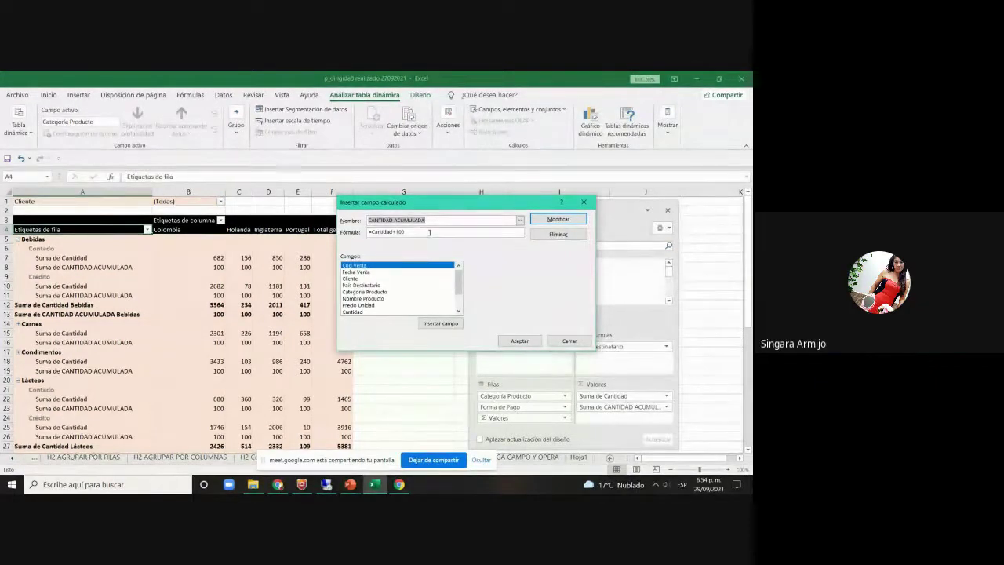
key("Tab")
key("Delete")
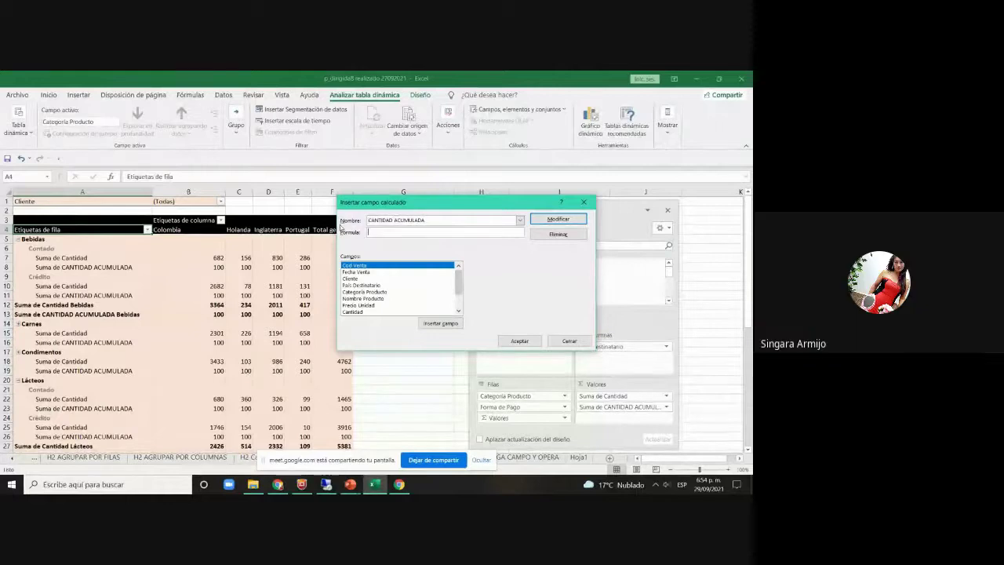
left_click(354, 311)
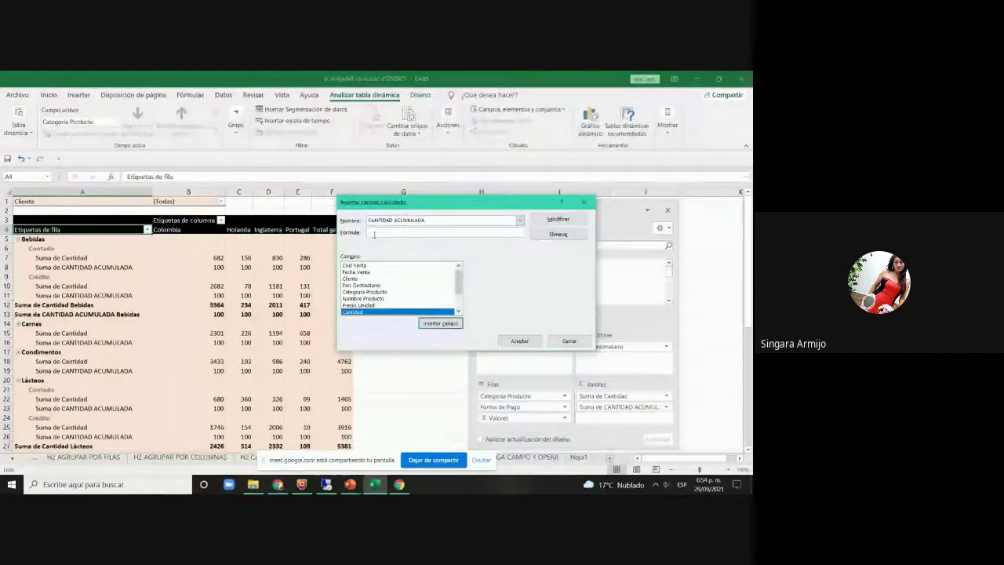
left_click(433, 324)
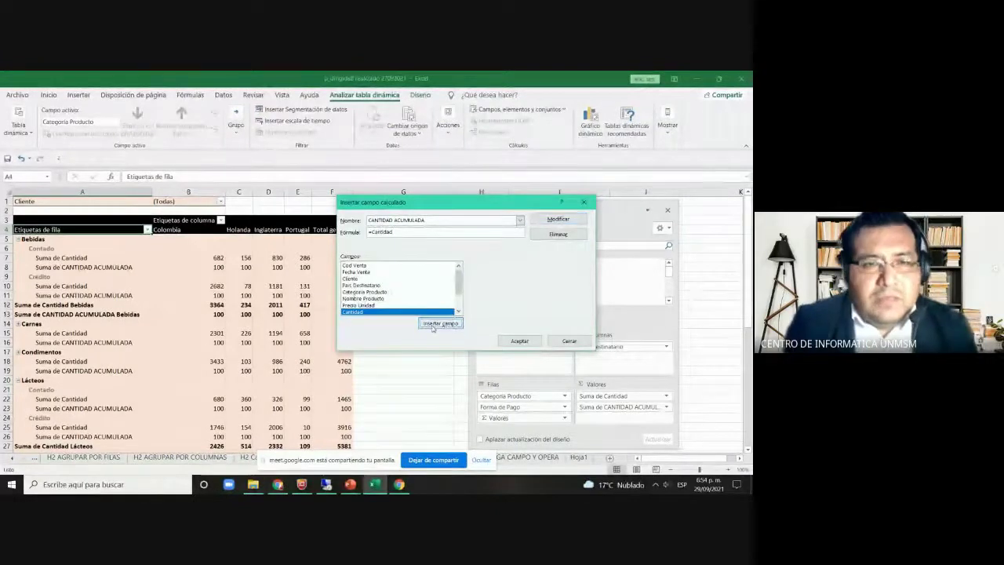
left_click(408, 232)
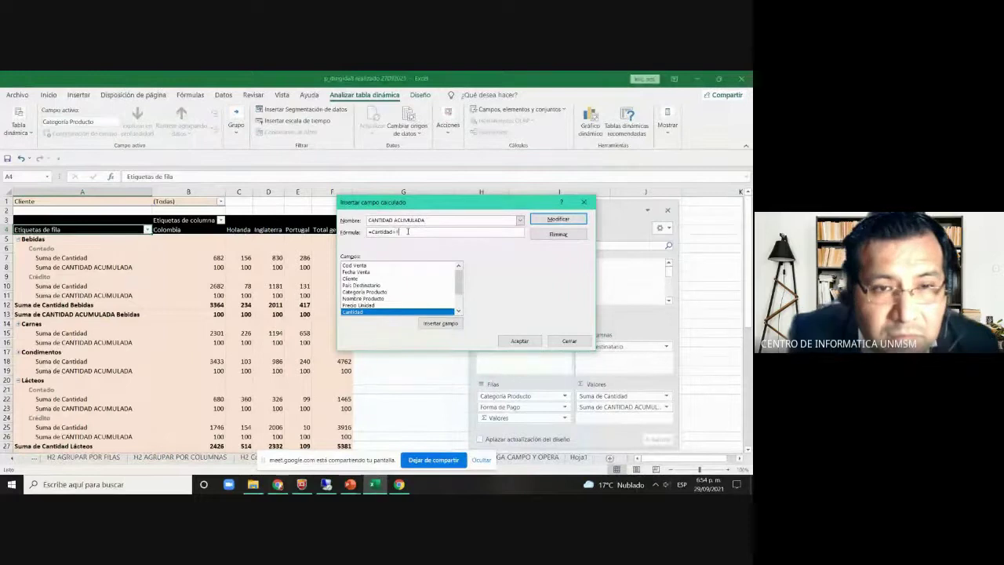
type("+100")
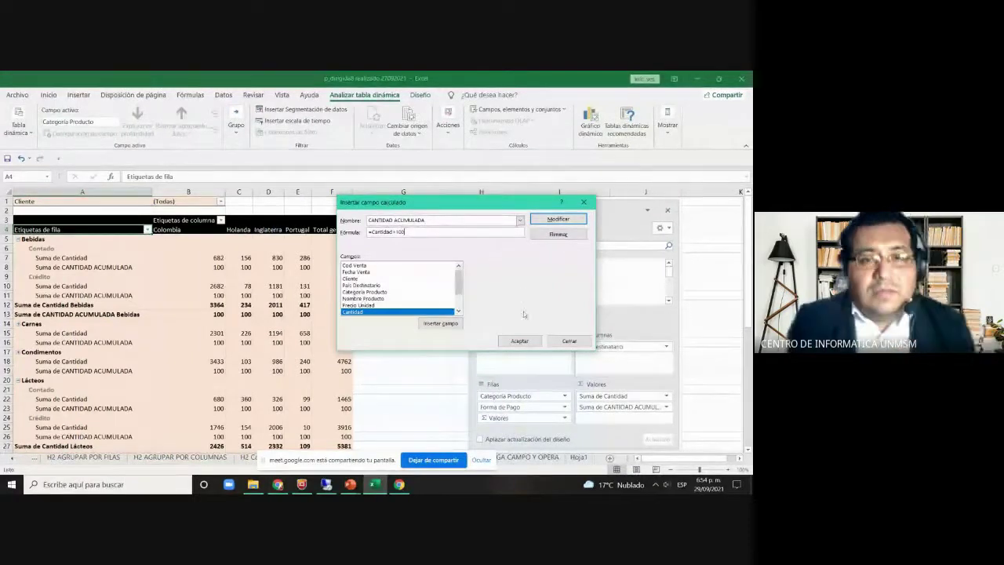
left_click(519, 340)
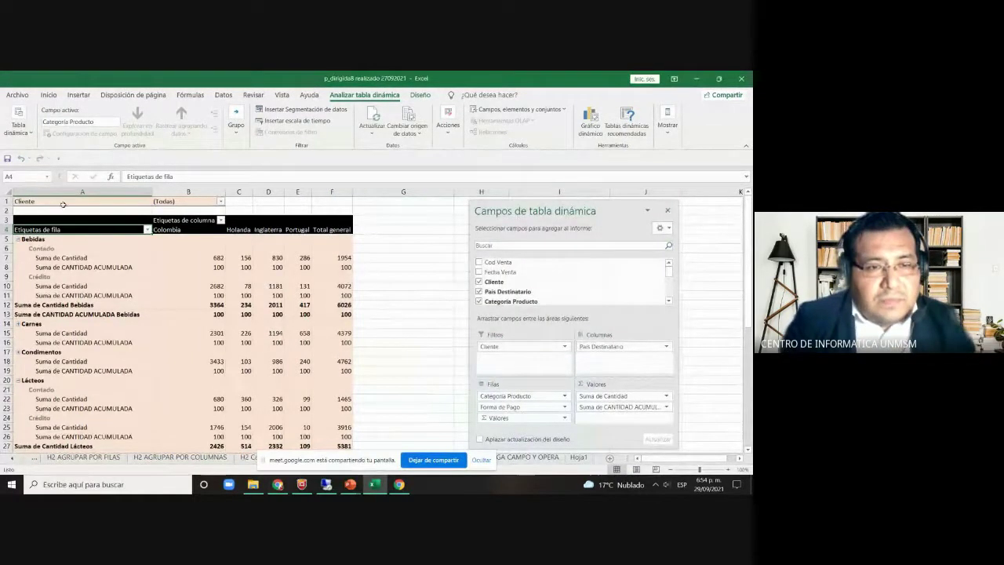
Select a CANTIDAD ACUMULADA subtotal cell and bring up the Insertar campo calculado dialog.
right_click(102, 218)
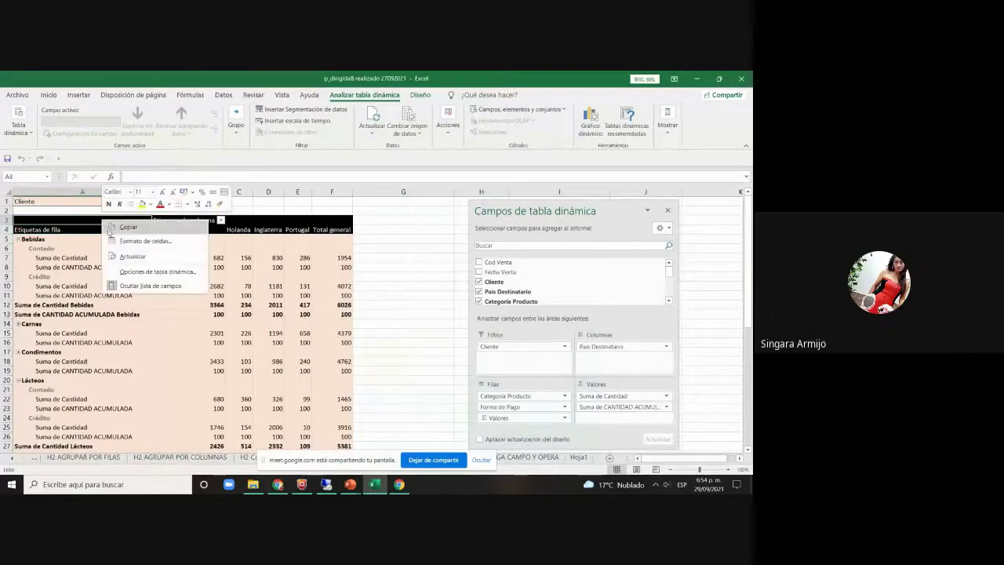
left_click(124, 253)
left_click(188, 314)
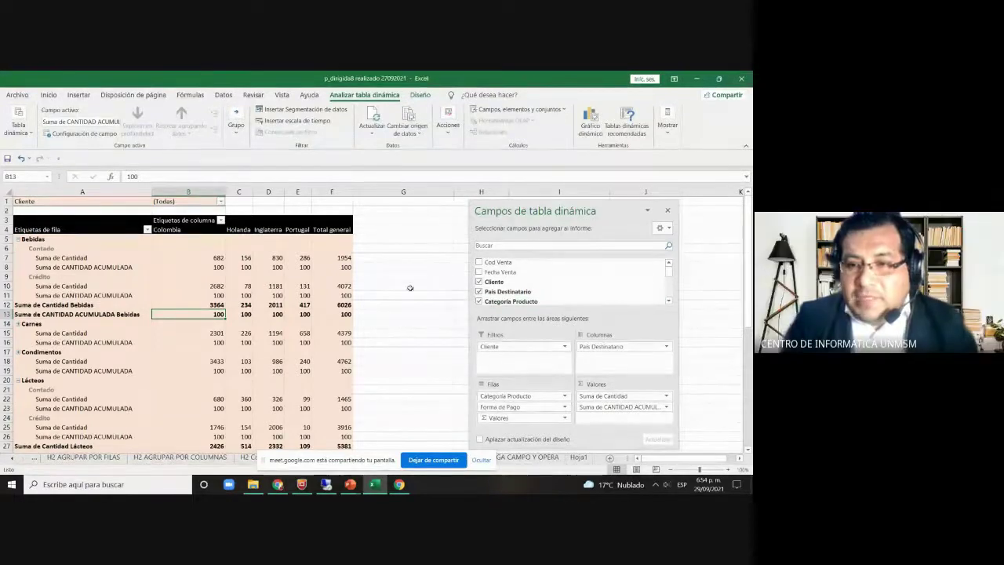
left_click(519, 109)
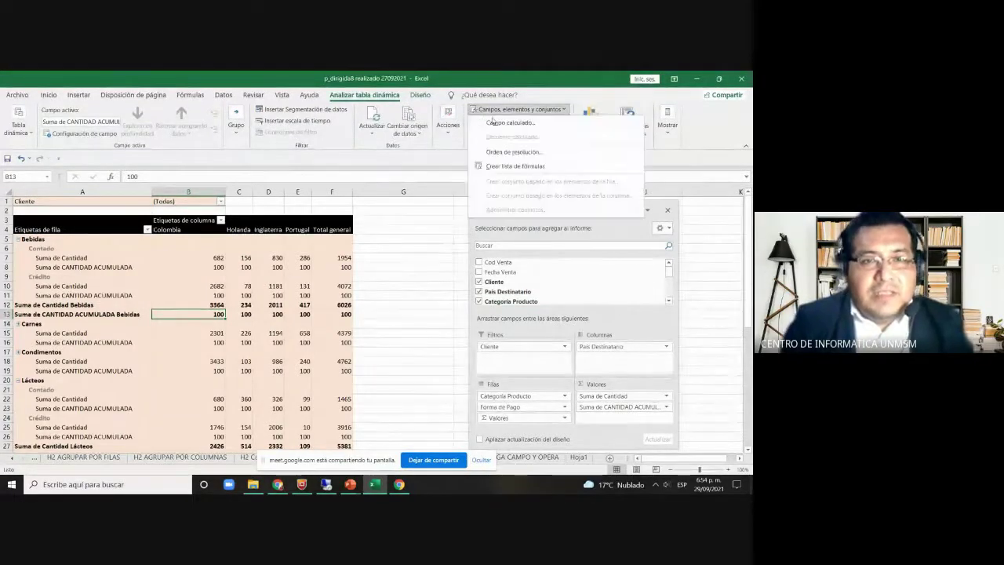
left_click(502, 122)
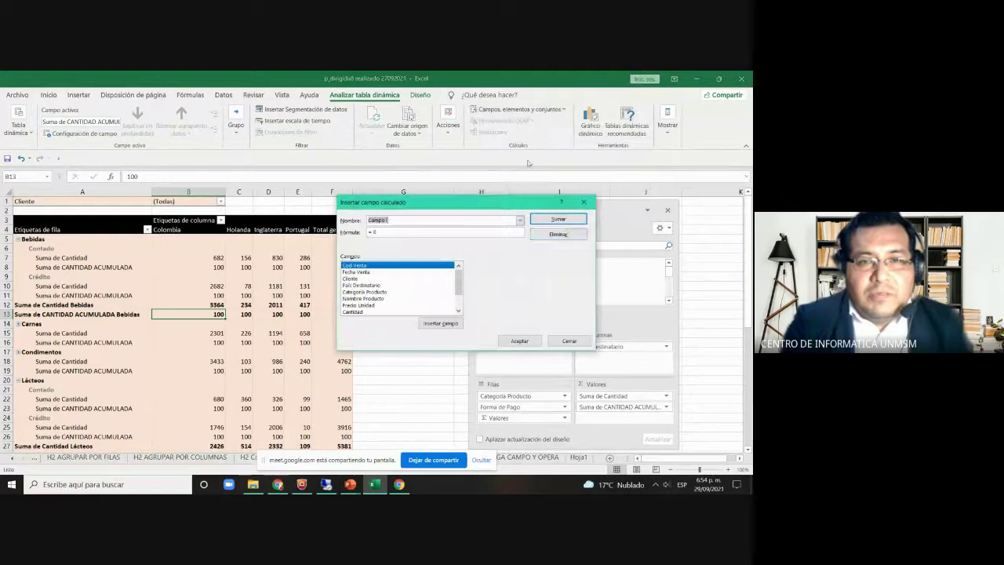
Delete the CANTIDAD ACUMULADA calculated field, then reselect a cell inside the pivot table.
left_click(519, 220)
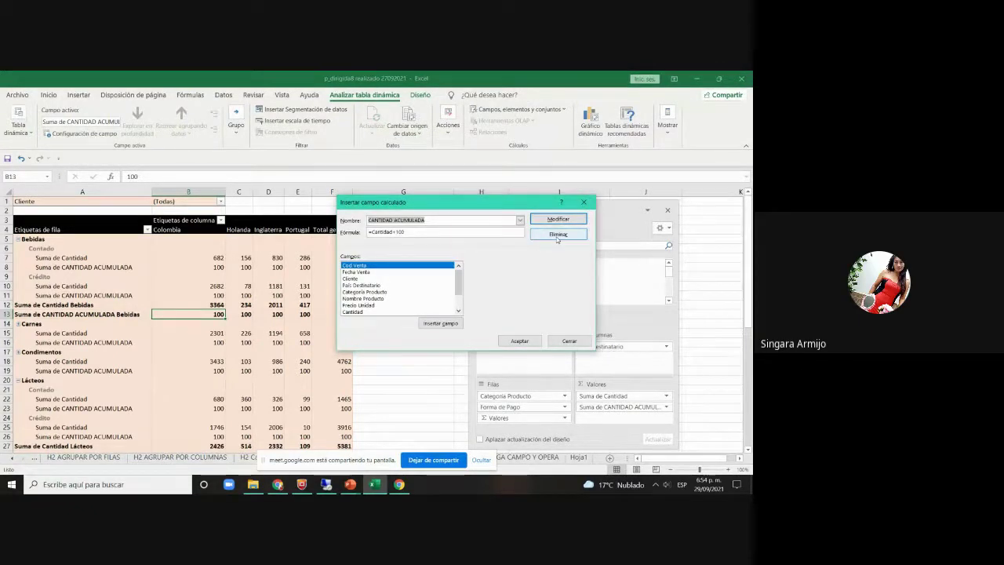
left_click(557, 235)
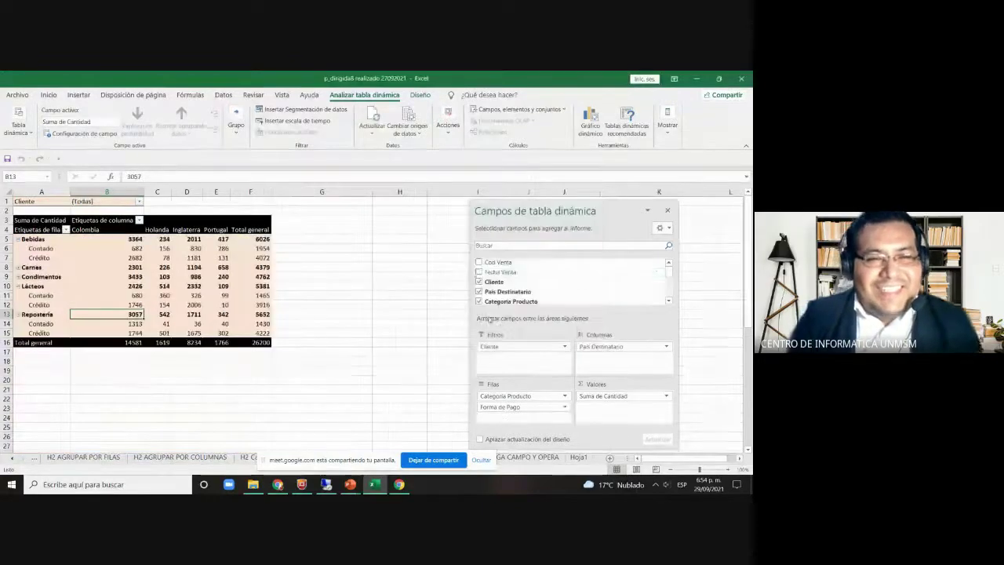
left_click(336, 330)
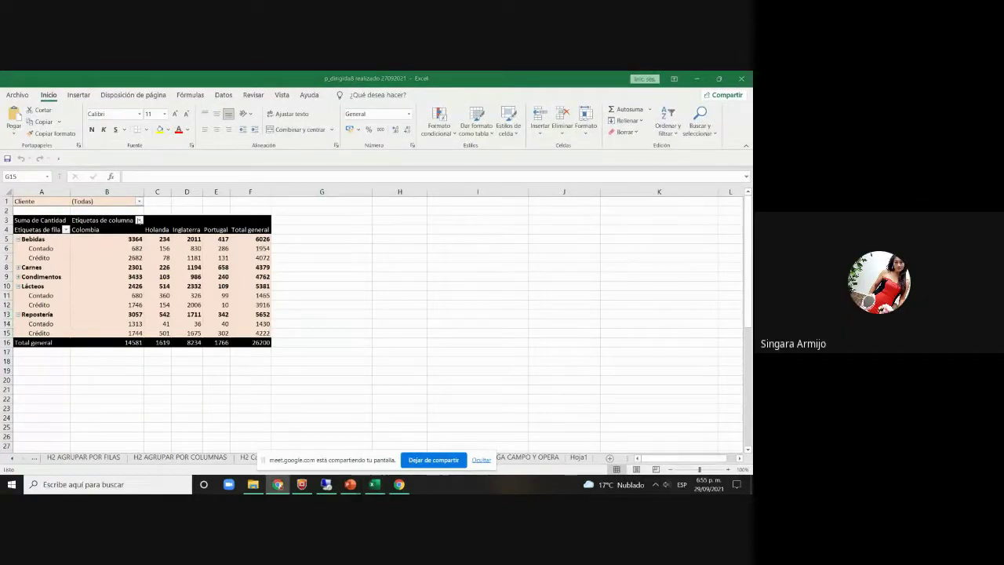
left_click(140, 257)
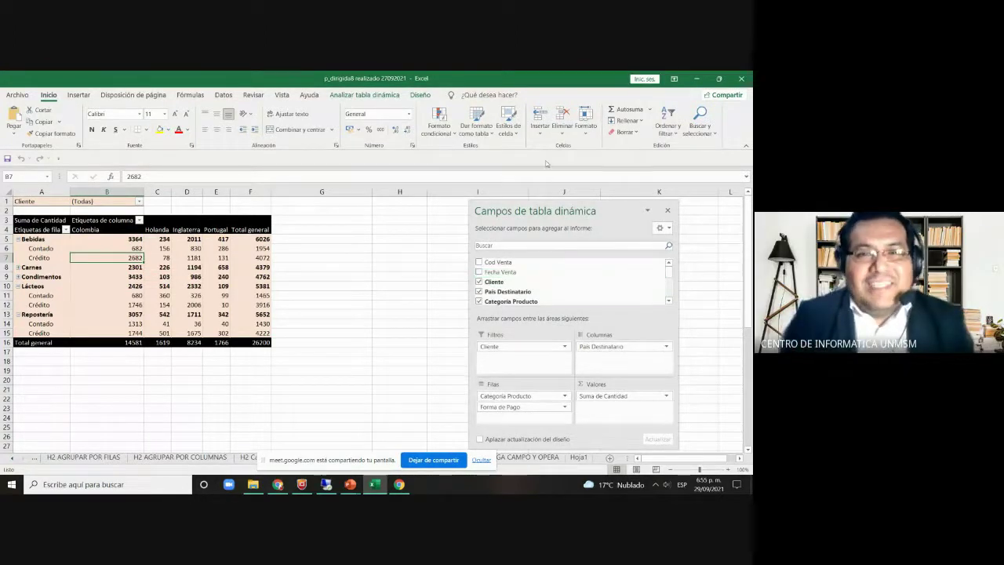
Create a new CANTIDAD ACUMULADA calculated field with formula =Cantidad+100 and add it to the pivot.
left_click(388, 95)
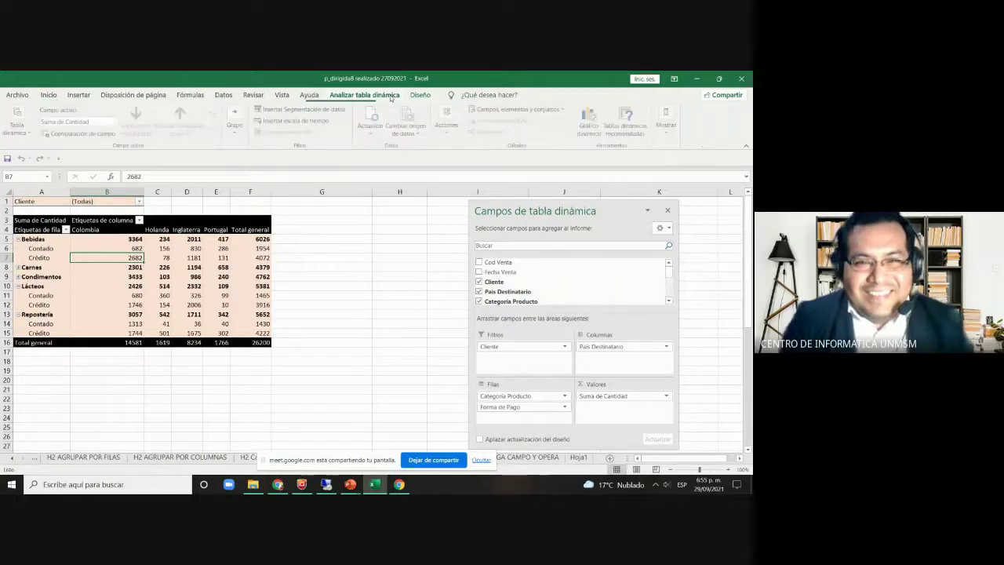
left_click(506, 109)
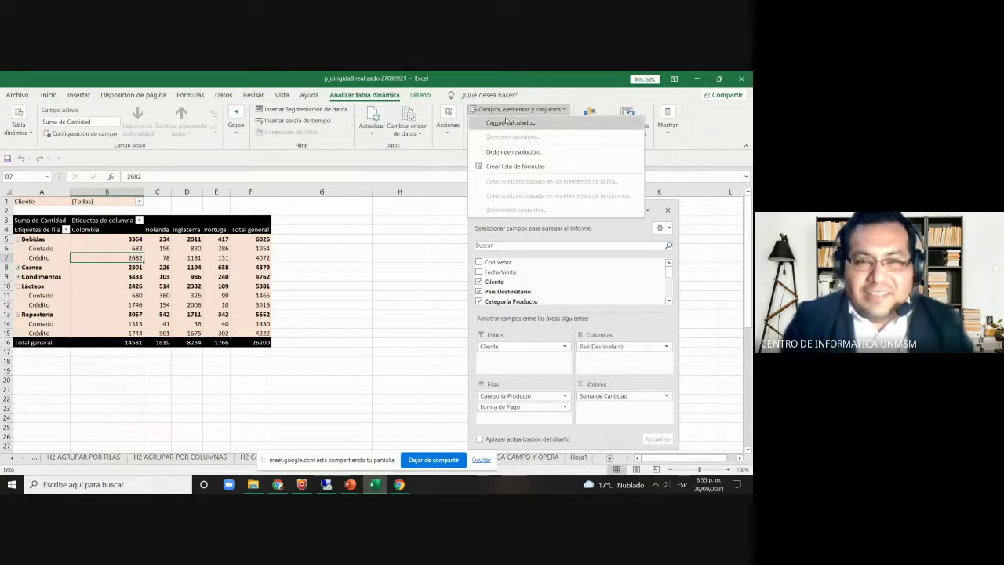
left_click(508, 121)
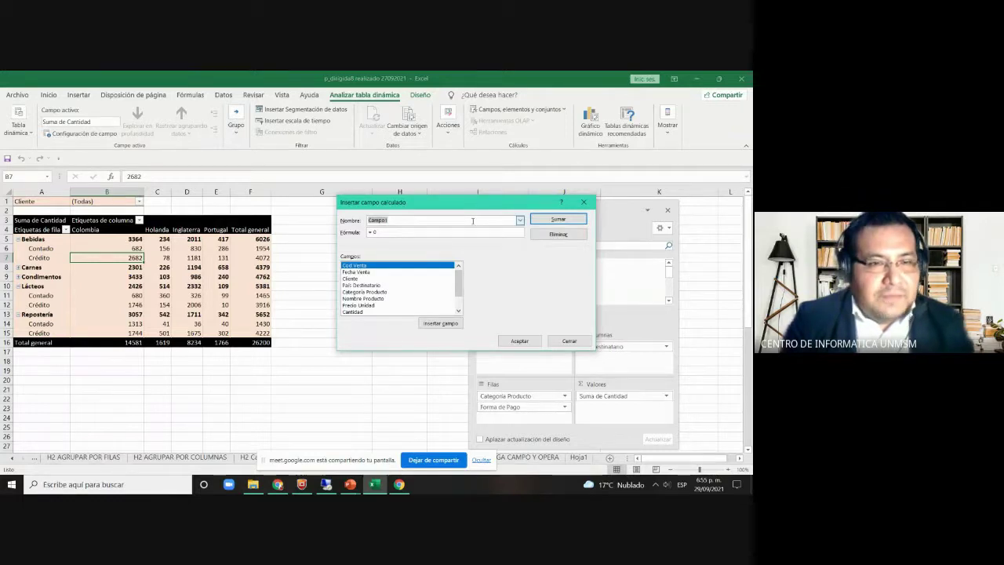
key("BackSpace")
type("CANTIDAD AC")
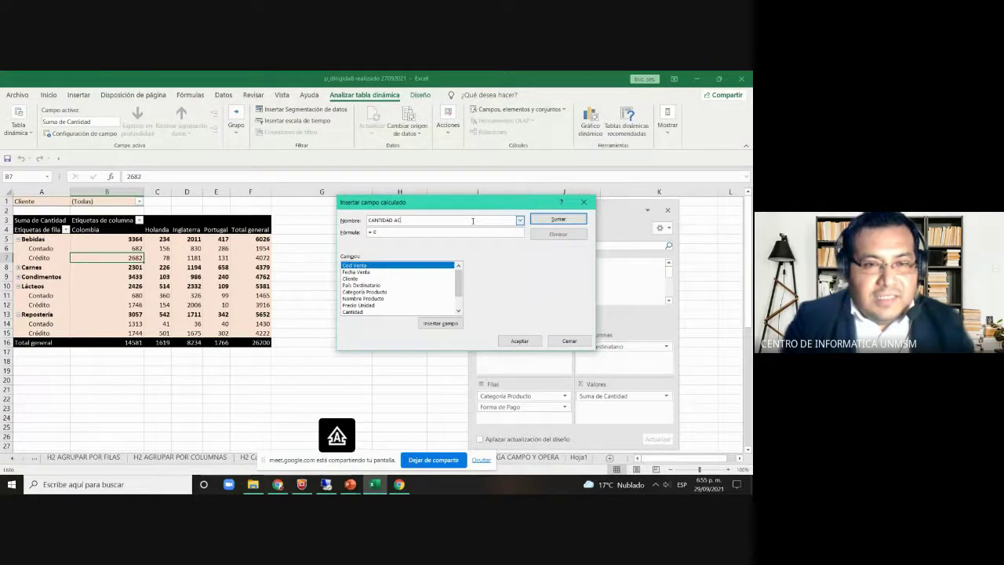
type("UMULADA")
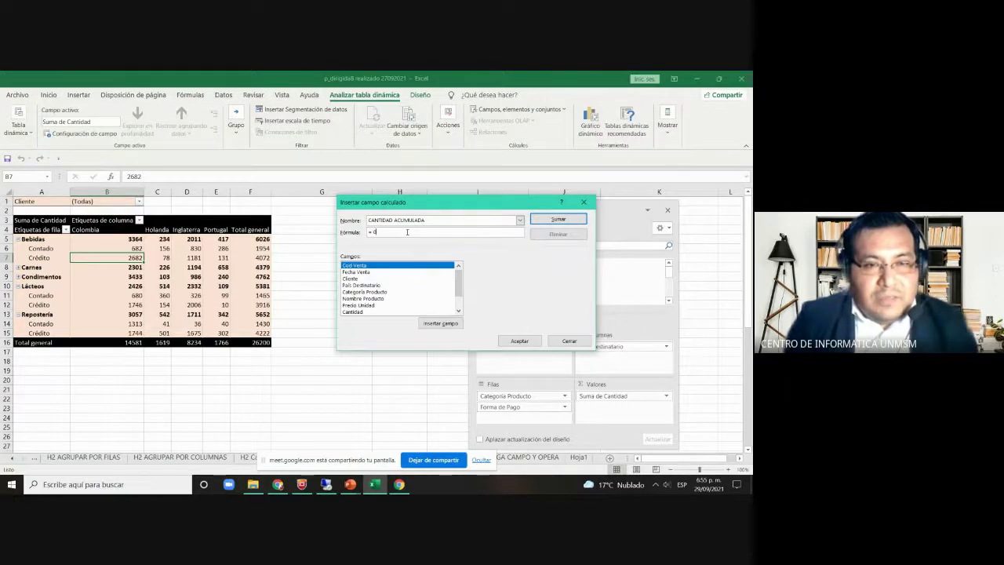
left_click(460, 301)
left_click(354, 291)
type("Cantidad+100")
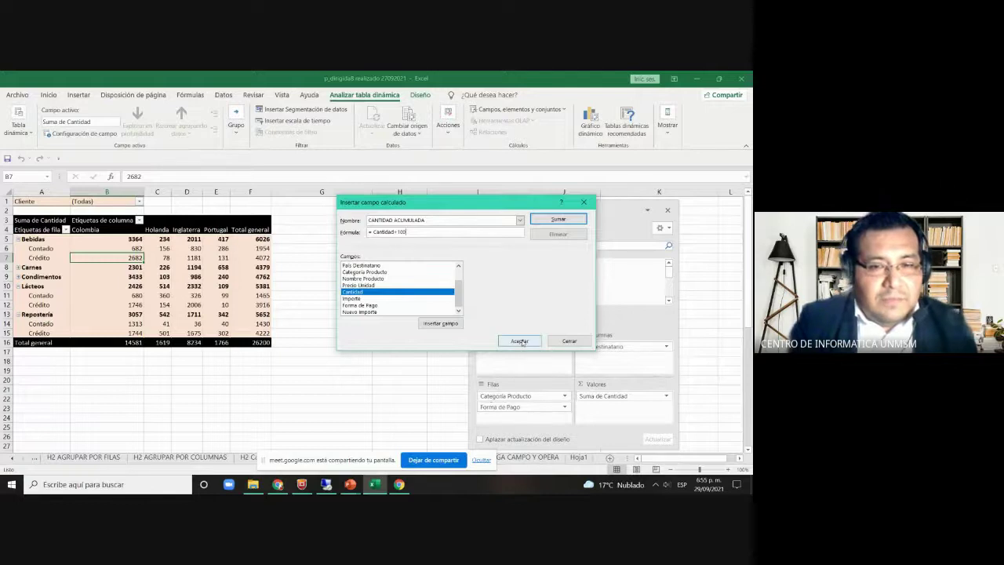
left_click(522, 342)
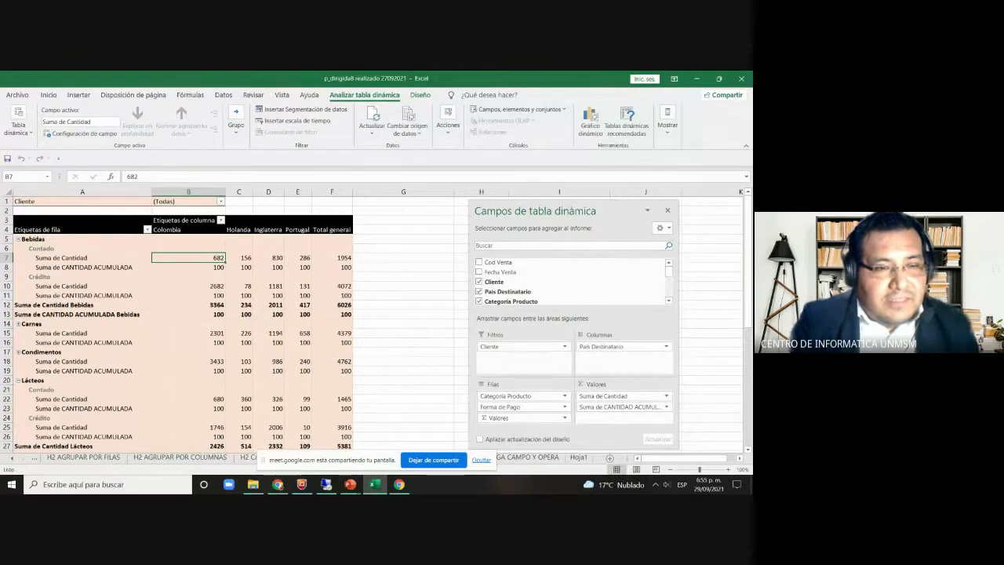
Return to Excel, select the pivot's category labels, and open the Campo calculado dialog.
key("alt+Tab")
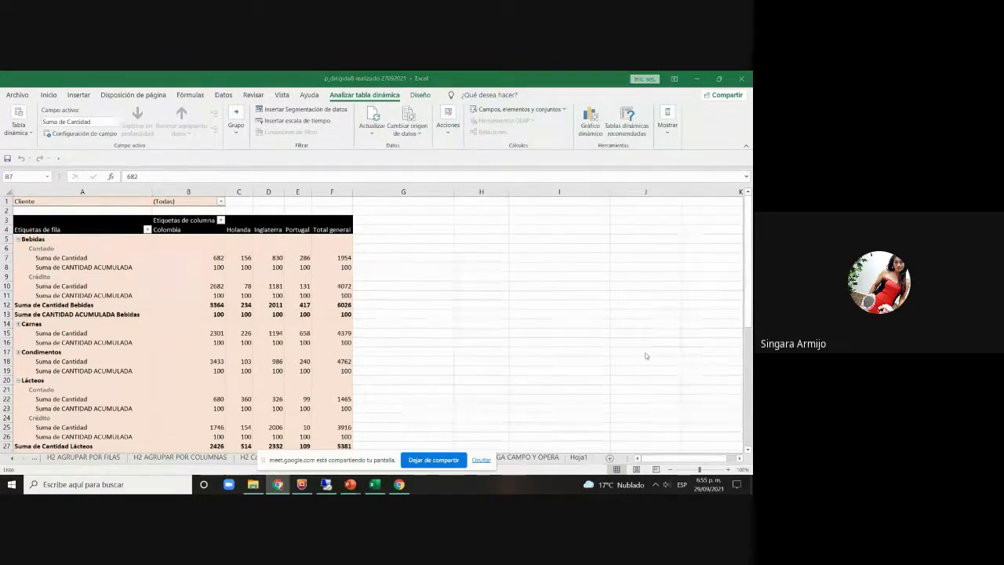
key("alt+Tab")
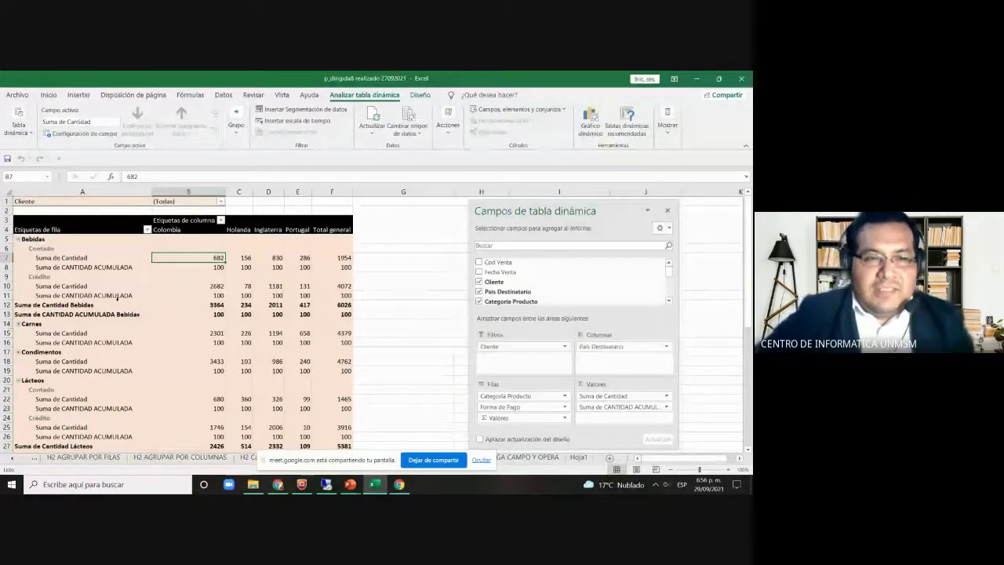
left_click(24, 239)
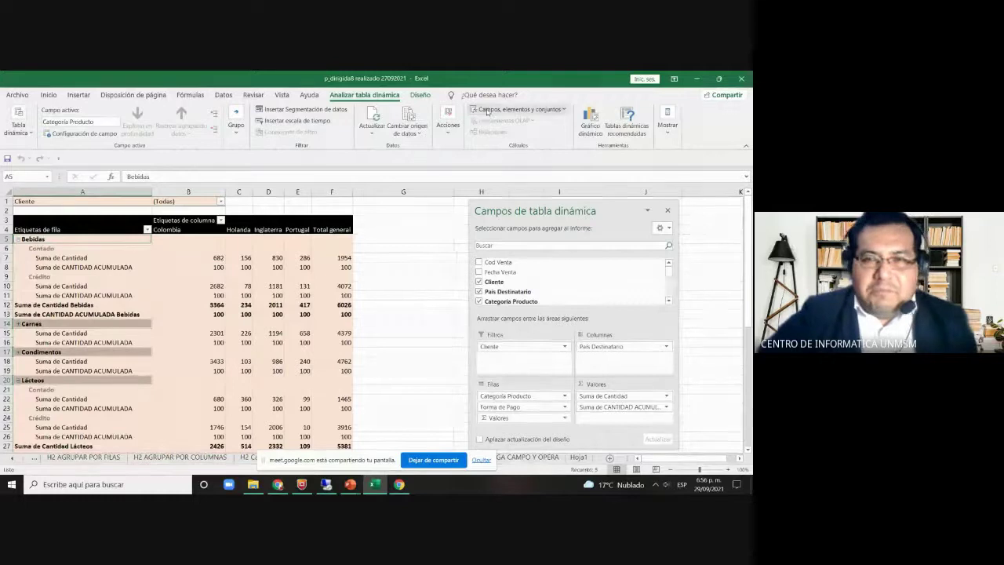
left_click(495, 110)
left_click(498, 124)
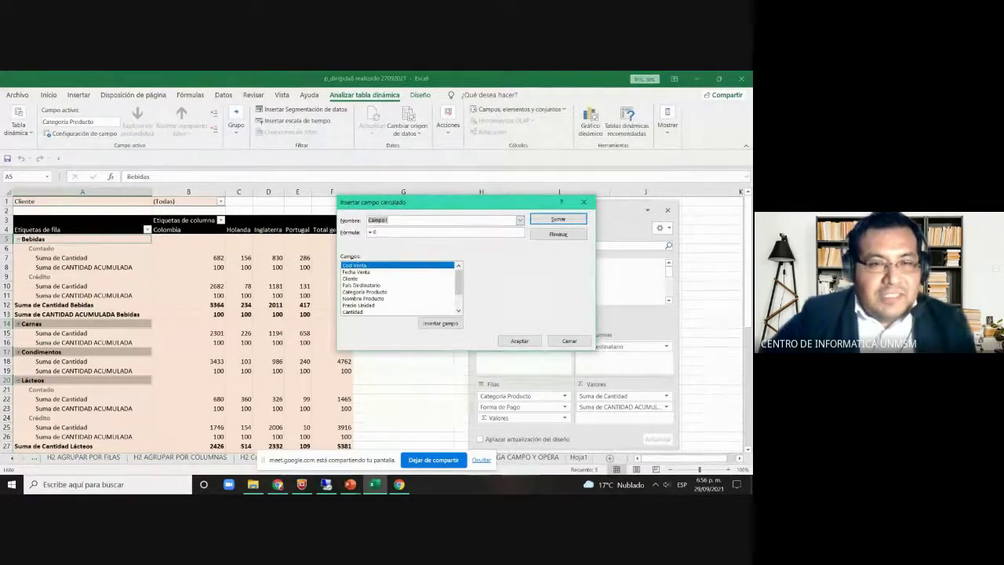
Review the CANTIDAD ACUMULADA formula and Nuevo Importe field, then close without changes.
key("alt+Tab")
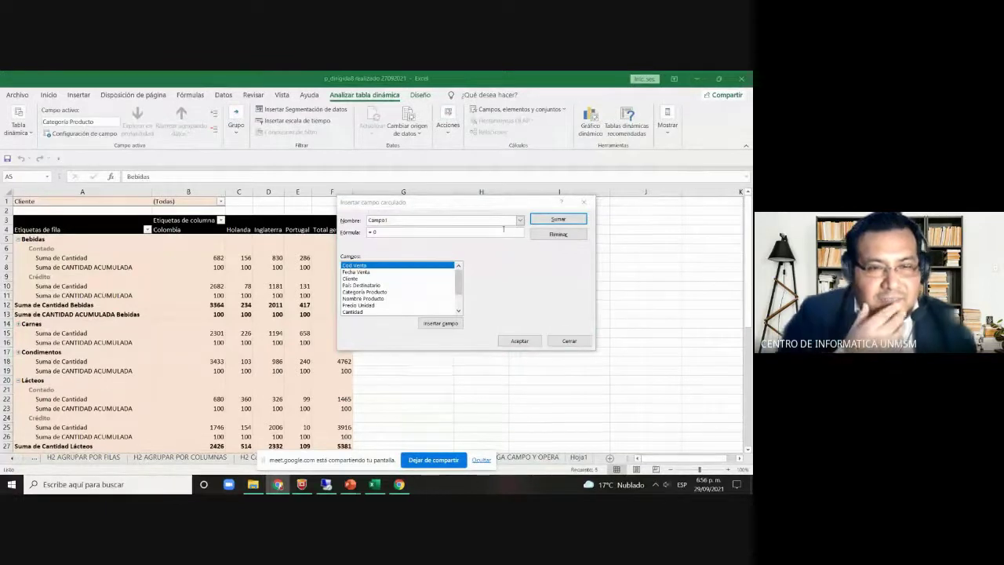
key("alt+Tab")
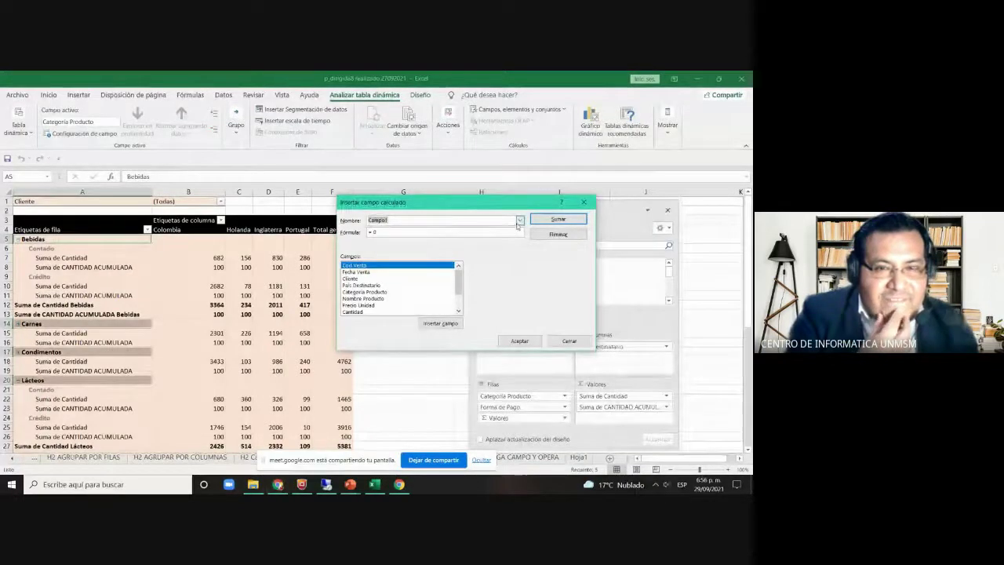
left_click(519, 221)
left_click(516, 233)
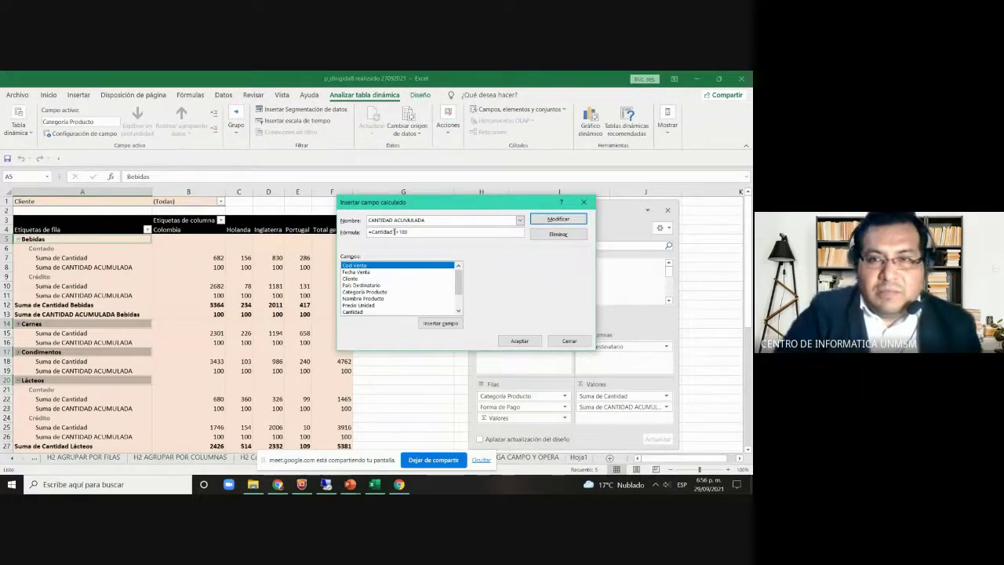
left_click_drag(460, 291, 461, 306)
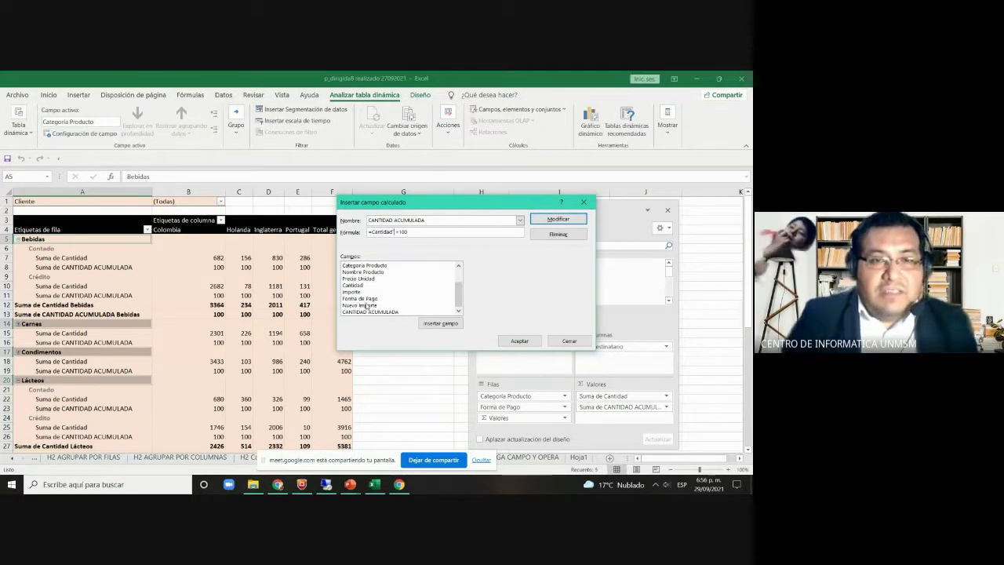
left_click(367, 306)
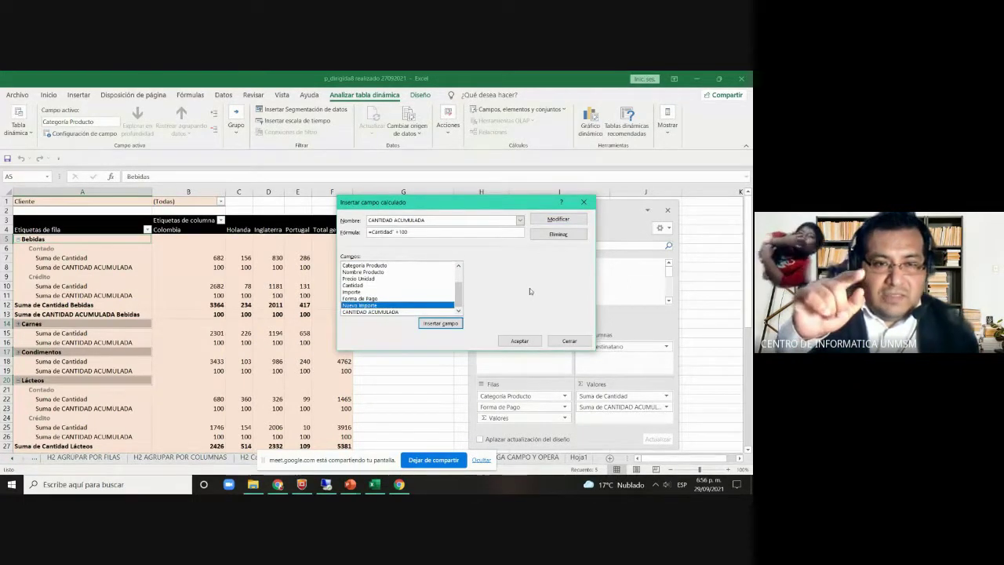
left_click(580, 344)
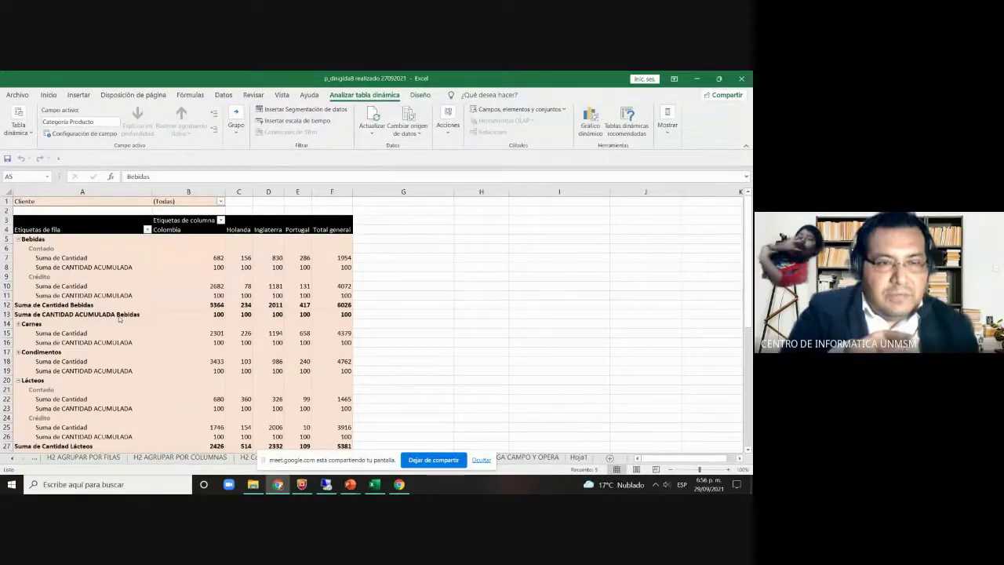
left_click(117, 313)
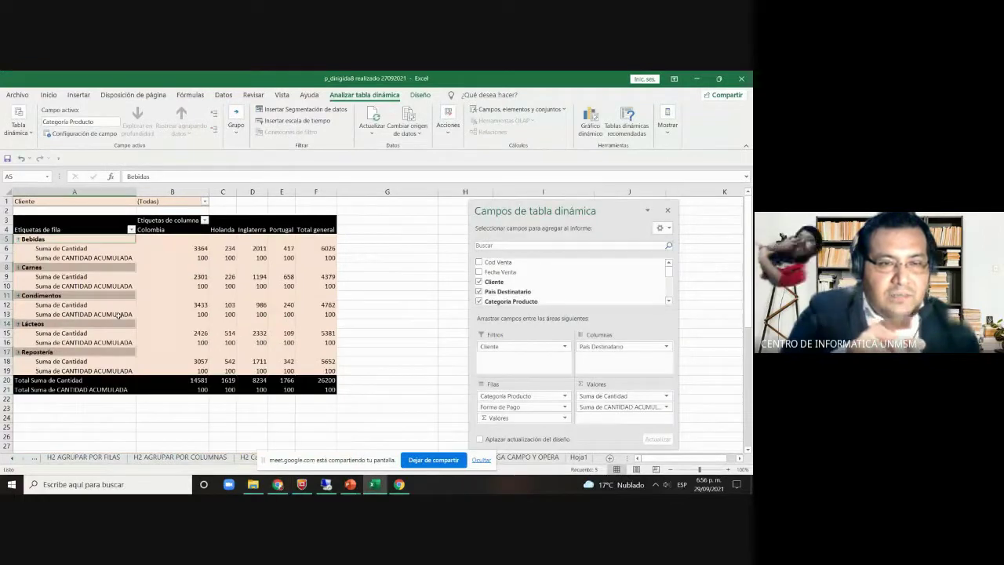
Delete the Nuevo importe calculated field from the pivot table.
left_click(518, 109)
left_click(501, 123)
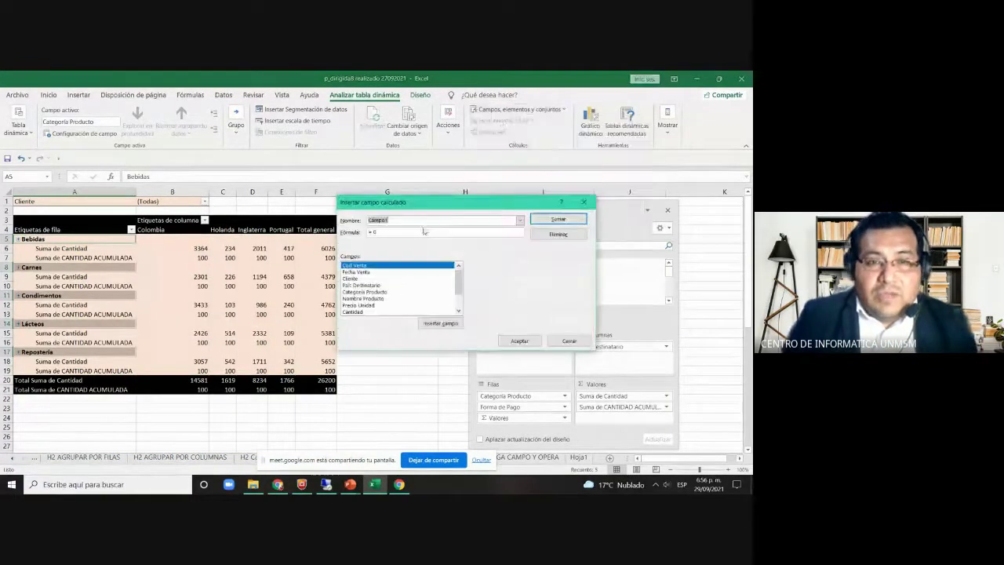
left_click(519, 220)
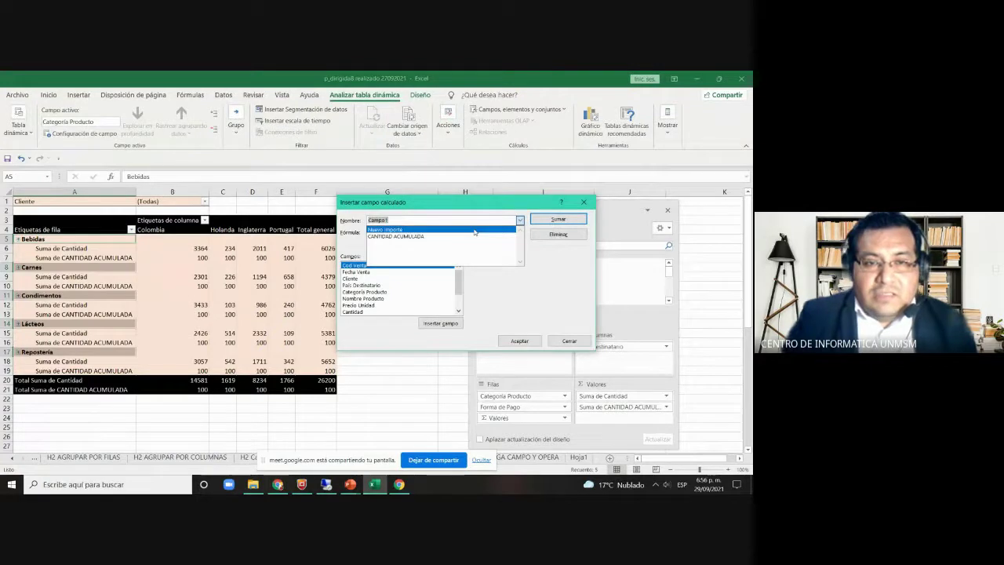
left_click(474, 229)
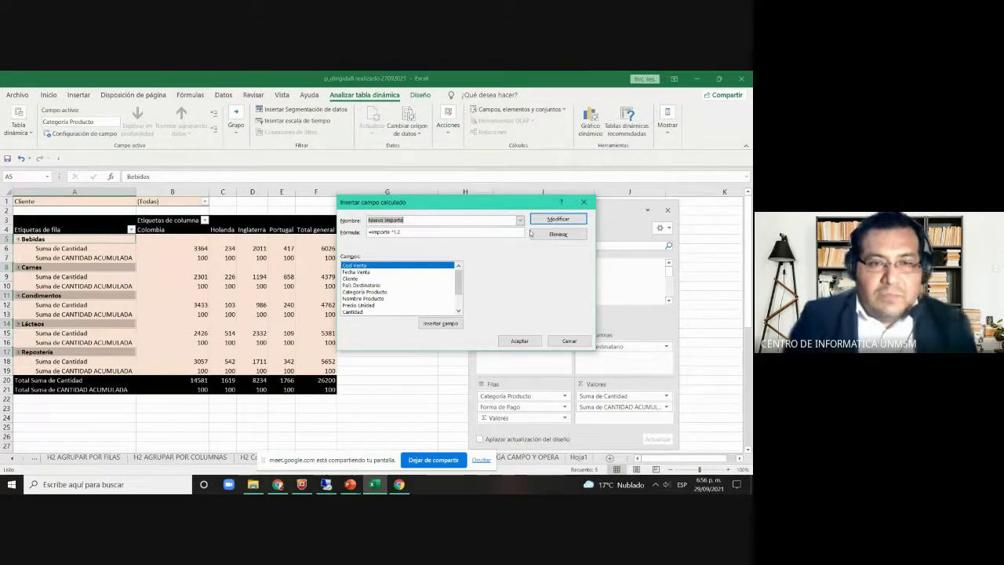
left_click(559, 233)
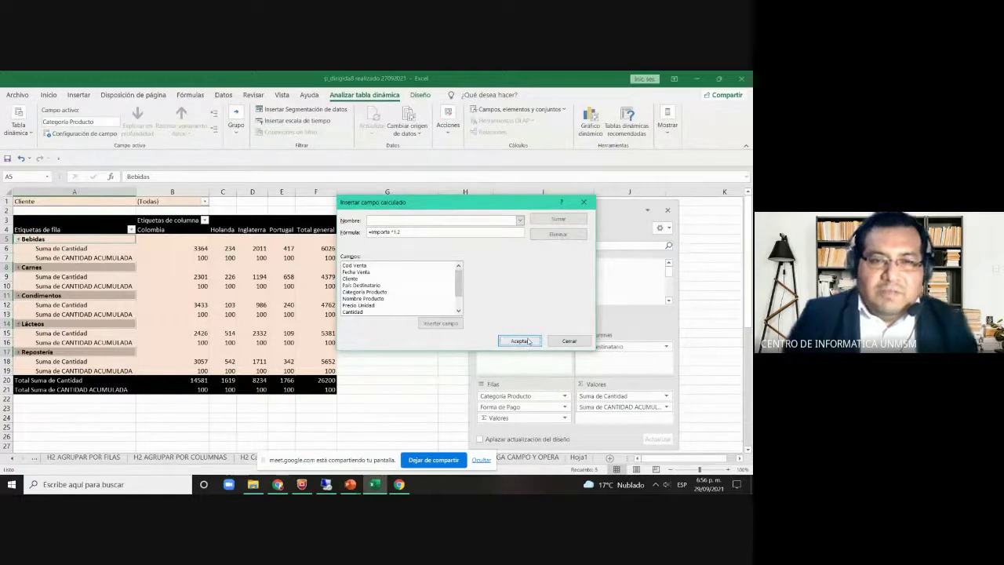
left_click(519, 341)
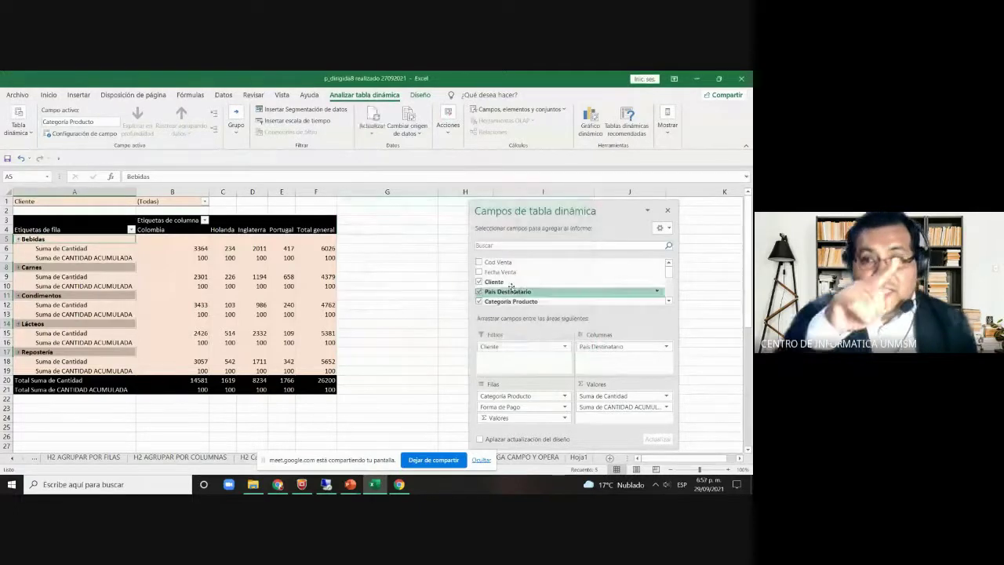
Delete the CANTIDAD ACUMULADA calculated field, leaving only Suma de Cantidad.
left_click(258, 247)
left_click(496, 109)
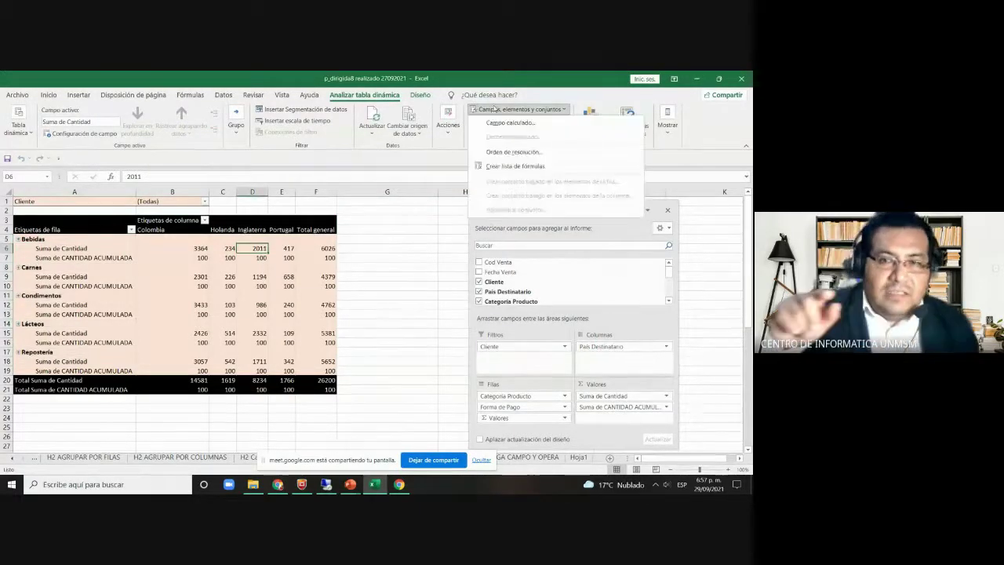
left_click(510, 122)
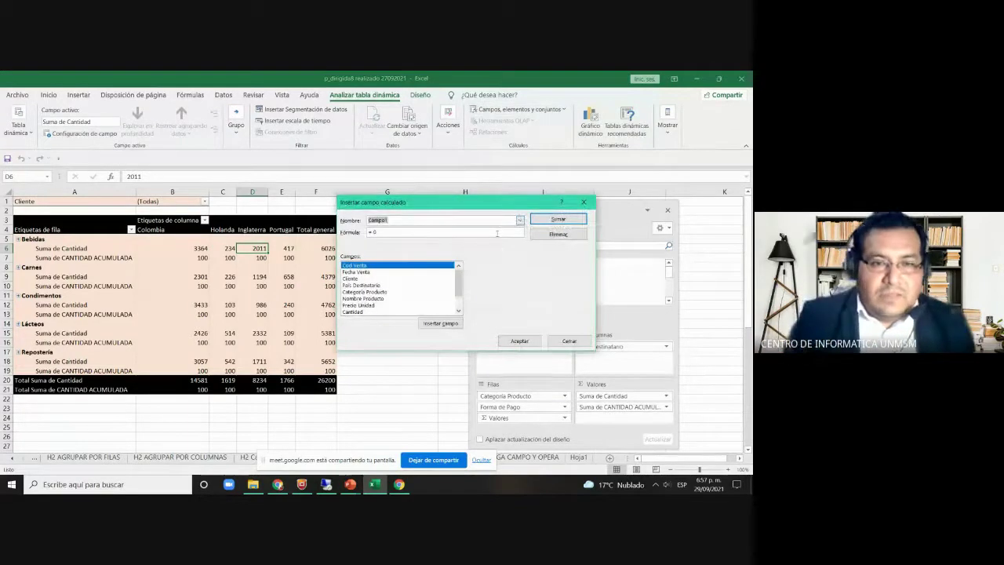
left_click(519, 220)
left_click(437, 233)
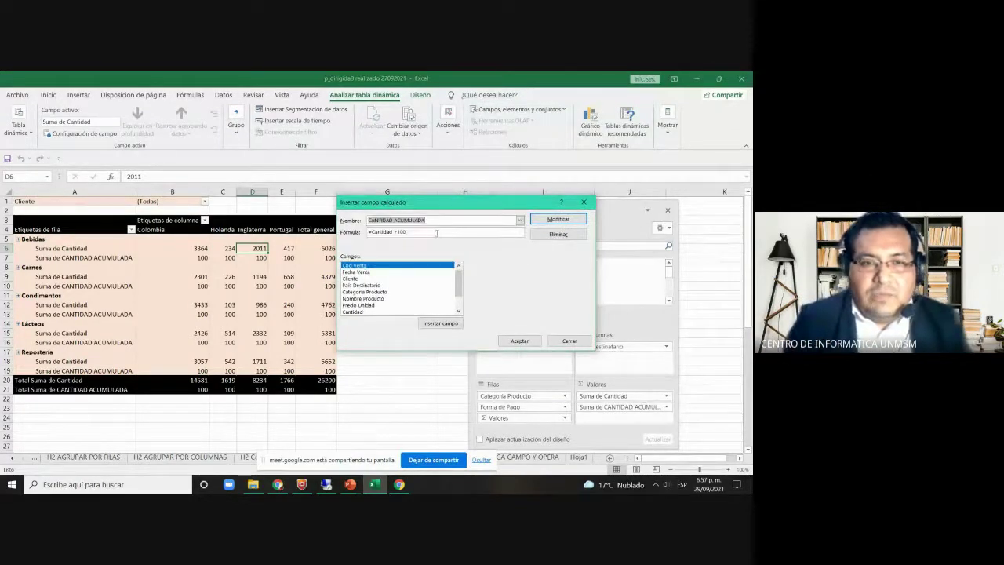
left_click(559, 232)
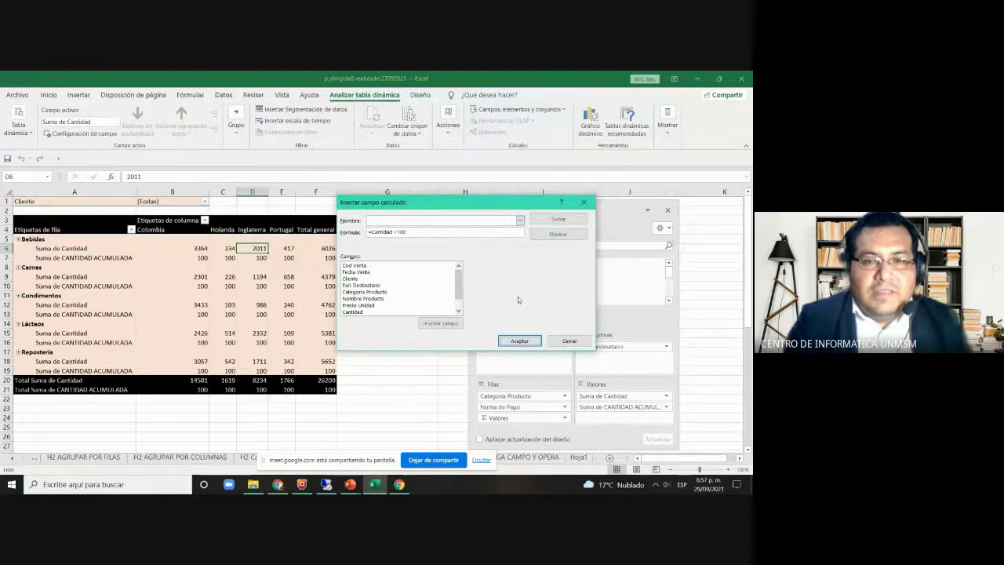
left_click(519, 341)
left_click(357, 295)
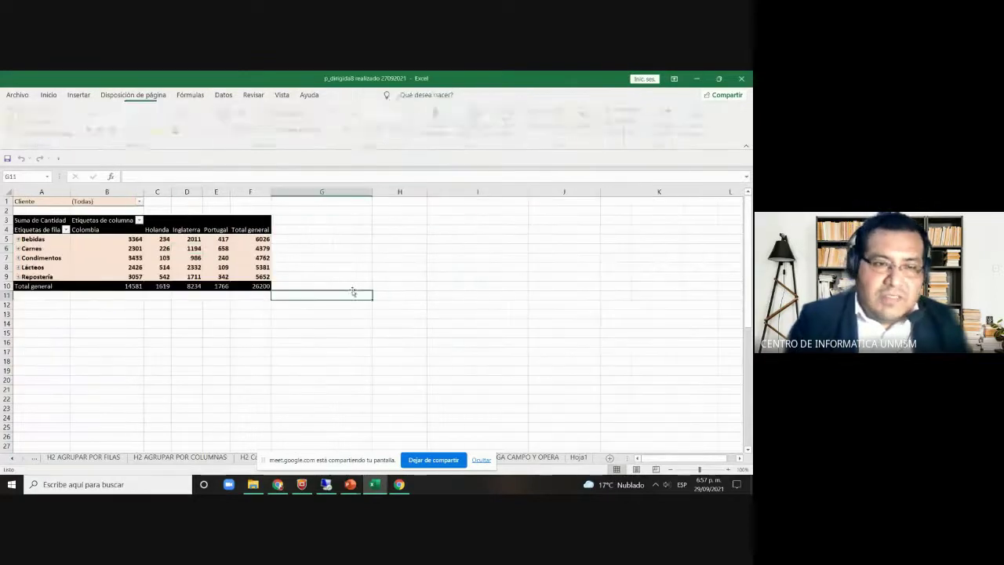
Open the Campo calculado dialog from a pivot cell, then switch to the course title slide.
left_click(139, 248)
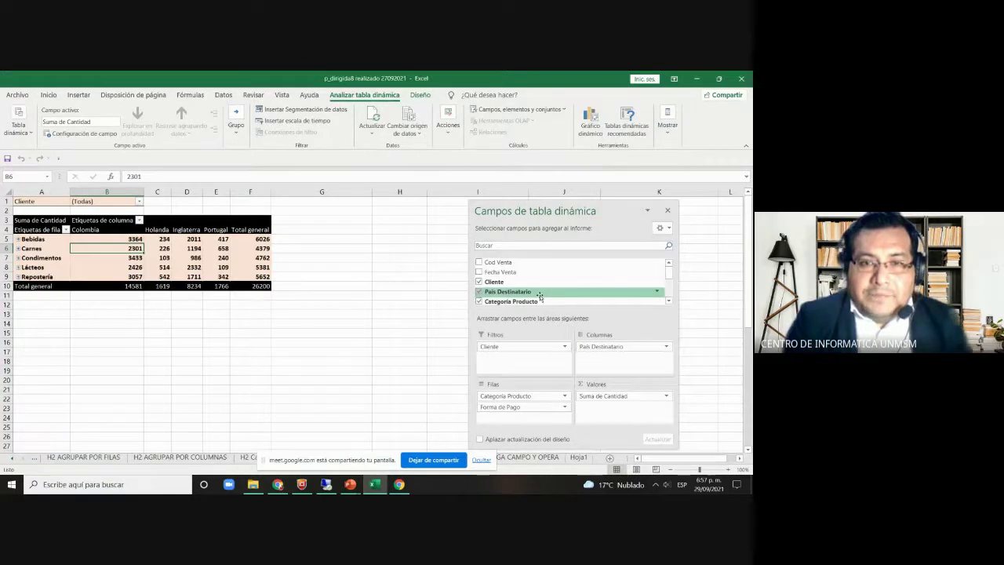
left_click(511, 112)
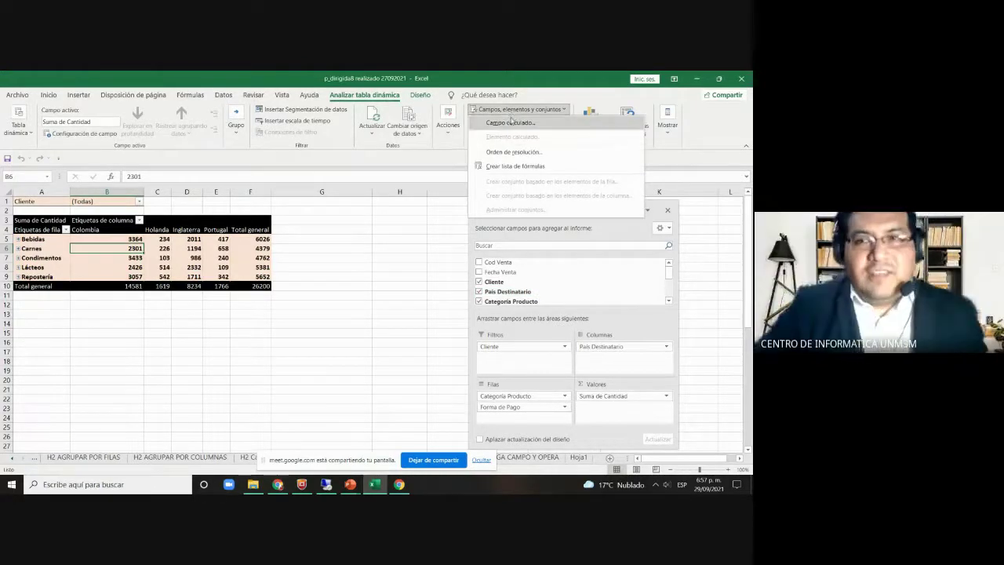
left_click(511, 122)
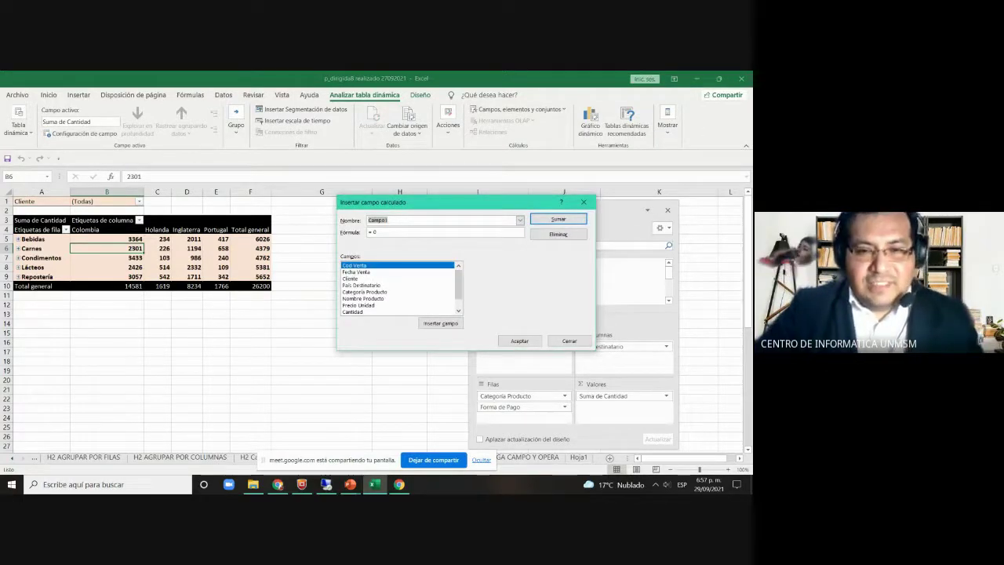
key("alt+Tab")
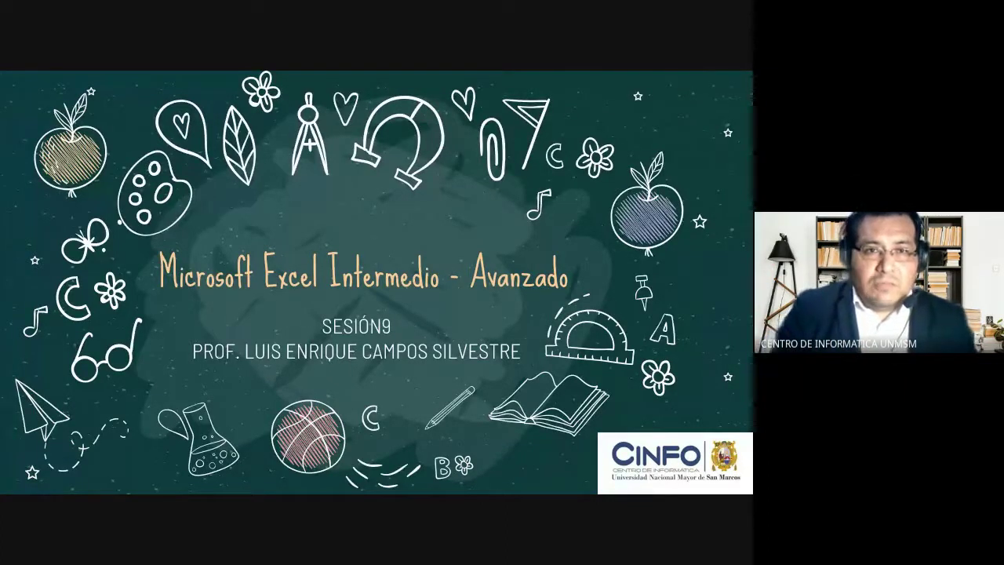
Advance the slideshow from the course title slide to the Análisis de Datos section slide.
left_click(430, 270)
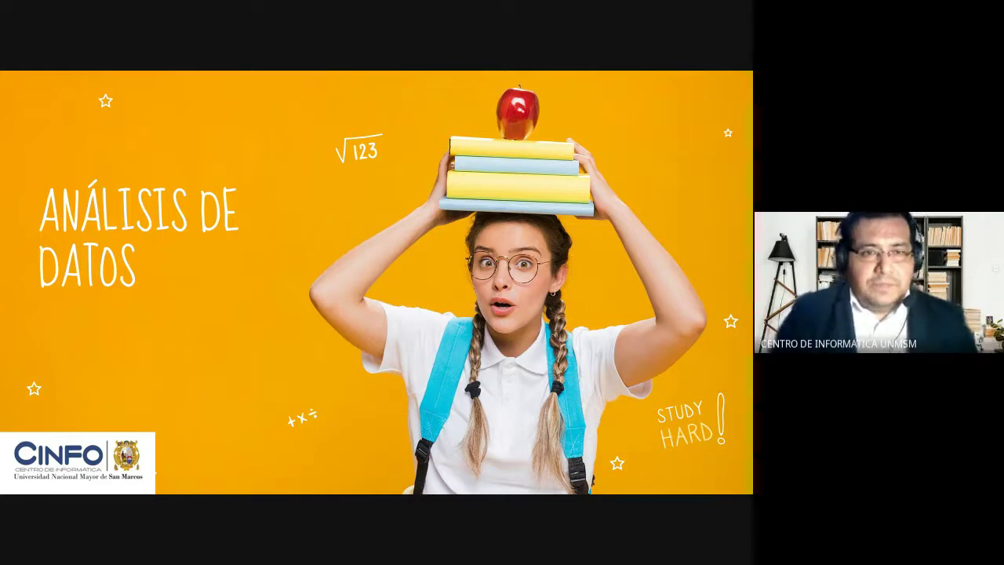
Advance to the slide explaining how to load the Herramientas para análisis add-in.
left_click(430, 267)
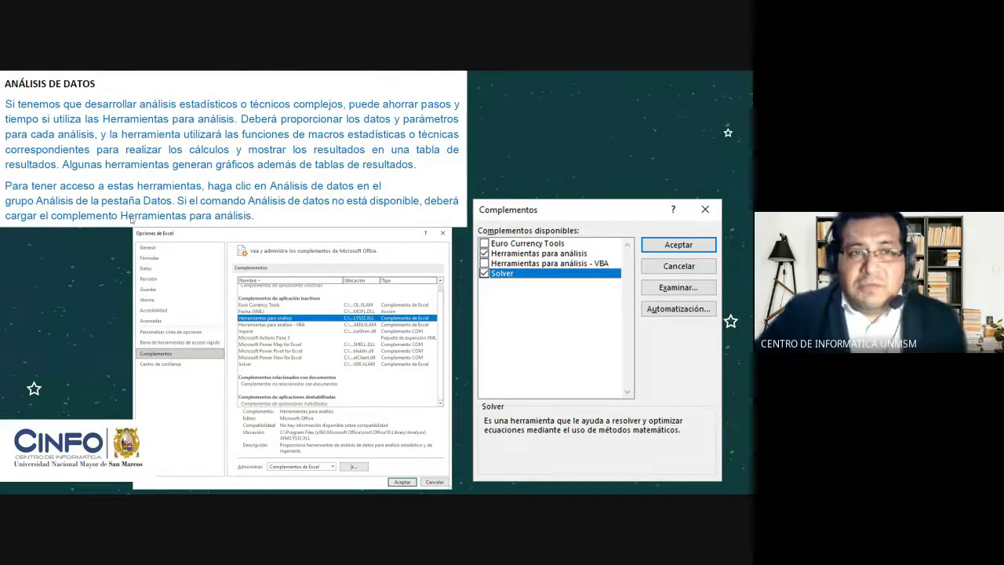
Pick an annotation option from the slideshow's pen options menu.
left_click(37, 486)
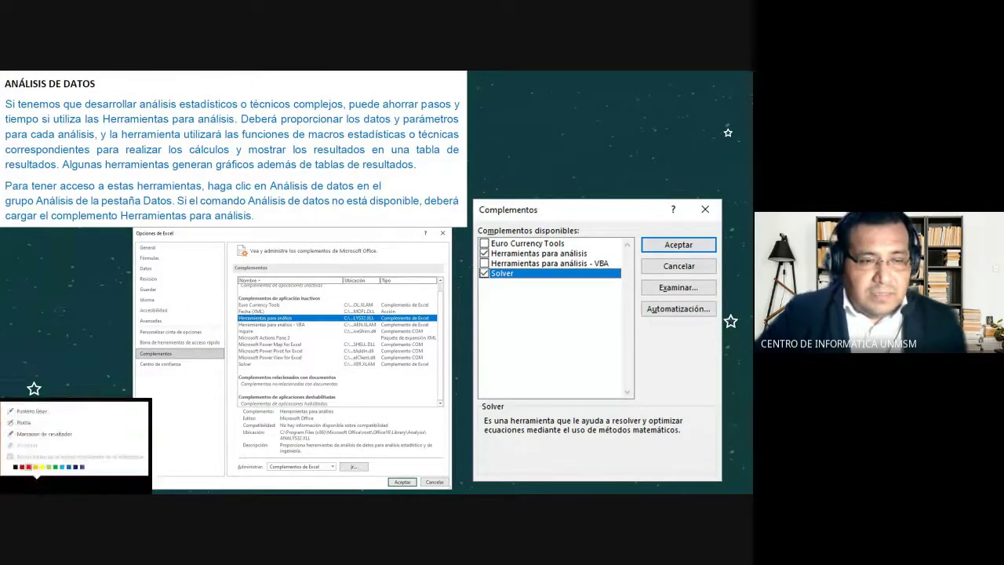
left_click(32, 422)
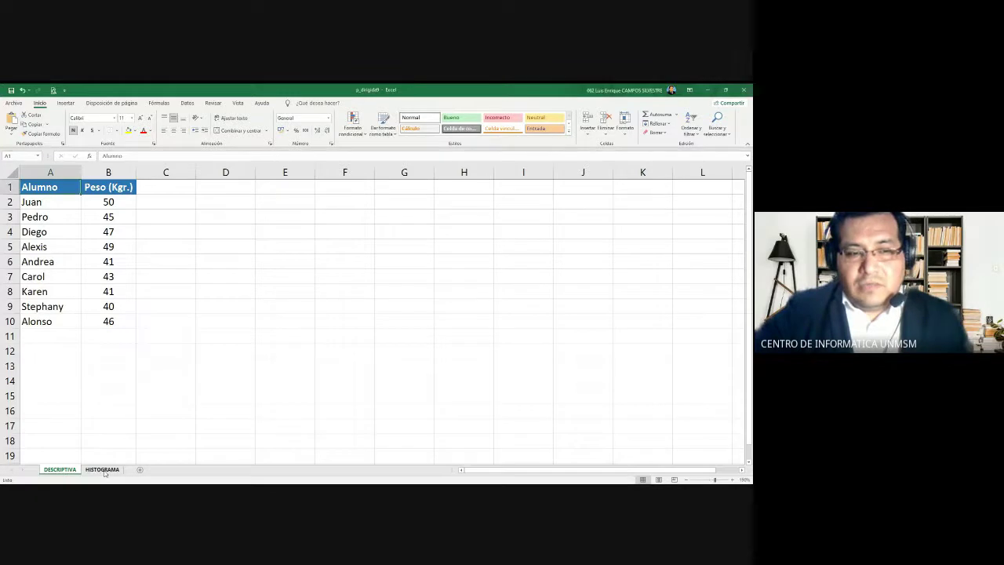
Glance at the HISTOGRAMA sheet, return to DESCRIPTIVA, and look for the data analysis commands.
left_click(99, 469)
left_click(69, 470)
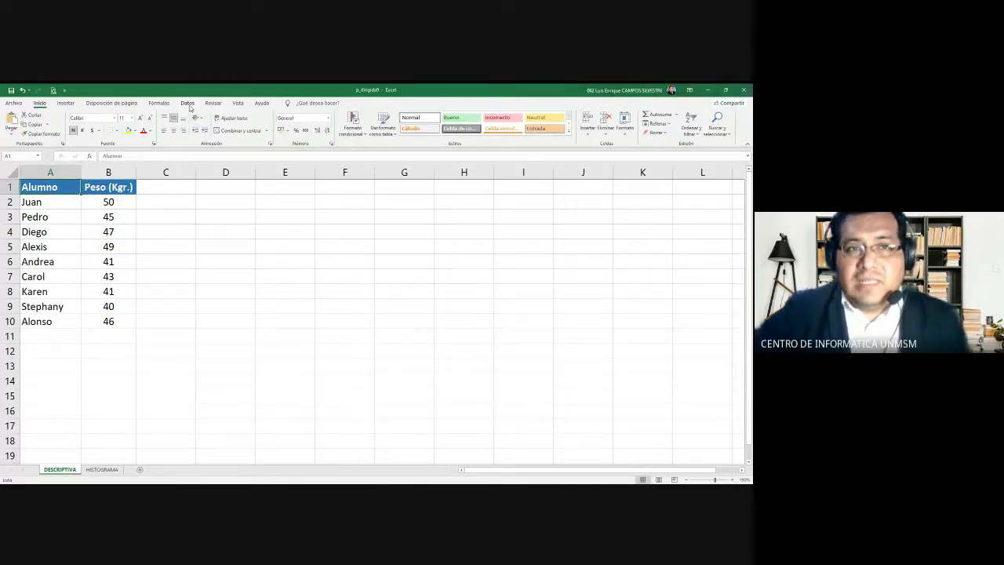
left_click(187, 103)
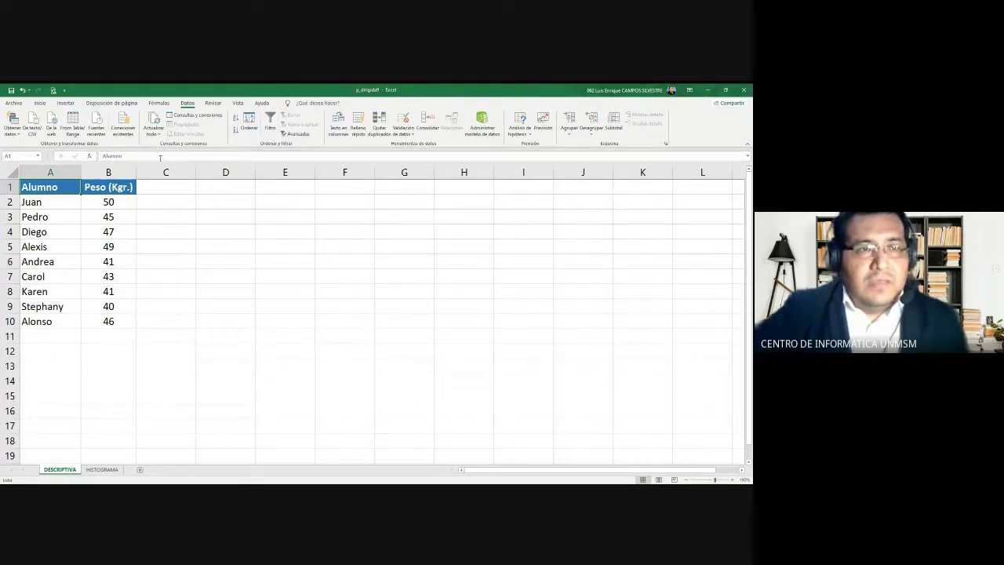
Open Excel Options from Archivo and position the window over the student weights sheet.
left_click(14, 103)
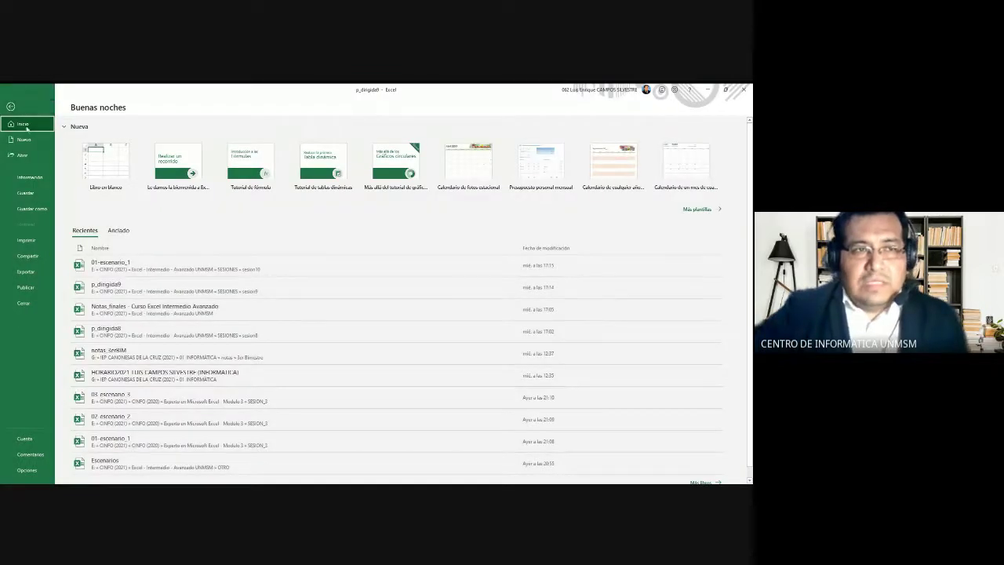
left_click(39, 475)
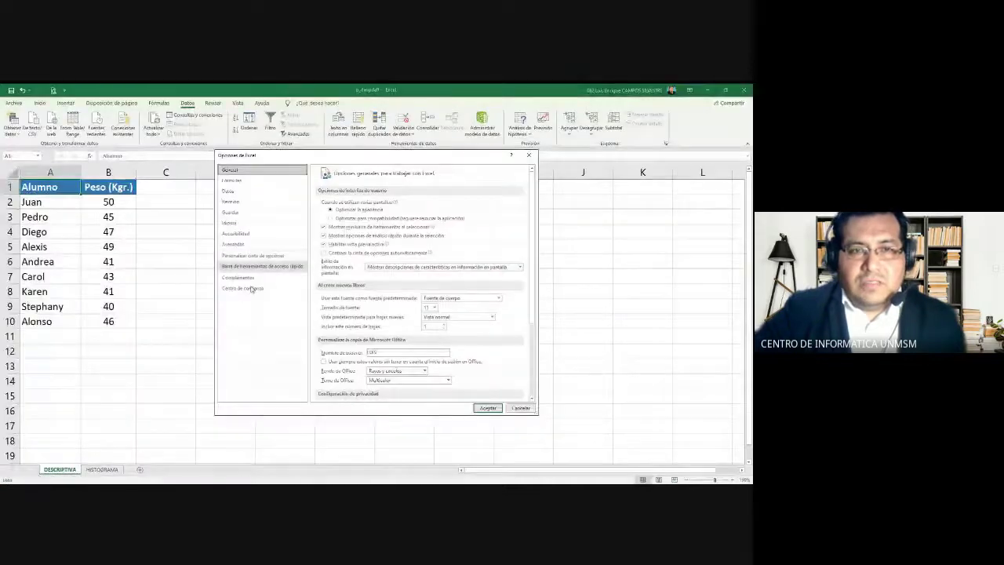
left_click_drag(333, 161, 313, 179)
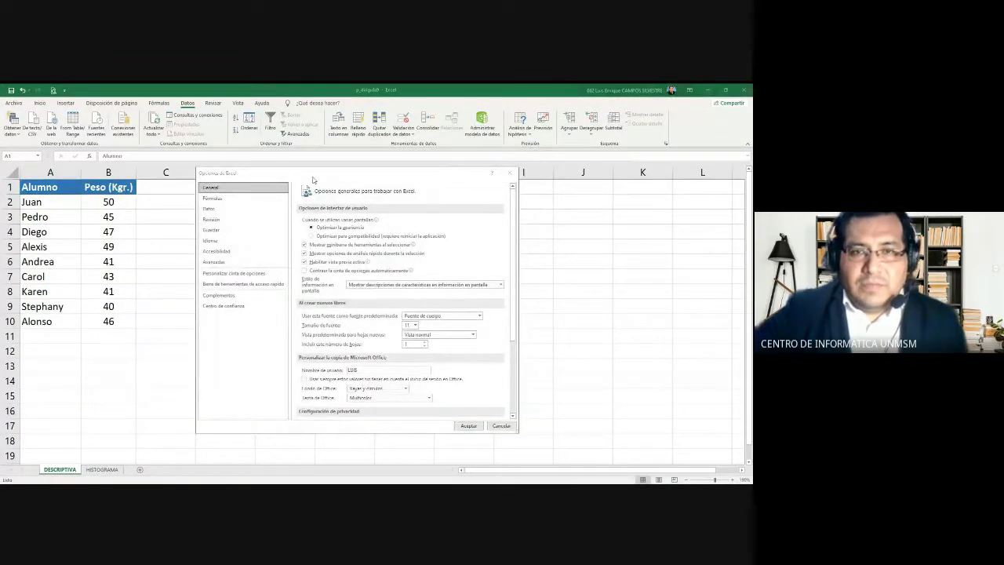
mouse_move(312, 179)
left_mouse_down()
mouse_move(297, 151)
mouse_move(276, 144)
left_mouse_up()
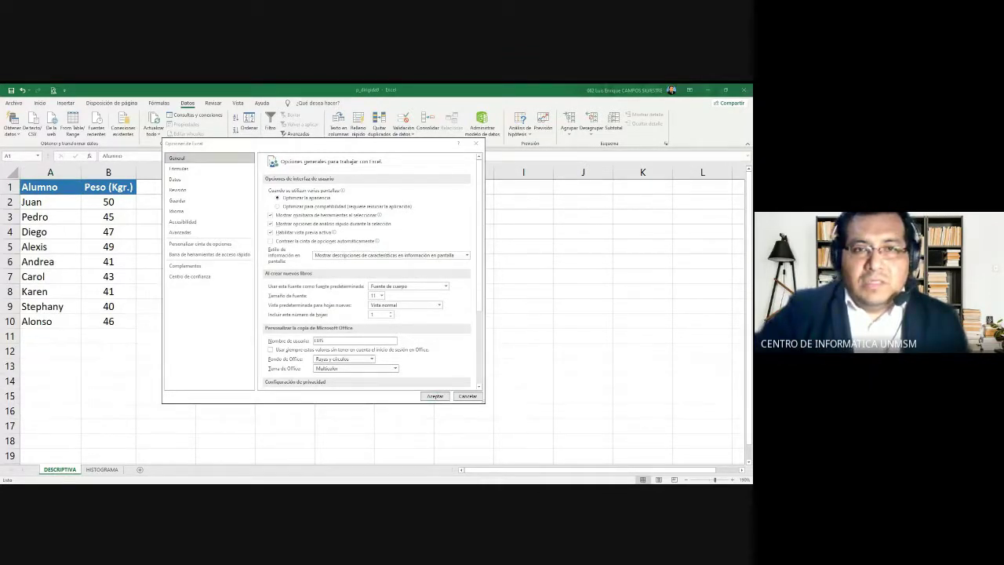
left_click(457, 251)
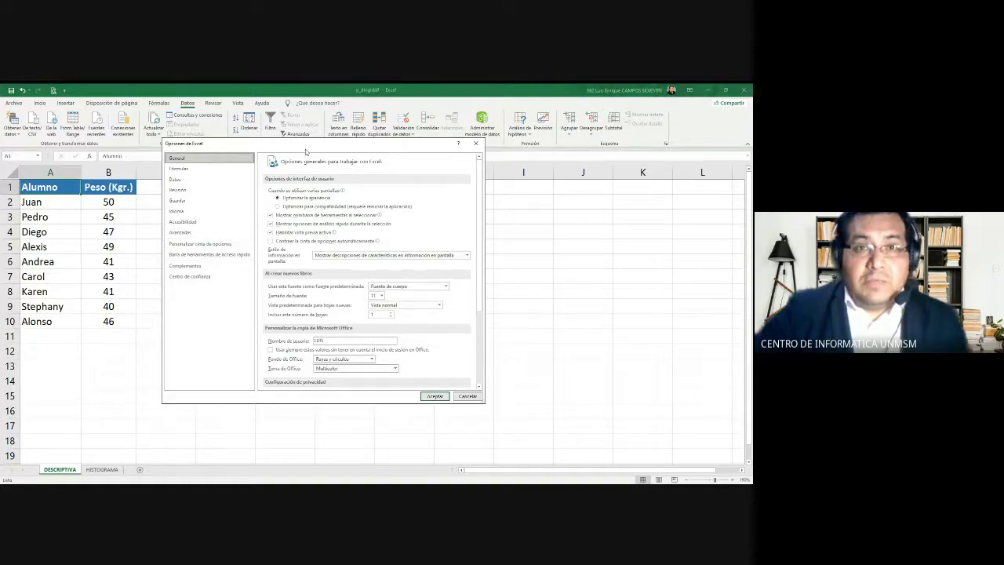
mouse_move(306, 151)
left_mouse_down()
mouse_move(304, 162)
mouse_move(318, 160)
left_mouse_up()
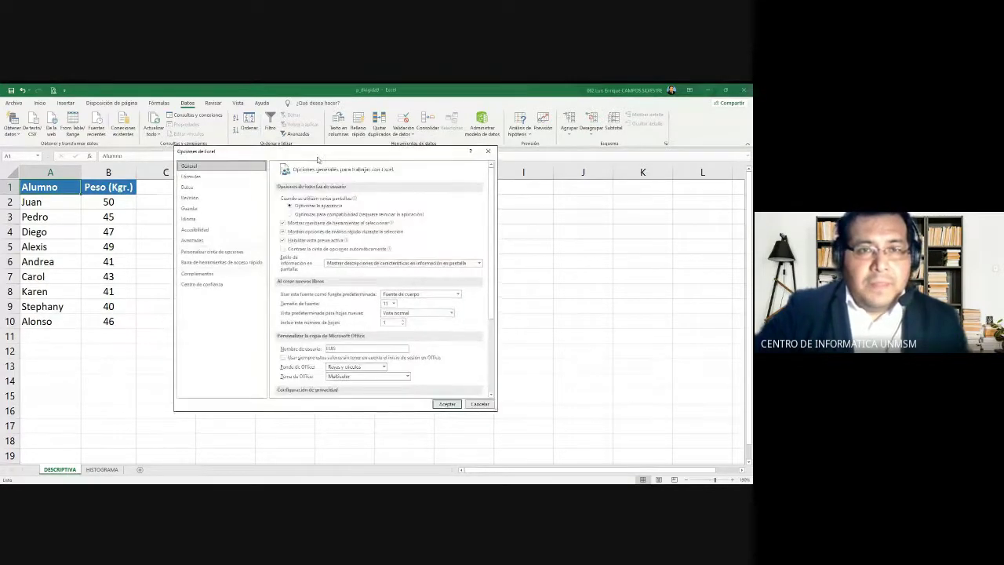
left_click_drag(233, 156, 238, 163)
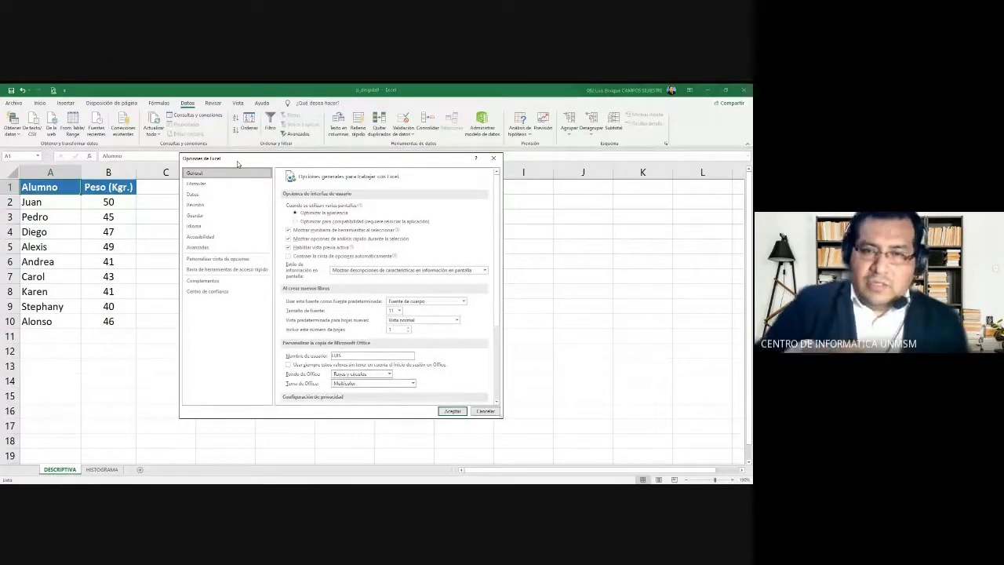
left_click_drag(237, 163, 243, 146)
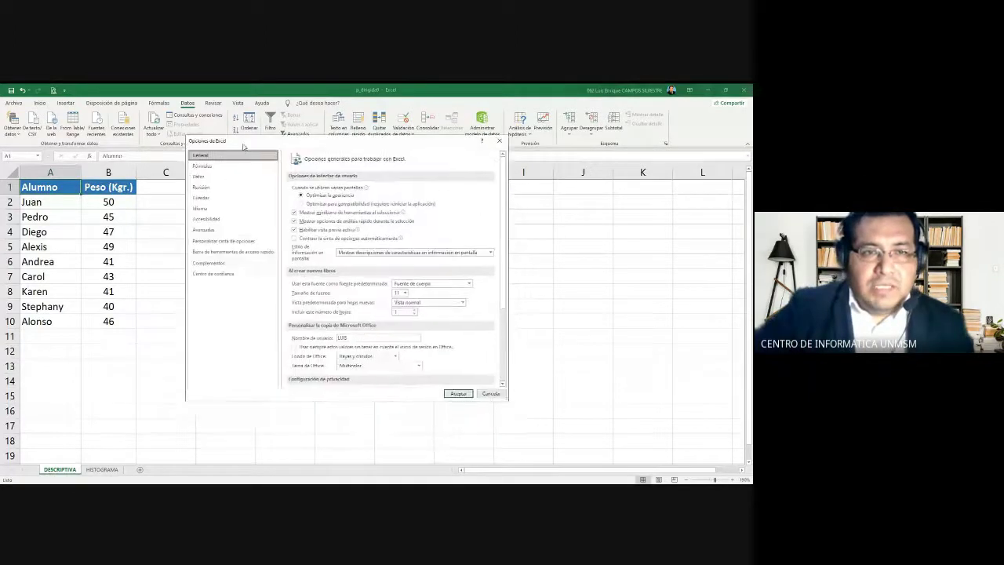
On the Complementos page, manage Complementos de Excel to list the available add-ins.
left_click(216, 262)
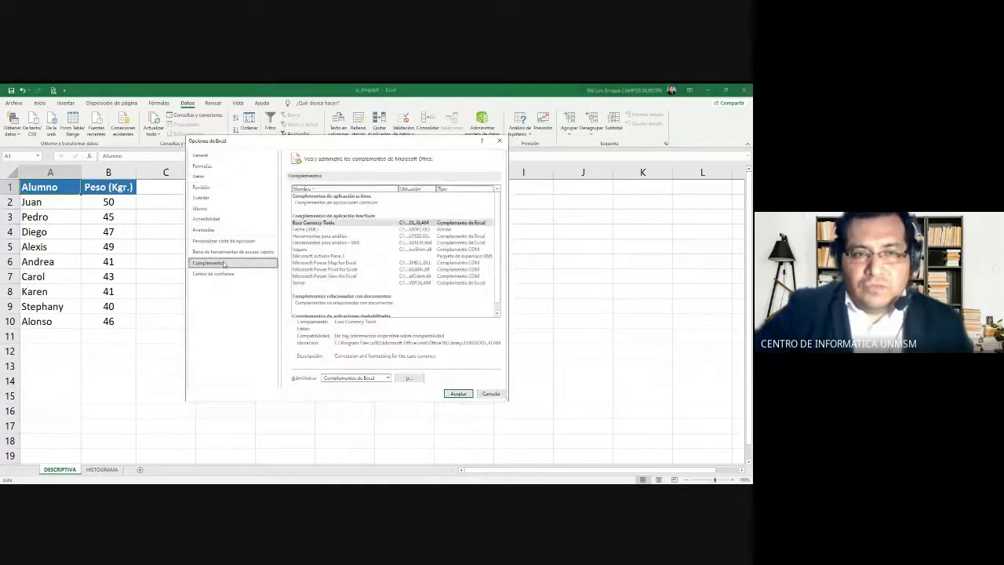
left_click_drag(274, 145, 232, 134)
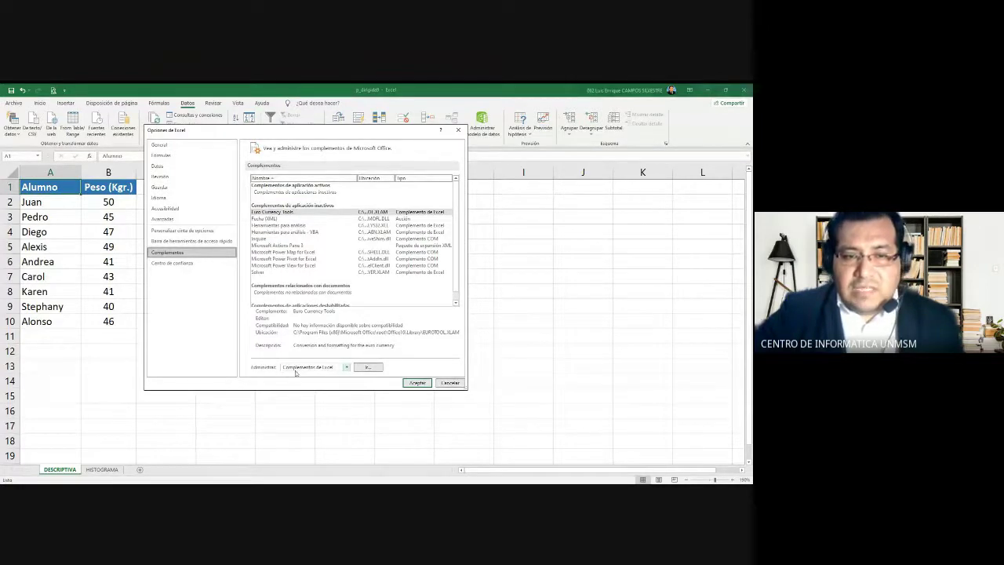
left_click(346, 367)
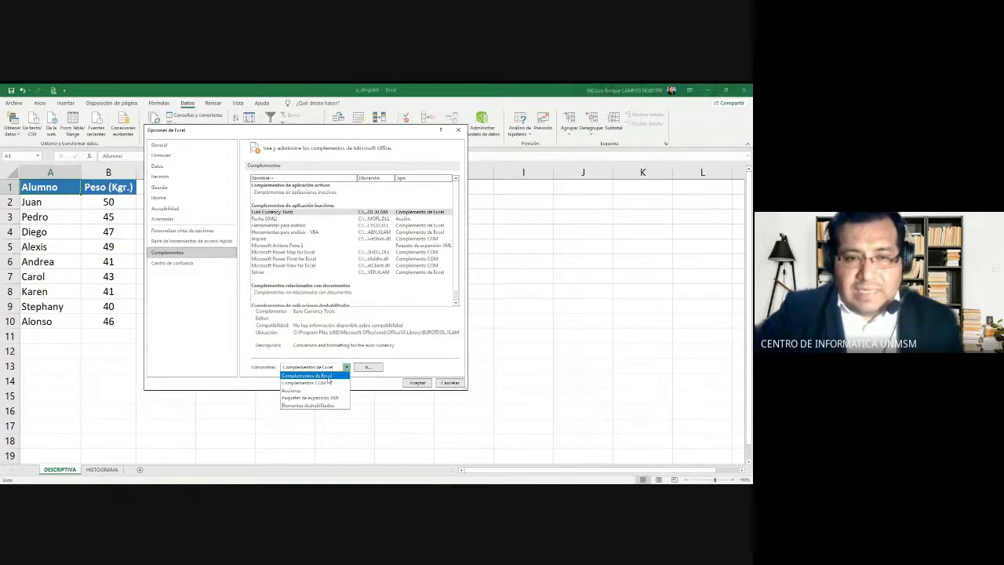
left_click(330, 377)
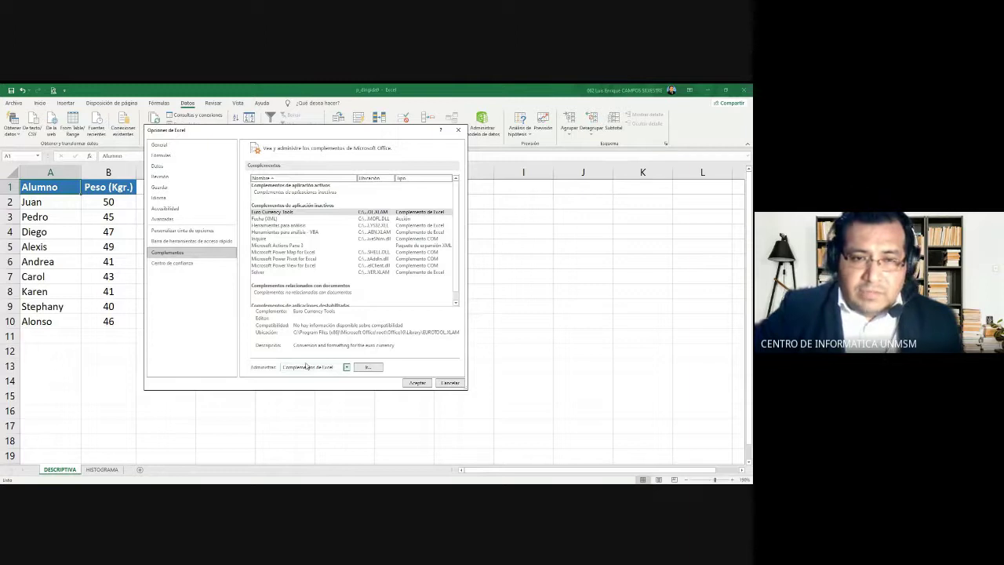
left_click(368, 370)
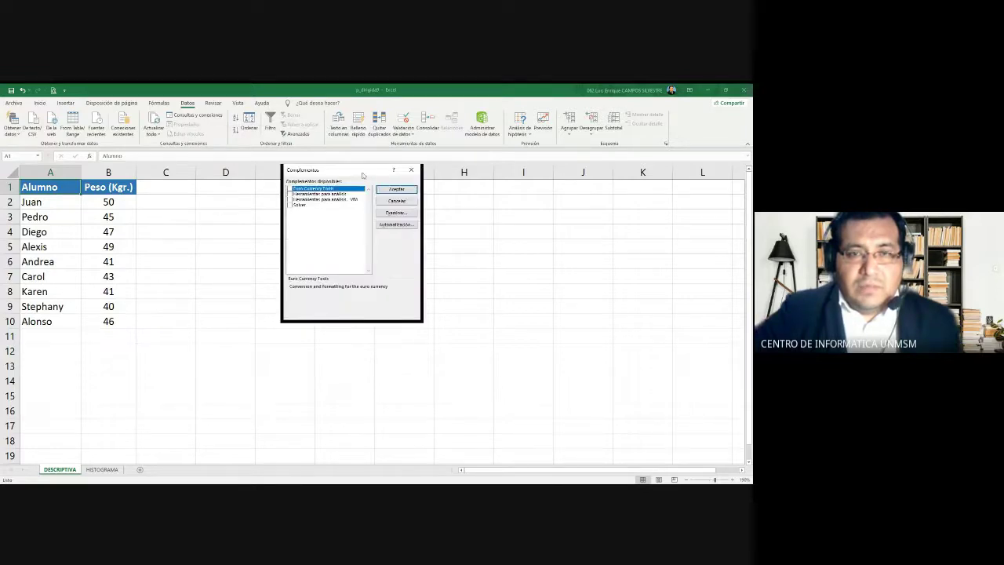
Tick Herramientas para análisis and Solver, then close the Complementos dialog without applying.
mouse_move(363, 175)
left_mouse_down()
mouse_move(313, 223)
mouse_move(329, 200)
mouse_move(301, 212)
mouse_move(327, 207)
mouse_move(314, 200)
left_mouse_up()
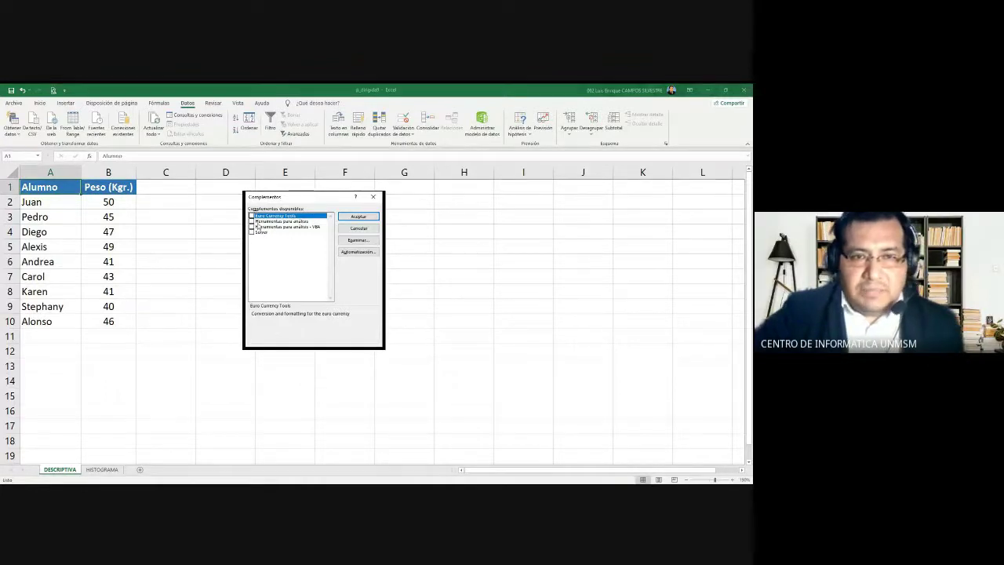
left_click(252, 221)
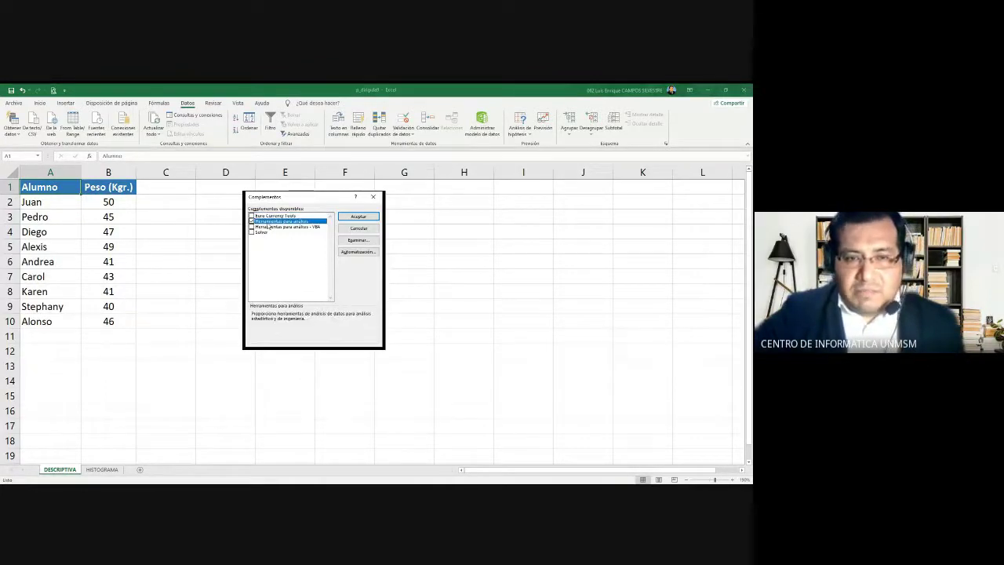
left_click(252, 232)
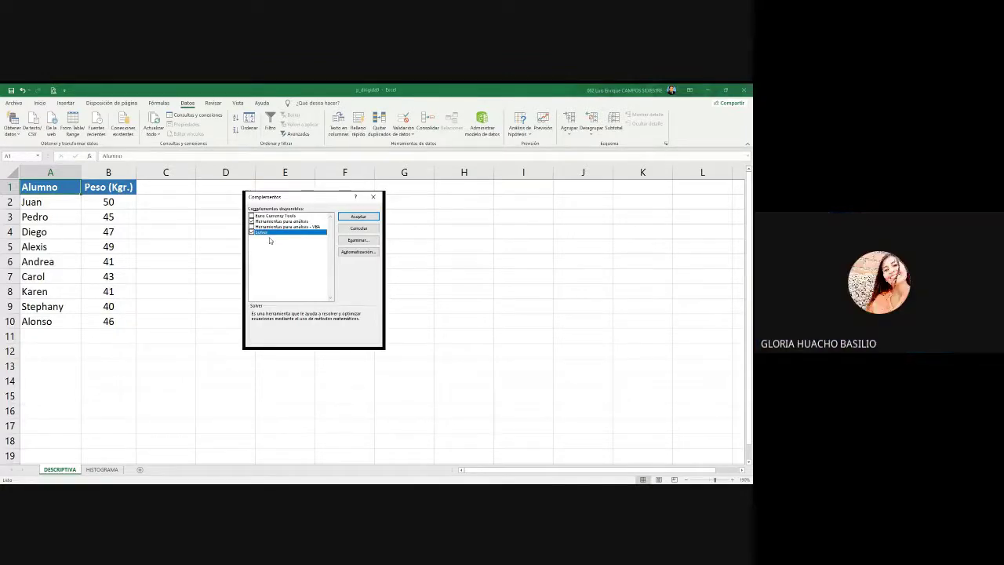
mouse_move(291, 200)
left_mouse_down()
mouse_move(306, 204)
mouse_move(260, 195)
left_mouse_up()
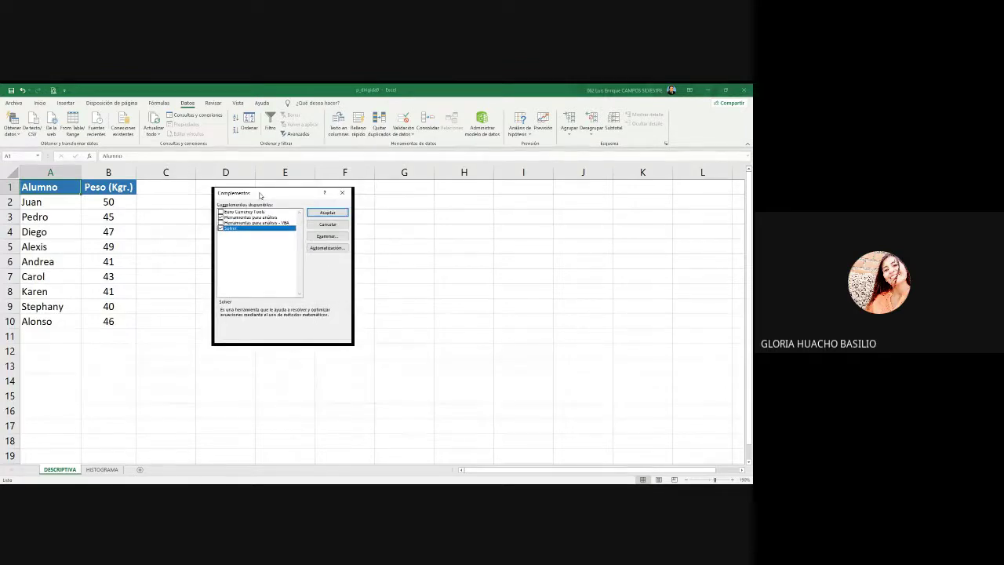
left_click(343, 192)
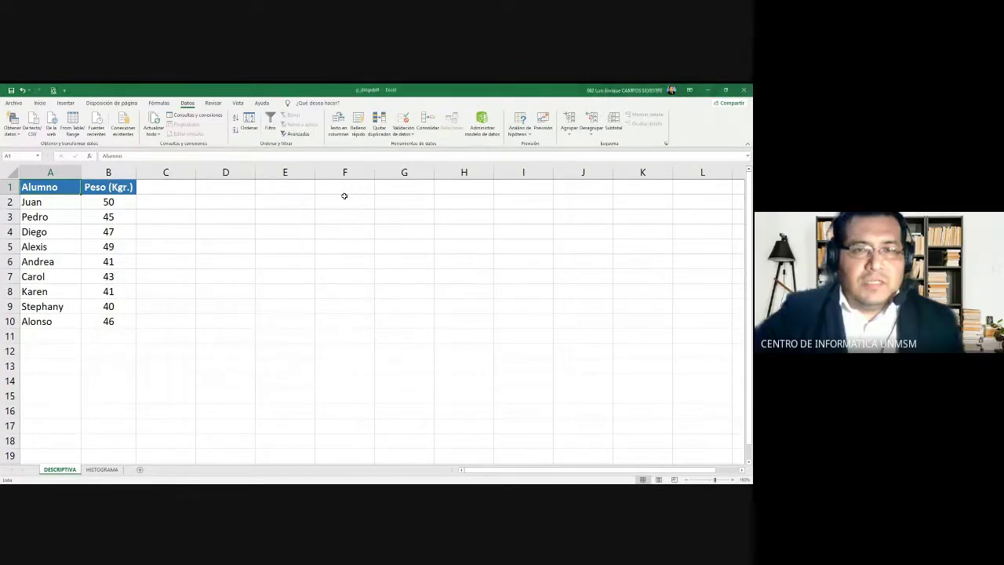
Return to Excel Options' Complementos page and bring up the Excel add-ins list again.
left_click(14, 103)
left_click(40, 124)
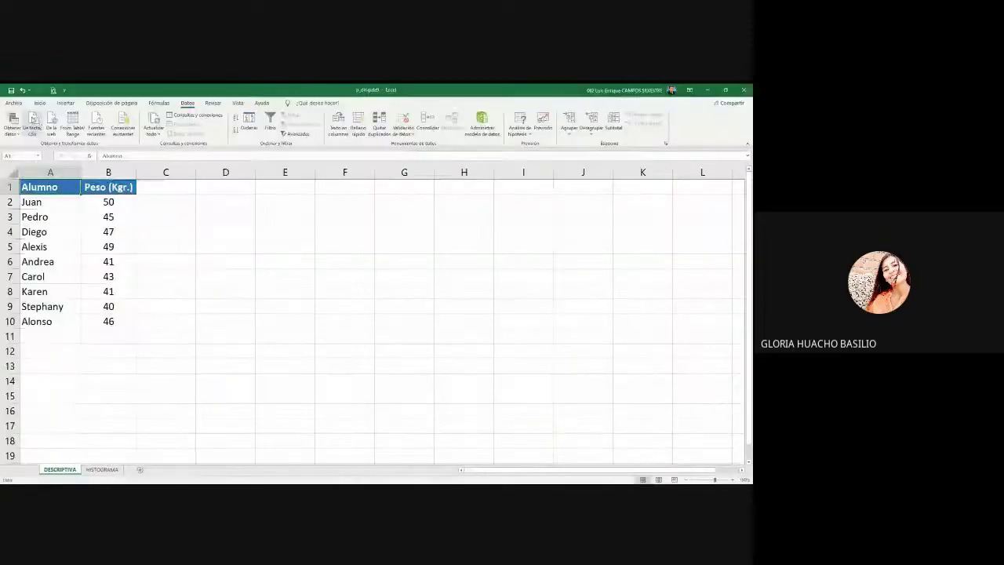
left_click(16, 102)
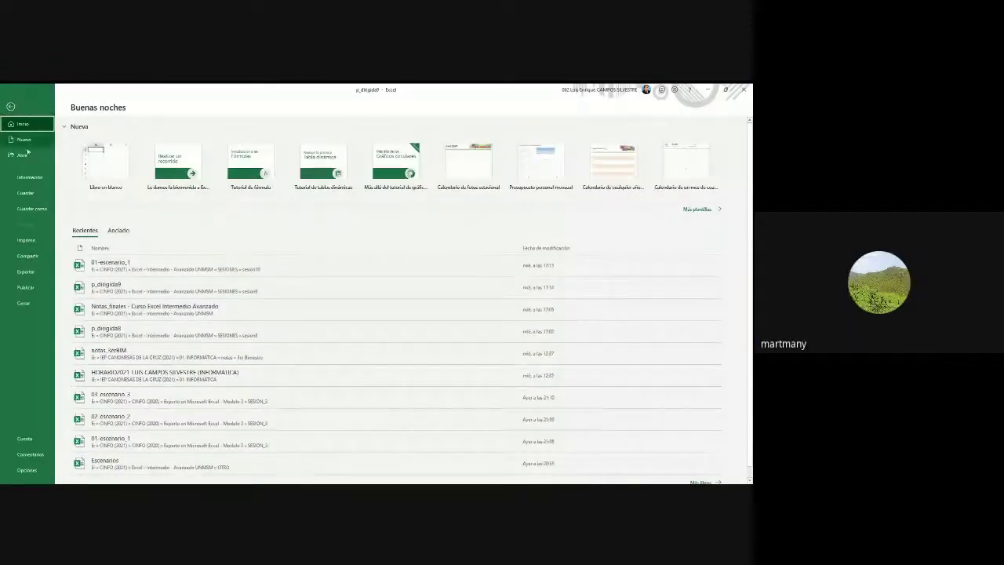
left_click(27, 469)
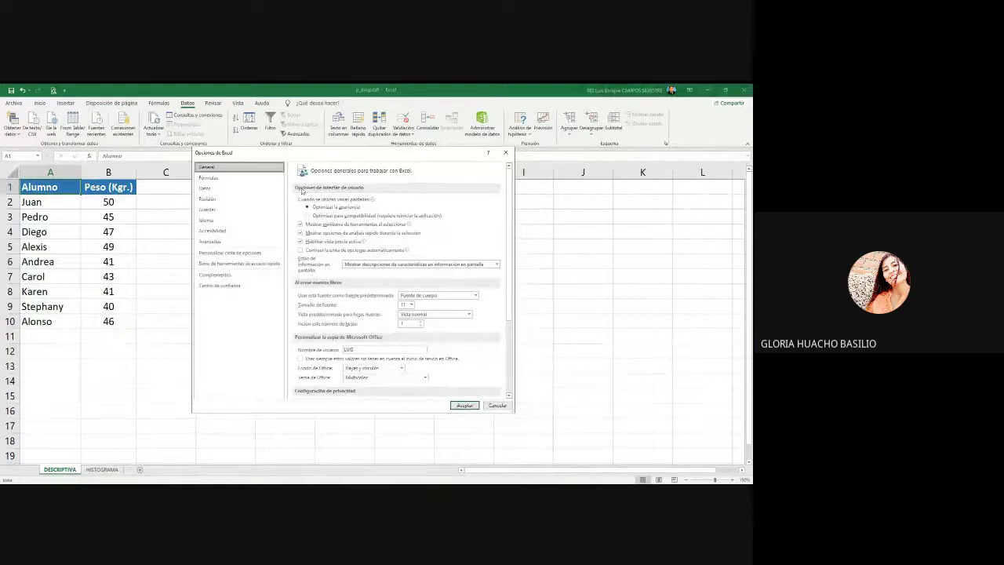
left_click(231, 276)
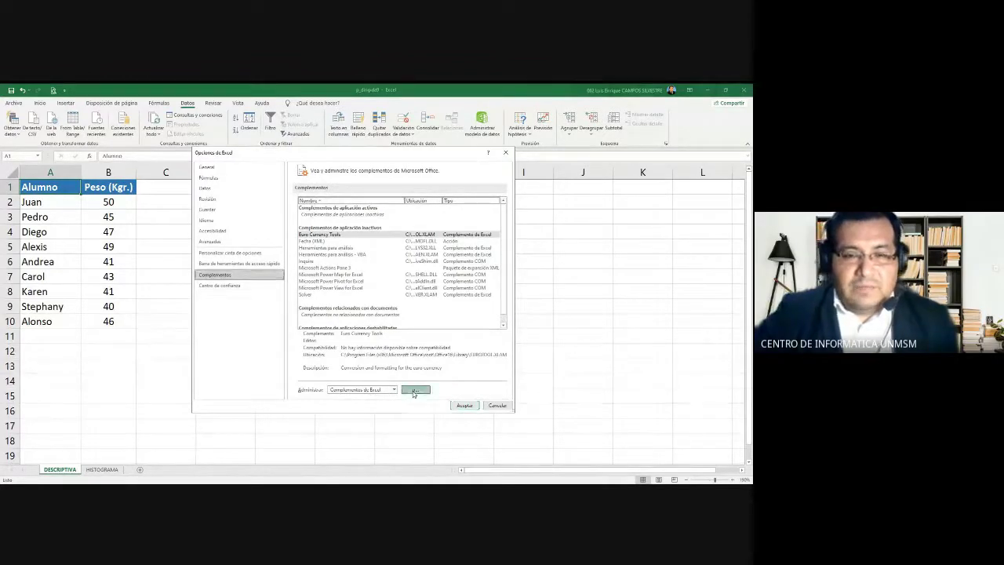
left_click(414, 389)
left_click_drag(290, 196, 321, 205)
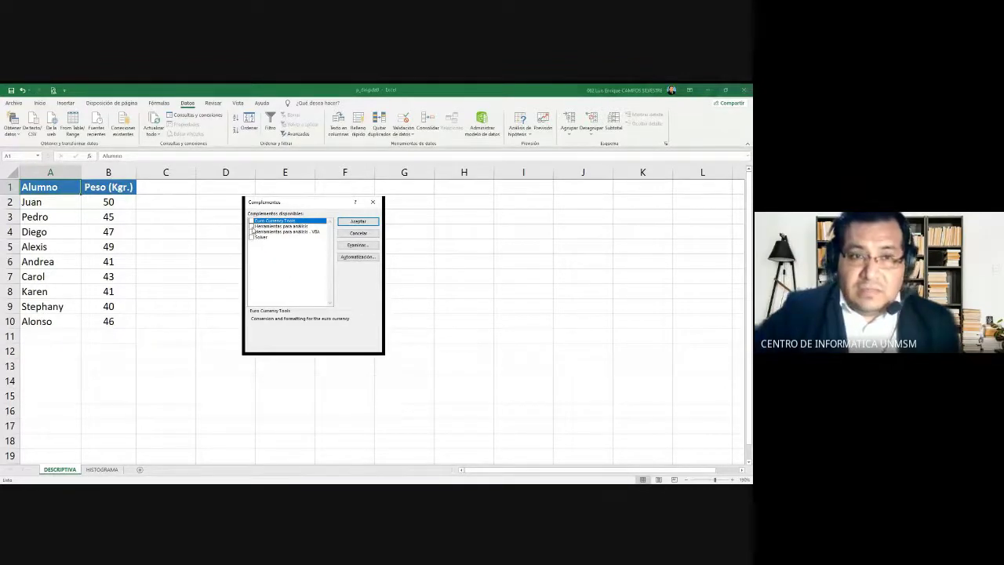
Tick Herramientas para análisis and Solver and confirm with Aceptar.
left_click(252, 226)
left_click(252, 237)
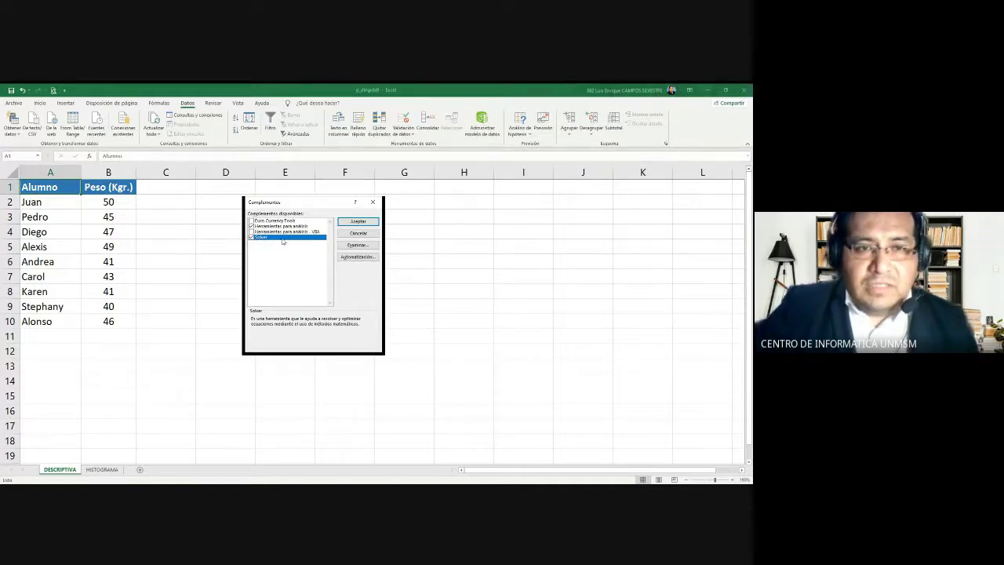
left_click(353, 225)
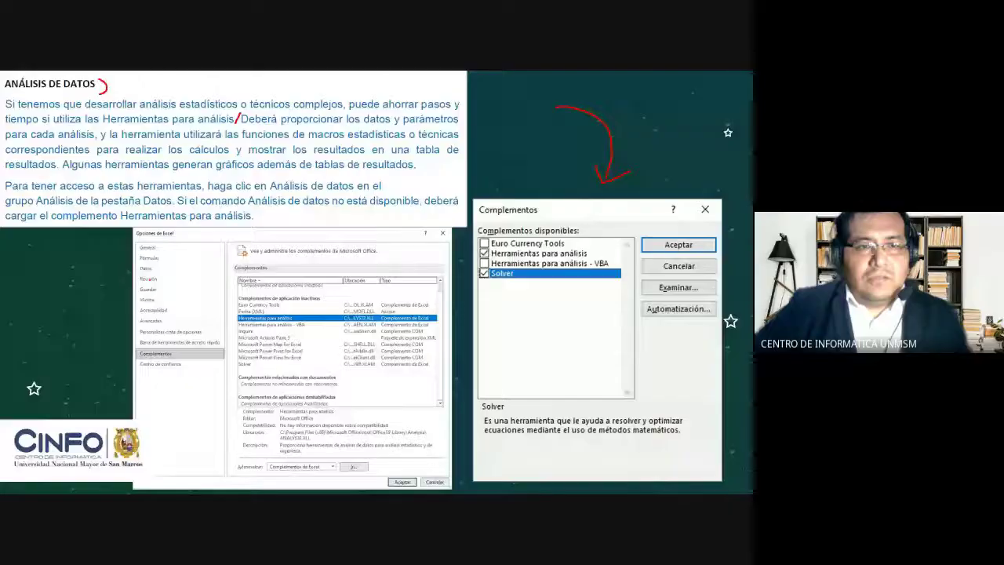
Mark the add-ins slide with a red pen arrow and advance to Estadística Descriptiva.
left_click_drag(123, 262, 102, 281)
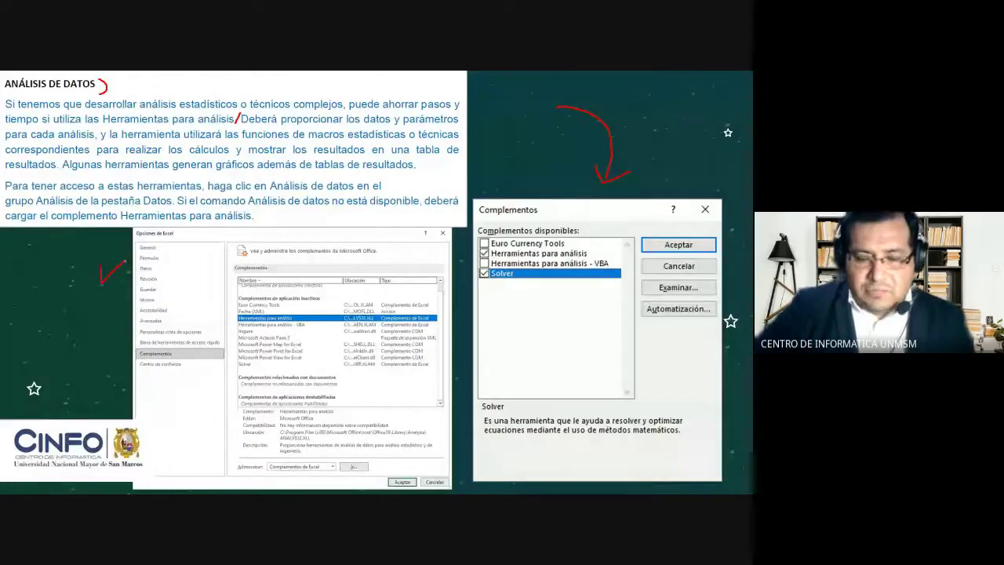
key("Right")
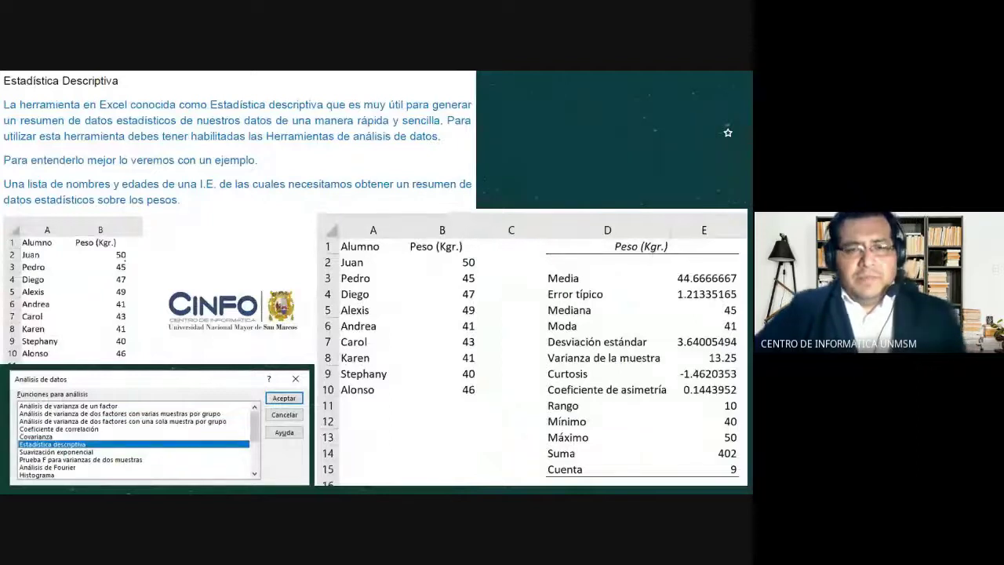
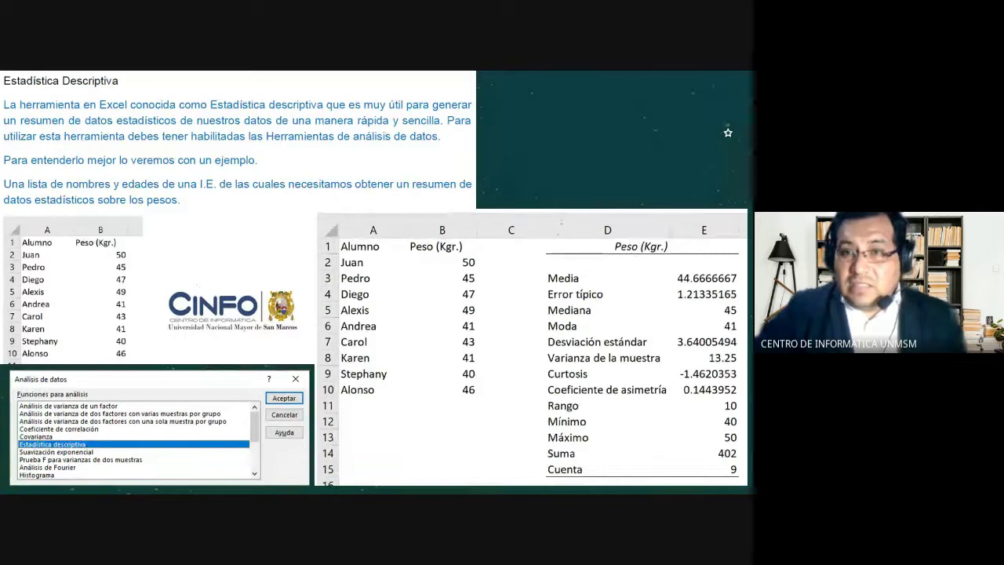
Mark up the manual in red: arrow to Peso (Kgr.), outline columns A–B, ticks, begin 'Variable'.
left_click_drag(572, 144, 591, 254)
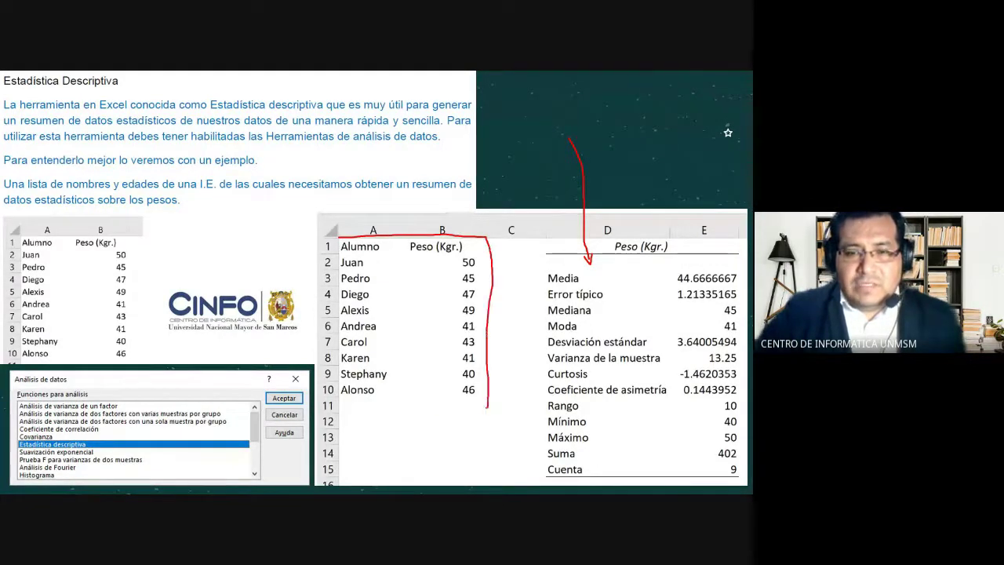
left_click_drag(487, 407, 335, 389)
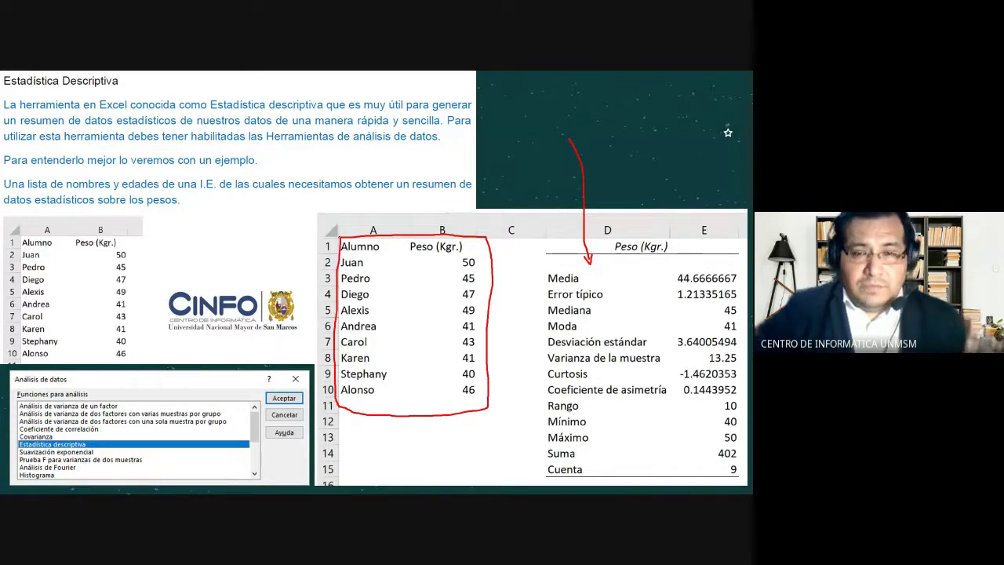
left_click_drag(440, 261, 445, 262)
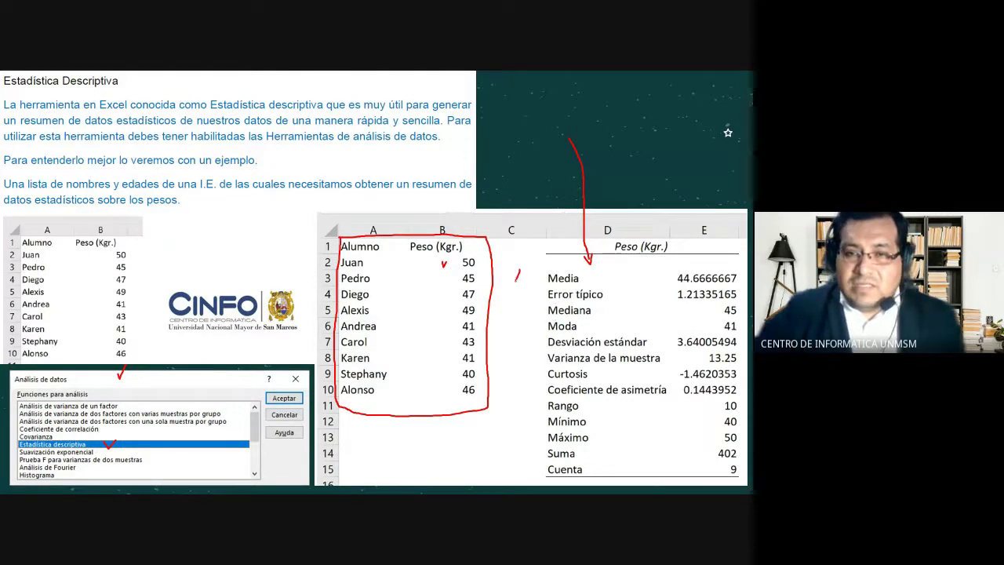
left_click_drag(519, 270, 528, 290)
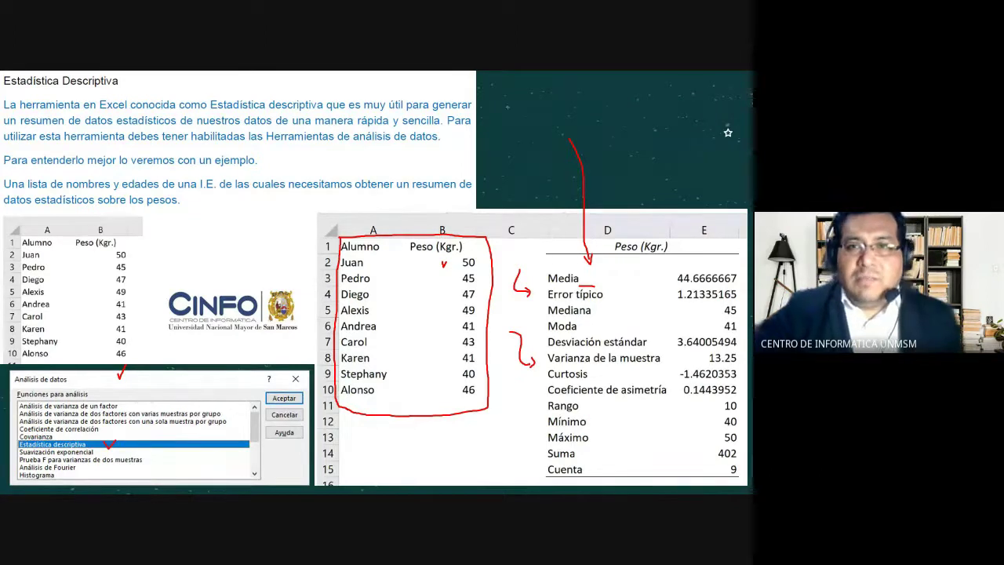
mouse_move(504, 91)
left_mouse_down()
mouse_move(533, 88)
mouse_move(544, 110)
left_mouse_up()
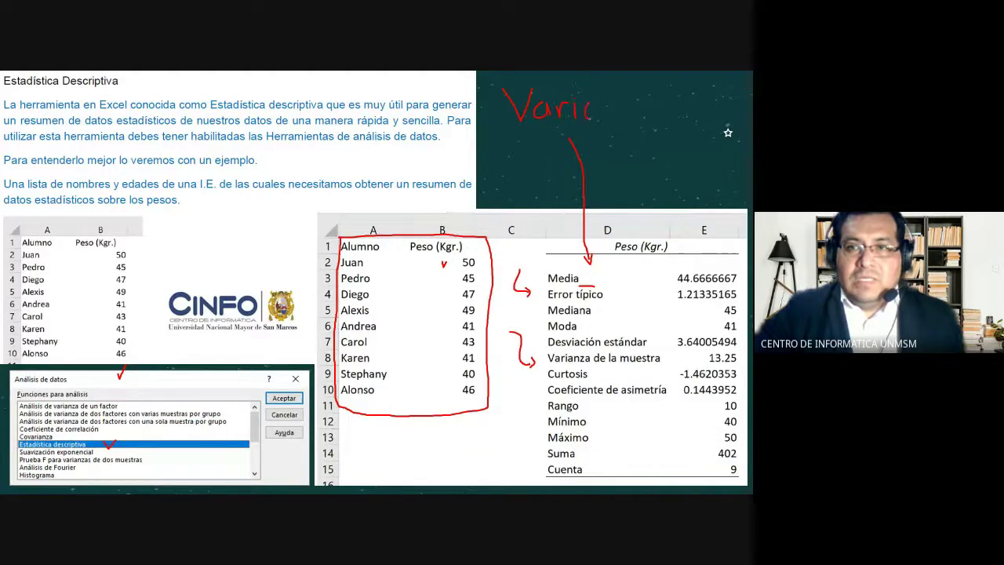
Finish handwriting 'Variable' above the table and add a pen mark near Error típico.
mouse_move(604, 91)
left_mouse_down()
mouse_move(604, 118)
mouse_move(624, 115)
left_mouse_up()
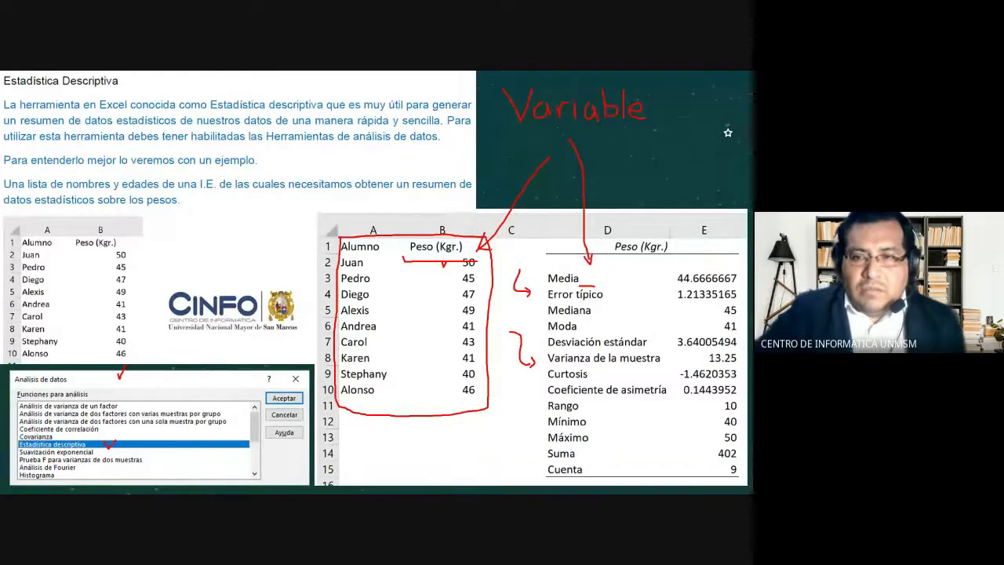
left_click_drag(668, 293, 676, 299)
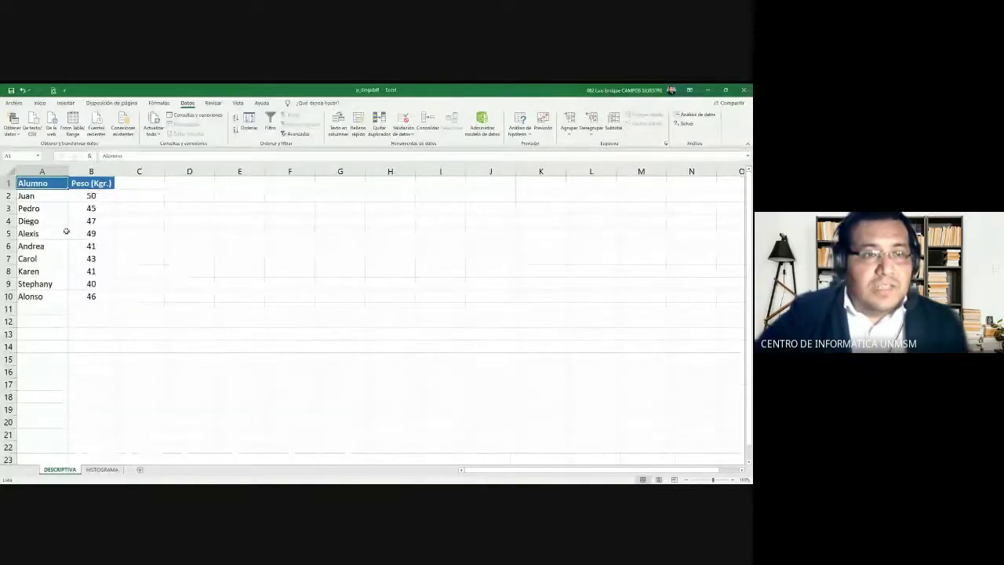
scroll(63, 227, "up", 3)
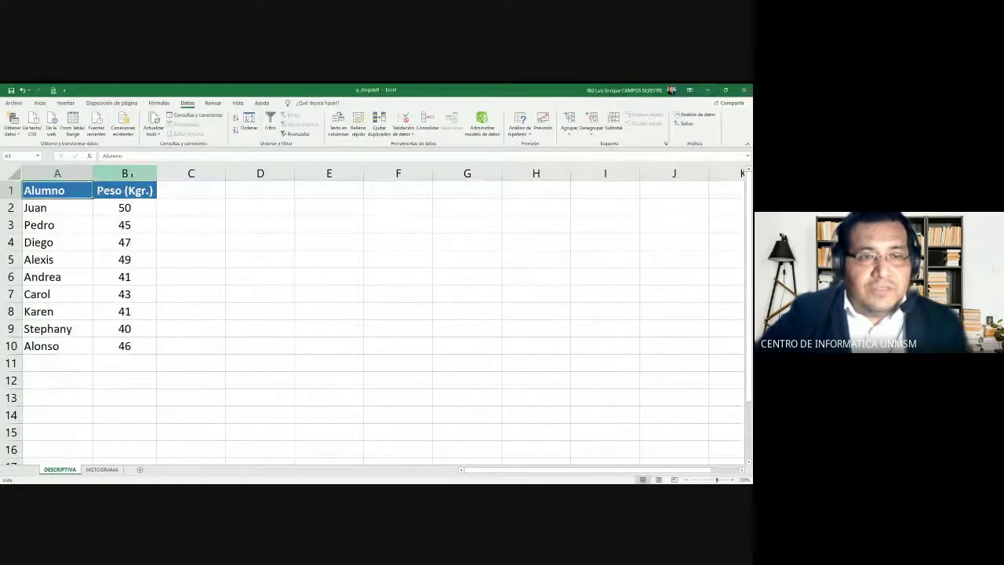
left_click(62, 240)
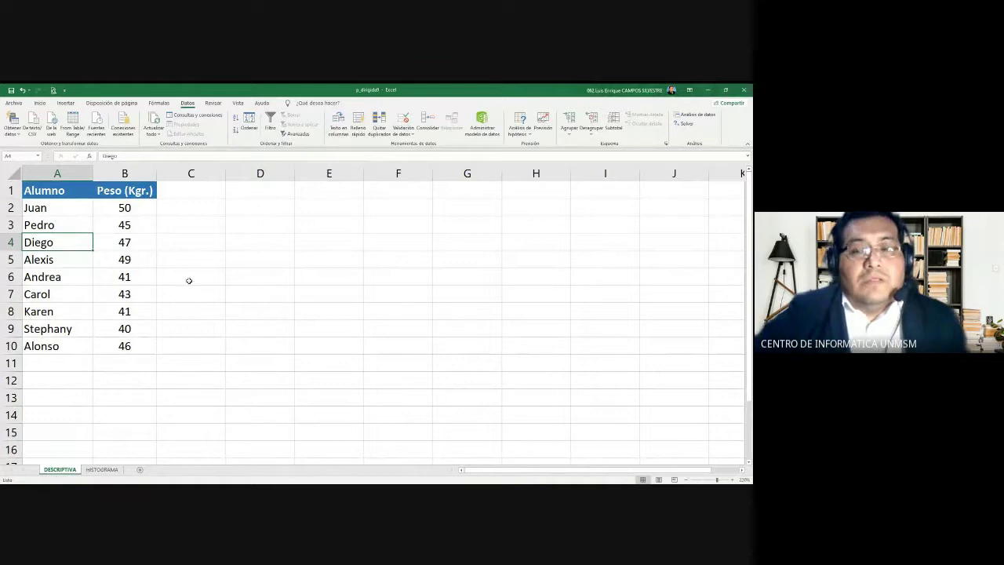
left_click(156, 245)
left_click_drag(132, 210, 143, 336)
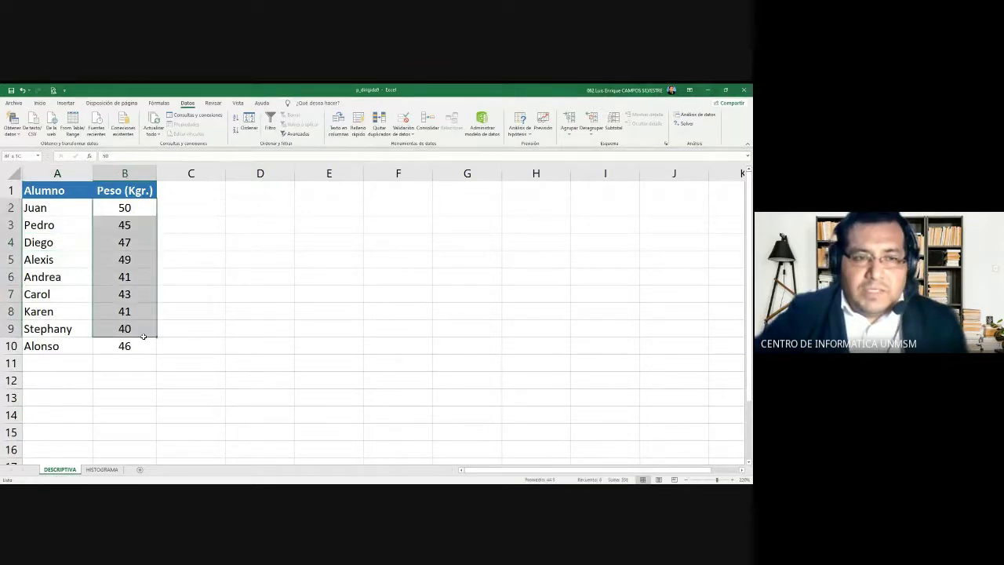
left_click(136, 297)
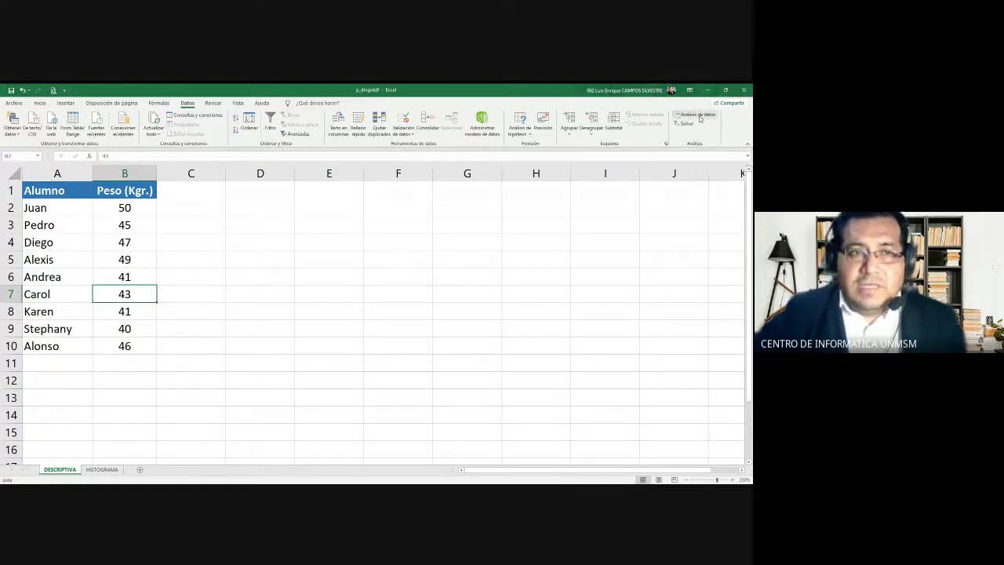
left_click(698, 115)
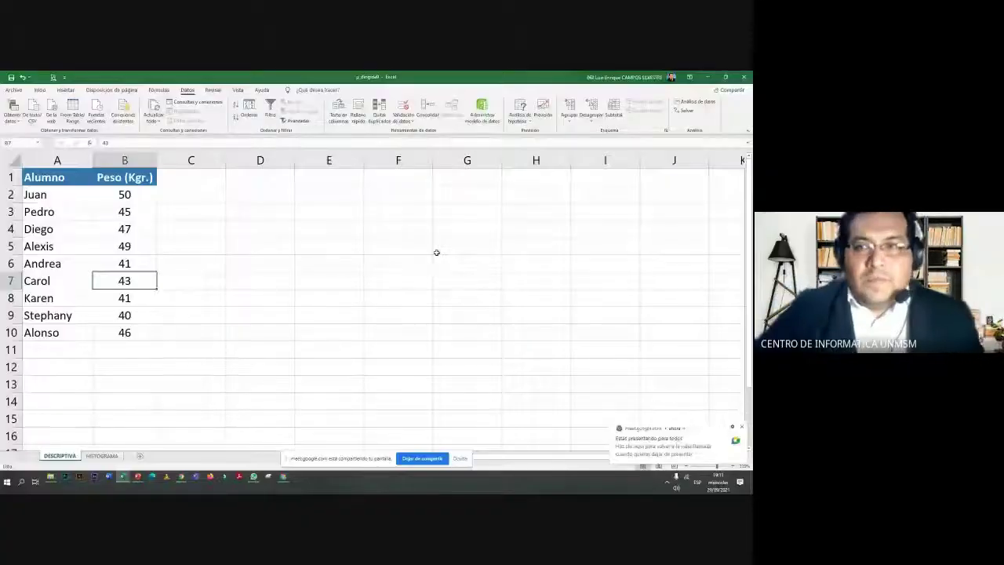
left_click(124, 228)
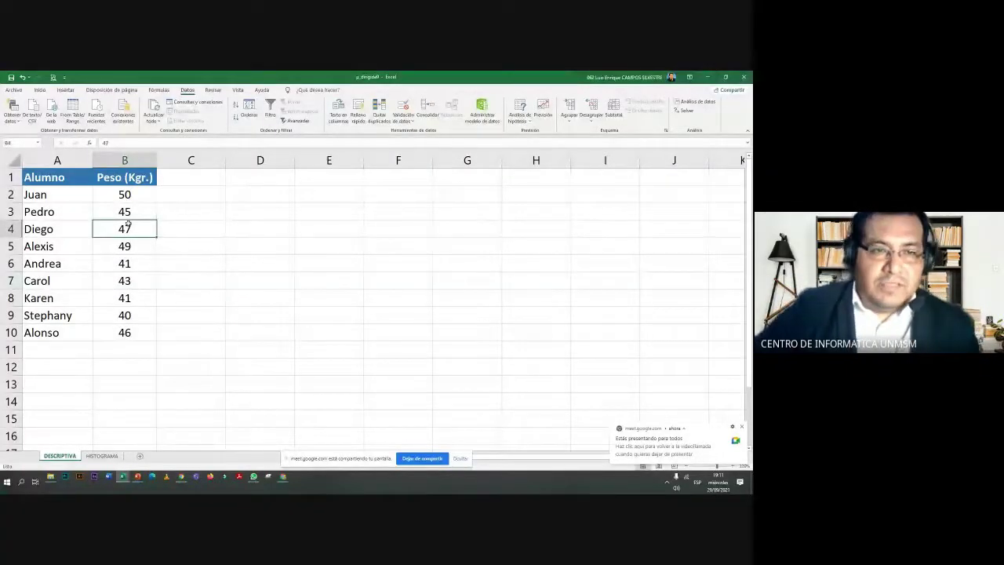
Open the Estadística descriptiva settings from the data analysis tools, then bring Acrobat Reader forward.
left_click(695, 101)
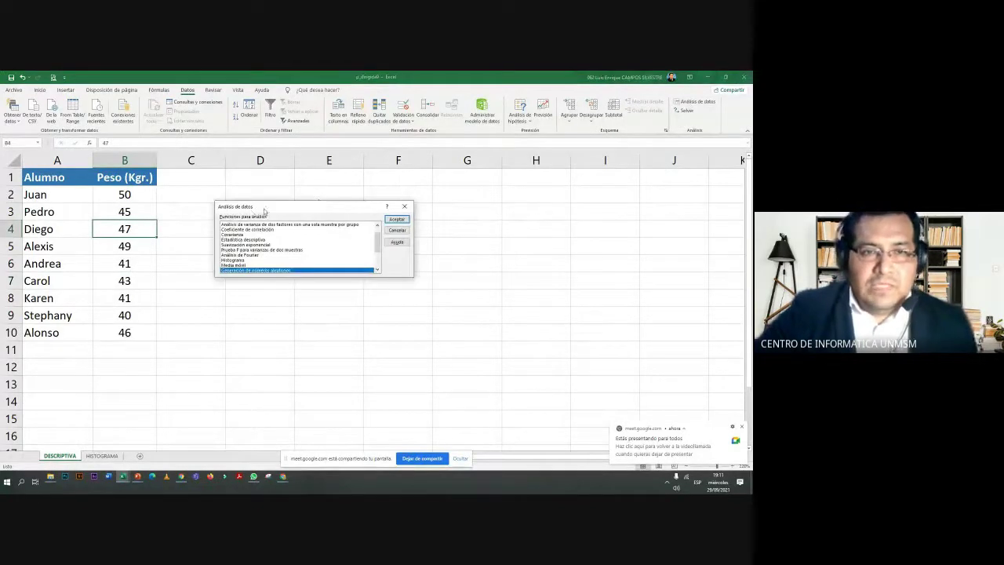
left_click_drag(235, 207, 212, 189)
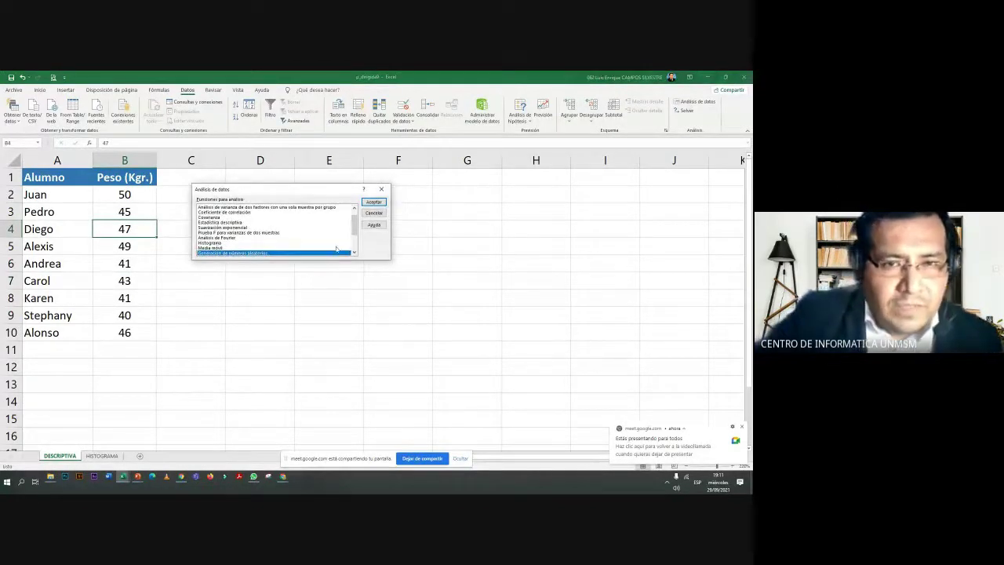
left_click_drag(354, 226, 353, 247)
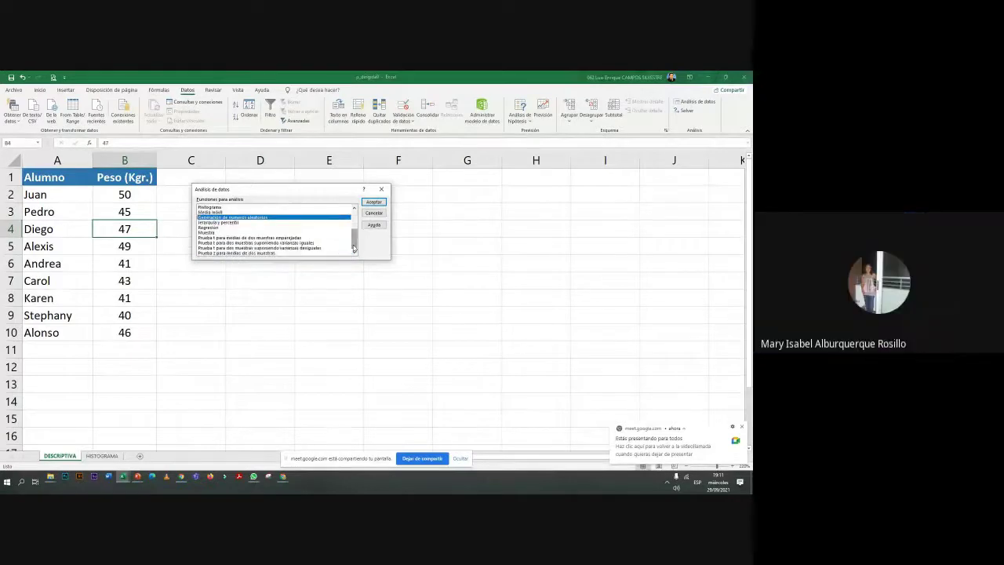
left_click(216, 229)
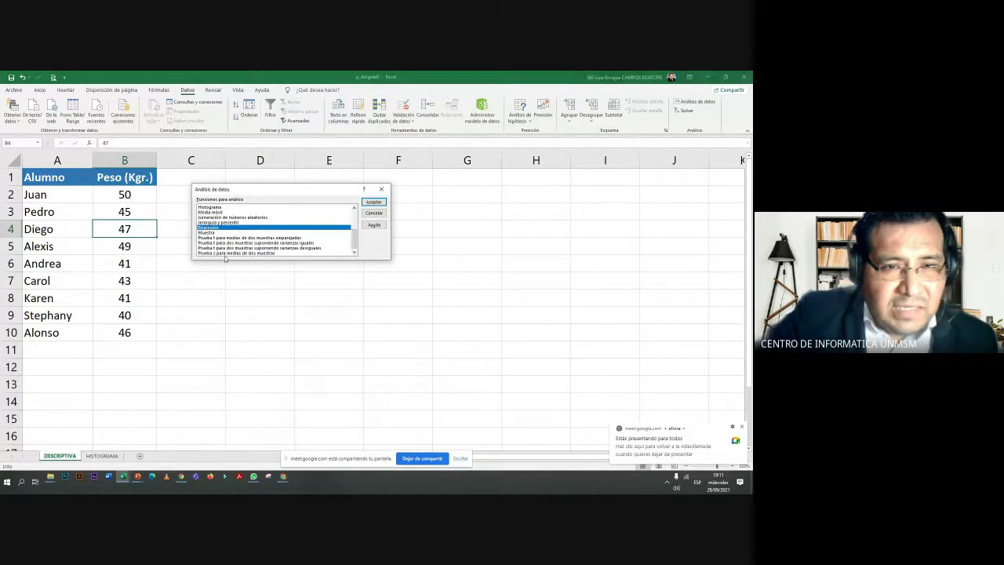
left_click(228, 253)
scroll(235, 240, "up", 1)
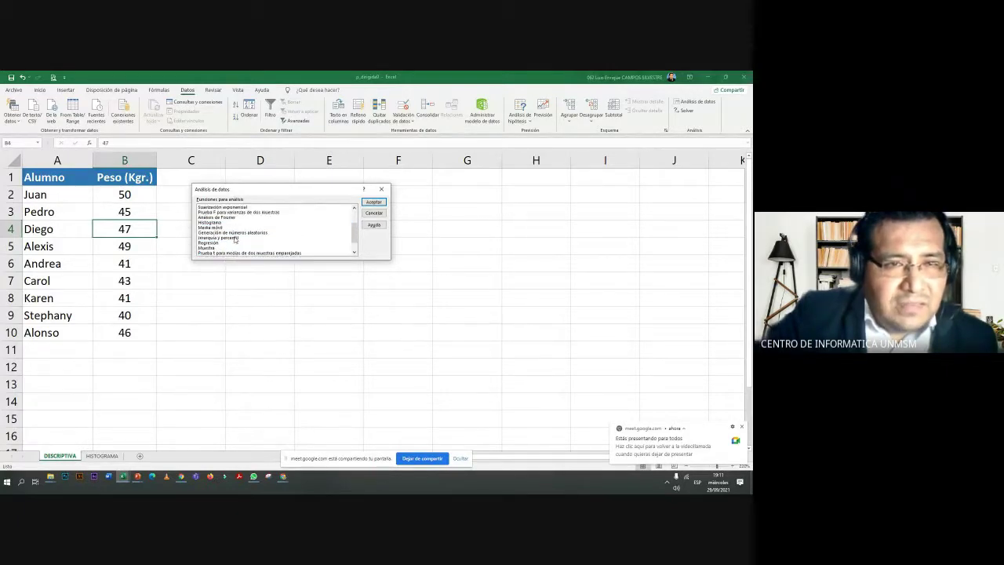
scroll(234, 240, "up", 1)
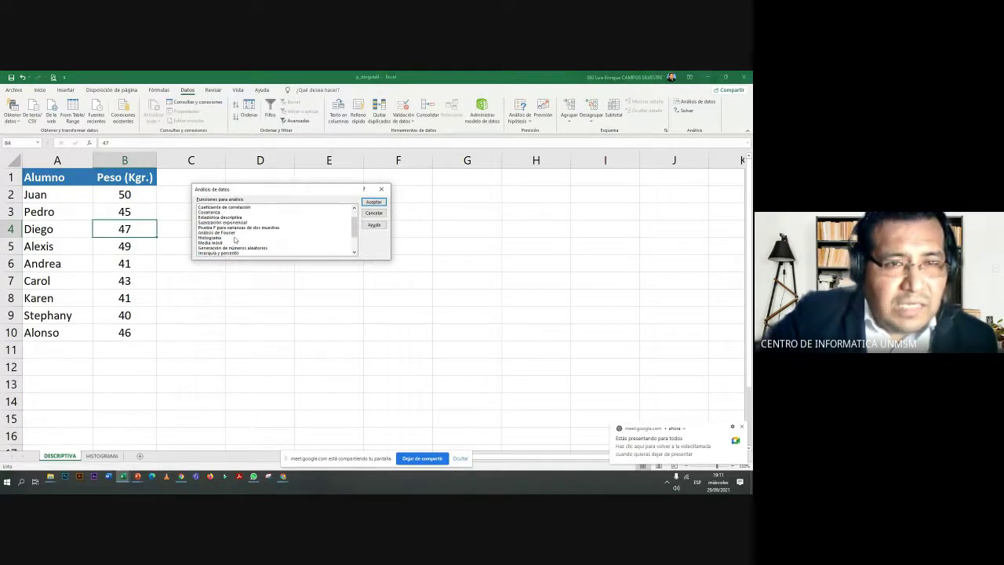
left_click(240, 218)
scroll(313, 226, "up", 1)
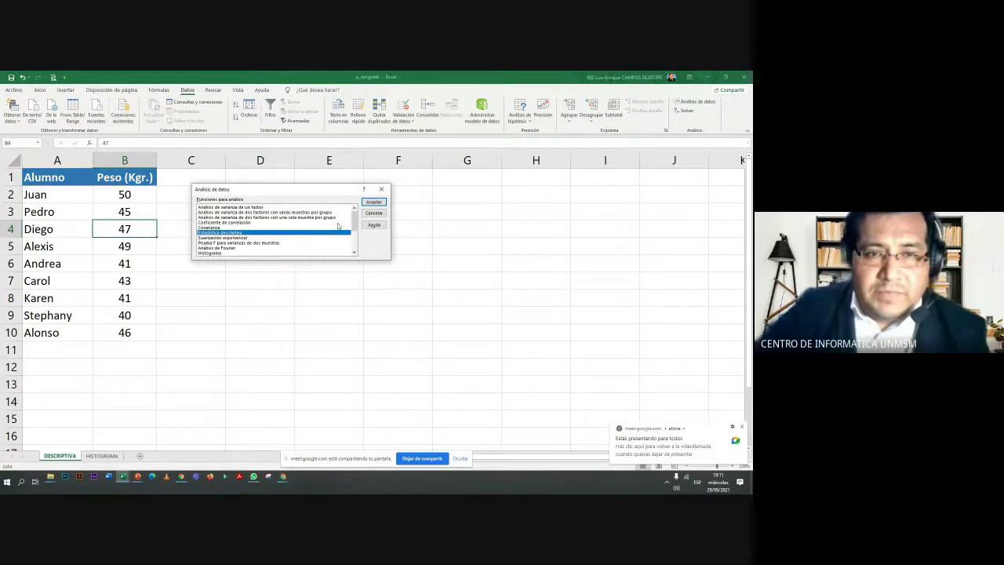
left_click(372, 202)
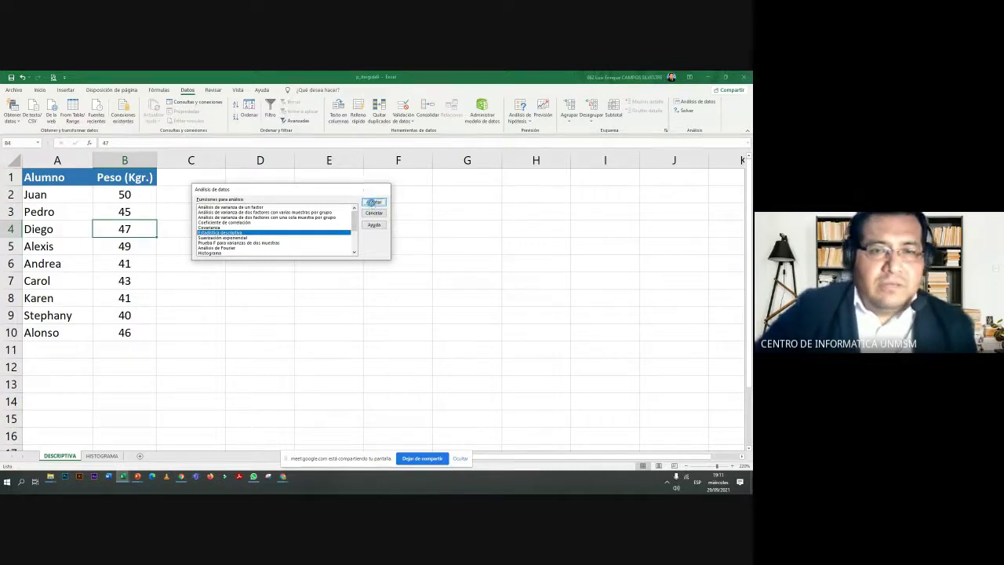
left_click_drag(289, 162, 333, 185)
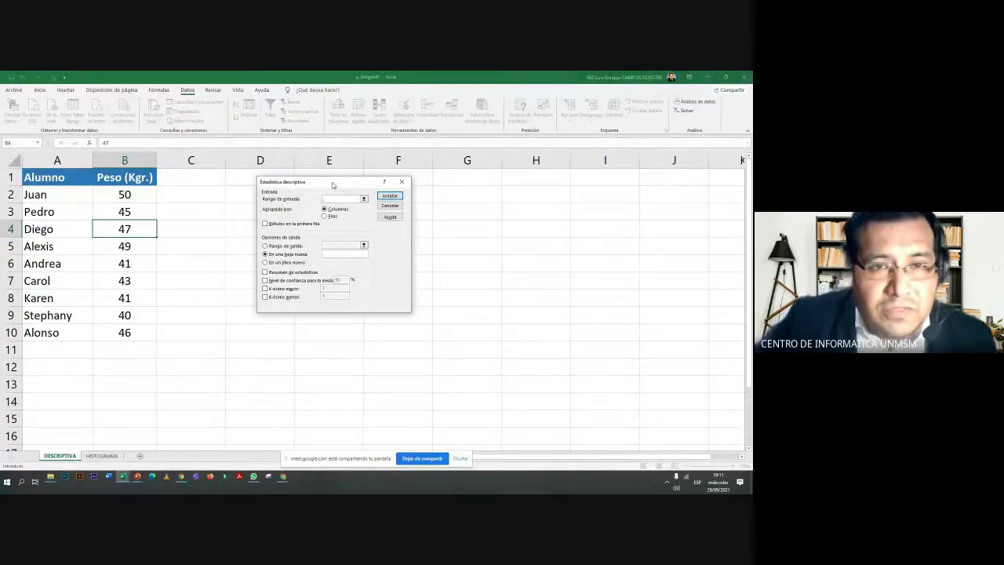
left_click(238, 476)
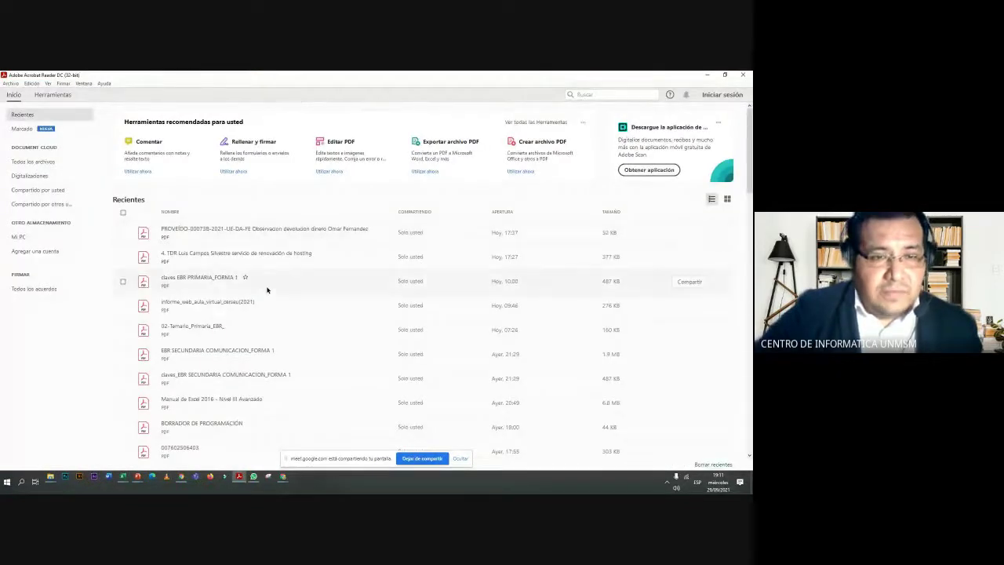
Open the Excel 2016 Nivel III Avanzado manual PDF from E:\CINFO (2021)\Excel - Intermedio - Avanzado UNMSM.
scroll(266, 290, "down", 2)
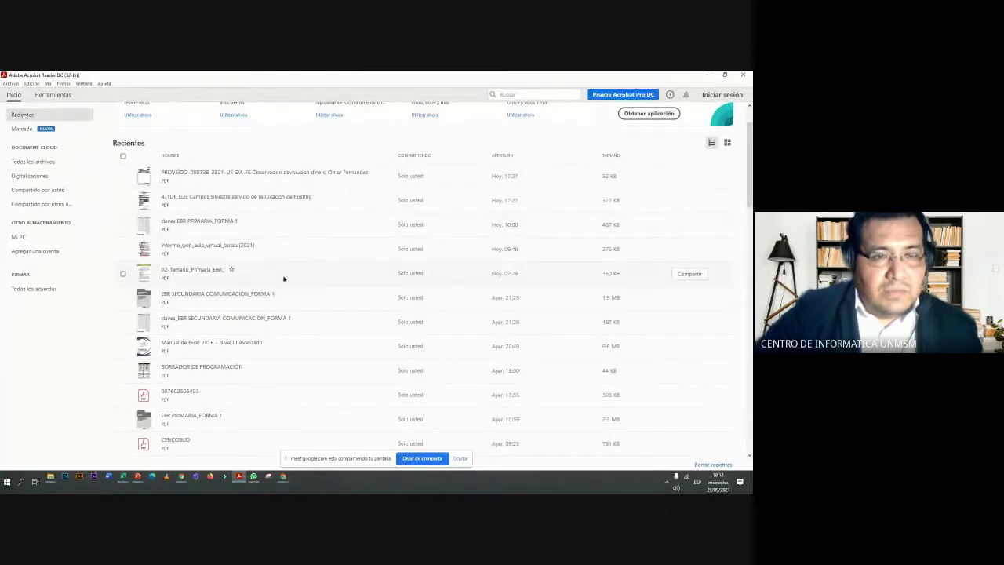
scroll(282, 278, "down", 1)
scroll(282, 277, "up", 3)
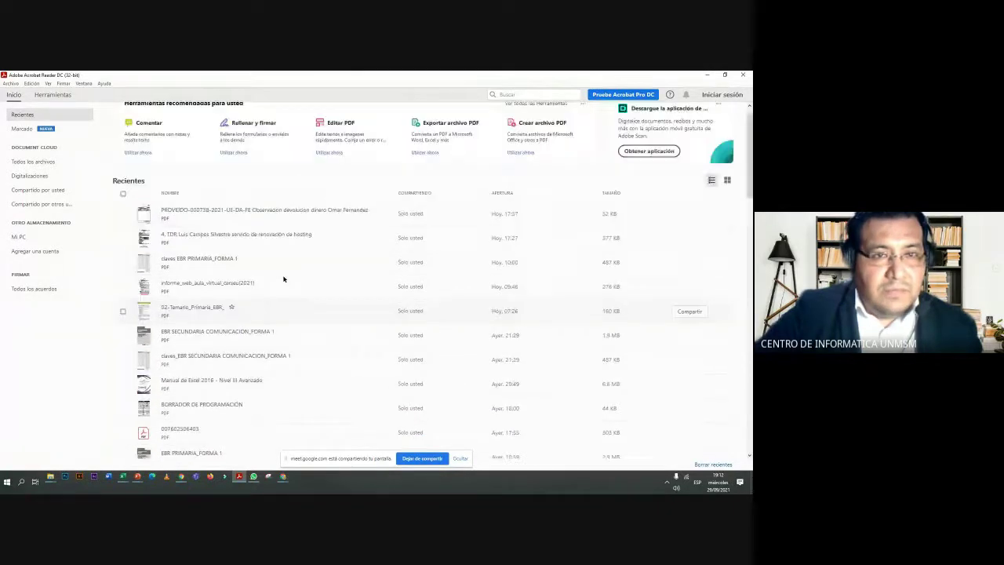
left_click(11, 83)
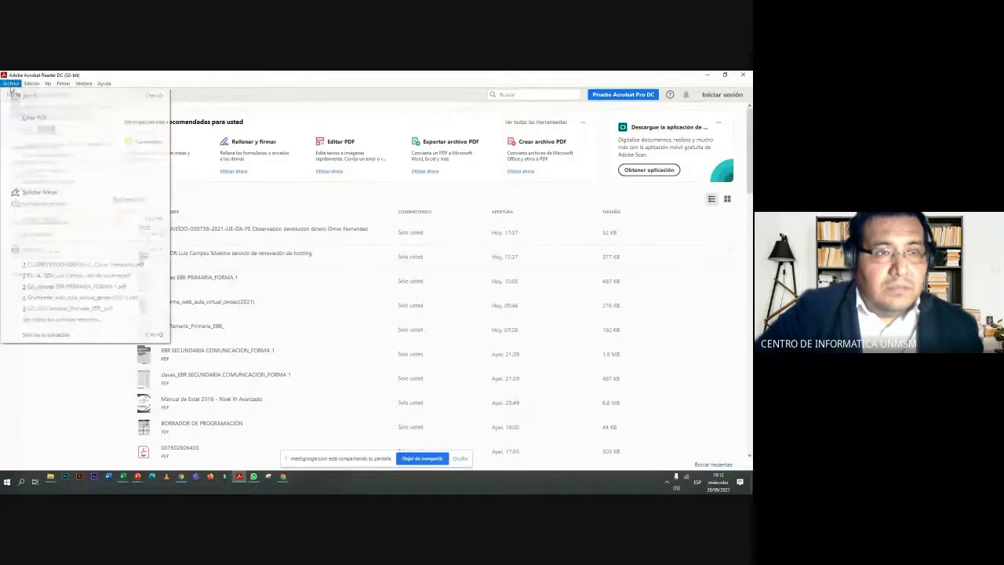
left_click(29, 95)
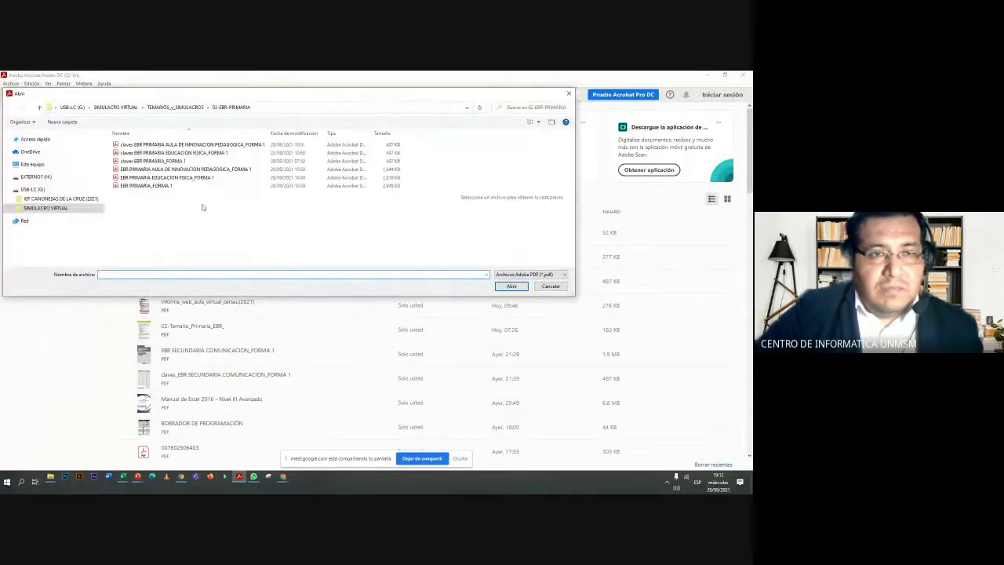
left_click(32, 164)
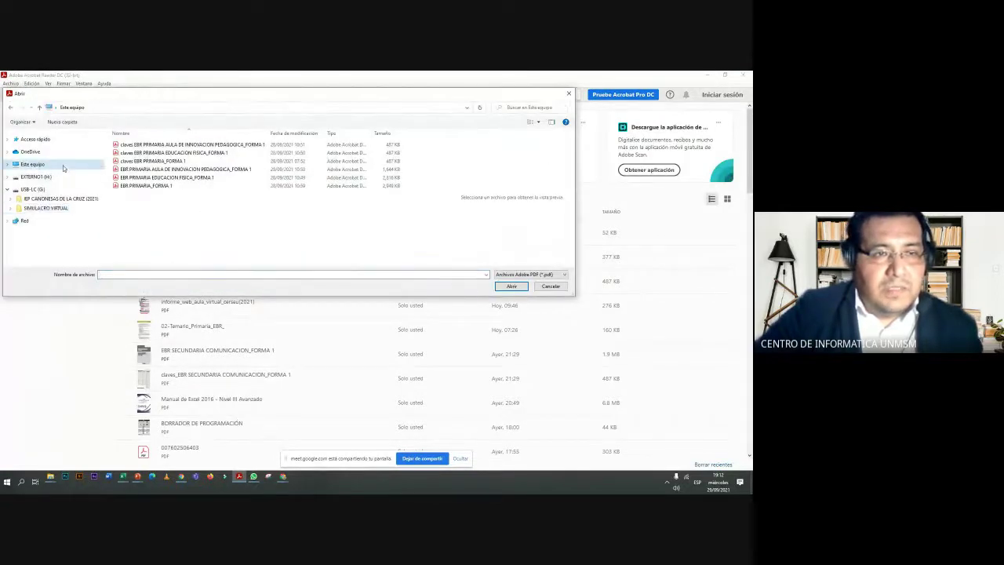
double_click(349, 227)
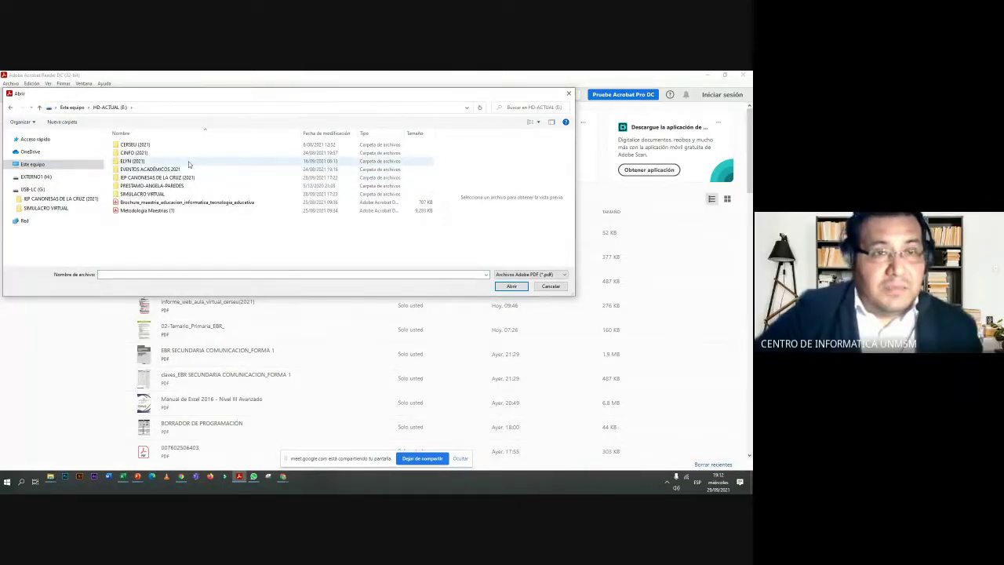
double_click(167, 153)
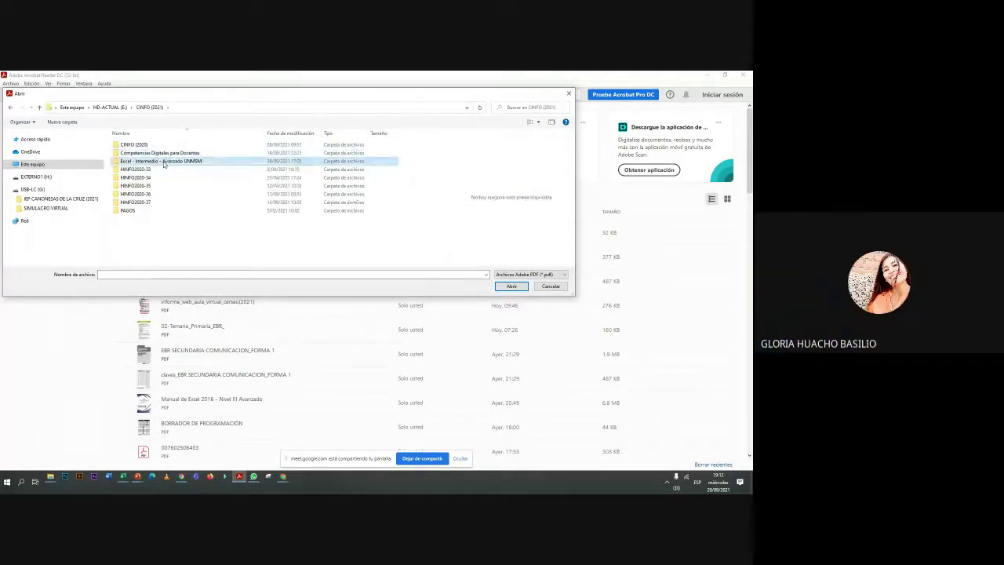
double_click(164, 161)
double_click(172, 169)
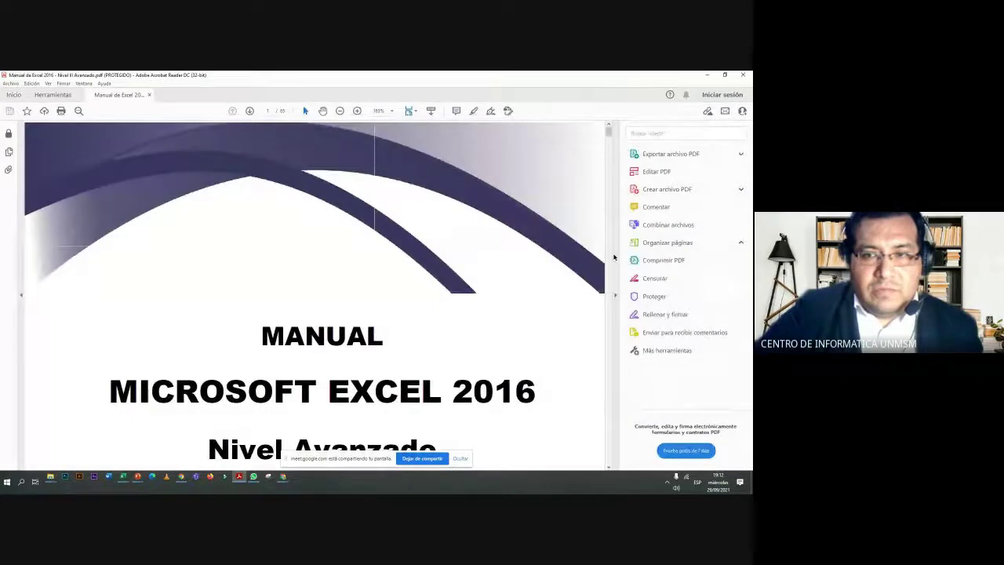
Zoom the manual in and back out, then jump to page 20.
left_click(357, 111)
left_click(357, 110)
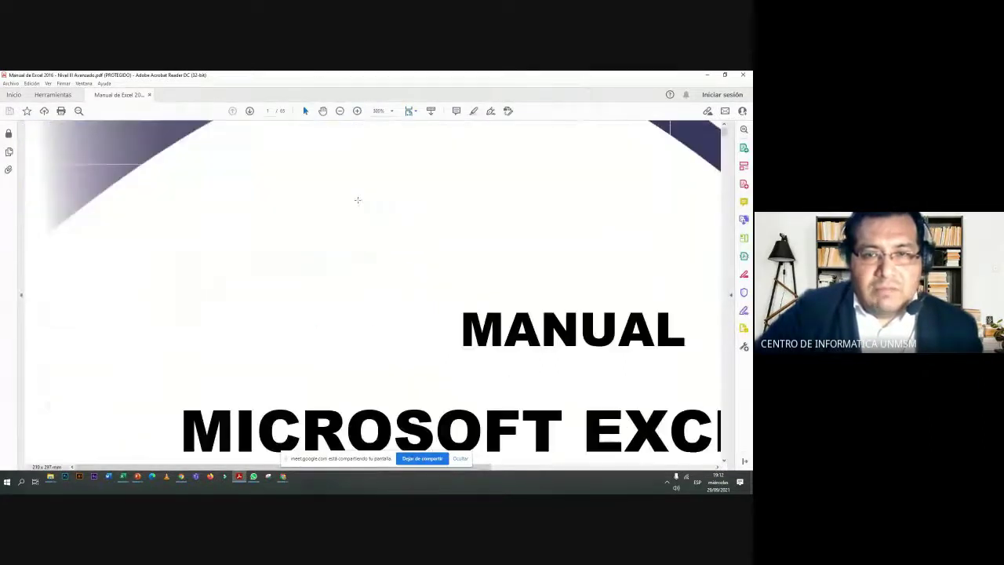
left_click(339, 110)
scroll(365, 161, "down", 2)
scroll(364, 161, "down", 4)
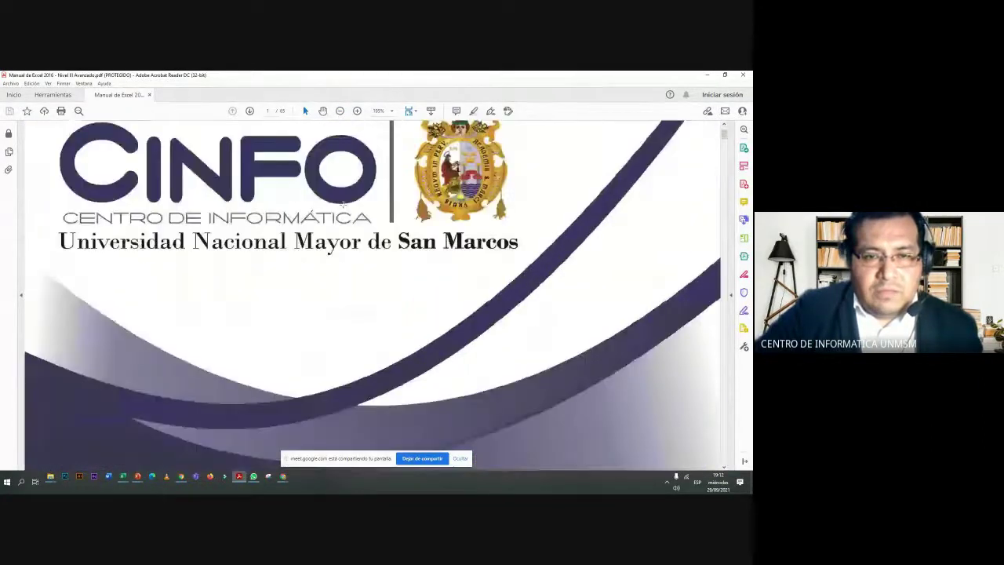
scroll(365, 161, "down", 2)
left_click(266, 113)
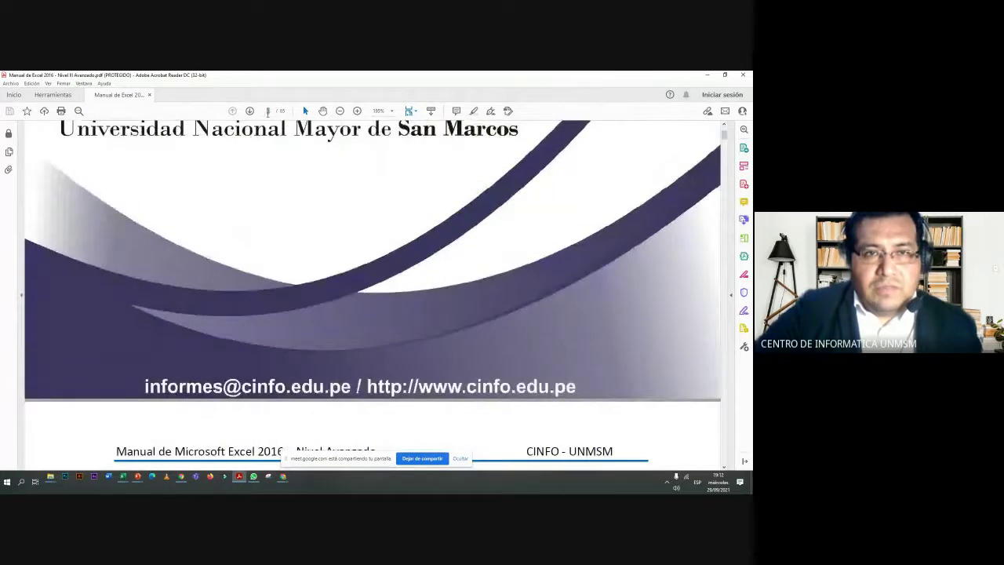
type("20")
key("Return")
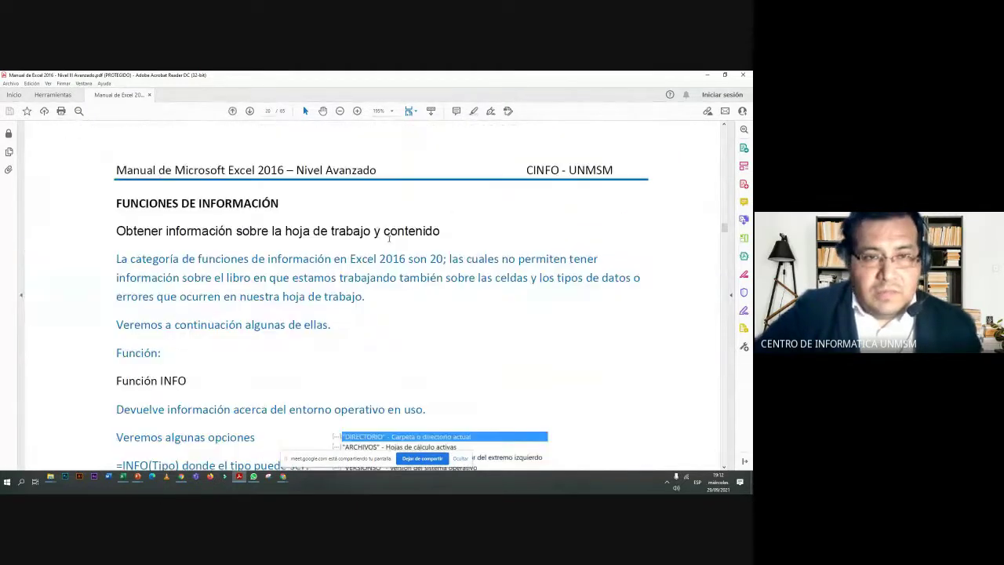
Scroll to the manual's Estadística descriptiva dialog example and return to Excel.
scroll(381, 245, "down", 2)
scroll(368, 239, "down", 1)
scroll(353, 235, "down", 3)
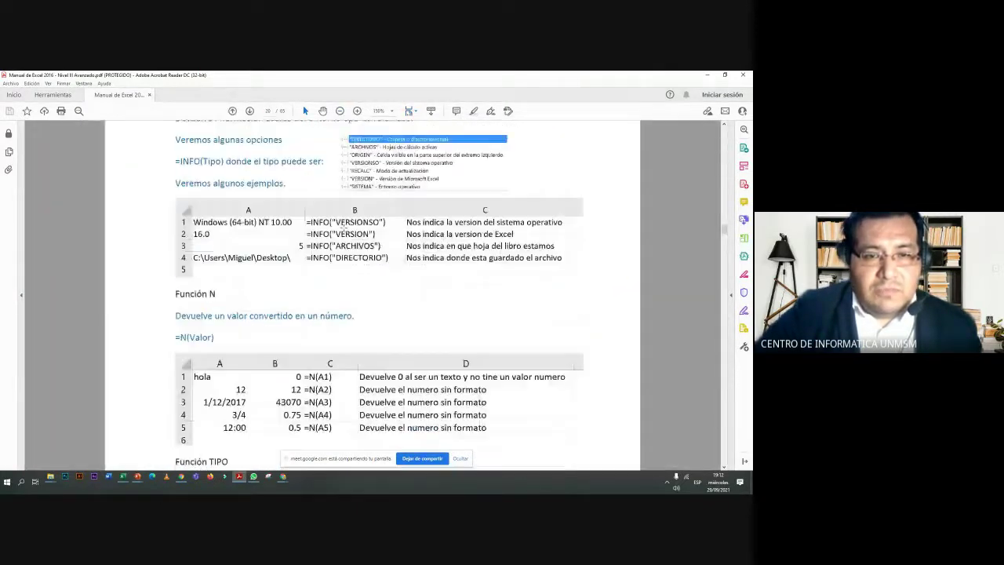
scroll(344, 231, "down", 5)
scroll(343, 230, "down", 20)
scroll(343, 231, "down", 20)
scroll(343, 230, "down", 20)
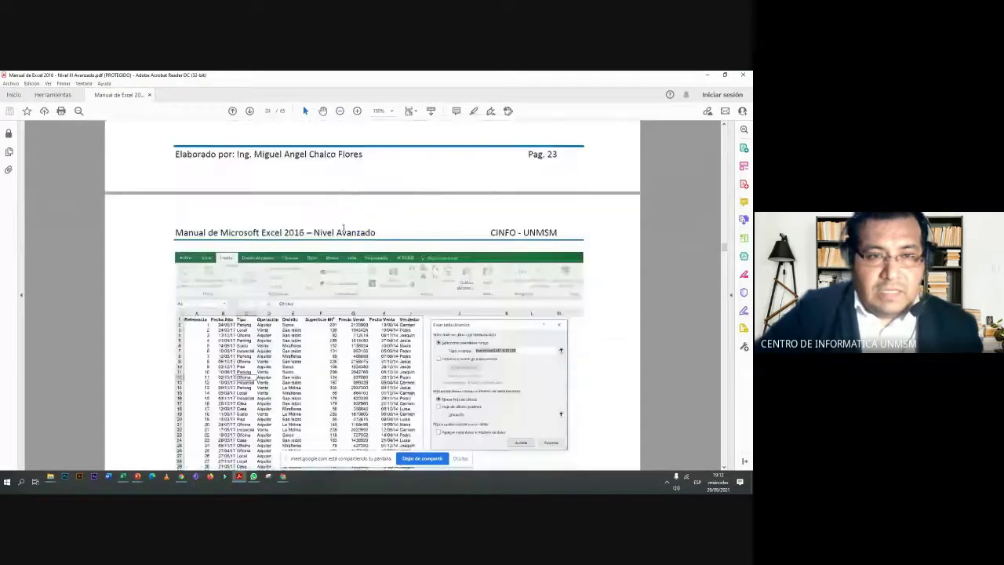
scroll(342, 226, "down", 10)
scroll(342, 227, "up", 20)
scroll(342, 227, "down", 5)
scroll(342, 227, "down", 5)
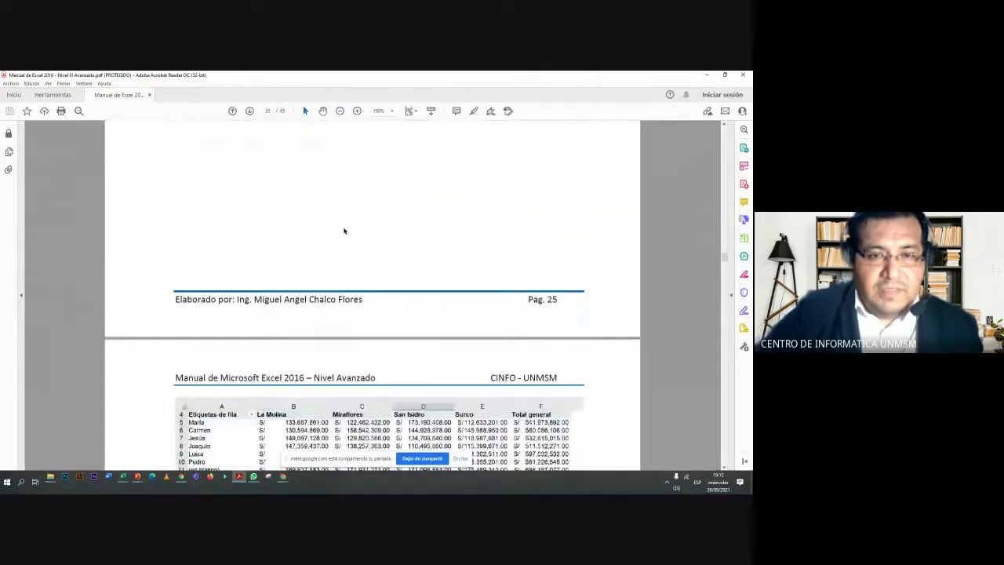
scroll(343, 228, "down", 5)
scroll(343, 228, "down", 5)
scroll(343, 229, "down", 5)
scroll(343, 228, "down", 5)
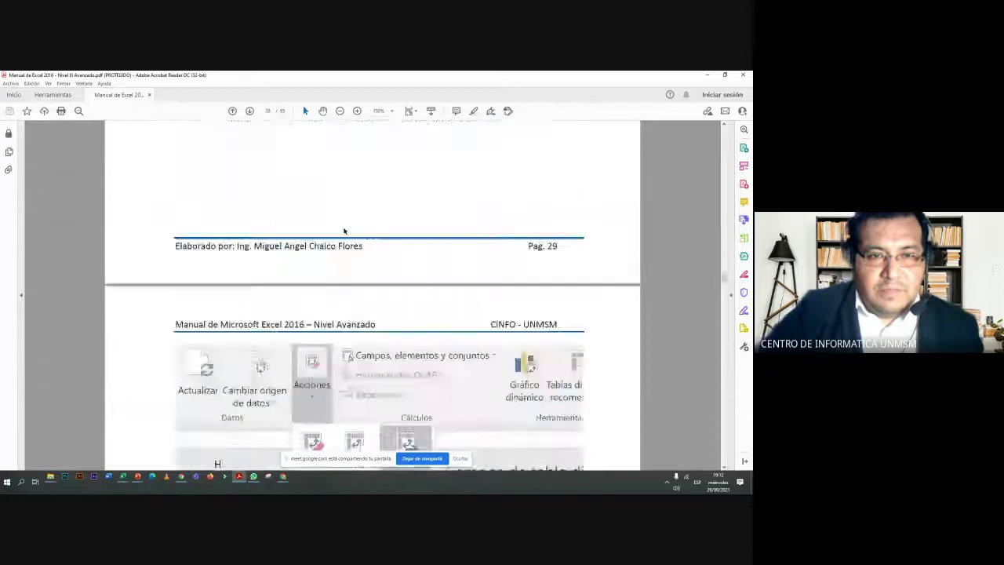
scroll(343, 230, "down", 3)
scroll(344, 230, "down", 10)
scroll(344, 230, "down", 5)
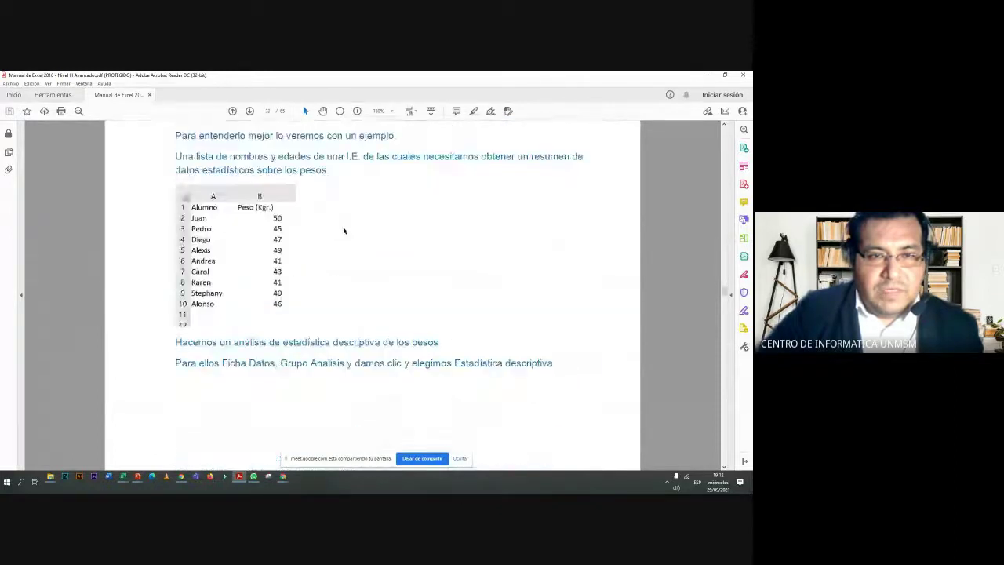
scroll(344, 230, "down", 5)
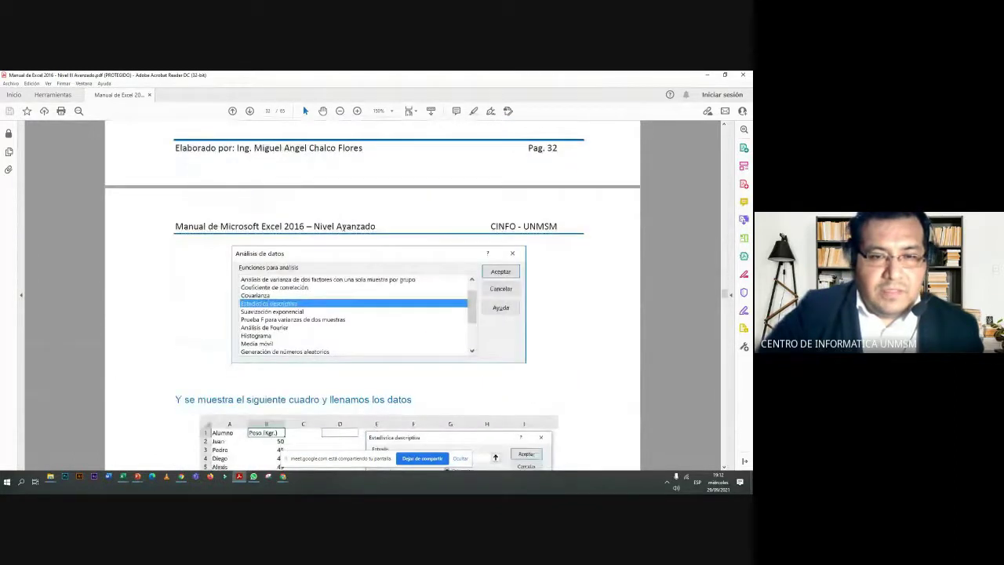
scroll(343, 228, "down", 3)
scroll(343, 228, "down", 5)
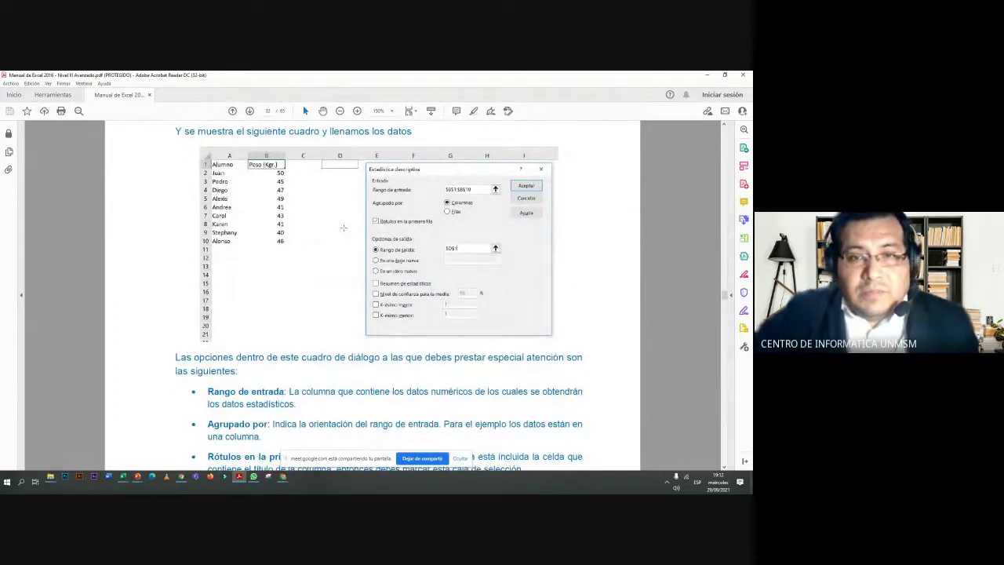
key("alt+Tab")
Bring Excel forward and reposition the Estadística descriptiva dialog.
left_click(344, 229)
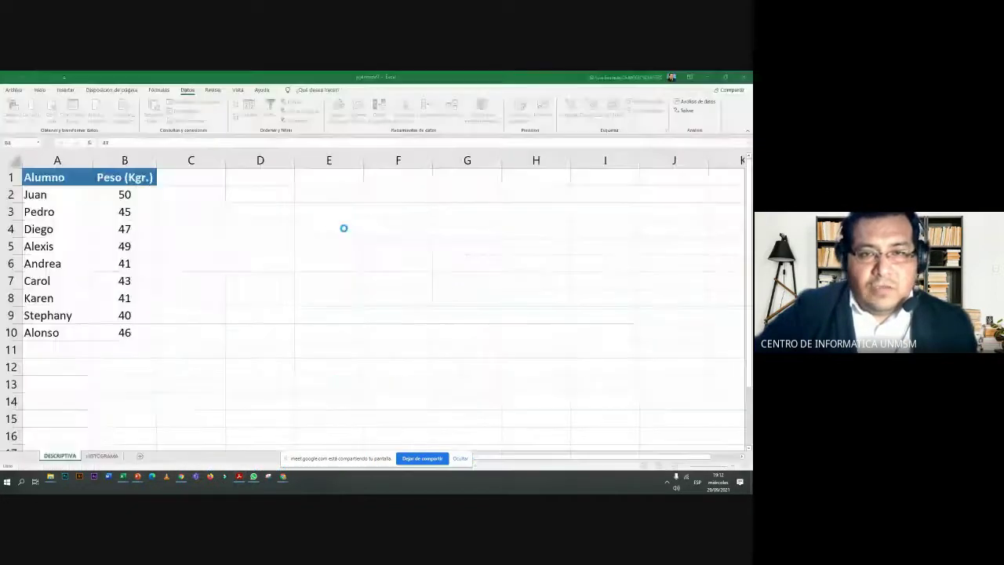
mouse_move(326, 182)
left_mouse_down()
mouse_move(252, 187)
mouse_move(255, 194)
mouse_move(251, 186)
left_mouse_up()
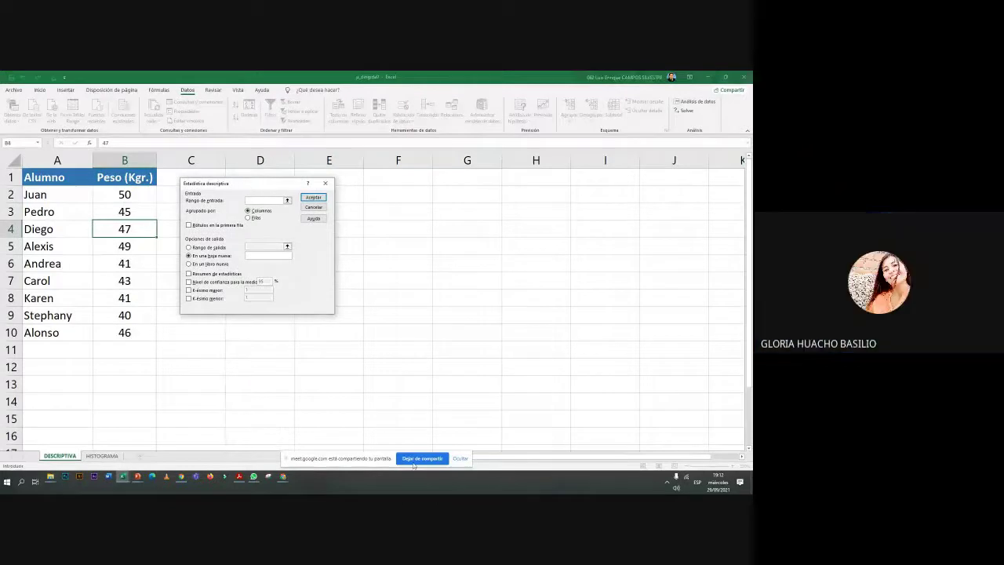
left_click_drag(250, 191, 282, 191)
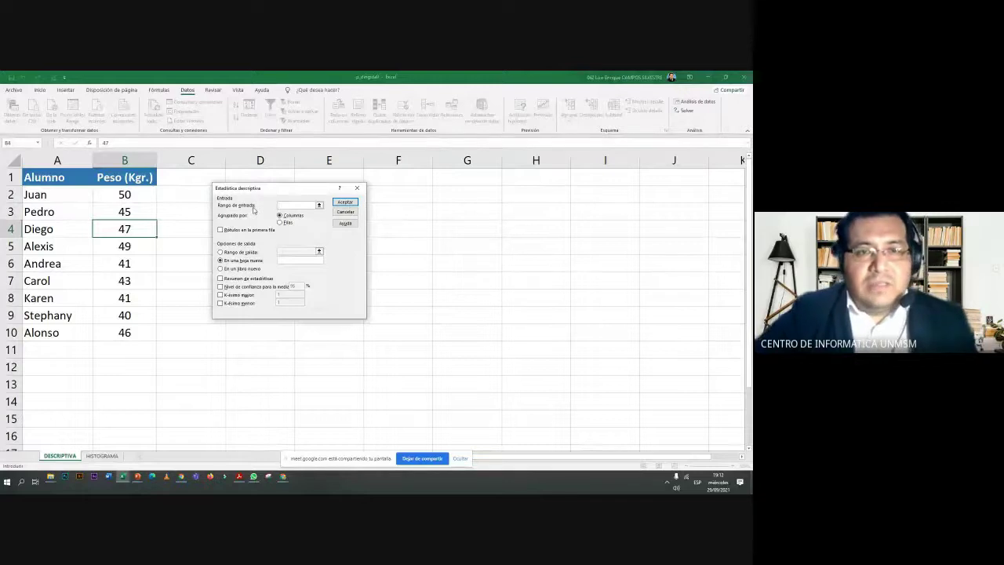
Compare against the PDF manual, then collapse the dialog to pick Rango de entrada.
key("alt+Tab")
left_click(320, 209)
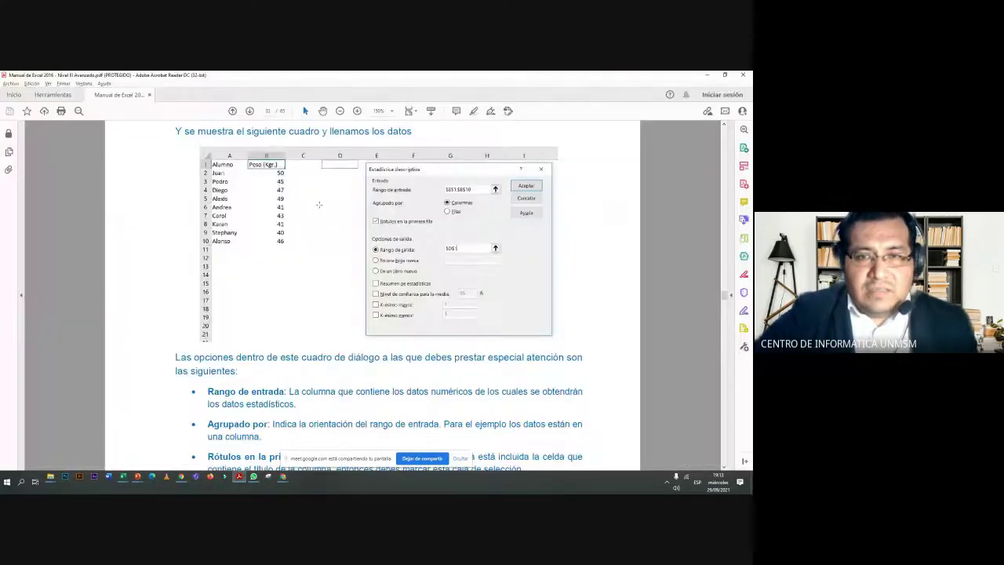
key("alt+Tab")
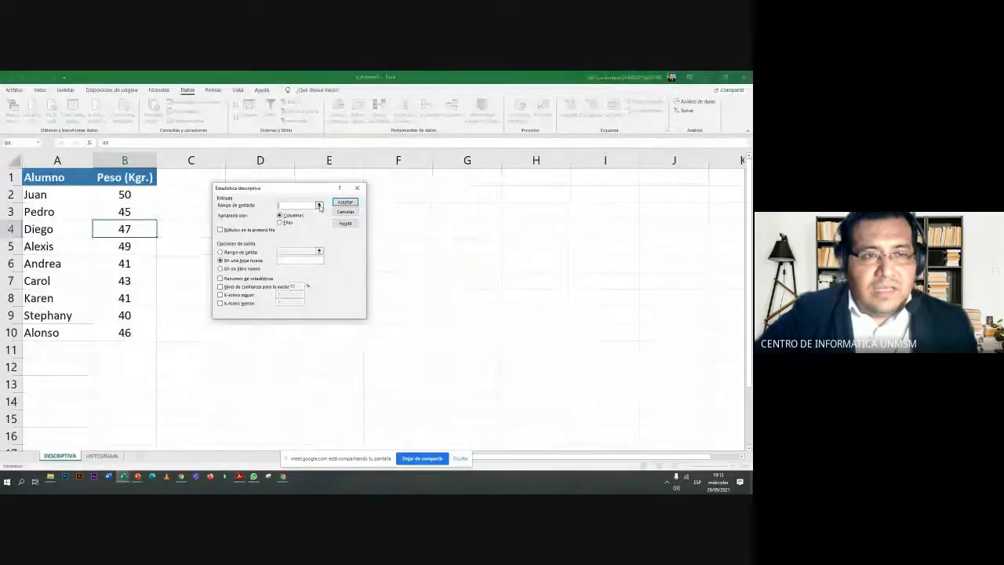
key("alt+Tab")
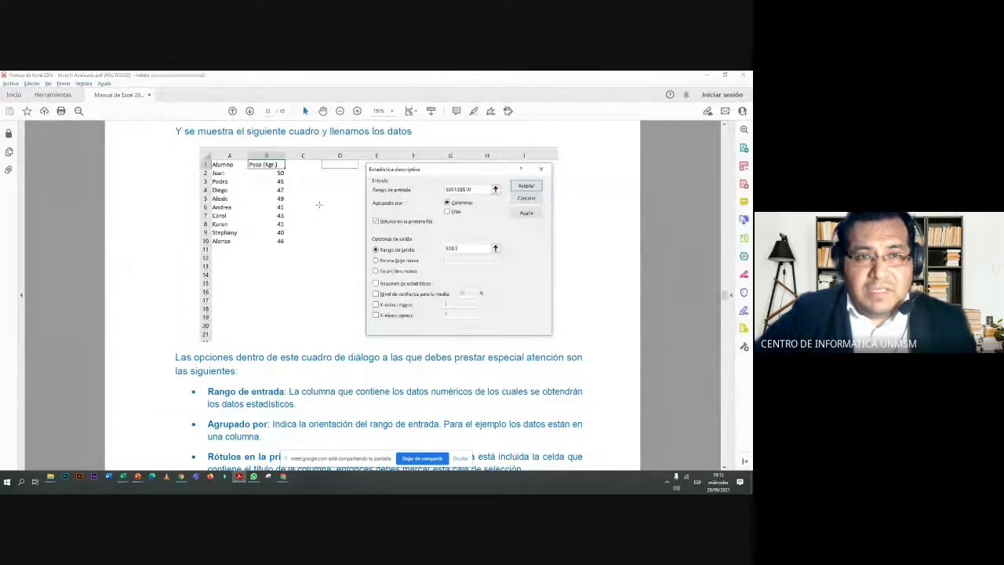
key("alt+Tab")
left_click(321, 205)
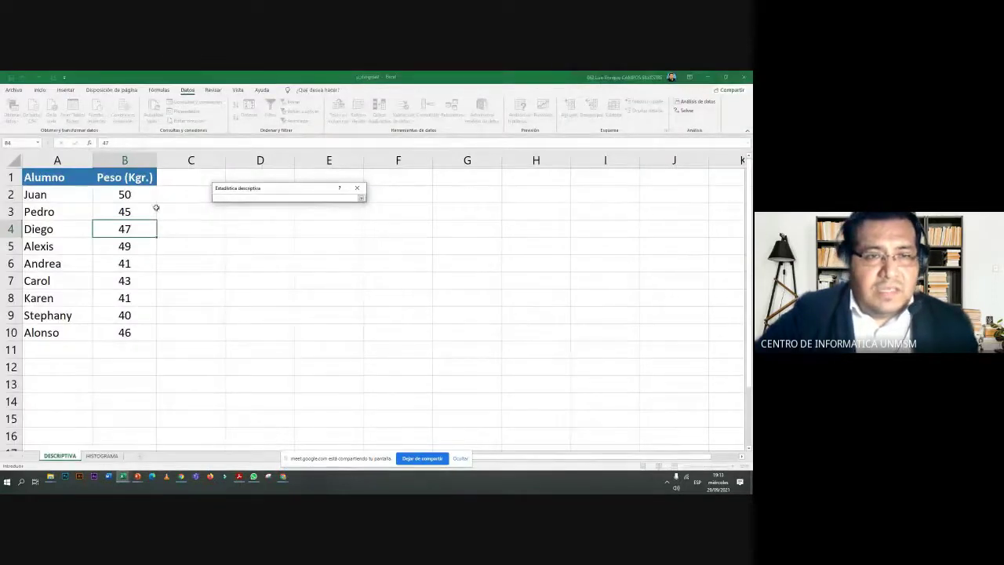
Set the input range to $B$1:$B$10 and restore the full dialog.
left_click_drag(137, 179, 137, 325)
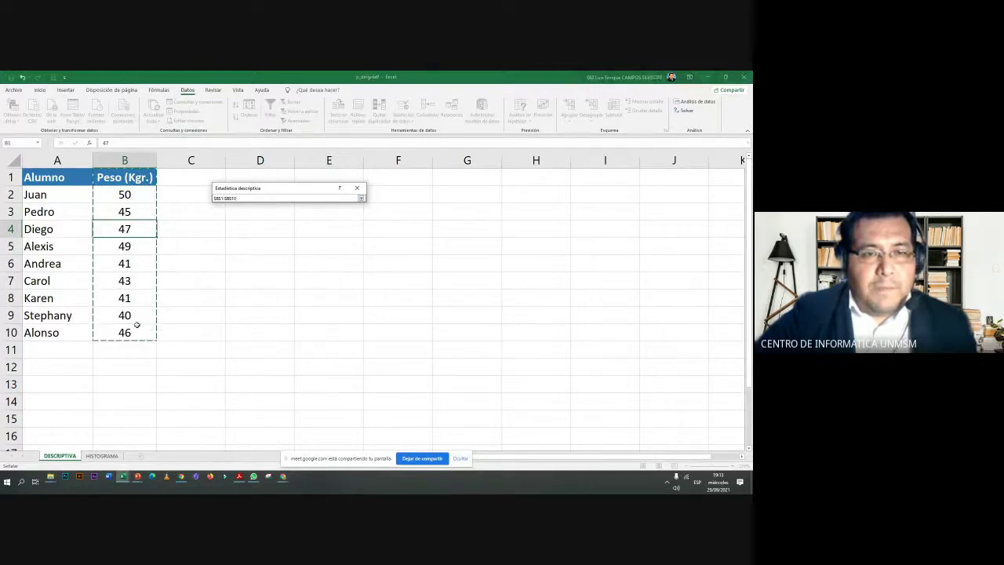
left_click(361, 199)
left_click_drag(308, 194, 294, 185)
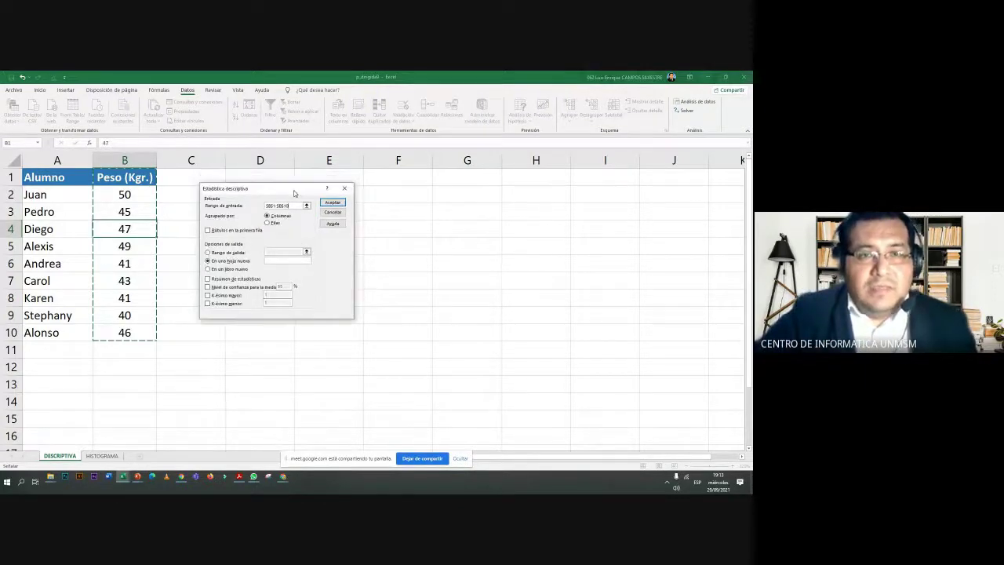
left_click_drag(294, 186, 310, 192)
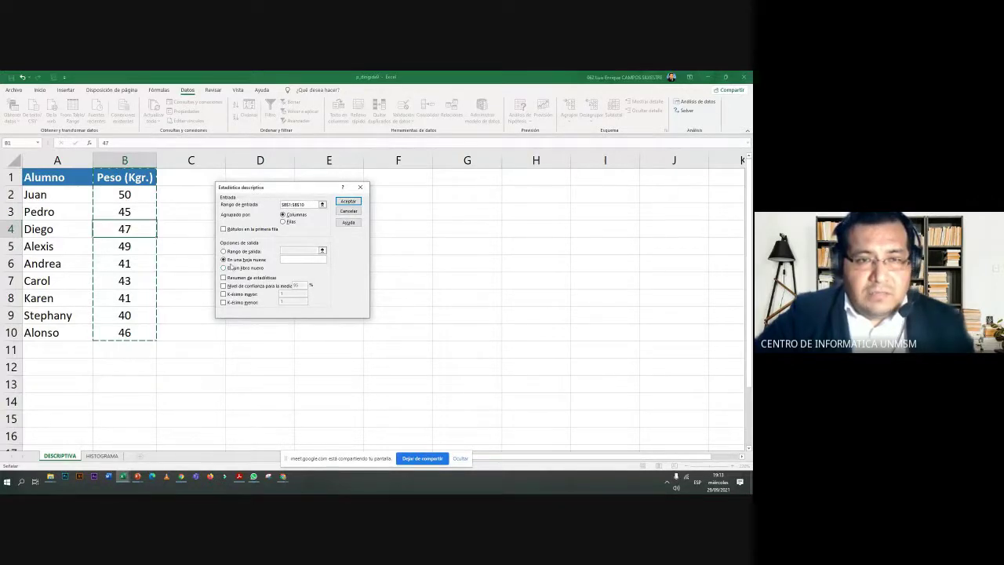
Choose Rango de salida and set the output location to cell $D$1.
left_click(224, 251)
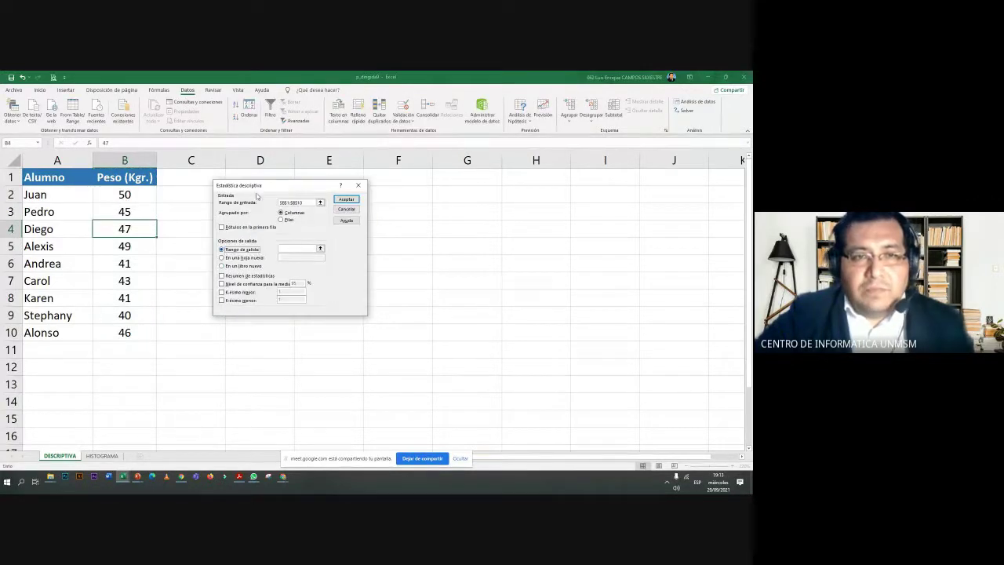
left_click_drag(266, 191, 309, 189)
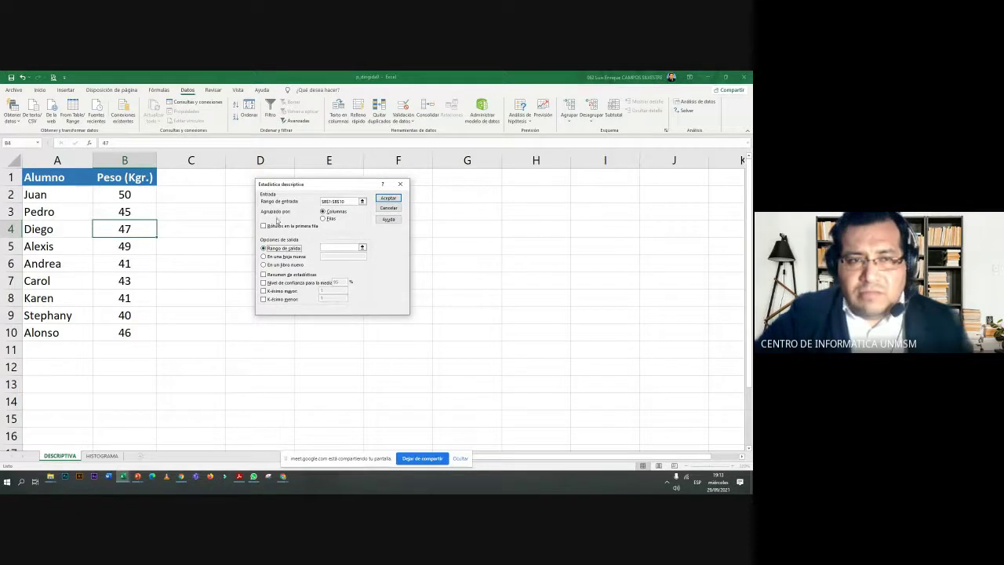
left_click(363, 248)
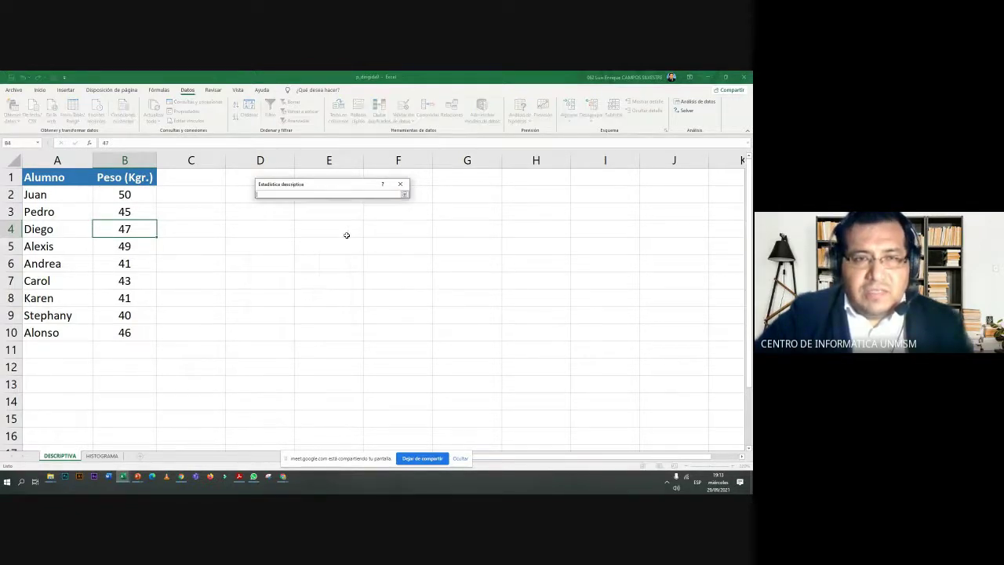
left_click(241, 180)
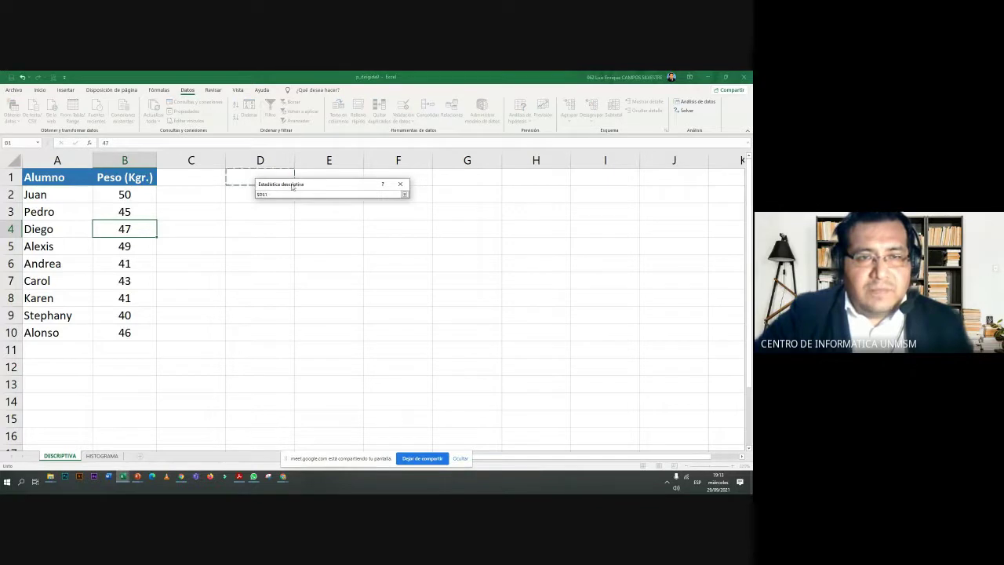
left_click_drag(292, 186, 371, 186)
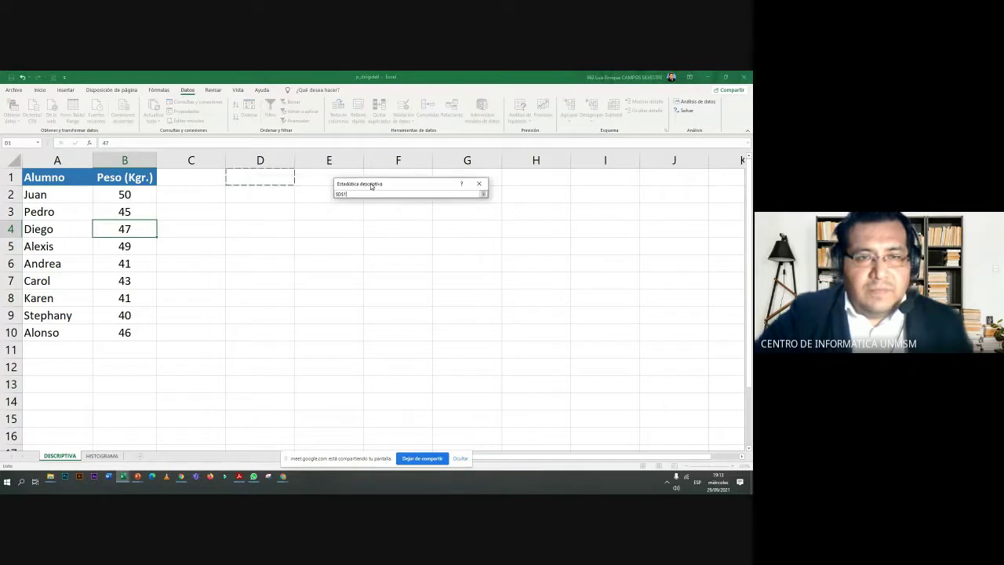
left_click(483, 194)
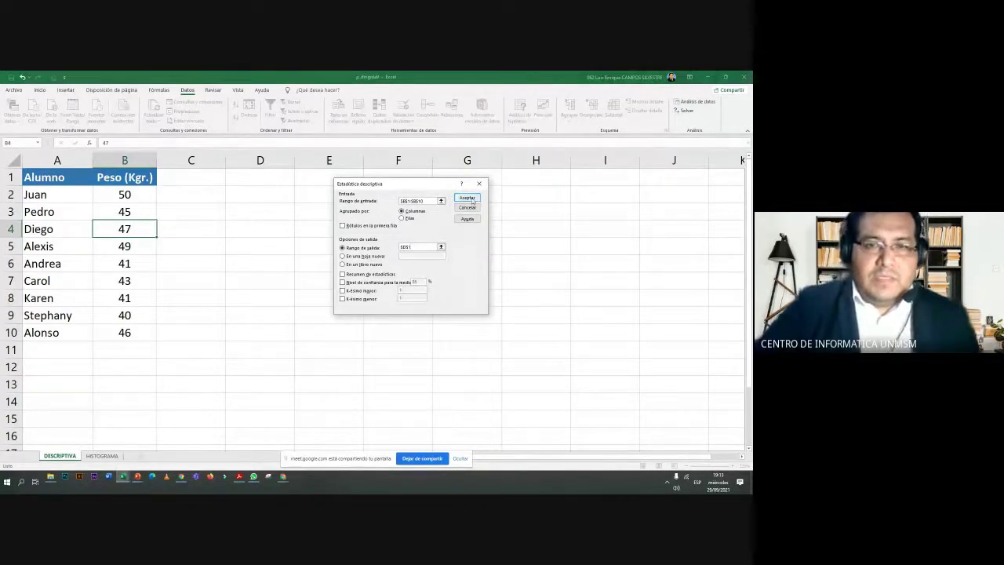
Try running the analysis, toggle the summary statistics option, and dismiss the resulting warnings.
left_click(468, 197)
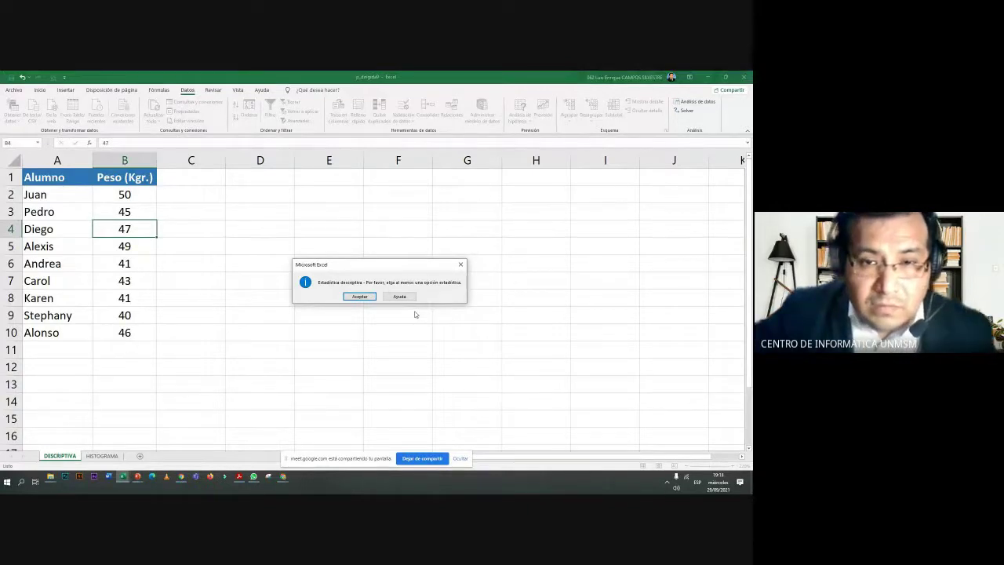
left_click(359, 295)
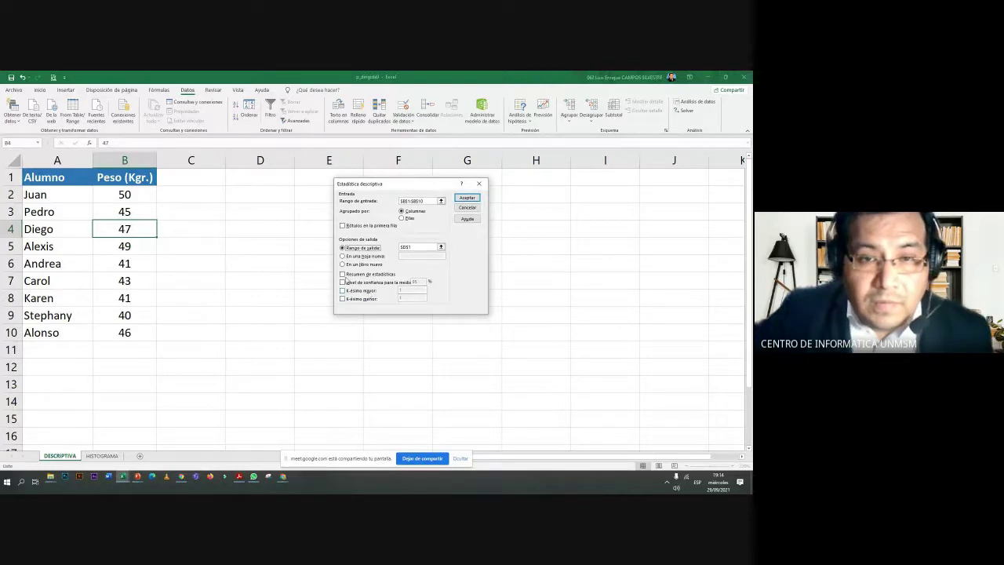
left_click(343, 274)
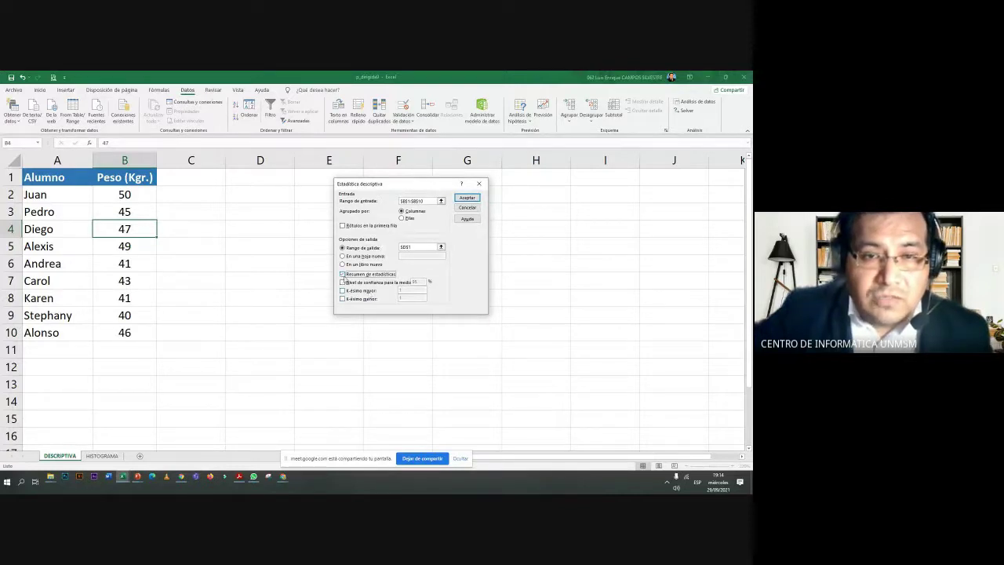
left_click(465, 199)
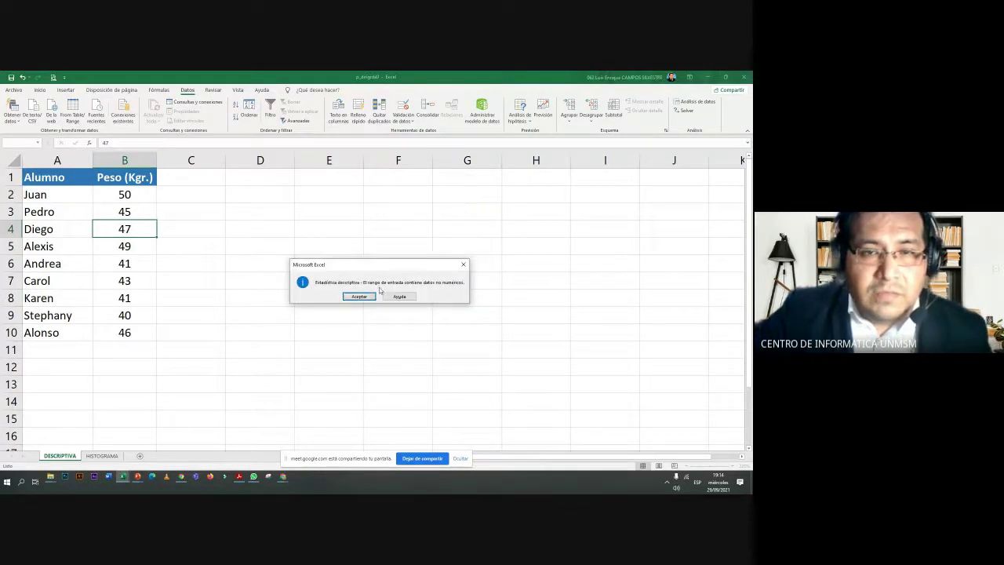
key("alt+Tab")
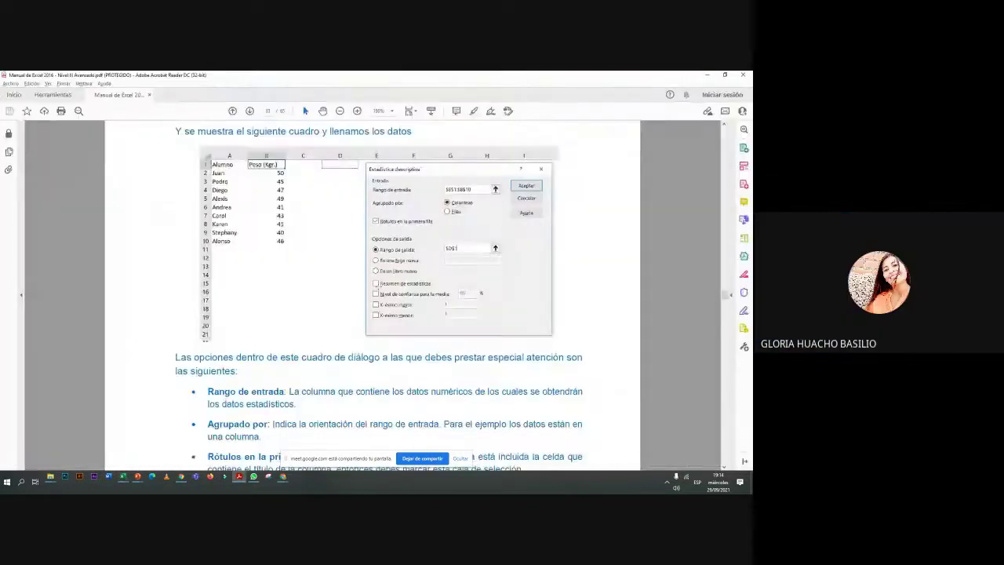
key("alt+Tab")
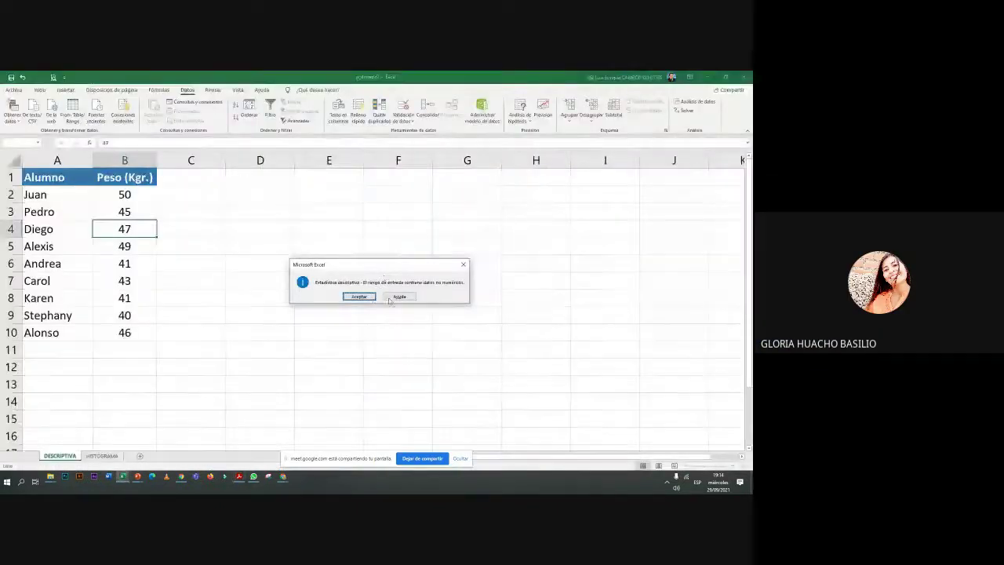
left_click(359, 296)
Turn on Rótulos en la primera fila and rerun, dismissing the statistic-option warning.
left_click(342, 226)
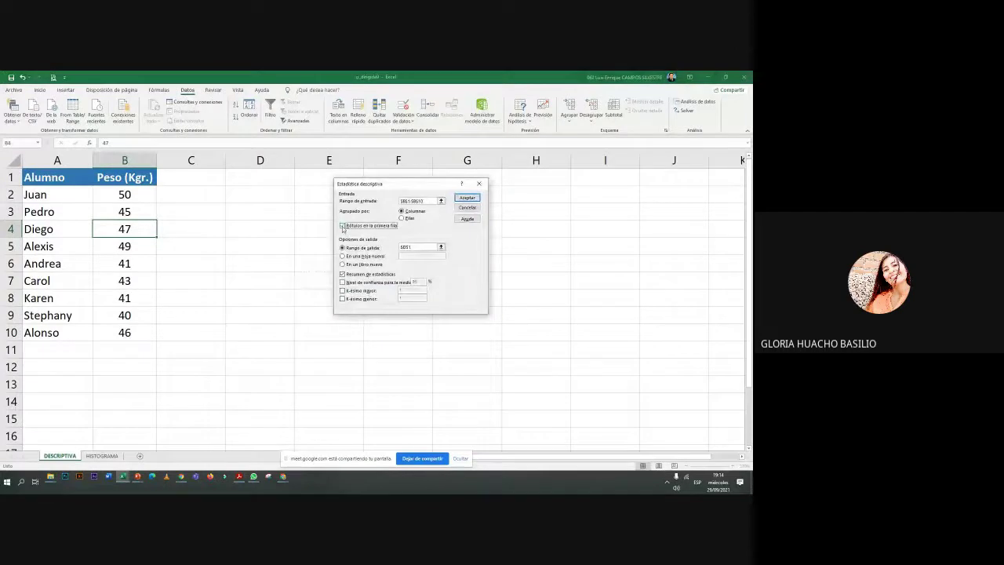
left_click(342, 274)
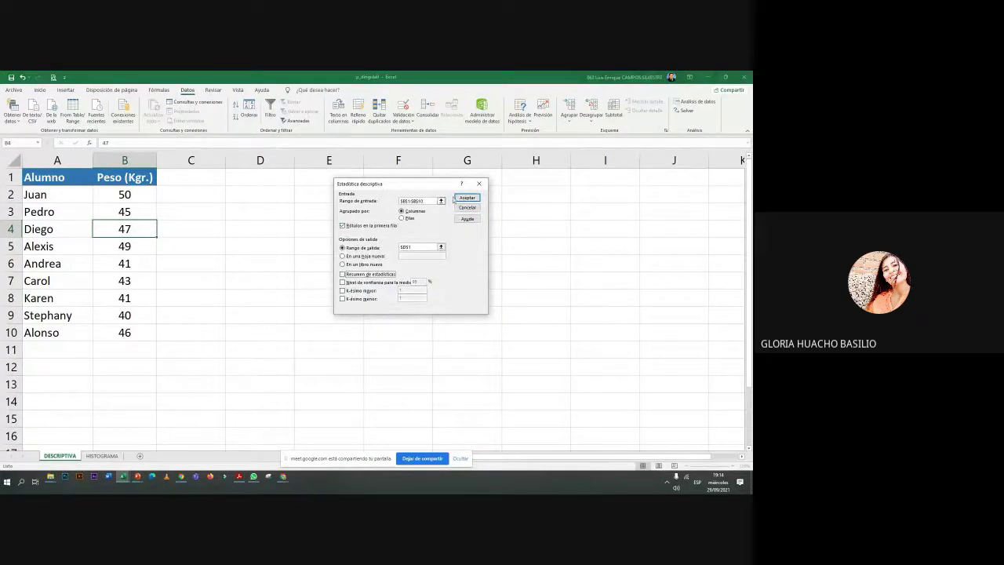
left_click(466, 197)
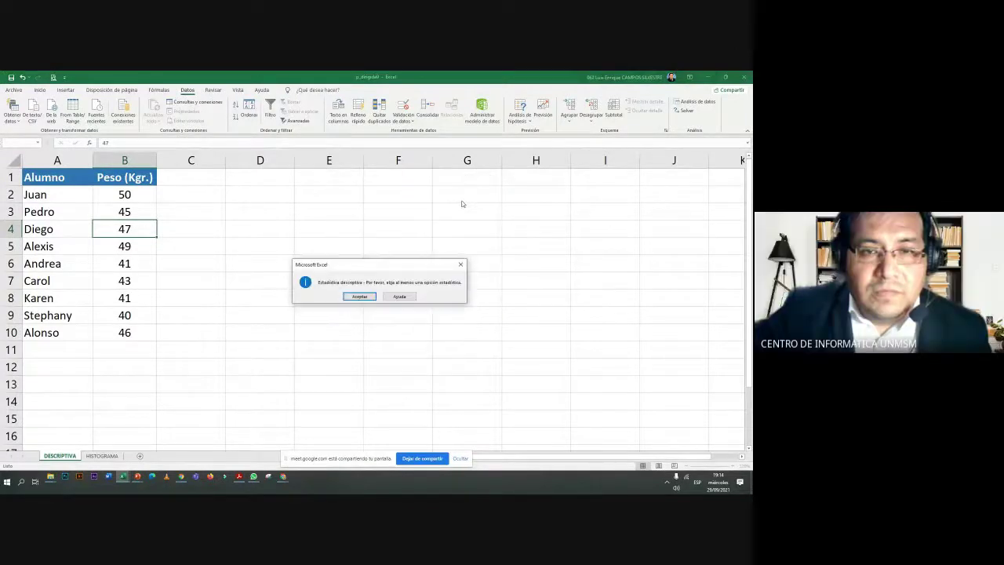
left_click(368, 296)
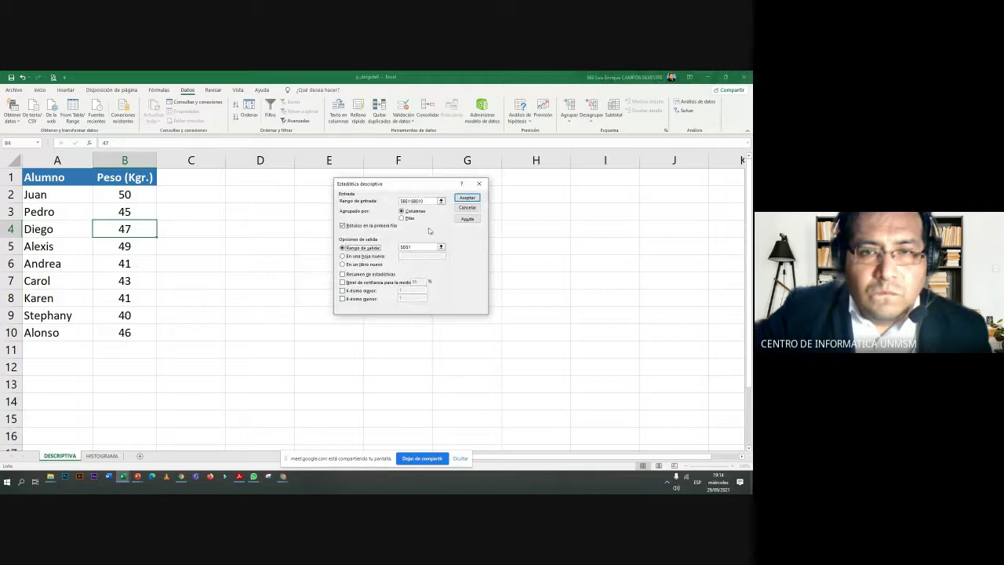
Re-pick the input range as A1:B10 and rerun, dismissing the warning again.
left_click(441, 202)
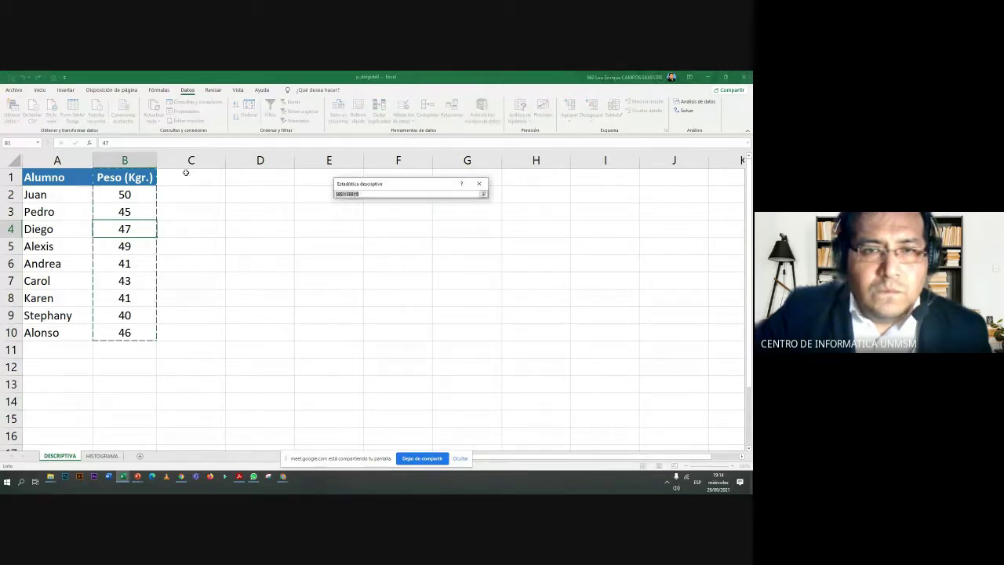
left_click_drag(47, 177, 104, 327)
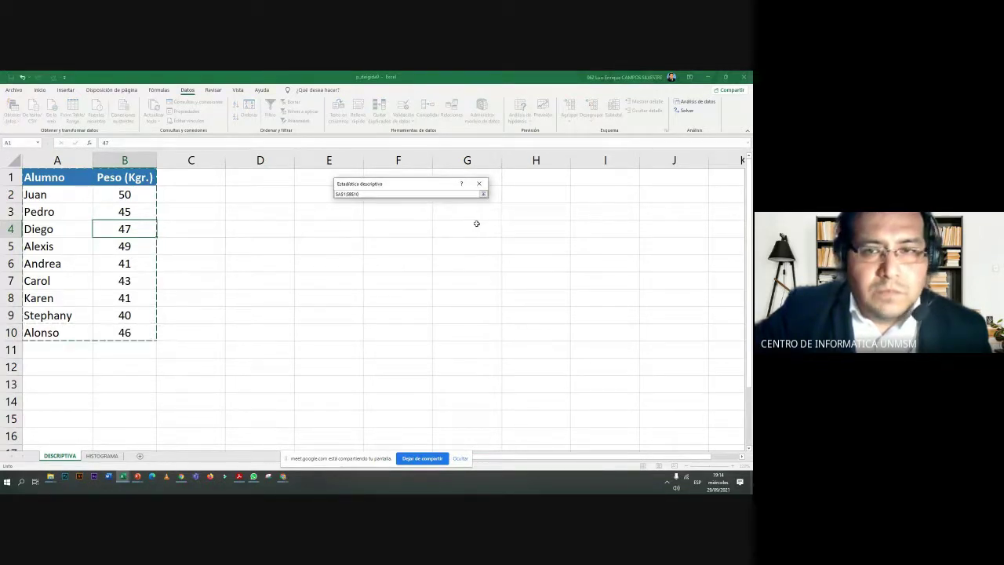
left_click(483, 194)
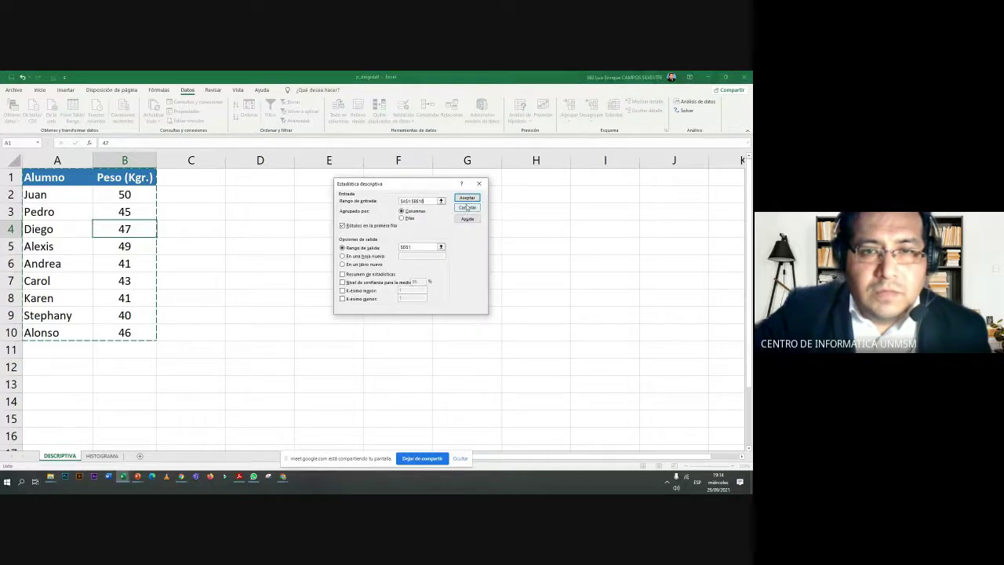
left_click(468, 199)
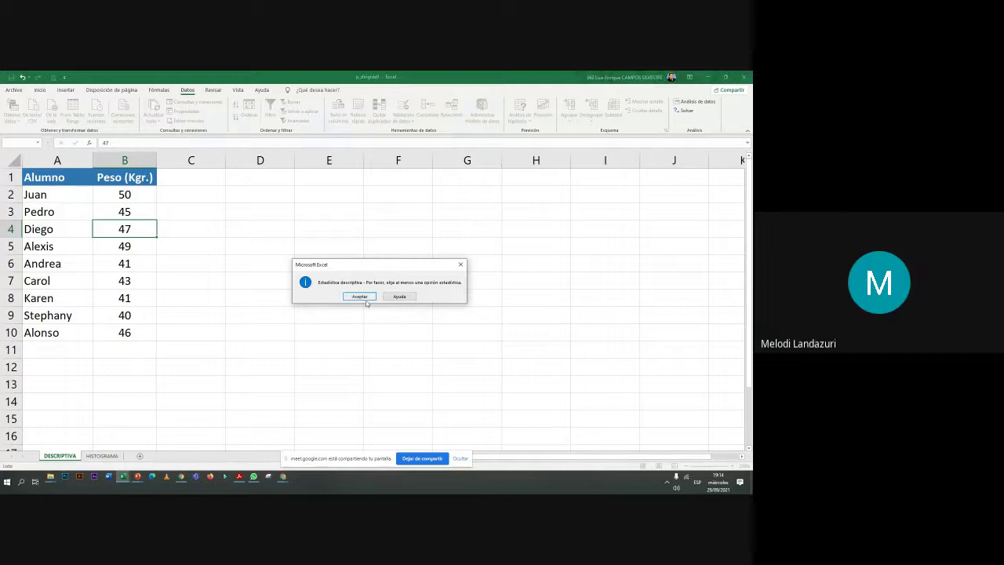
left_click(360, 296)
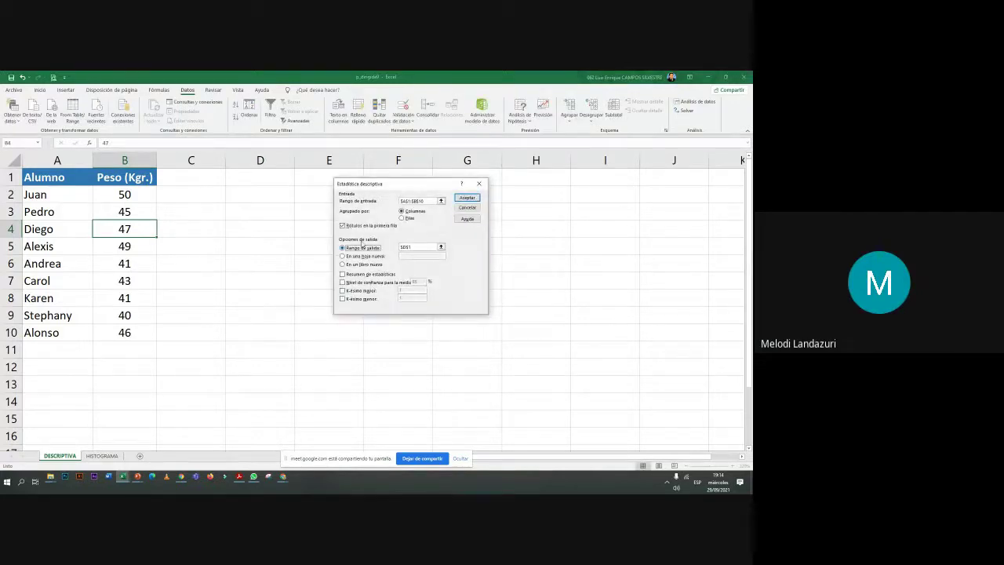
Set the input range to the weights $B$2:$B$10 and retry, dismissing the warning.
left_click_drag(383, 185, 327, 183)
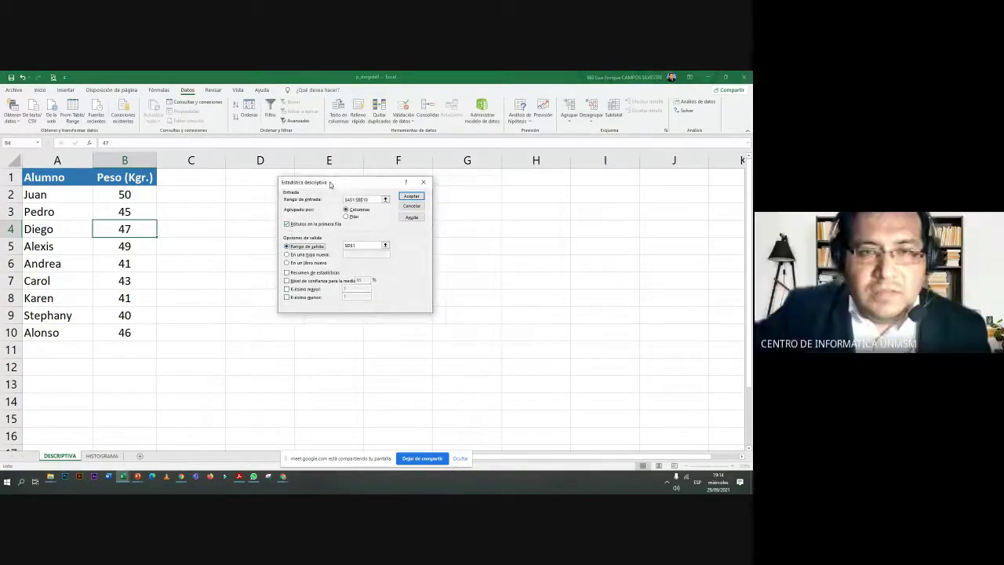
left_click(384, 199)
left_click_drag(155, 191, 130, 330)
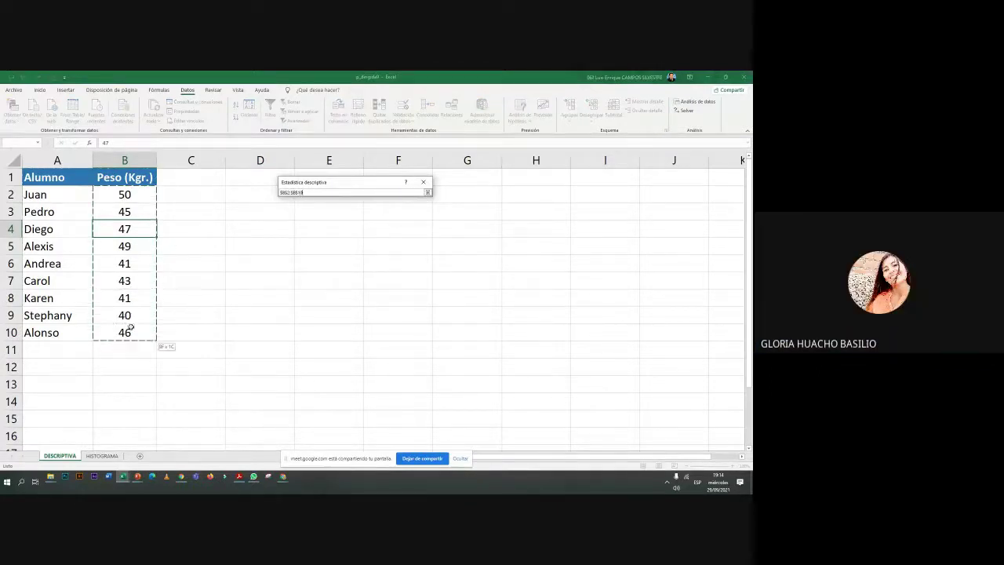
left_click(427, 192)
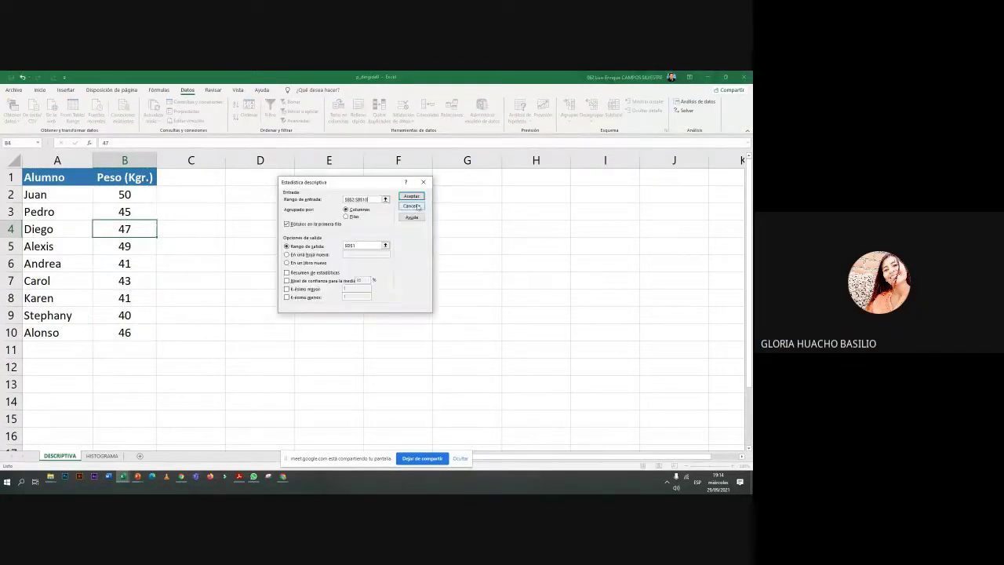
left_click(415, 197)
left_click(359, 297)
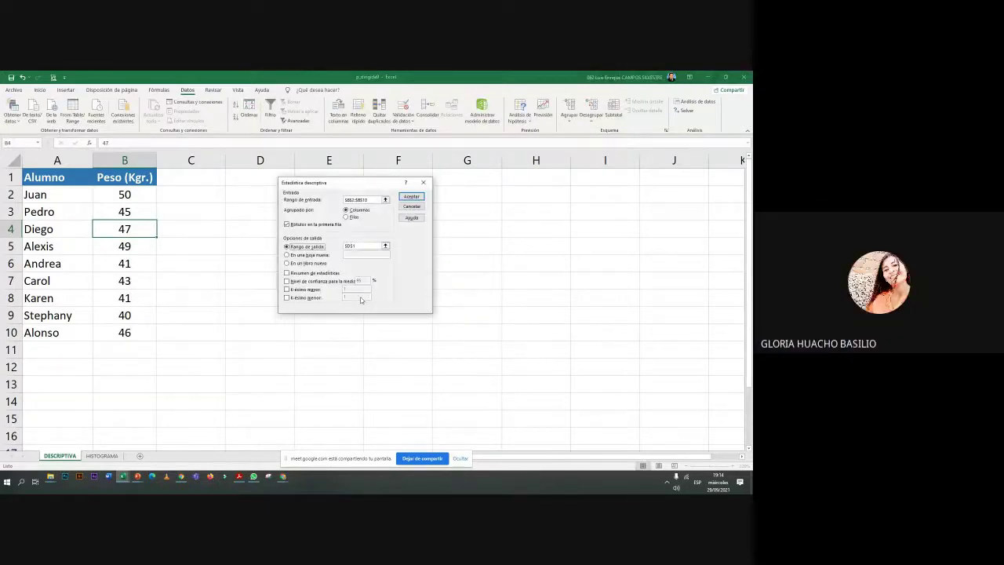
Scroll the manual to the page-34 Peso (Kgr.) results table, then return to Excel.
key("alt+Tab")
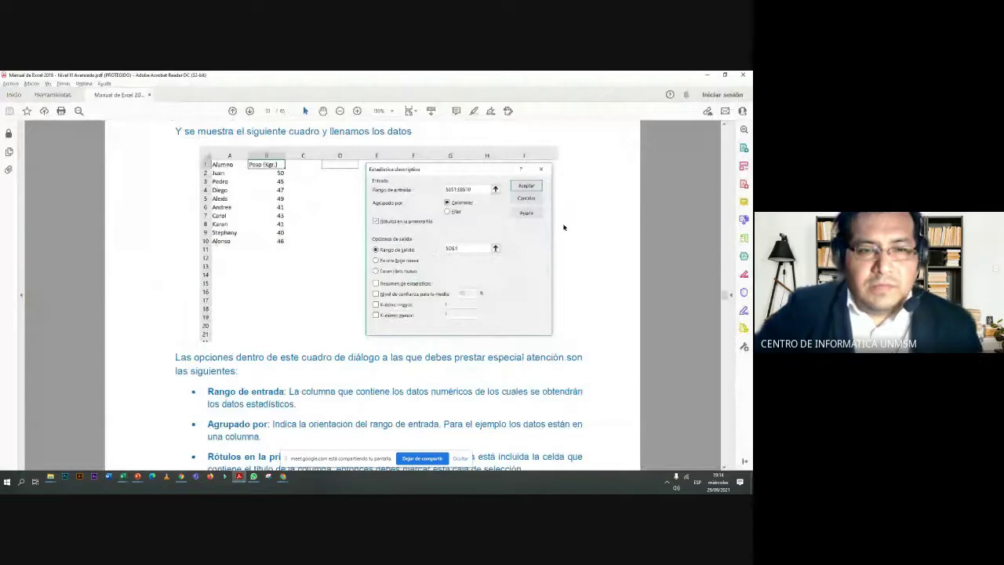
scroll(561, 225, "up", 2)
scroll(559, 227, "up", 2)
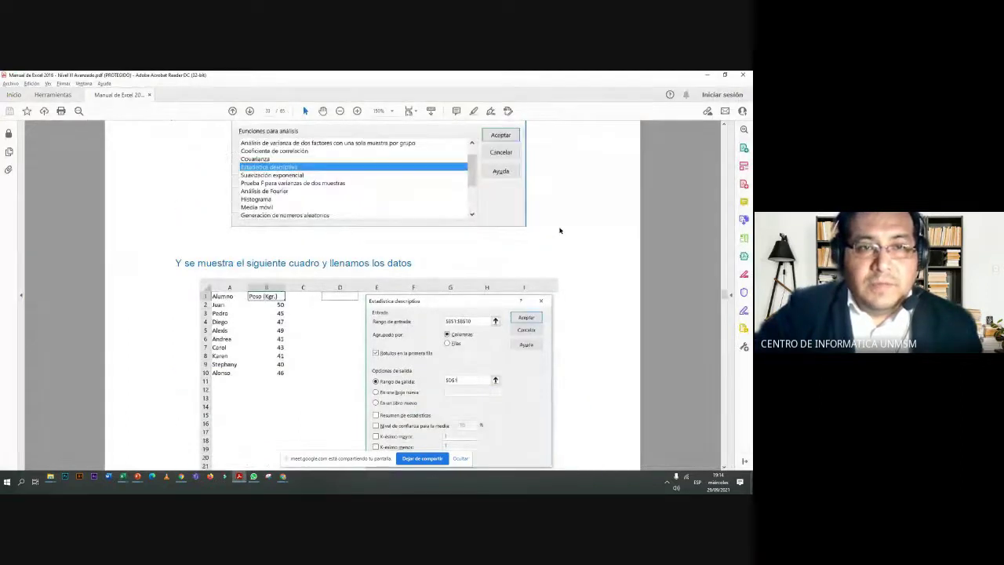
scroll(560, 227, "down", 2)
scroll(560, 228, "down", 1)
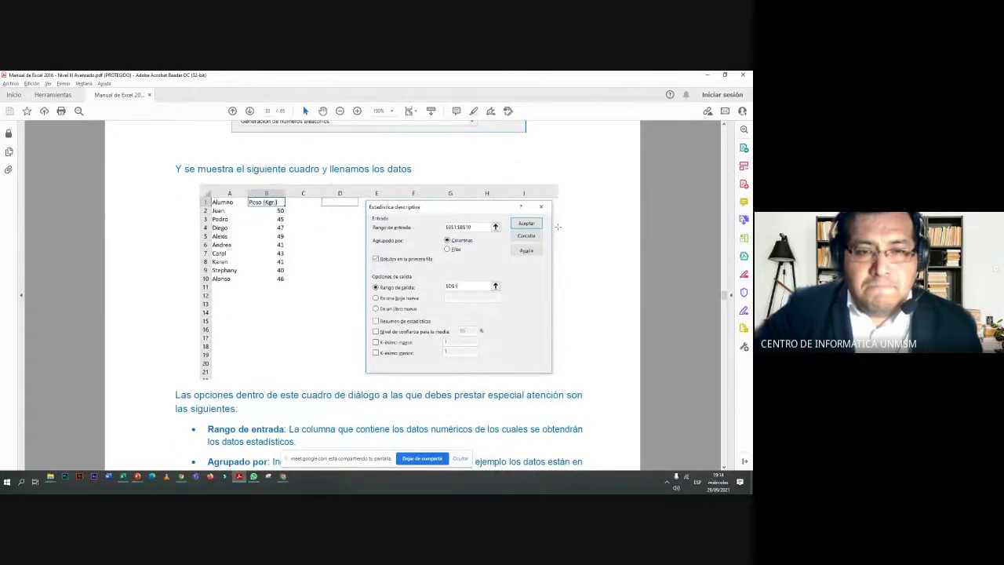
scroll(557, 226, "down", 2)
scroll(559, 226, "down", 6)
scroll(558, 228, "down", 1)
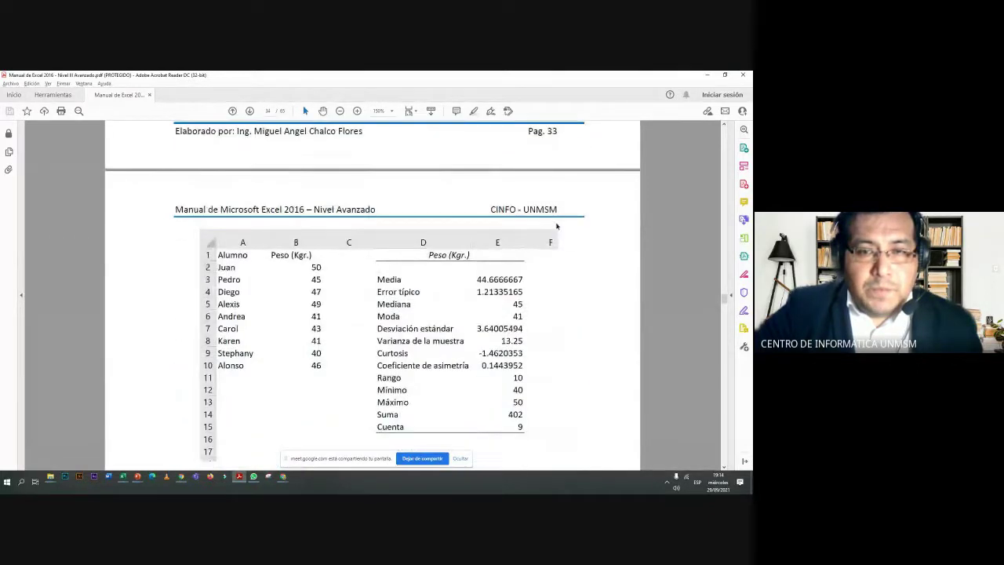
scroll(557, 227, "down", 1)
scroll(557, 226, "down", 4)
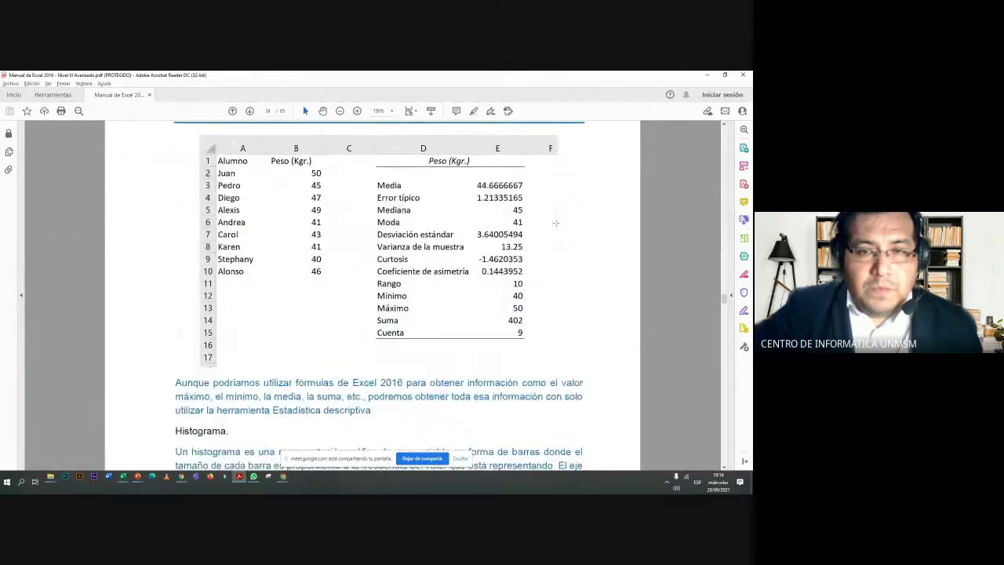
scroll(555, 223, "down", 5)
key("alt+Tab")
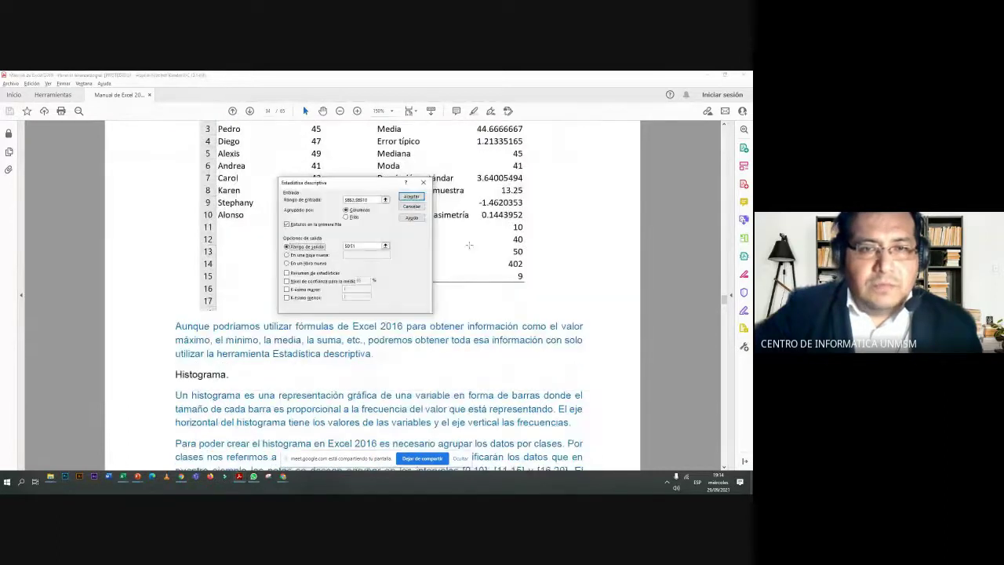
Re-pick the weight column from B1 and rerun, dismissing the statistic-option warnings.
left_click(407, 198)
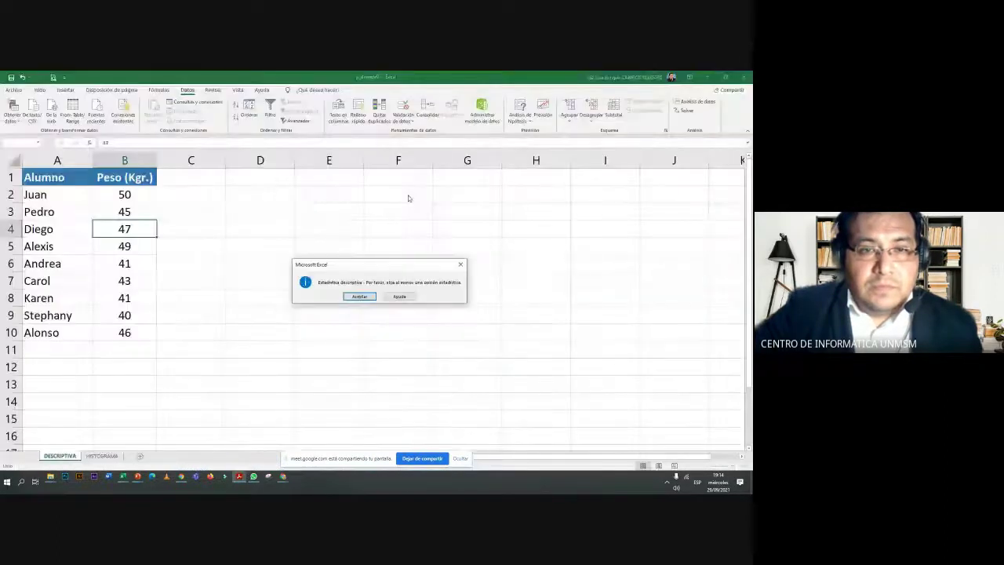
left_click(360, 296)
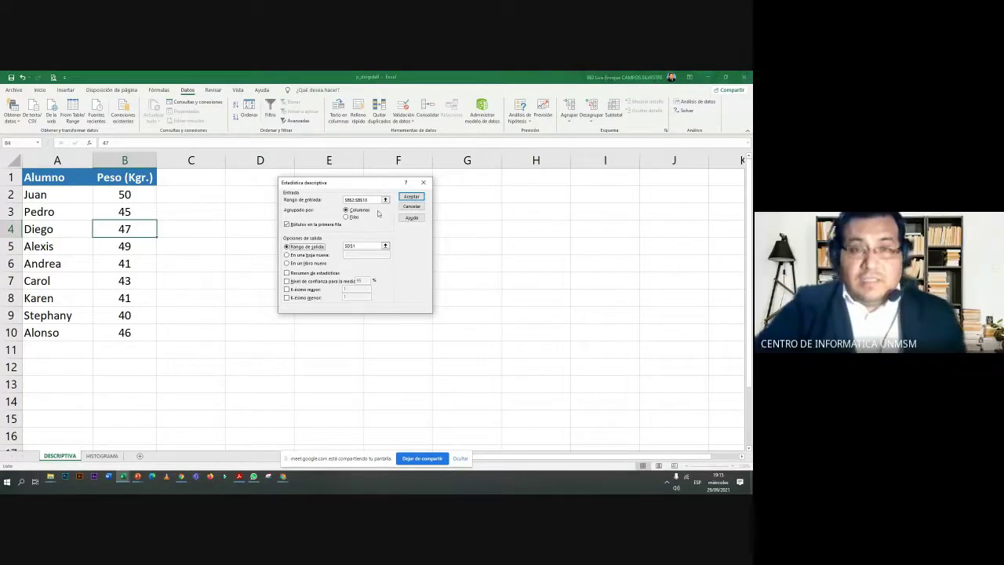
left_click_drag(358, 186, 324, 185)
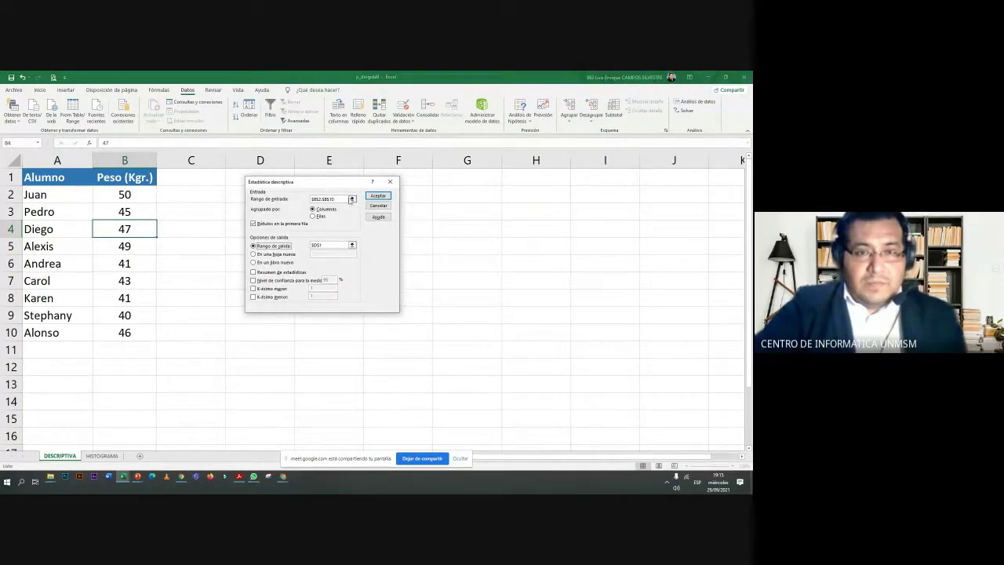
left_click(352, 199)
left_click_drag(125, 179, 140, 320)
left_click(394, 192)
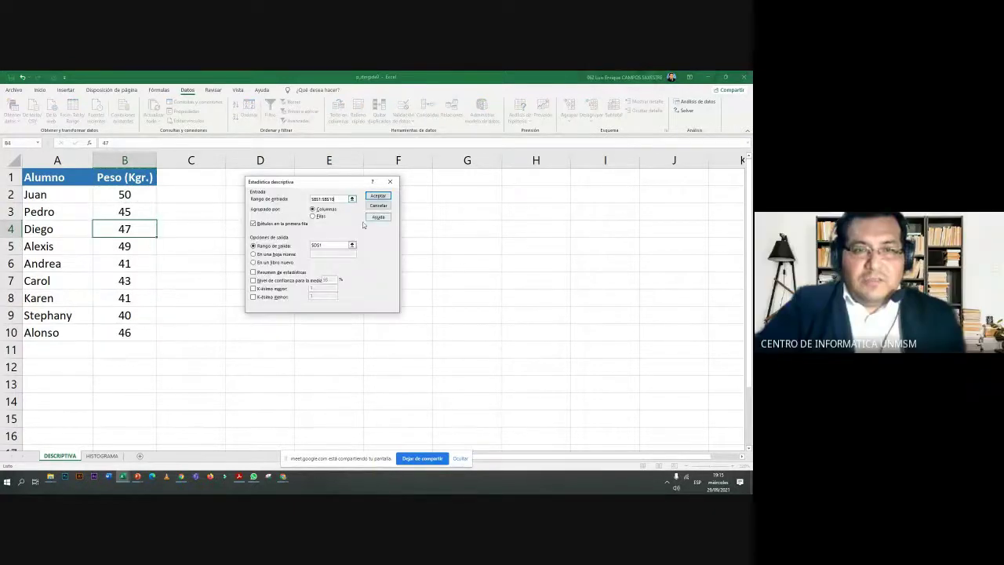
left_click(378, 196)
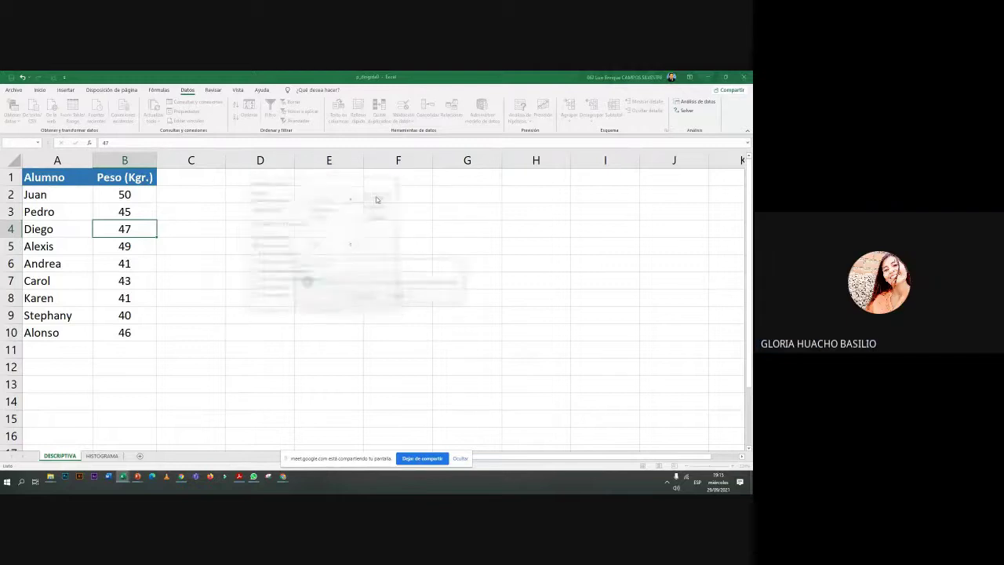
left_click(359, 297)
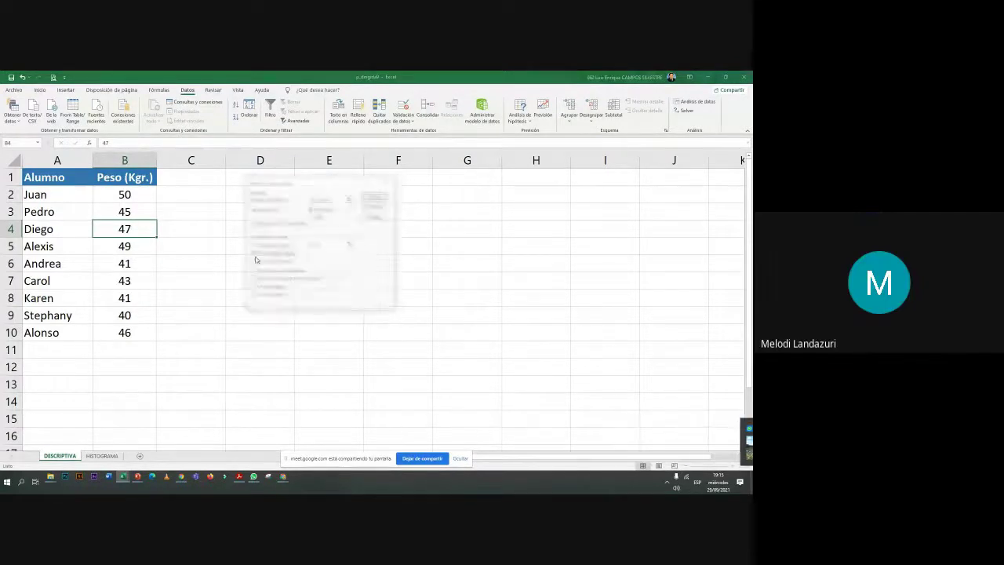
Retry the analysis, dismiss the warning, and bring up the window switcher.
left_click(376, 198)
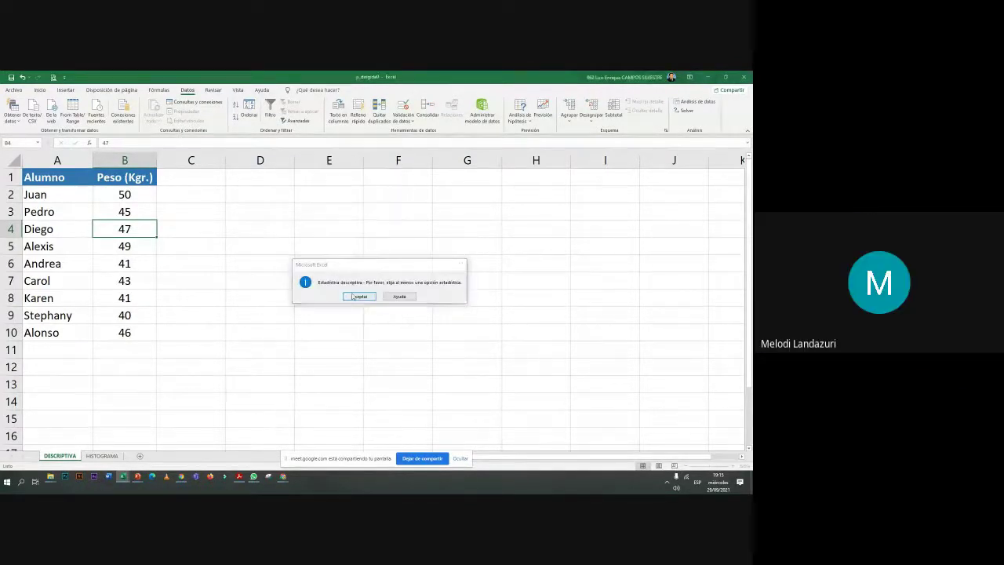
left_click(357, 294)
key("alt+Tab")
key("alt+Tab")
key("alt+Tab")
key("alt+Tab")
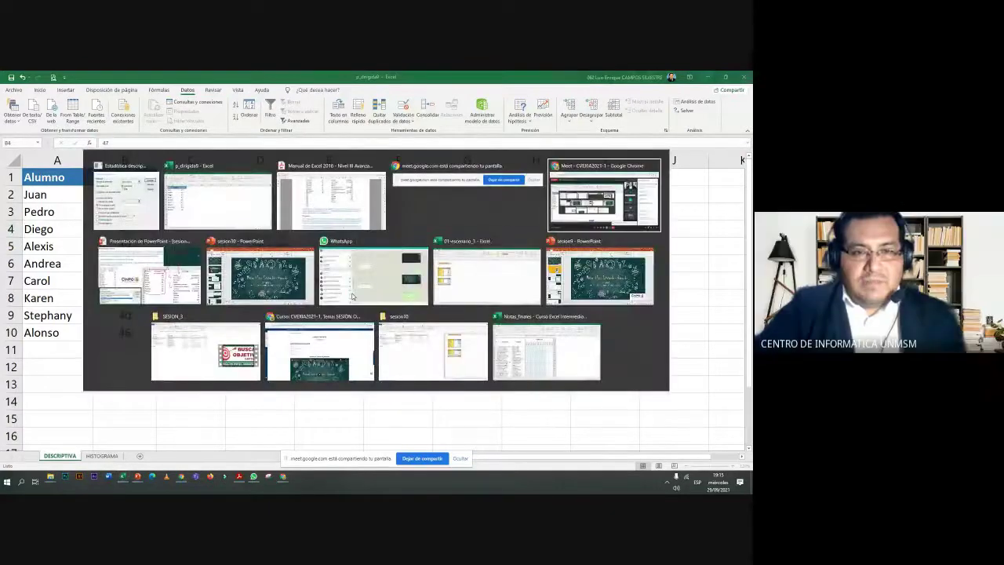
key("alt+Tab")
key("alt+Tab")
In WhatsApp, view a student's calculated-field and descriptive statistics screenshots full size.
left_click(352, 296)
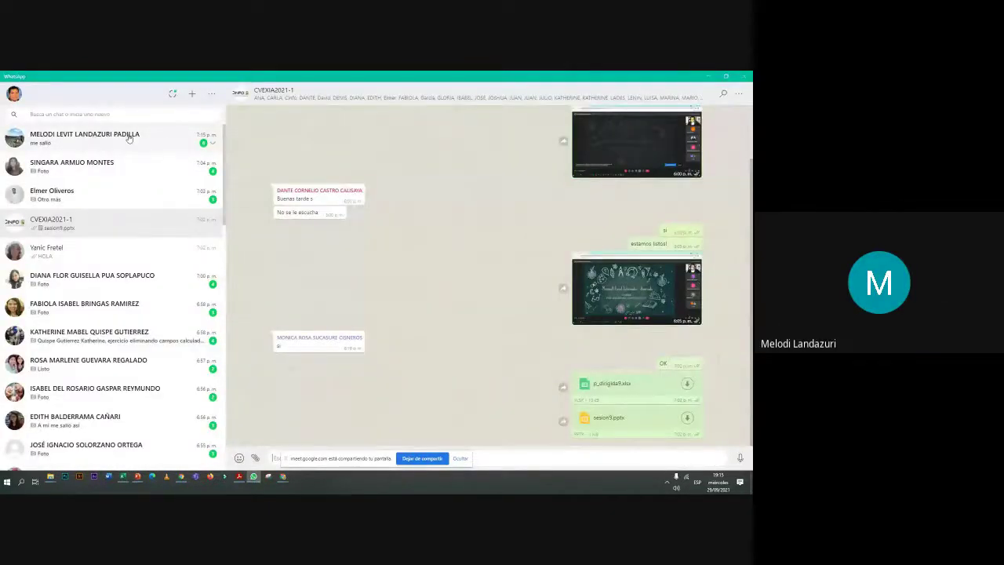
left_click(129, 138)
scroll(375, 302, "down", 2)
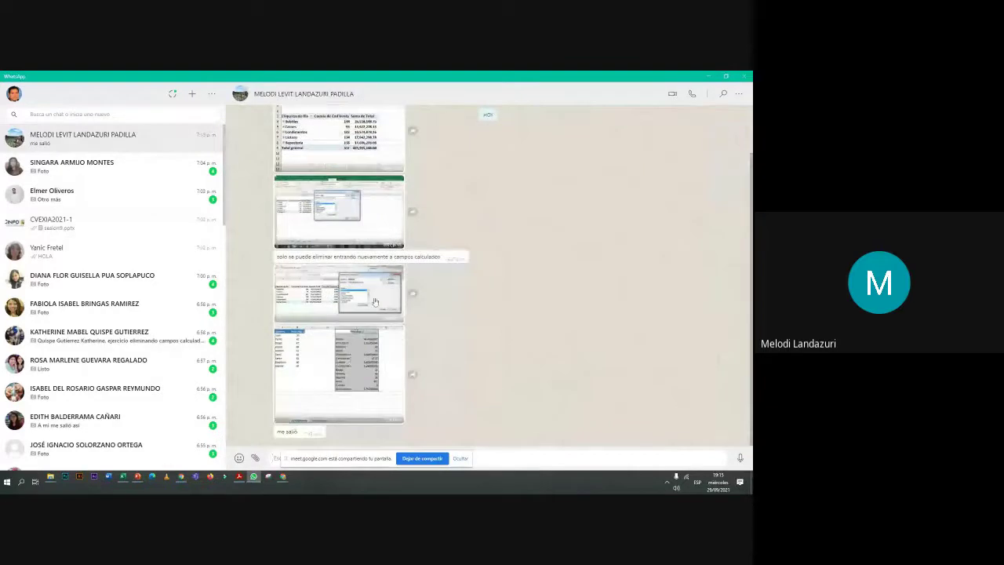
left_click(375, 302)
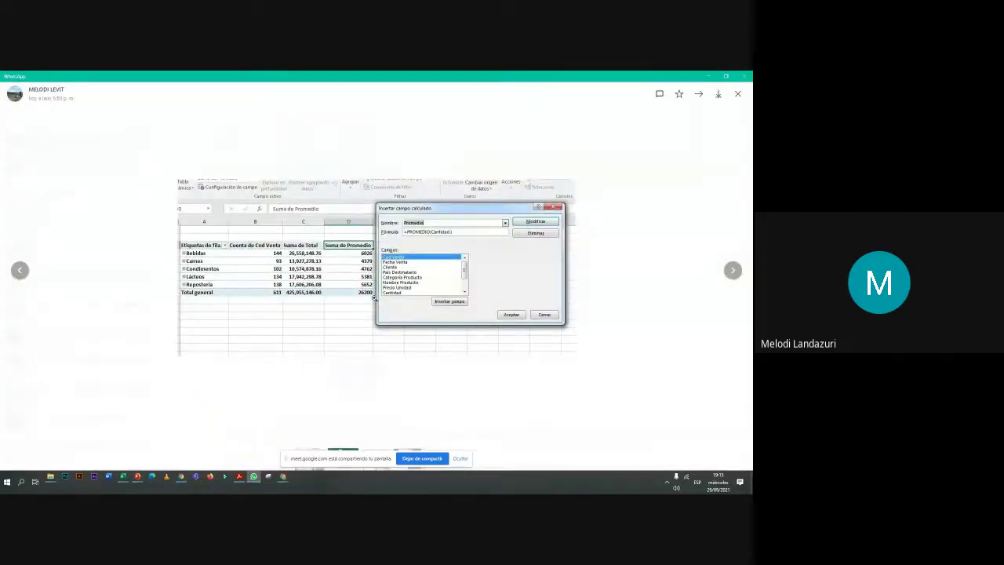
key("Escape")
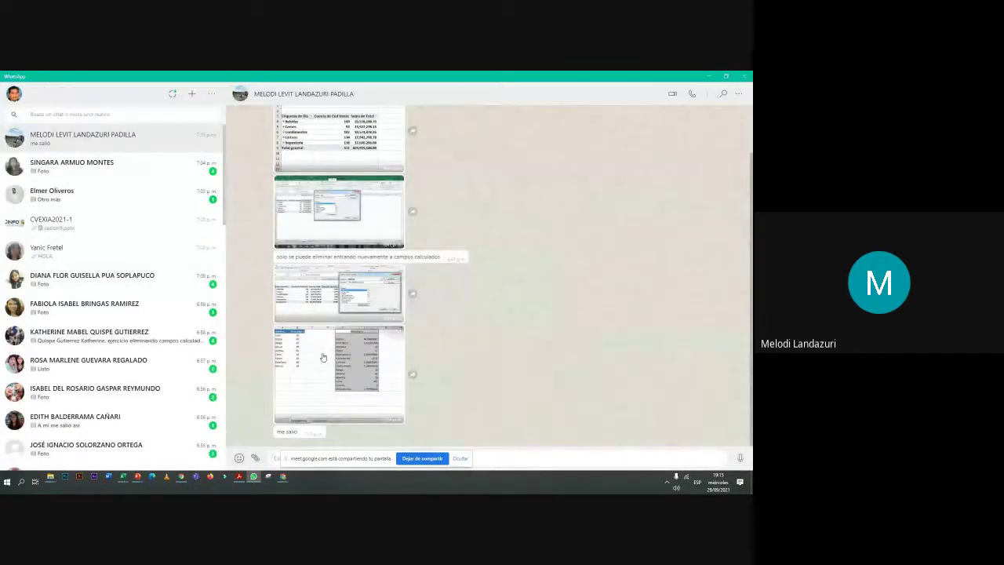
left_click(322, 357)
key("Escape")
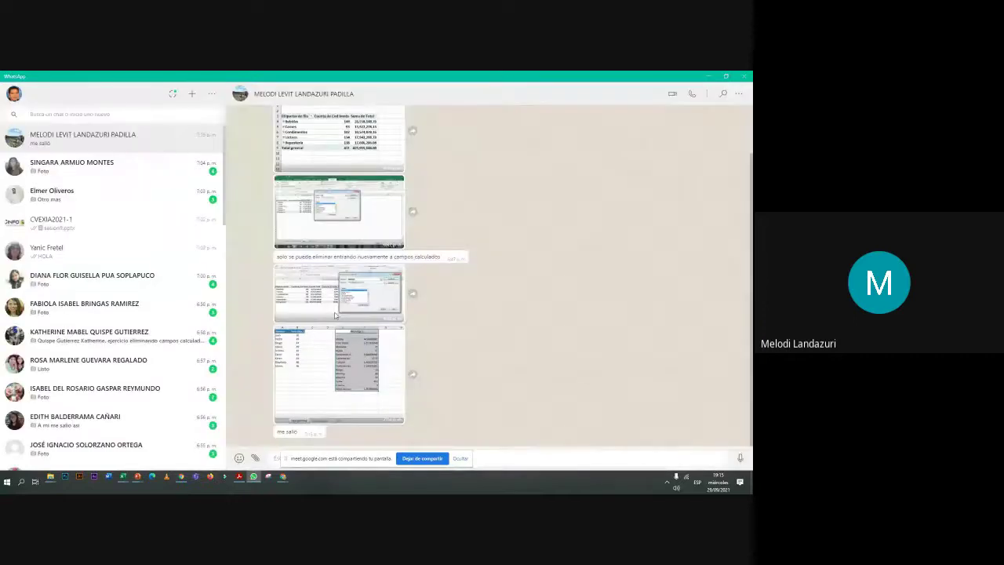
View another student's latest Excel photo full size, then bring up the window switcher.
left_click(162, 174)
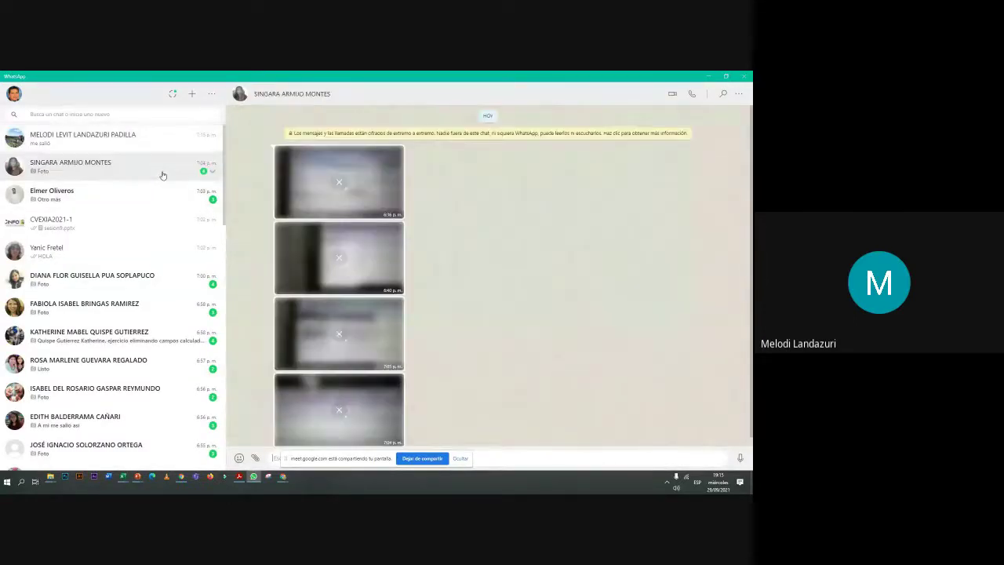
left_click(356, 420)
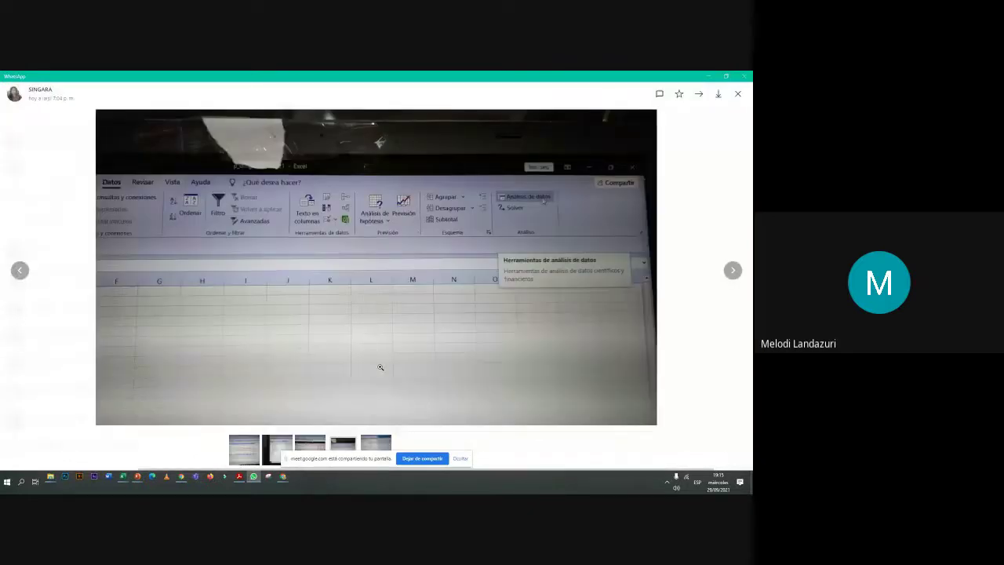
key("Escape")
key("alt+Tab")
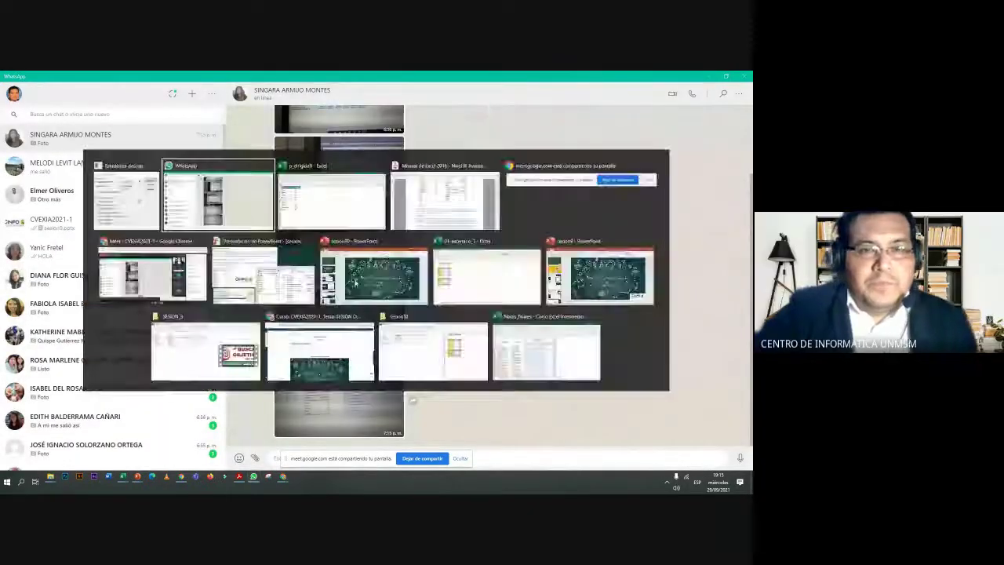
Back in Excel, set the output range to D1, dismiss the warning, and return to the analysis list.
left_click(326, 189)
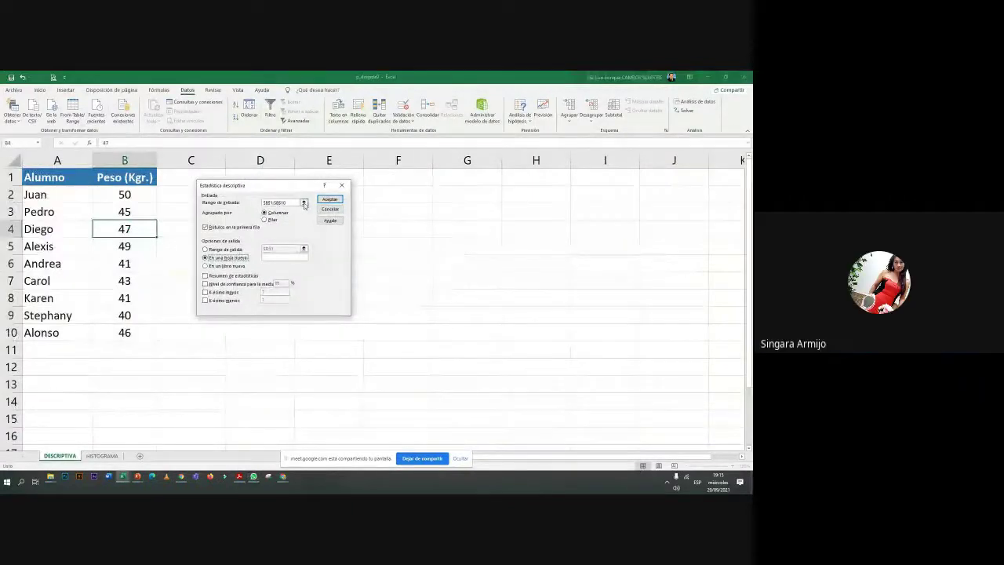
left_click(217, 250)
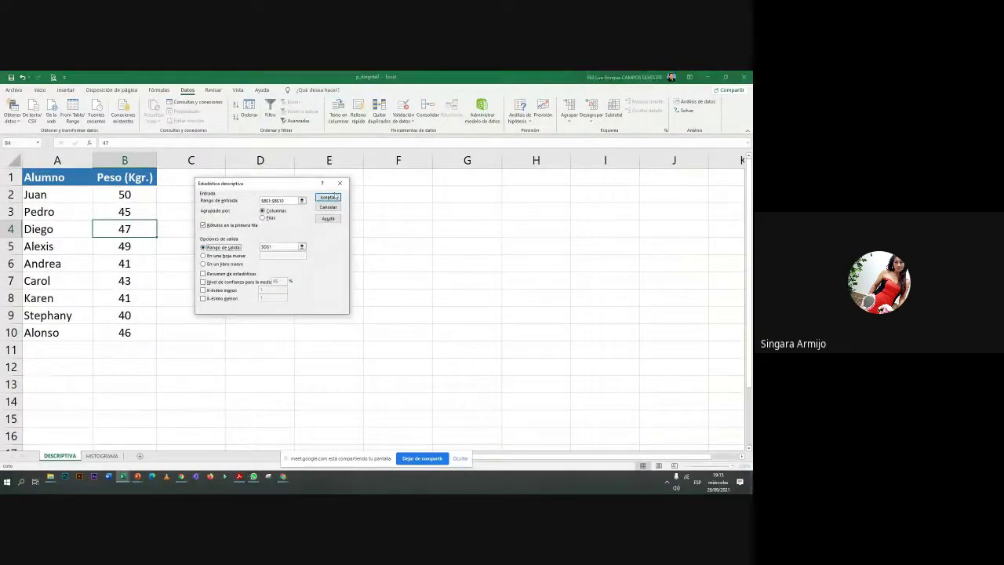
left_click(328, 197)
left_click(360, 296)
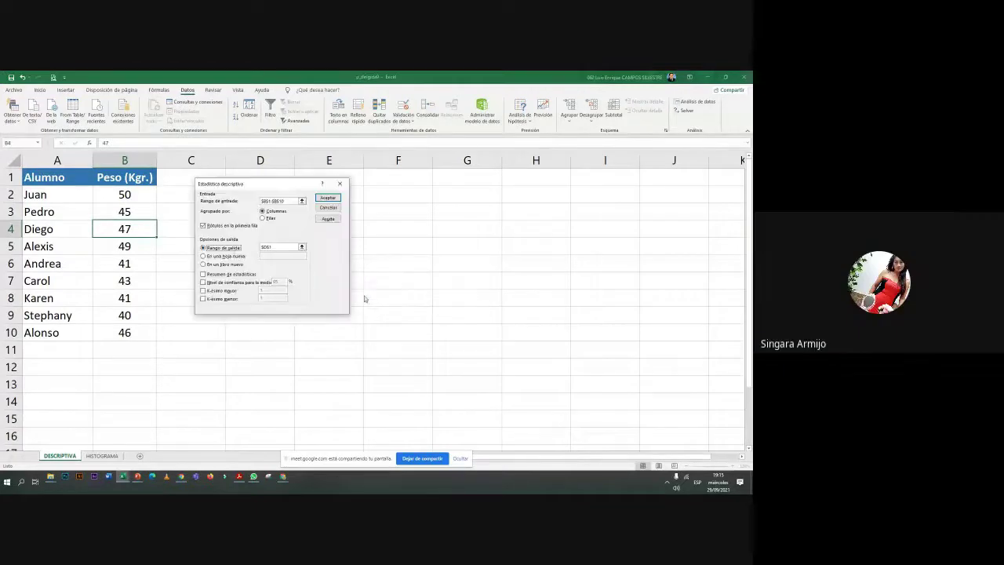
left_click(333, 207)
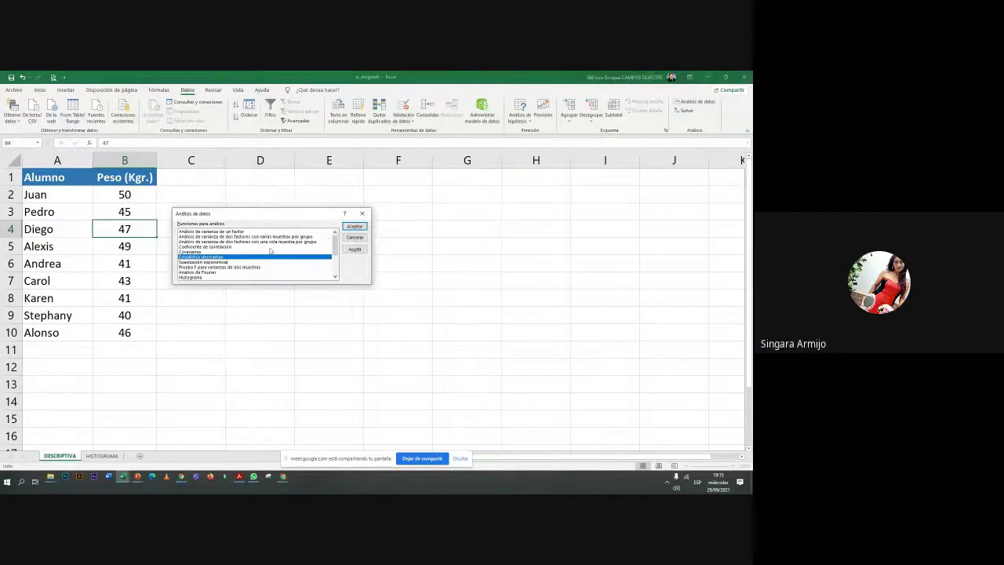
Run Estadística descriptiva with Resumen de estadísticas enabled to output the Peso (Kgr.) table.
left_click(270, 246)
left_click(256, 256)
left_click(355, 226)
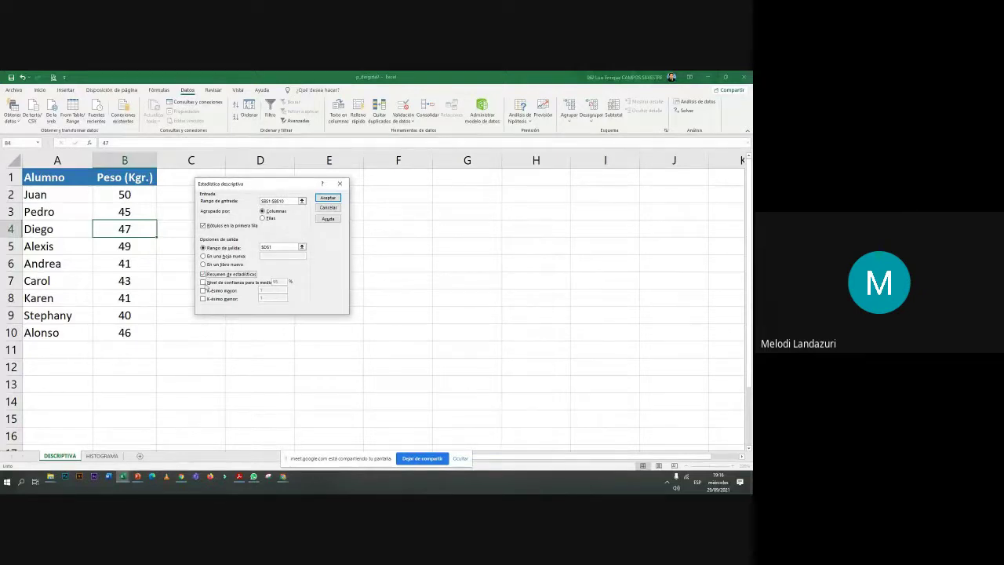
left_click(204, 281)
left_click(327, 197)
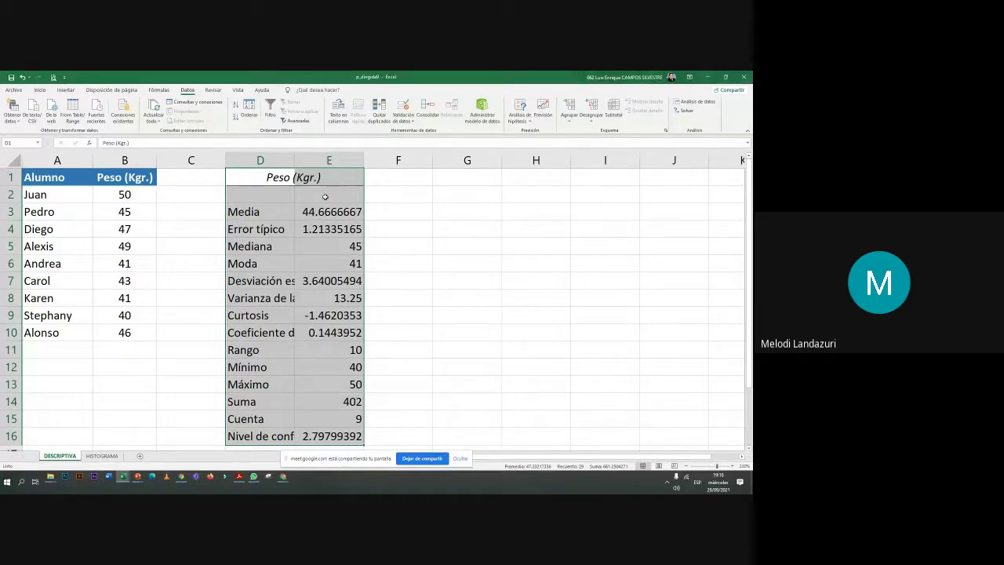
Autofit columns D and E to show the full statistic labels and decimals.
double_click(296, 162)
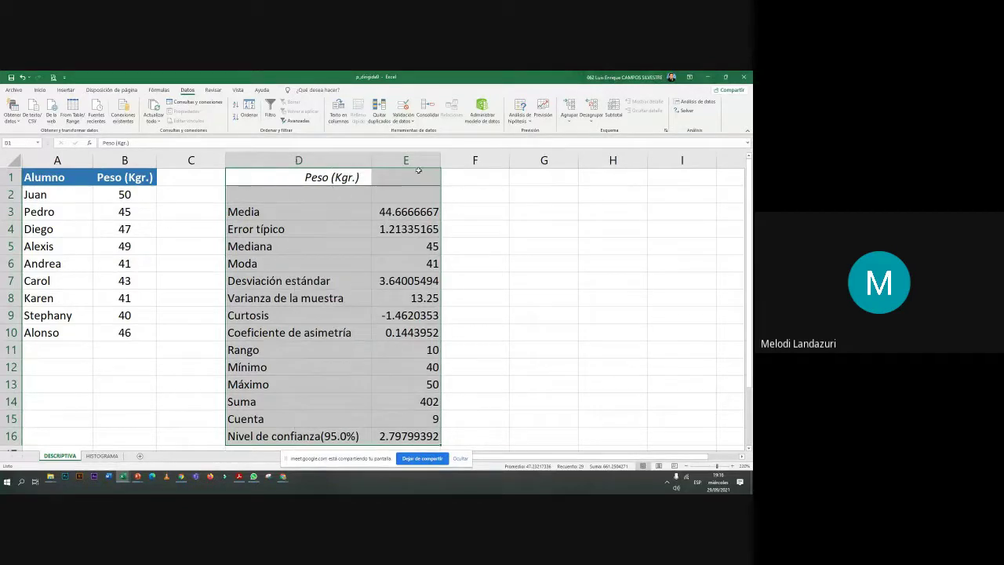
double_click(440, 160)
scroll(385, 231, "down", 2)
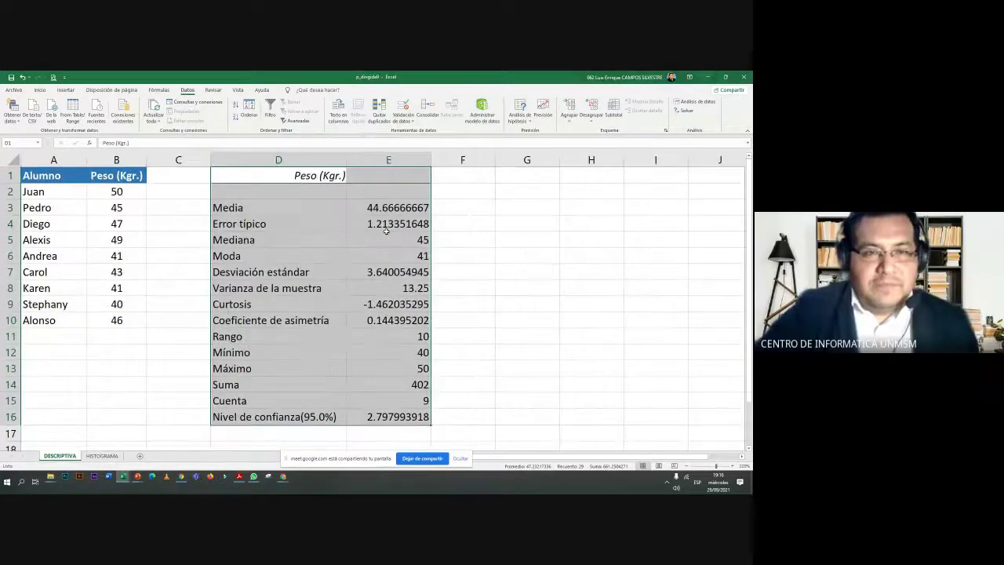
left_click(301, 235)
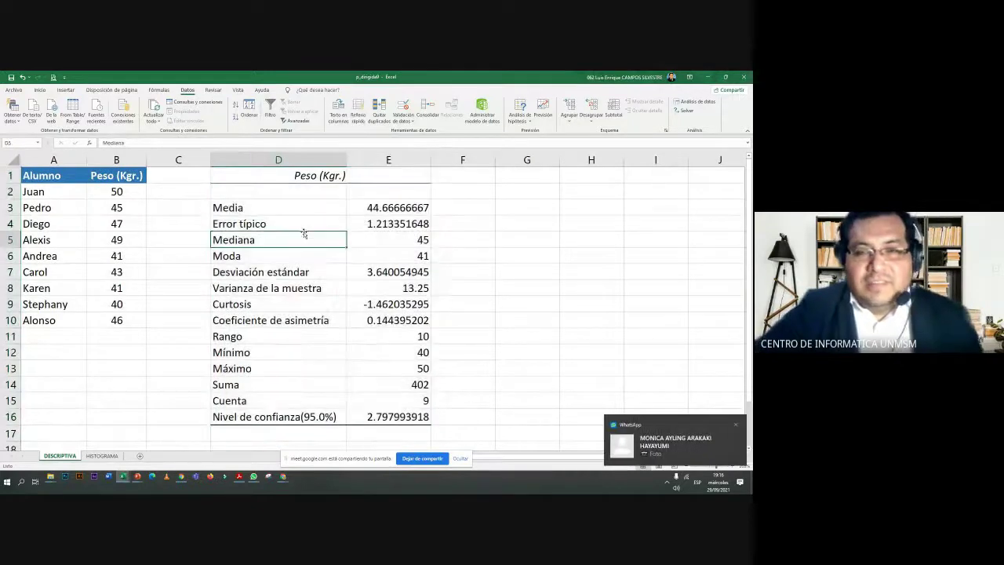
left_click(302, 178)
Review the Estadística descriptiva settings without rerunning, then select the sample variance value 13.25.
left_click(695, 101)
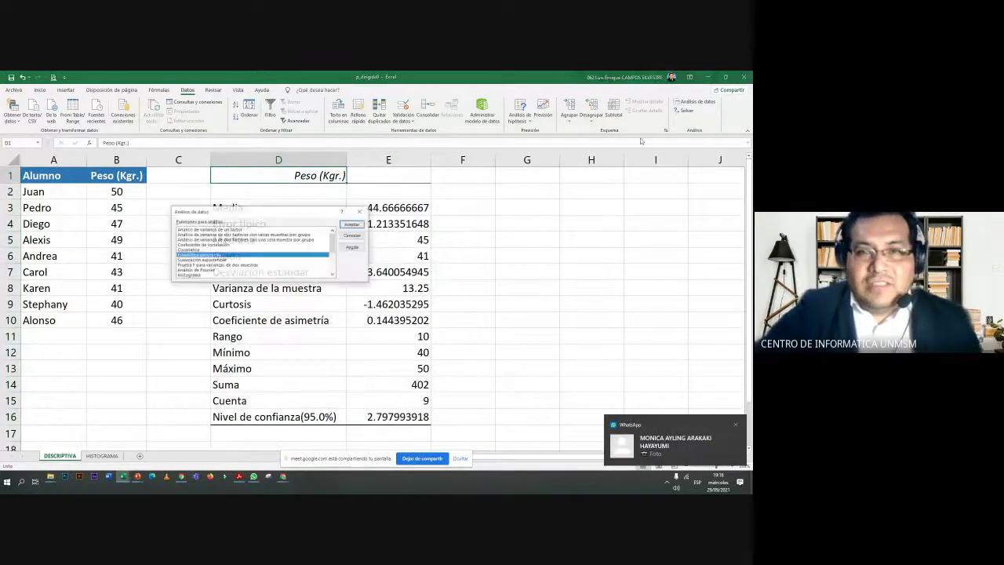
left_click(343, 226)
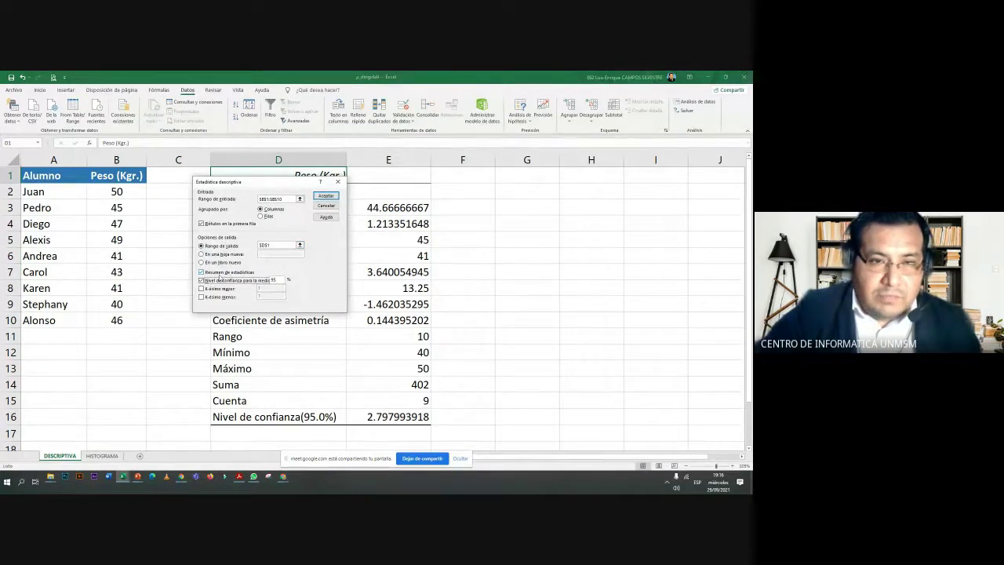
left_click(204, 272)
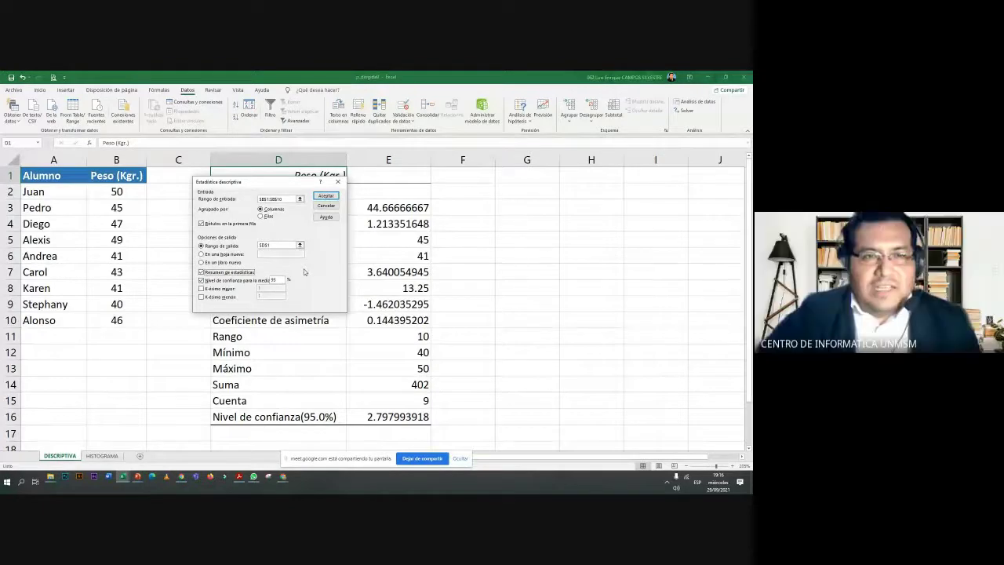
left_click(322, 206)
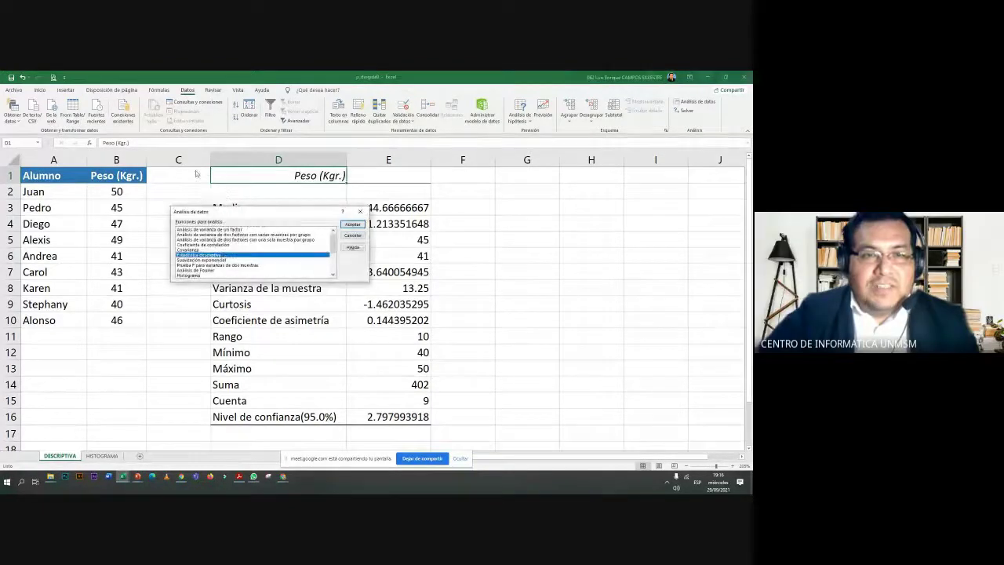
left_click(360, 210)
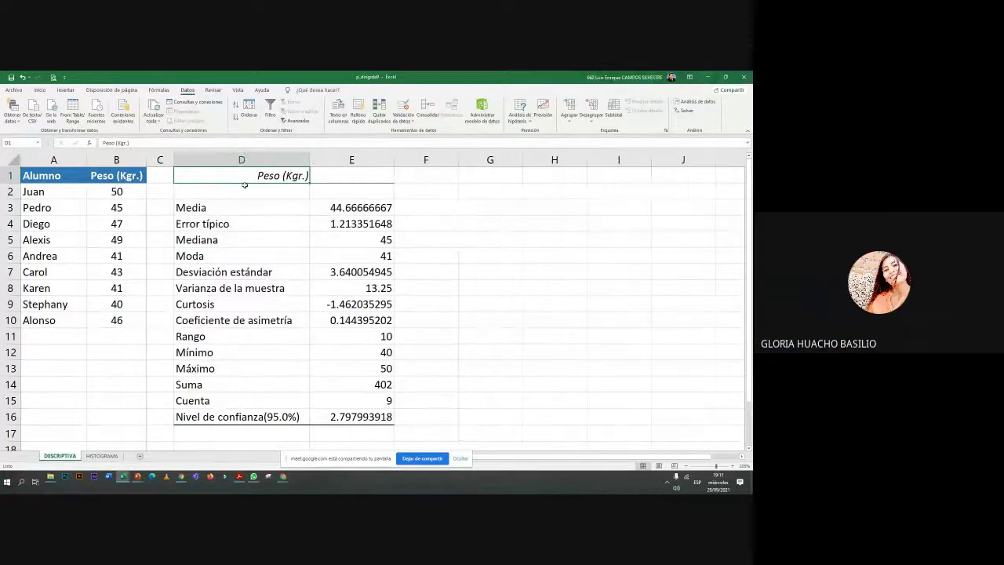
scroll(394, 288, "down", 1)
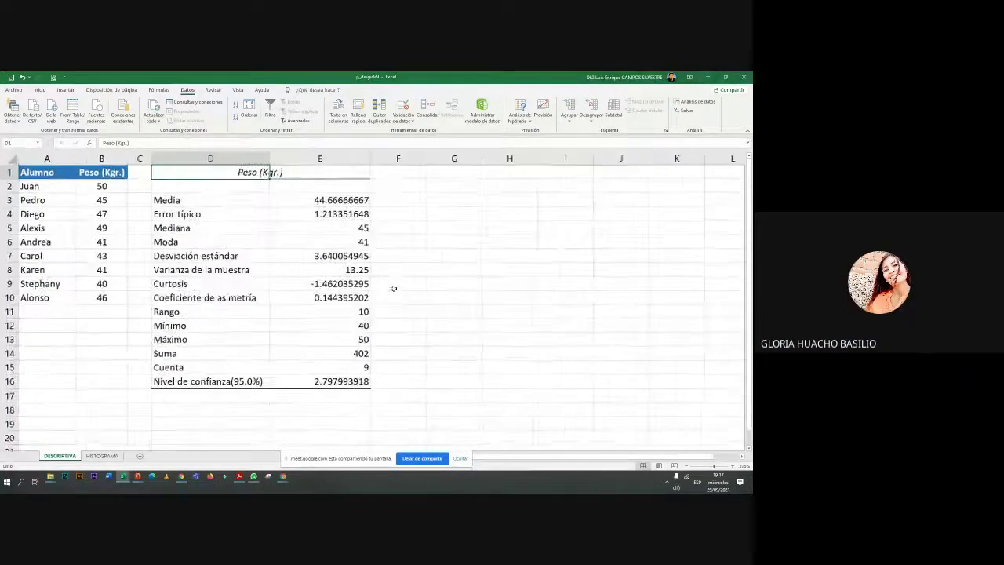
left_click(346, 264)
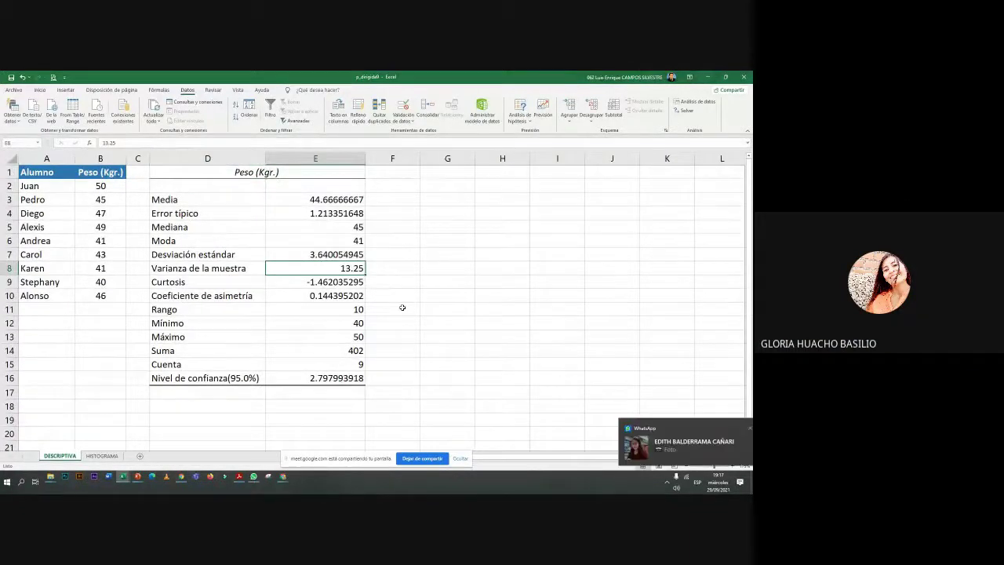
Stop sharing the Excel screen.
left_click(414, 459)
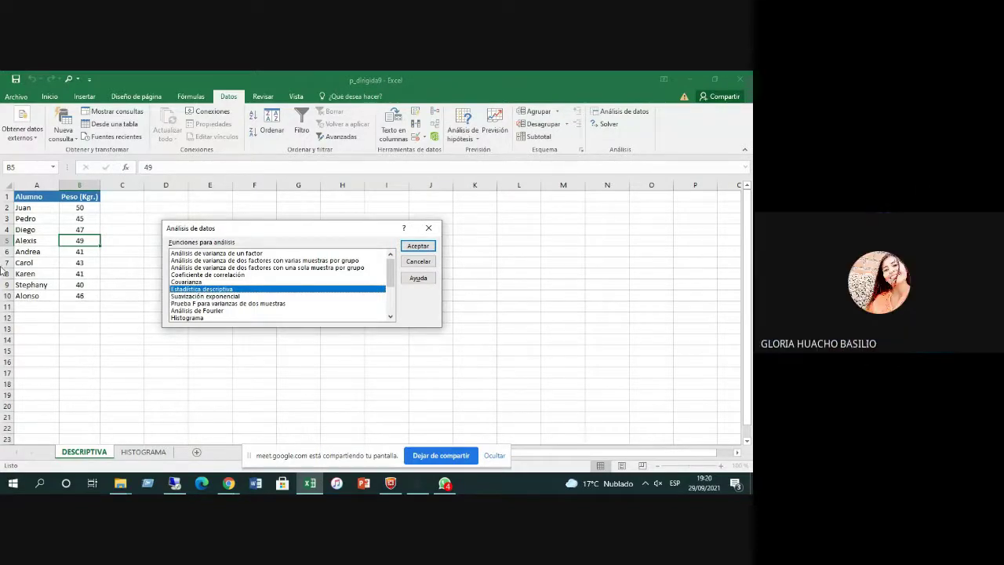
Run Estadística descriptiva on Peso (Kgr.) with Rótulos en la primera fila ticked, outputting to D1:E16.
left_click(430, 247)
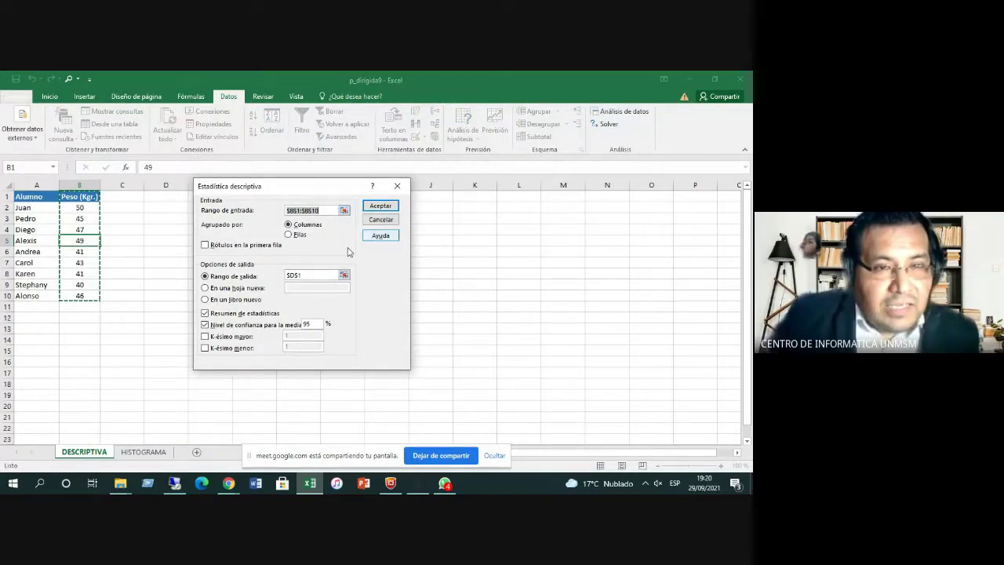
left_click(216, 245)
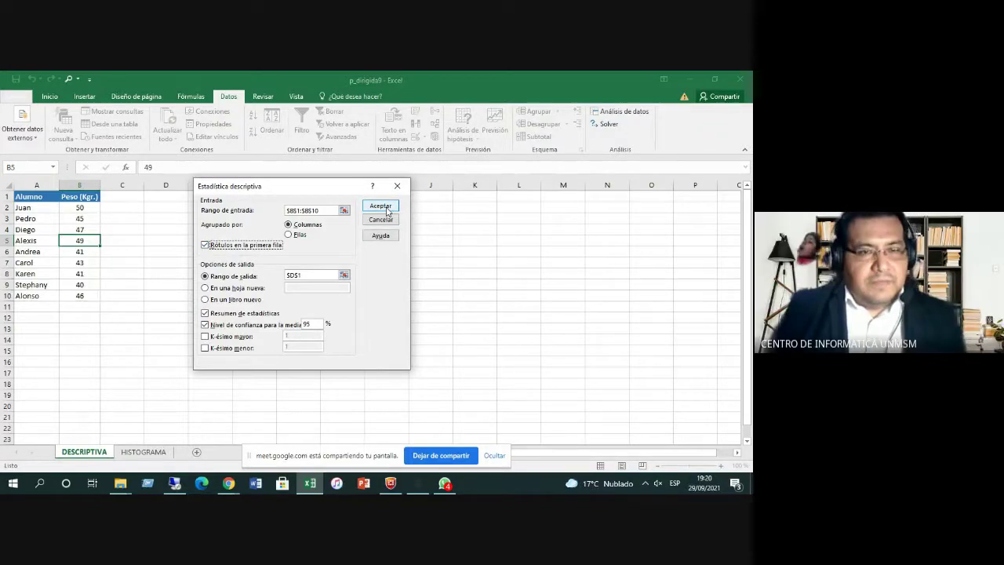
left_click(387, 208)
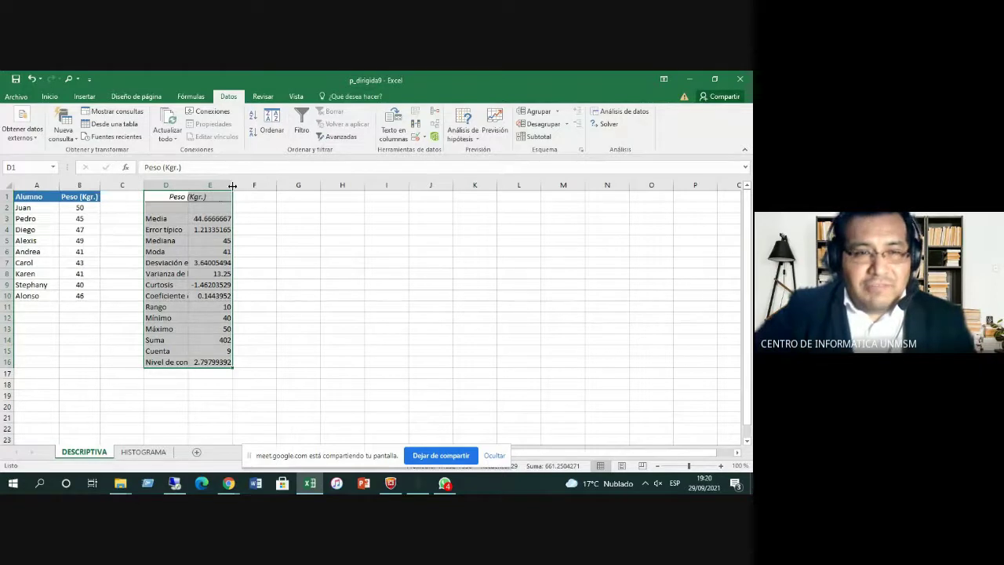
Widen column E so the statistics values show in full.
left_click_drag(232, 186, 245, 186)
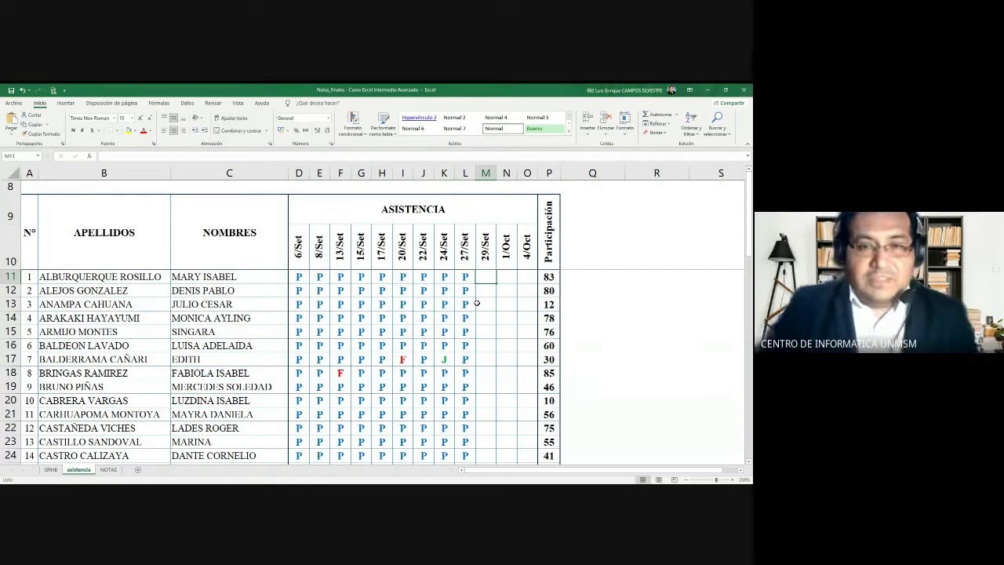
Enter 29/Set attendance marks P, F, F, P, P in cells M11:M15.
type("P")
key("Return")
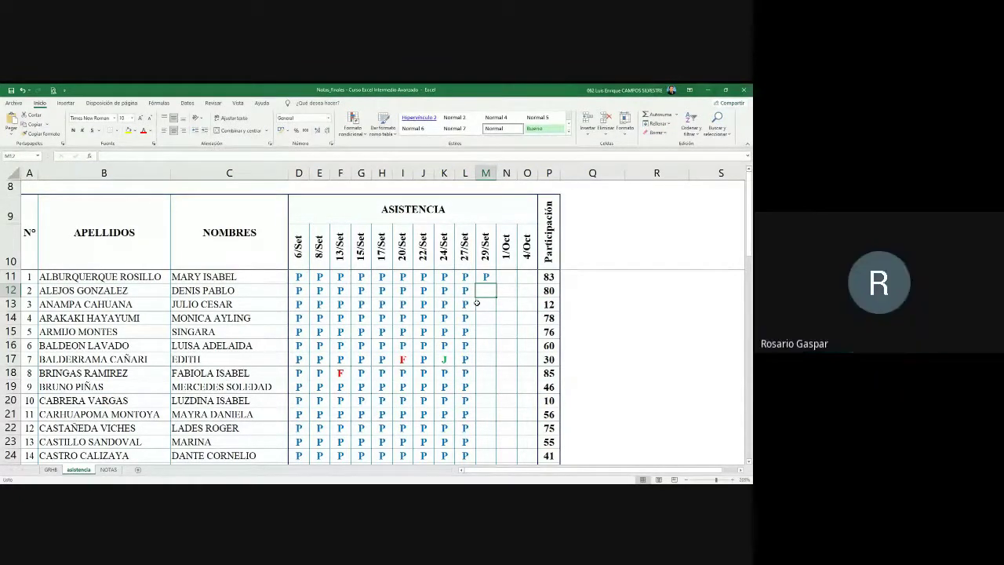
type("F")
key("Return")
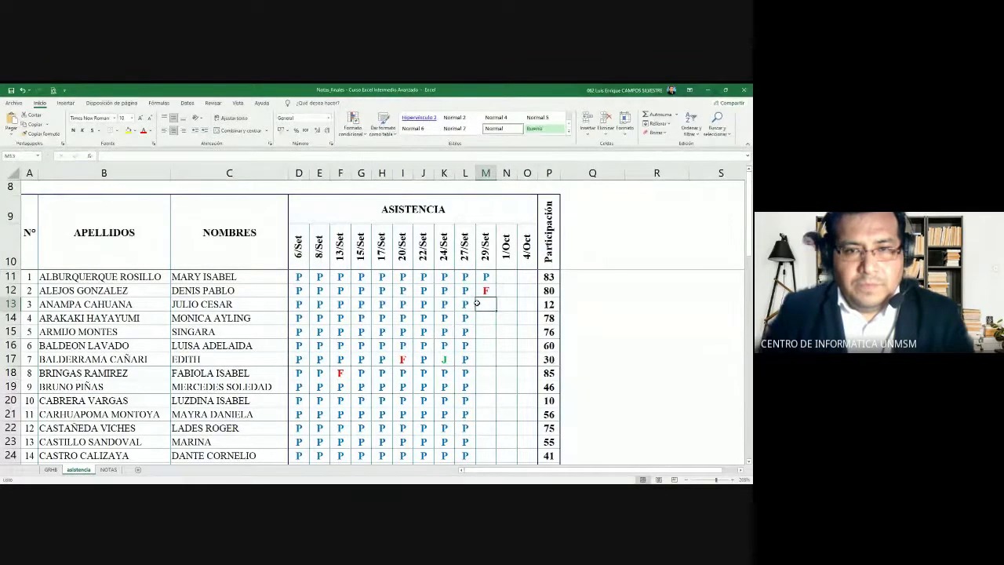
type("F")
key("Return")
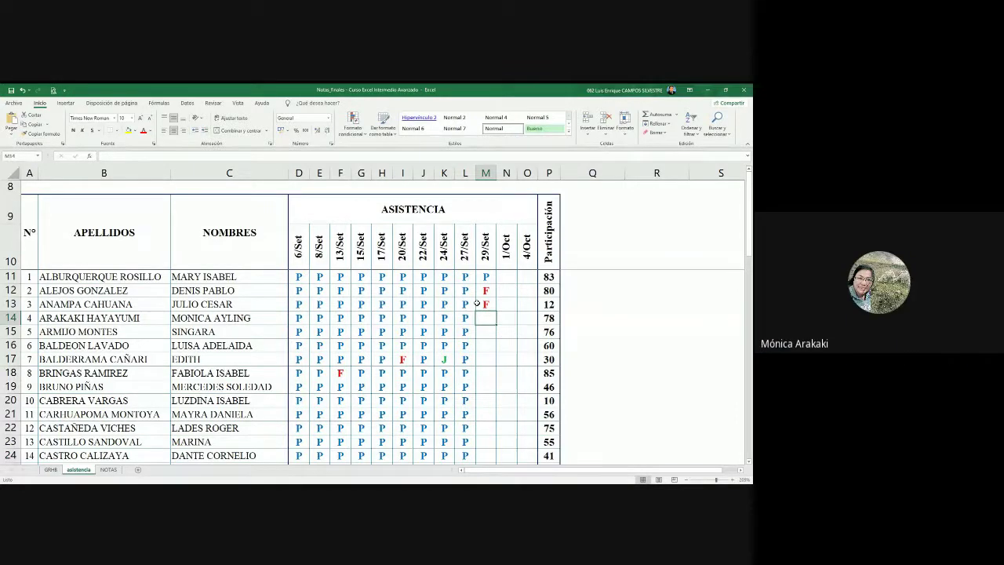
type("P")
key("Return")
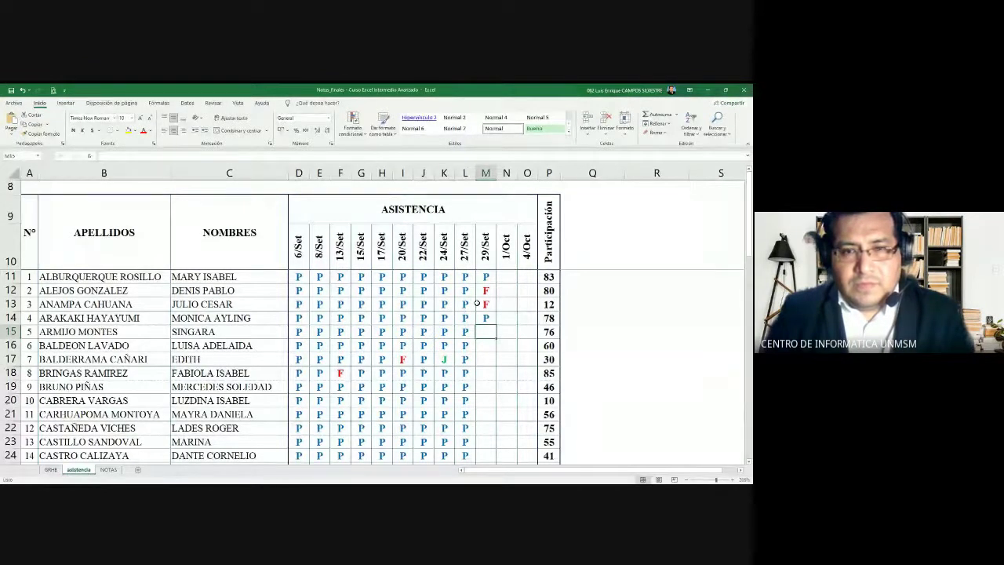
type("P")
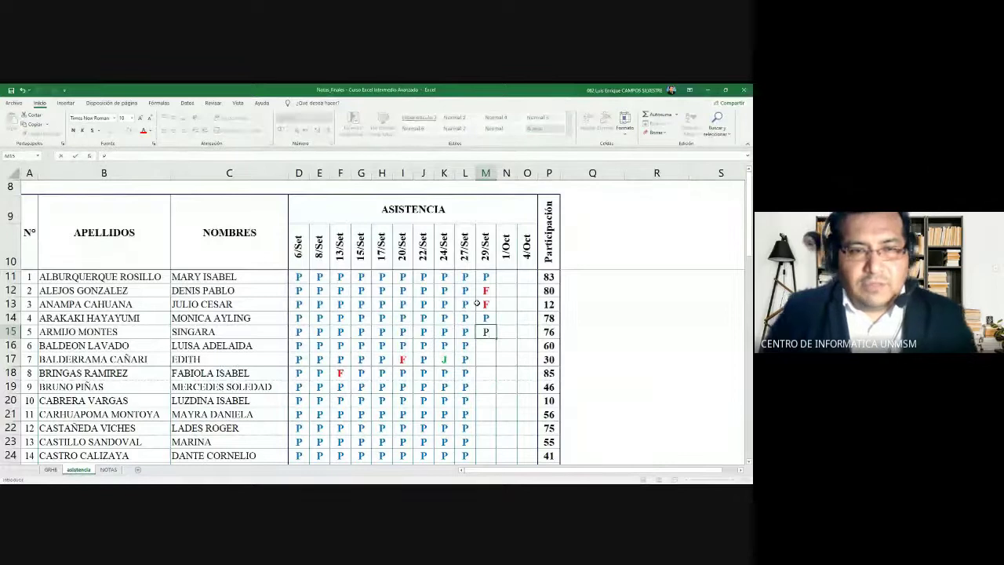
key("Return")
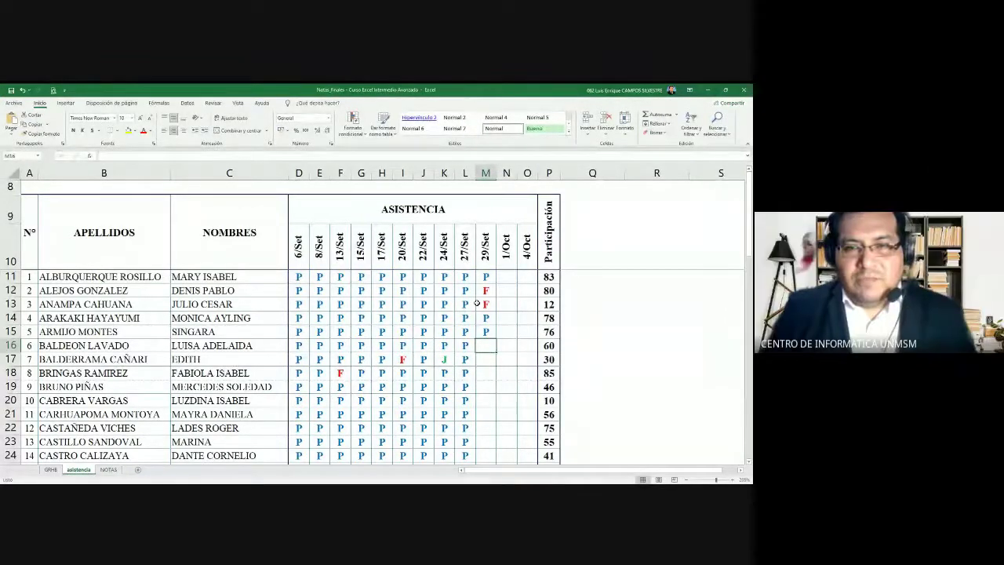
scroll(476, 303, "down", 1)
Mark cells M16 through M19 as P in the 29/Set column.
type("P")
key("Return")
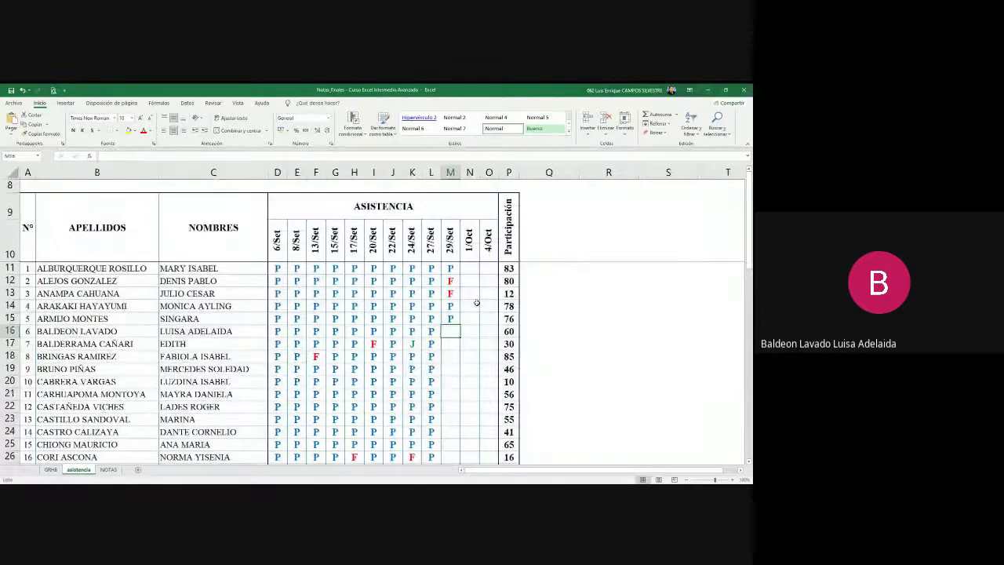
scroll(476, 303, "down", 1)
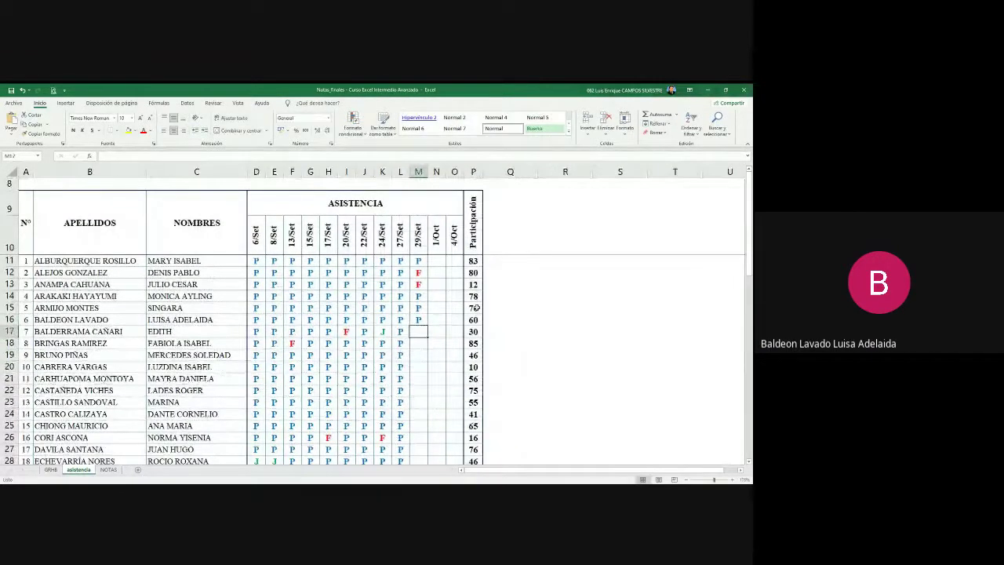
type("P")
key("Return")
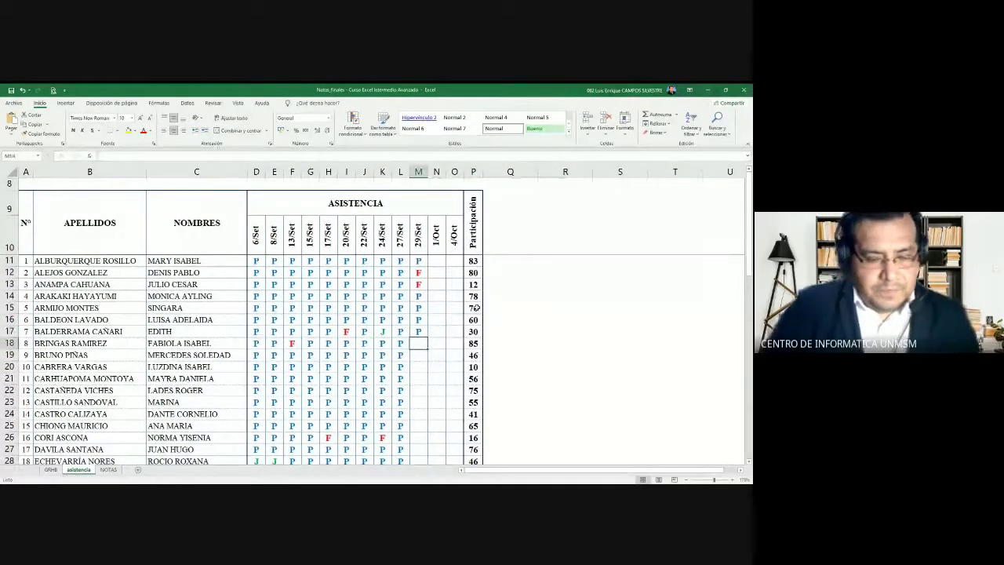
scroll(476, 307, "down", 1)
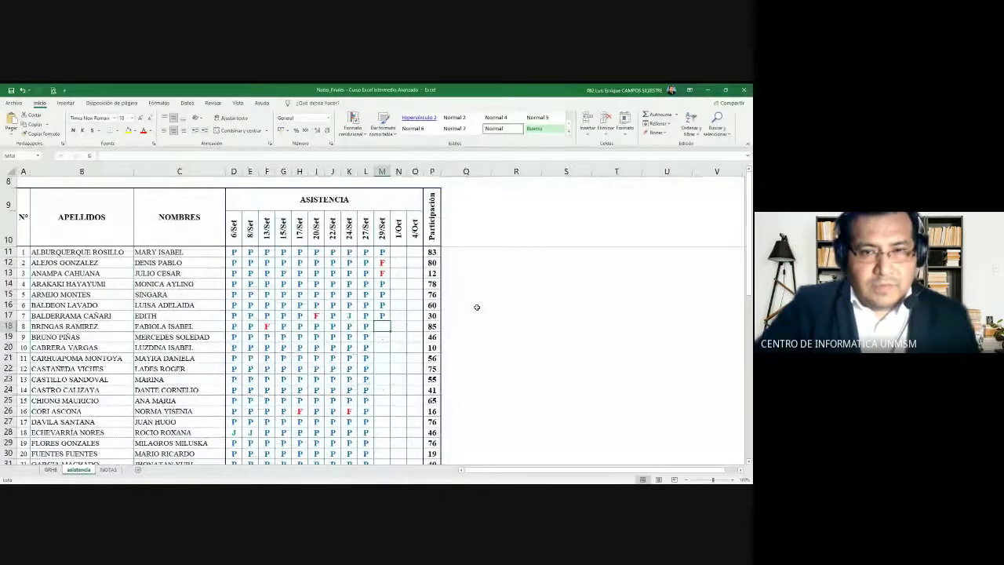
scroll(476, 307, "down", 1)
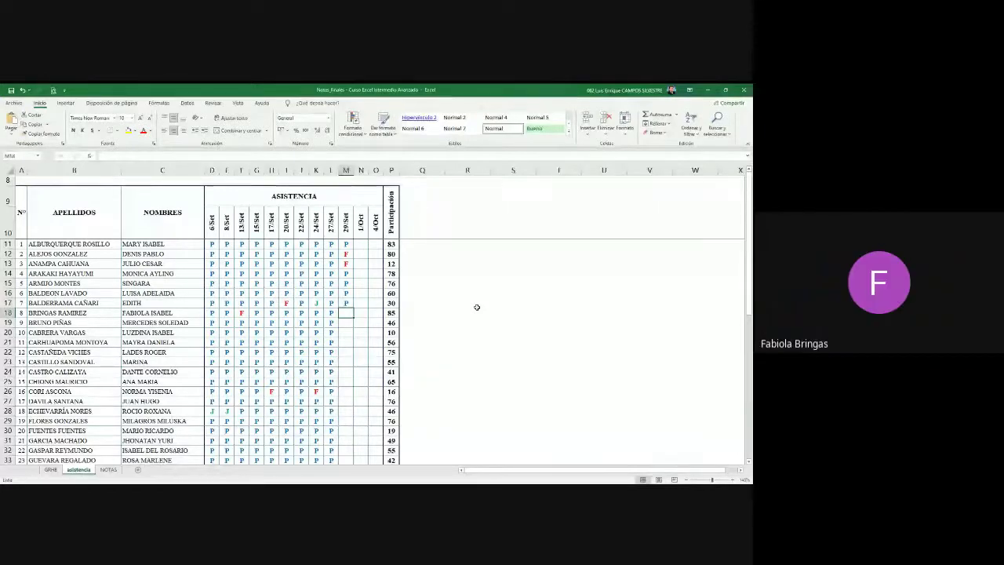
type("P")
key("Return")
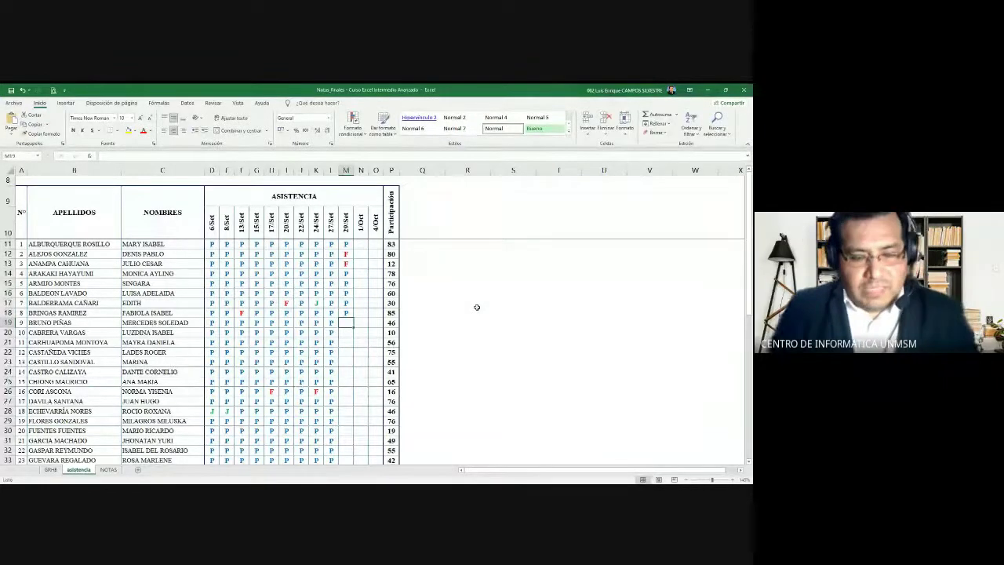
type("P")
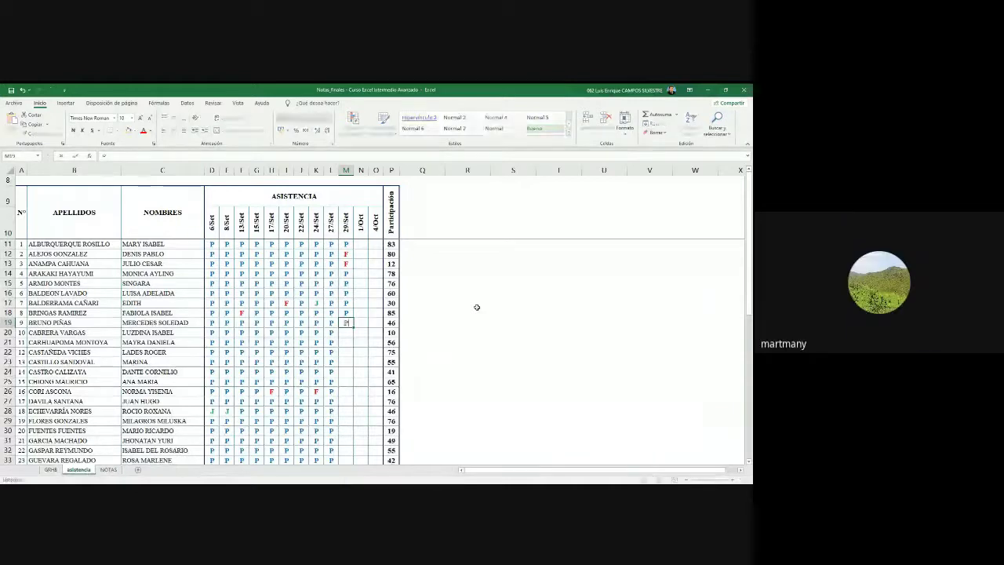
key("Return")
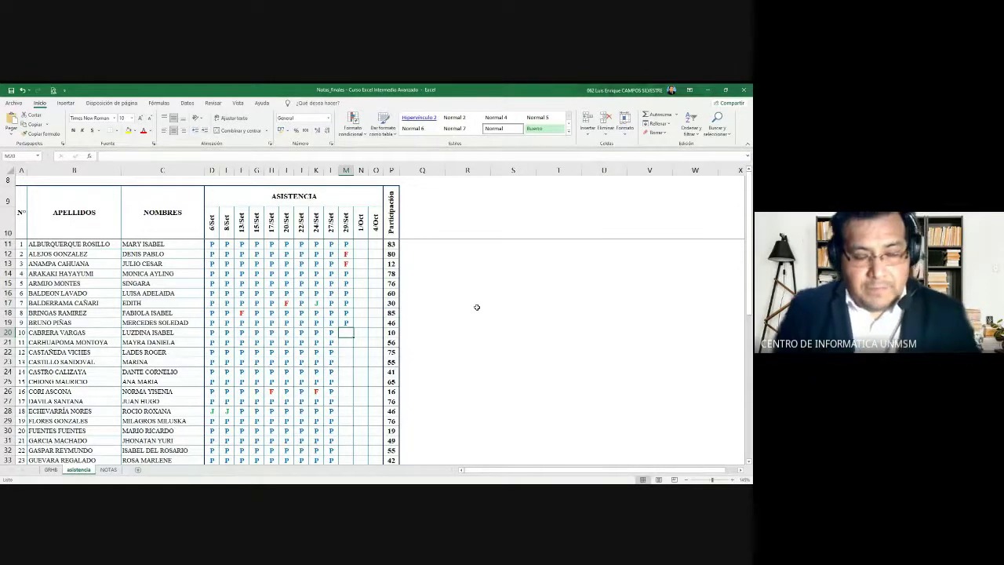
Enter P, F, F, P in cells M20:M23.
type("P")
key("Return")
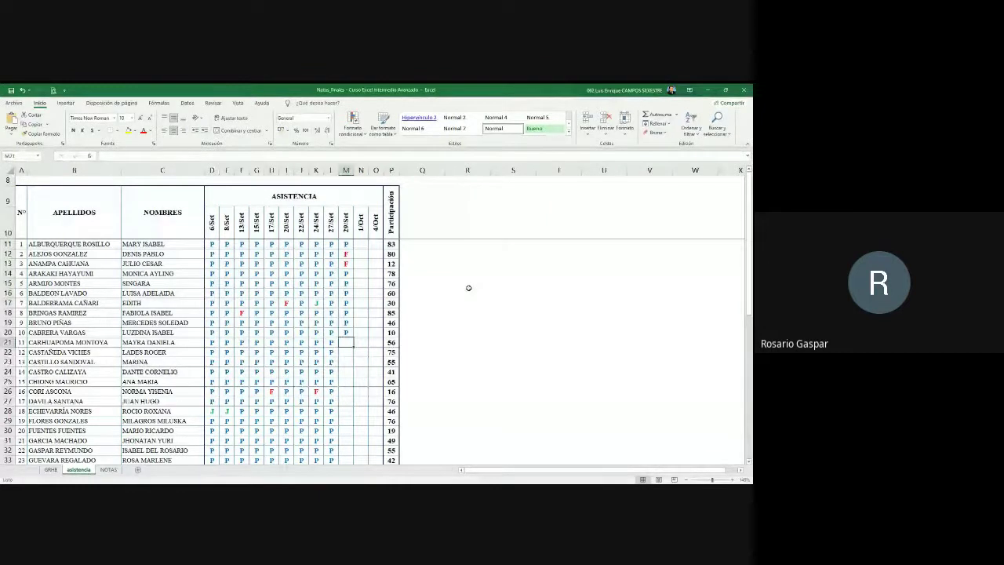
type("F")
key("Return")
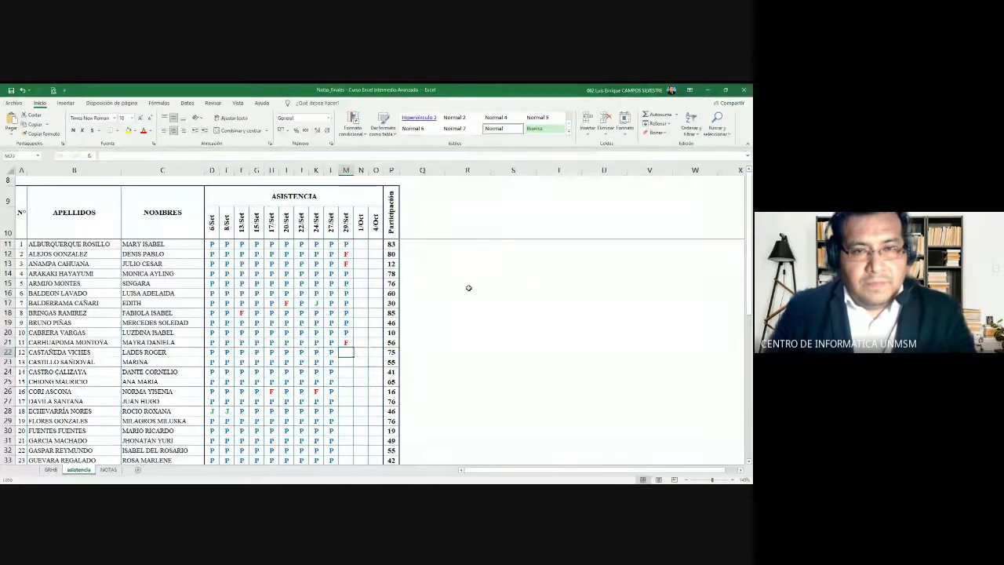
type("F")
key("Return")
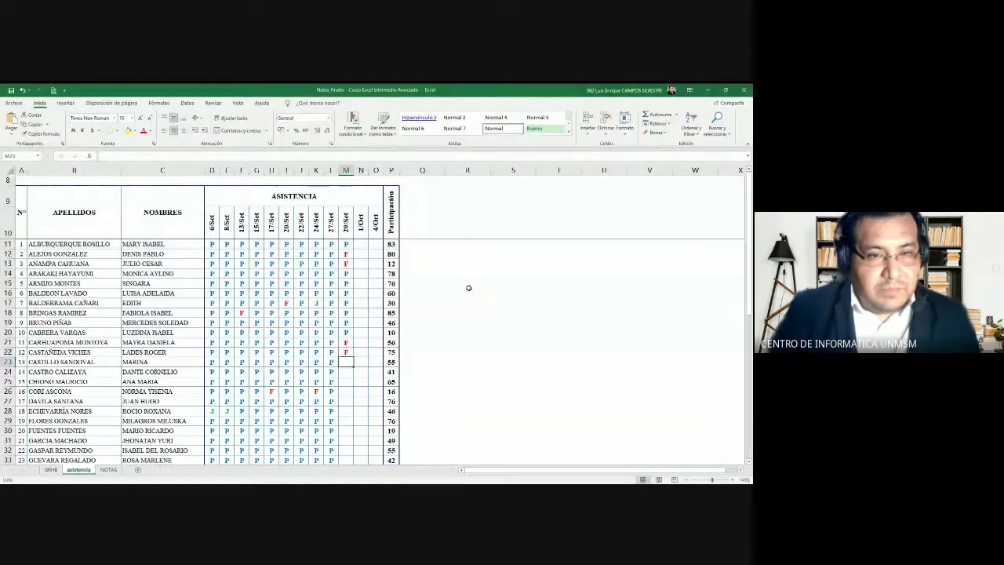
type("P")
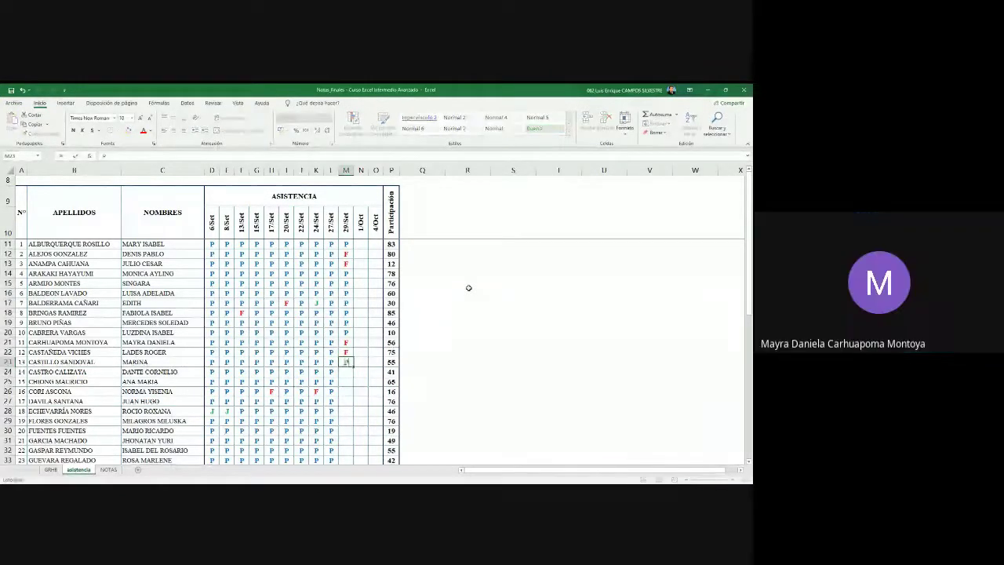
key("Return")
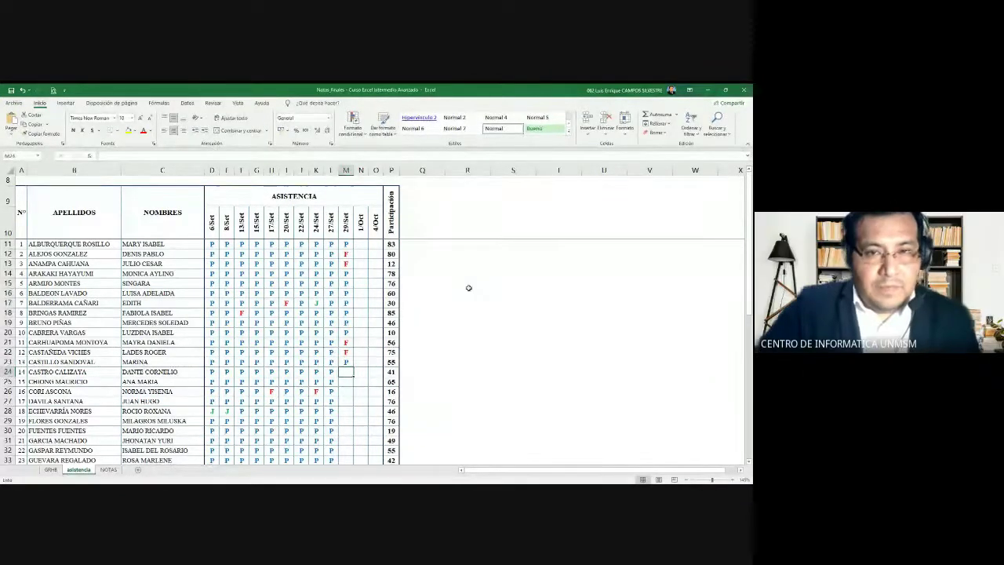
Mark M24 and M25 as P, recheck earlier entries, and record F for row 26.
scroll(457, 292, "down", 1, "ctrl")
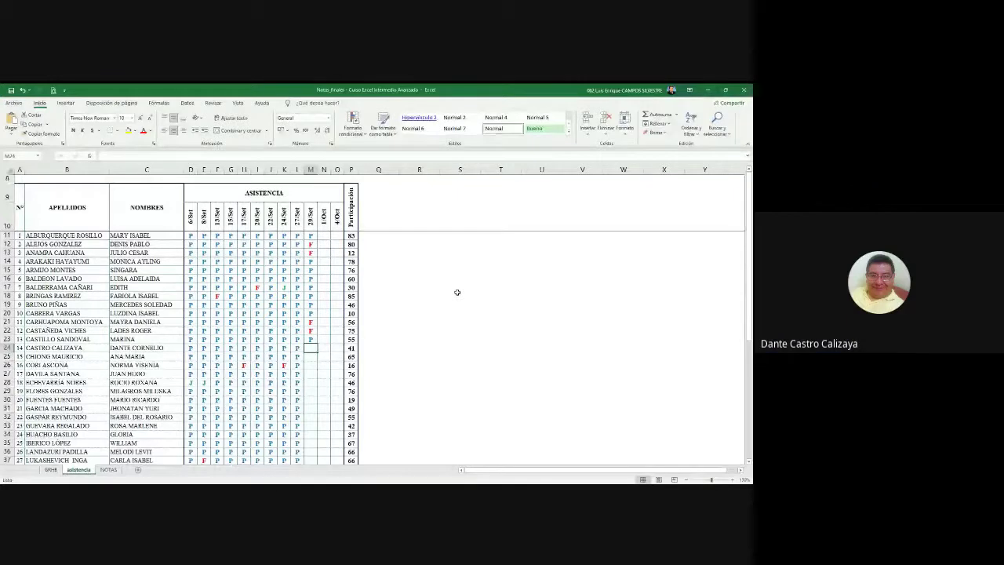
type("P")
key("Return")
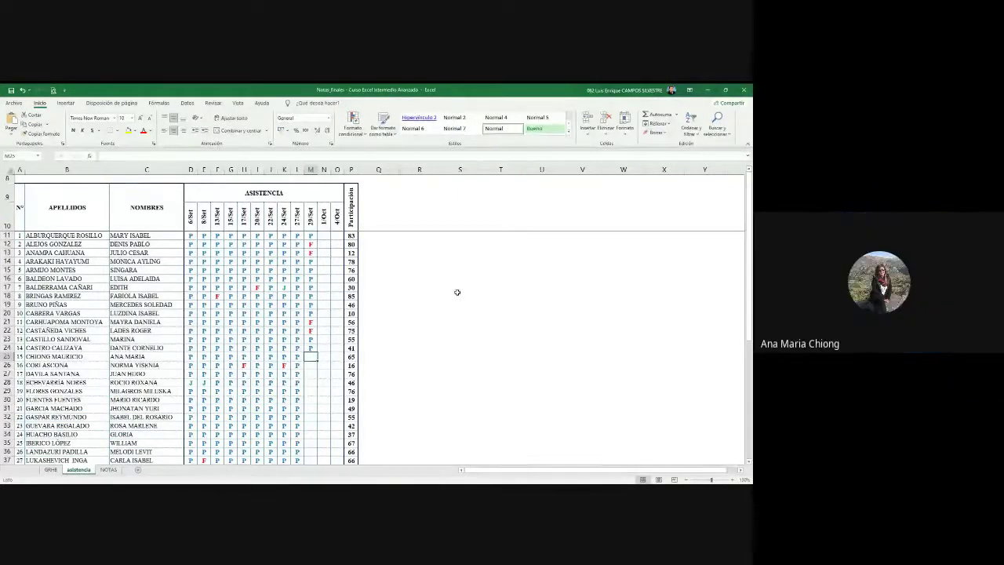
type("P")
key("Return")
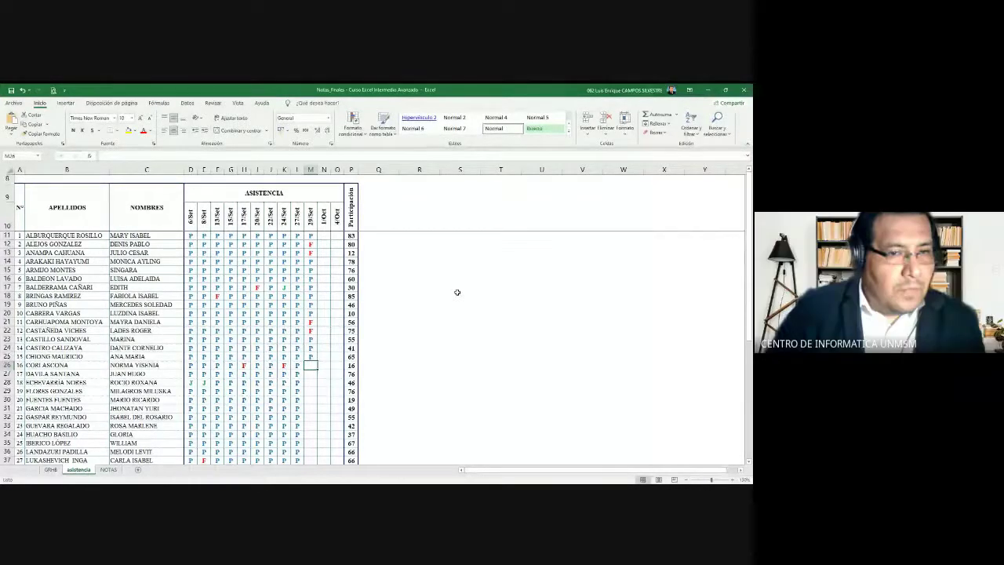
key("Up")
key("Up")
key("Up")
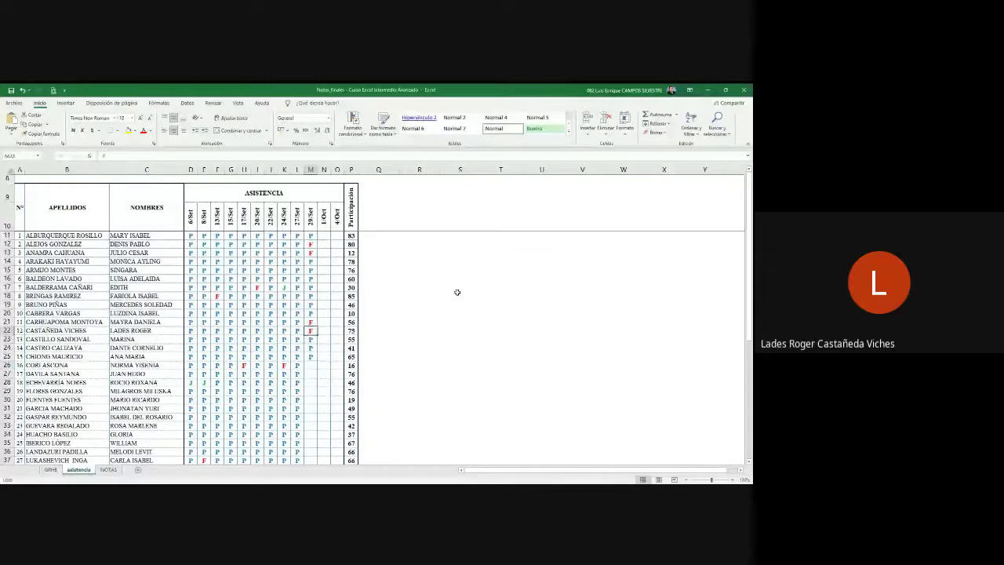
key("Up")
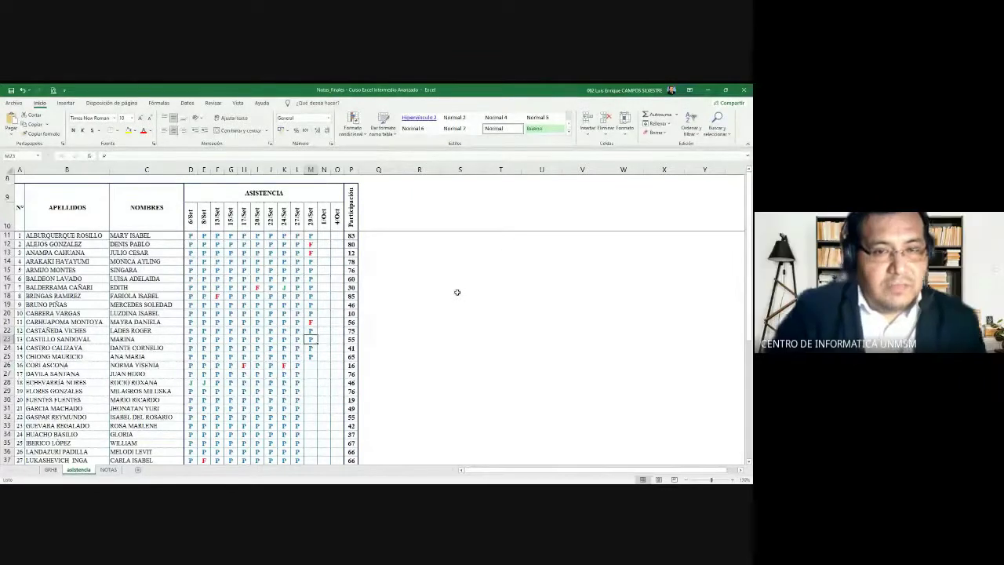
key("Up")
key("Up")
key("Up")
key("Up")
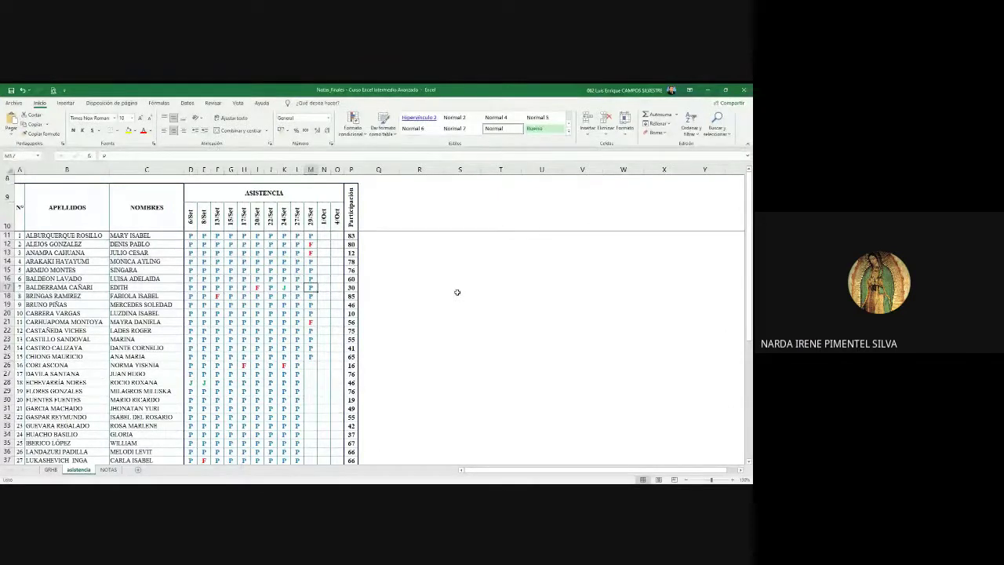
key("Down")
key("Down")
key("Down")
key("Down")
key("Down")
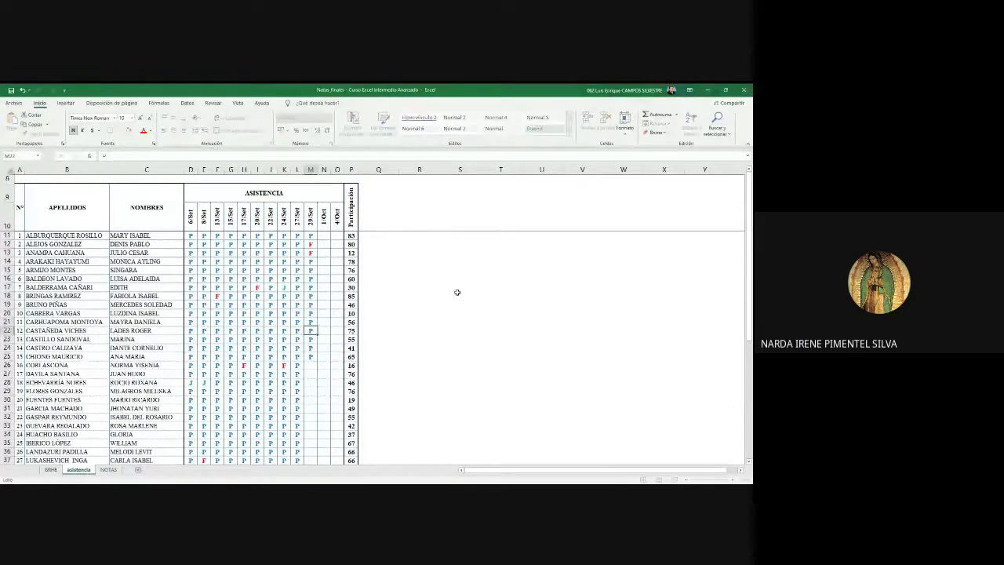
key("Down")
key("Down")
key("Down")
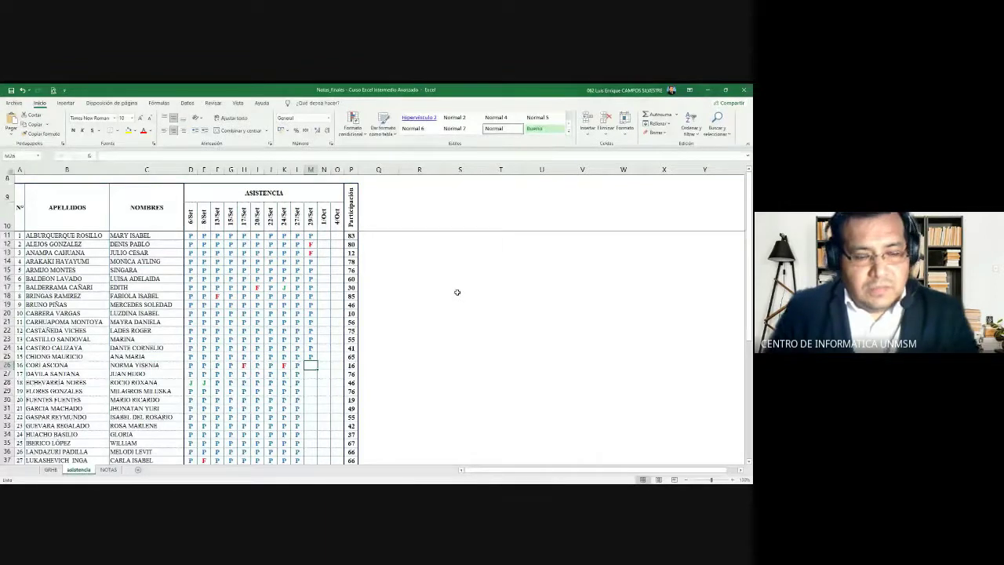
type("F")
key("Return")
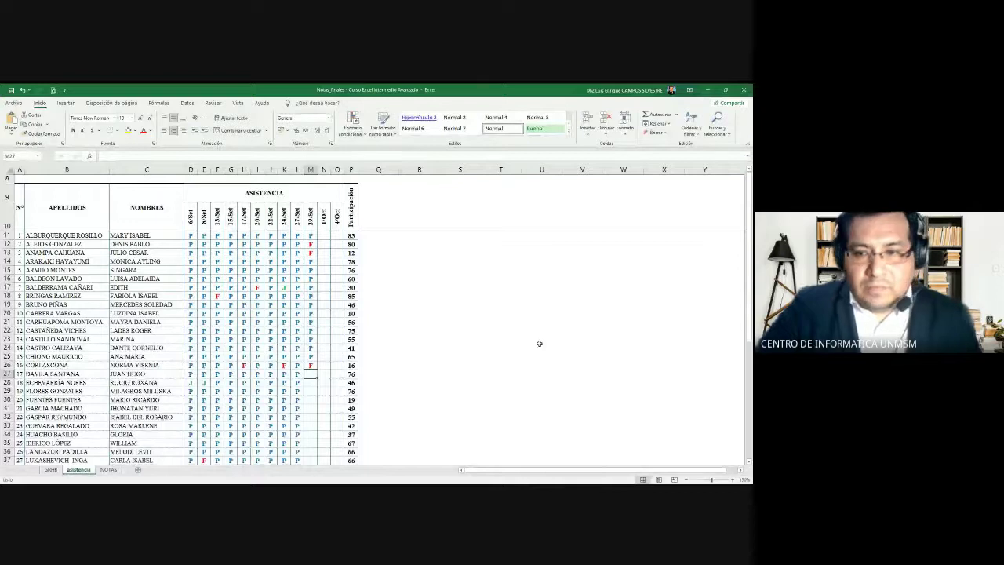
Mark rows 27 through 31 present with P and enter F for row 32.
left_click(749, 463)
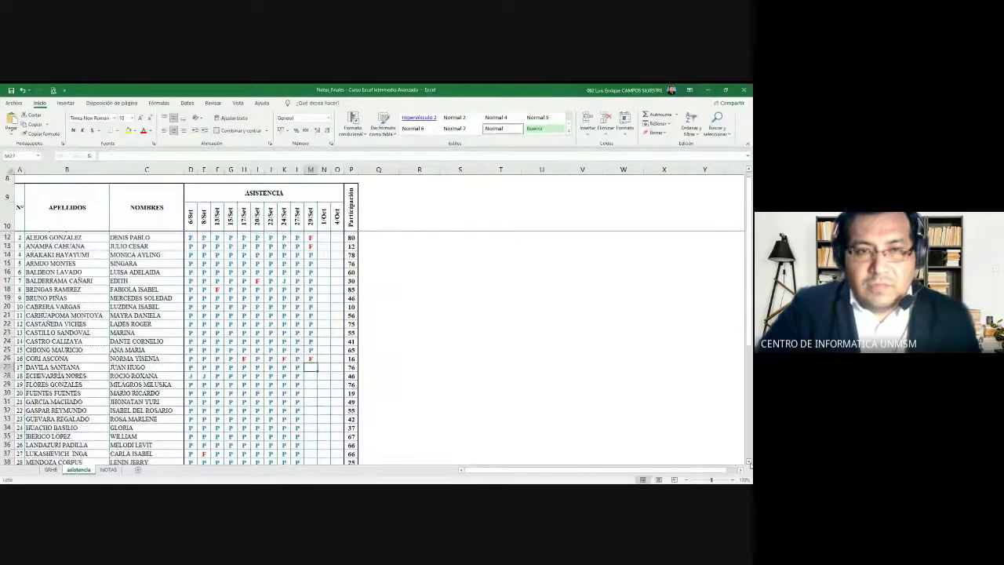
left_click(749, 464)
left_click(749, 171)
left_click(749, 171)
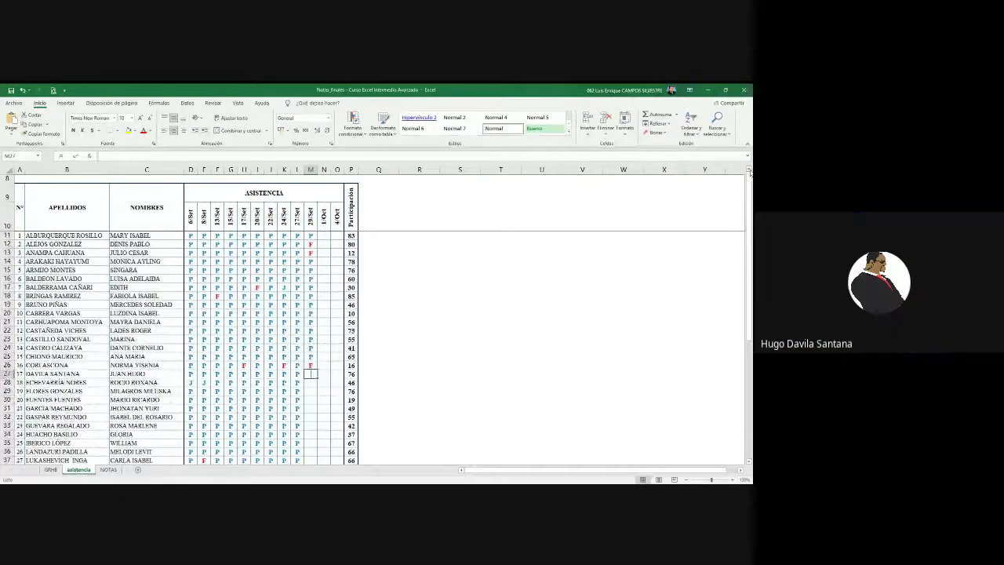
type("P")
key("Return")
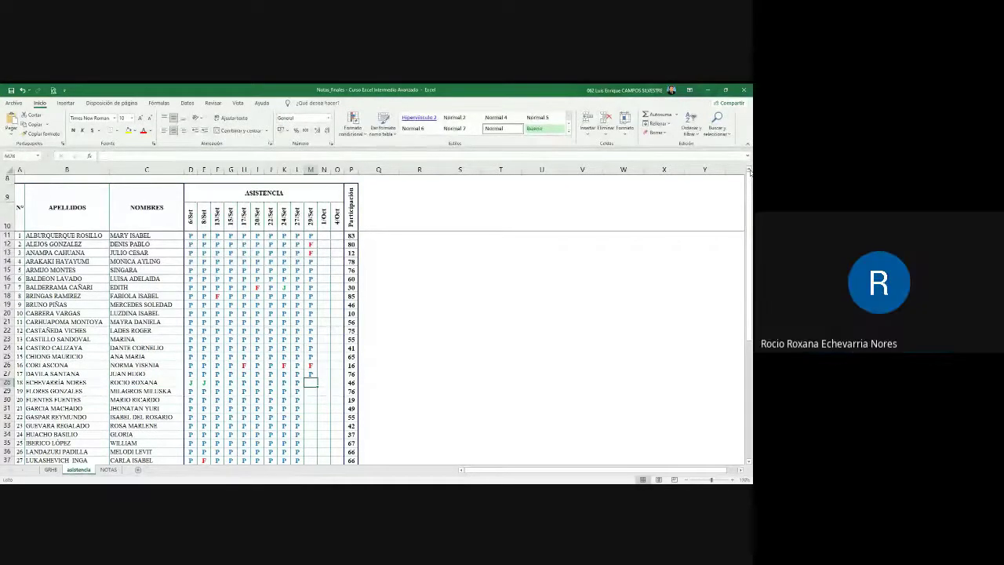
type("P")
key("Return")
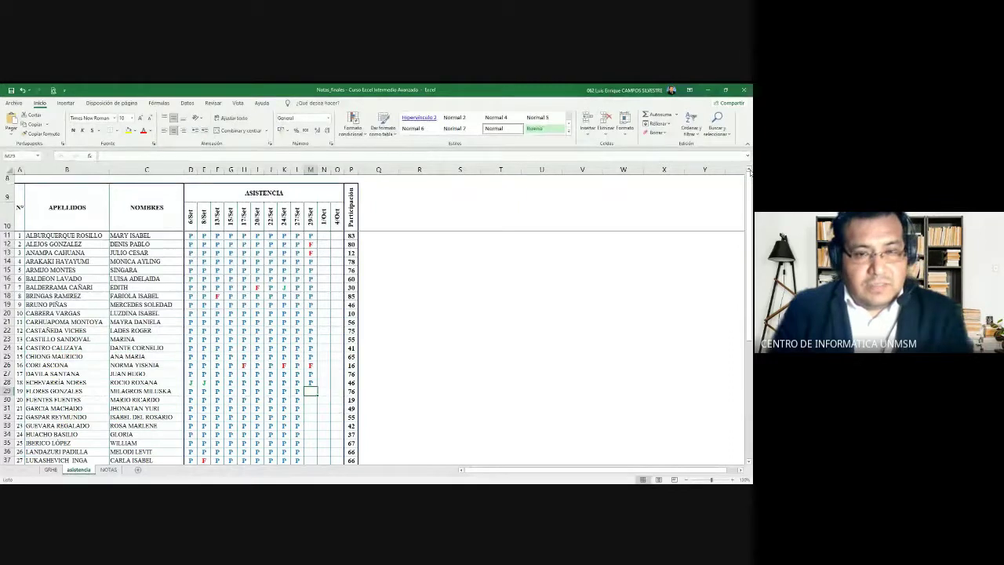
type("P")
key("Return")
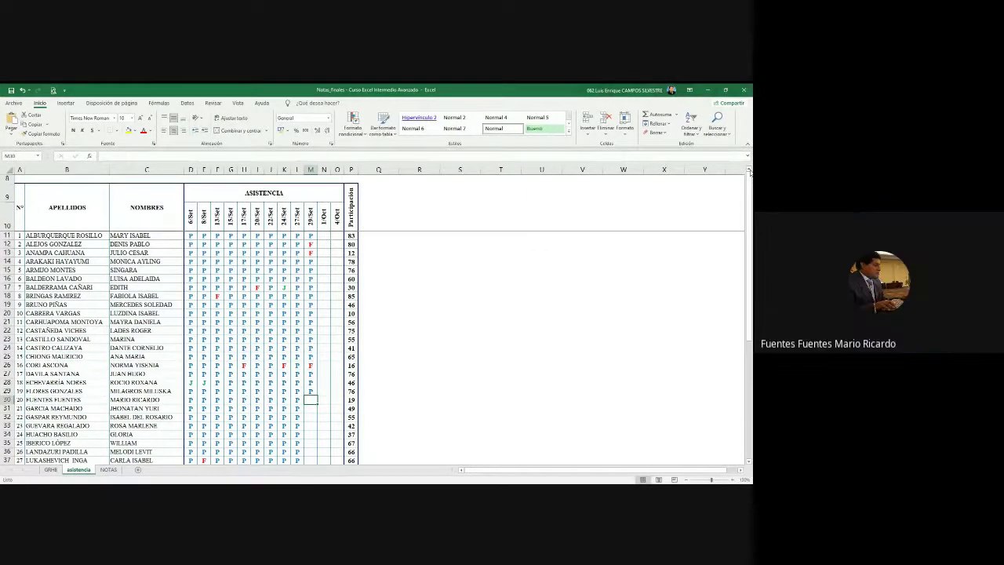
type("P")
key("Return")
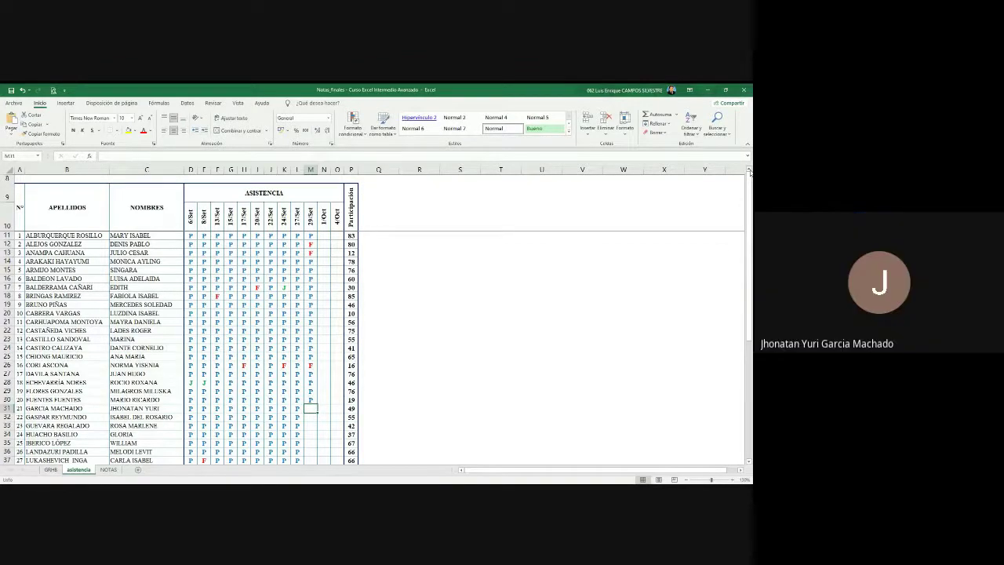
type("P")
key("Return")
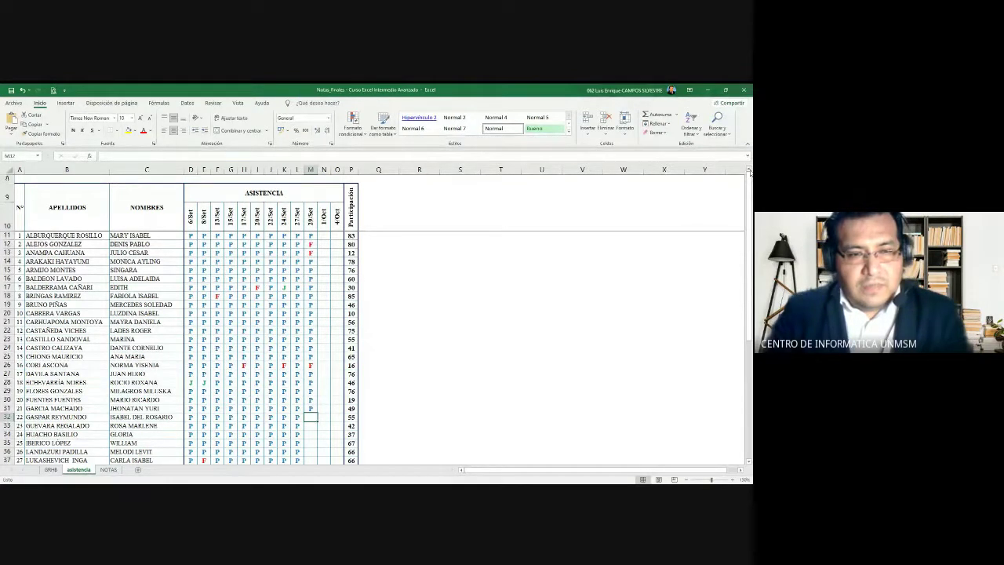
type("F")
key("Return")
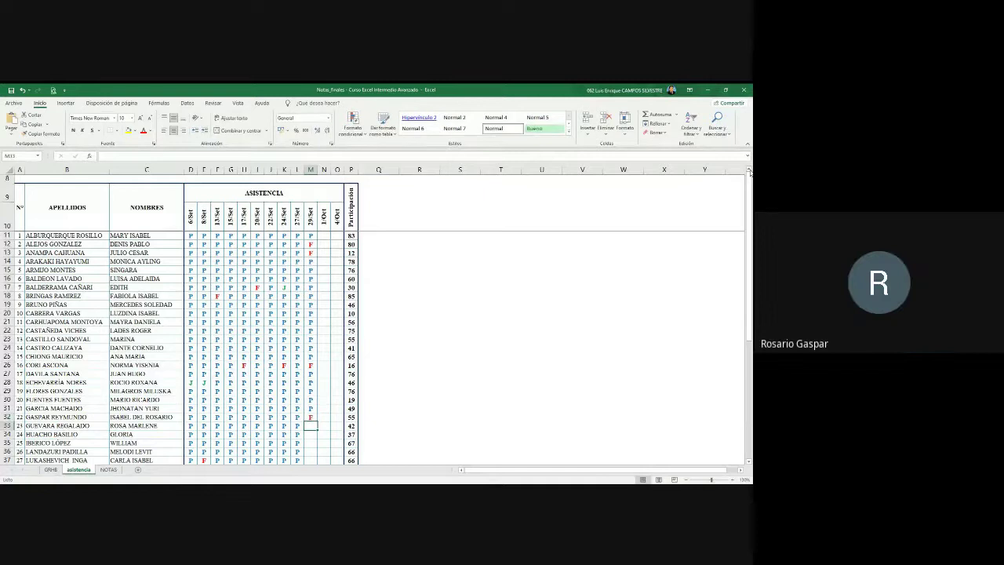
Undo row 32's F and continue marking P down through row 36.
key("ctrl+z")
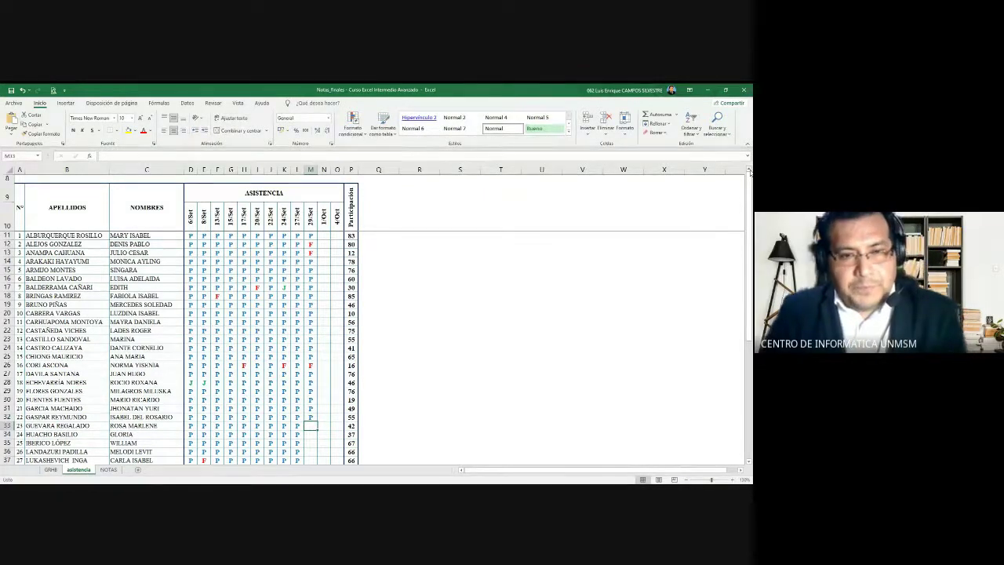
type("P")
key("Return")
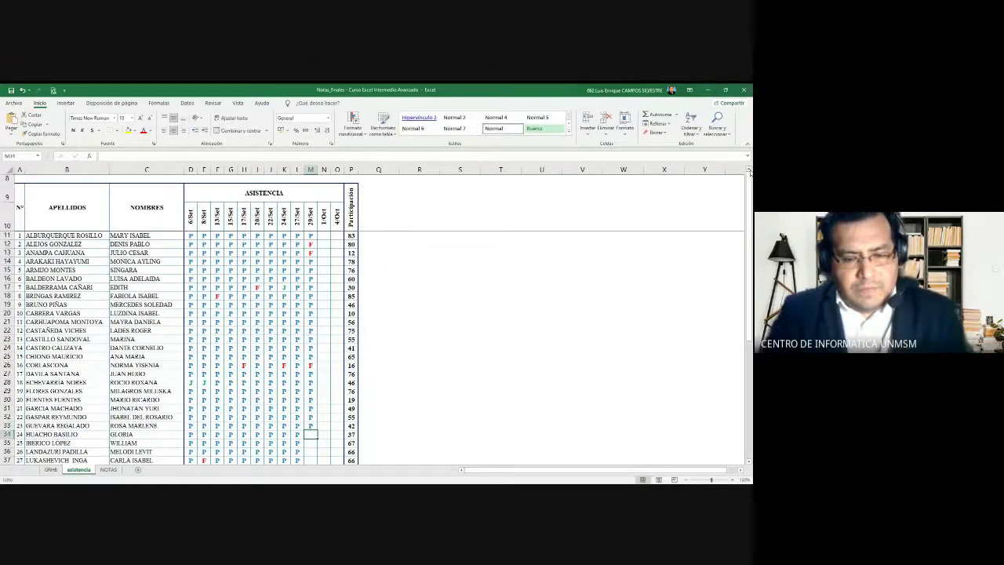
type("P")
key("Return")
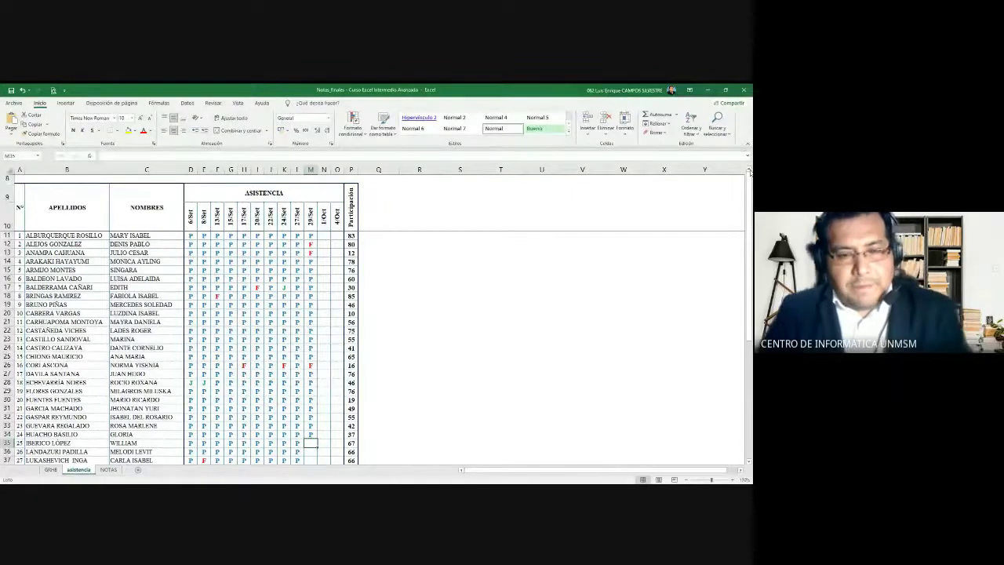
type("P")
key("Return")
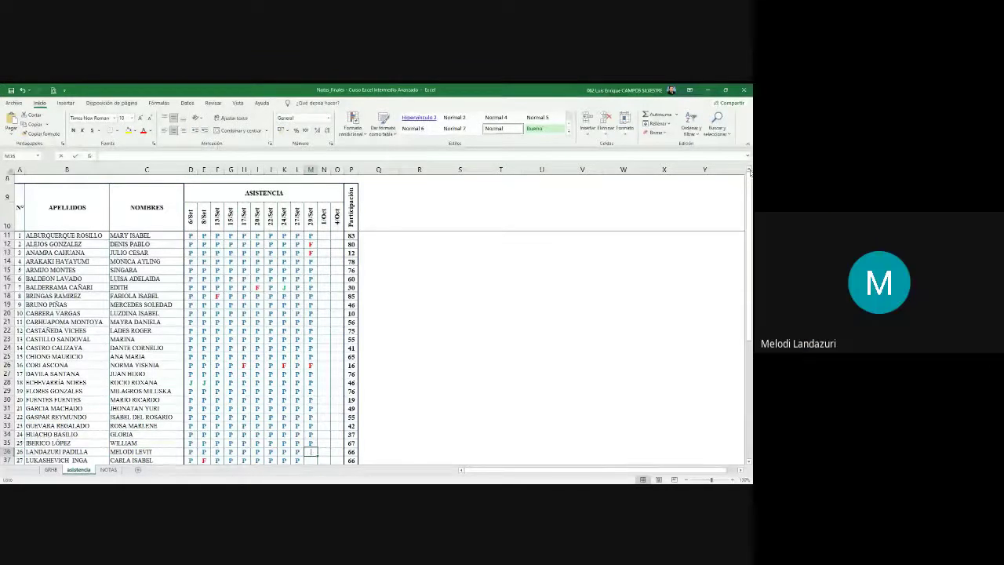
type("P")
key("Return")
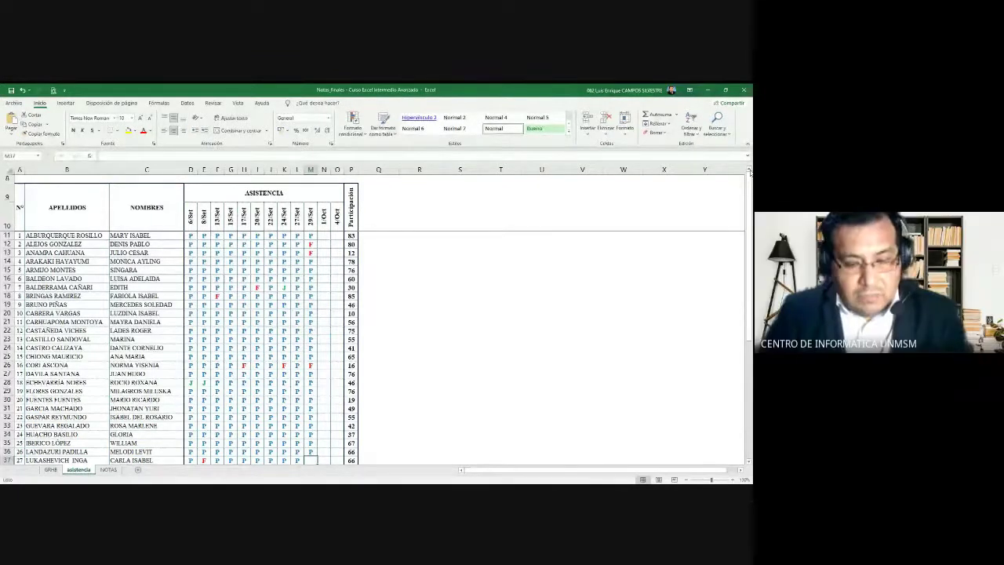
key("Down")
key("Down")
key("Down")
key("Down")
key("Down")
key("Down")
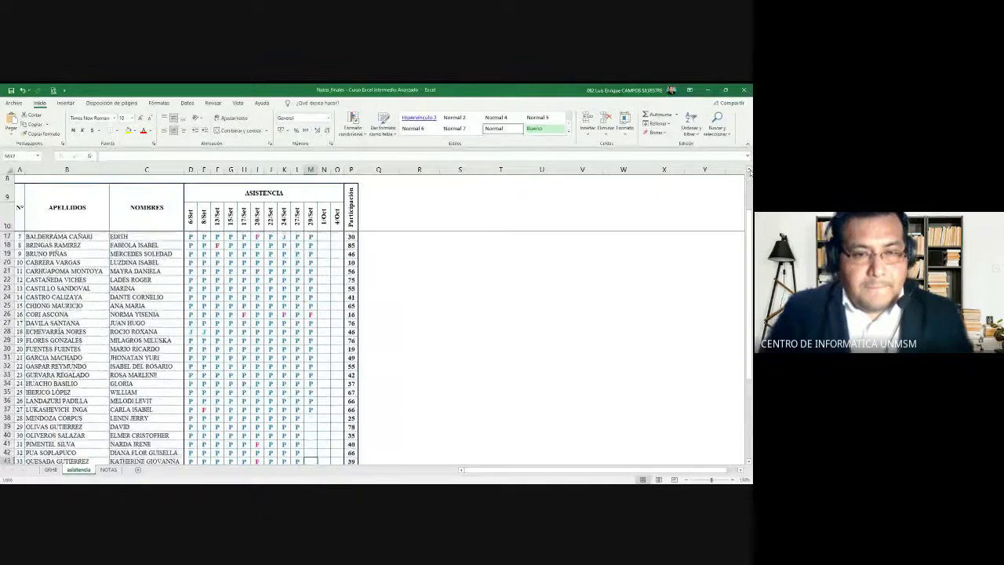
key("Down")
key("Down")
key("Down")
key("Down")
key("Down")
key("Down")
key("Down")
key("Down")
Record F for row 38 and P for rows 40, 41 and 42 under 29/Set.
key("Up")
key("Up")
key("Up")
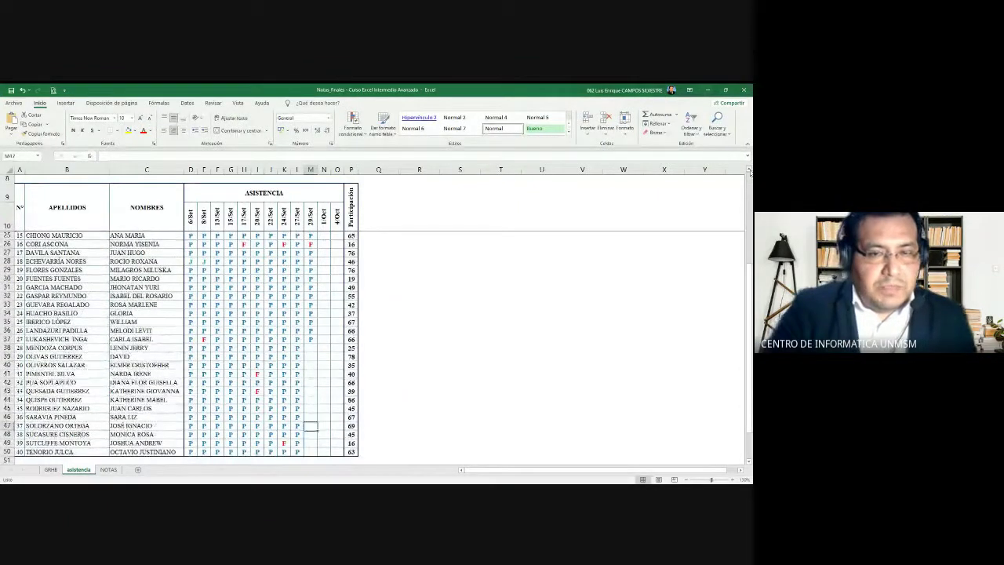
key("Up")
key("Up")
key("Up")
key("Up")
key("Up")
key("Up")
key("Up")
key("Up")
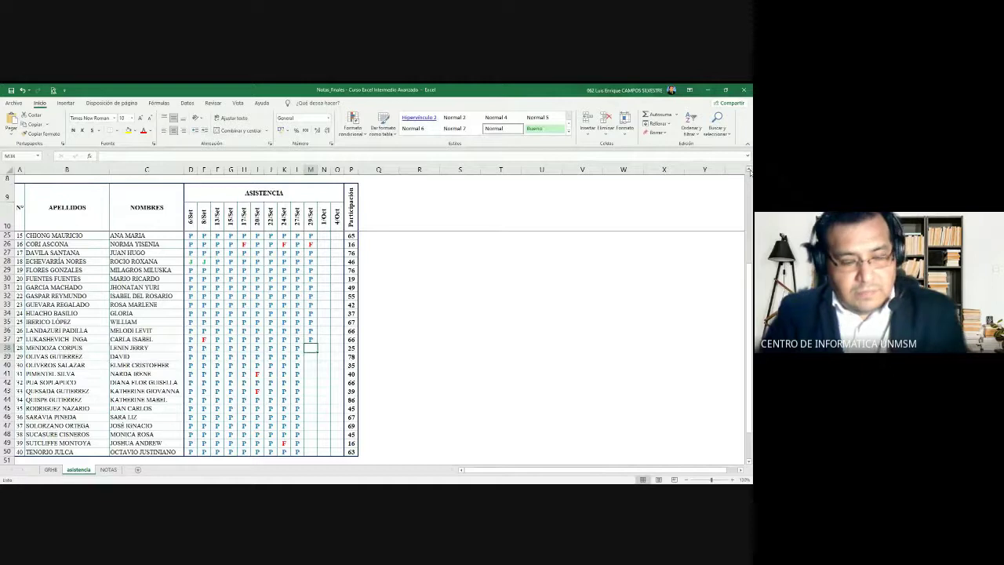
type("F")
key("Return")
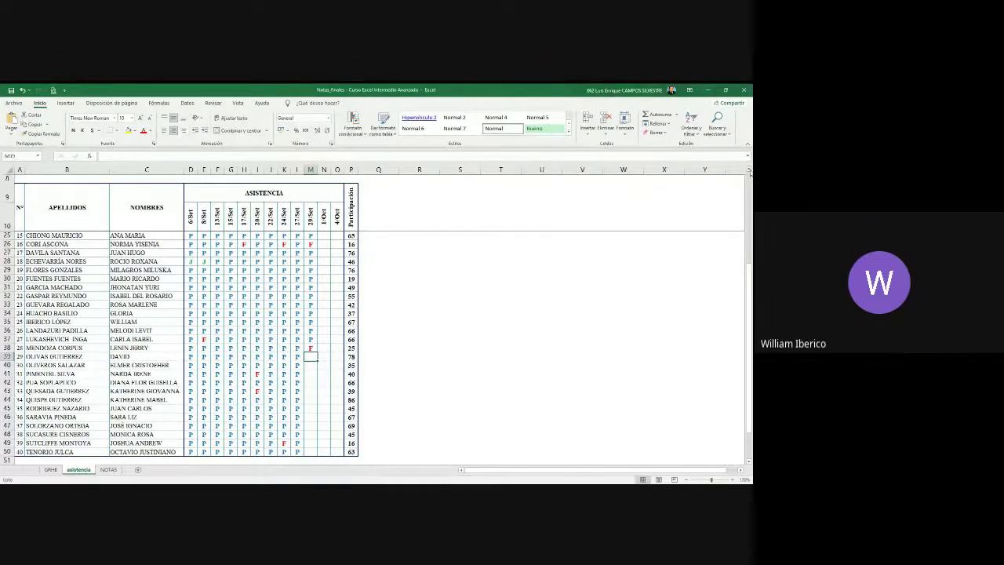
key("Down")
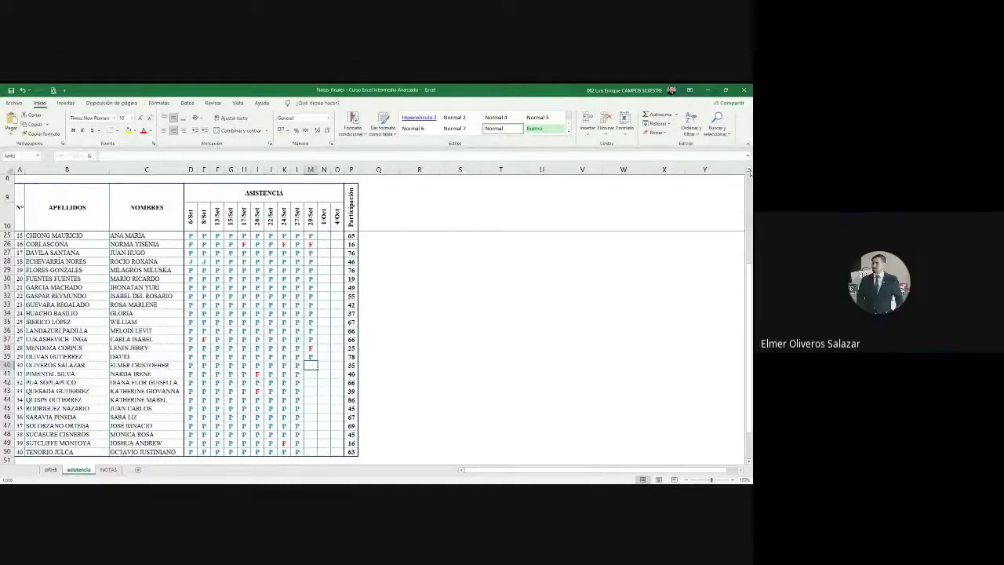
type("P")
key("Return")
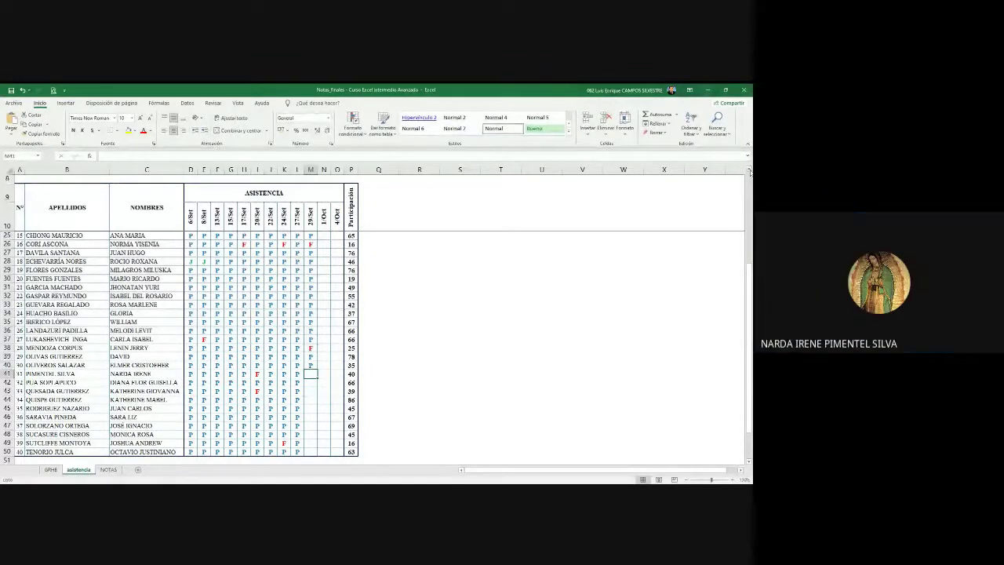
type("P")
key("Return")
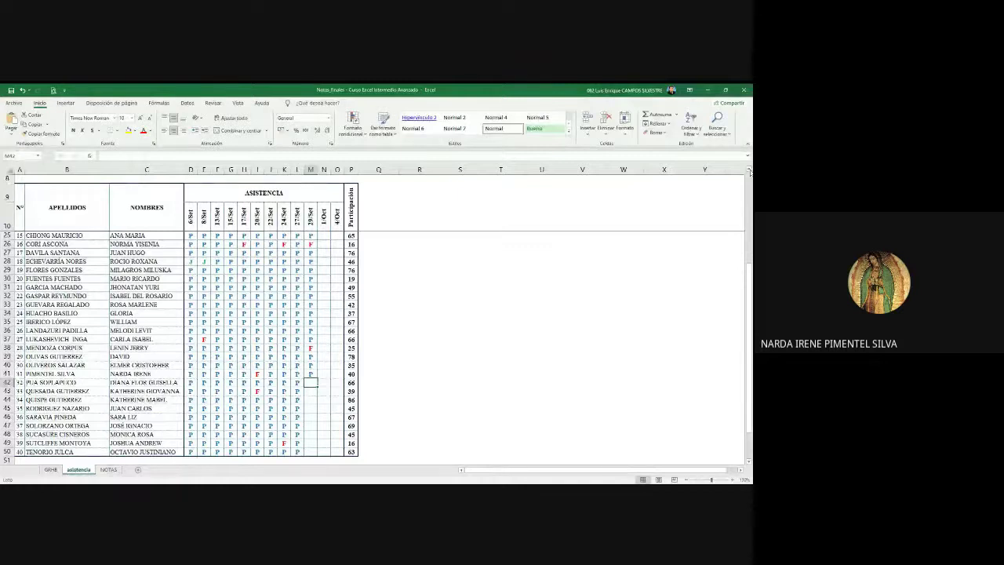
type("P")
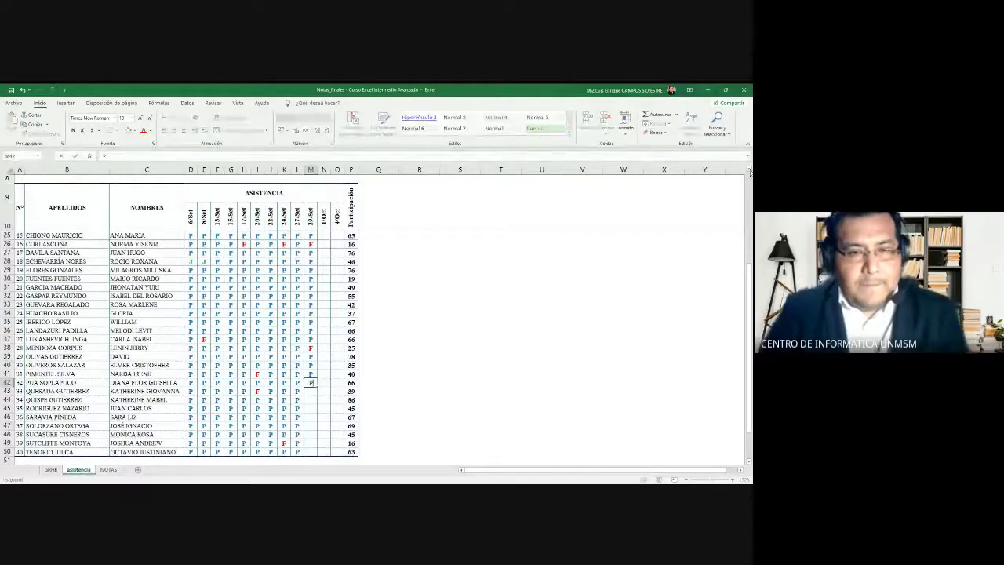
key("Return")
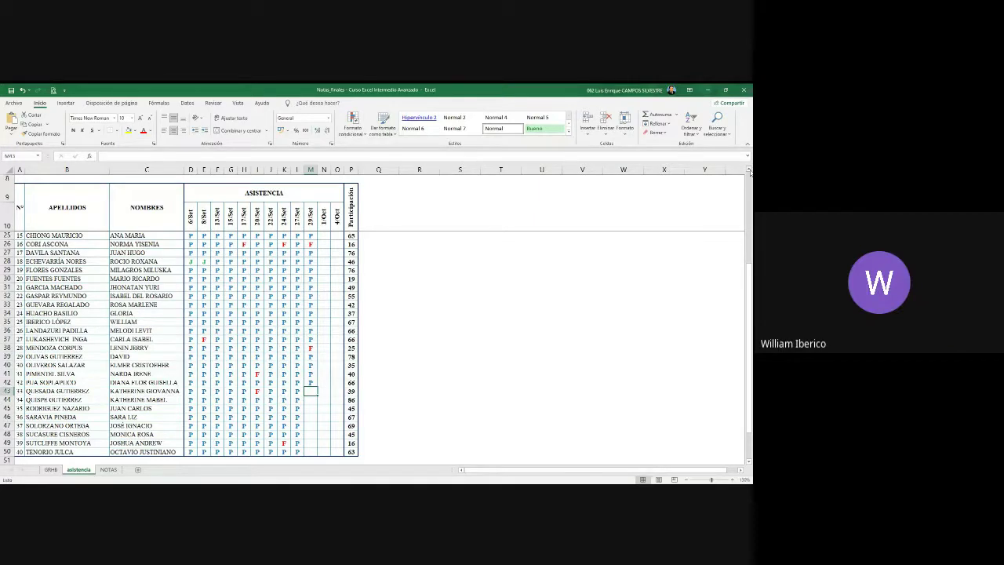
Enter F, P, F, P for rows 43–46, then P for rows 48 and 49.
type("F")
key("Return")
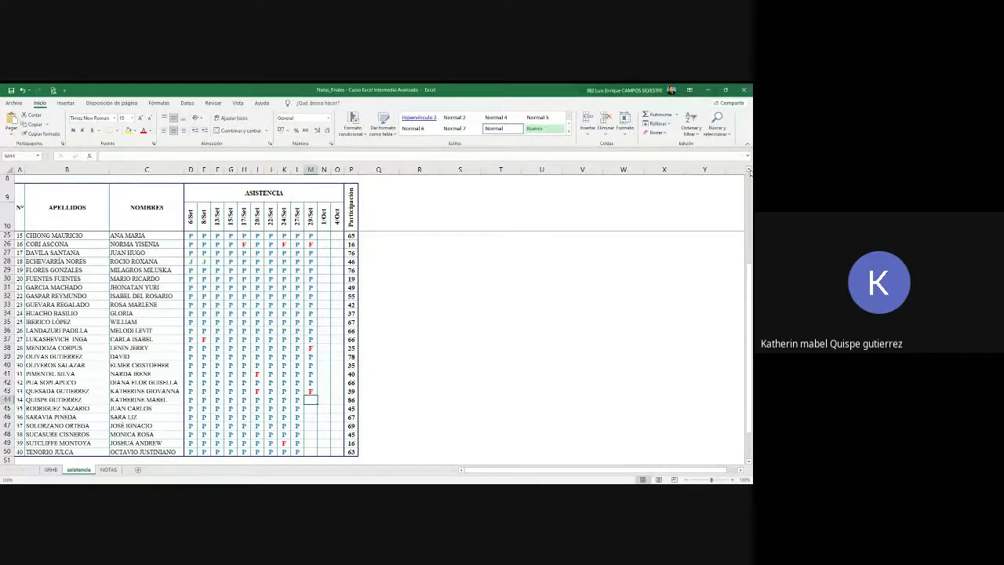
type("P")
key("Return")
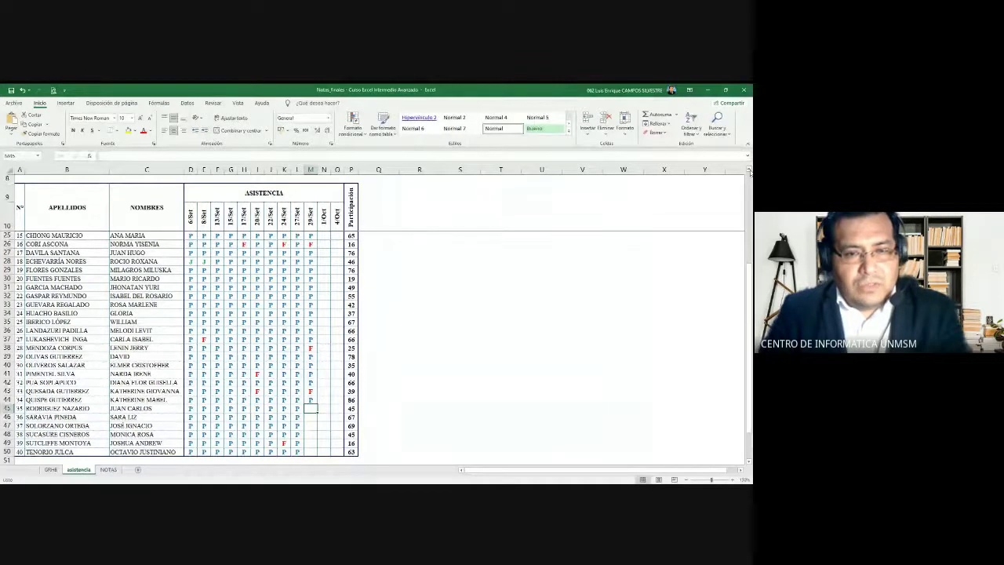
type("F")
key("Return")
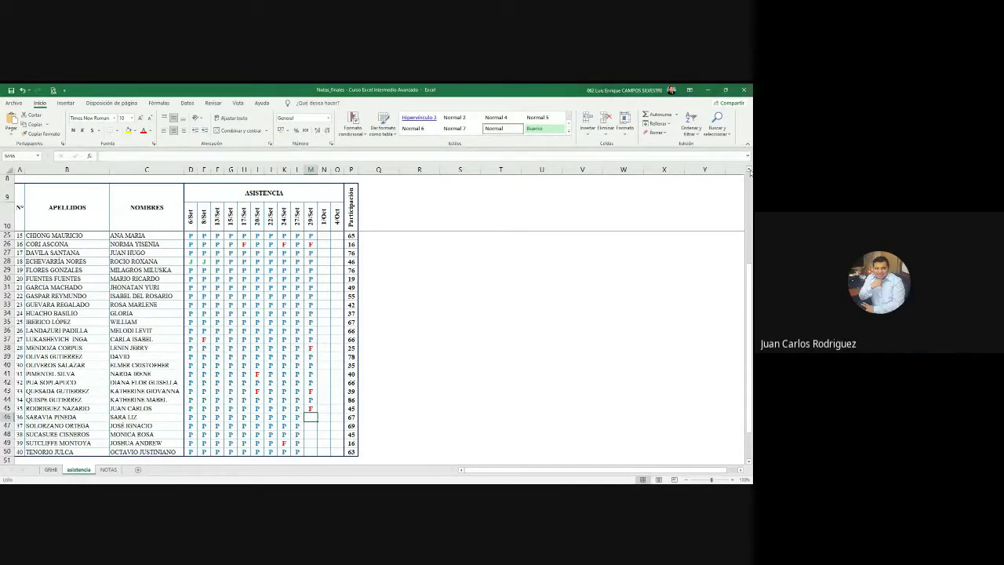
type("P")
key("Return")
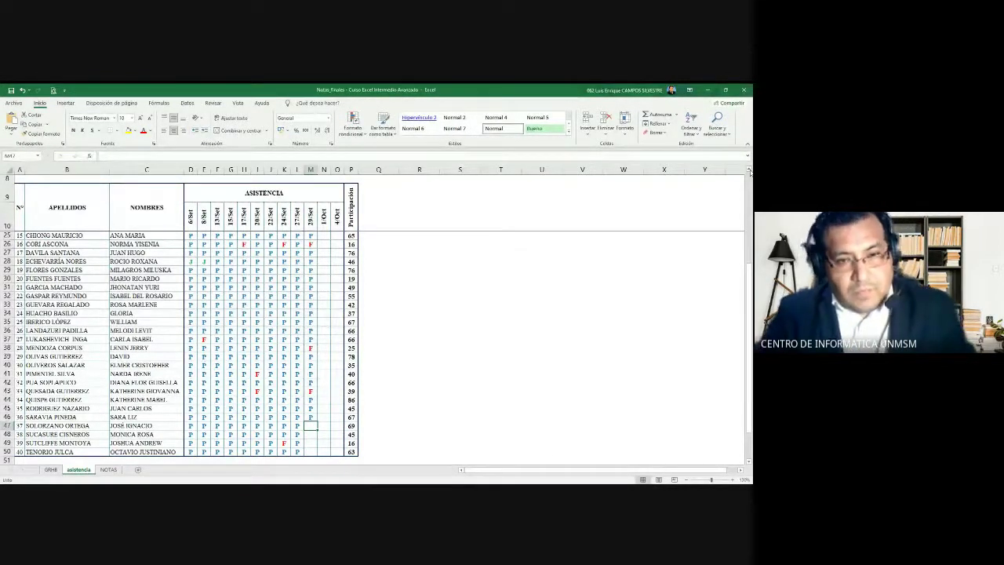
key("Down")
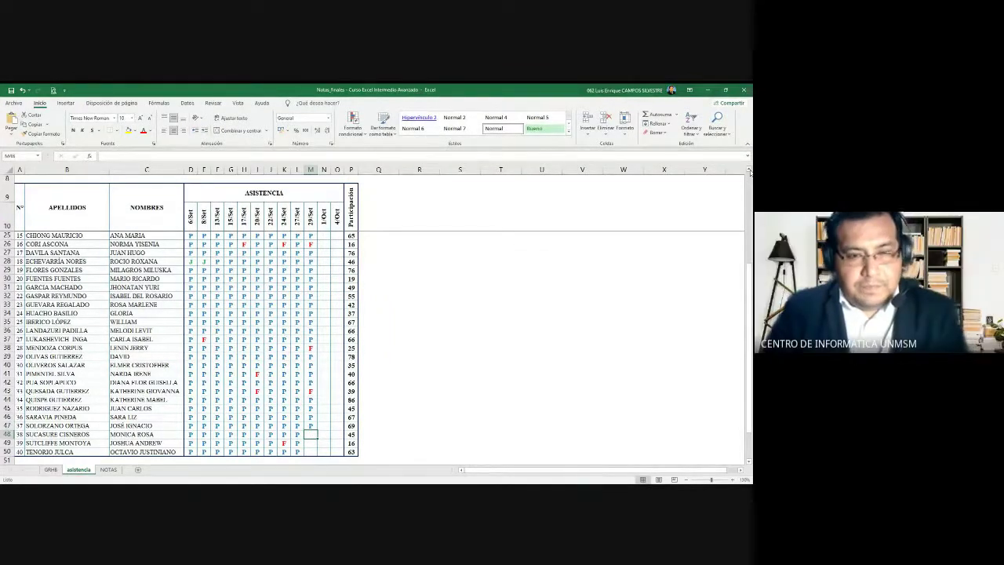
type("P")
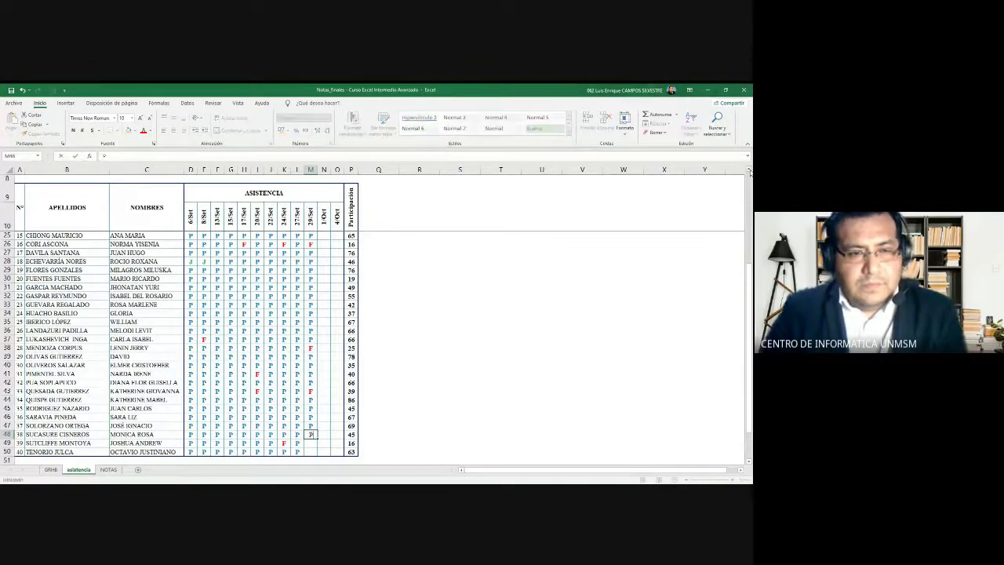
key("Return")
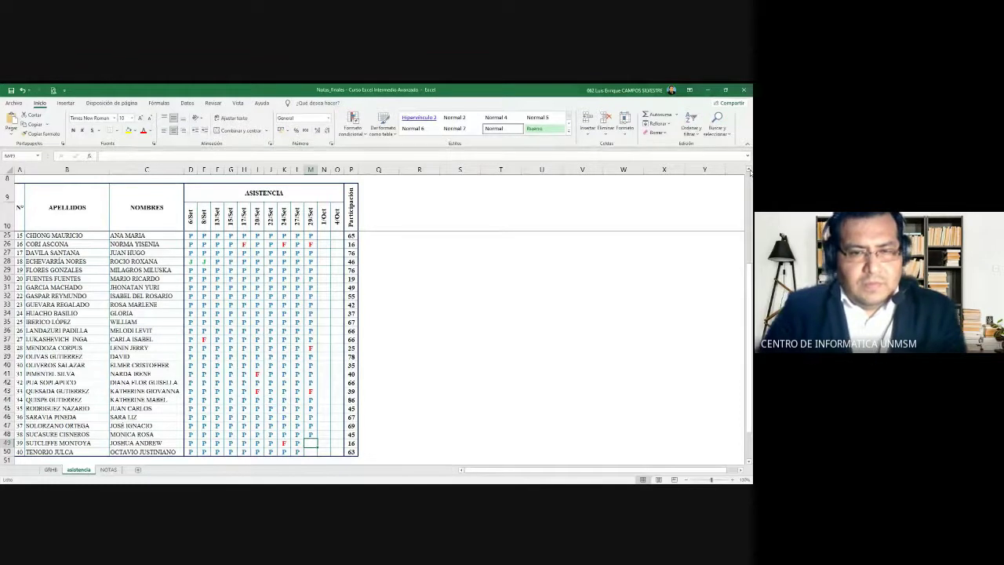
type("P")
key("Return")
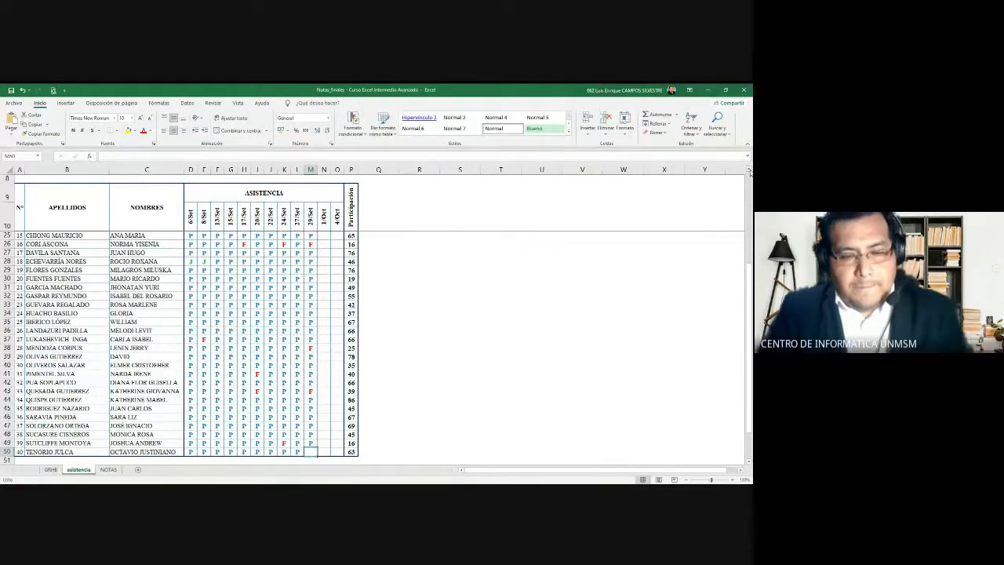
key("Up")
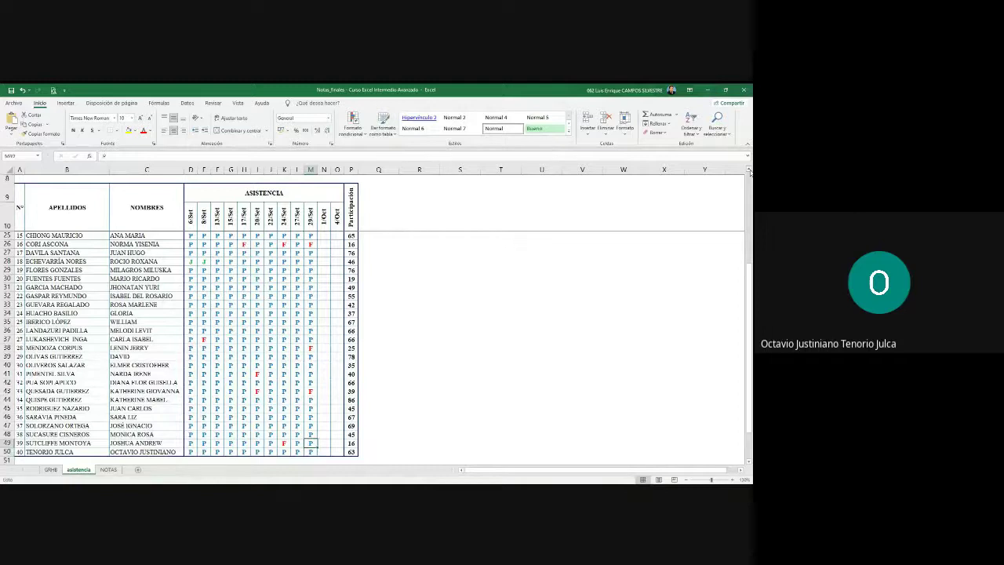
key("Up")
key("Up")
key("Up")
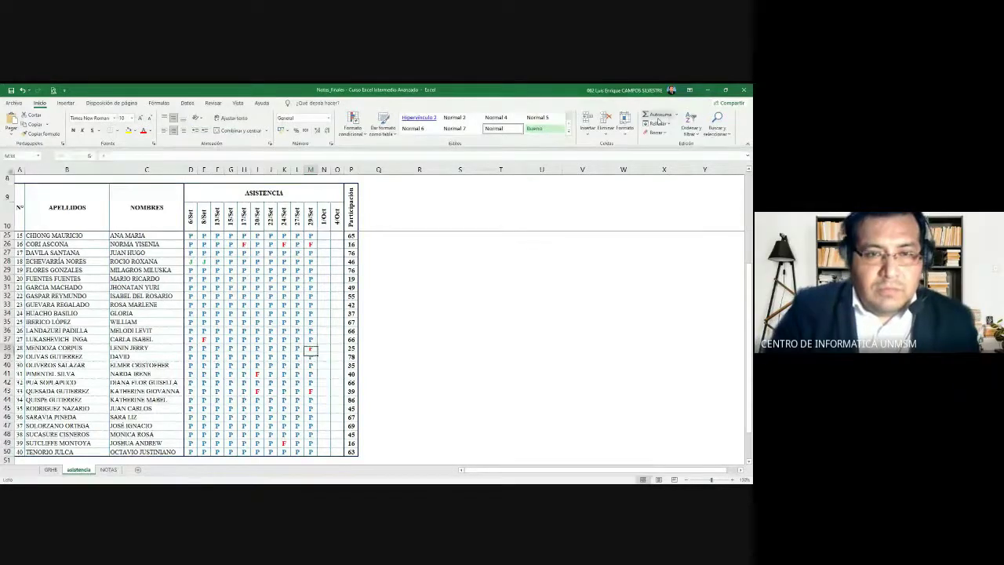
key("Up")
key("Up")
key("Up")
key("Up")
key("Up")
key("Up")
key("Up")
key("Up")
key("Up")
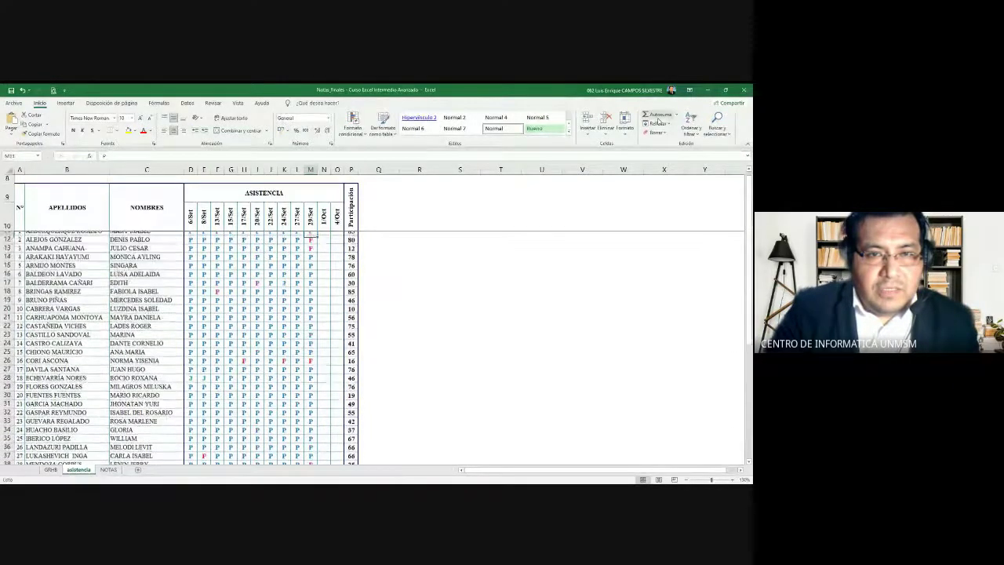
key("Up")
key("Up")
key("Up")
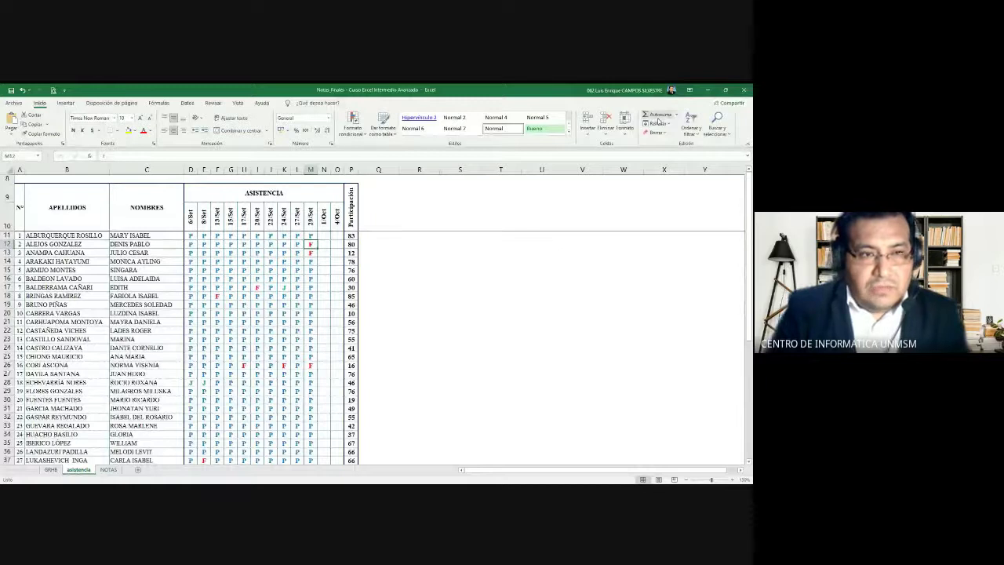
key("Down")
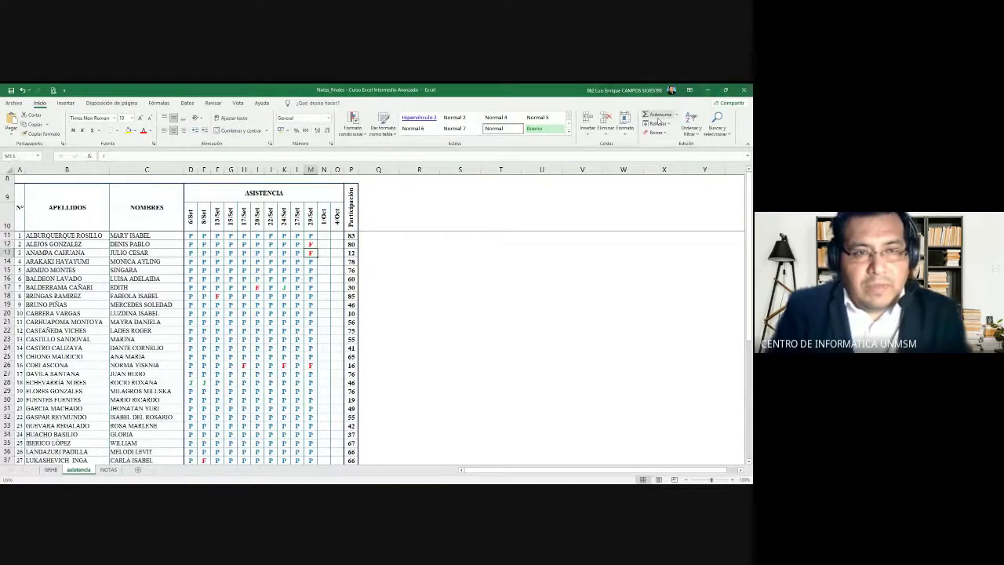
key("Down")
key("Down")
key("Down")
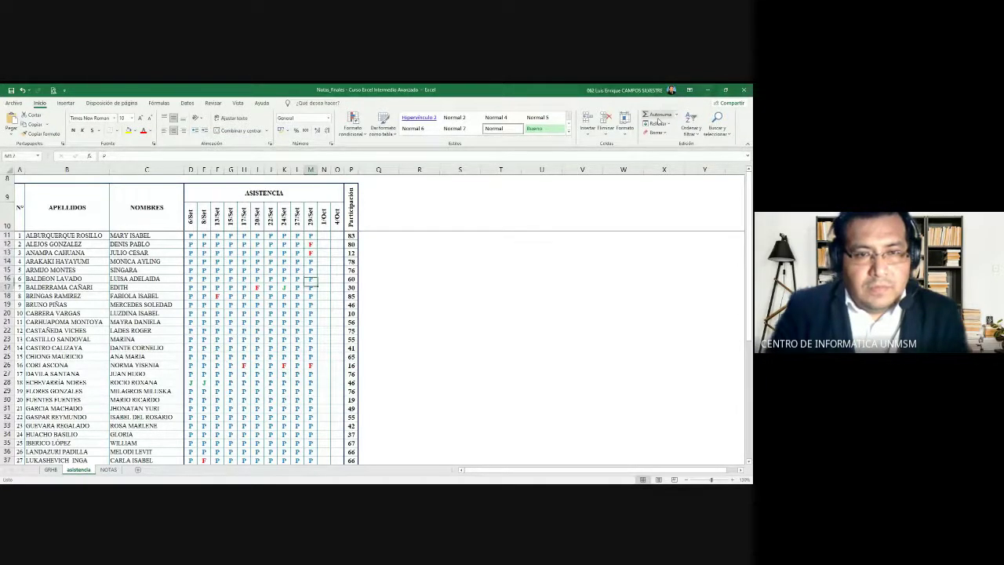
key("Down")
key("Down")
key("Down")
key("Up")
key("Up")
key("Up")
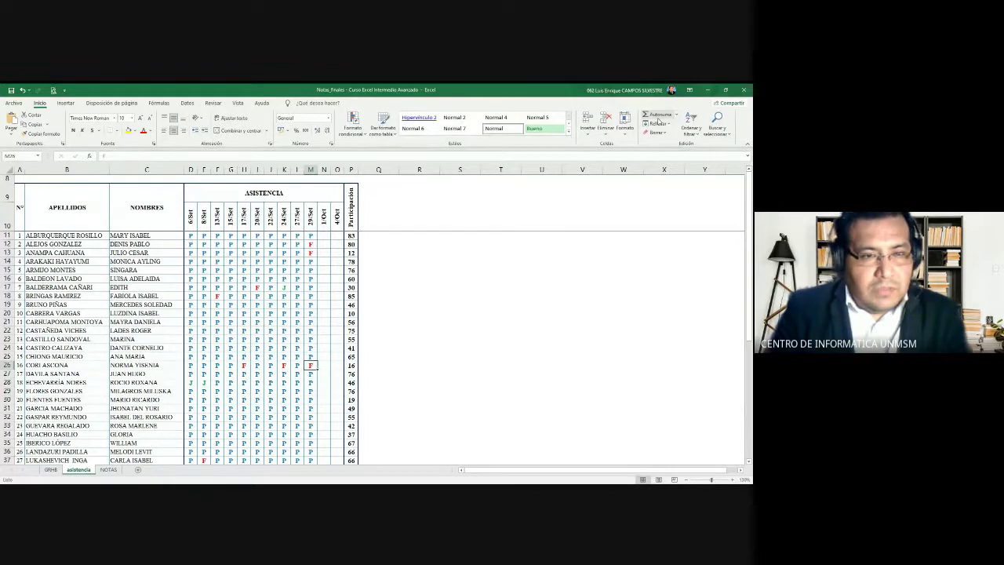
key("Down")
key("Down")
key("Down")
key("Down")
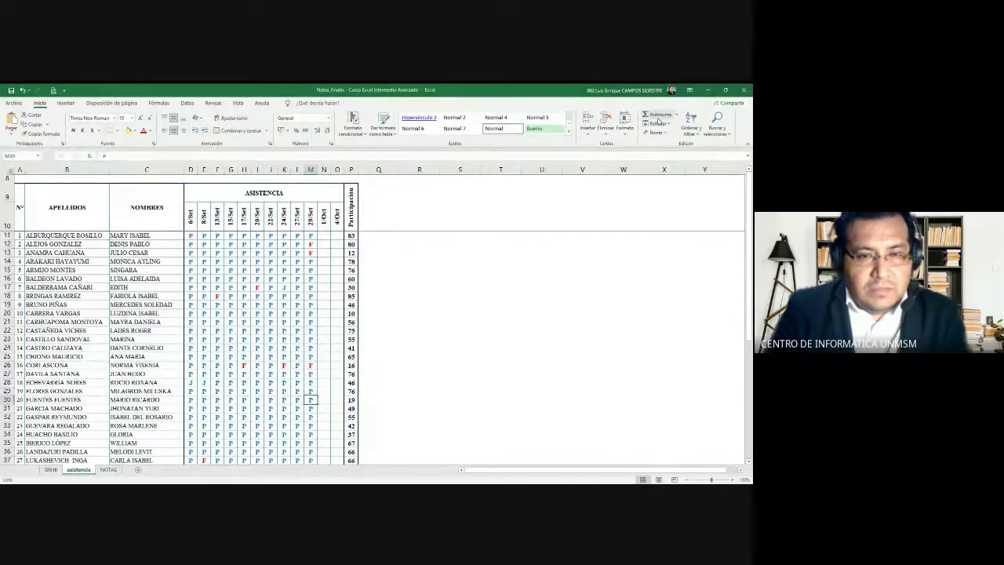
key("Down")
key("Down")
key("Down")
key("Down")
key("Down")
key("Down")
key("Down")
key("Down")
key("Down")
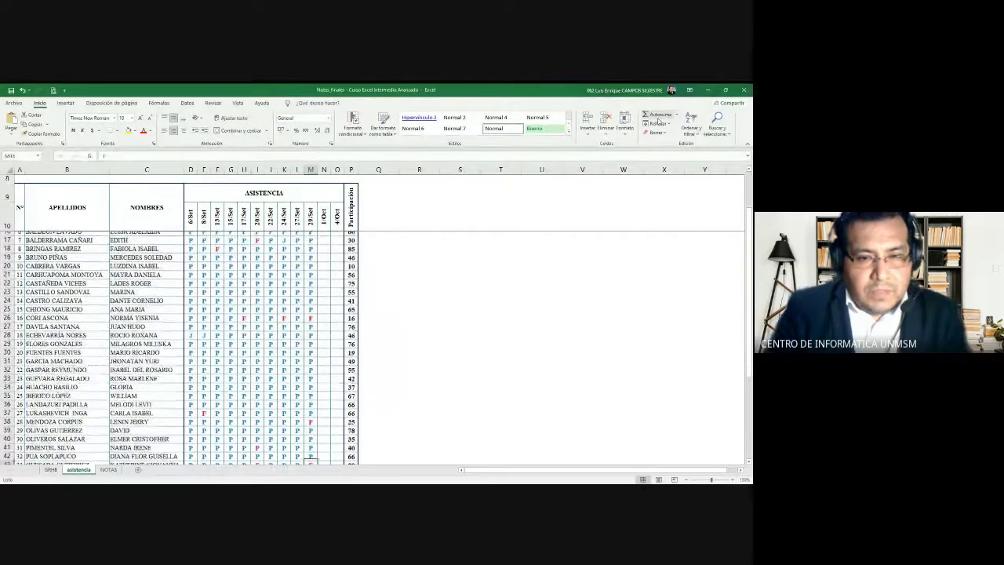
key("Down")
key("Down")
key("Up")
key("Up")
key("Up")
key("Up")
key("Up")
key("Up")
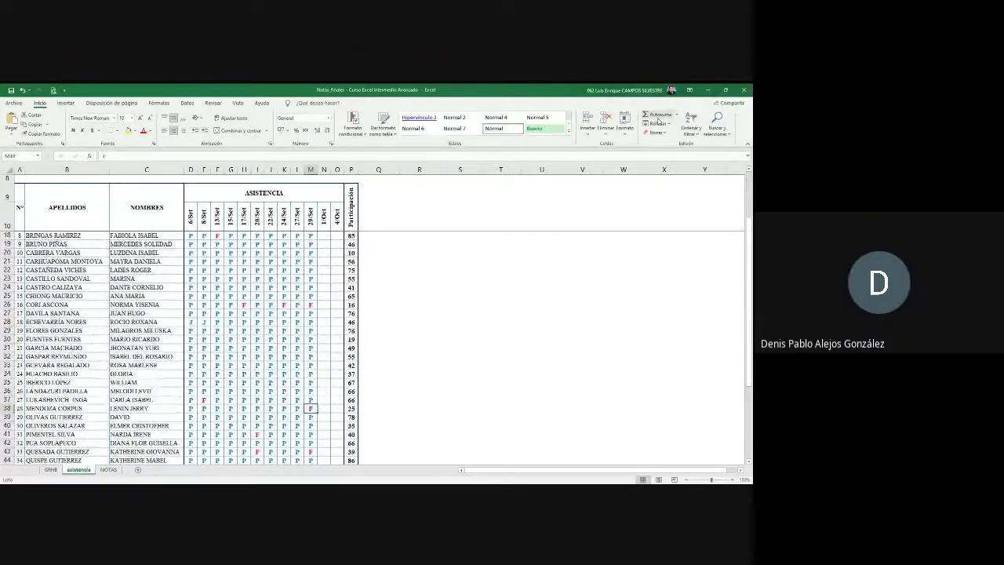
key("Up")
key("Up")
key("Up")
key("Up")
key("Up")
key("Up")
key("Up")
key("Up")
key("Up")
key("Up")
key("Up")
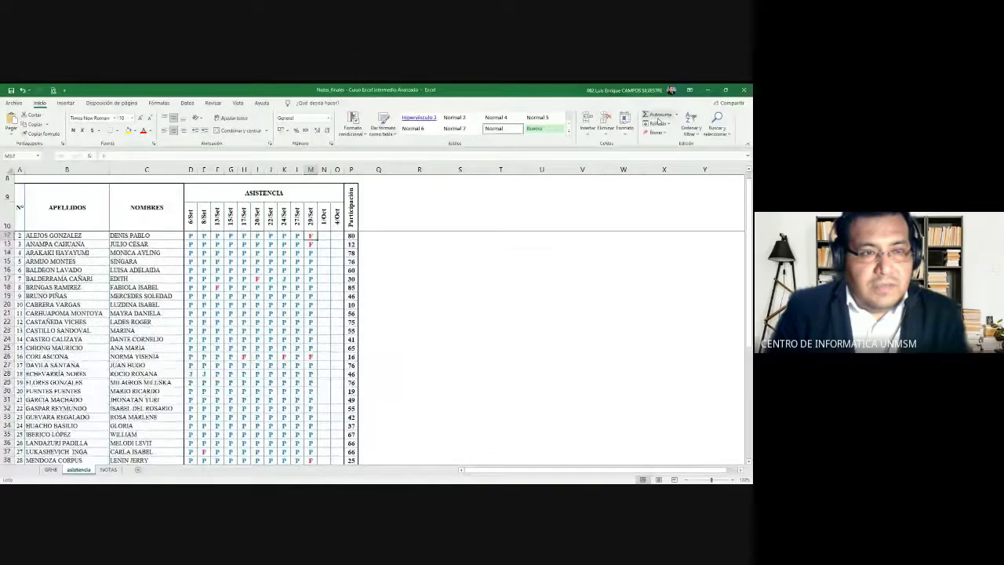
key("Up")
key("Up")
Replace the red F attendance mark in row 13 of column M with P.
key("Down")
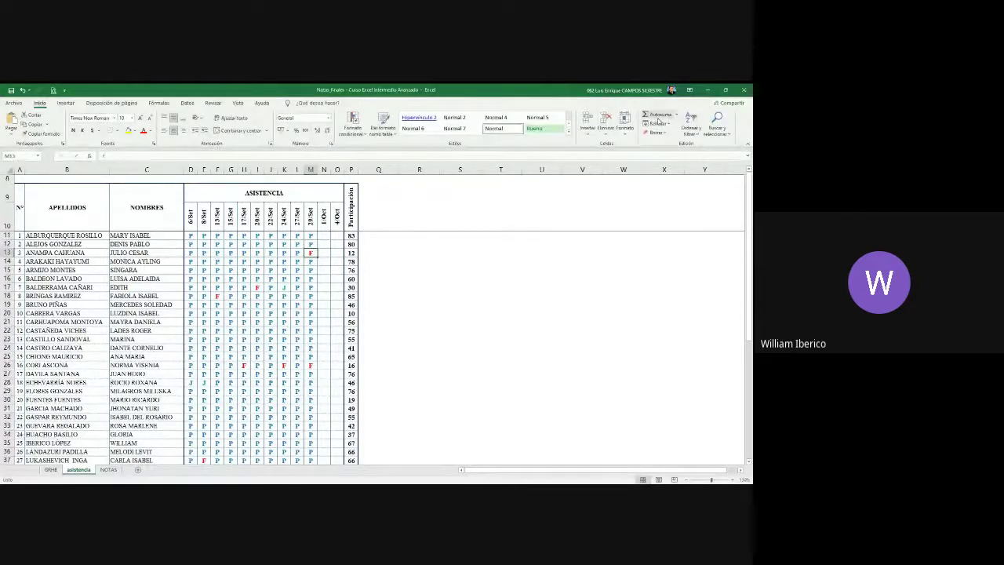
type("P")
key("Return")
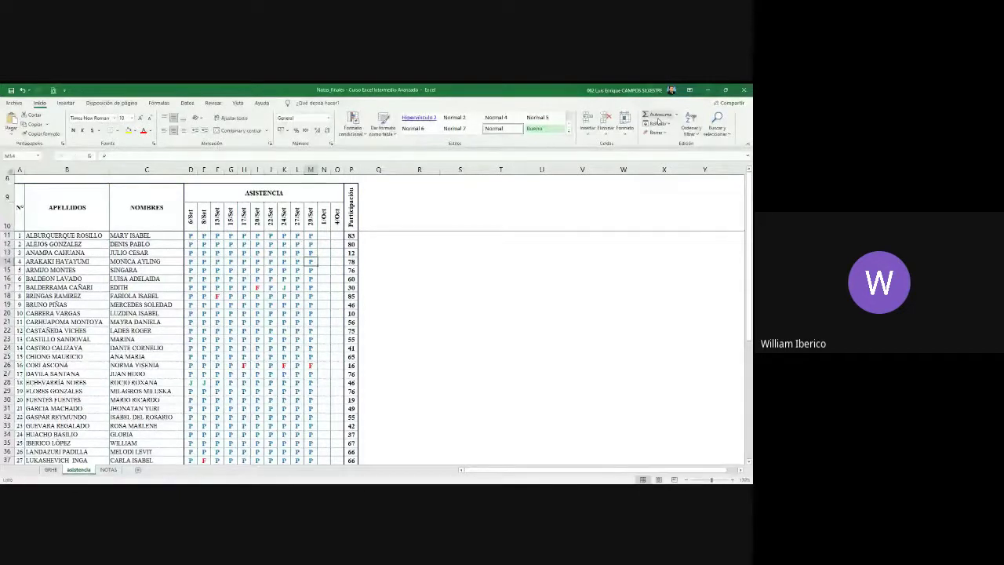
Find row 38 in column M and change its F mark to P.
key("Up")
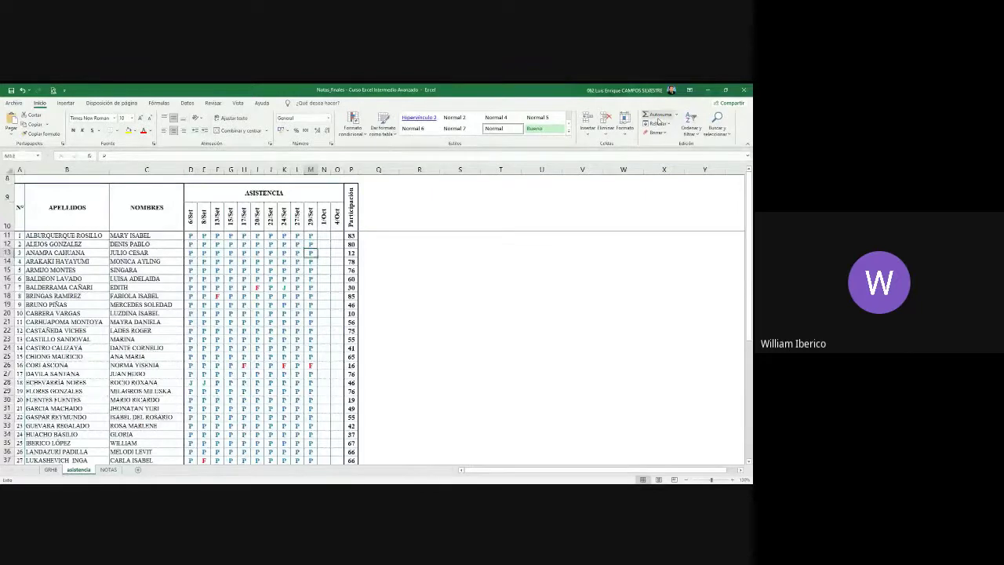
key("Up")
key("Up")
key("Down")
key("Down")
key("Down")
key("Down")
key("Down")
key("Down")
key("Down")
key("Down")
key("Down")
key("Down")
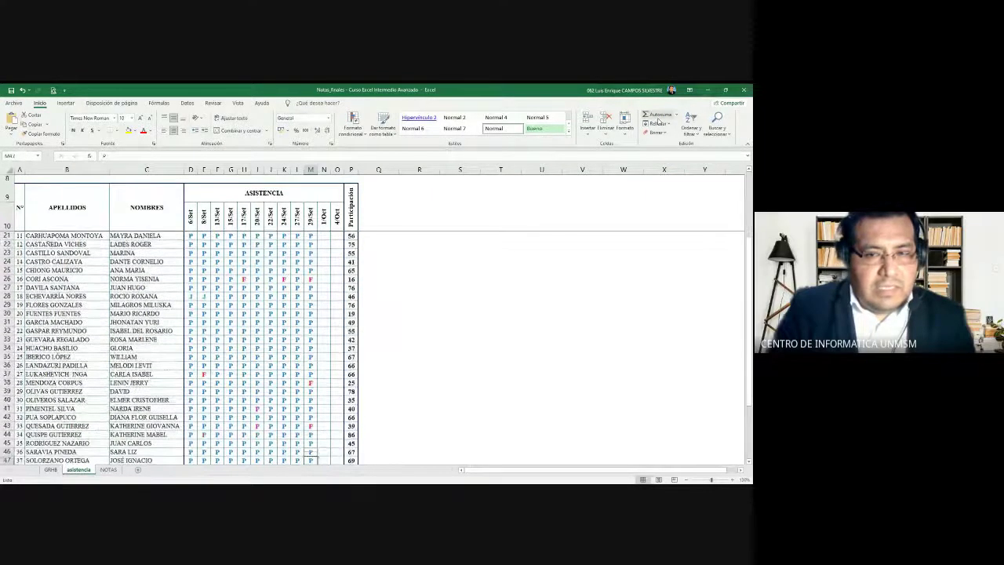
key("Up")
key("Up")
key("Up")
key("Up")
key("Up")
key("Up")
key("Up")
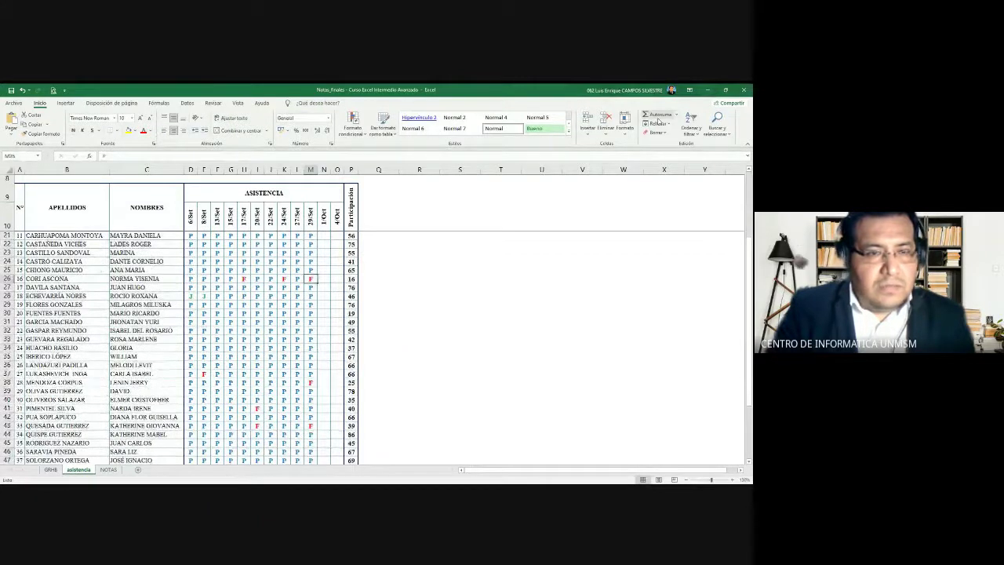
key("Down")
key("Down")
key("Down")
key("Down")
key("Down")
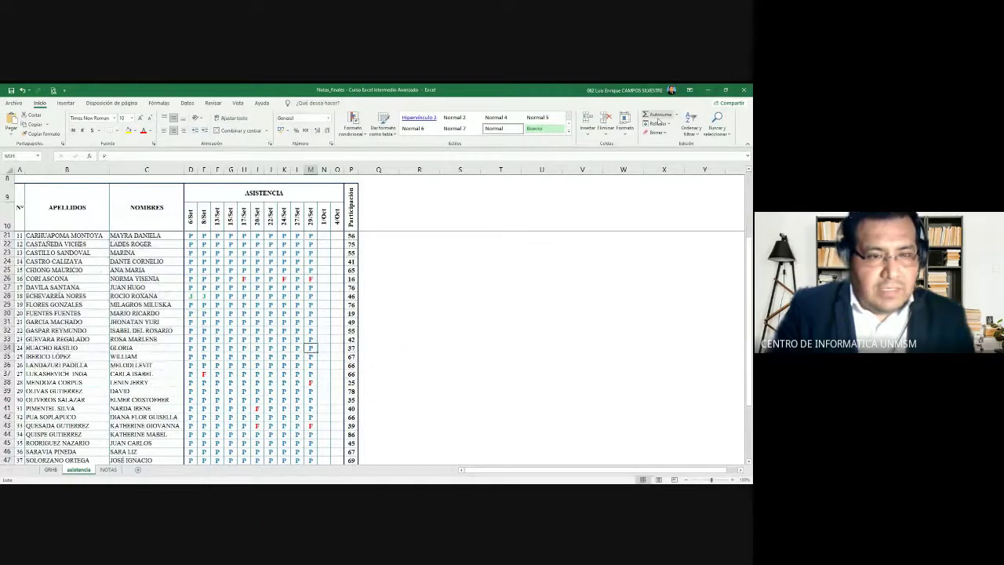
key("Down")
key("Down")
key("Down")
key("Down")
key("Down")
key("Down")
key("Down")
key("Down")
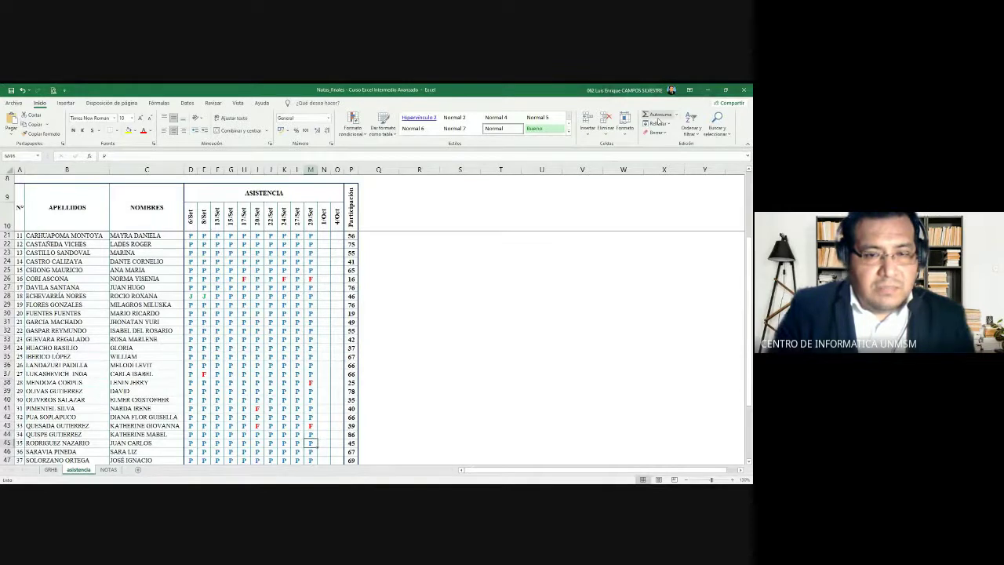
key("Down")
key("Down")
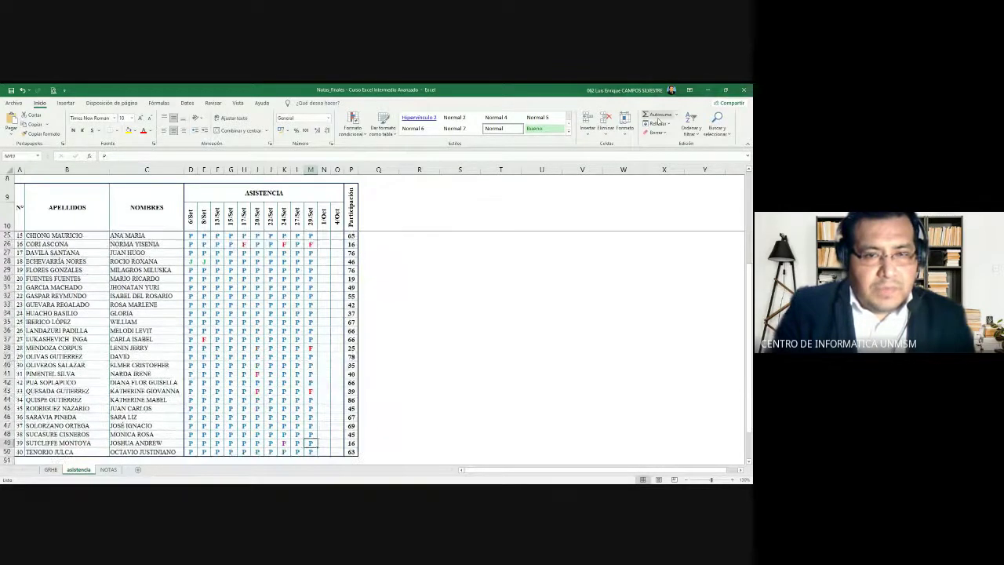
key("Up")
key("Up")
key("Down")
key("Down")
key("Down")
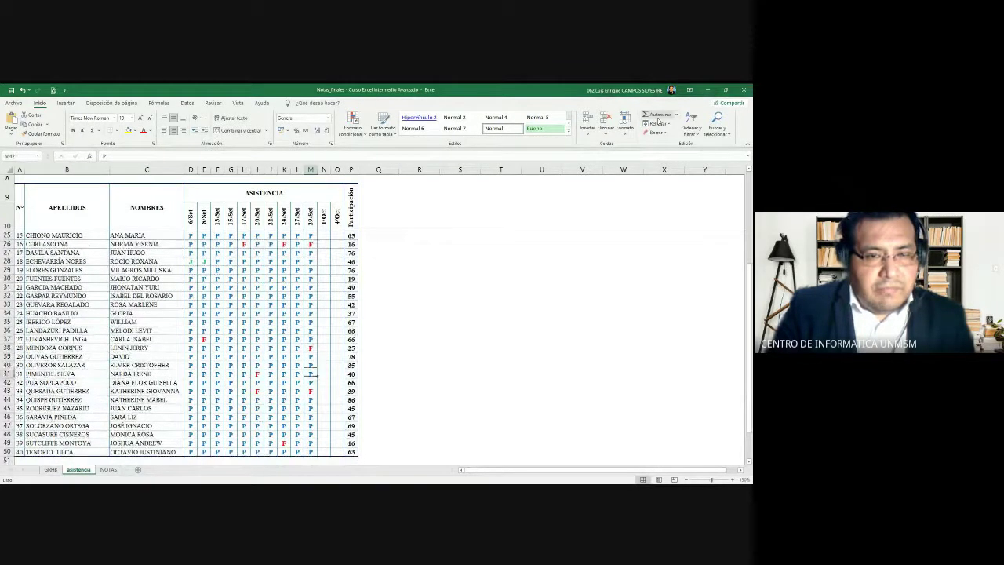
key("Down")
key("Down")
key("Up")
key("Up")
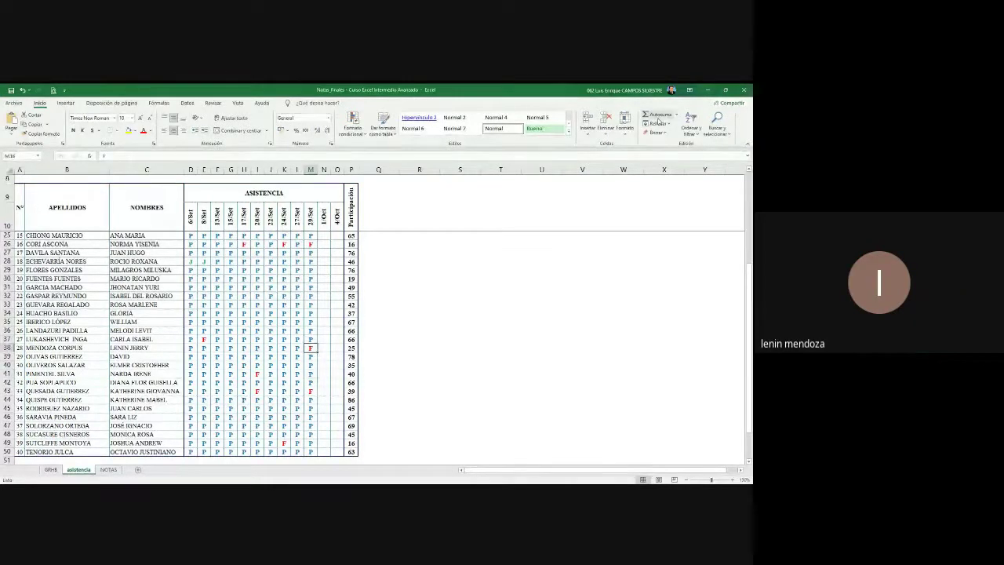
type("P")
key("Up")
type("P")
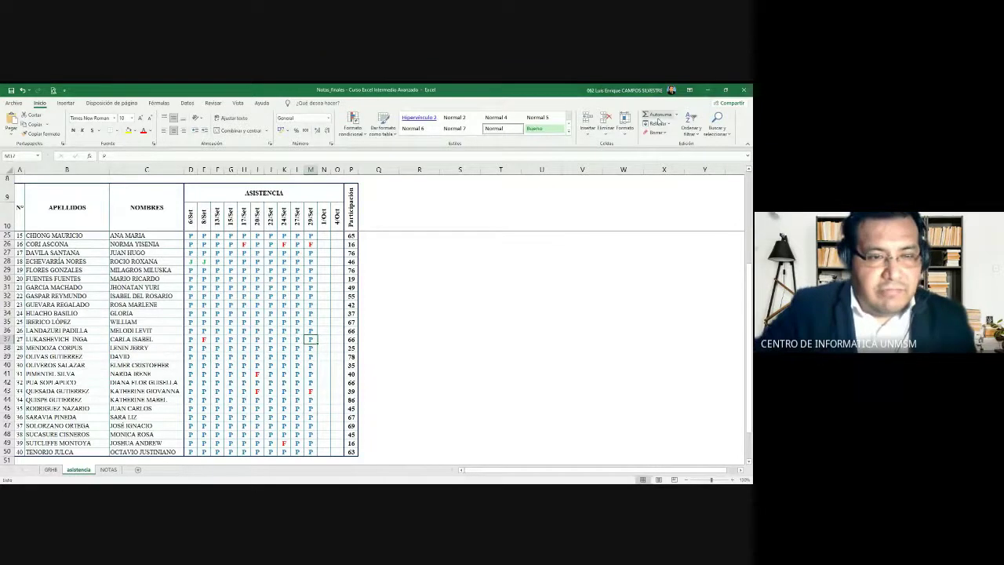
Point out the 29 Set marks in rows 43 and 26 and cell J34.
left_click(311, 391)
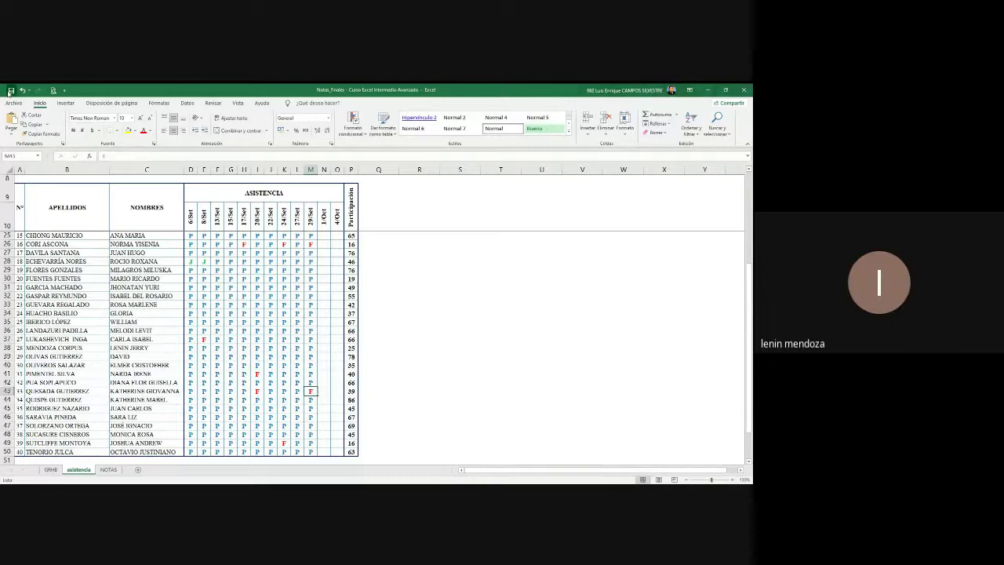
left_click(266, 313)
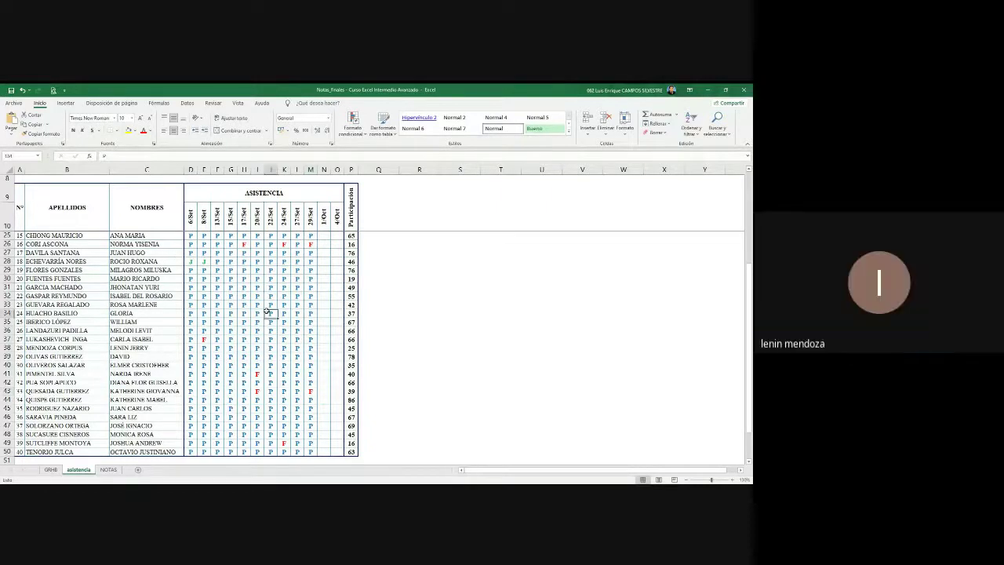
left_click(310, 245)
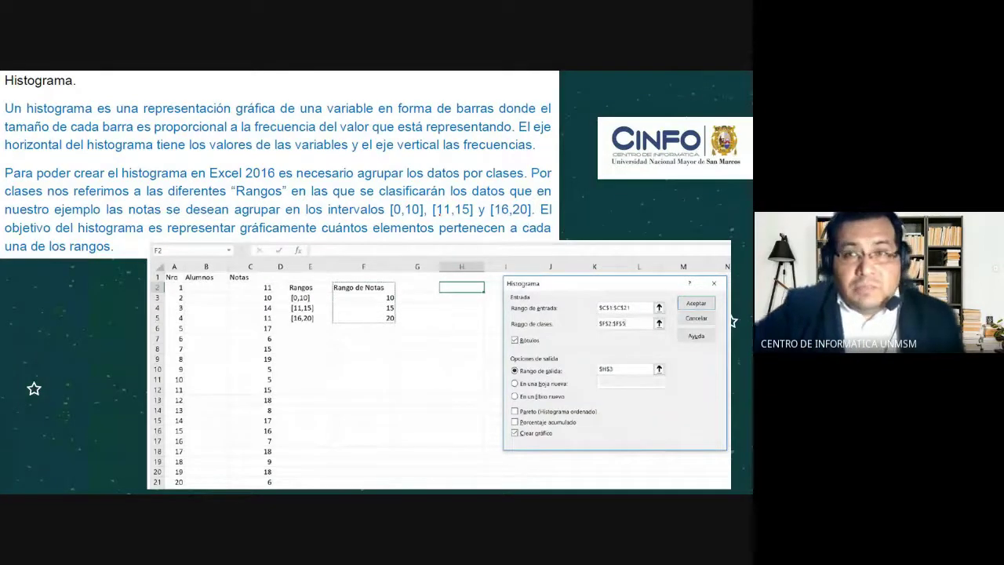
Advance to the slide with the frequency table and Histograma bar chart.
key("Right")
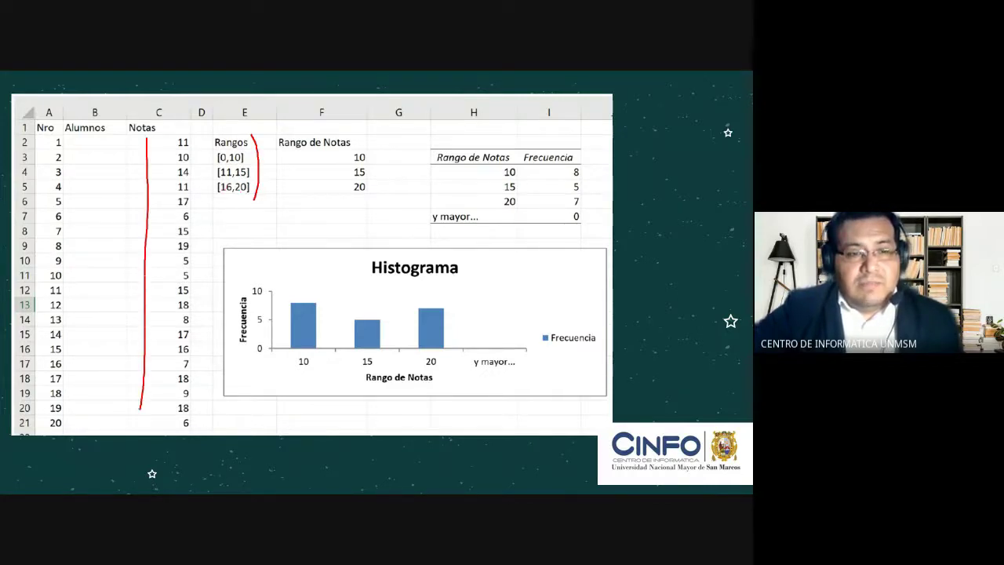
Draw a red arrow down the Notas grades column on the slide.
left_click_drag(128, 401, 157, 404)
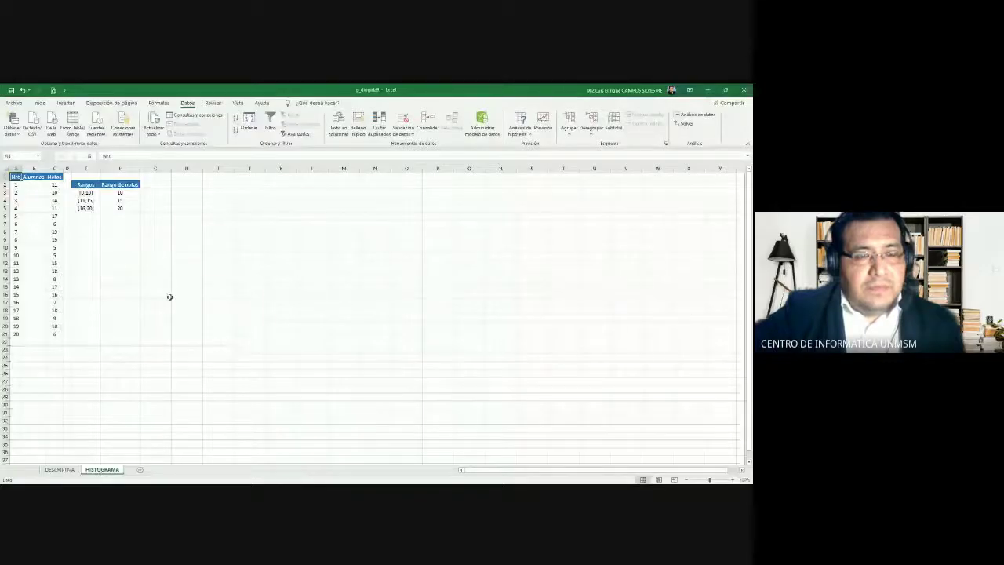
Mark the empty Alumnos cells B2:B21, then widen Notas column C slightly.
scroll(171, 296, "up", 4)
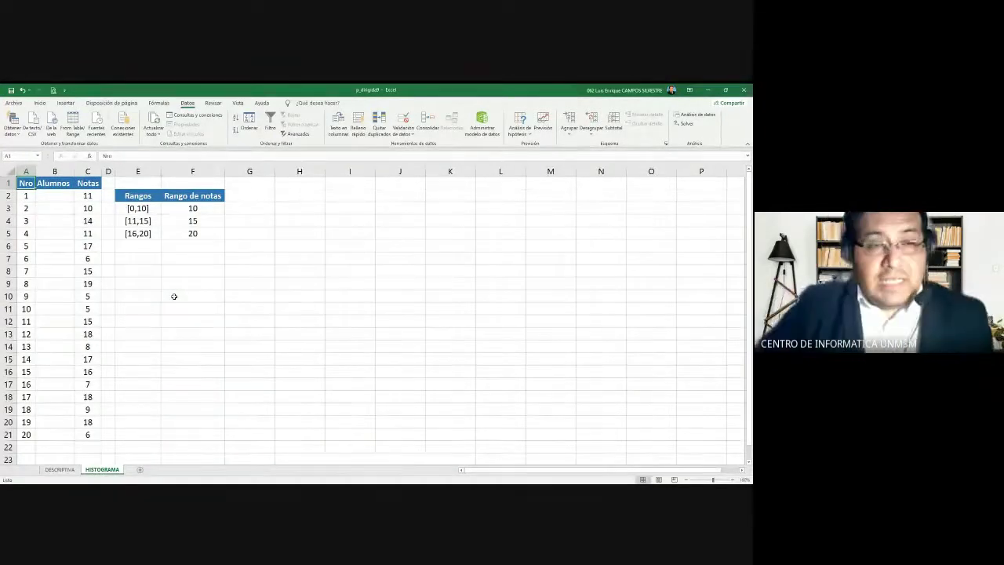
left_click_drag(56, 196, 62, 431)
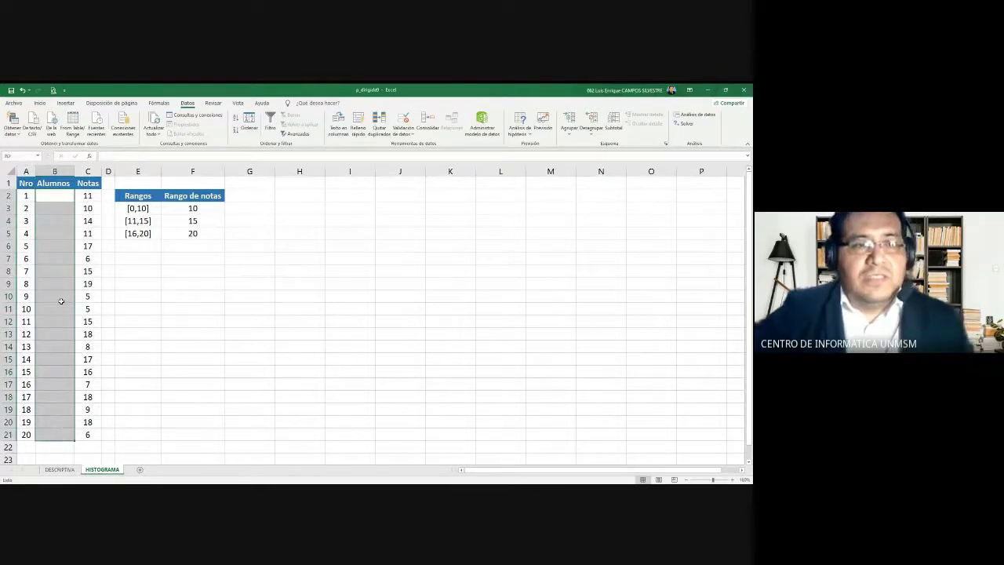
left_click(32, 196)
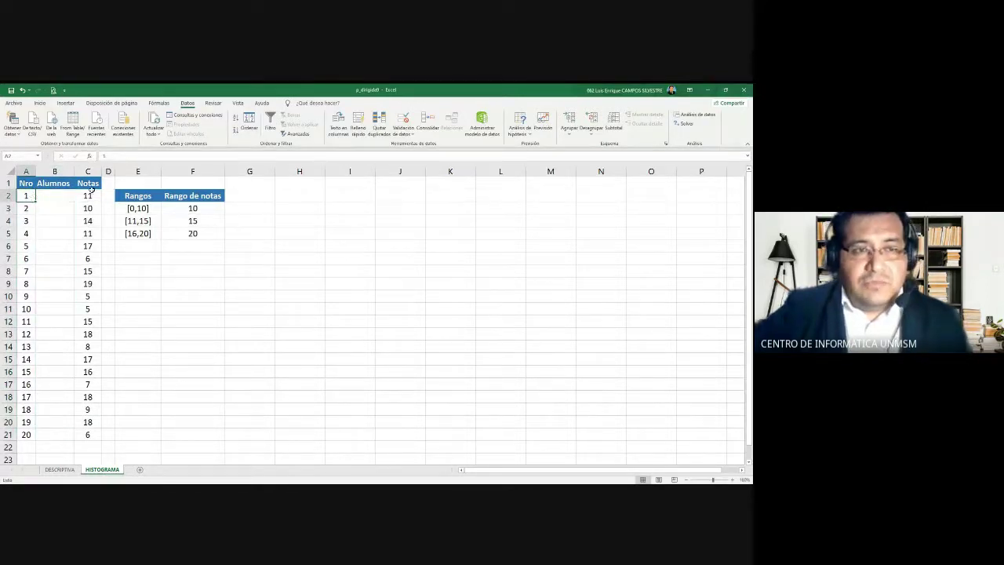
mouse_move(100, 171)
left_mouse_down()
mouse_move(112, 171)
mouse_move(91, 428)
left_mouse_up()
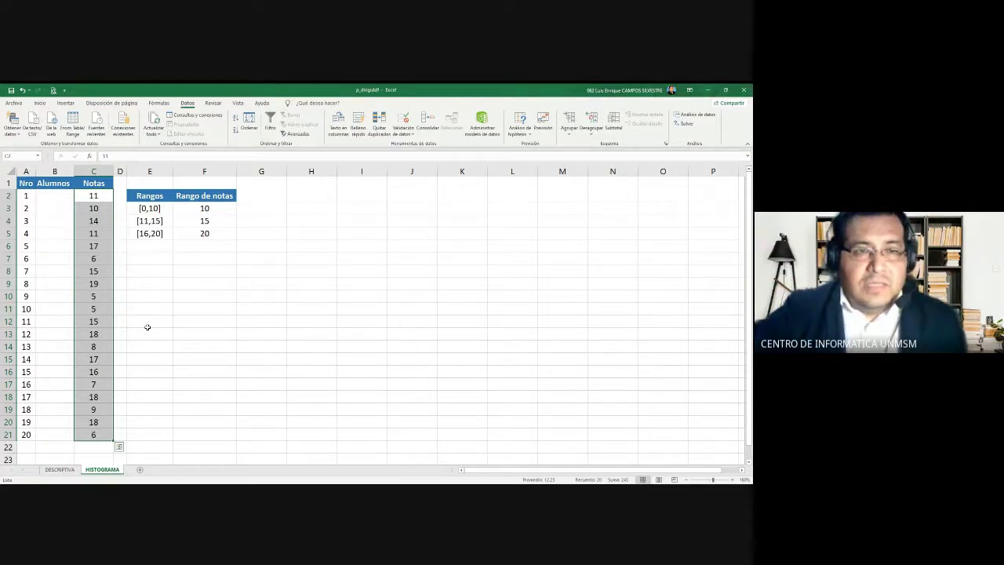
Show how Rangos [0,10], [11,15], [16,20] match limits 10, 15, 20; widen column F.
left_click_drag(173, 208, 160, 198)
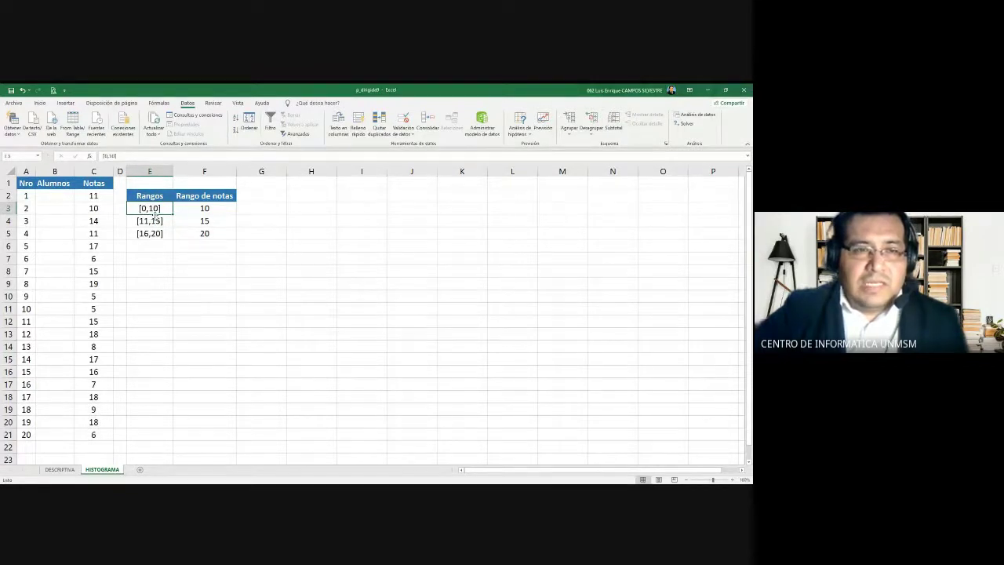
left_click(144, 221)
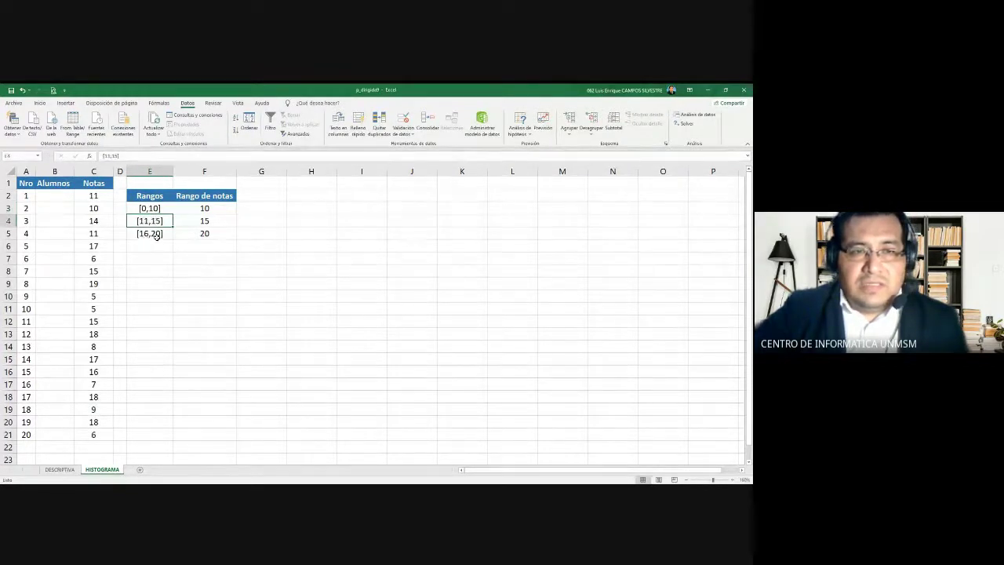
left_click_drag(151, 209, 163, 232)
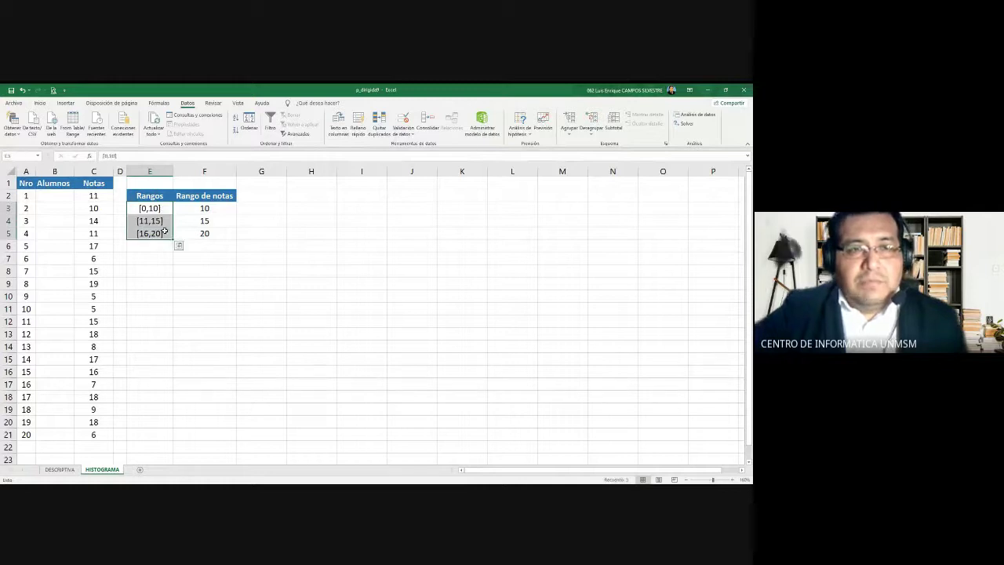
left_click(160, 208)
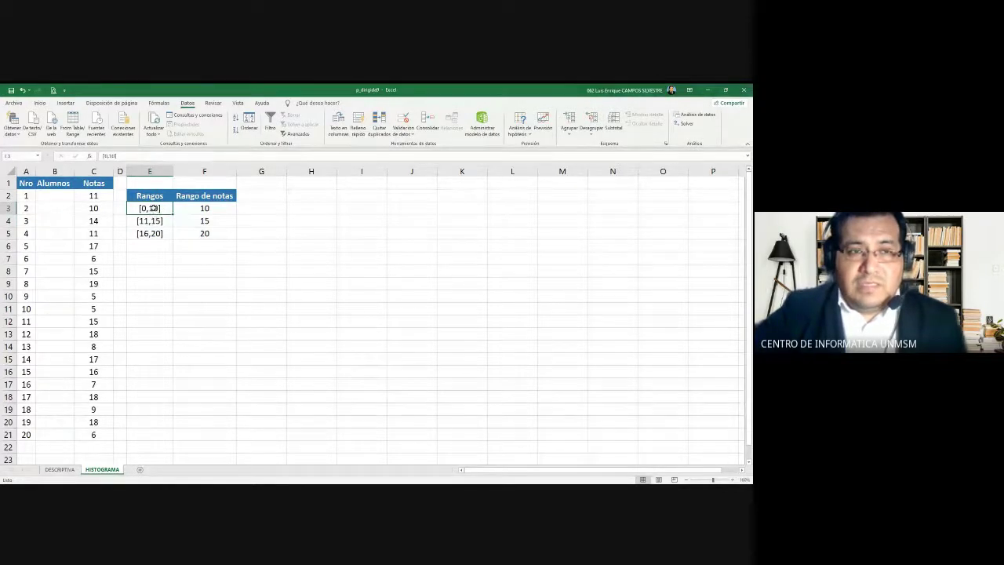
left_click(194, 209)
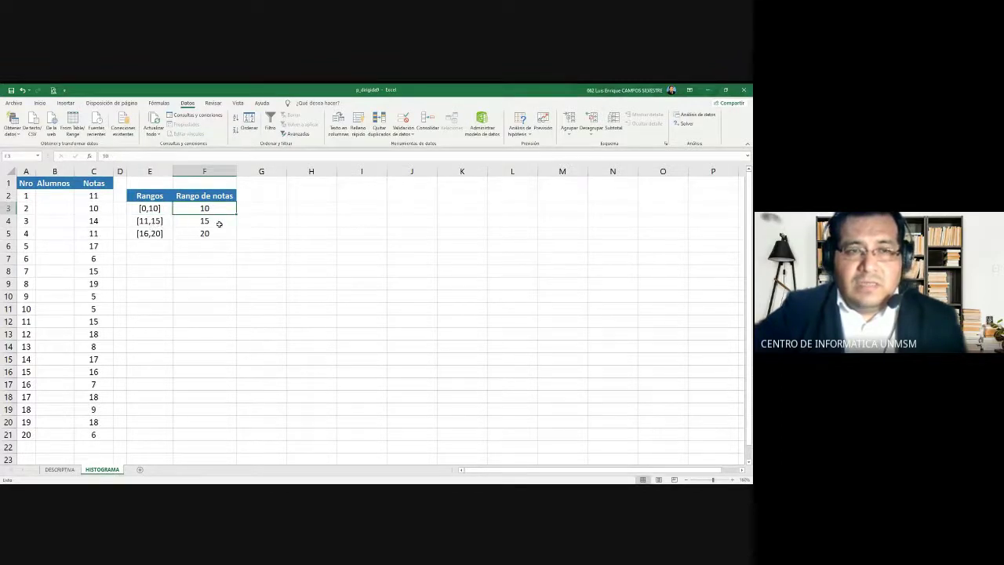
left_click(213, 224)
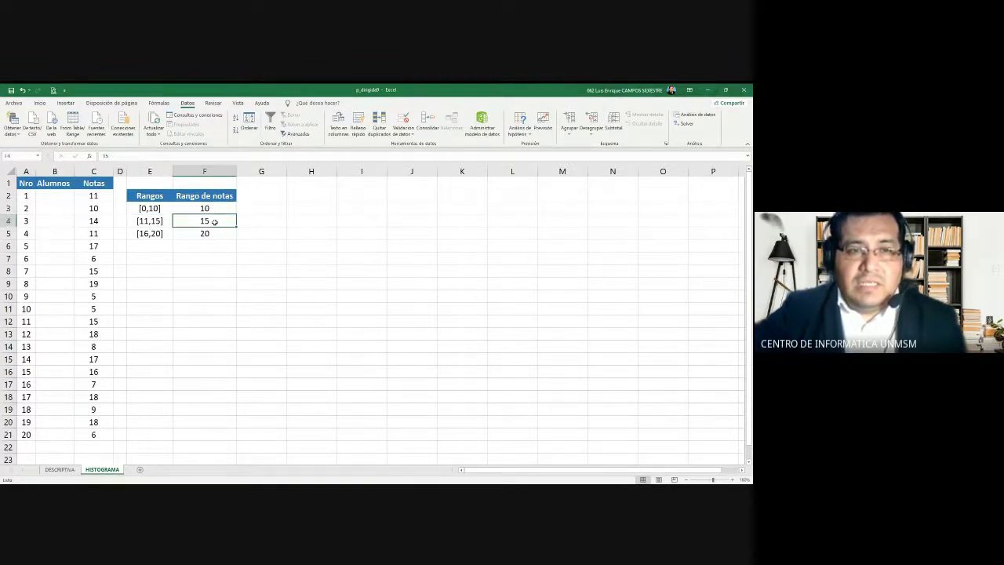
left_click(157, 235)
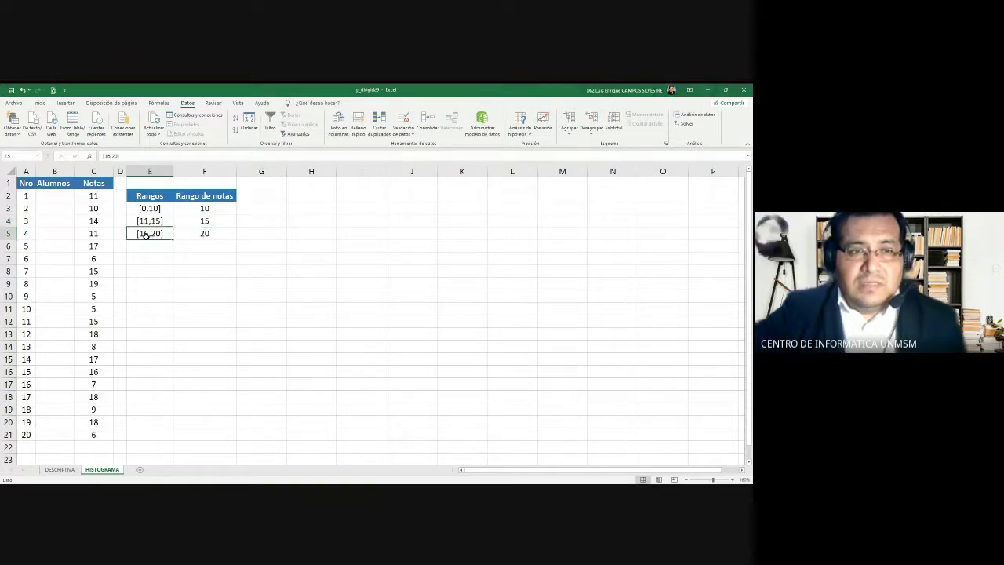
left_click(202, 233)
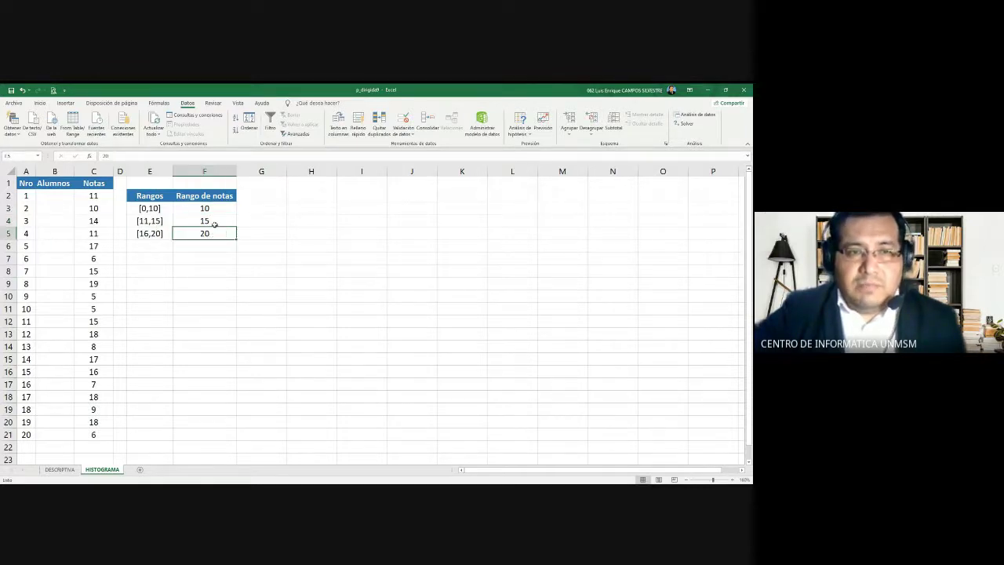
left_click_drag(217, 206, 213, 233)
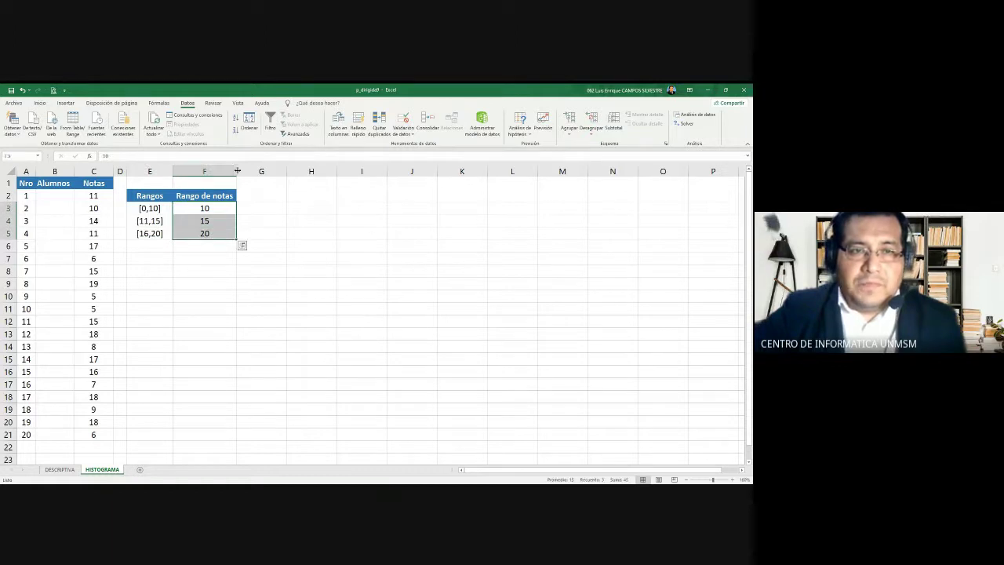
left_click_drag(237, 171, 244, 171)
left_click(401, 256)
scroll(350, 288, "down", 1)
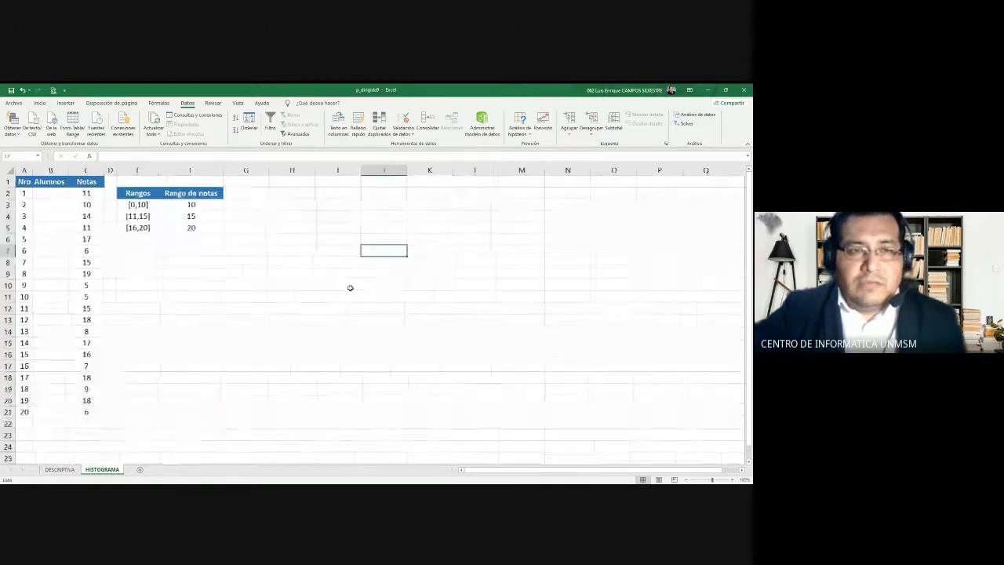
left_click_drag(203, 205, 203, 225)
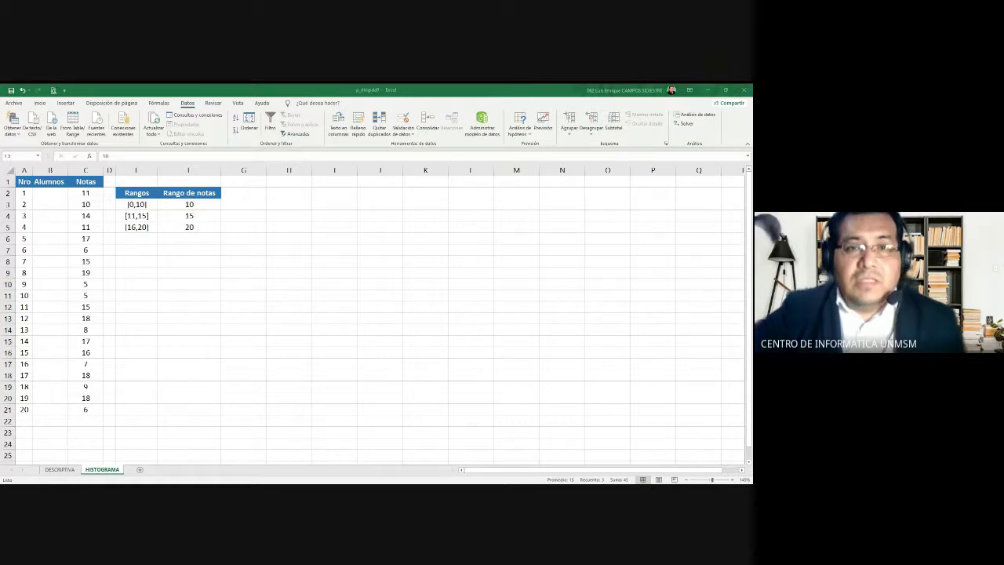
left_click(252, 229)
left_click_drag(189, 204, 189, 226)
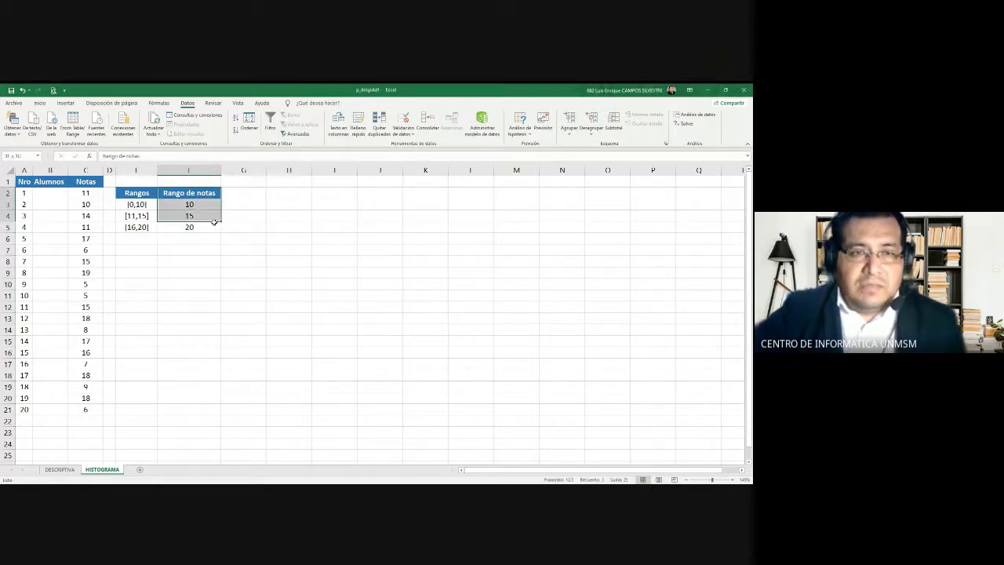
mouse_move(200, 193)
left_mouse_down()
mouse_move(189, 204)
mouse_move(202, 223)
left_mouse_up()
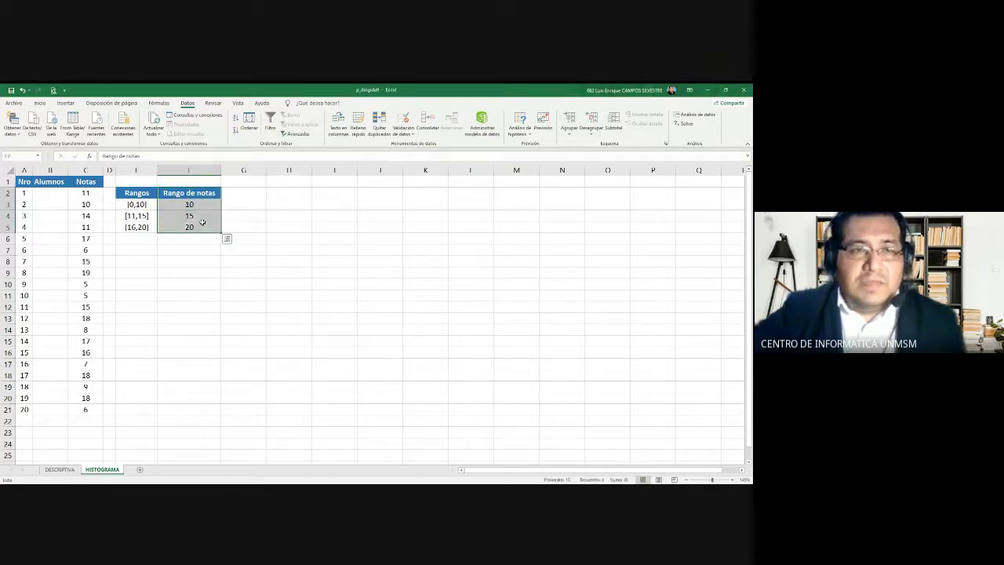
left_click(306, 202)
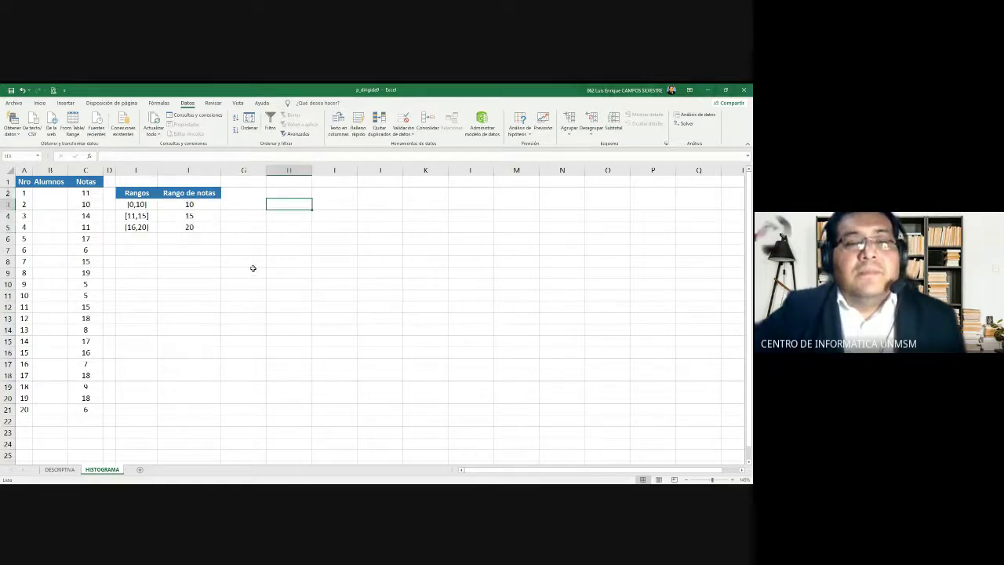
left_click(93, 226)
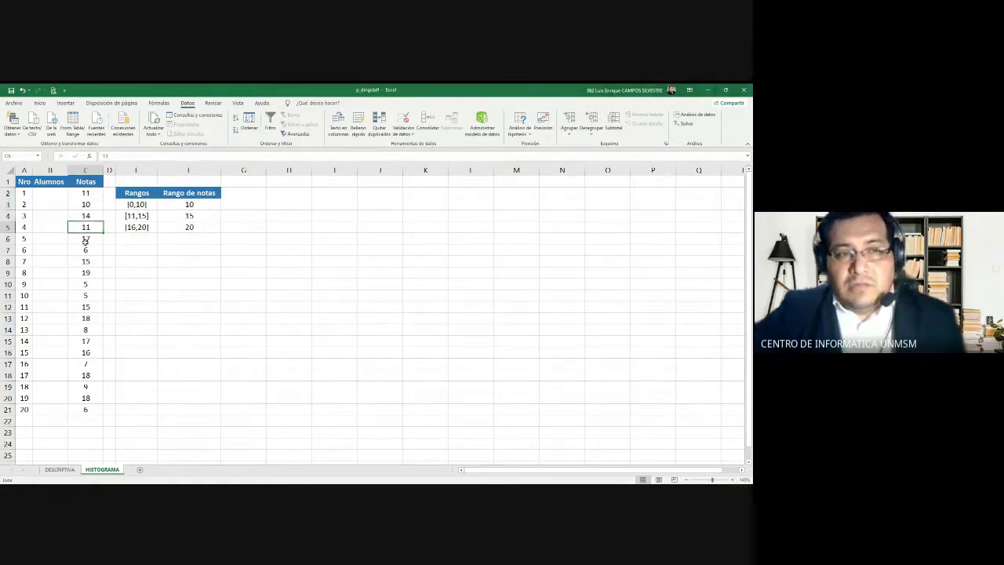
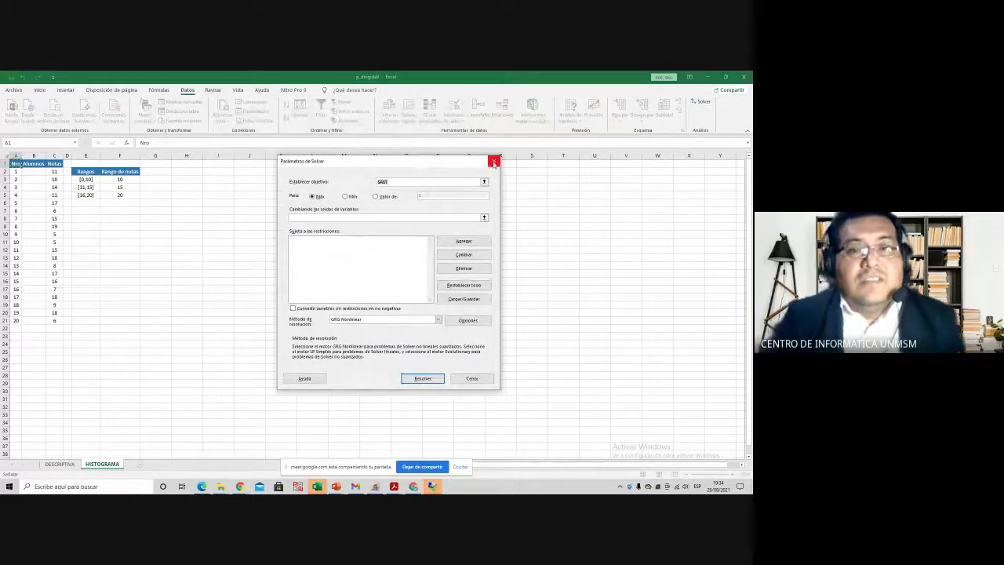
Enable the Herramientas para análisis add-in from Excel Options > Add-ins.
left_click(14, 91)
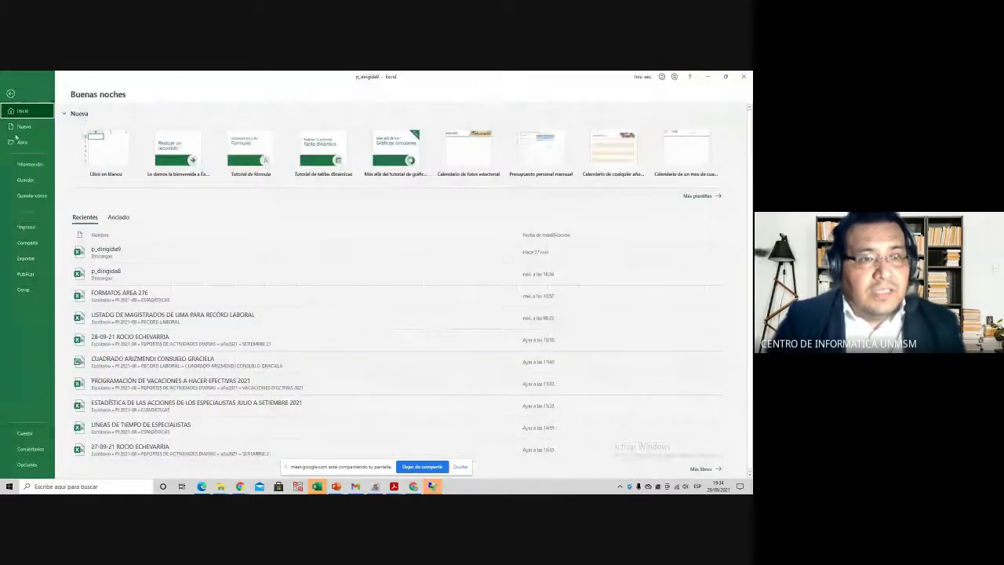
left_click(28, 464)
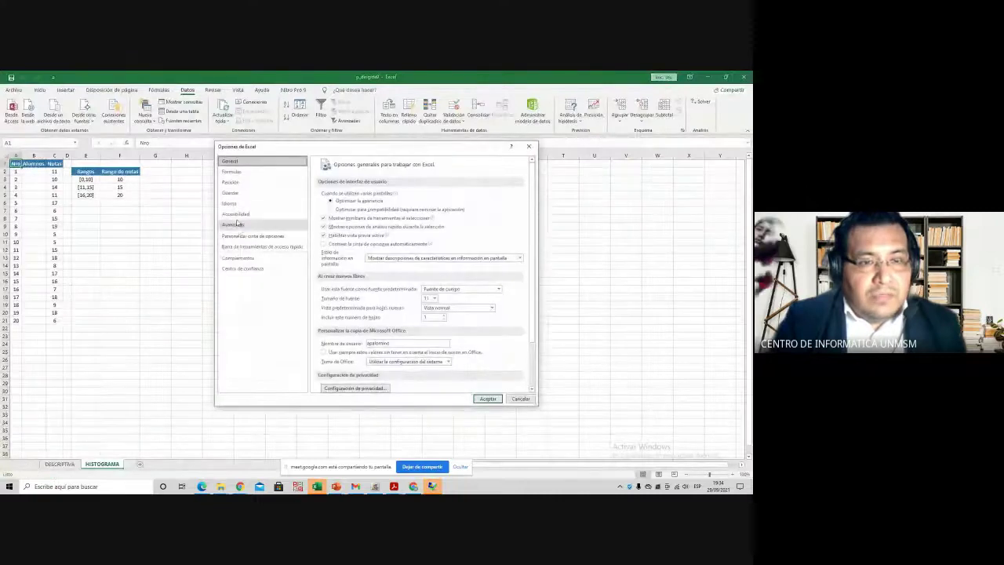
left_click(237, 257)
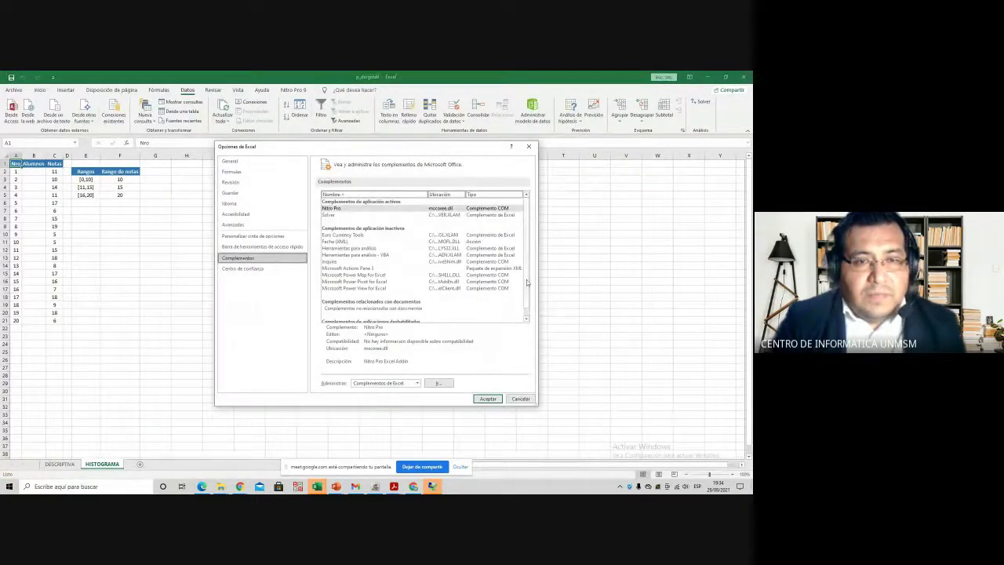
left_click(529, 312)
left_click(438, 383)
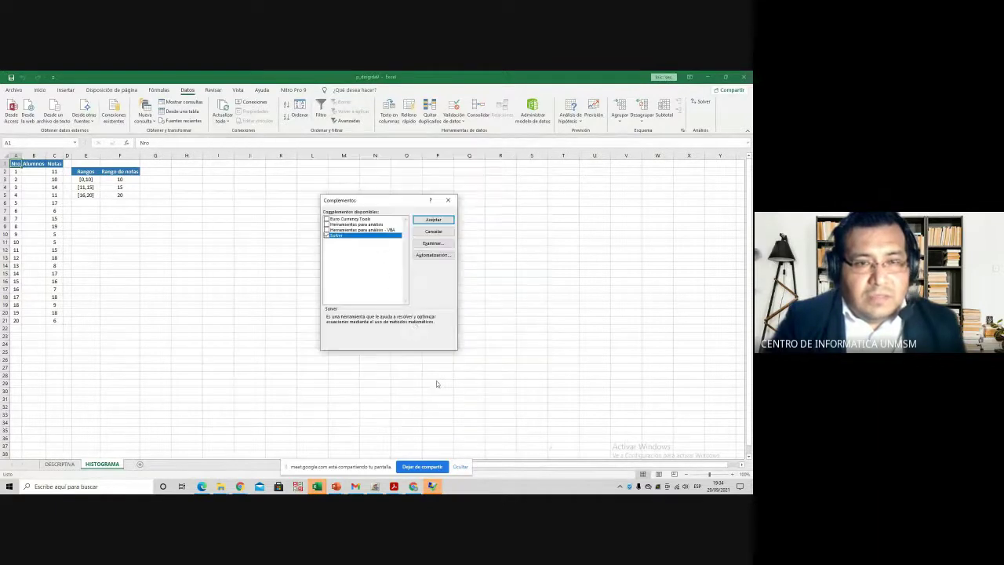
left_click(327, 224)
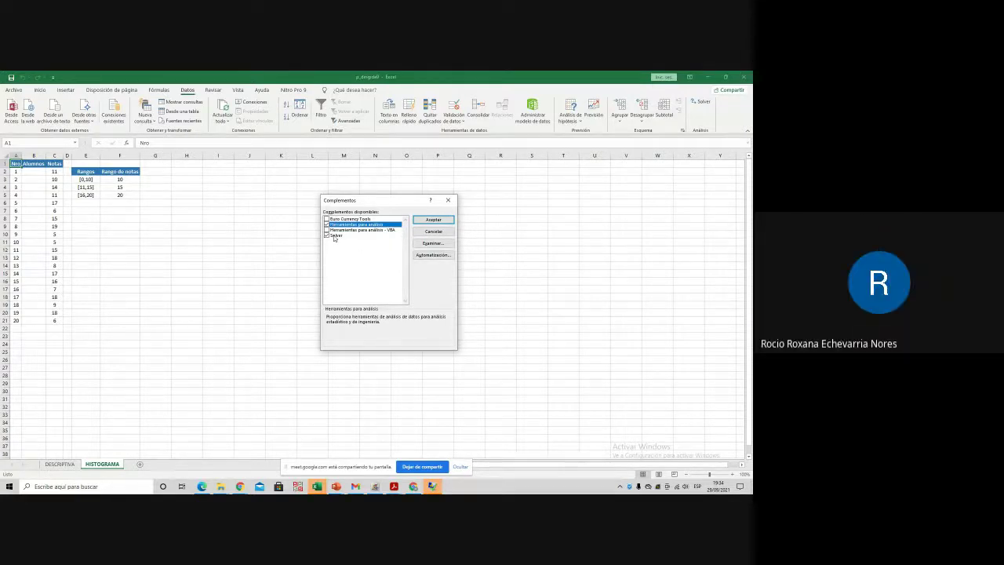
left_click(442, 222)
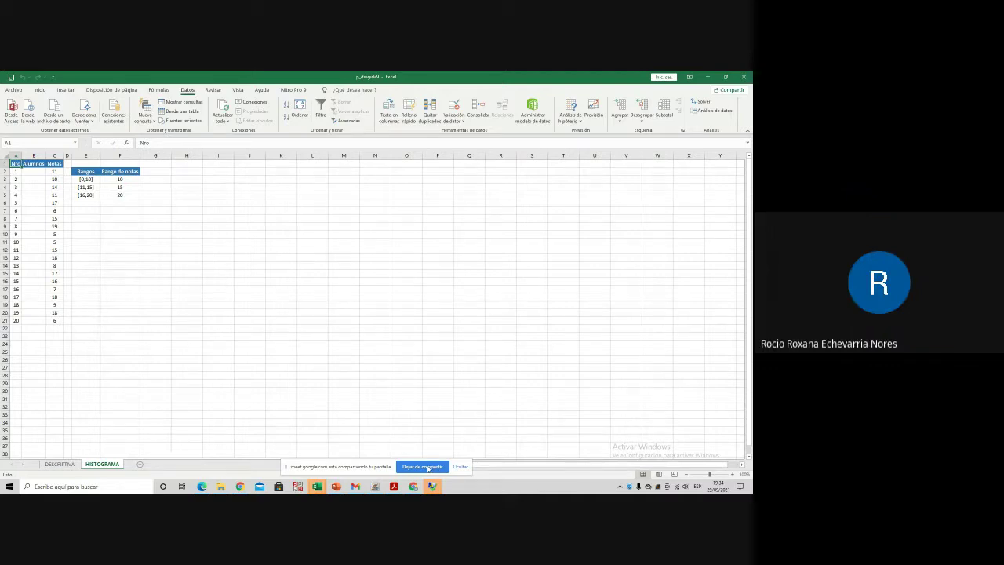
left_click(427, 467)
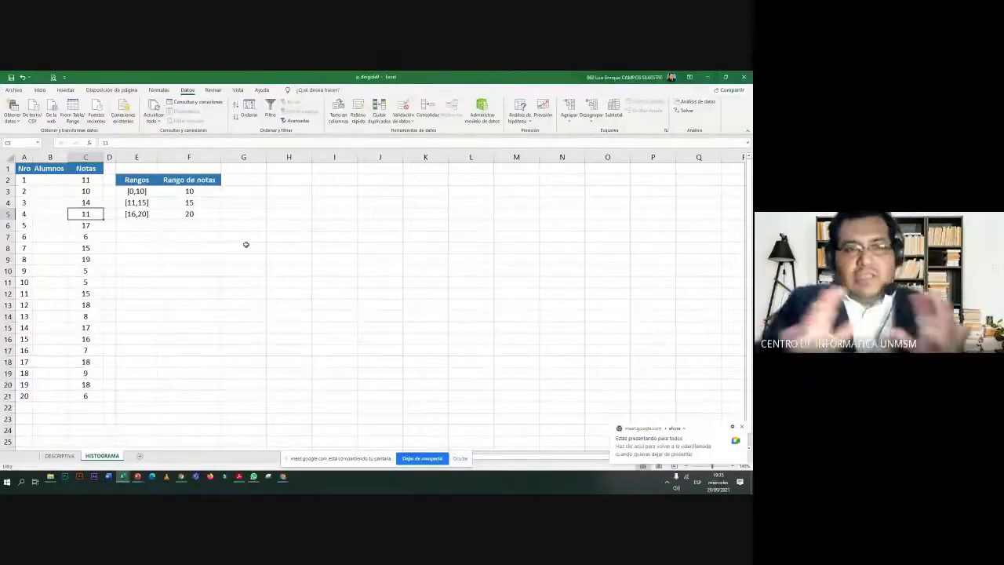
left_click_drag(88, 168, 91, 398)
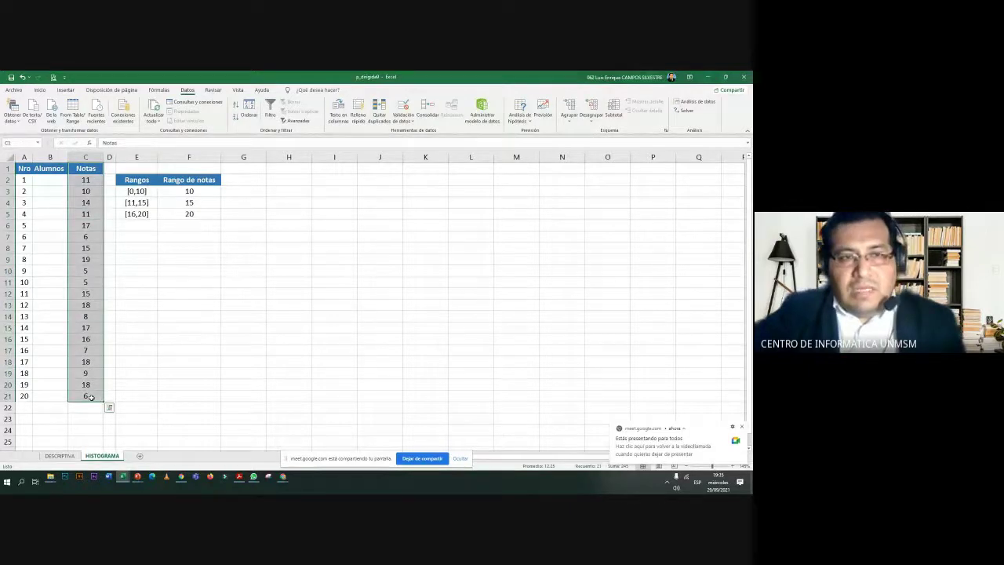
left_click(96, 262)
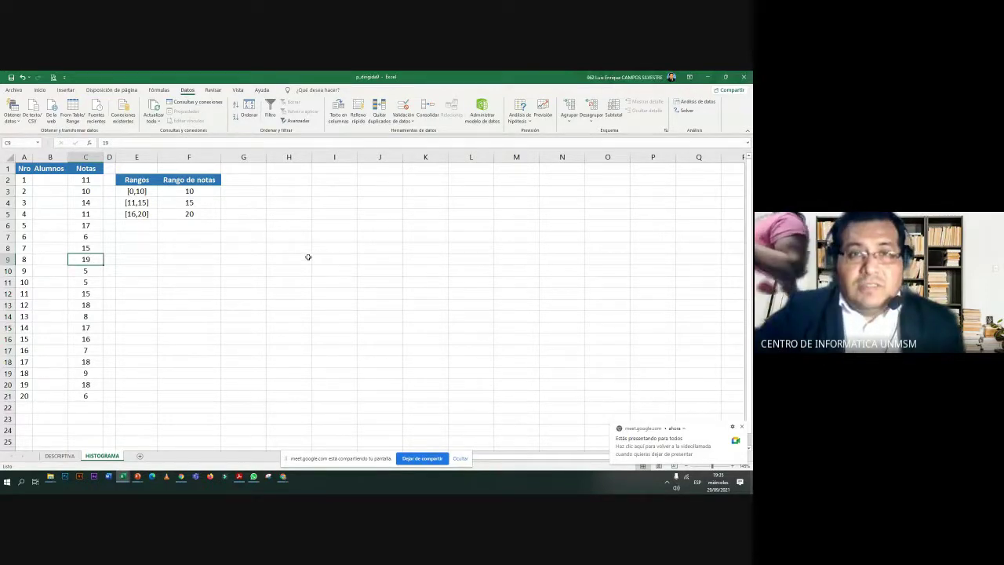
Choose Histograma from the Análisis de datos list to open its settings, then switch windows.
left_click(695, 102)
left_click_drag(331, 179, 325, 204)
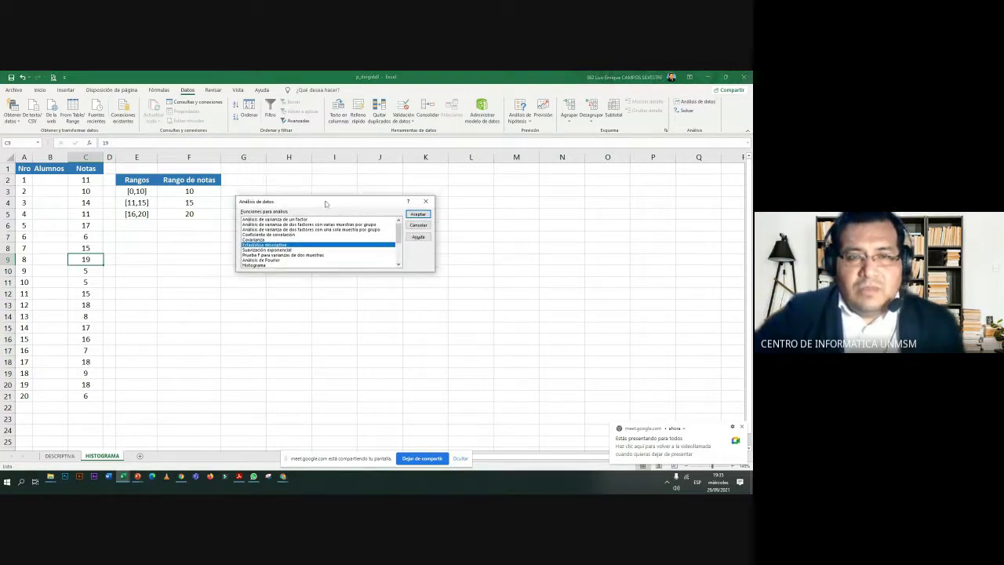
scroll(304, 237, "down", 1)
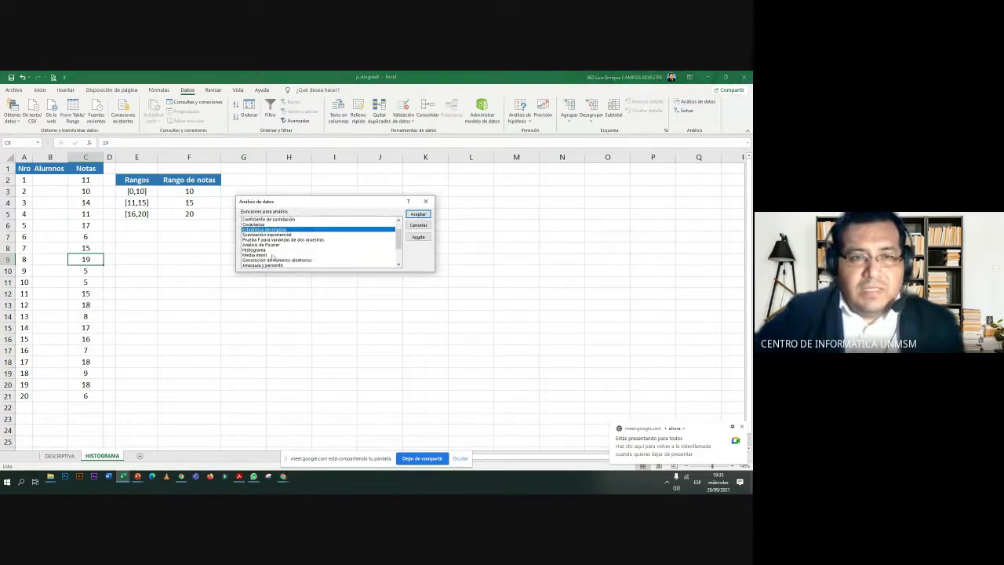
left_click(271, 249)
left_click_drag(288, 204, 420, 181)
left_click(480, 202)
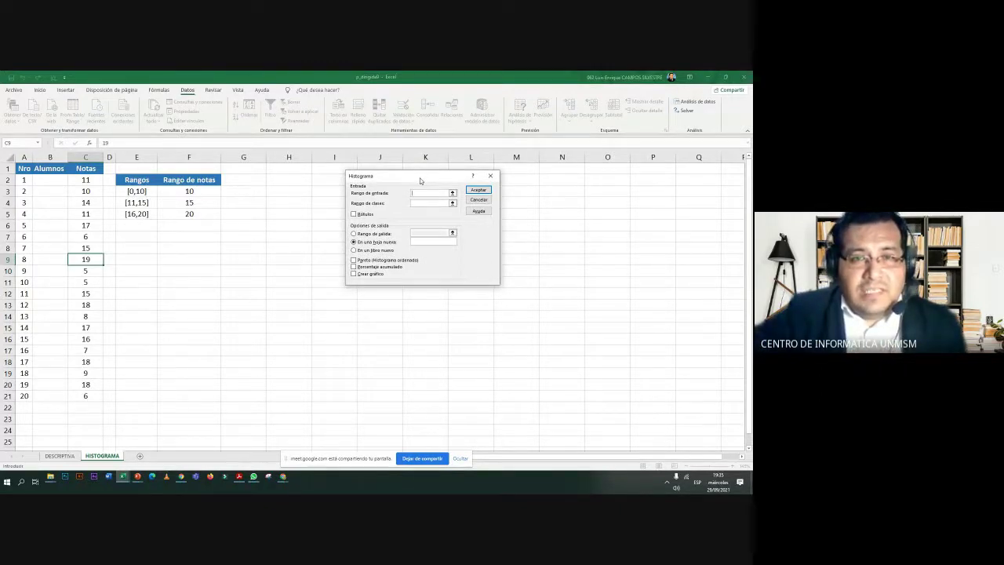
key("alt+Tab")
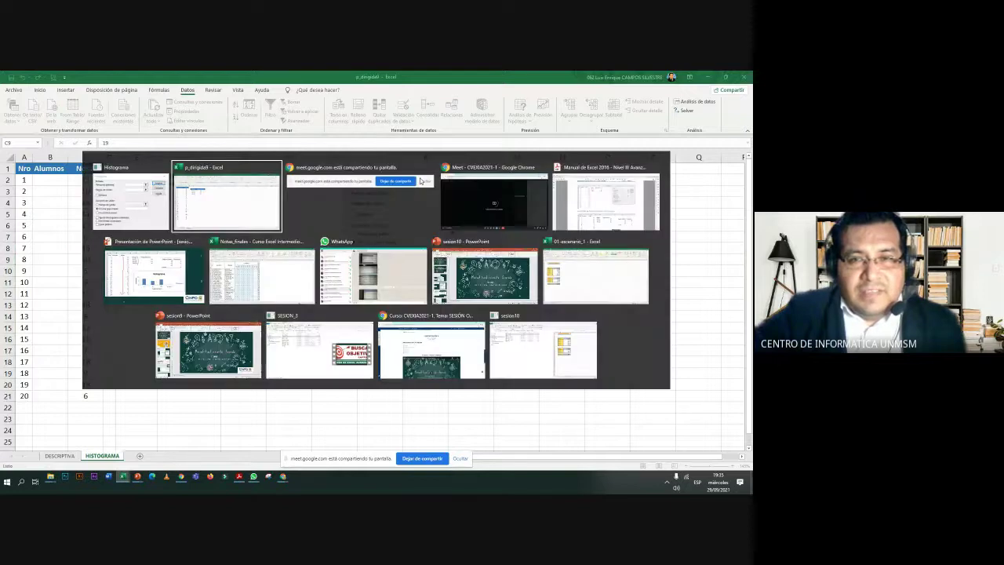
key("Tab")
key("Tab")
key("Tab")
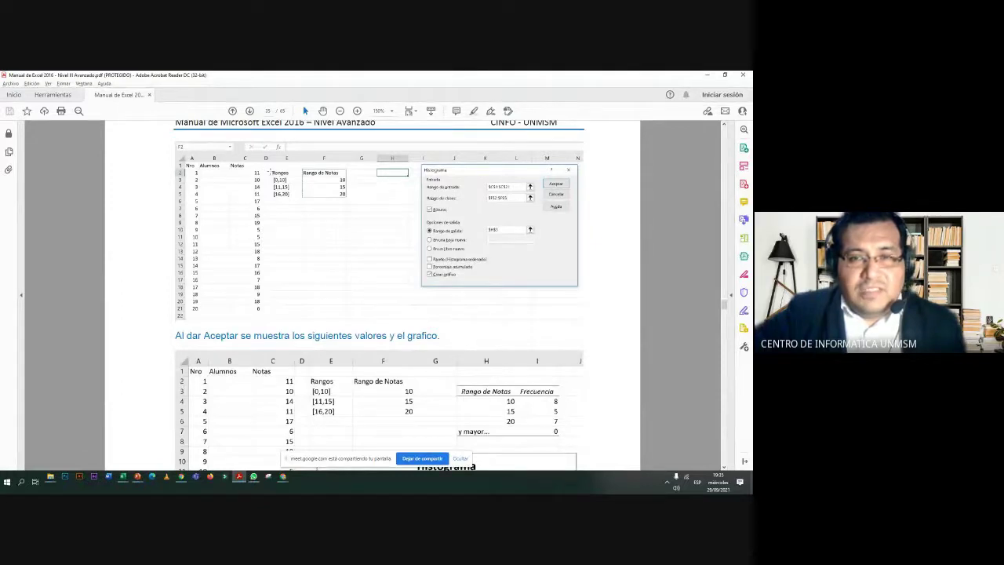
key("alt+Tab")
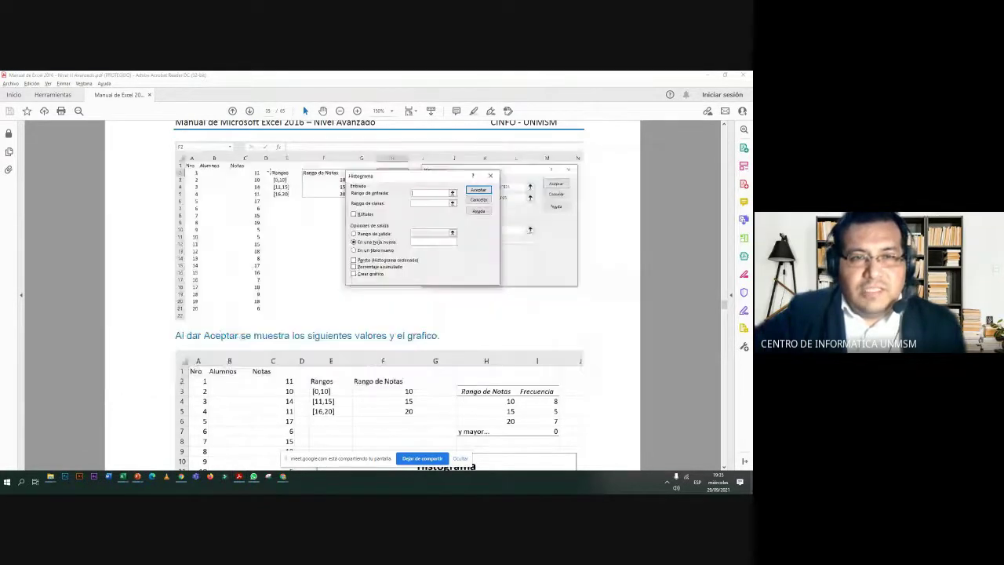
key("alt+Tab")
left_click(381, 193)
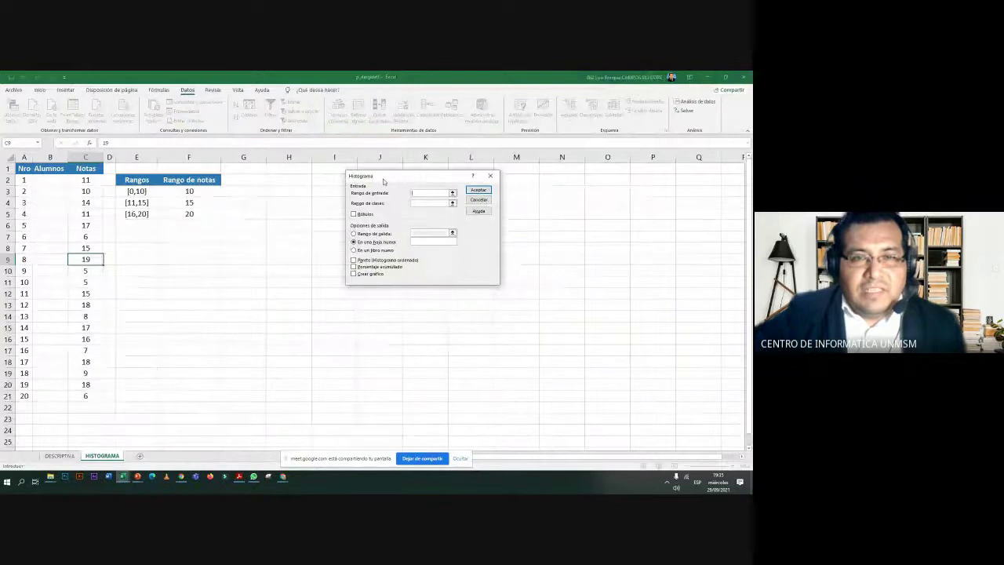
Set the Histograma input range to $C$1:$C$21 and class range to $F$2:$F$5.
left_click_drag(384, 179, 305, 180)
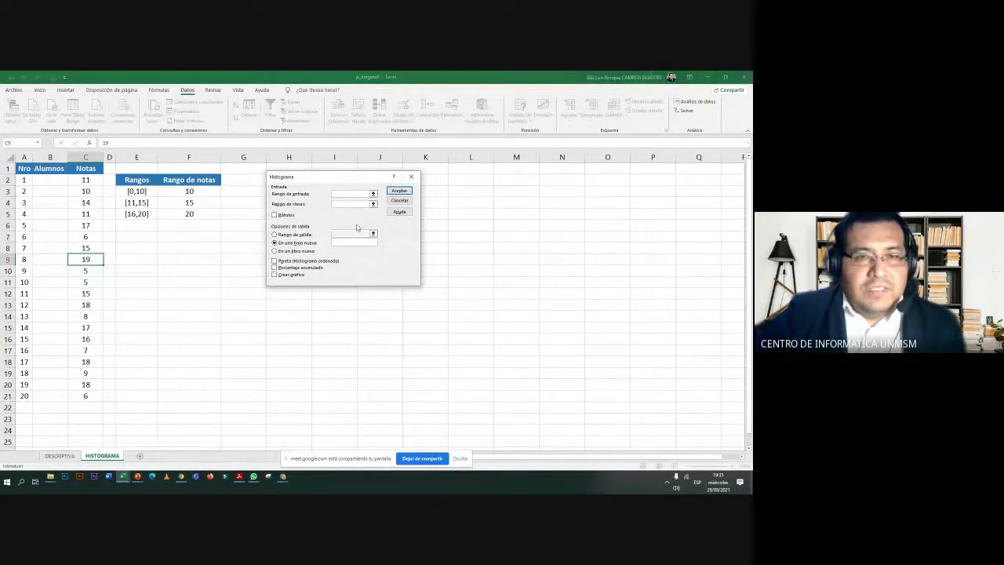
left_click(373, 194)
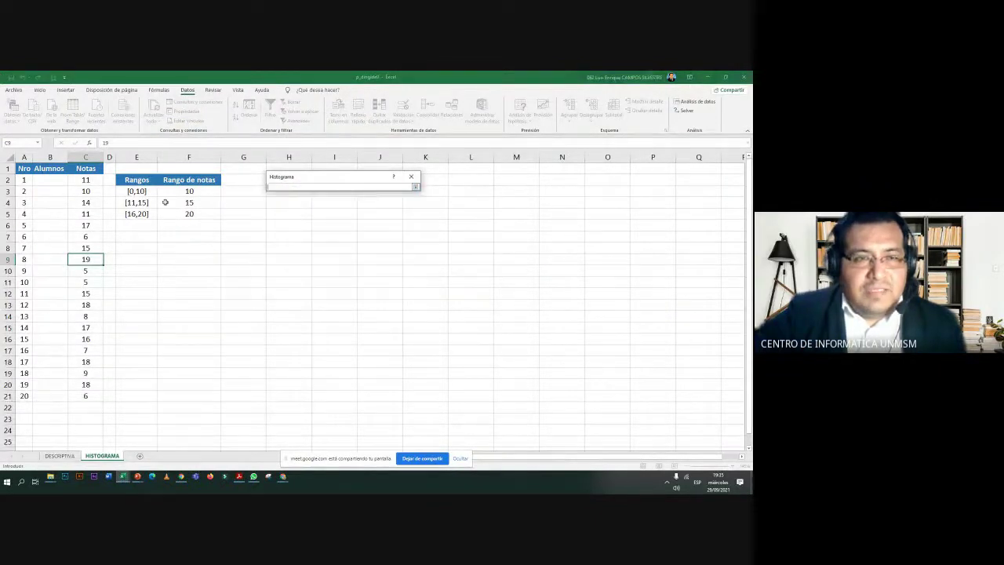
left_click_drag(90, 168, 89, 392)
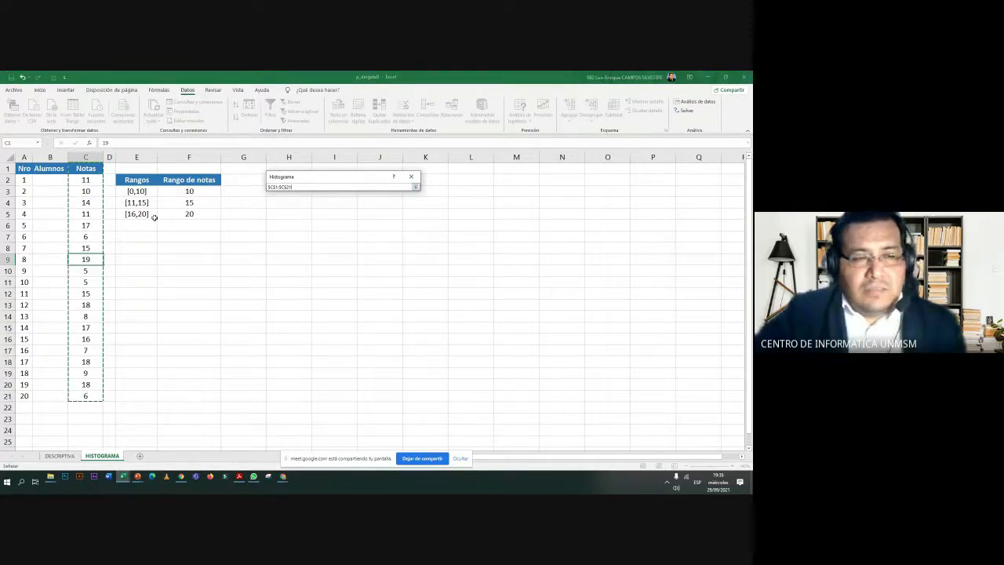
left_click(416, 188)
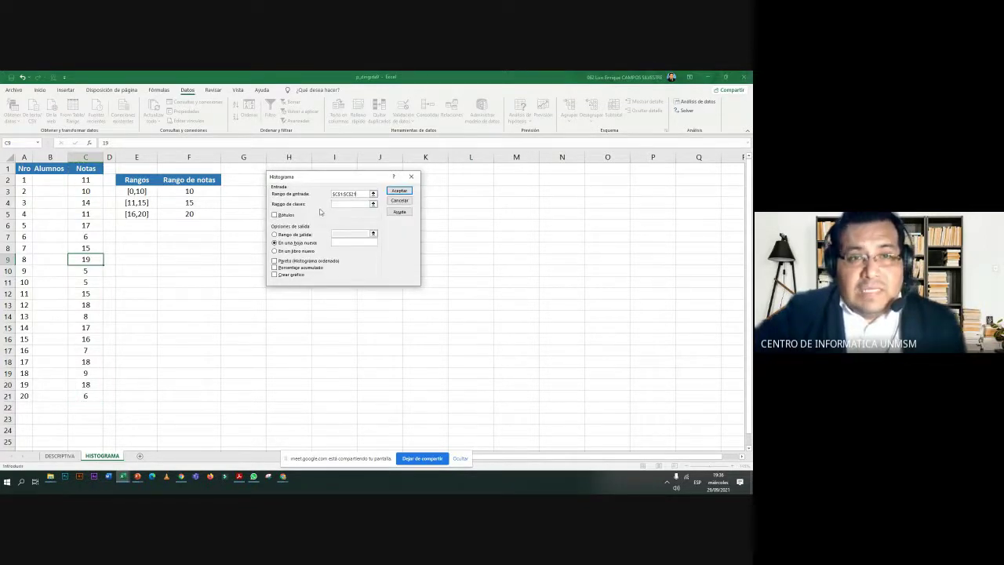
left_click(374, 205)
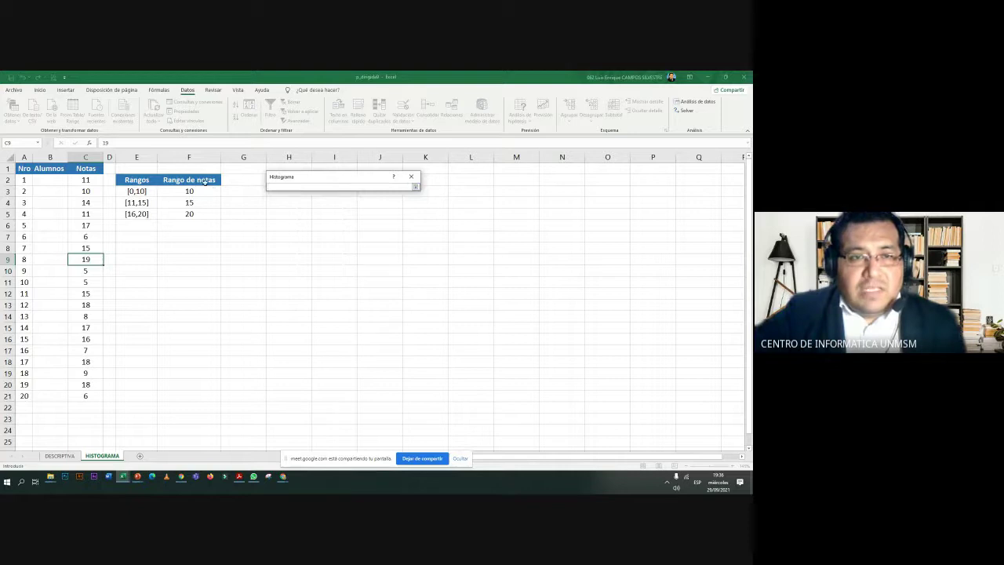
left_click_drag(204, 181, 201, 212)
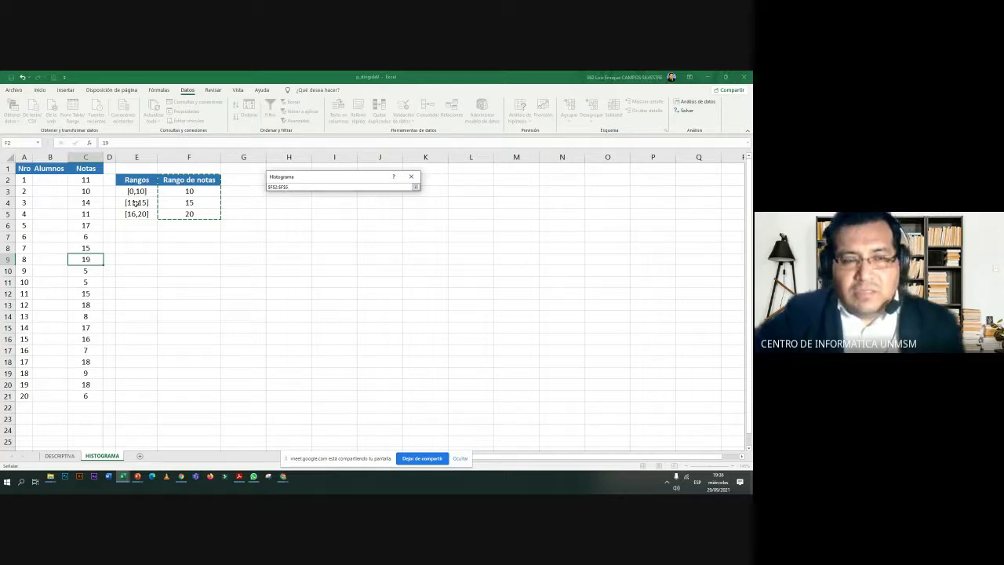
left_click(414, 188)
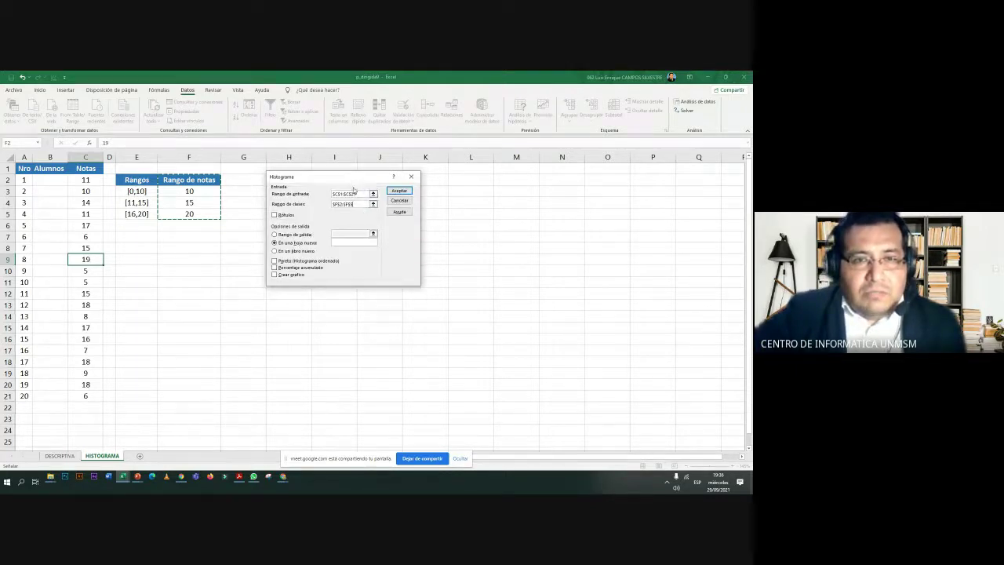
Switch to the Excel manual PDF and back to the Histograma settings.
left_click_drag(354, 190, 336, 185)
key("alt+Tab")
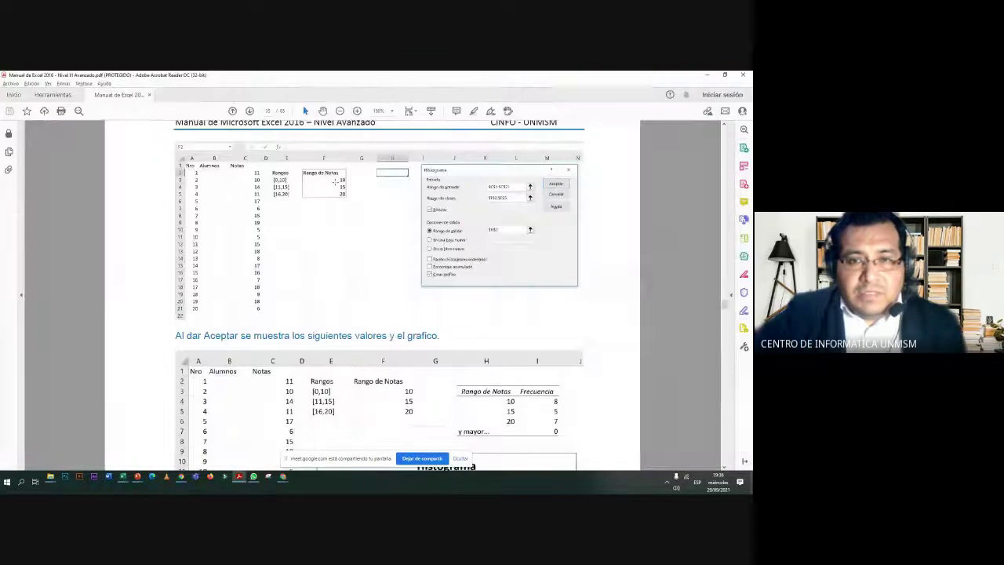
left_click(336, 185)
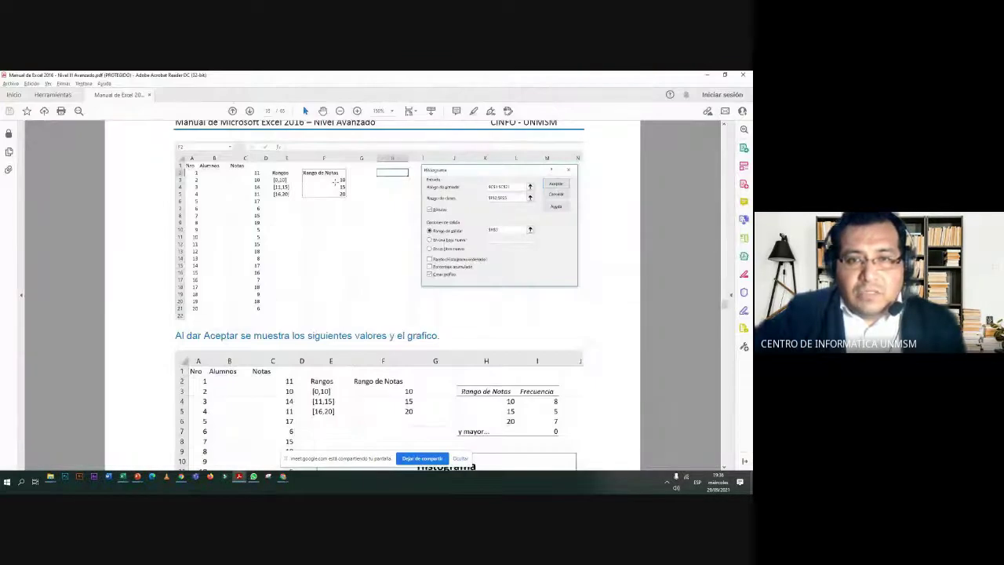
key("alt+Tab")
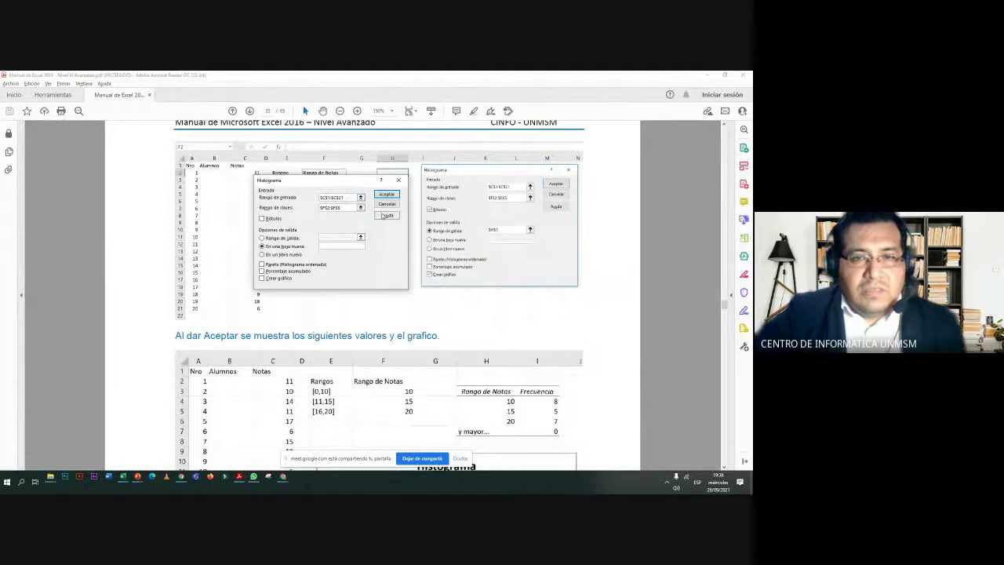
key("alt+Tab")
left_click(334, 185)
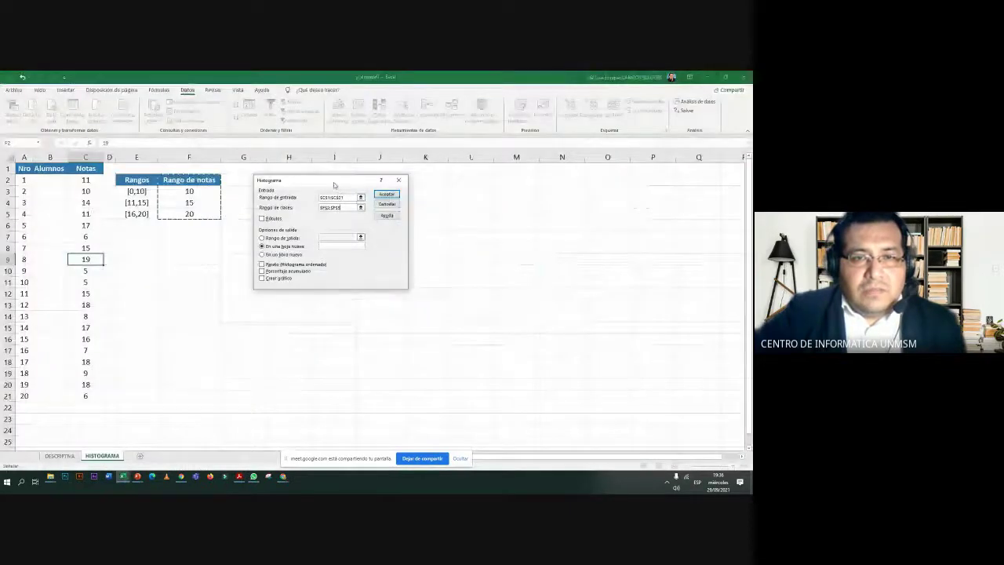
Send the Histograma output to Rango de salida at cell $H$2 on this sheet.
left_click_drag(334, 185, 489, 185)
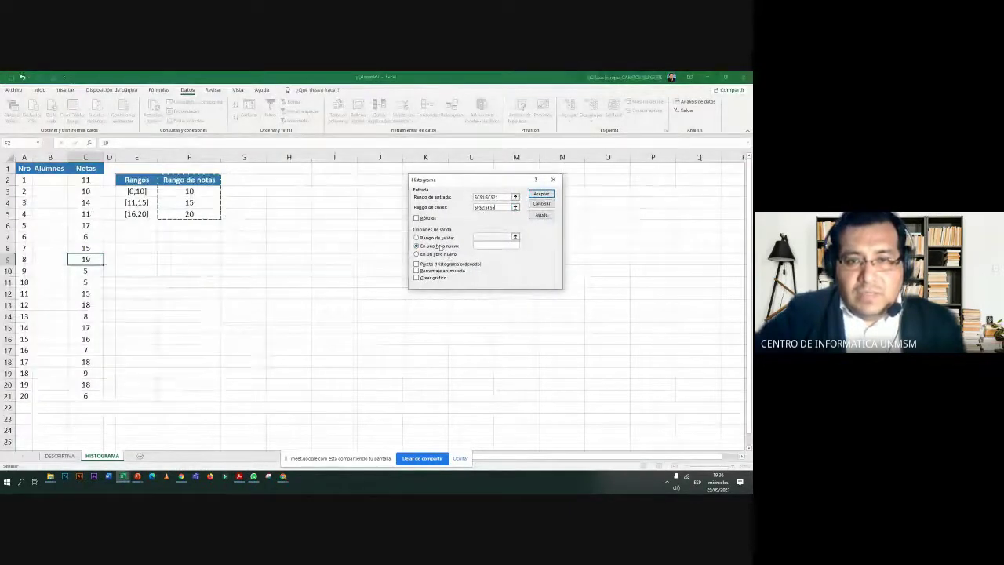
left_click(418, 238)
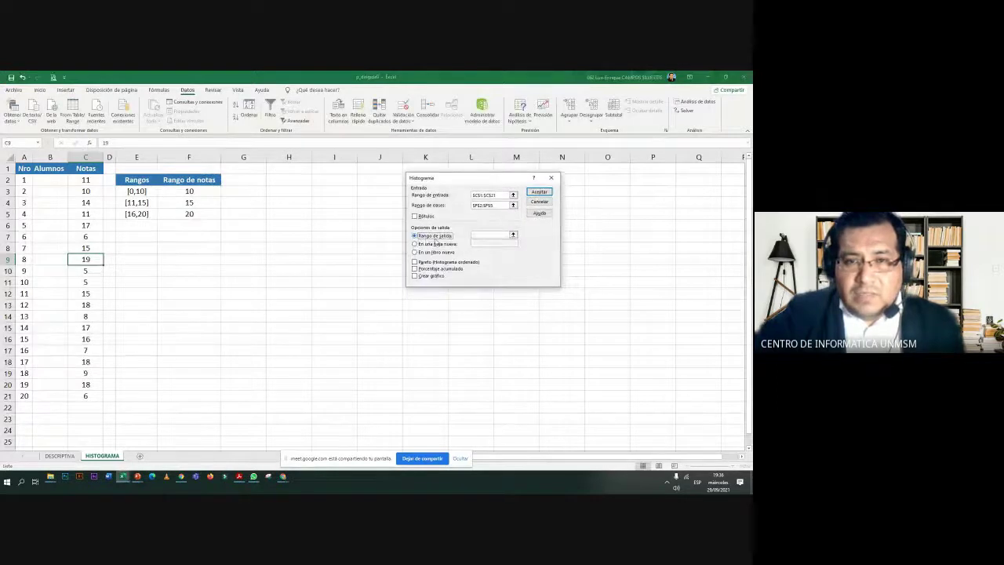
left_click(513, 235)
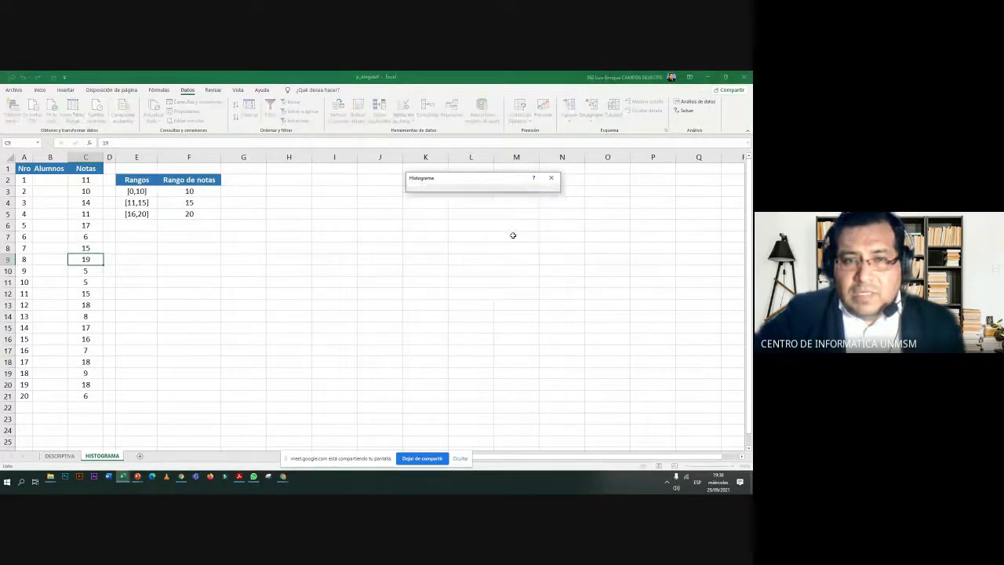
left_click(293, 180)
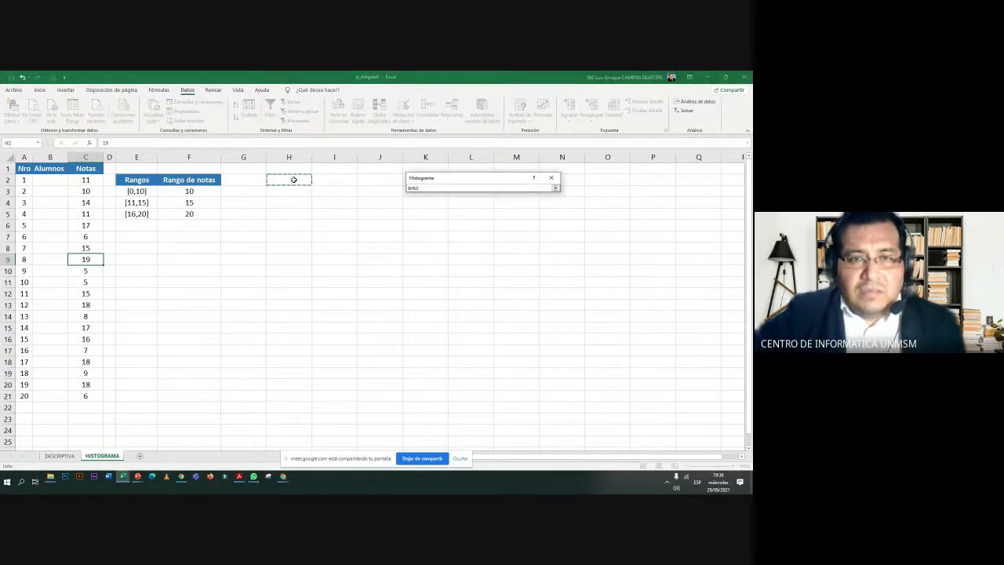
left_click(555, 189)
left_click_drag(464, 183, 388, 184)
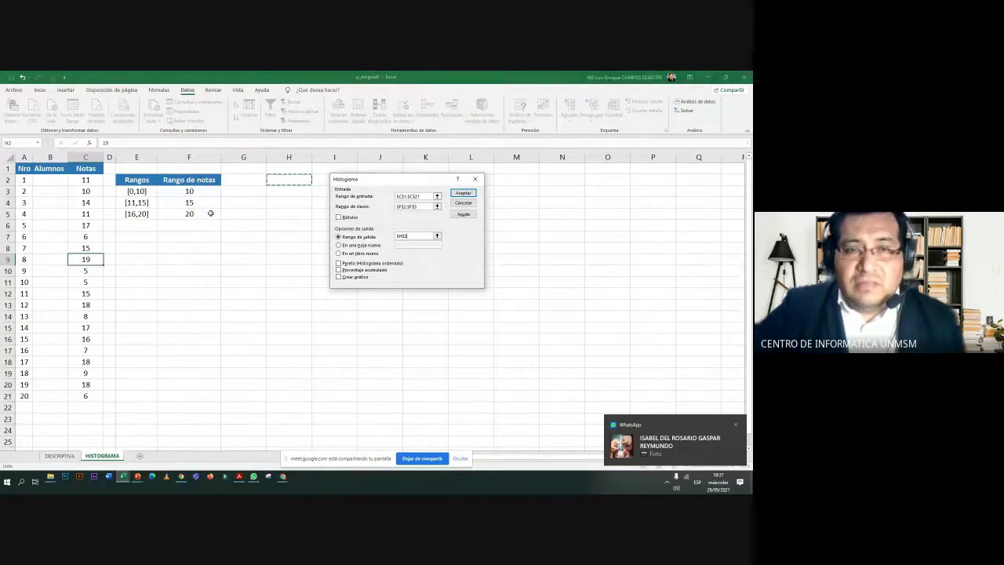
left_click(421, 207)
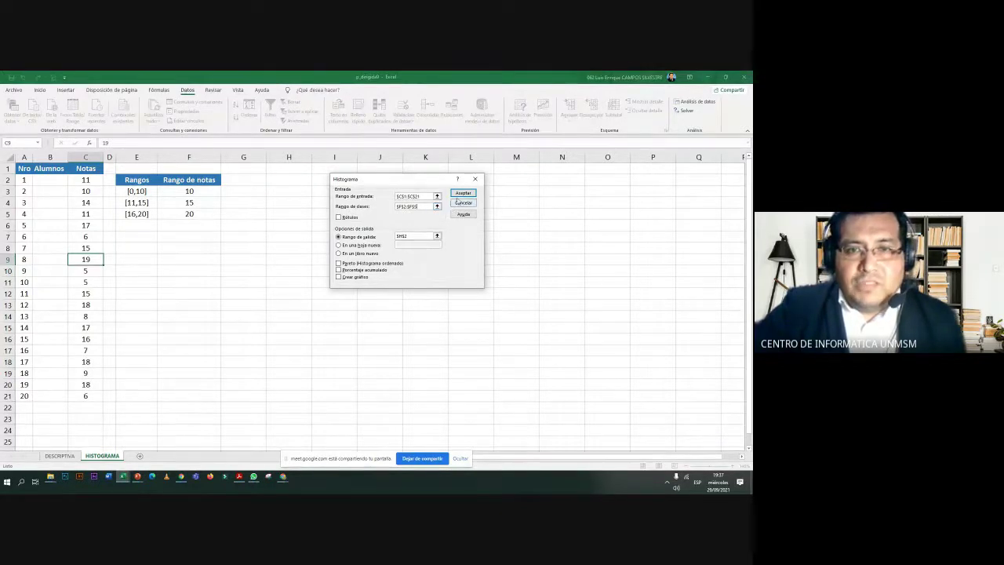
Turn on Pareto sorting and generate the frequency table at H2, dismissing the non-numeric errors.
left_click(463, 194)
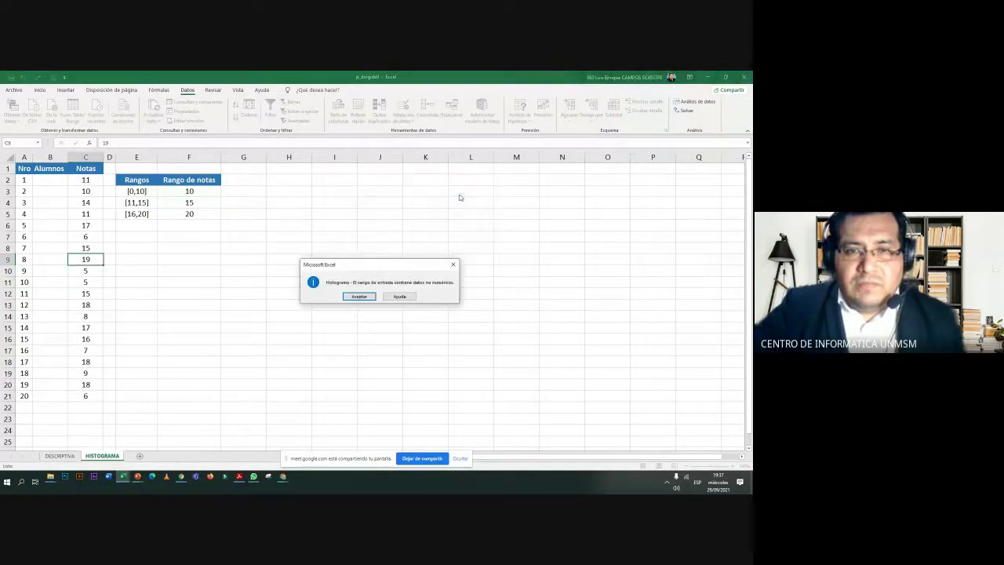
left_click(360, 297)
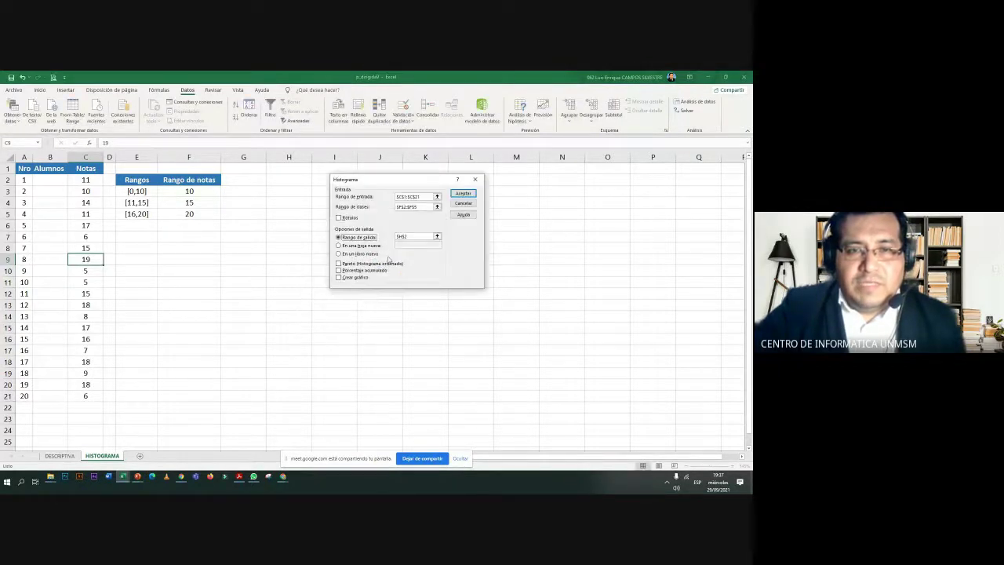
left_click(341, 263)
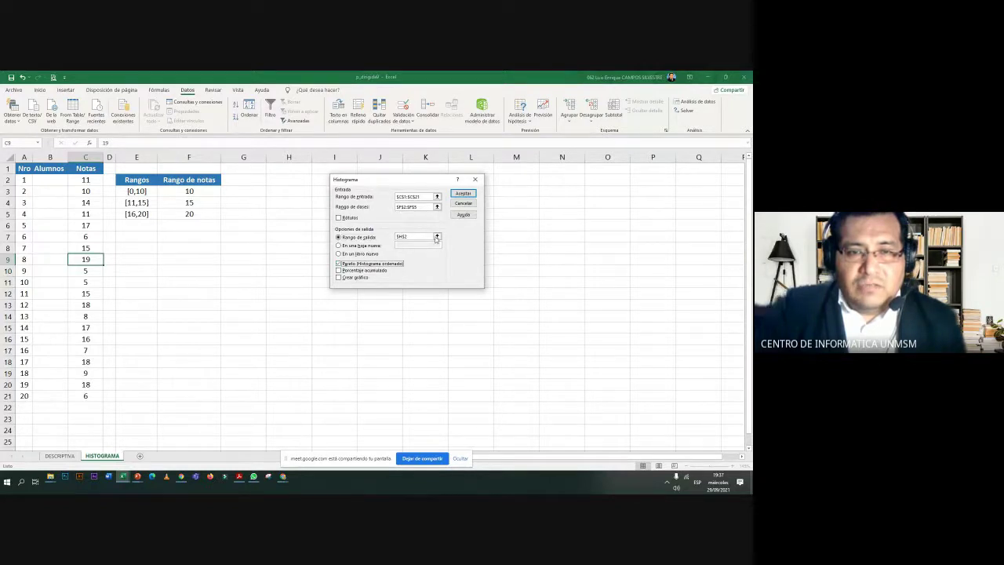
left_click(456, 195)
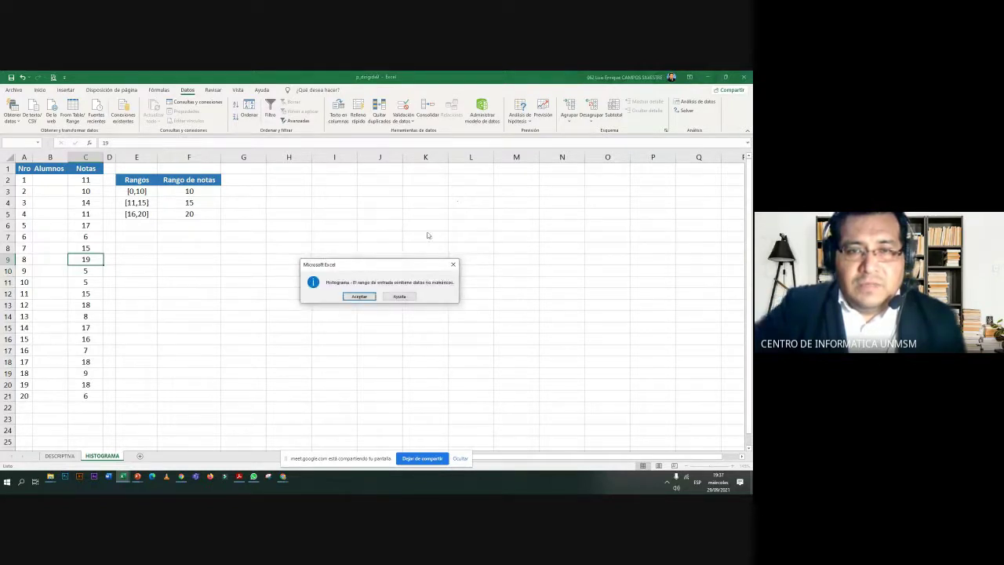
left_click(361, 296)
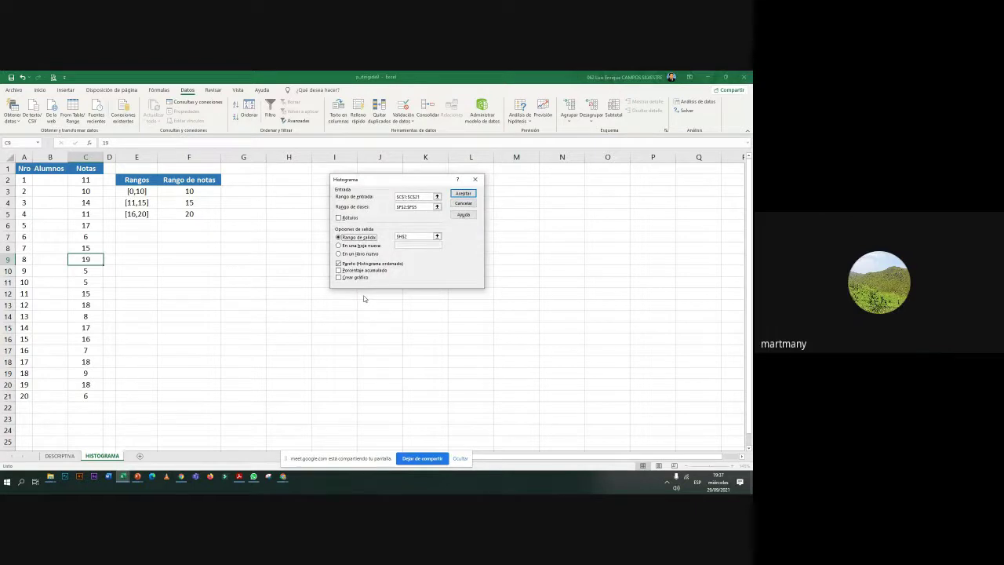
left_click(458, 194)
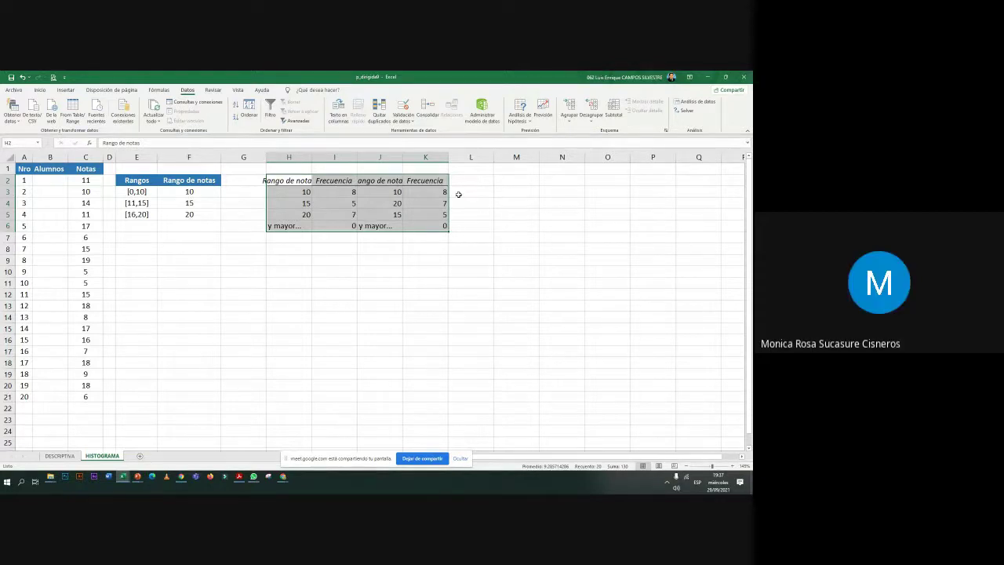
Reopen Histograma from Análisis de datos and enable Crear gráfico along with Pareto and labels.
left_click(694, 101)
left_click(489, 210)
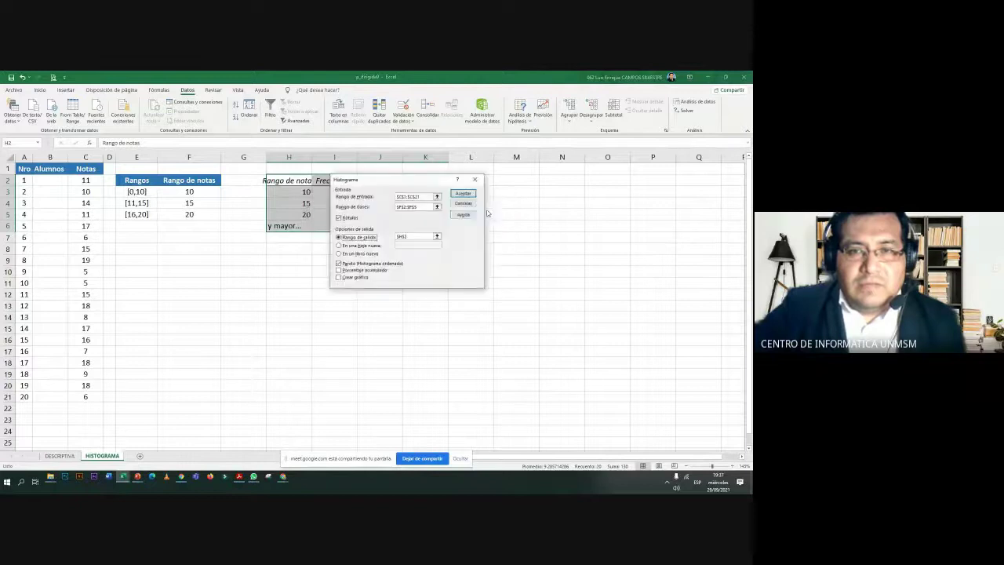
left_click_drag(394, 206, 348, 227)
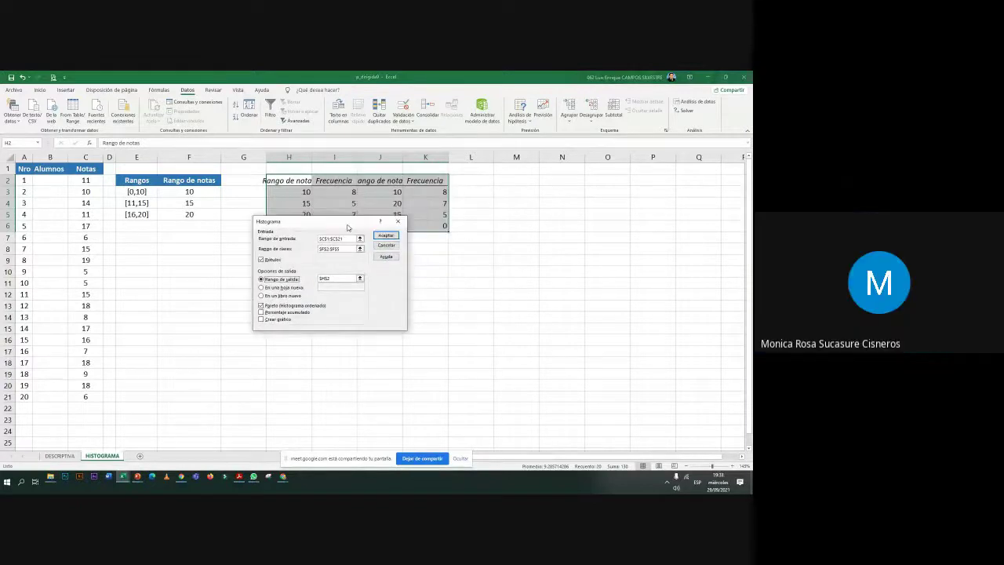
left_click(261, 321)
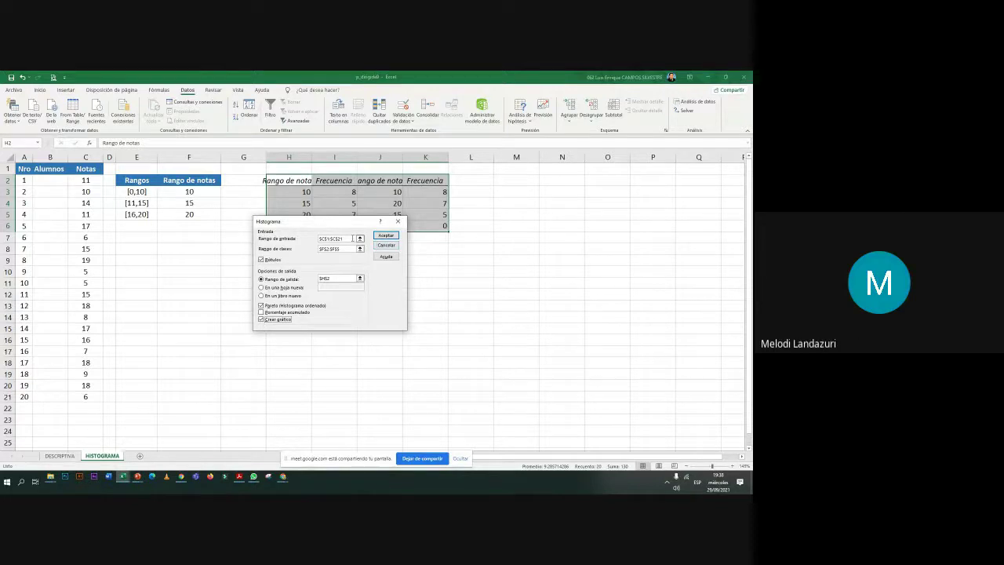
left_click_drag(337, 227, 310, 240)
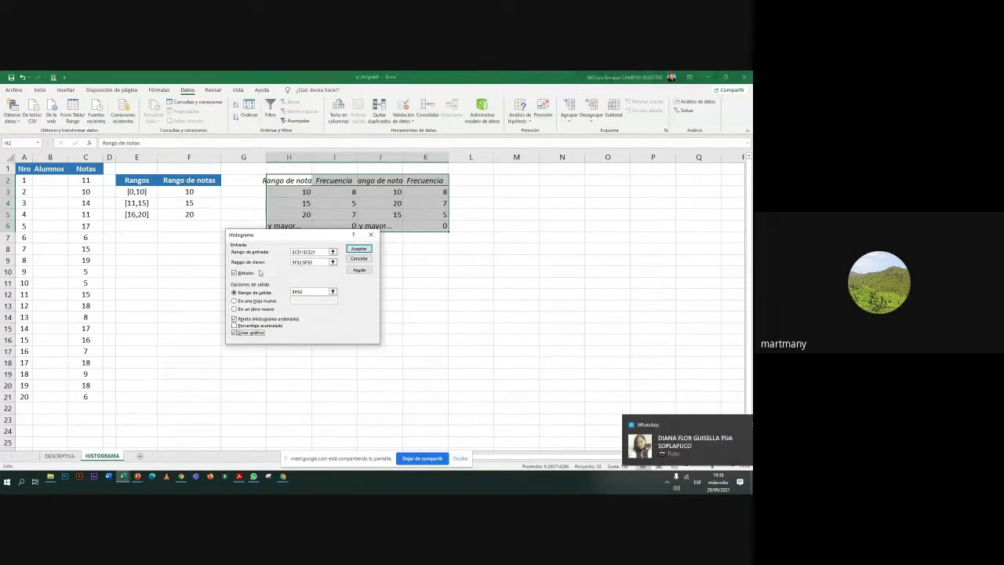
left_click(314, 263)
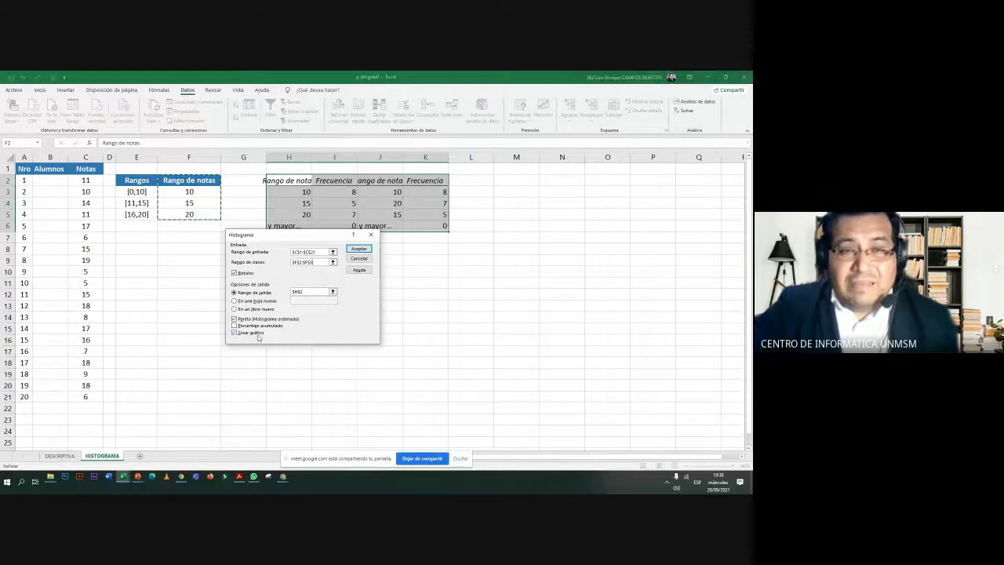
Generate the Histograma chart, replacing the old table, and move and enlarge it below the tables.
left_click(359, 249)
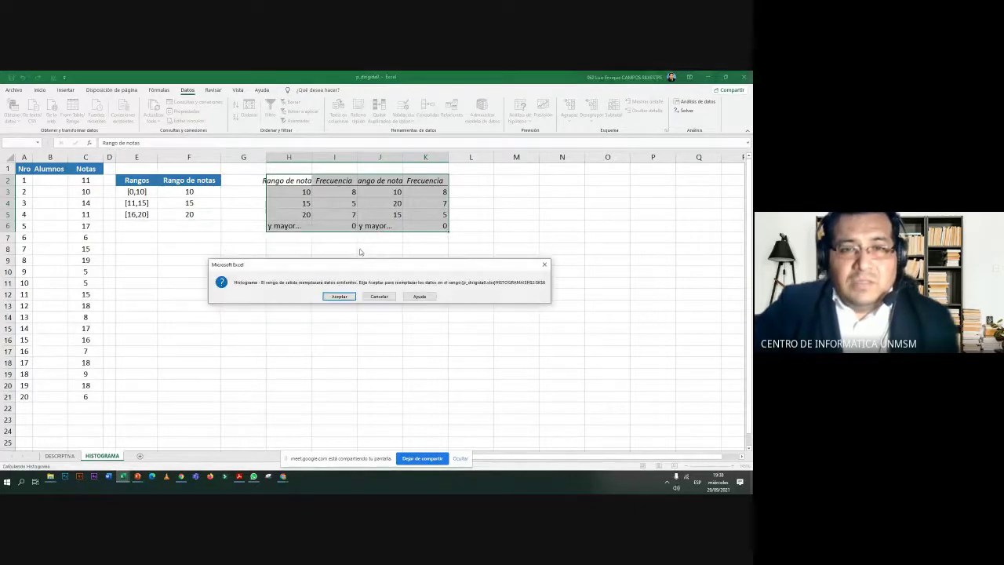
left_click(344, 296)
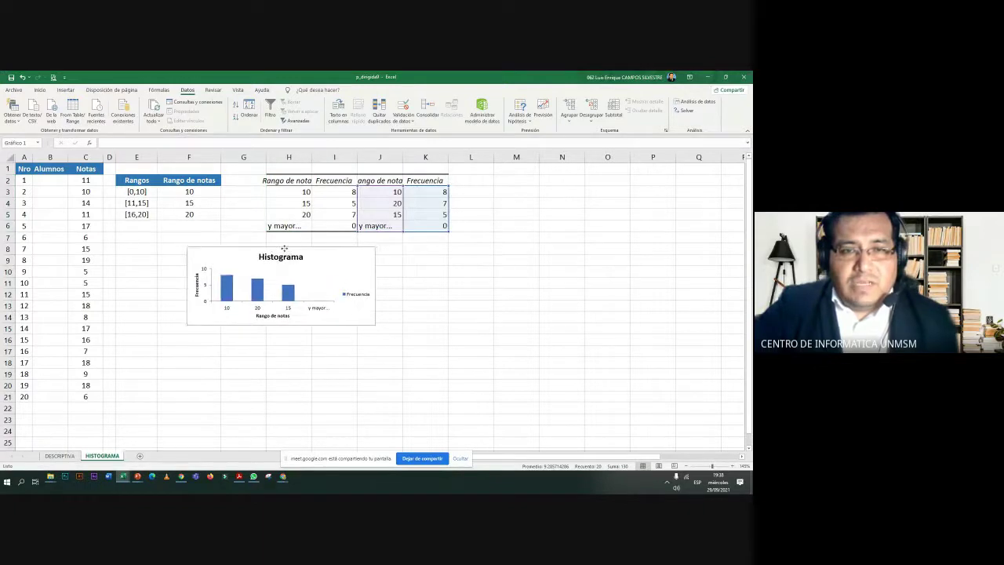
left_click_drag(463, 183, 284, 249)
left_click_drag(368, 328, 595, 435)
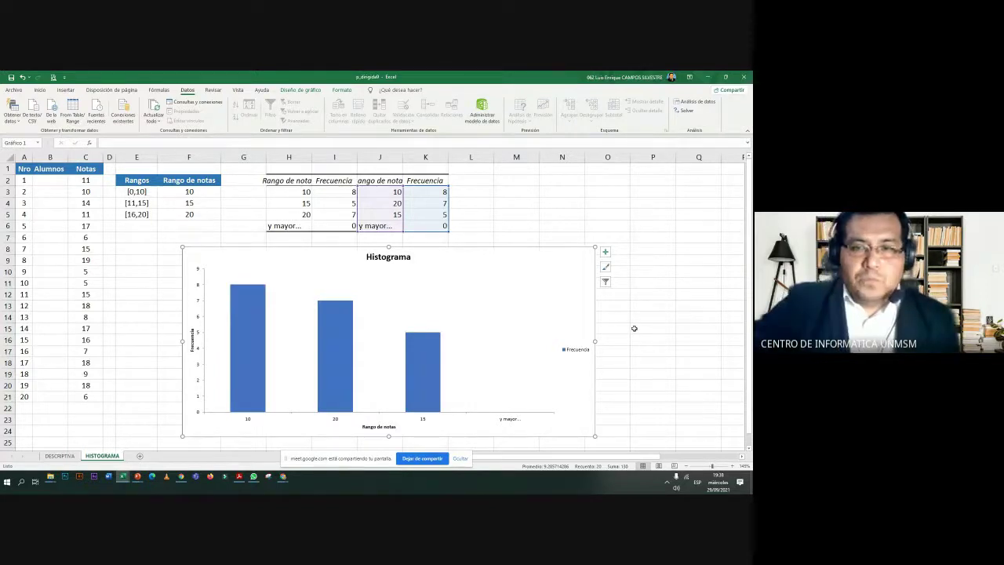
Auto-fit columns H, J and K to their contents.
double_click(312, 157)
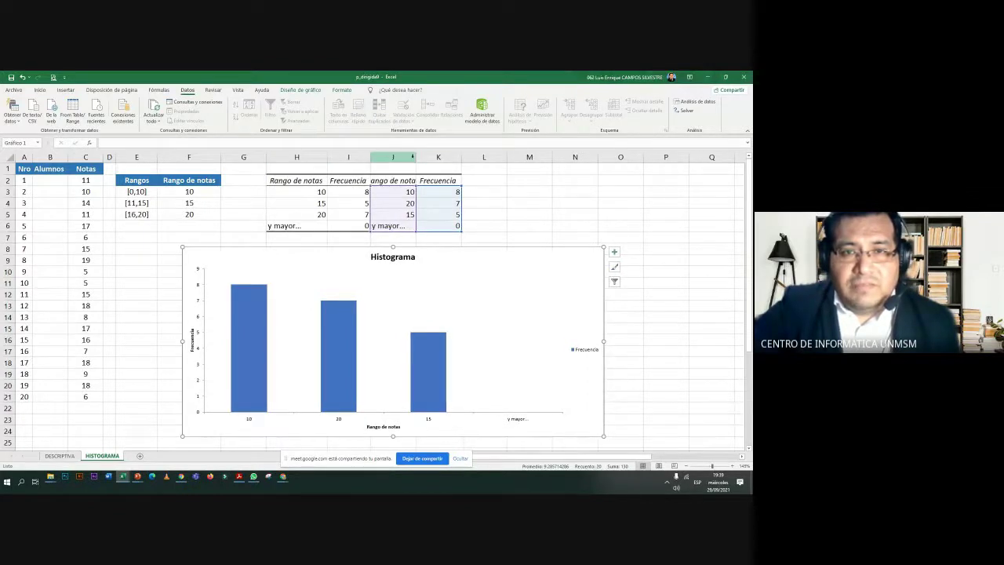
double_click(373, 157)
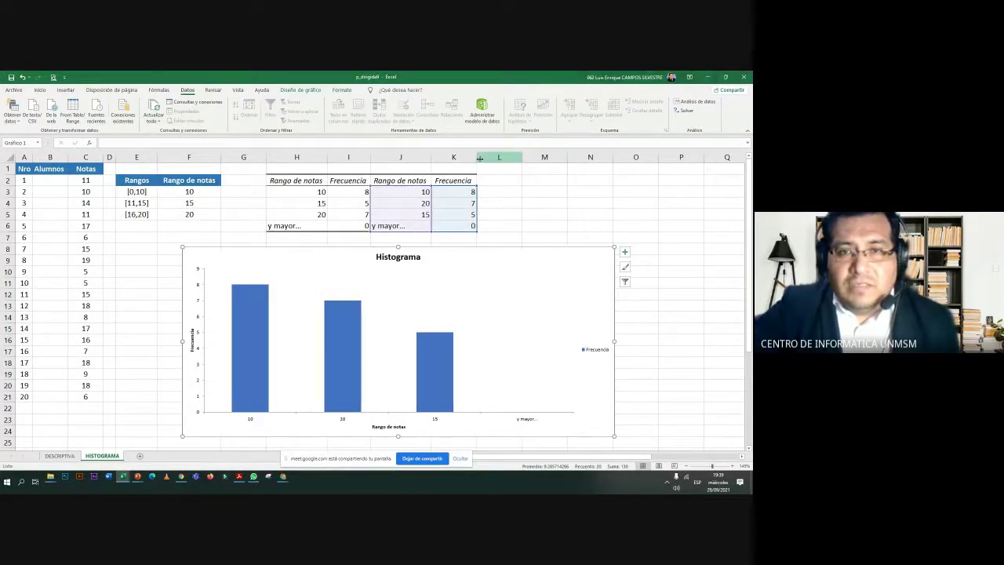
double_click(479, 157)
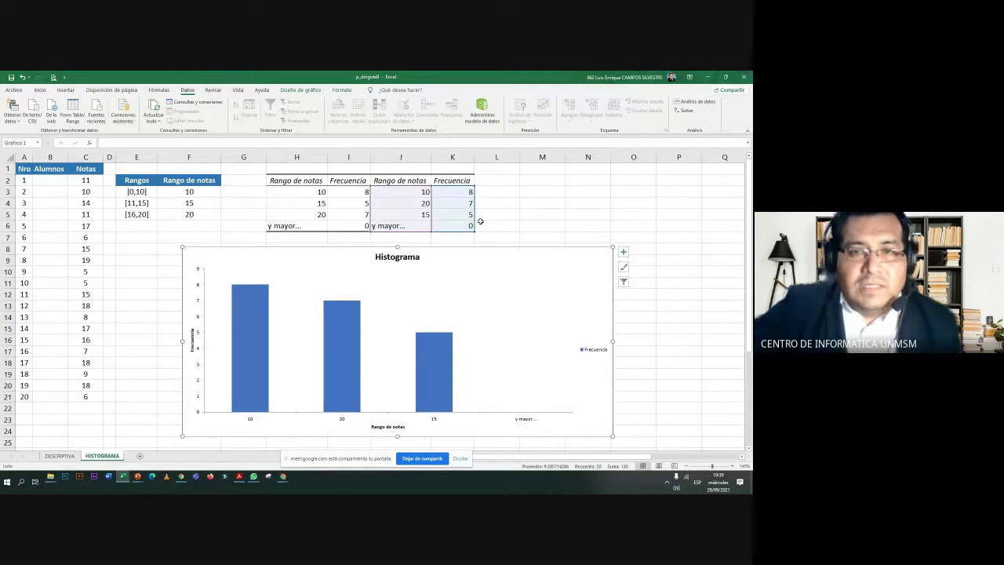
scroll(390, 226, "down", 3)
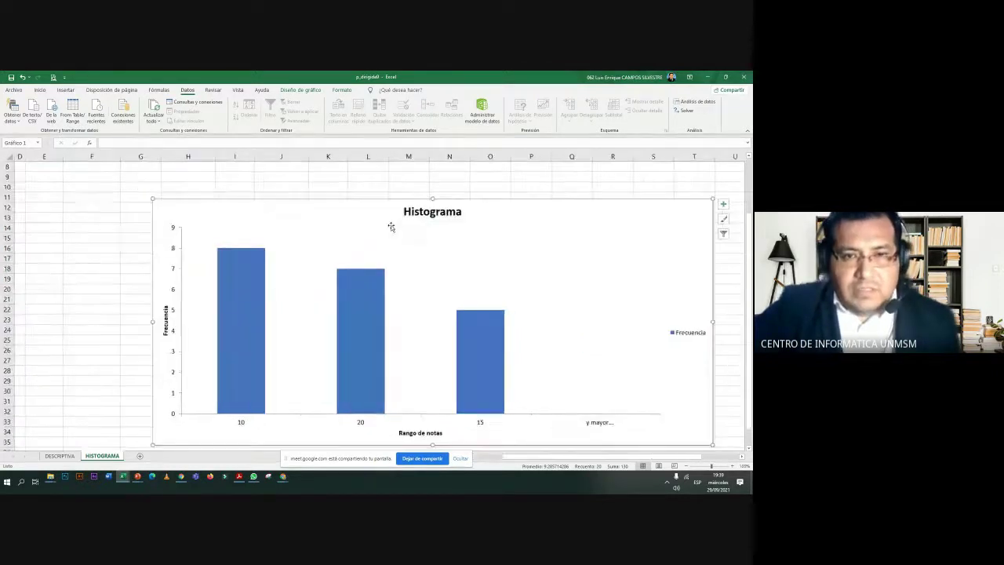
scroll(390, 227, "down", 3)
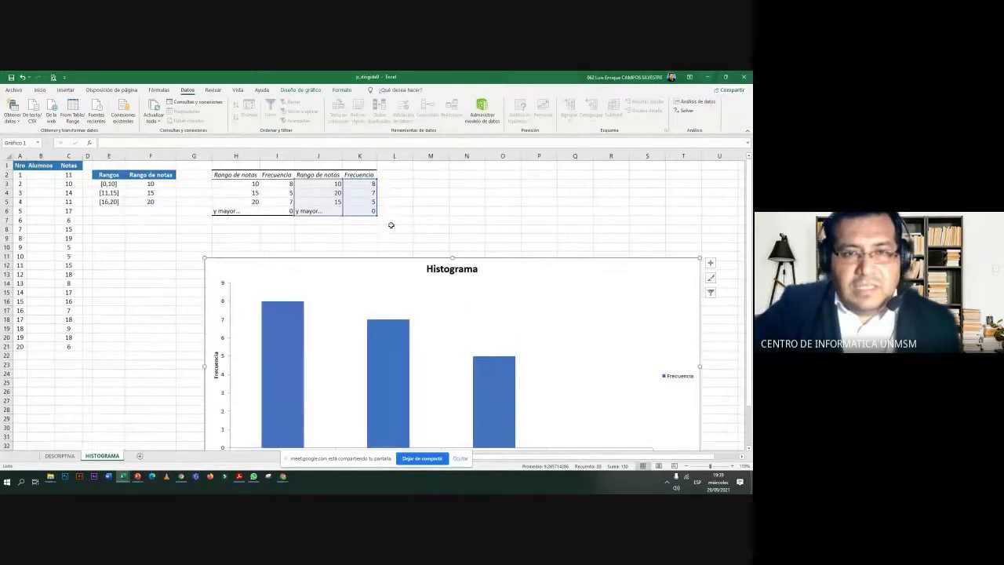
Check the Pareto frequencies 8, 7 and 5 and widen column K to fit its Frecuencia header.
left_click(328, 184)
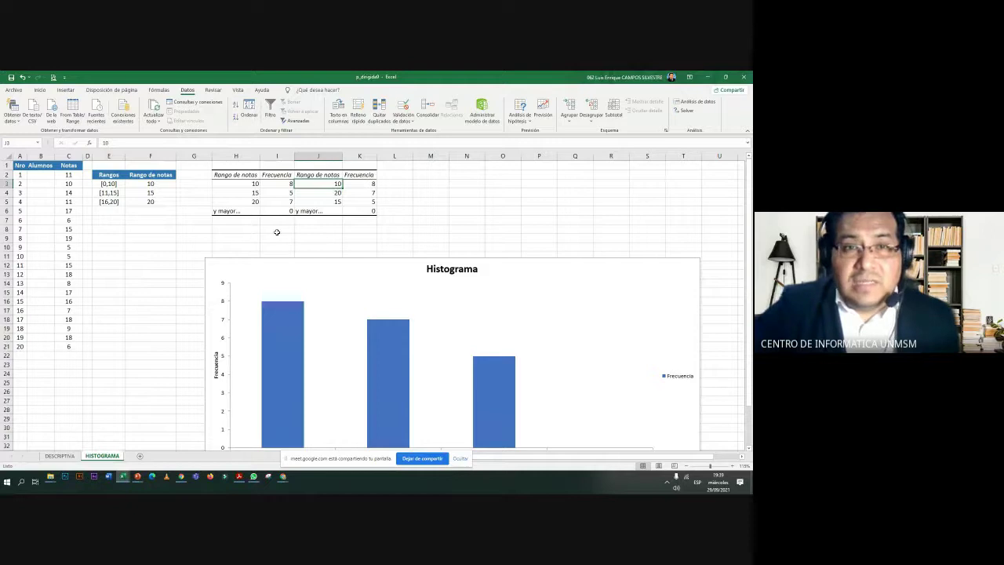
scroll(276, 232, "down", 1)
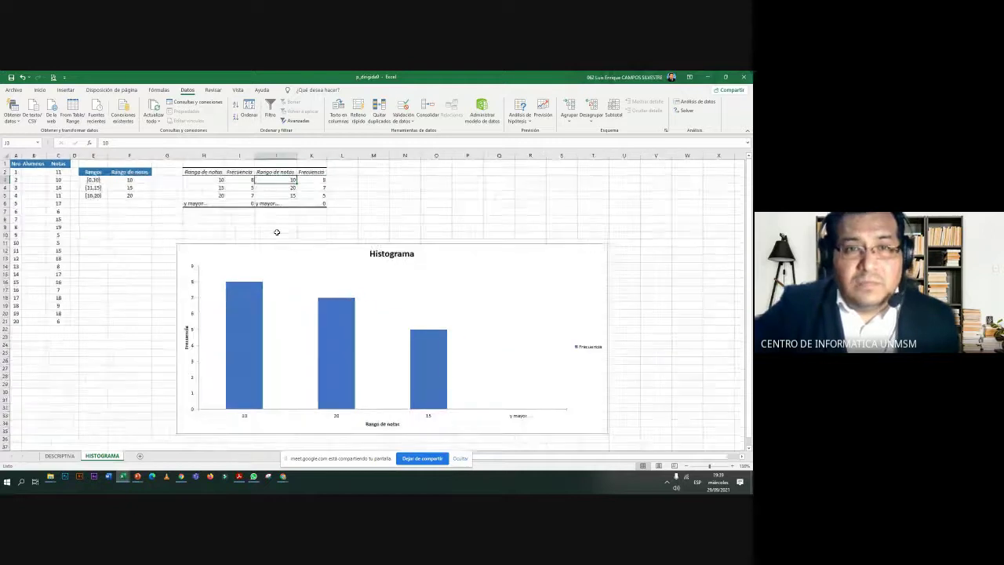
left_click(317, 180)
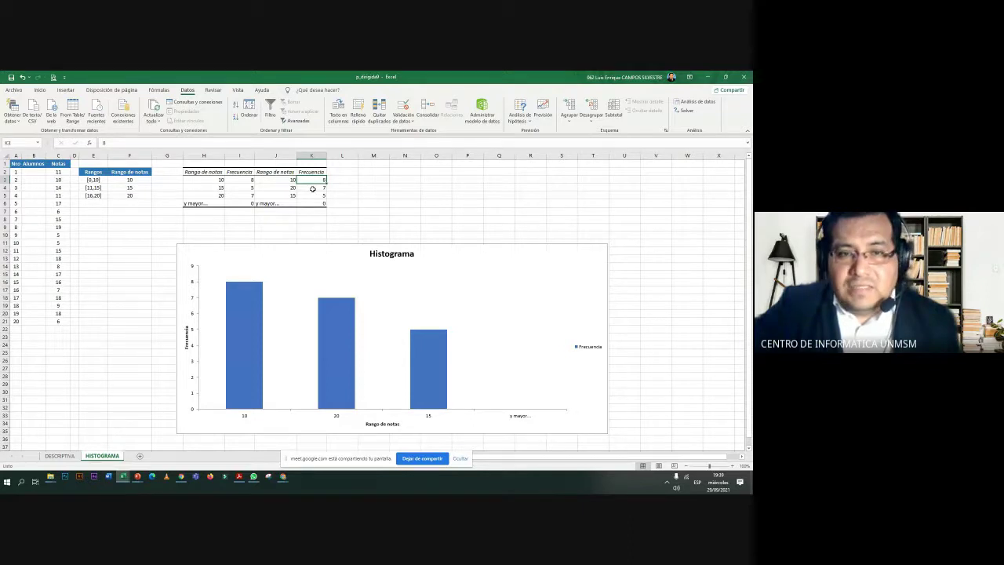
left_click(312, 188)
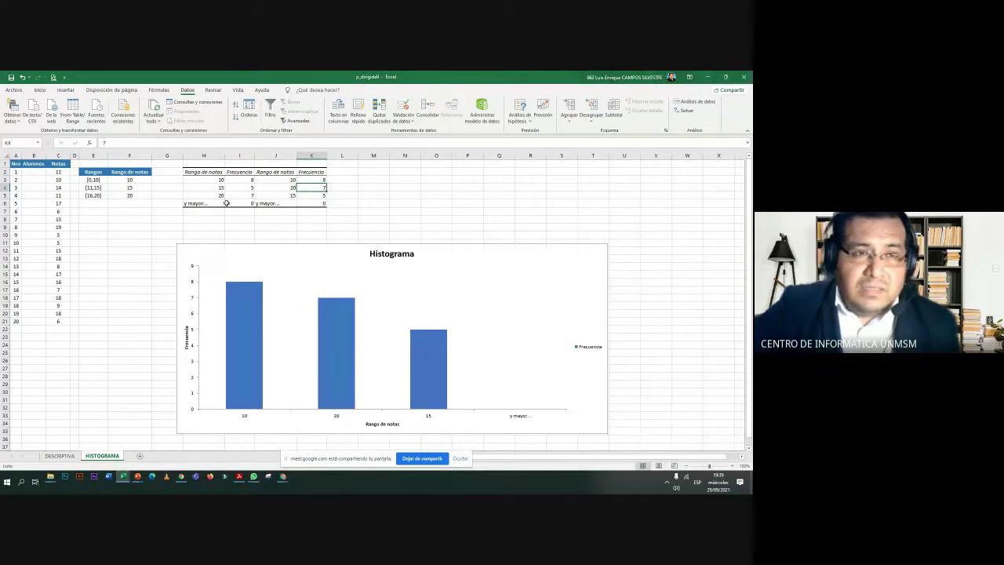
left_click(314, 195)
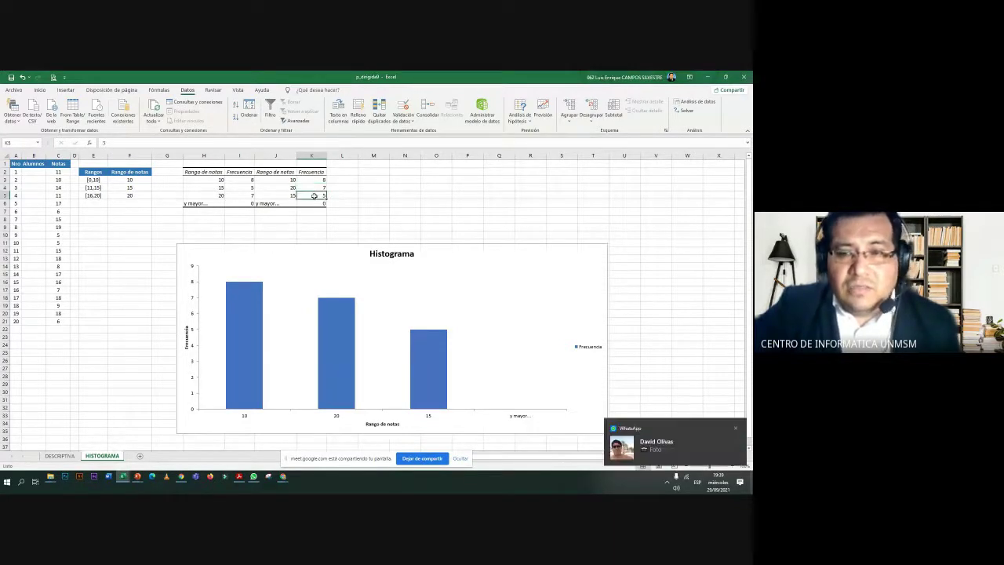
left_click(312, 180)
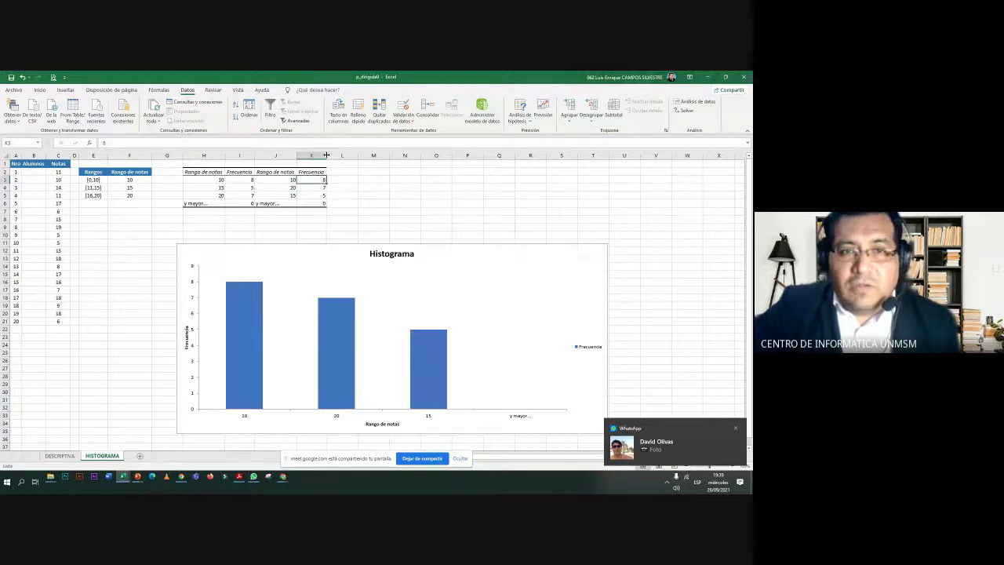
left_click_drag(326, 155, 337, 155)
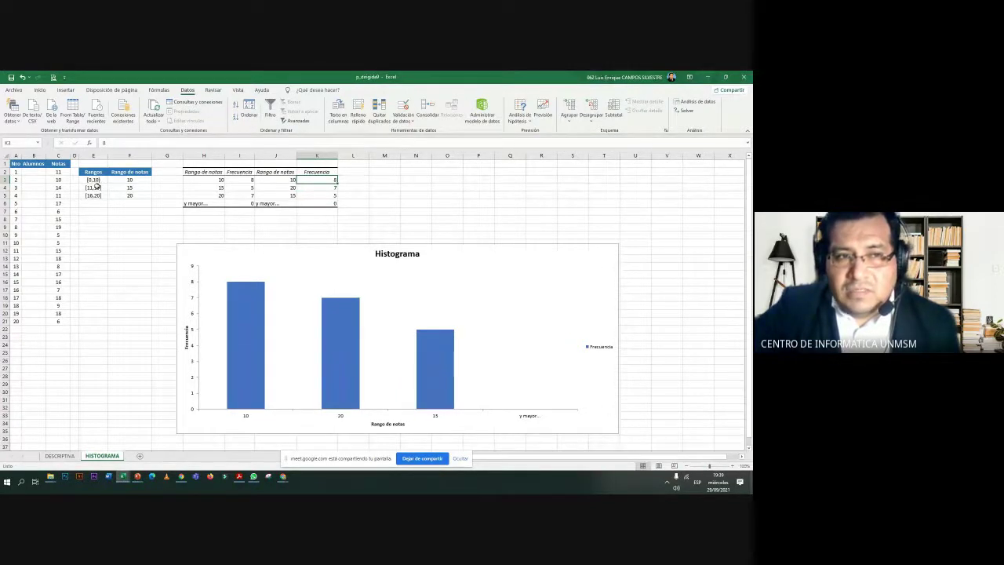
left_click(320, 195)
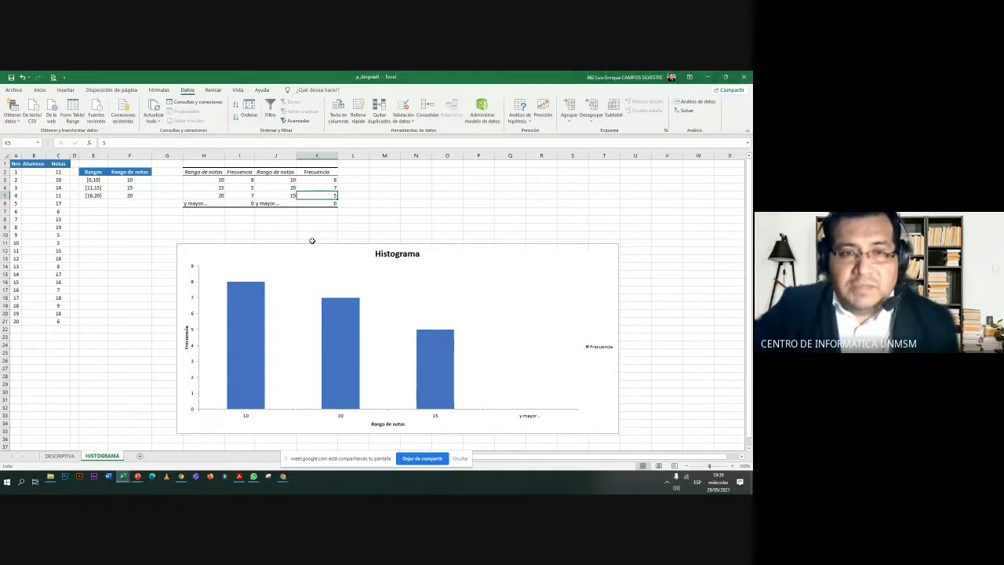
Move the Histograma chart up and left beneath the tables, then select cell K3.
mouse_move(305, 245)
left_mouse_down()
mouse_move(264, 214)
mouse_move(252, 221)
left_mouse_up()
left_click(316, 185)
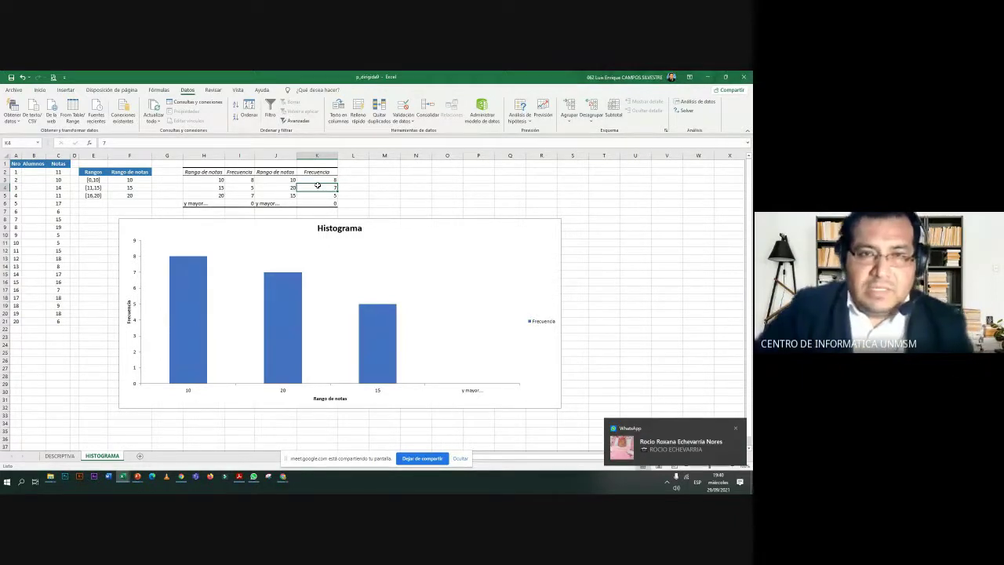
left_click(326, 180)
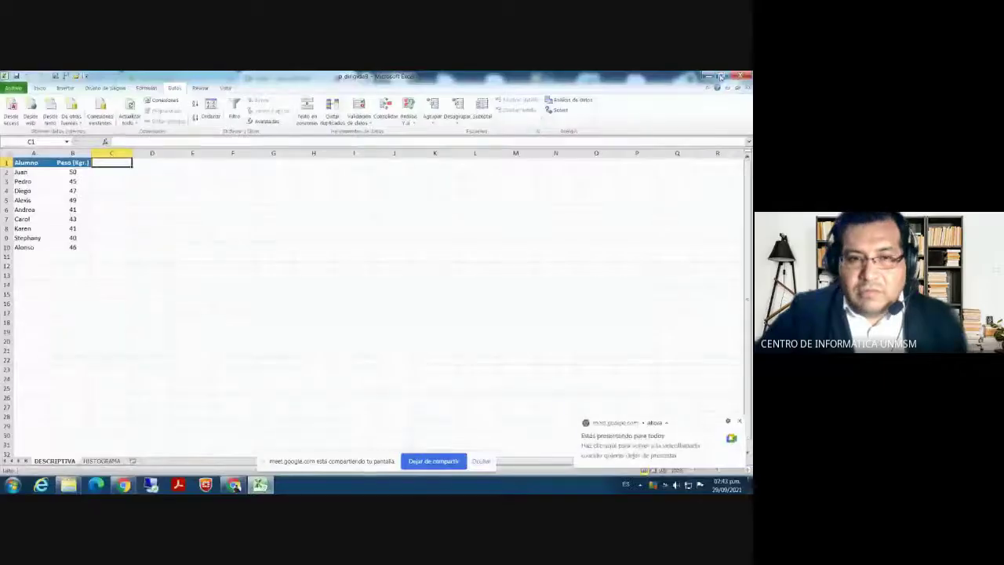
Resize the Excel window, open and close the Análisis Y si menu, then select weights B3:B8.
left_click(719, 76)
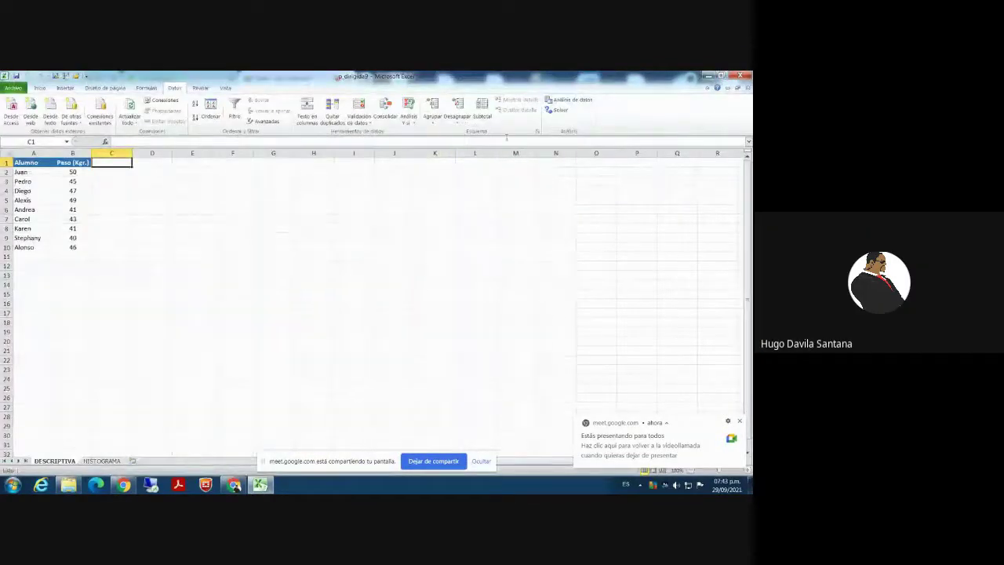
left_click(564, 103)
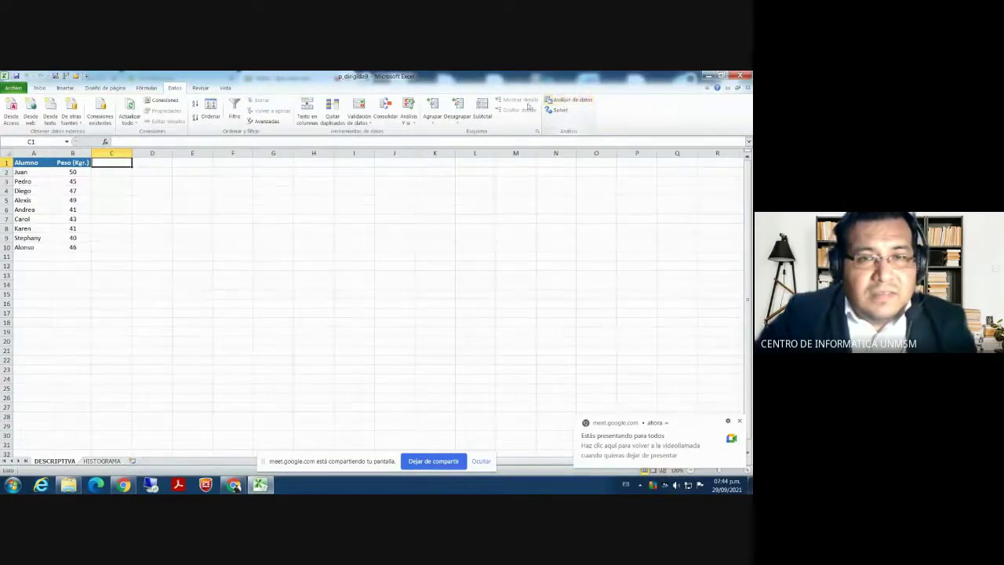
left_click(415, 123)
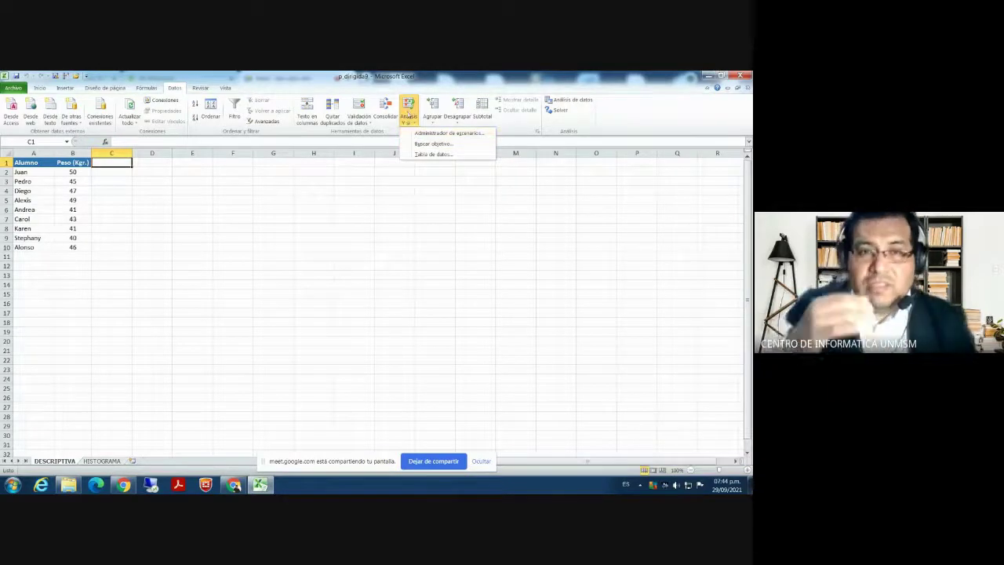
left_click(376, 213)
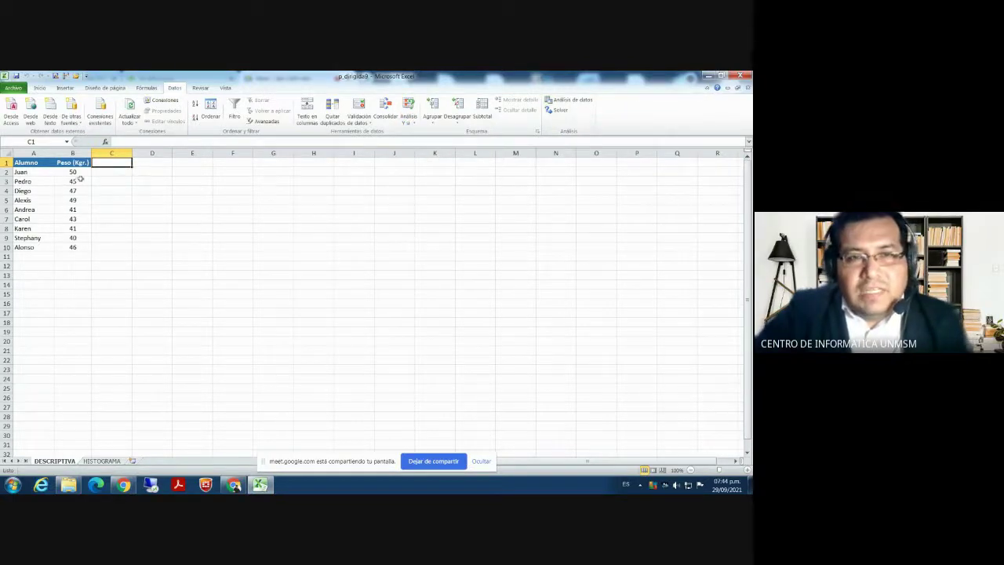
left_click_drag(72, 181, 75, 228)
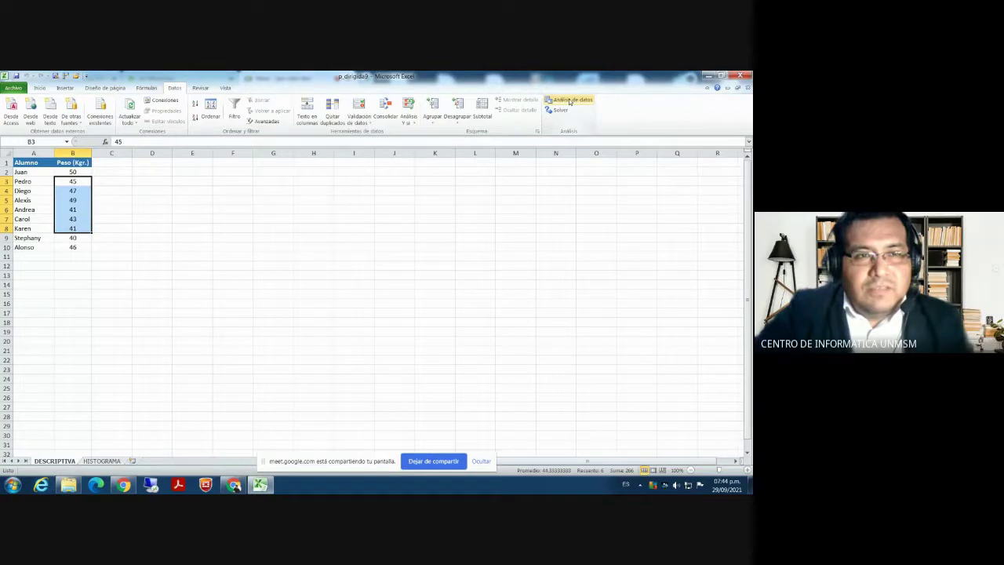
Turn on the Herramientas para análisis and Solver add-ins from Excel Options > Complementos.
left_click(13, 88)
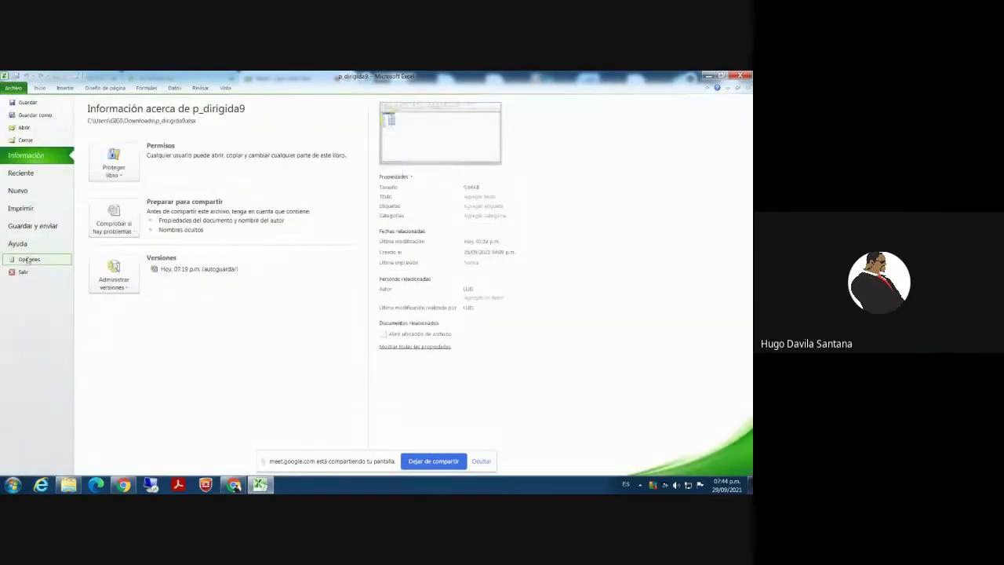
left_click(28, 259)
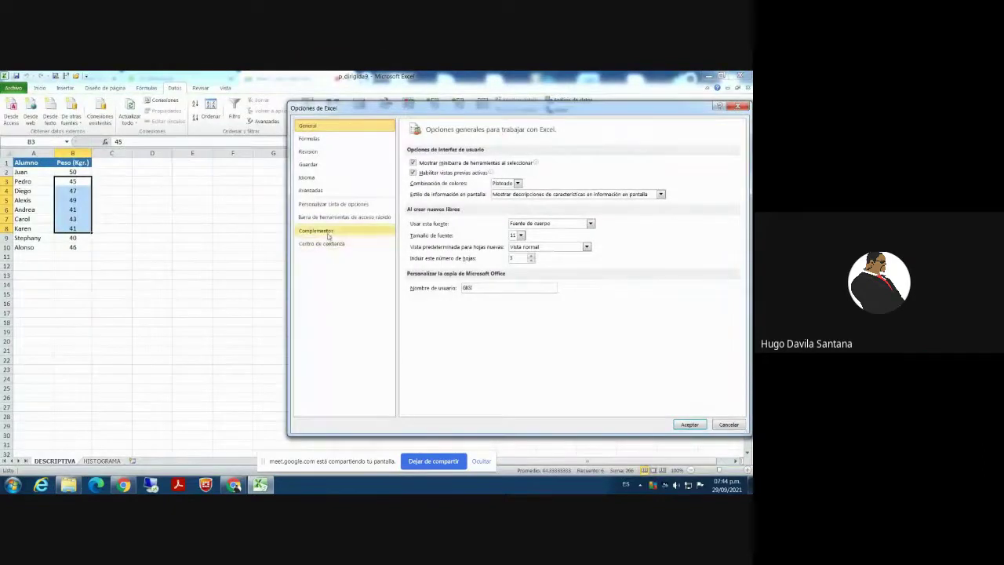
left_click(316, 230)
left_click(539, 404)
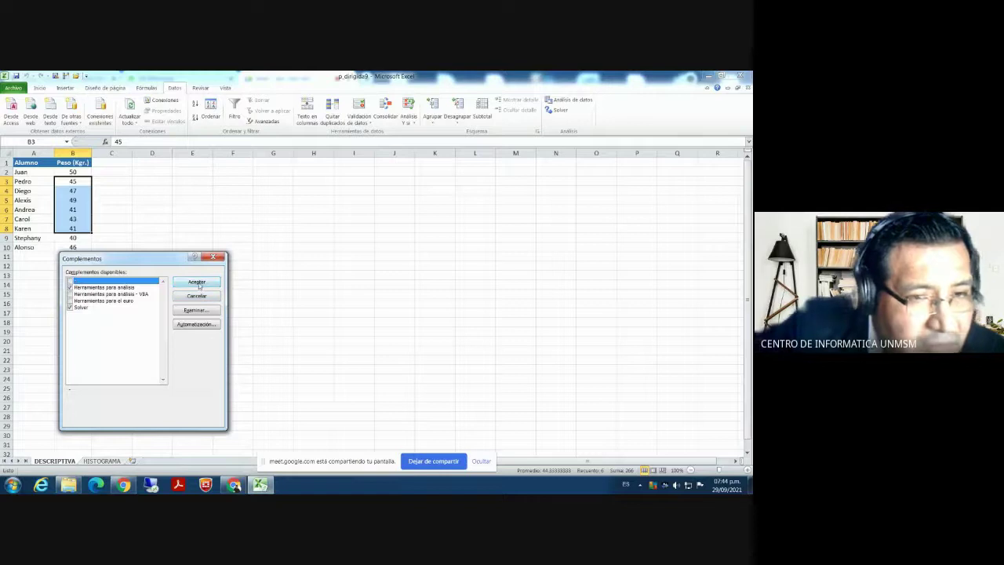
left_click(199, 282)
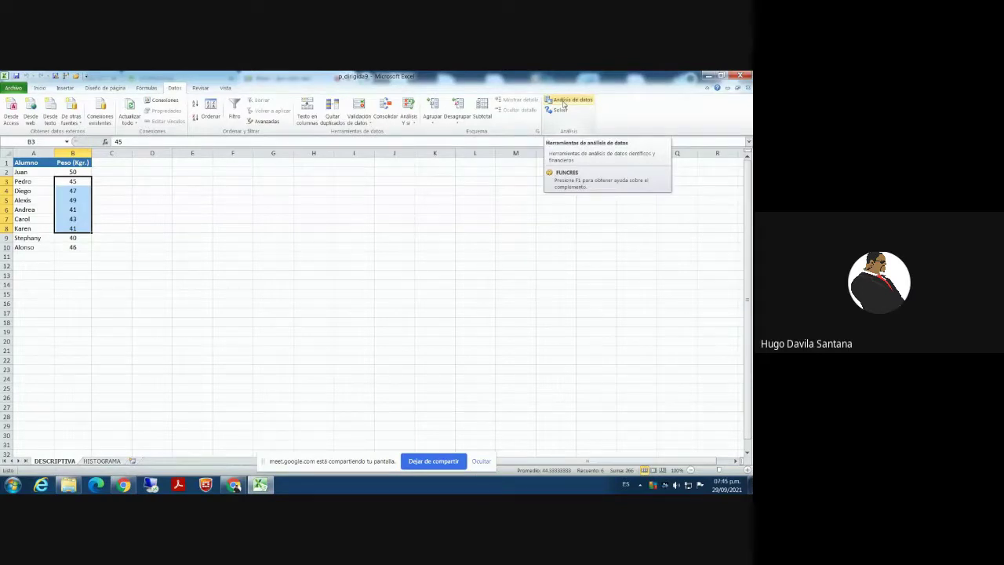
Read the Excel Help on the data analysis tools in a widened window, then close it.
key("F1")
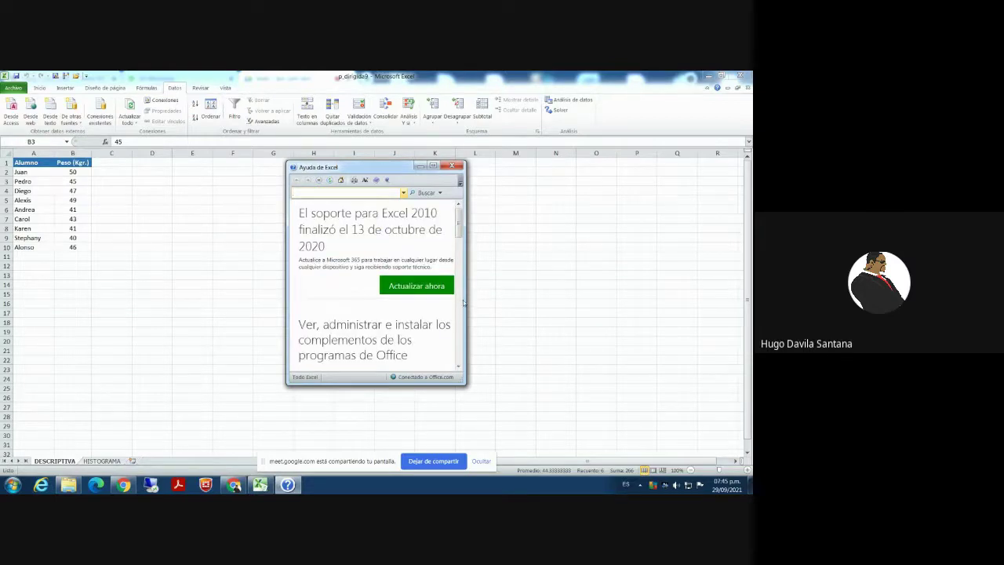
left_click_drag(461, 299, 611, 299)
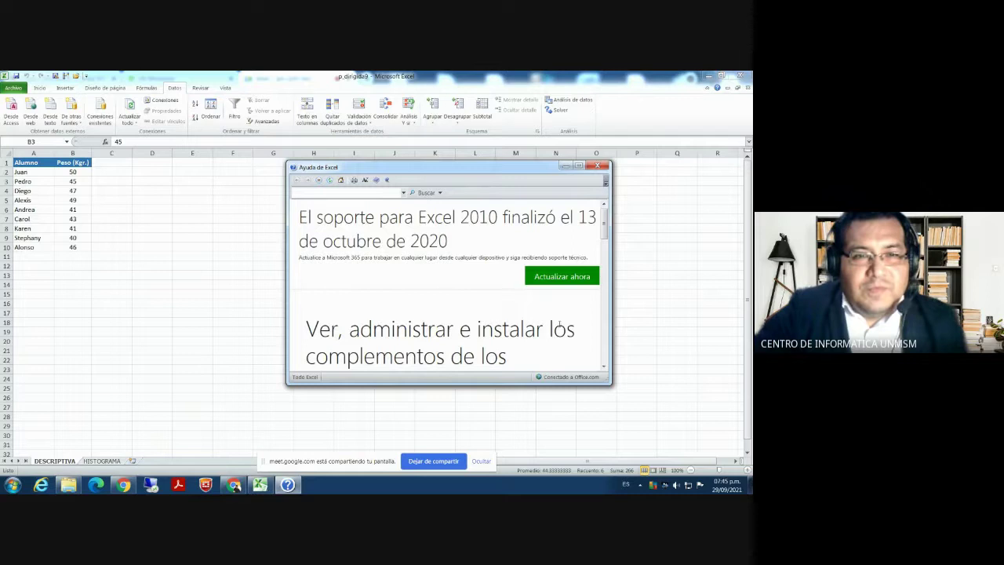
left_click_drag(605, 227, 604, 227)
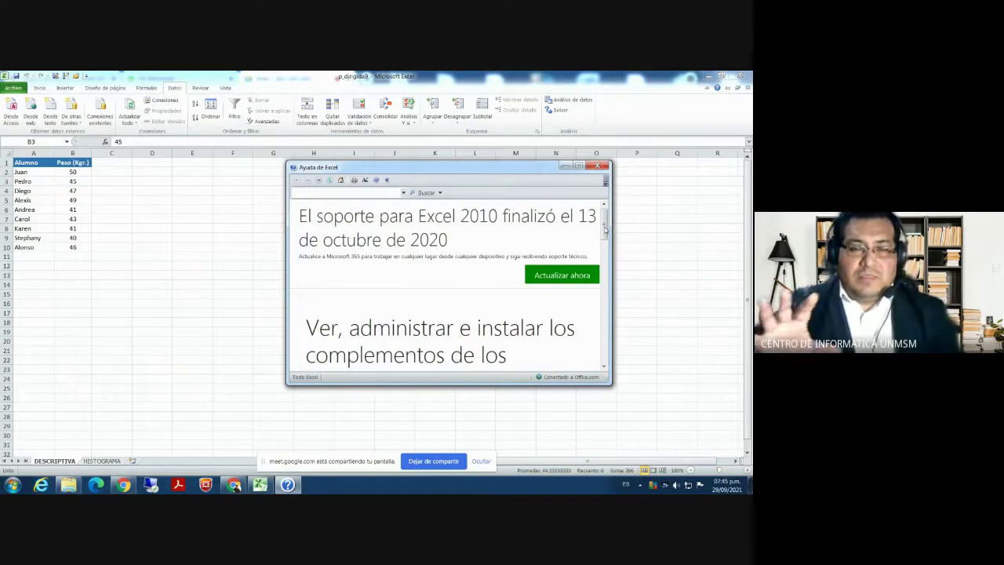
left_click(604, 167)
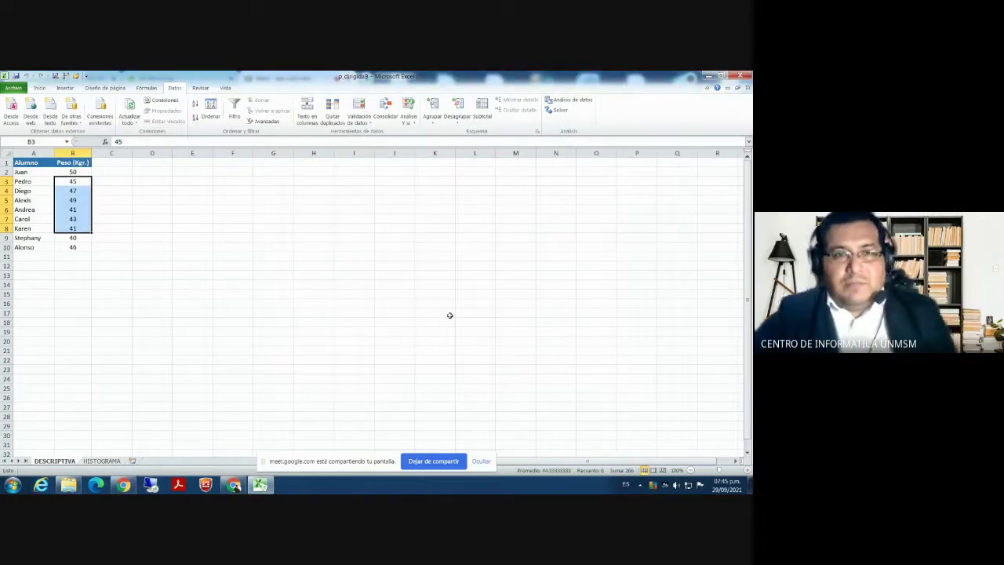
Stop presenting the Excel spreadsheet in Google Meet.
left_click(434, 461)
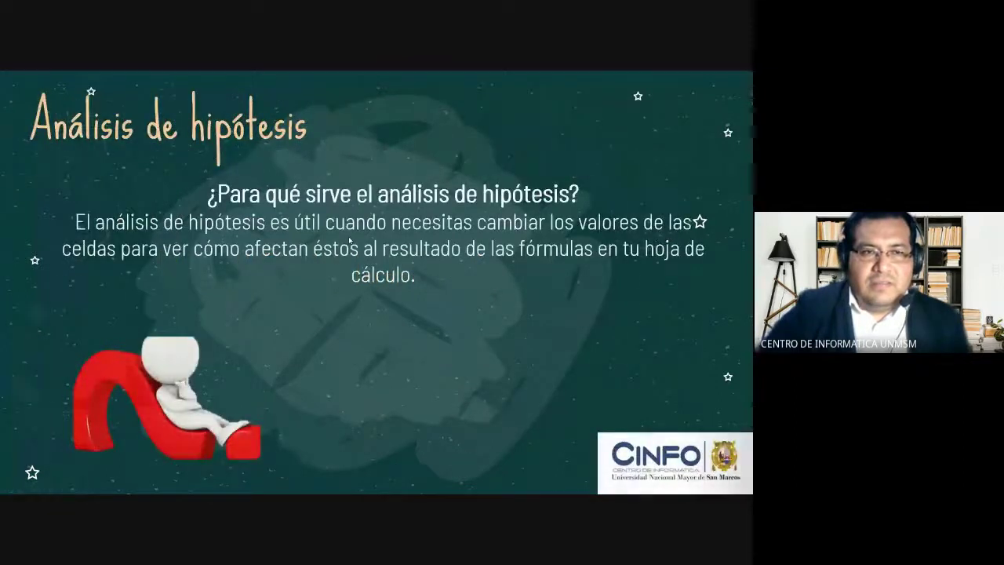
Go back to the course title slide in the slideshow.
key("Left")
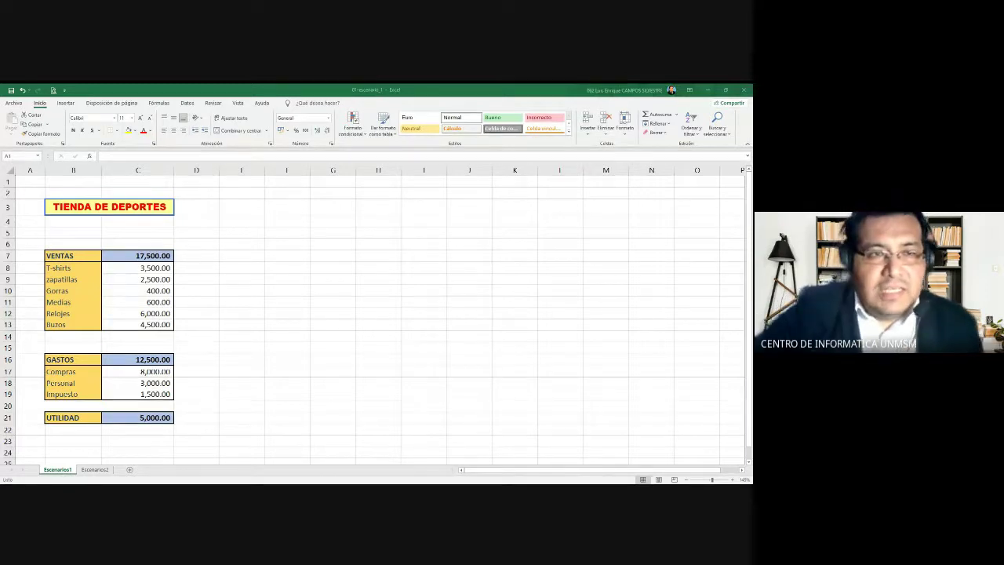
Return to the Escenarios1 sheet and inspect the T-shirts row in B8:C8.
key("alt")
left_click(235, 302)
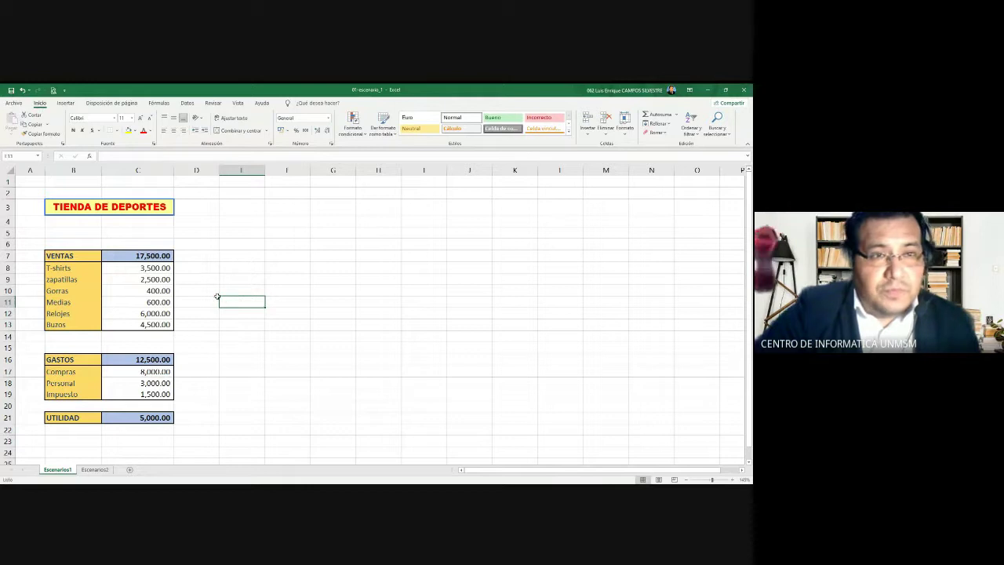
scroll(217, 296, "up", 1, "ctrl")
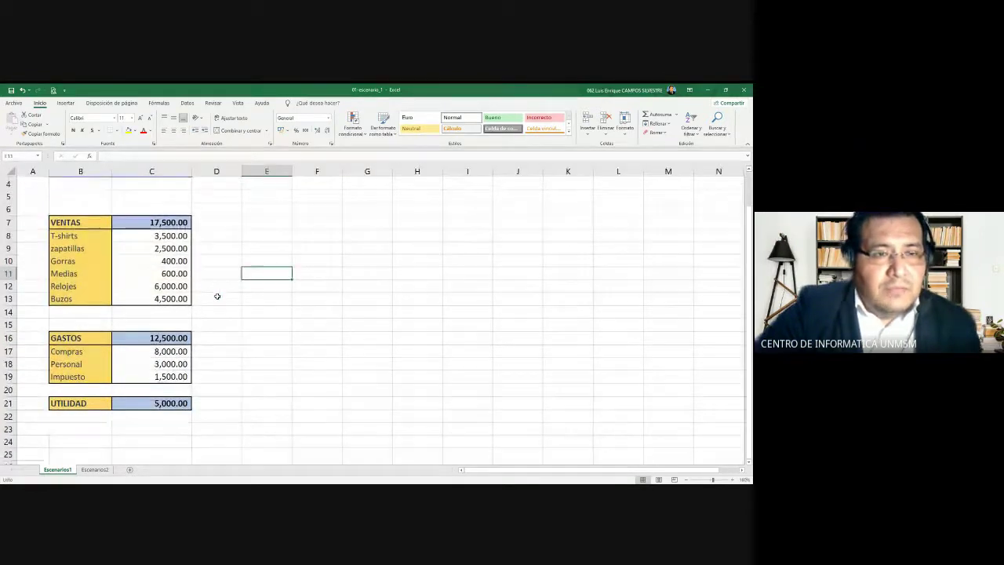
scroll(217, 295, "up", 1)
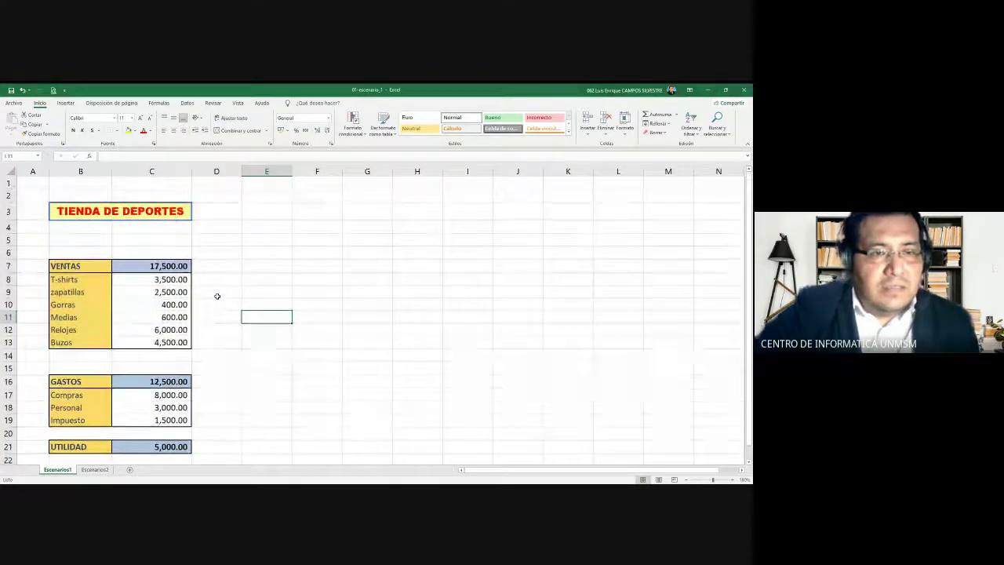
left_click(220, 214)
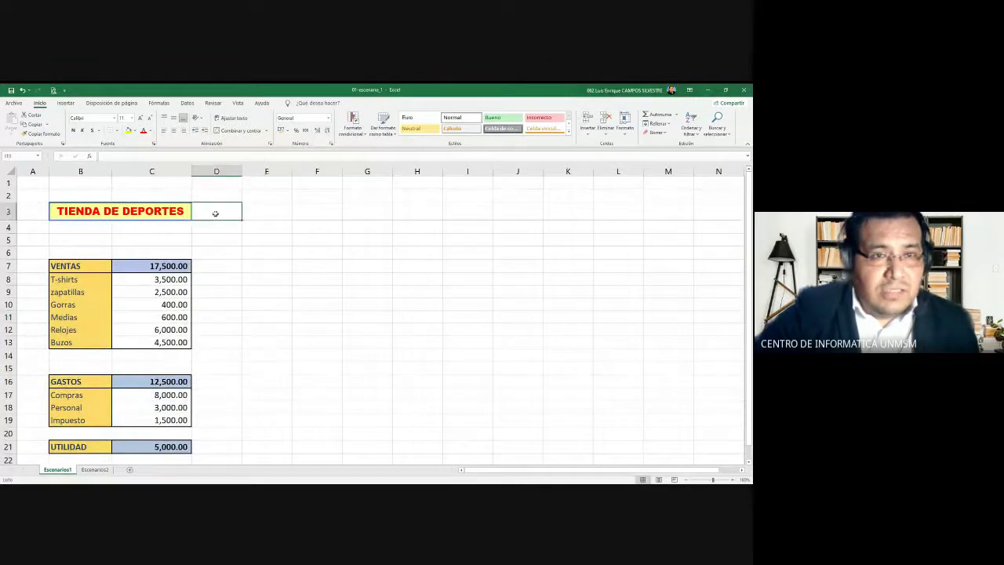
scroll(221, 227, "down", 1)
left_click(91, 239)
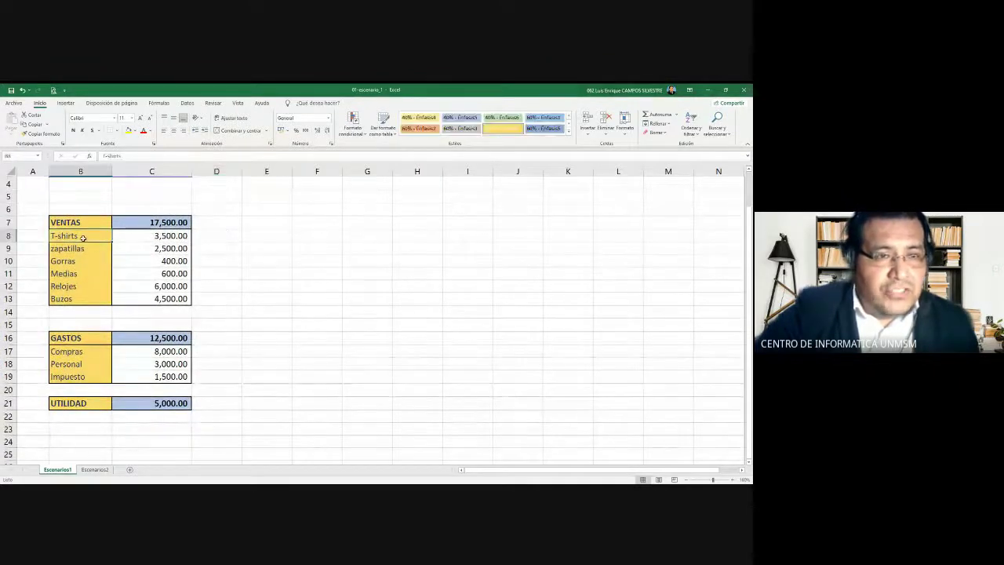
scroll(518, 274, "down", 1)
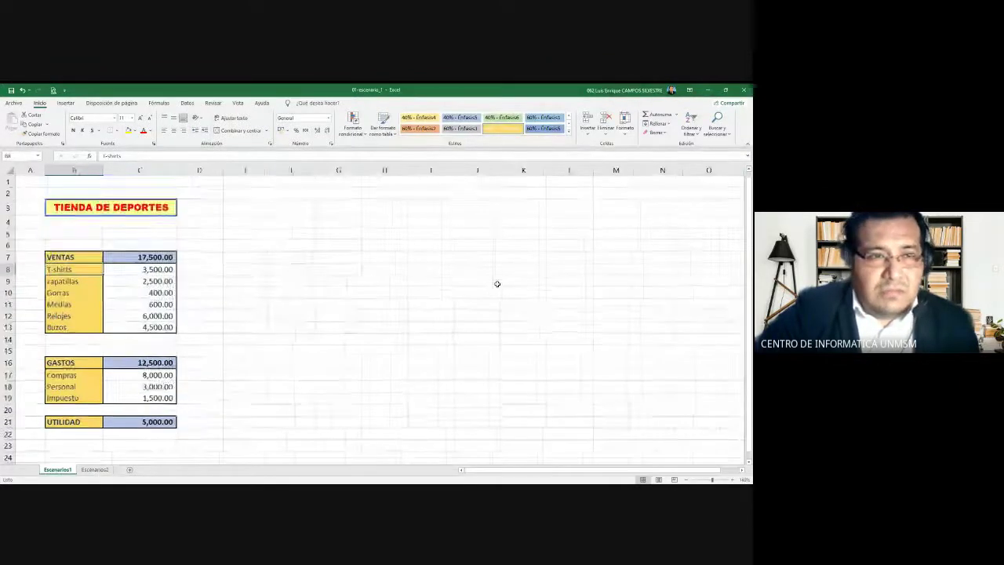
left_click(140, 269)
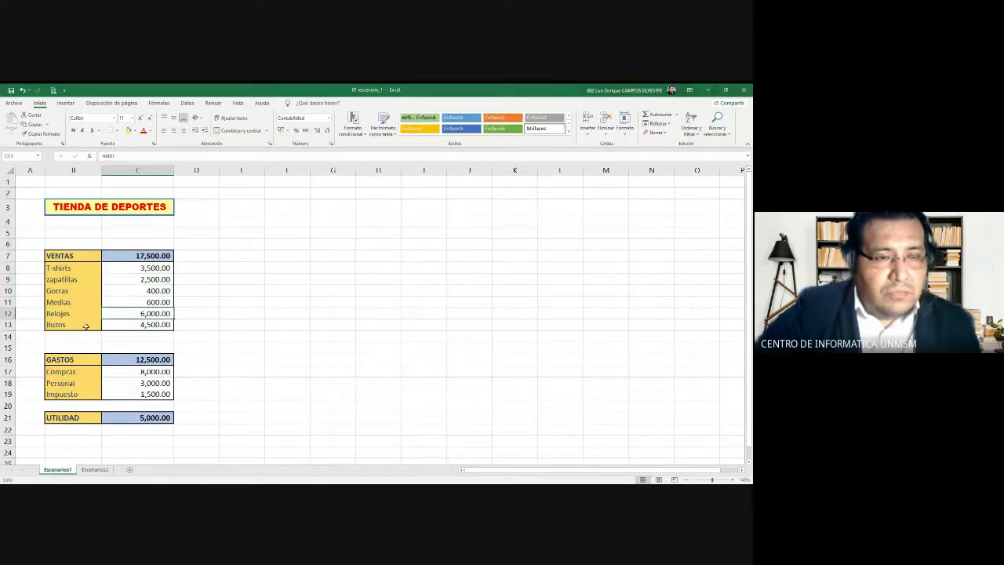
Review the VENTAS total formula in C7 and the product sales C8:C13 it sums.
left_click(145, 255)
key("F2")
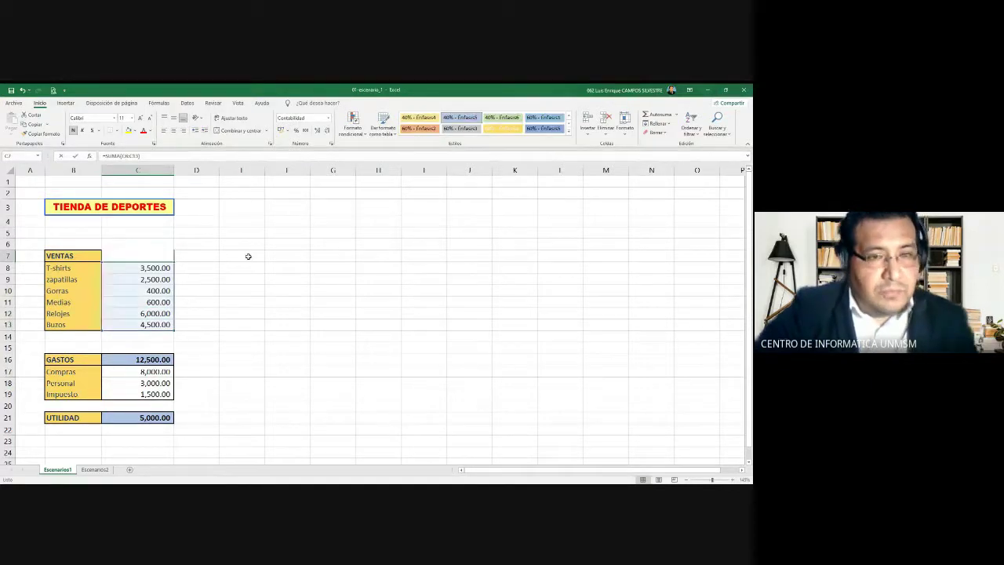
left_click(248, 279)
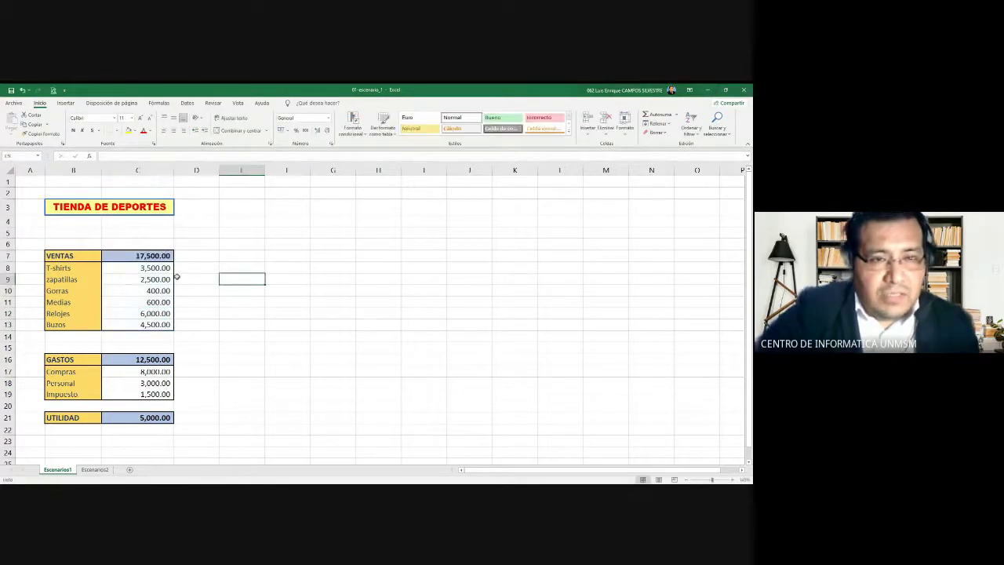
left_click_drag(149, 267, 151, 323)
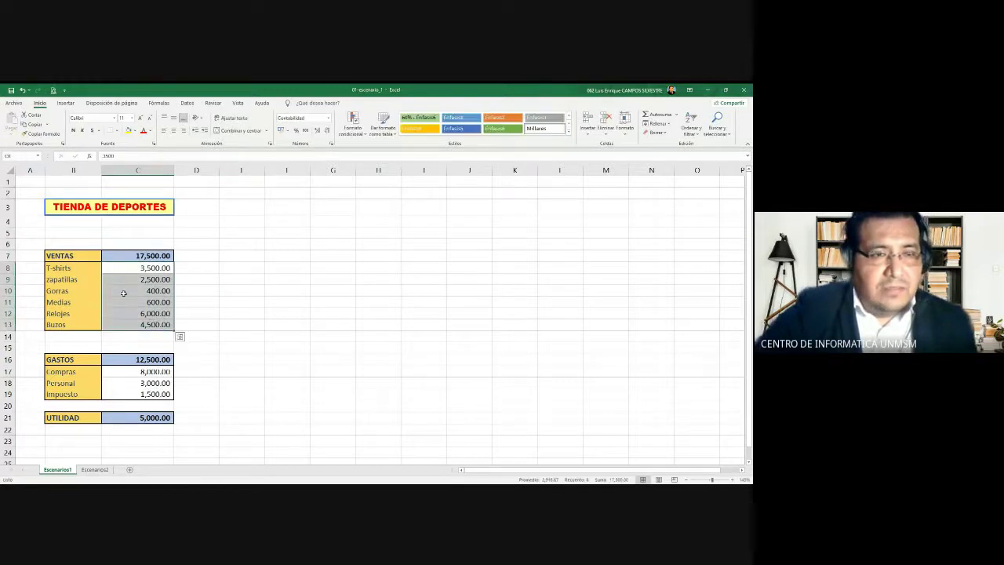
left_click_drag(95, 273, 139, 321)
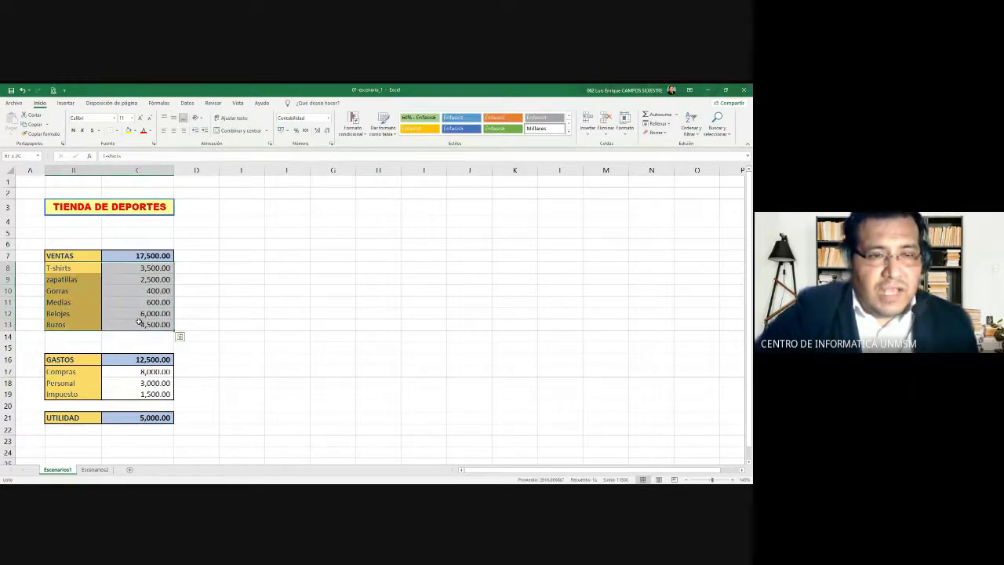
left_click(226, 276)
left_click(154, 256)
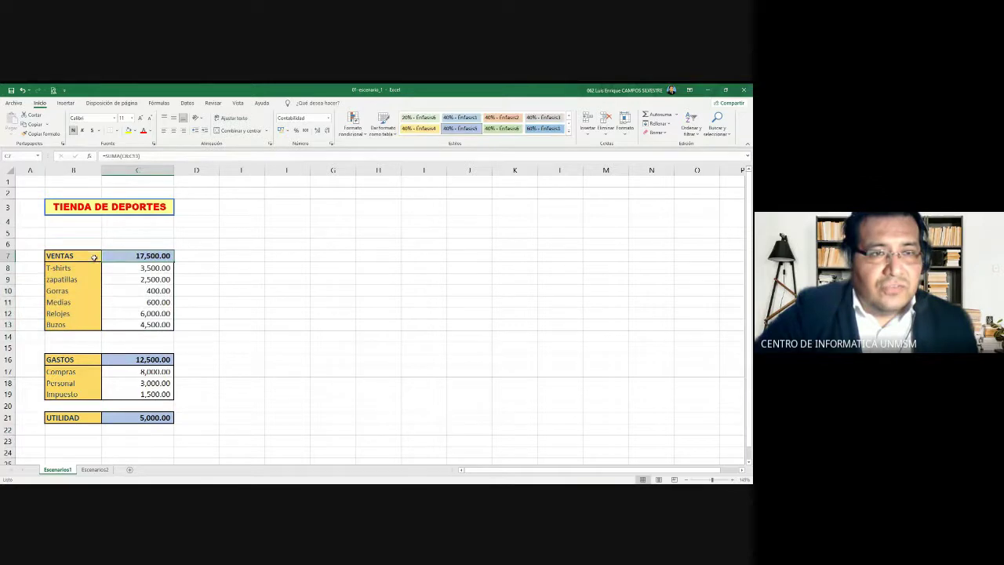
left_click_drag(87, 256, 146, 321)
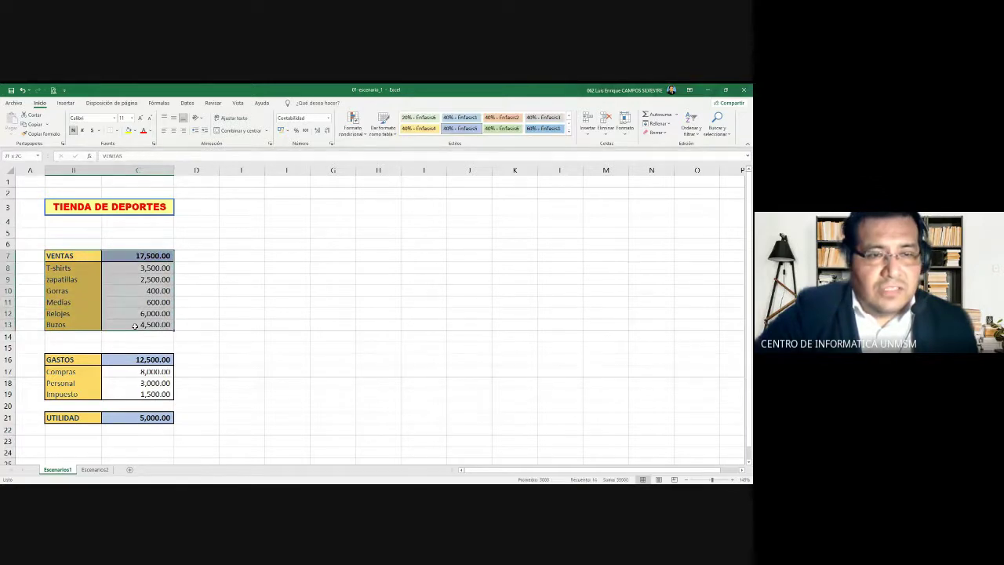
left_click(212, 298)
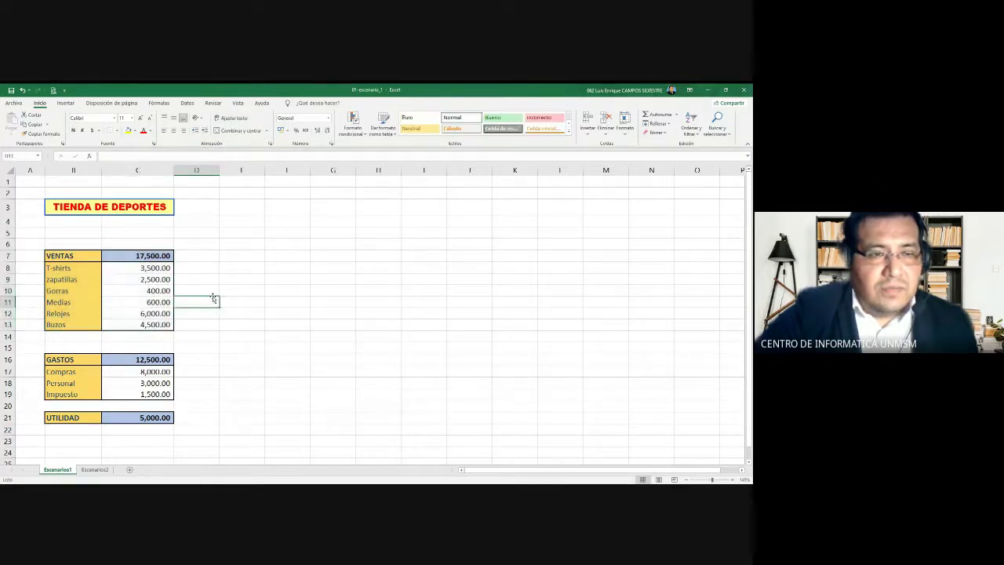
left_click(139, 267)
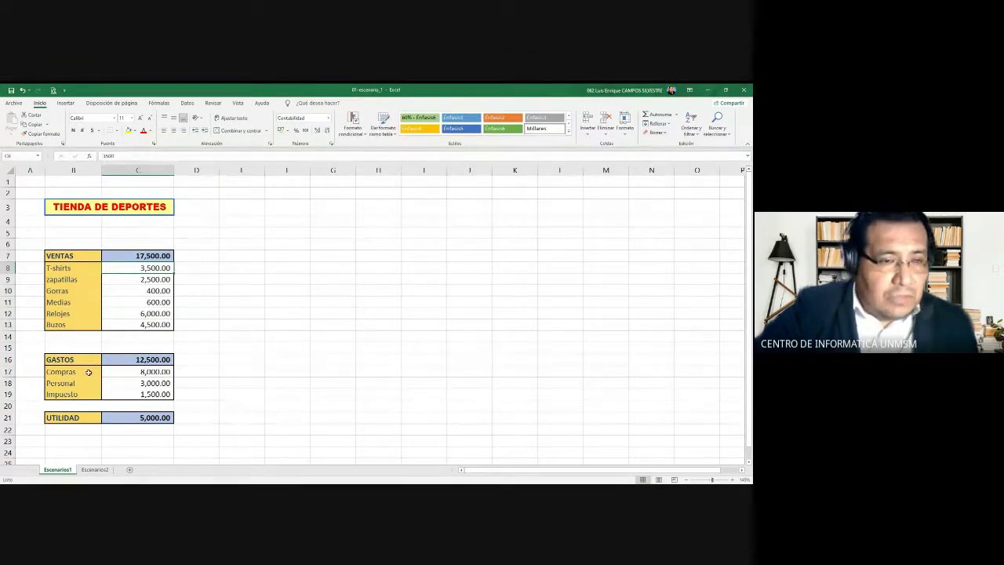
Check the Compras, Personal and Impuesto expenses and the GASTOS formula in C16.
left_click(120, 372)
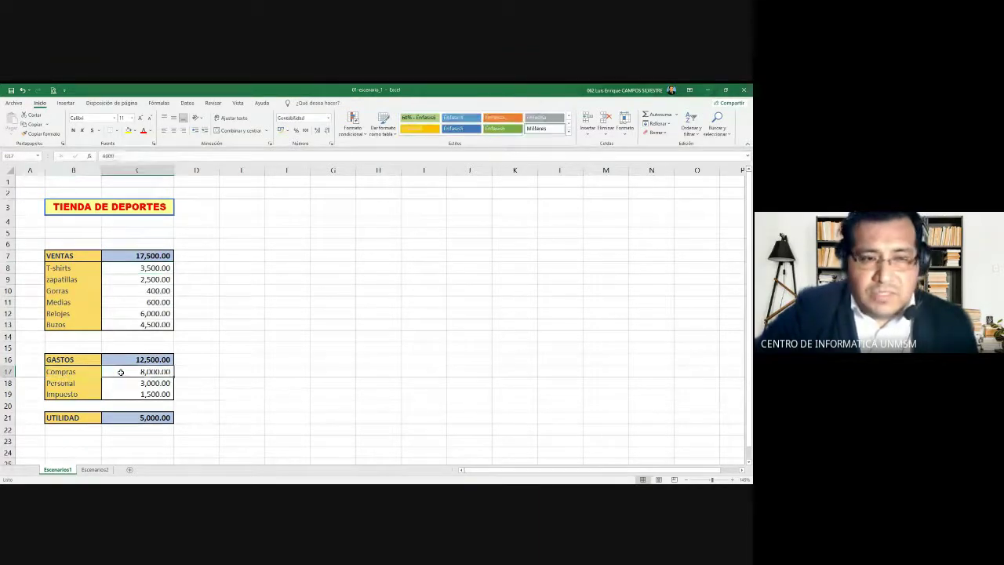
left_click(98, 381)
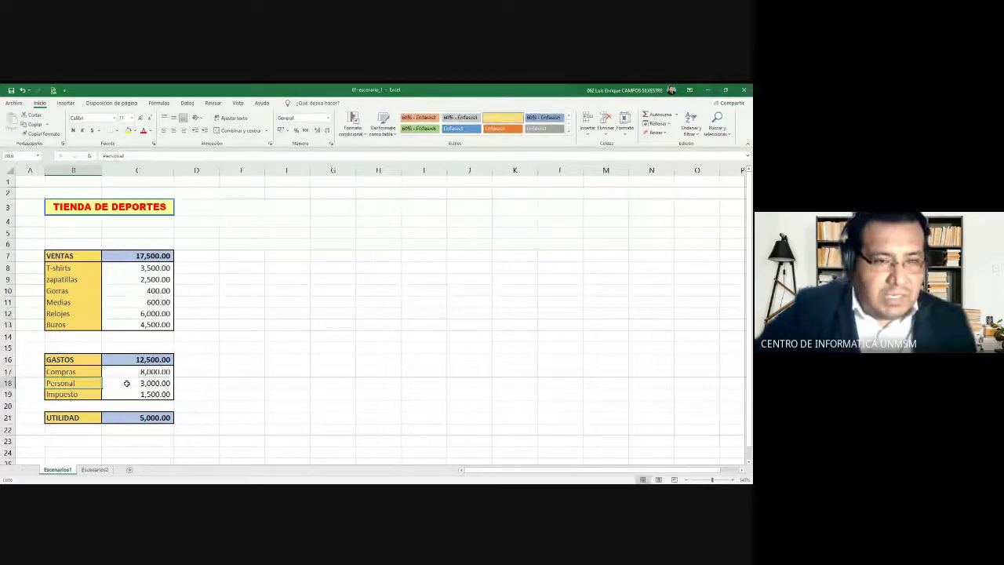
left_click(128, 382)
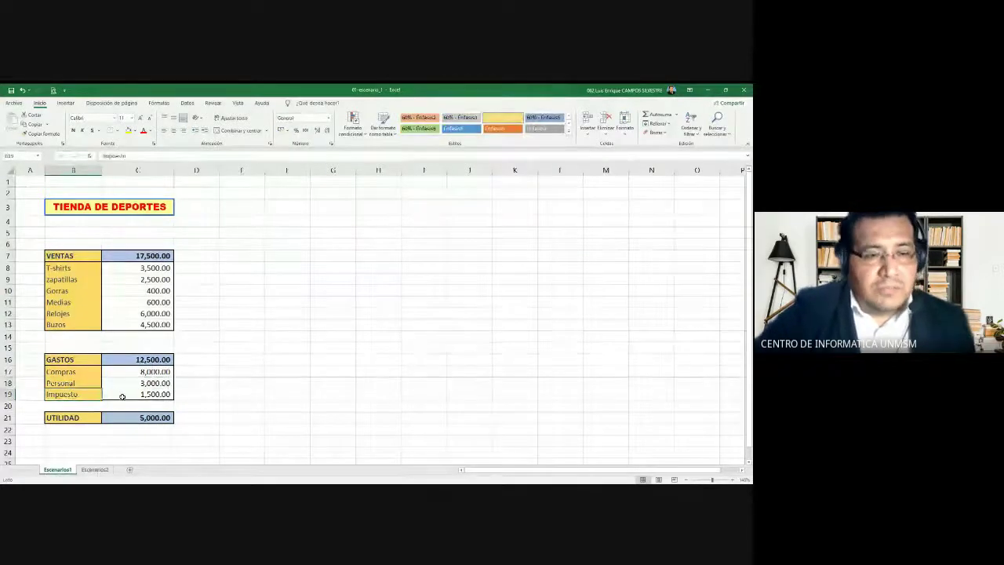
left_click(123, 393)
left_click(148, 360)
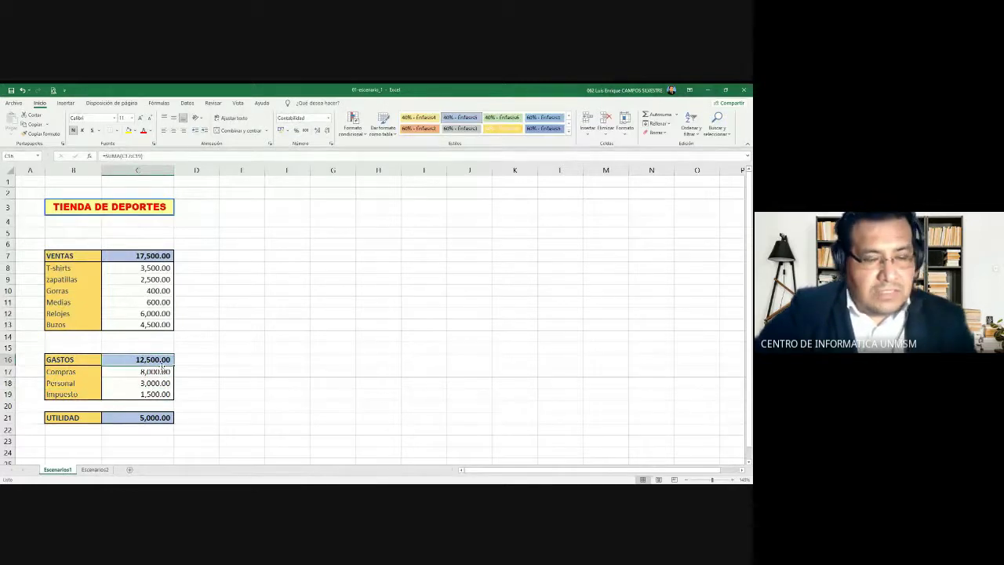
double_click(163, 364)
key("Escape")
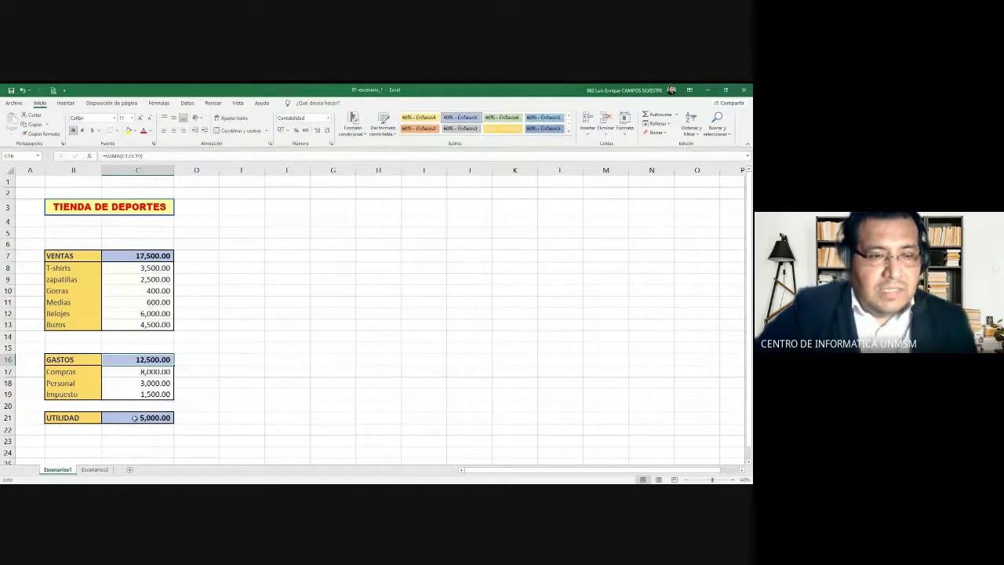
Enter the UTILIDAD formula =C7-C16 in C21, giving 5,000.00.
left_click(90, 418)
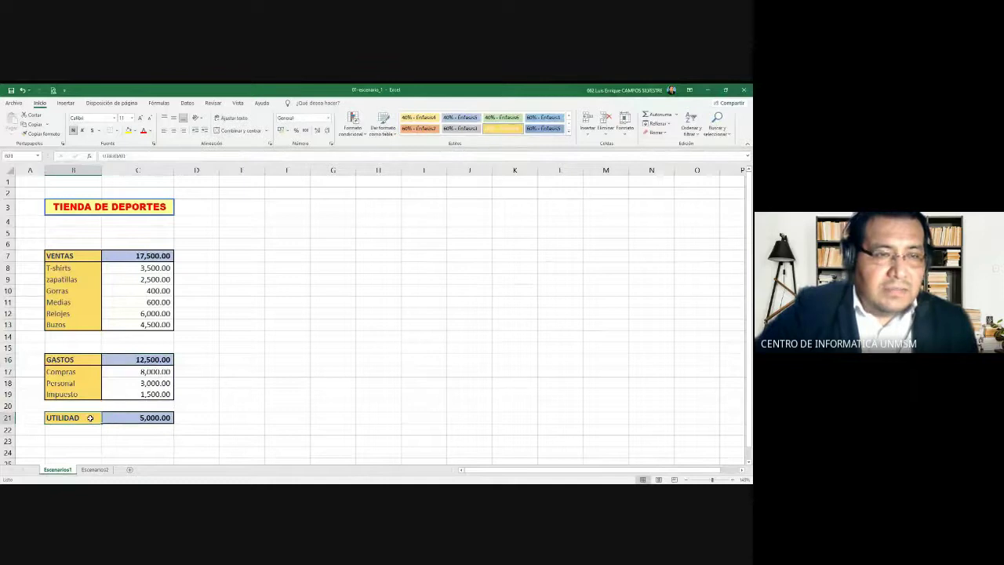
left_click(130, 418)
double_click(132, 418)
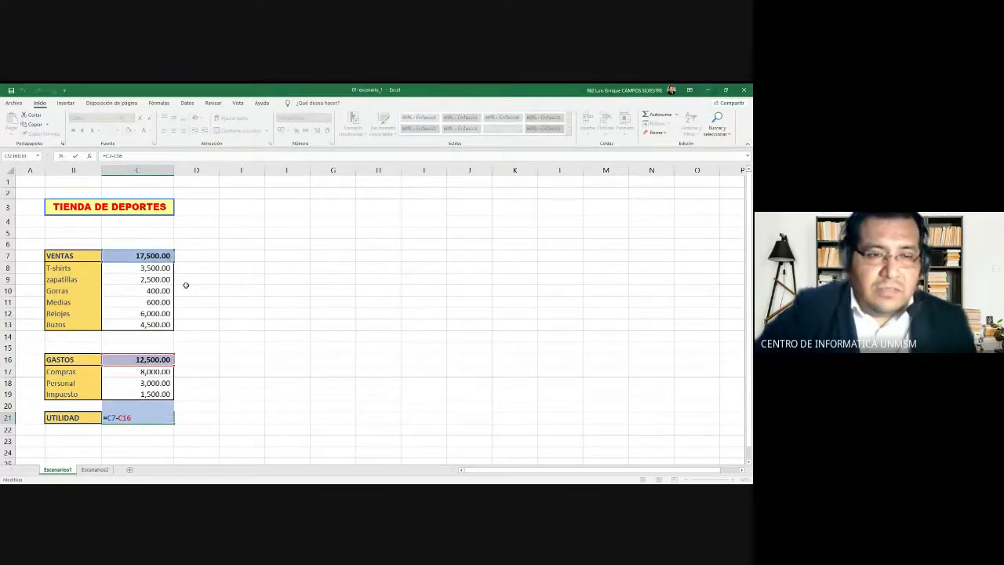
left_click(182, 405)
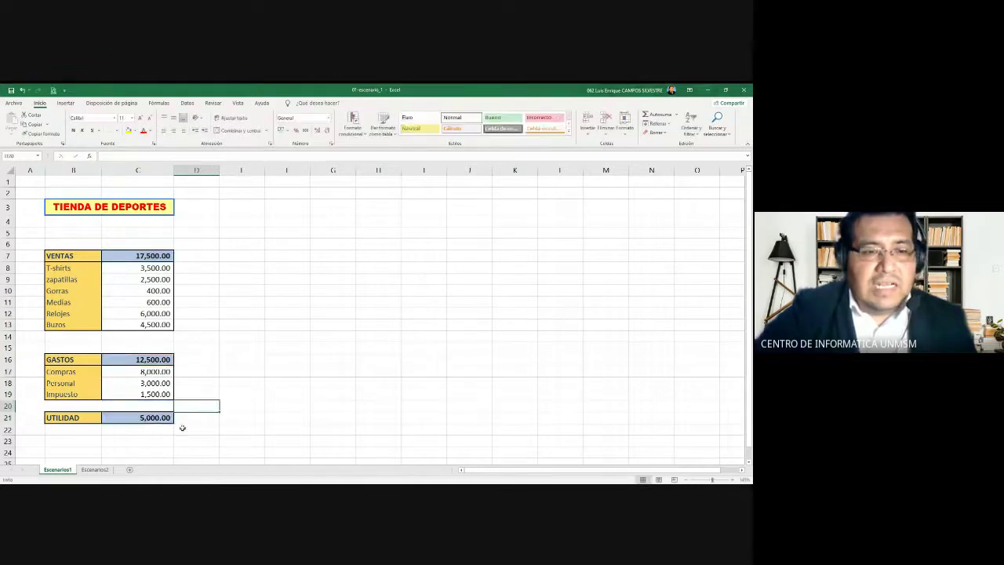
left_click(157, 420)
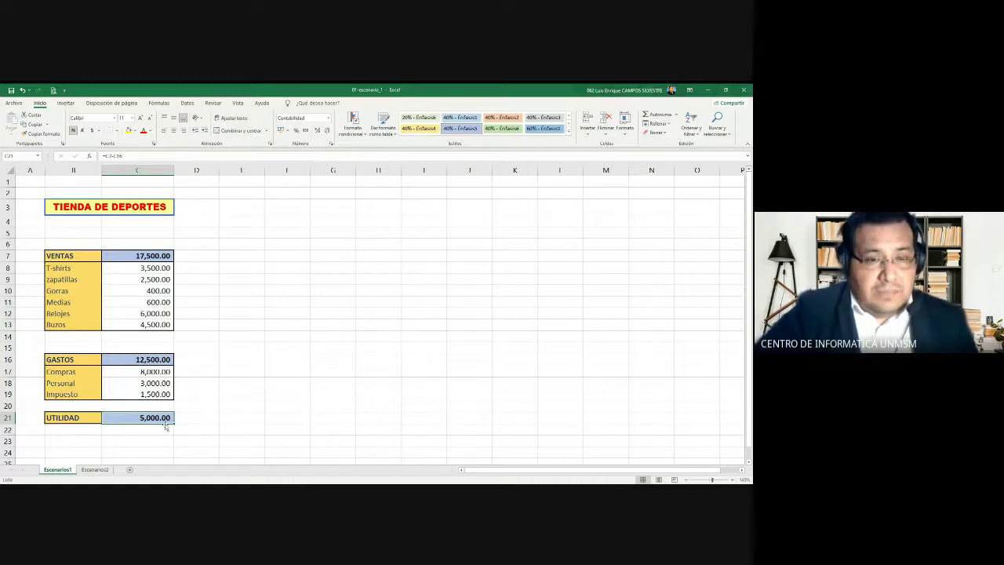
left_click(207, 392)
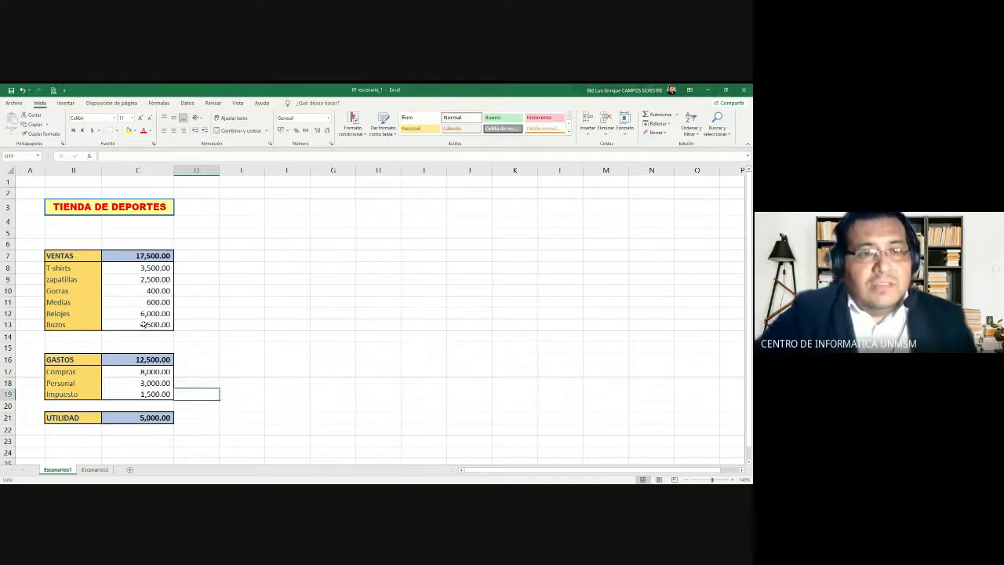
Narrow column A so the TIENDA DE DEPORTES table shifts left.
left_click(81, 269)
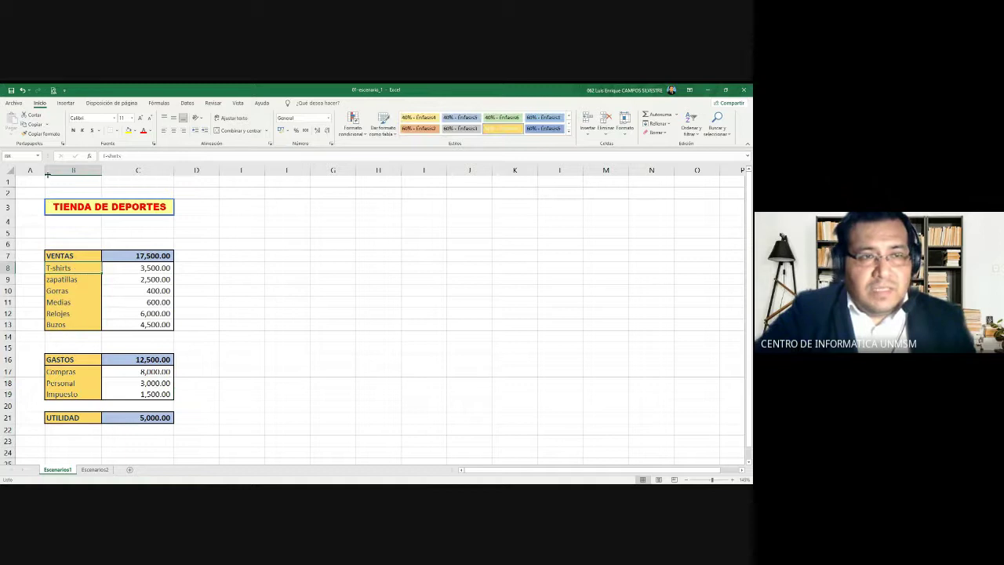
left_click_drag(47, 174, 38, 174)
left_click(105, 245)
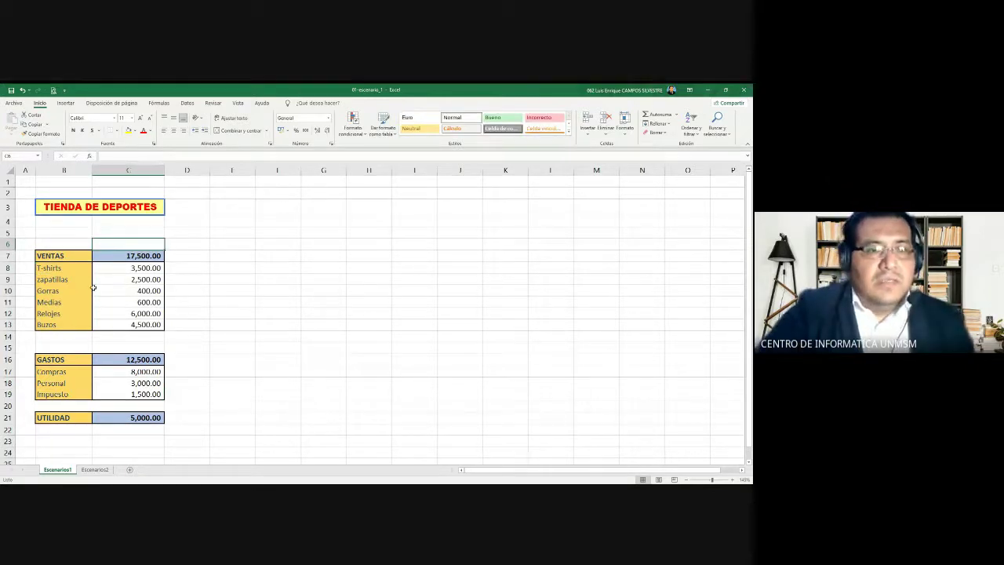
left_click(81, 290)
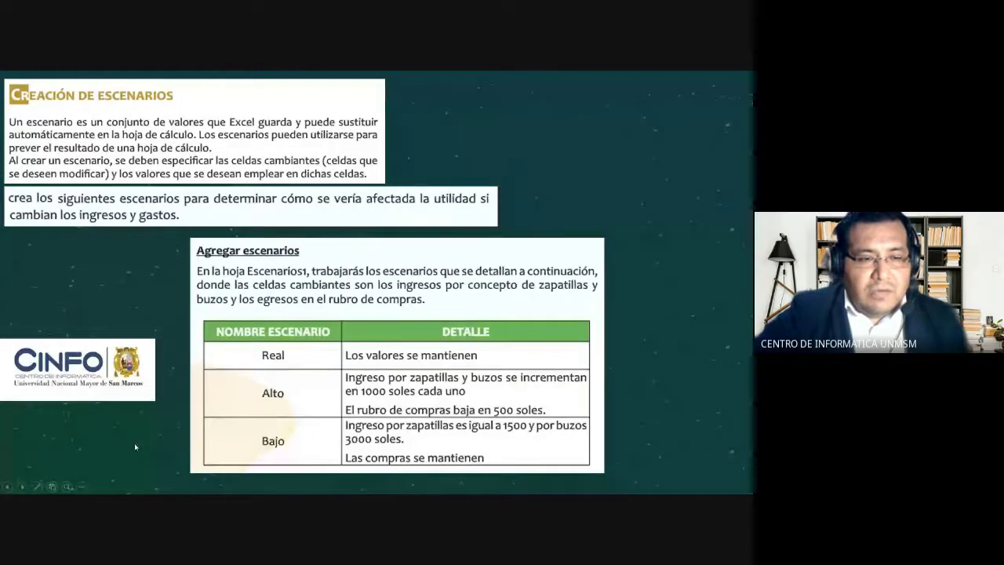
Switch to the pen and underline Escenarios1 in red ink with a check mark beside it.
left_click(36, 486)
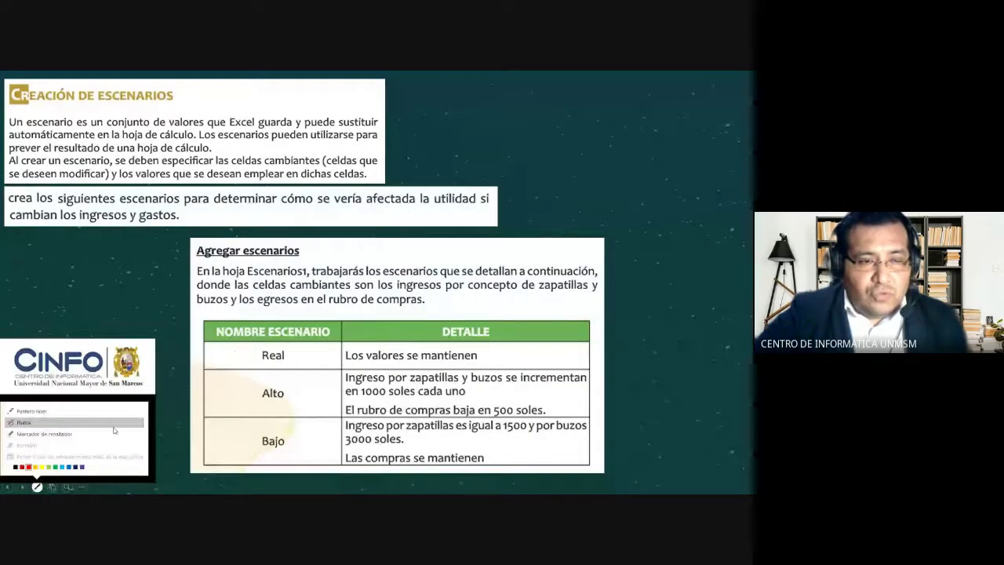
left_click(24, 422)
left_click_drag(247, 264, 298, 264)
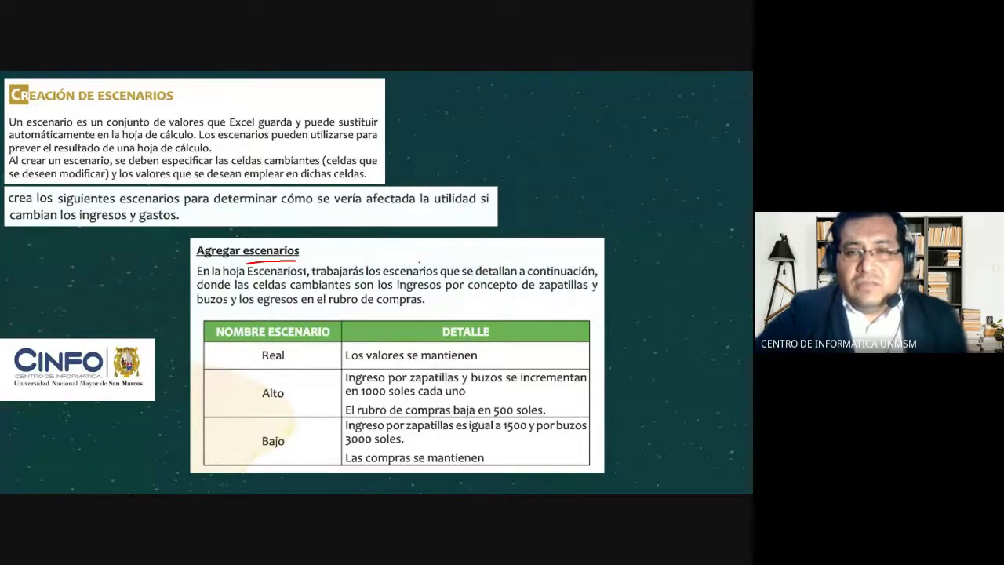
left_click_drag(577, 253, 594, 234)
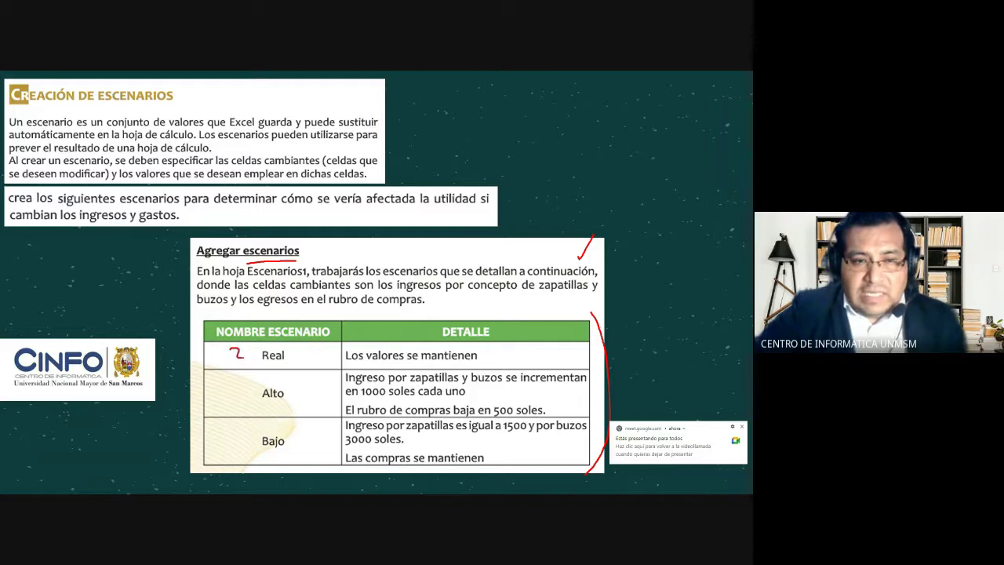
Mark the Real row with arrows and write a 2 beside Alto.
left_click_drag(240, 358, 254, 357)
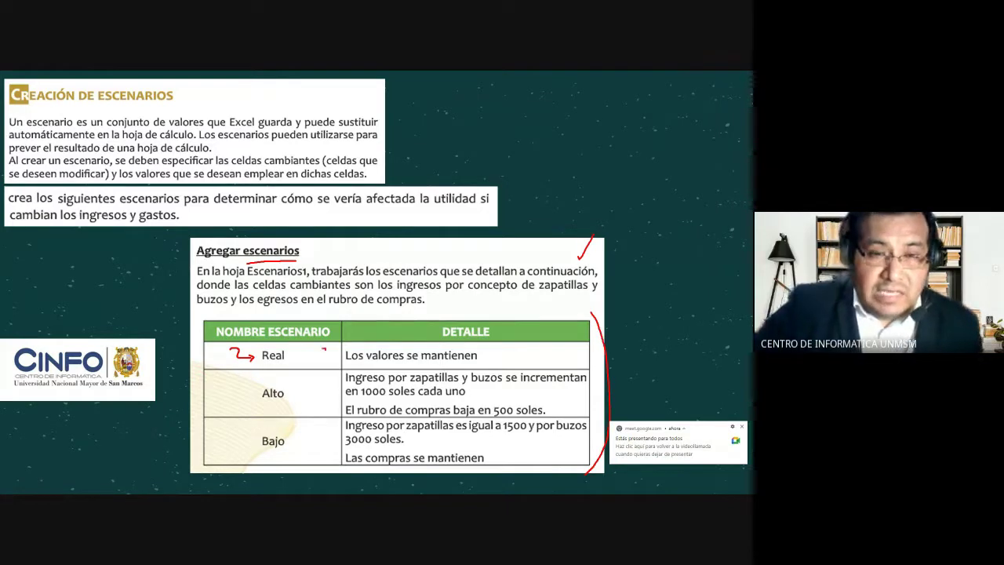
mouse_move(298, 355)
left_mouse_down()
mouse_move(326, 349)
mouse_move(305, 360)
left_mouse_up()
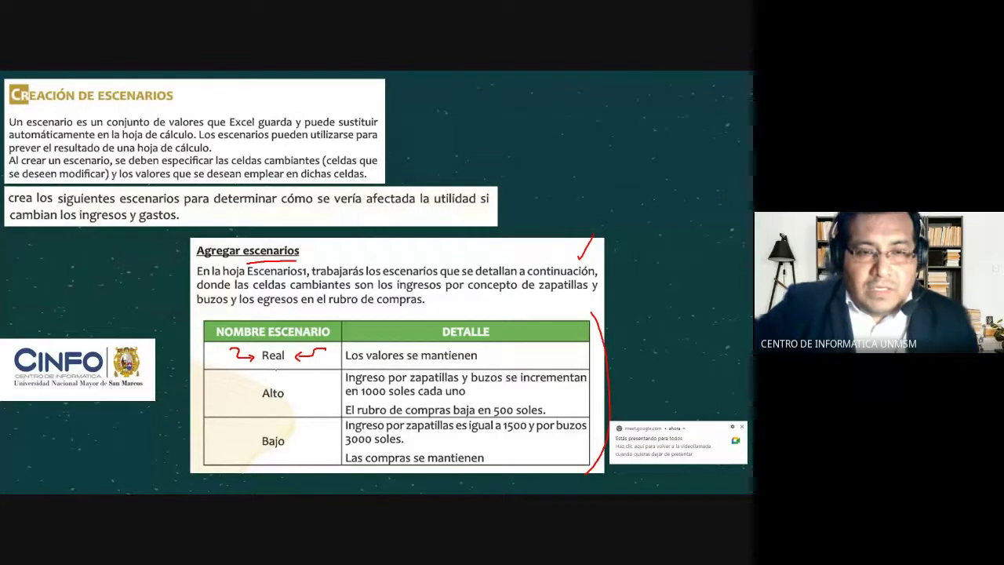
left_click_drag(230, 379, 247, 393)
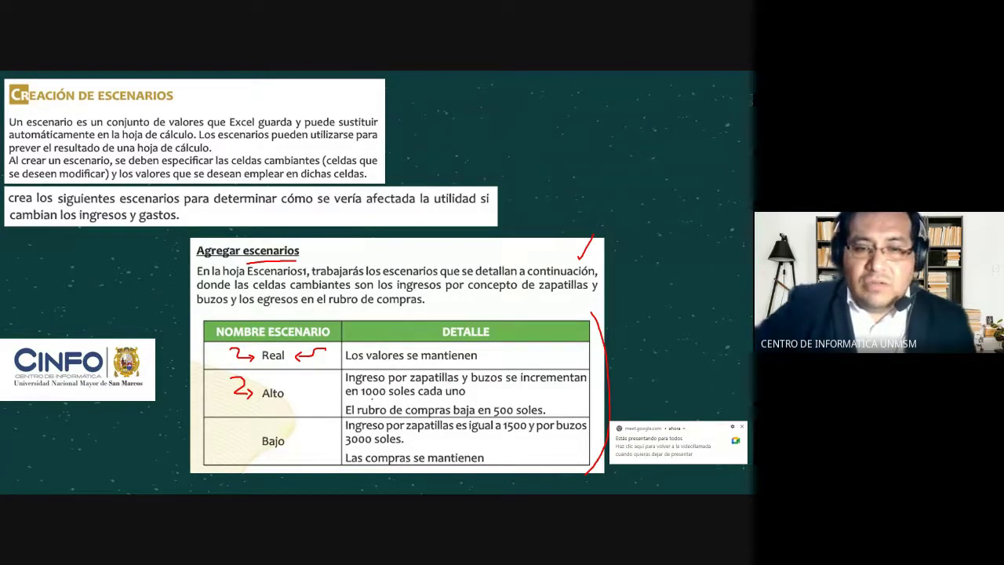
Underline '1000 soles cada uno', arrow the 500 soles drop and Bajo, then erase ink and advance.
left_click_drag(371, 399, 422, 400)
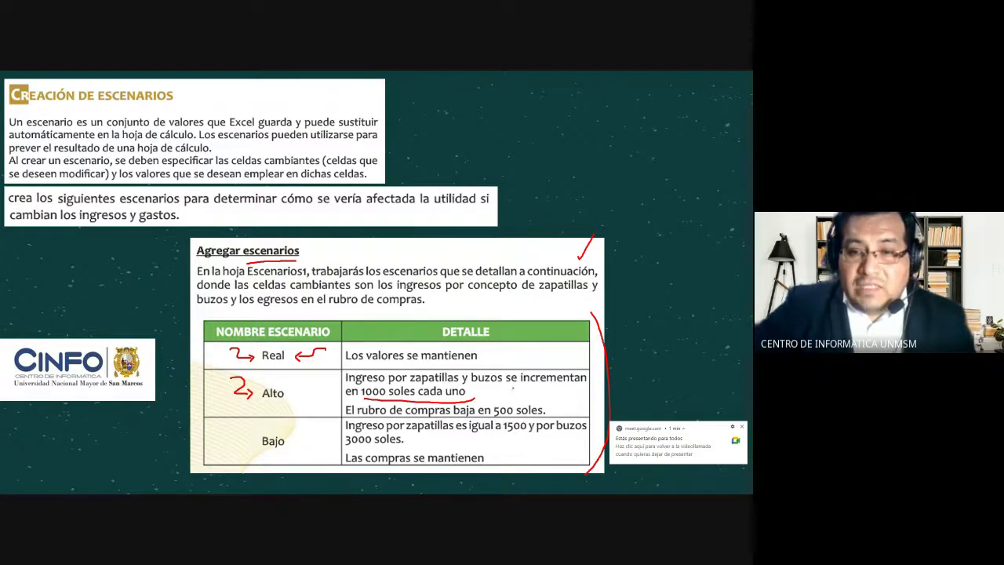
left_click_drag(515, 388, 517, 403)
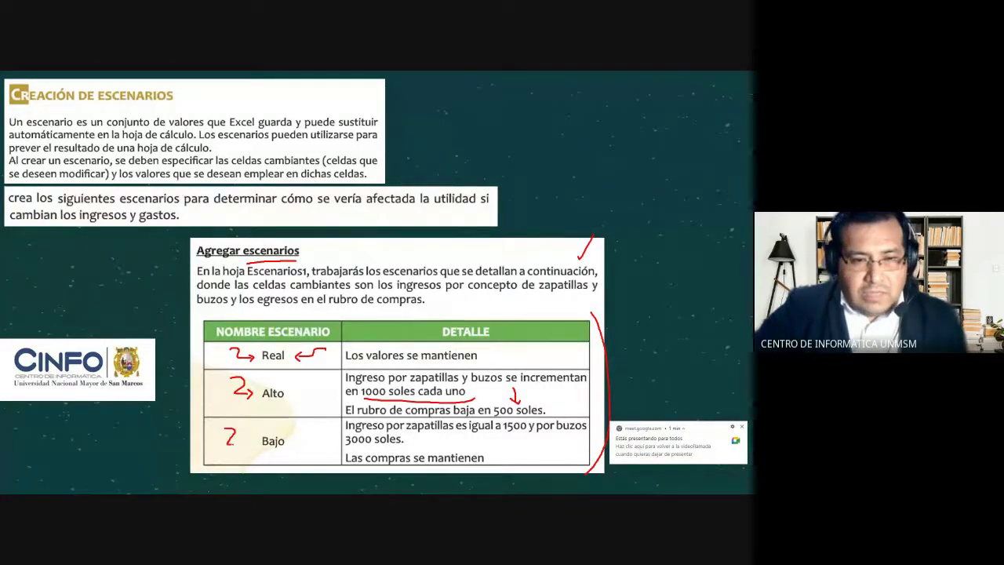
left_click_drag(227, 443, 240, 446)
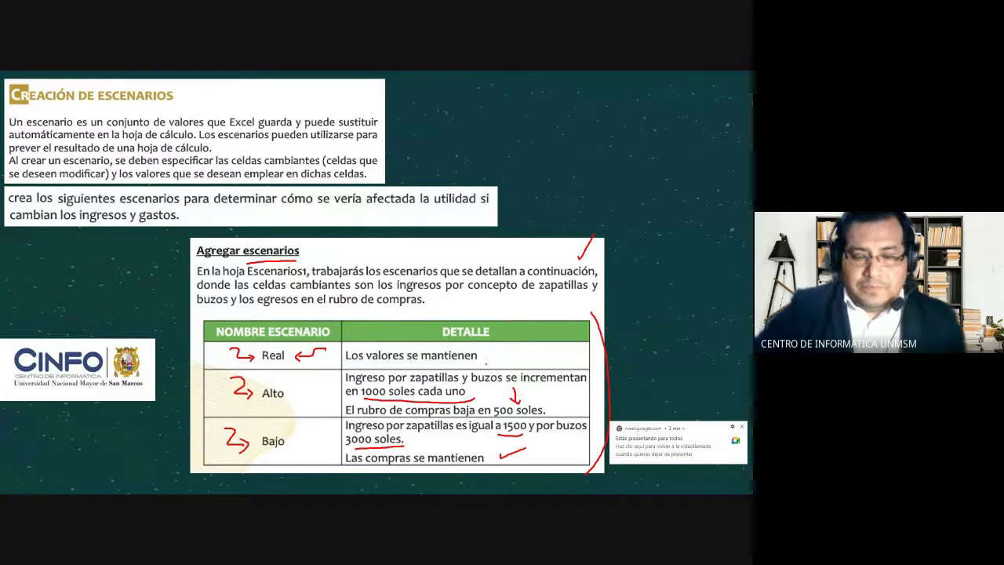
key("e")
key("Right")
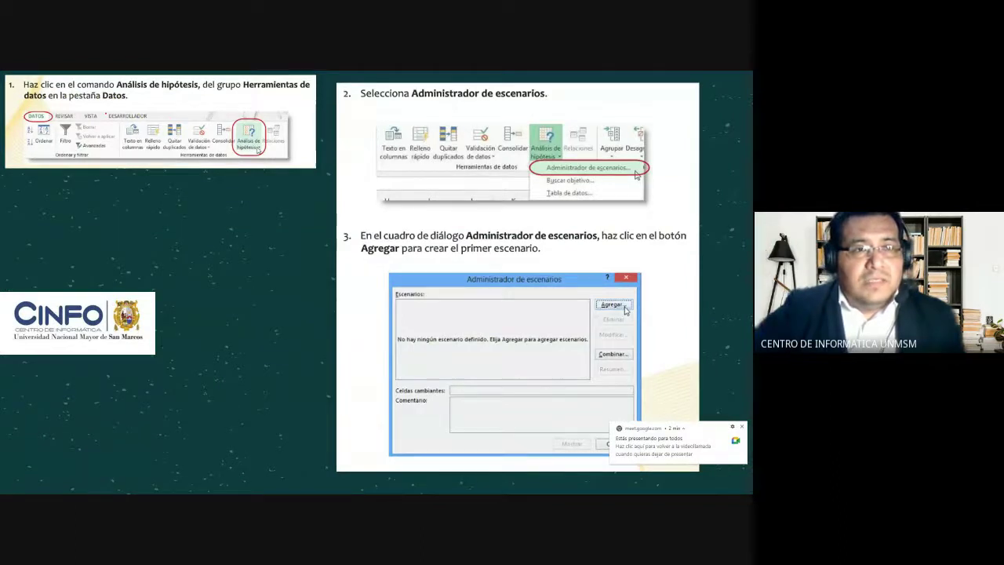
Circle DATOS and draw red arrows to Análisis de hipótesis, the dialog image and Agregar.
left_click_drag(51, 109, 31, 108)
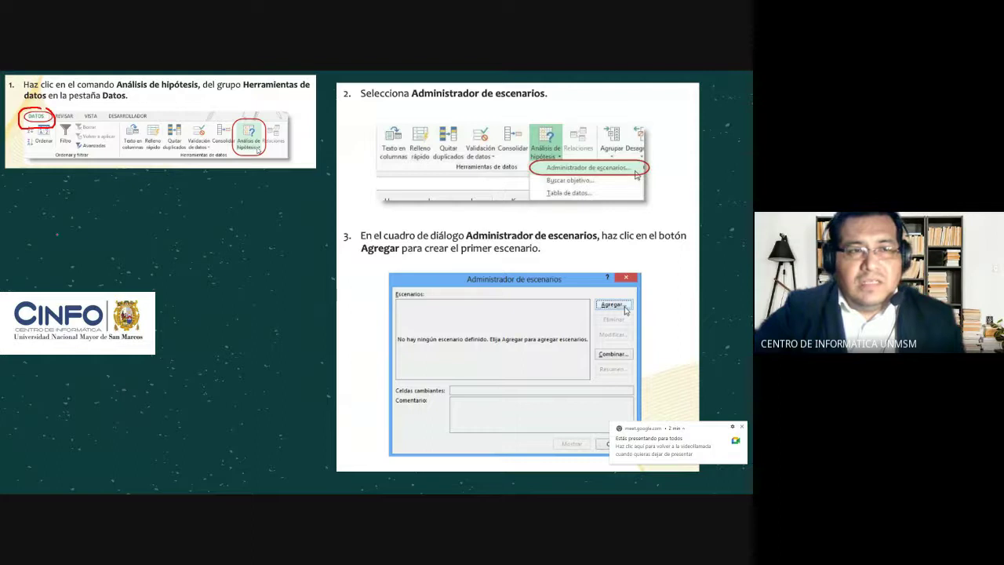
left_click_drag(56, 234, 79, 170)
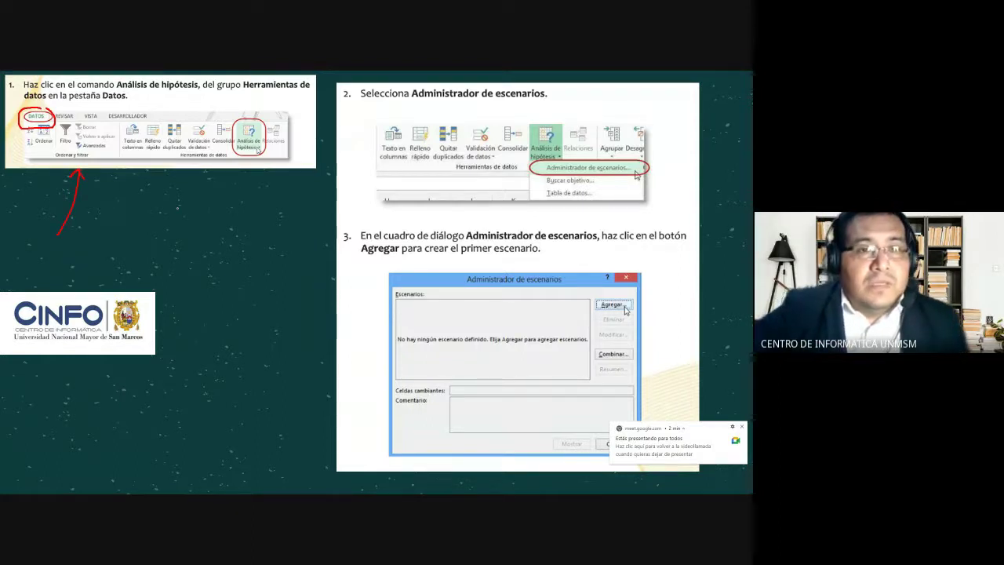
left_click_drag(246, 211, 249, 164)
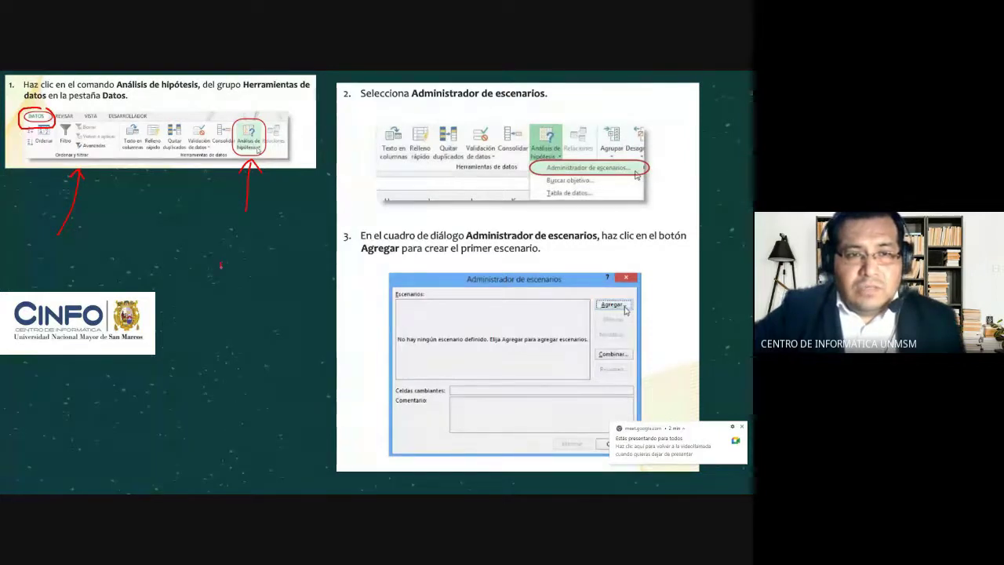
mouse_move(222, 262)
left_mouse_down()
mouse_move(257, 263)
mouse_move(239, 280)
left_mouse_up()
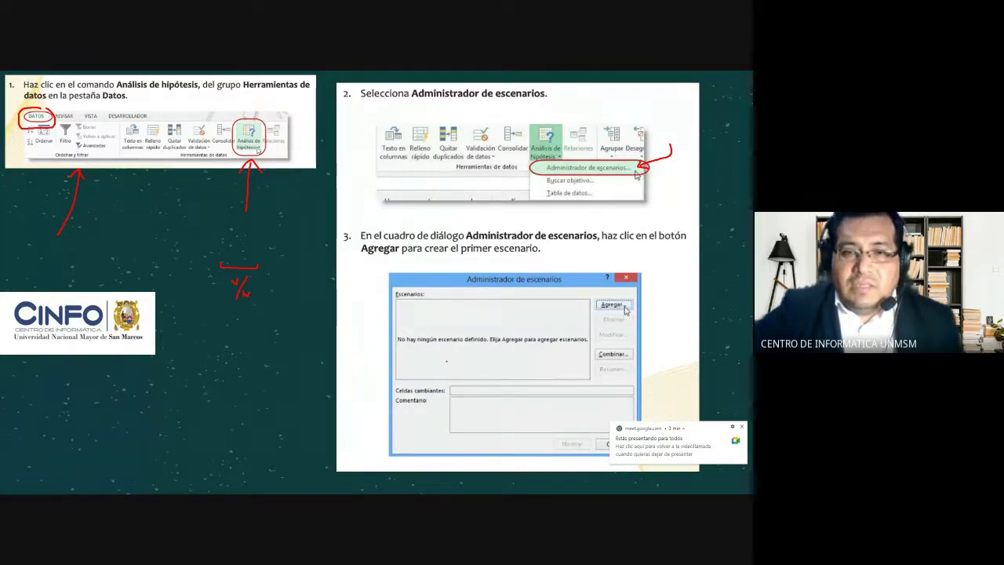
left_click_drag(320, 296, 366, 333)
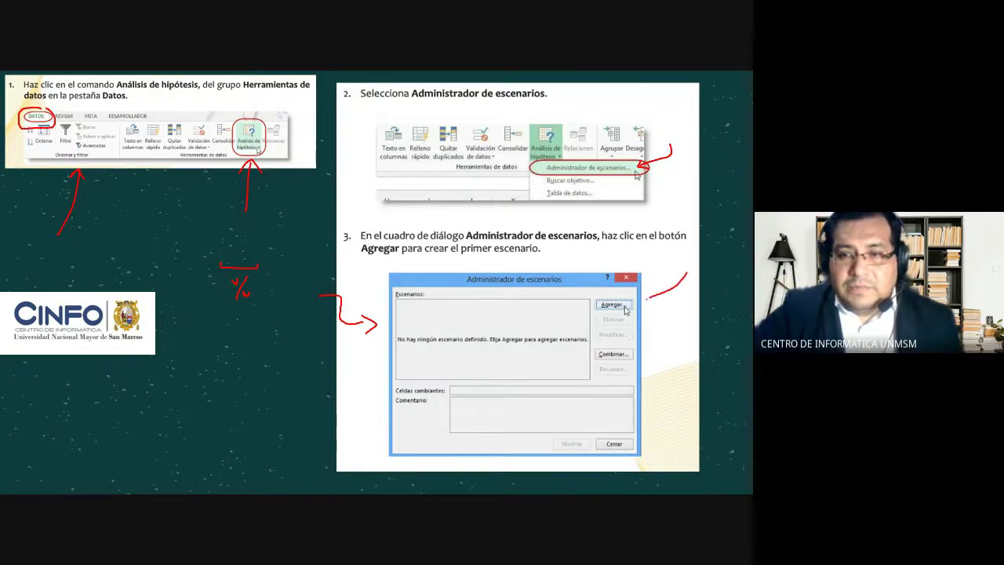
left_click_drag(649, 289, 651, 307)
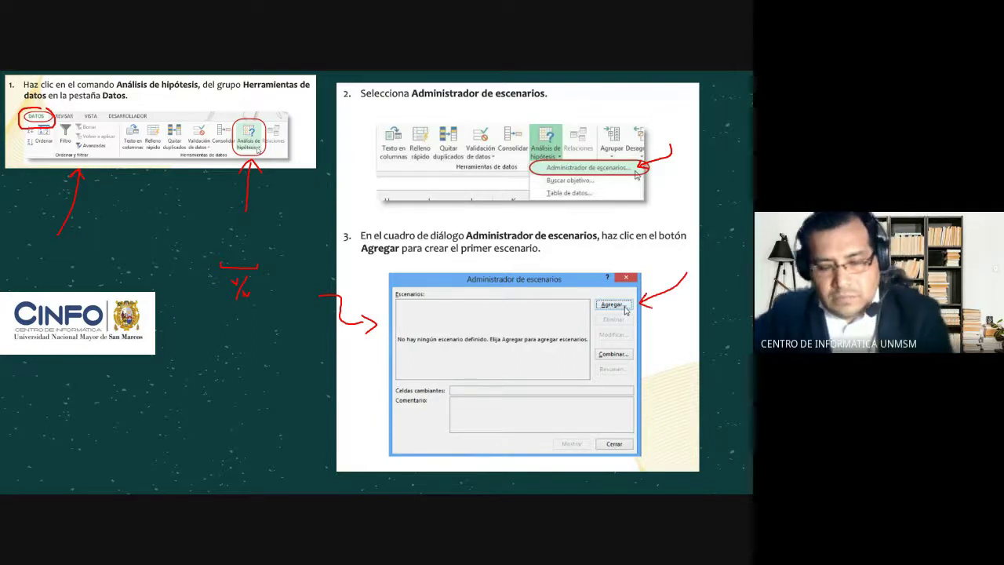
key("Right")
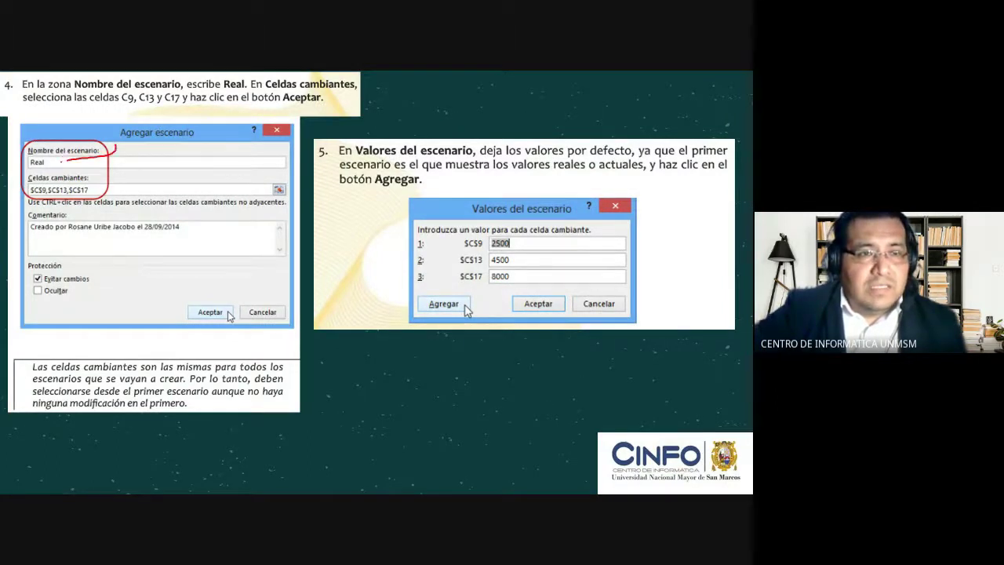
Draw a red ink arrow at the scenario name Real in the Agregar escenario screenshot.
left_click_drag(65, 159, 64, 166)
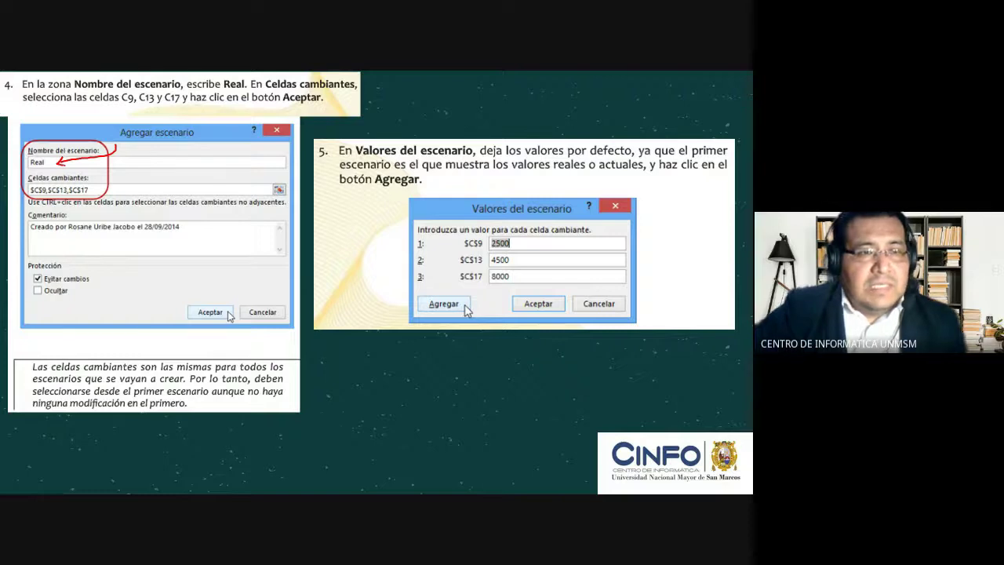
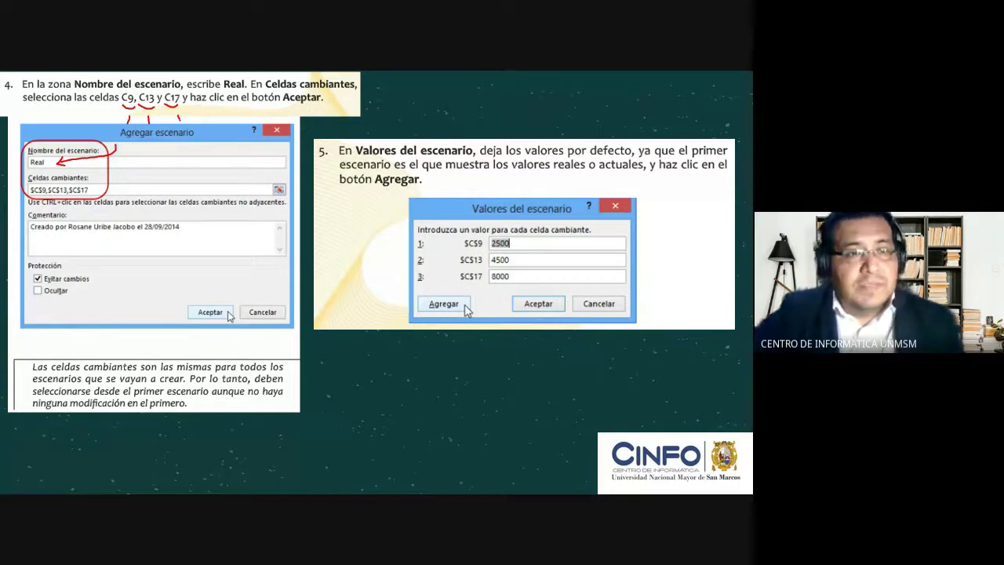
Mark Celdas cambiantes, Aceptar and the 2500/4500 default values in red ink, then advance to steps 6–7.
left_click_drag(161, 161, 117, 185)
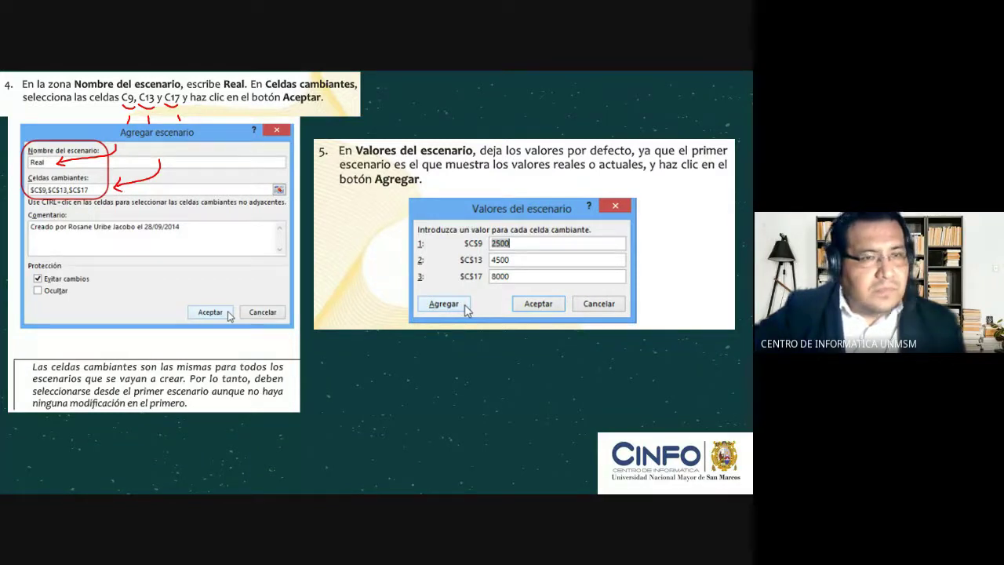
left_click_drag(205, 292, 223, 265)
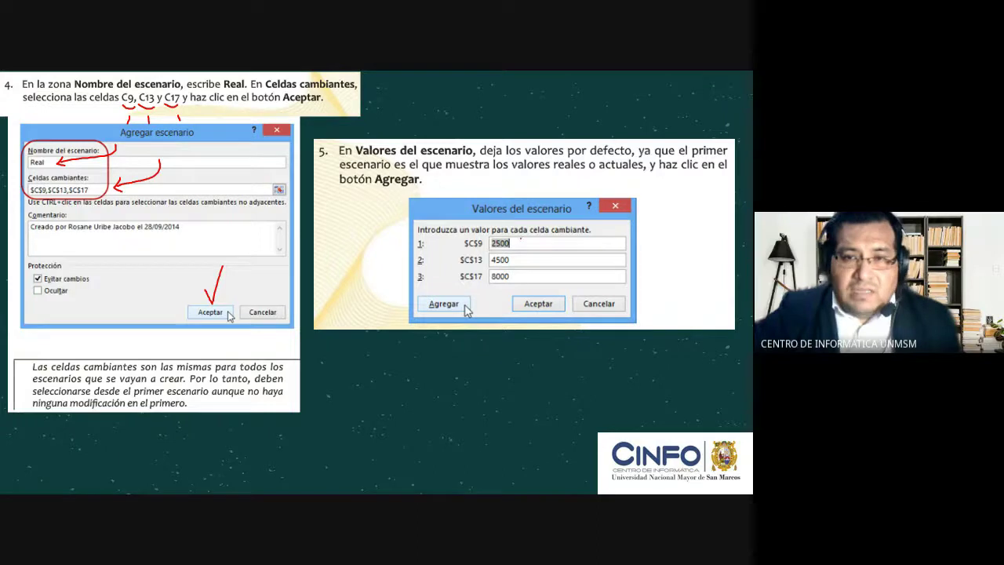
mouse_move(520, 237)
left_mouse_down()
mouse_move(543, 225)
mouse_move(533, 254)
left_mouse_up()
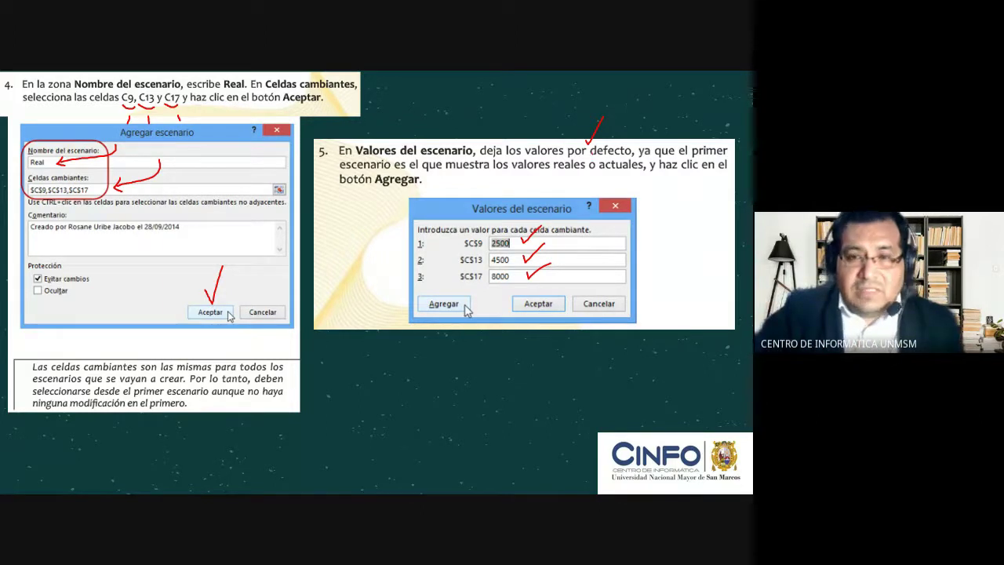
key("Right")
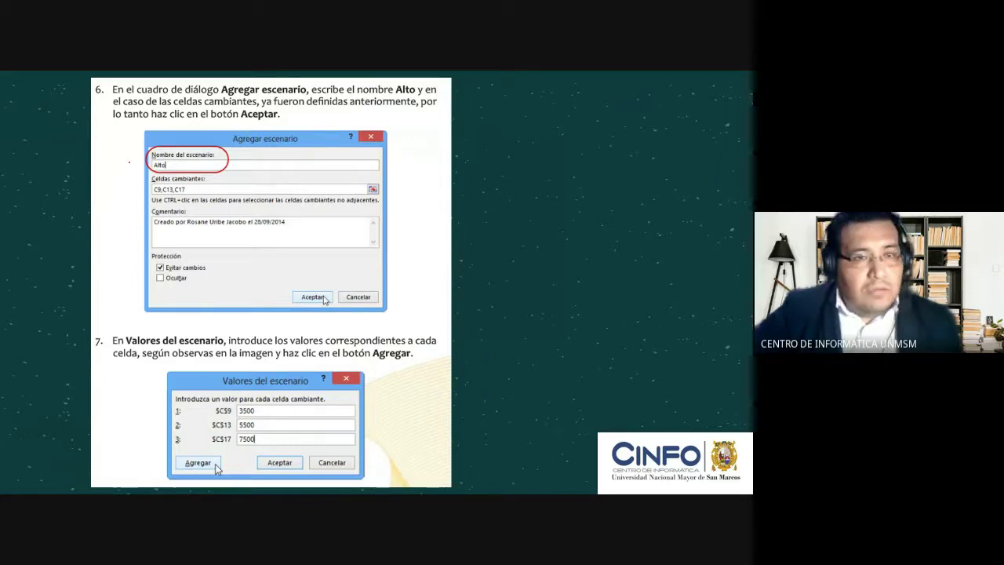
Mark the changing cells field and the 3500 value on the Alto slide, then advance.
left_click_drag(121, 191, 144, 189)
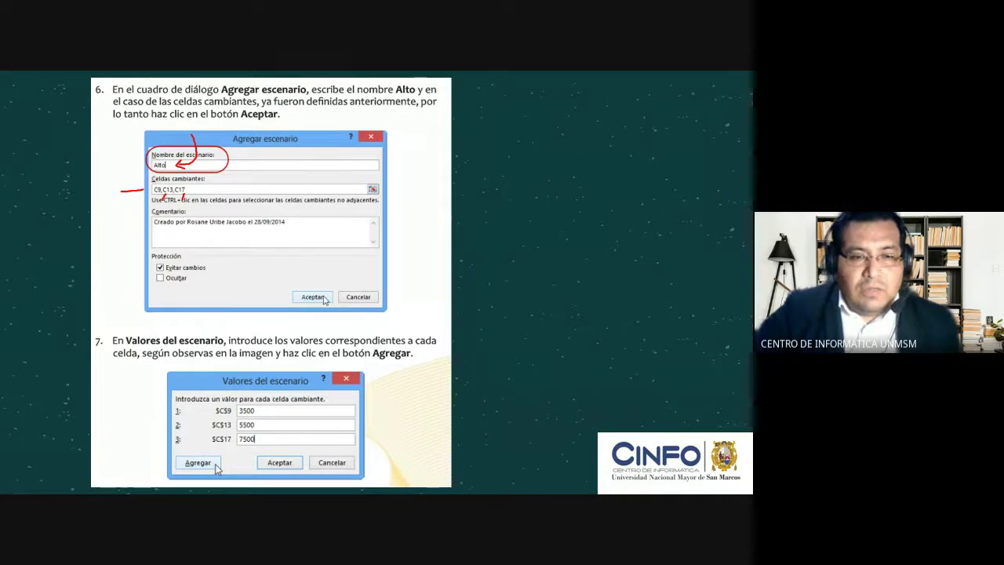
left_click_drag(264, 411, 284, 442)
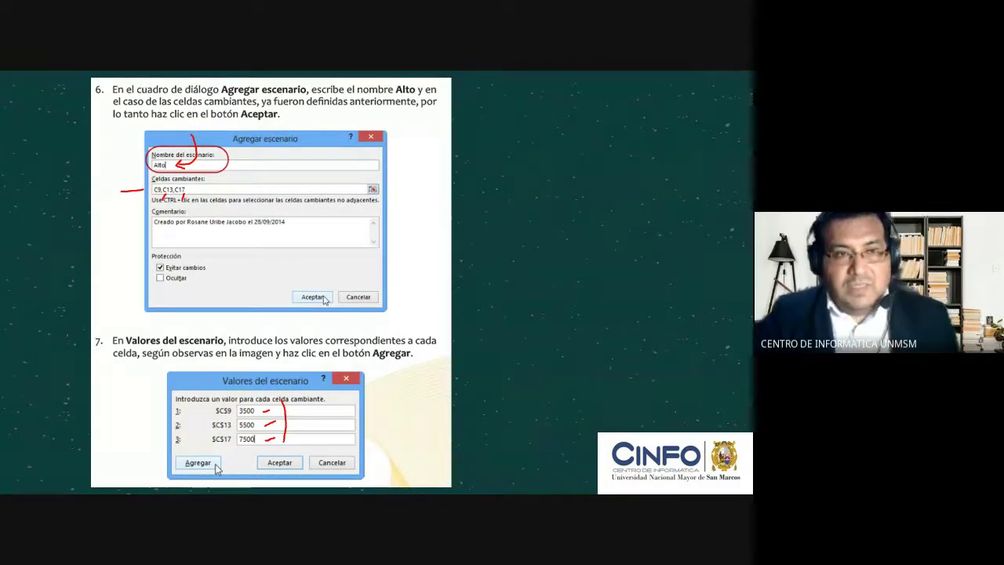
key("Right")
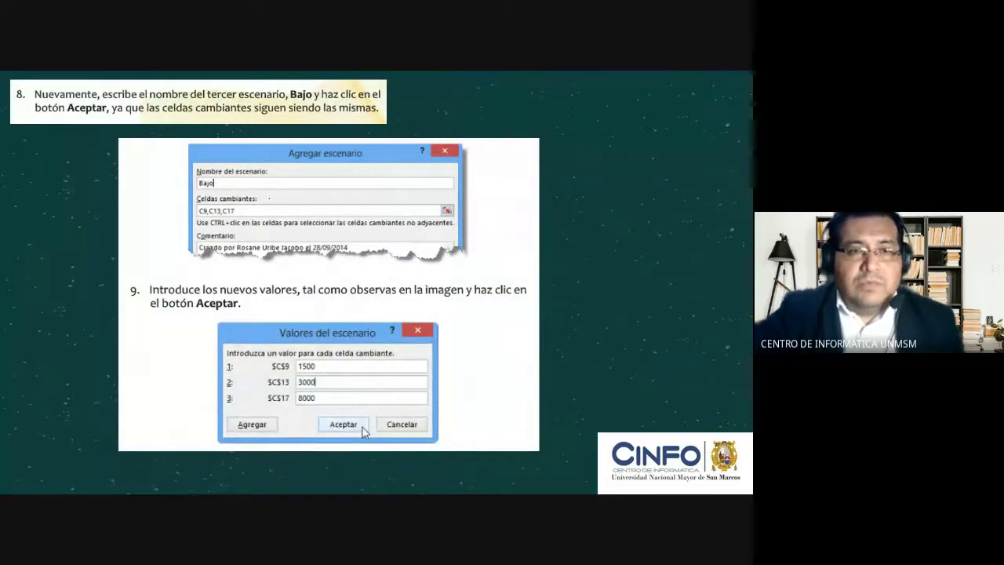
Mark Bajo's changing cells entry and bracket its three values, then advance to step 10.
left_click_drag(270, 190, 246, 210)
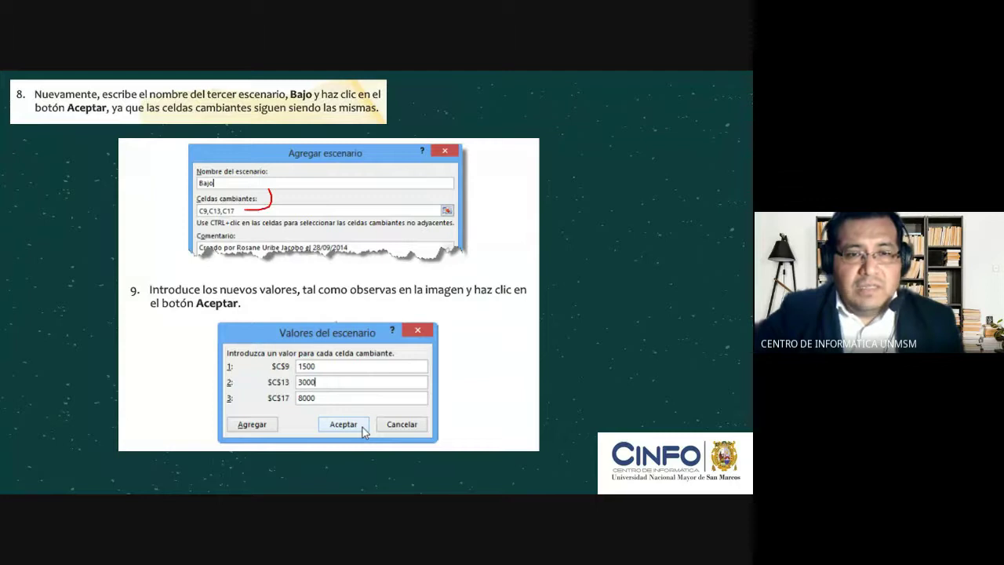
left_click_drag(330, 353, 338, 400)
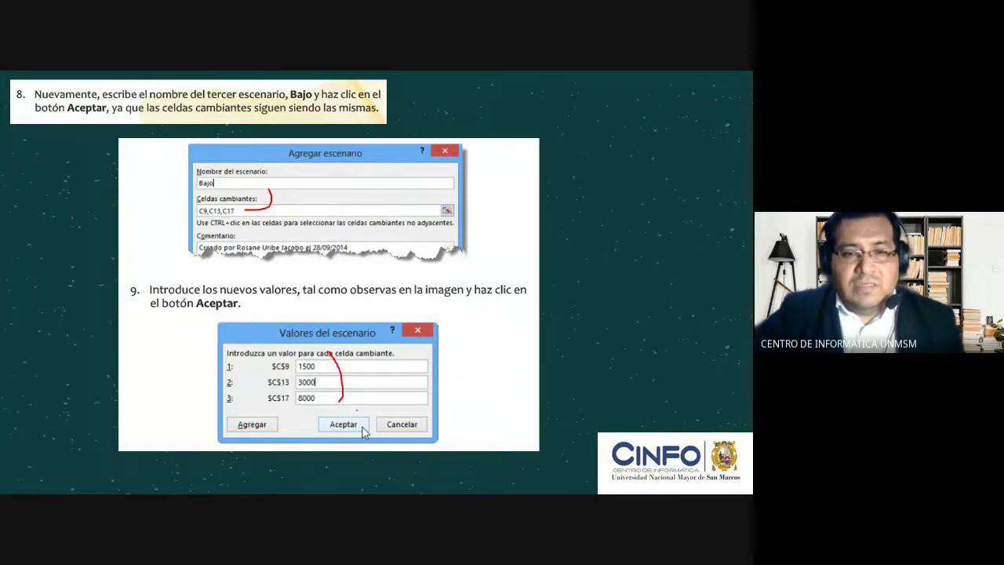
key("Right")
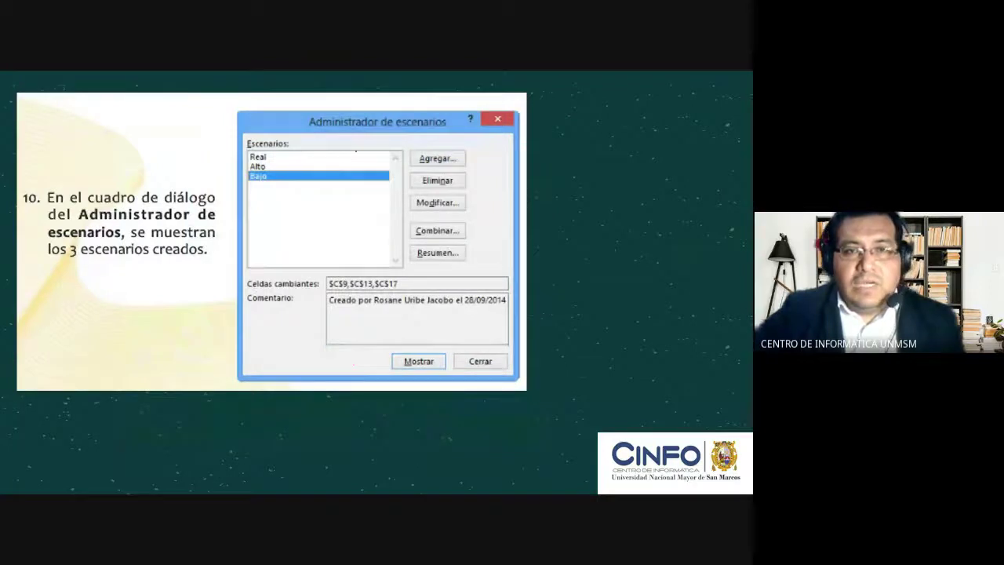
Underline the Administrador de escenarios title, circle Real/Alto/Bajo, tick Eliminar, then advance.
left_click_drag(305, 123, 367, 132)
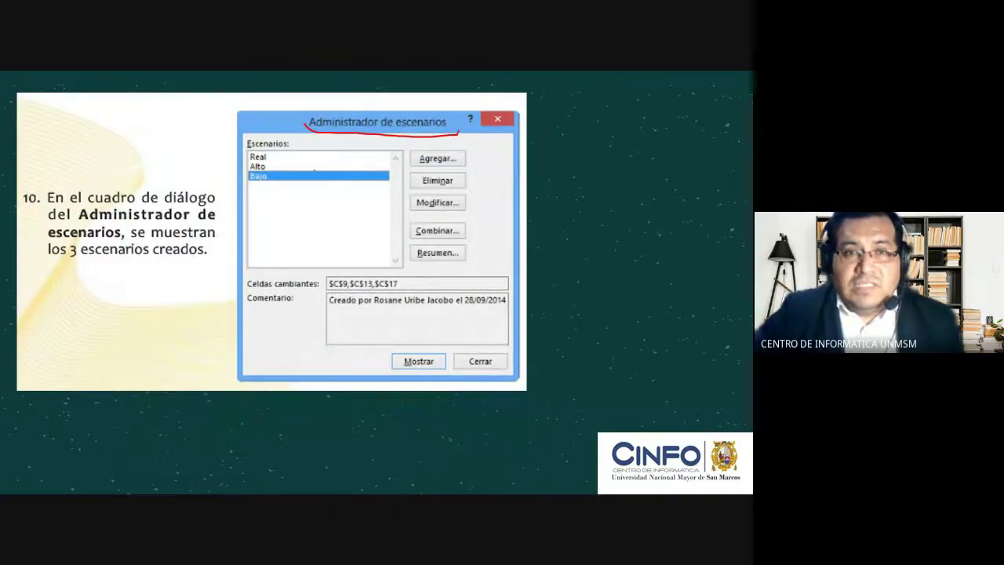
left_click_drag(288, 145, 285, 138)
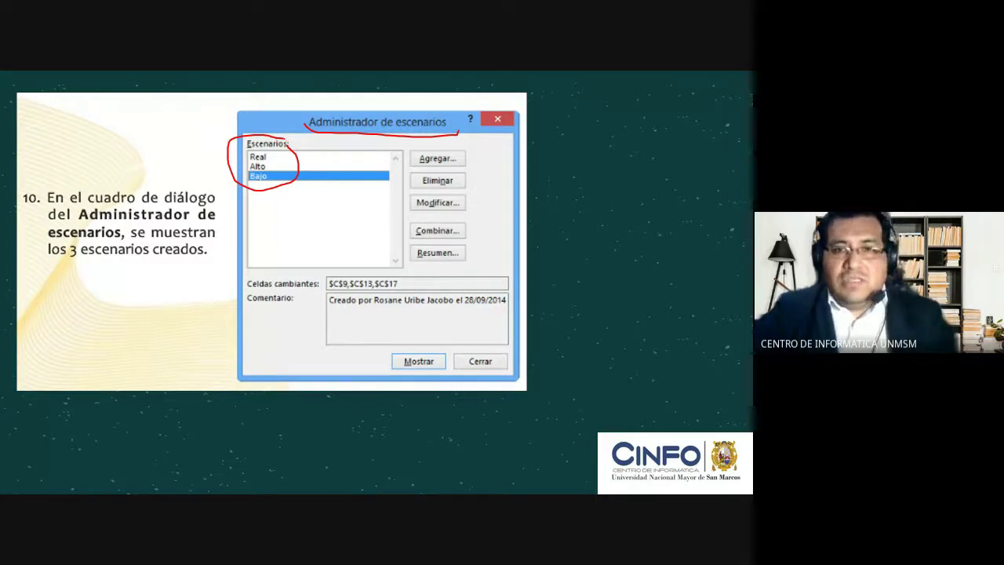
left_click_drag(462, 177, 477, 196)
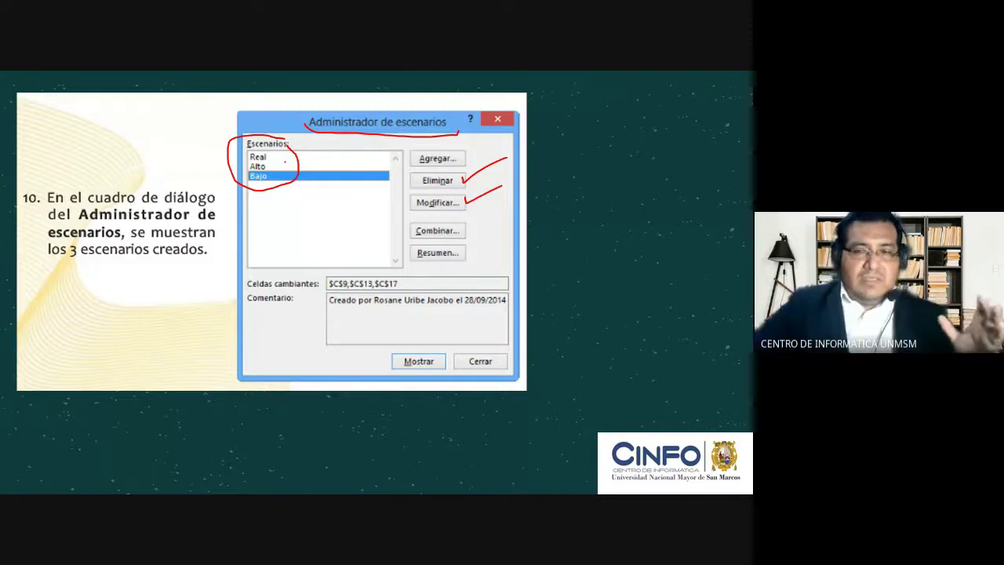
key("Right")
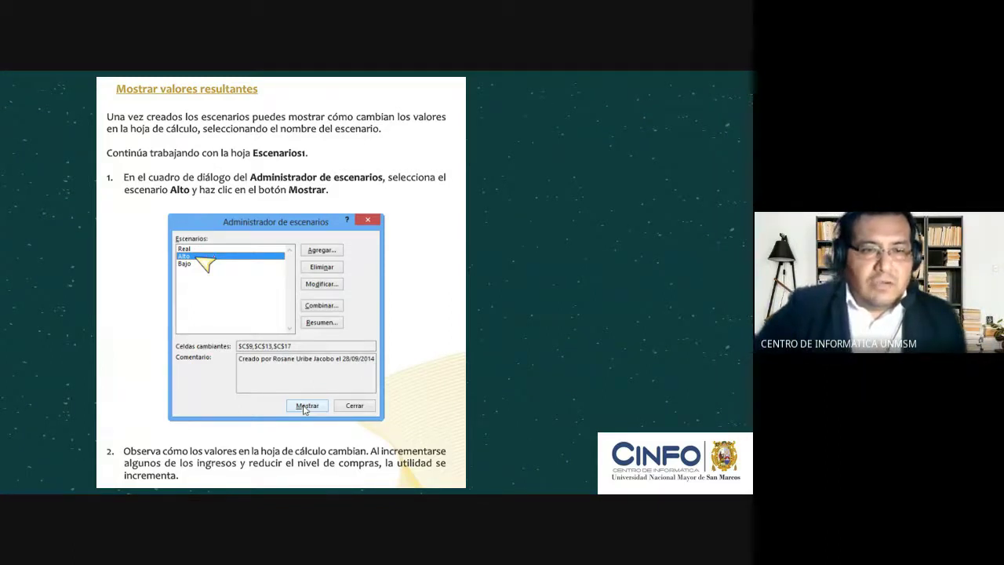
Advance through the TIENDA DE DEPORTES results slide to the Modificar escenario slide.
key("Right")
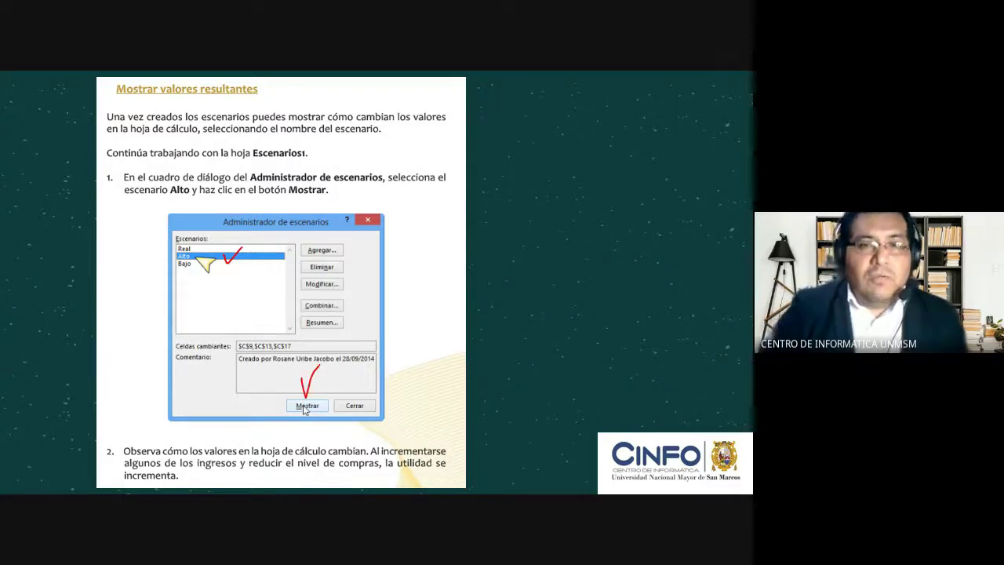
key("Right")
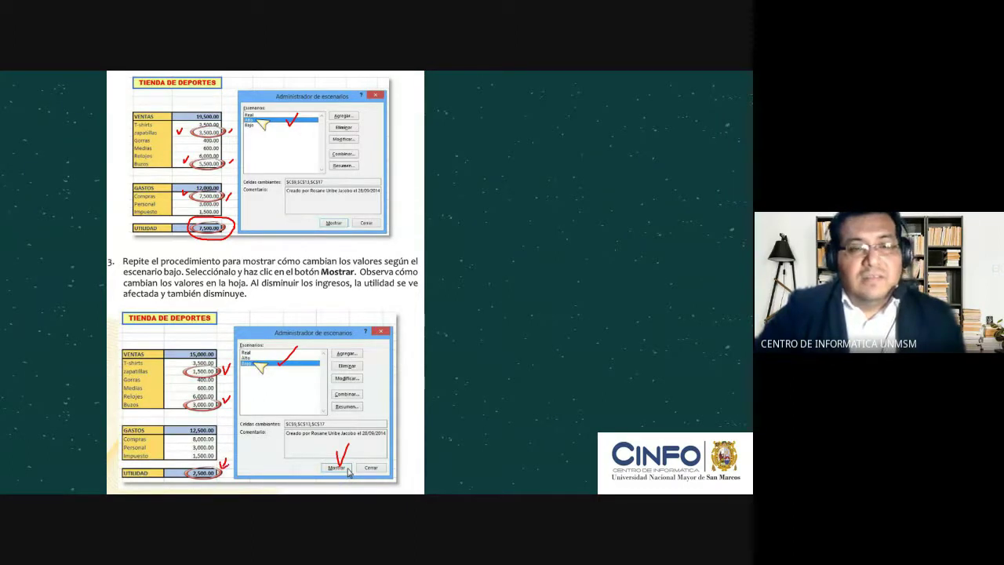
key("Right")
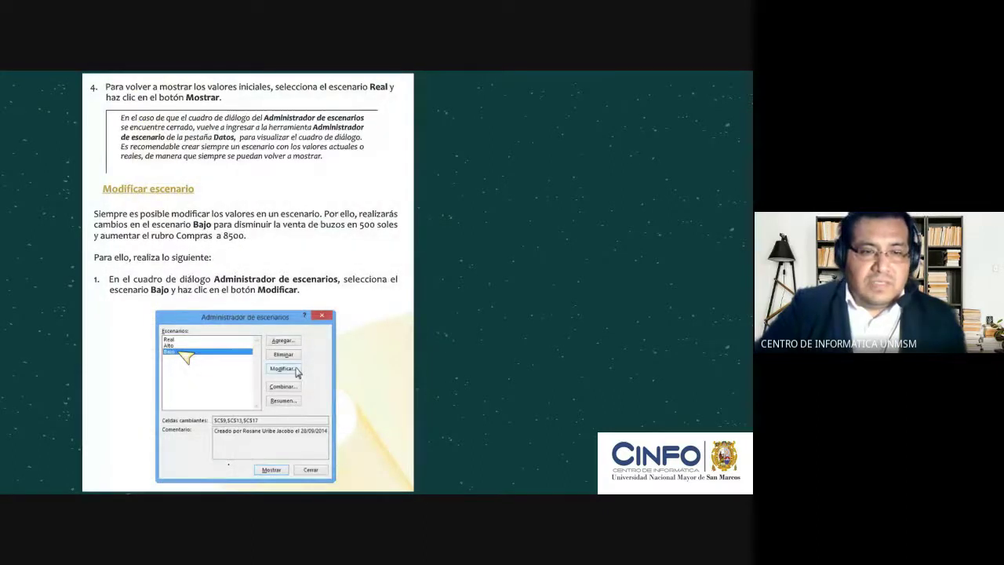
Page ahead to the Ejercicio slide and back, mark Resumen on Modificar escenario, and end the show.
key("Right")
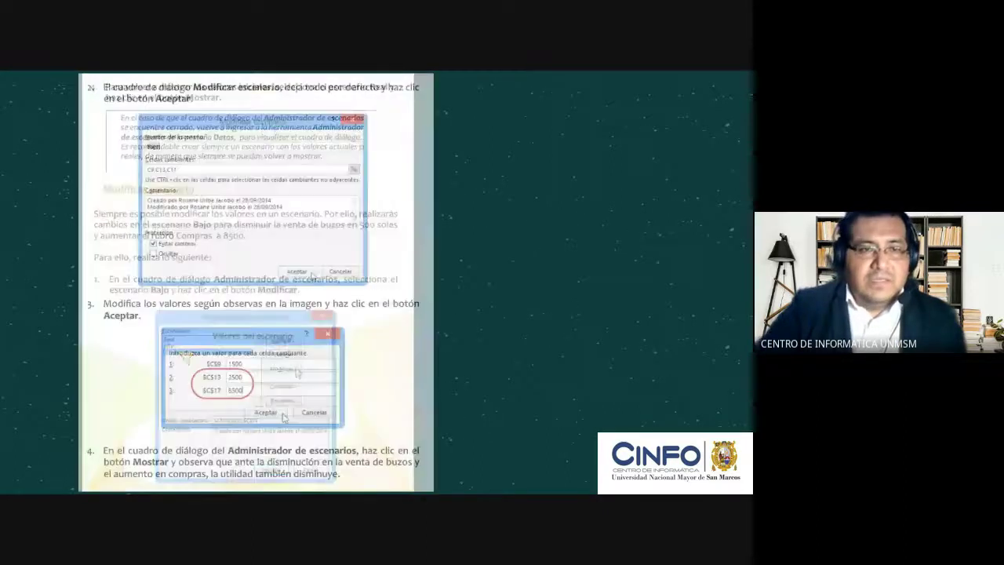
key("Right")
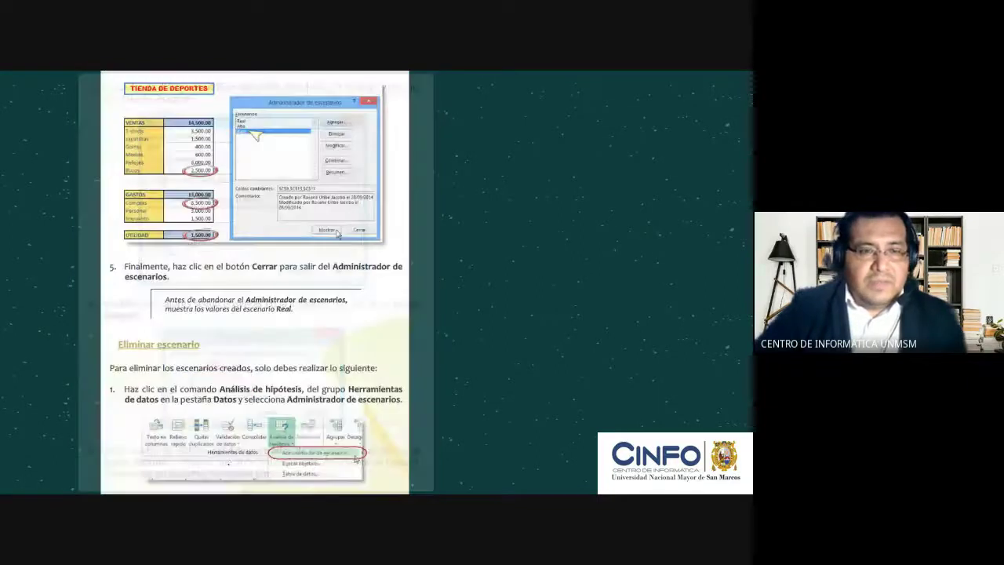
key("Right")
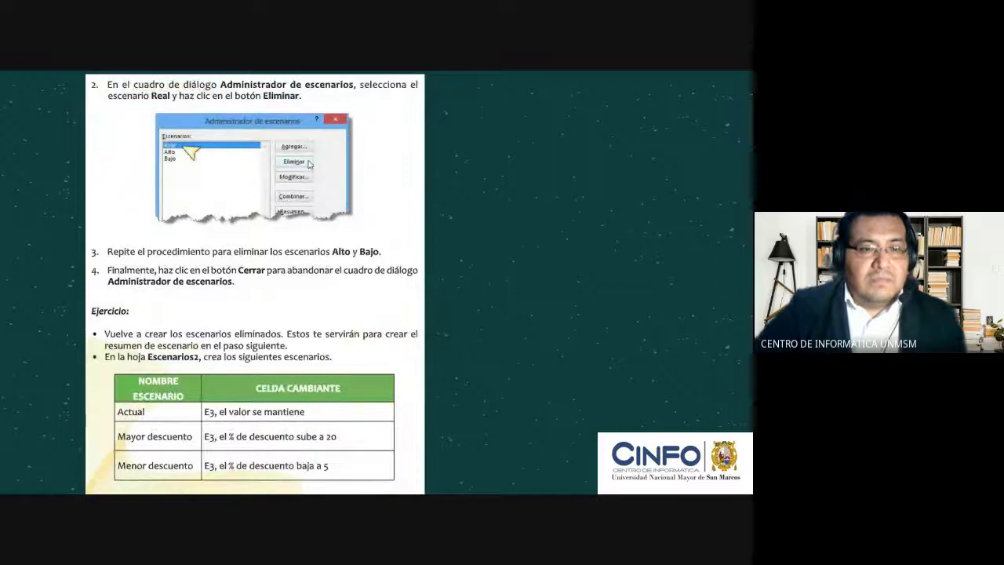
key("Left")
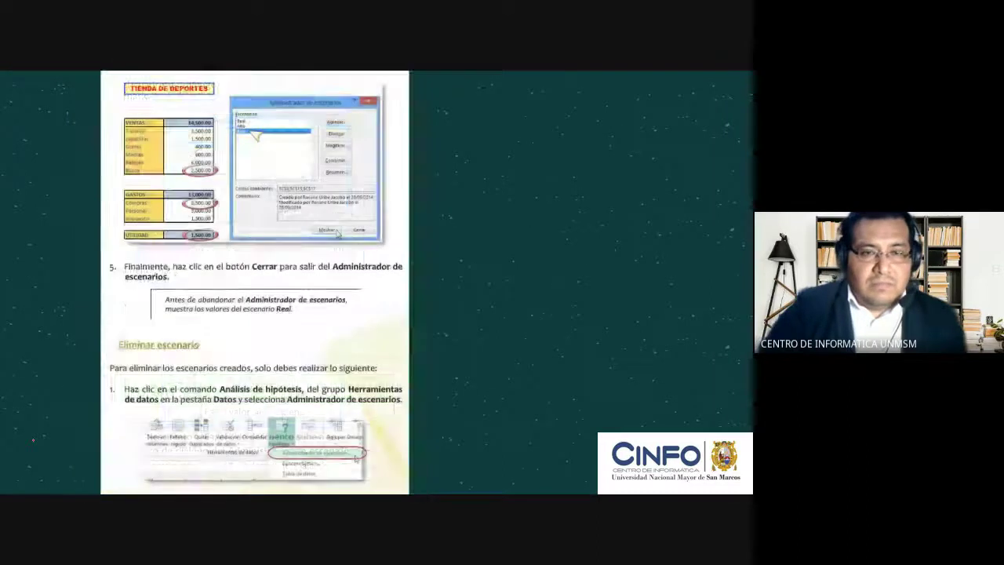
key("Left")
key("Left")
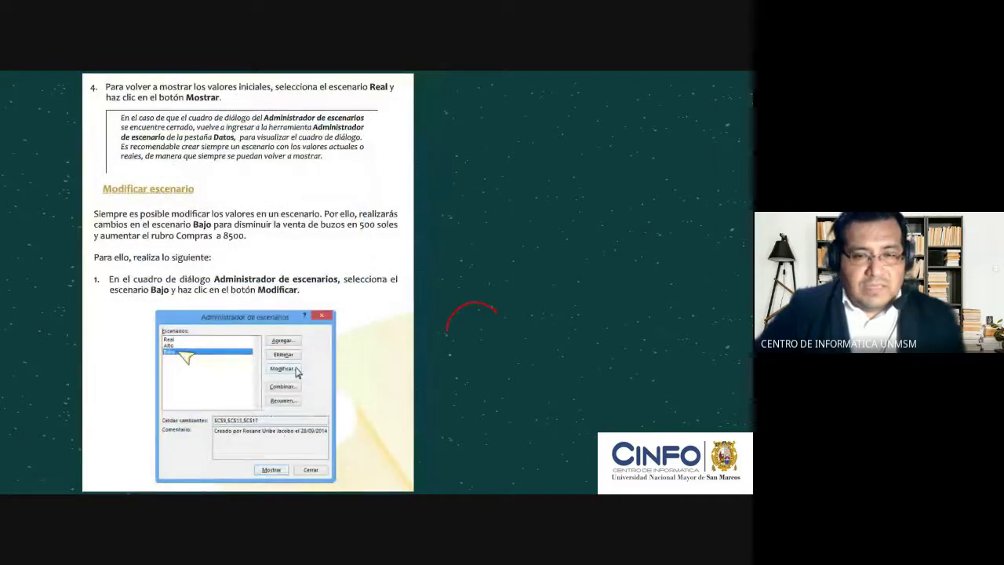
mouse_move(449, 353)
left_mouse_down()
mouse_move(345, 386)
mouse_move(284, 389)
mouse_move(308, 400)
left_mouse_up()
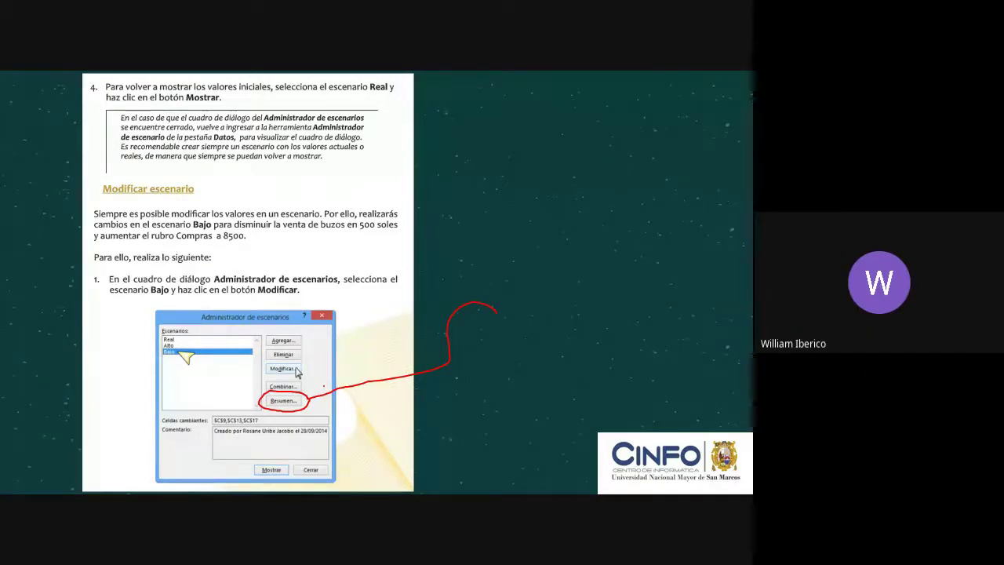
key("Escape")
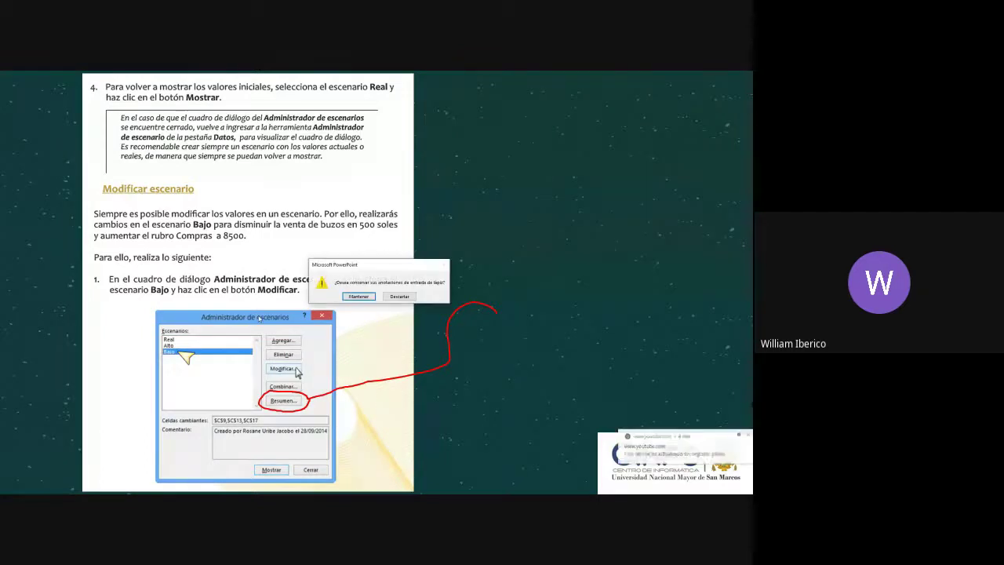